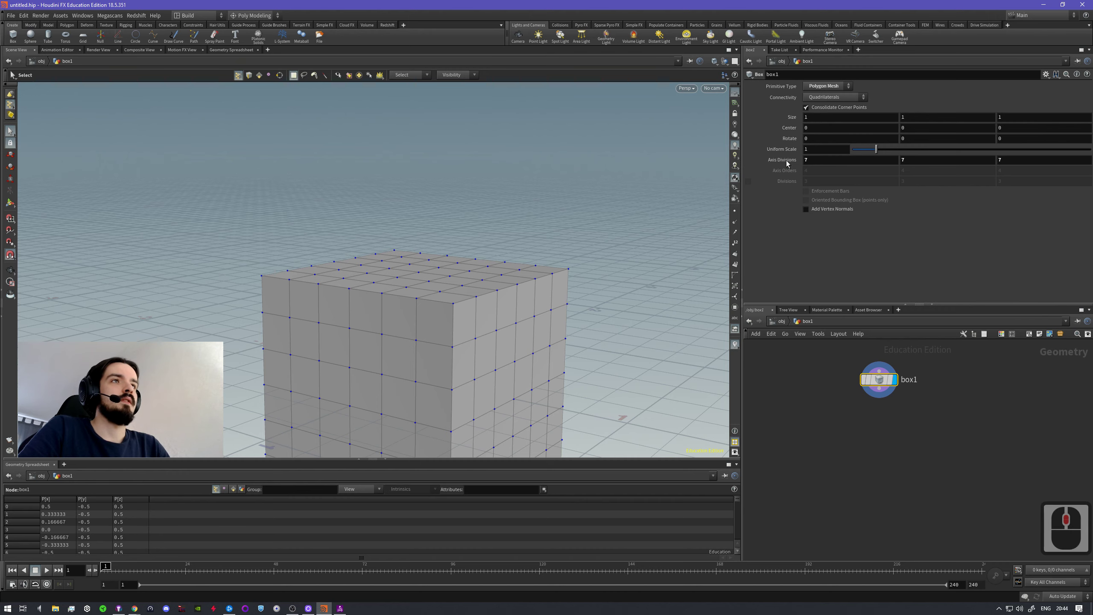
- Inspect the subdivided box from several angles and return to selection mode
left_click_drag(586, 342, 503, 291, "alt")
mouse_move(503, 292)
middle_mouse_down("alt")
mouse_move(454, 306)
mouse_move(498, 298)
middle_mouse_up("alt")
left_click_drag(498, 298, 525, 276, "alt")
mouse_move(525, 276)
right_mouse_down("alt")
mouse_move(497, 274)
mouse_move(533, 275)
right_mouse_up("alt")
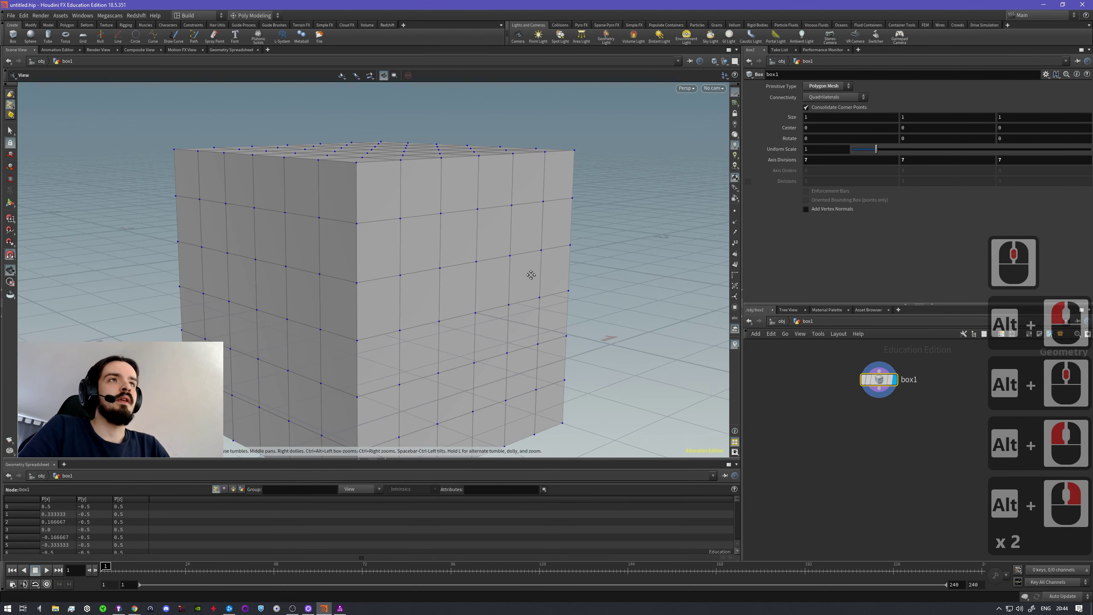
middle_click_drag(532, 276, 515, 290, "alt")
left_click_drag(514, 290, 530, 298, "alt")
right_click_drag(529, 298, 469, 297, "alt")
key("s")
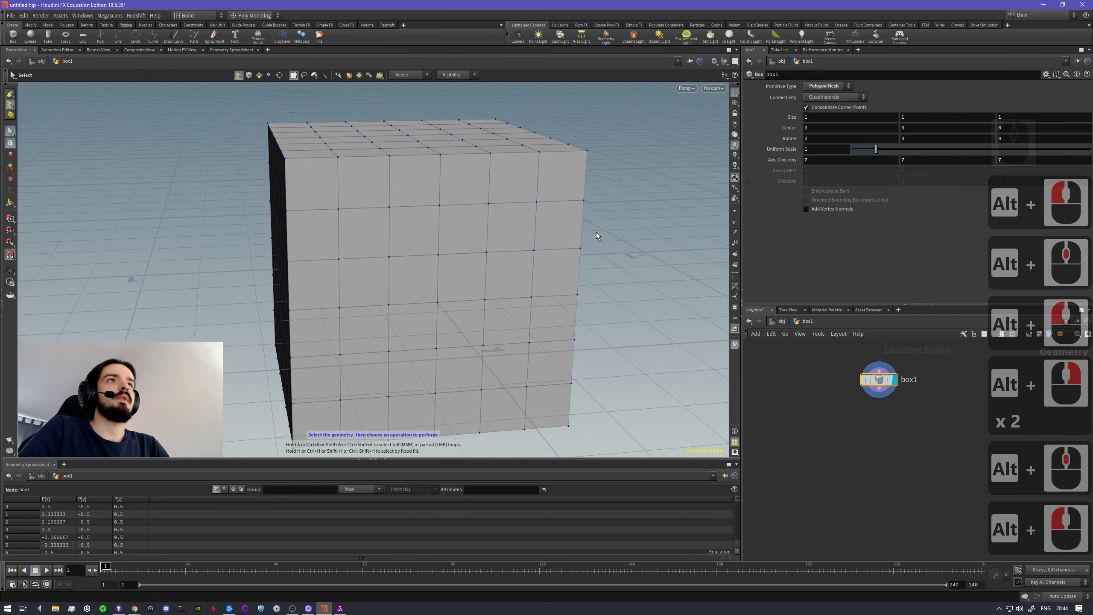
- Choose Poly Modeling as the radial menu set and bring up its tools over the viewport
left_click(252, 16)
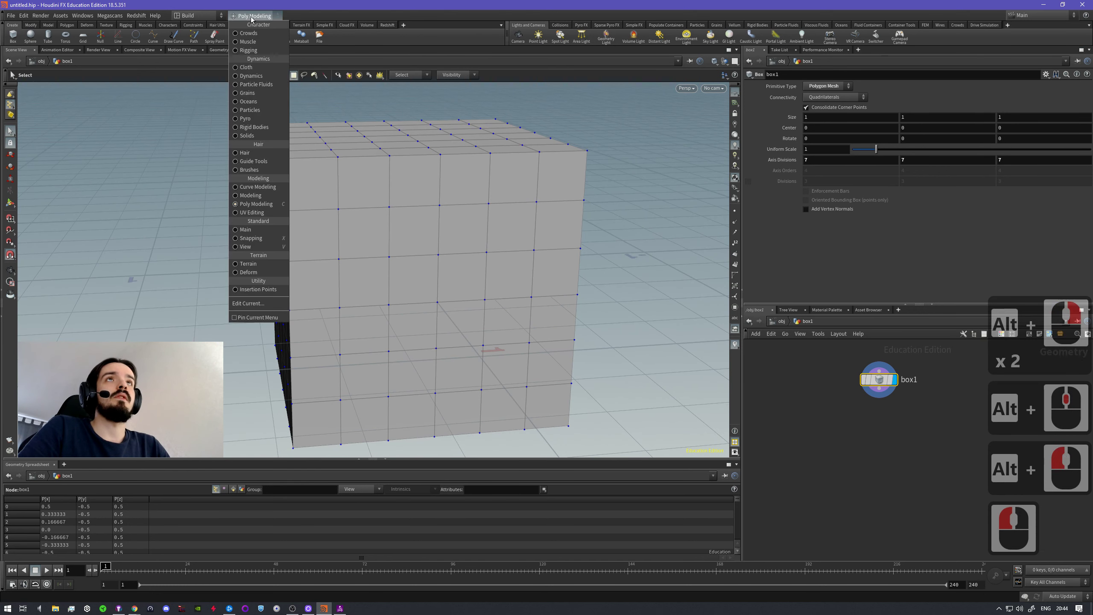
left_click(257, 205)
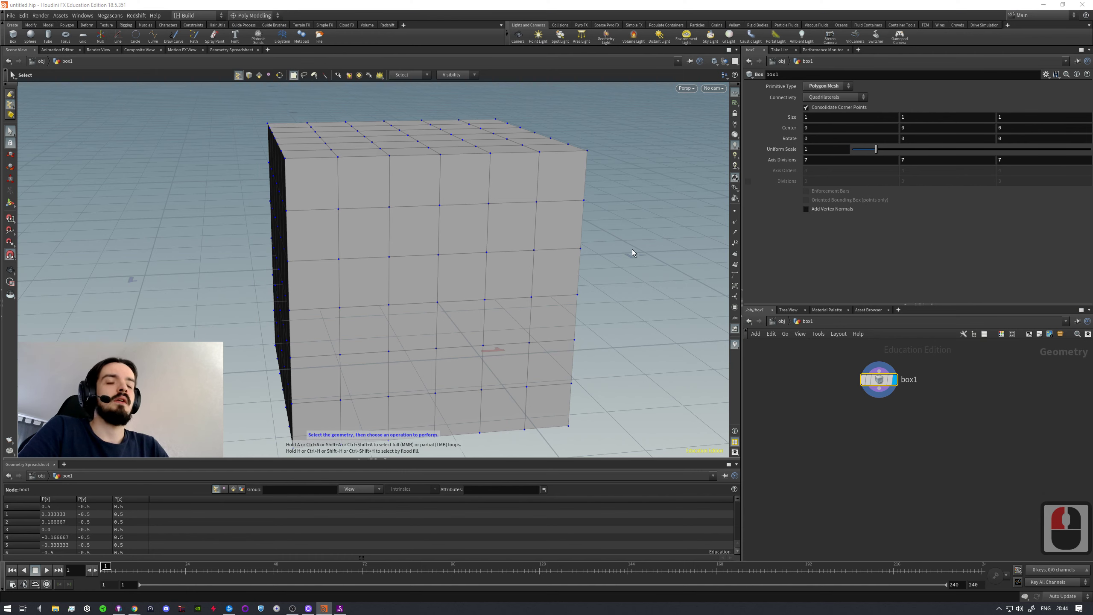
key("c")
key("c")
key("c")
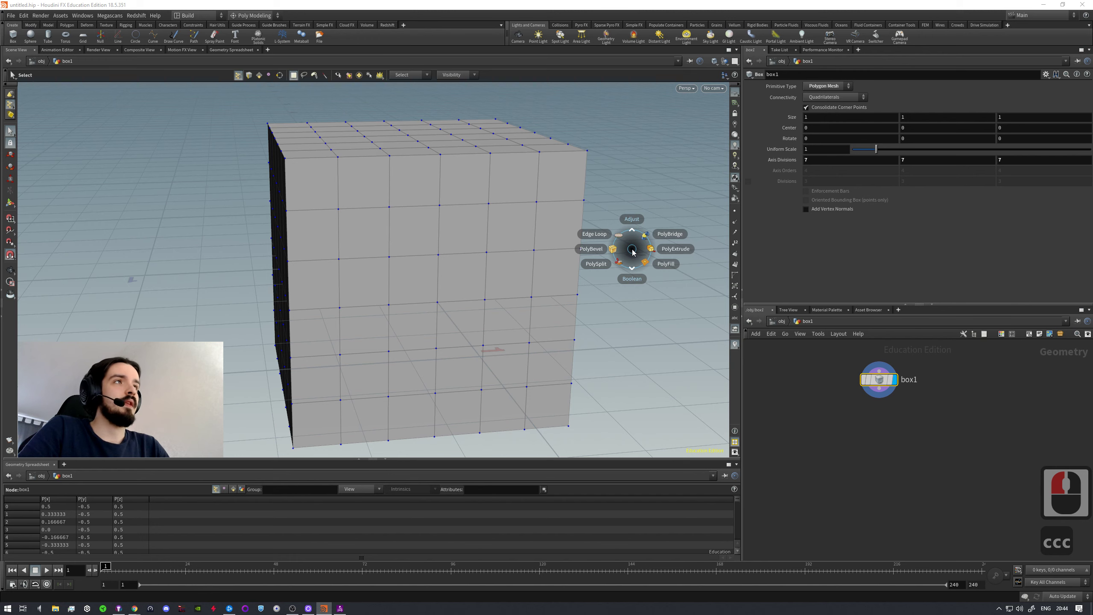
key("c")
key("c")
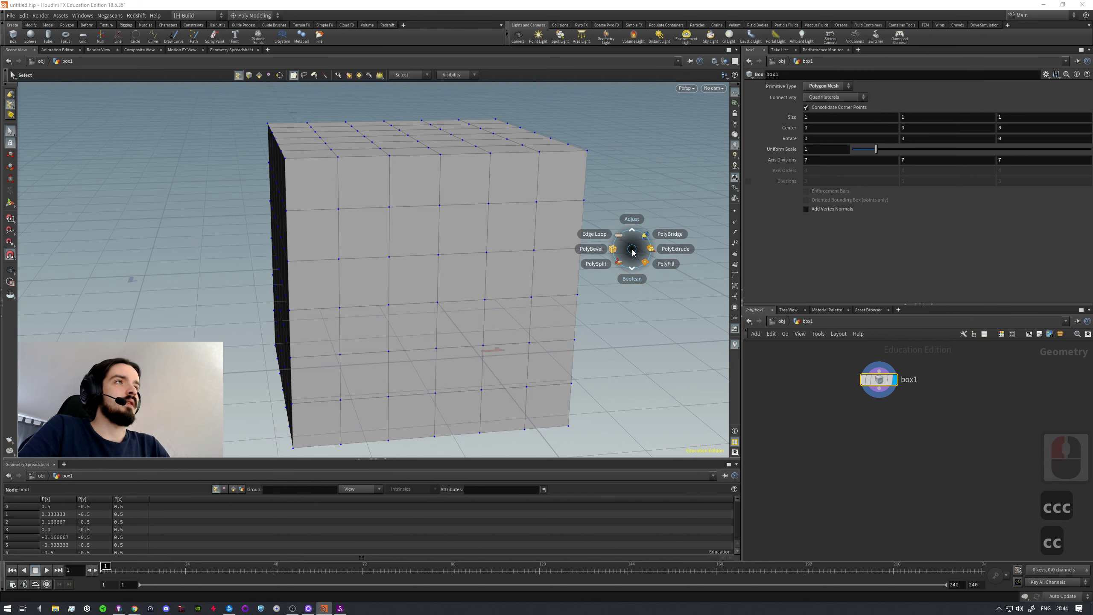
key("c")
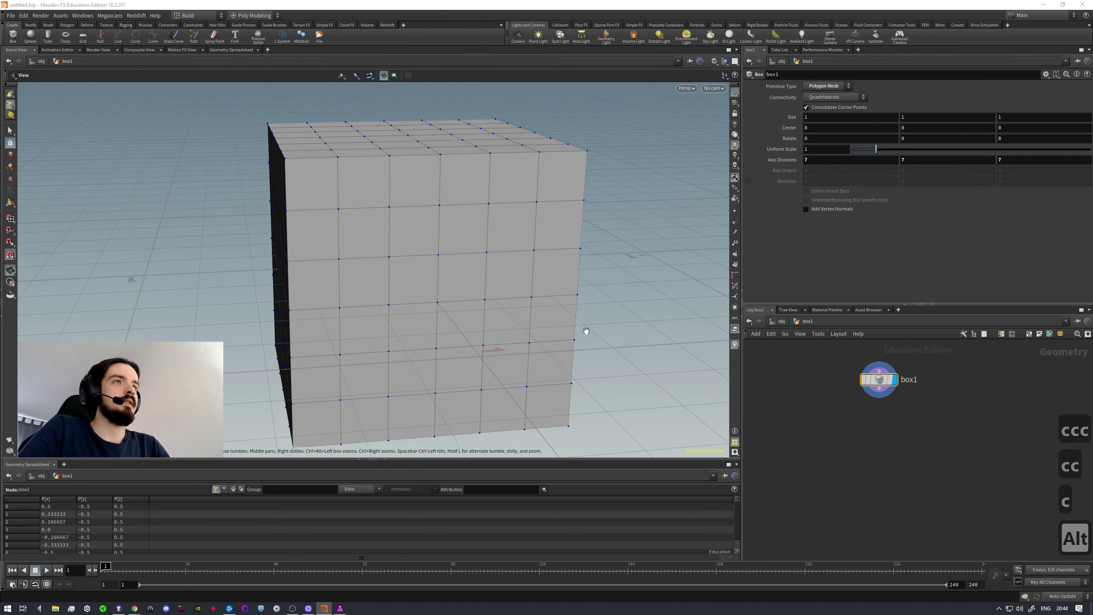
- Collapse the geometry spreadsheet to enlarge the 3D viewport, frame the box and activate selection mode
left_click_drag(586, 329, 624, 316, "alt")
right_click_drag(521, 292, 536, 297, "alt")
middle_click_drag(537, 298, 566, 273, "alt")
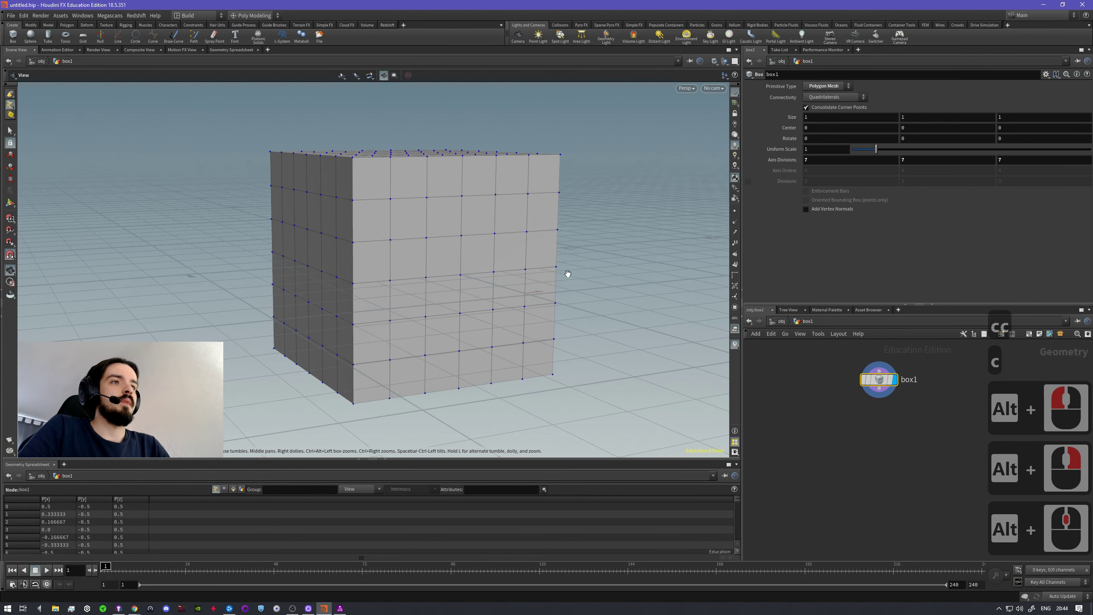
left_click(386, 460)
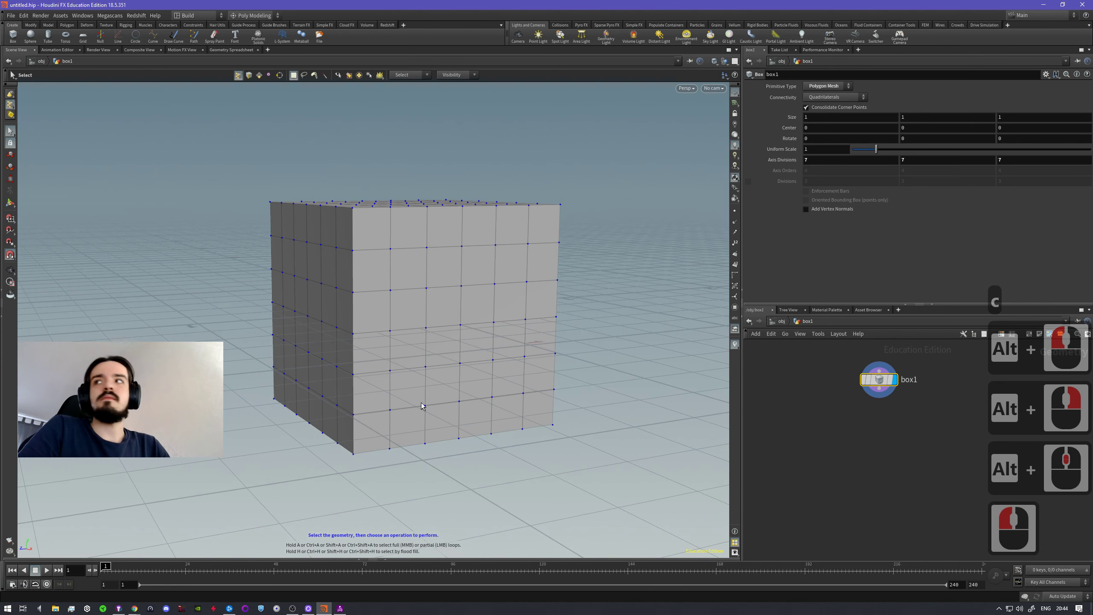
mouse_move(490, 319)
right_mouse_down("alt")
mouse_move(551, 289)
mouse_move(488, 315)
right_mouse_up("alt")
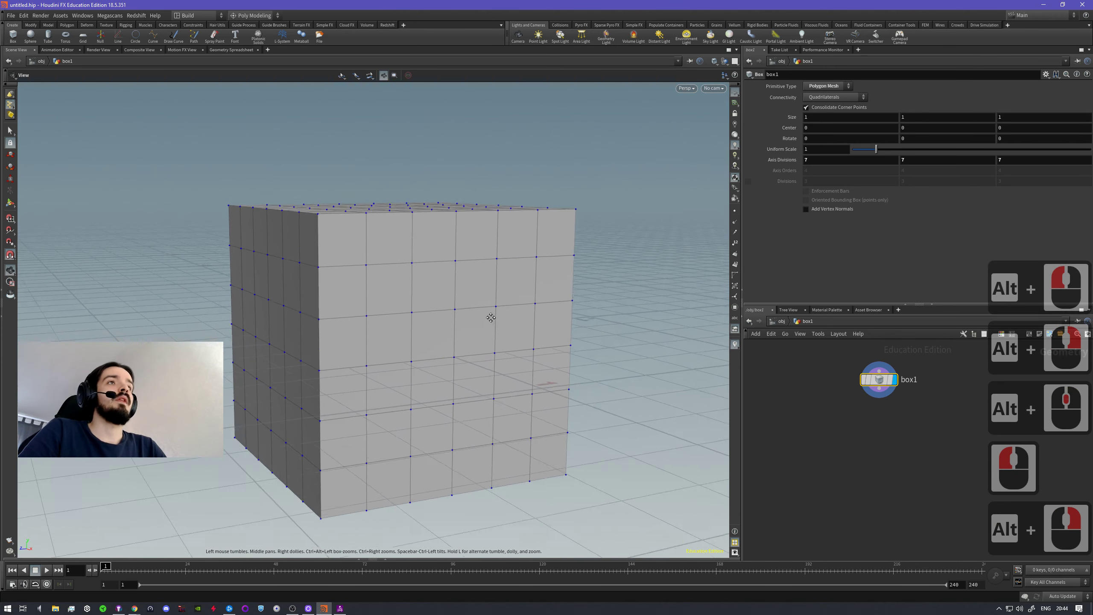
middle_click_drag(488, 315, 470, 336, "alt")
left_click_drag(470, 336, 475, 334, "alt")
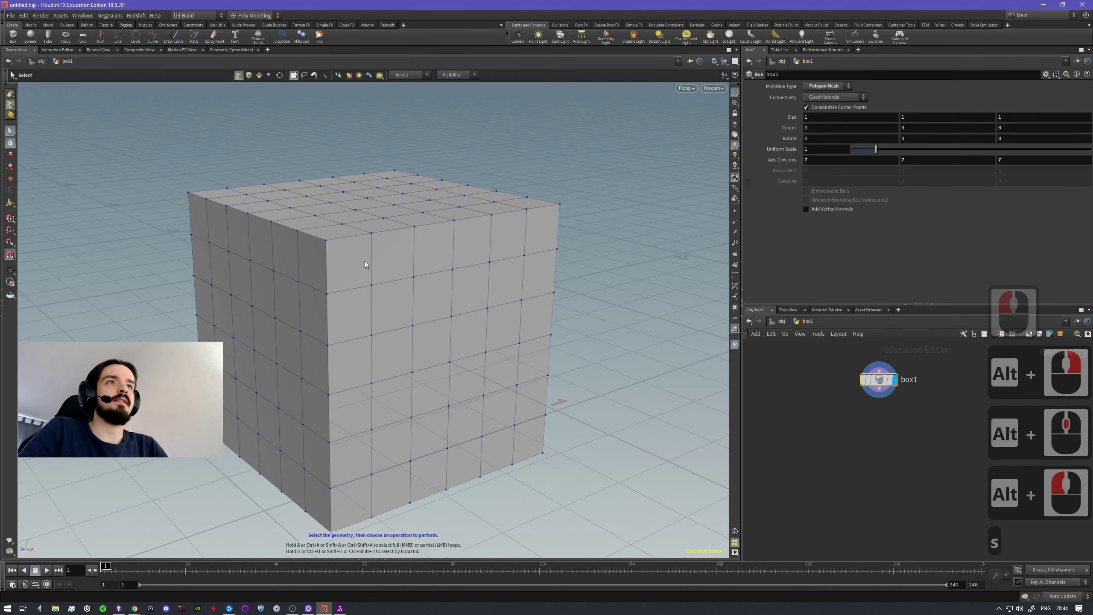
key("s")
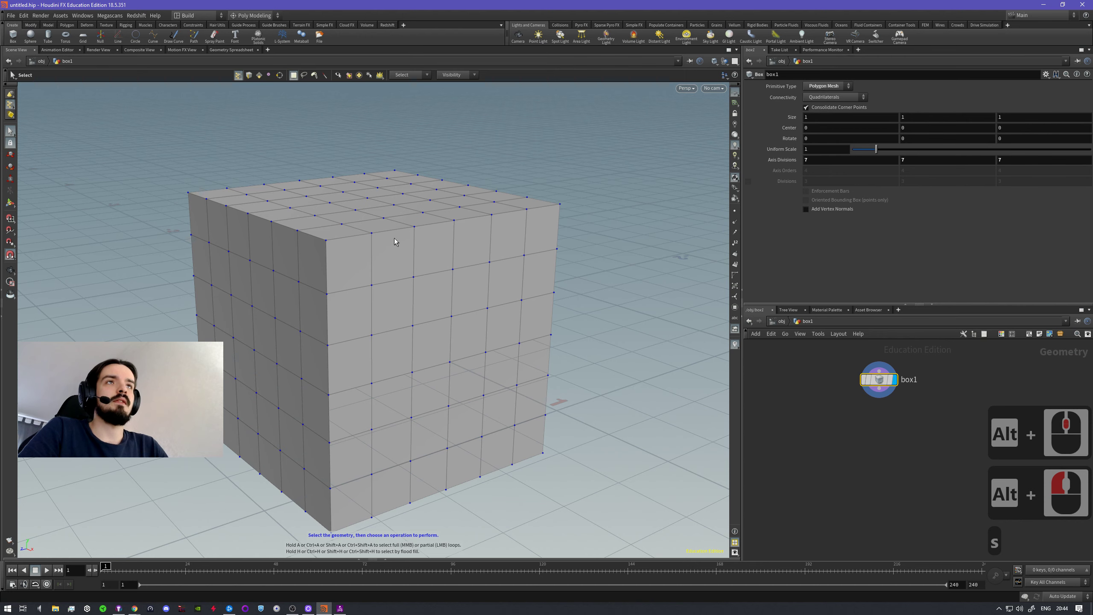
key("s")
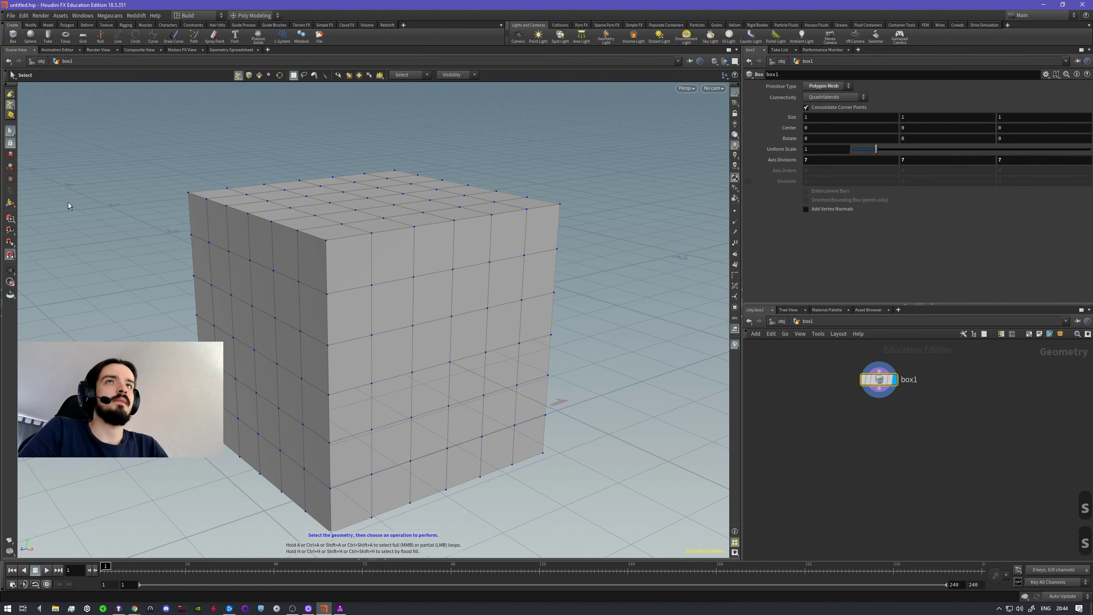
- Show the box's handles and stretch its side faces until its size is about 1.63 × 1 × 1.6
left_click(10, 202)
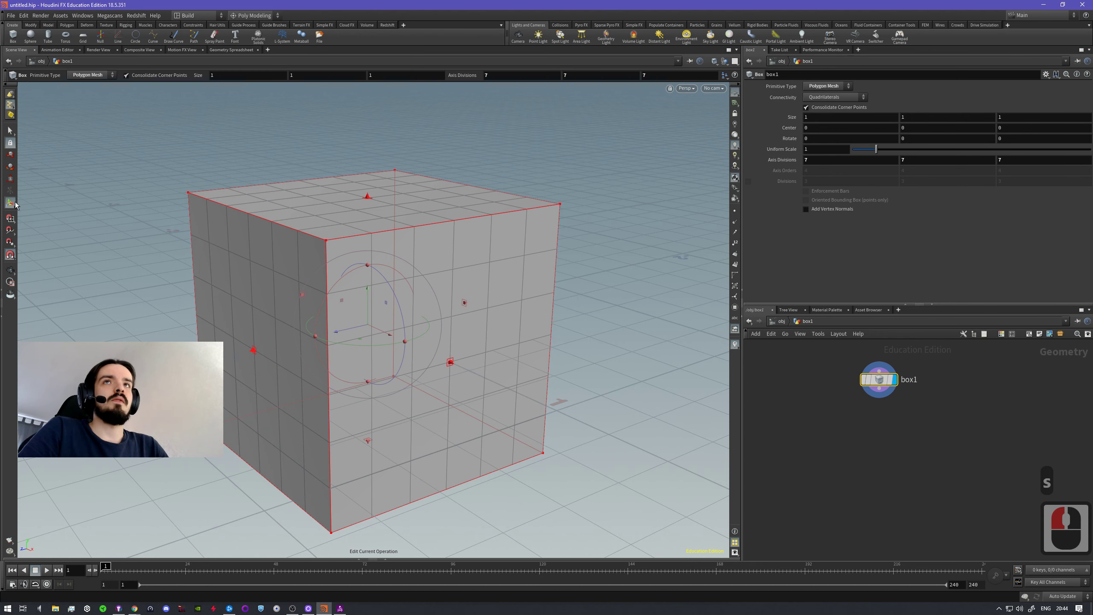
key("Escape")
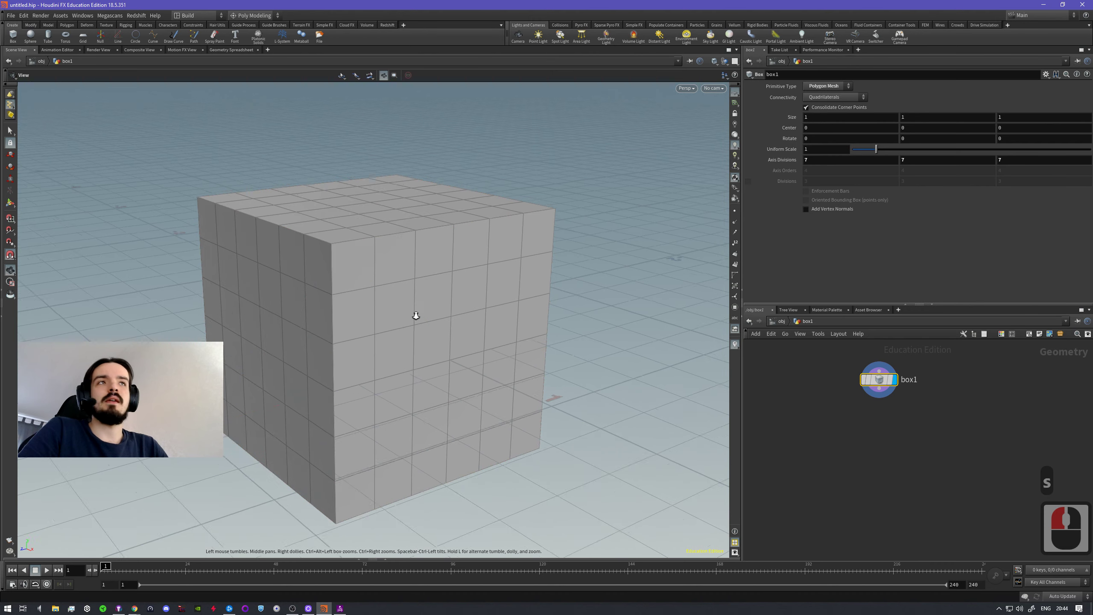
right_click_drag(416, 316, 413, 301, "alt")
left_click_drag(420, 314, 543, 369, "alt")
left_click_drag(348, 371, 386, 351)
key("ctrl+z")
key("ctrl+z")
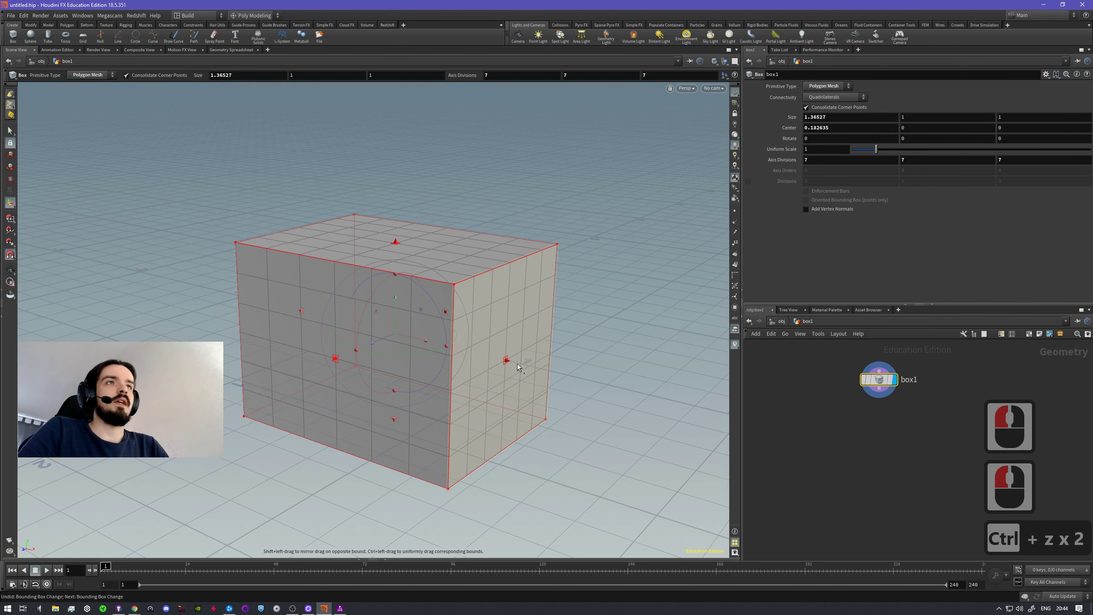
left_click_drag(508, 361, 682, 374)
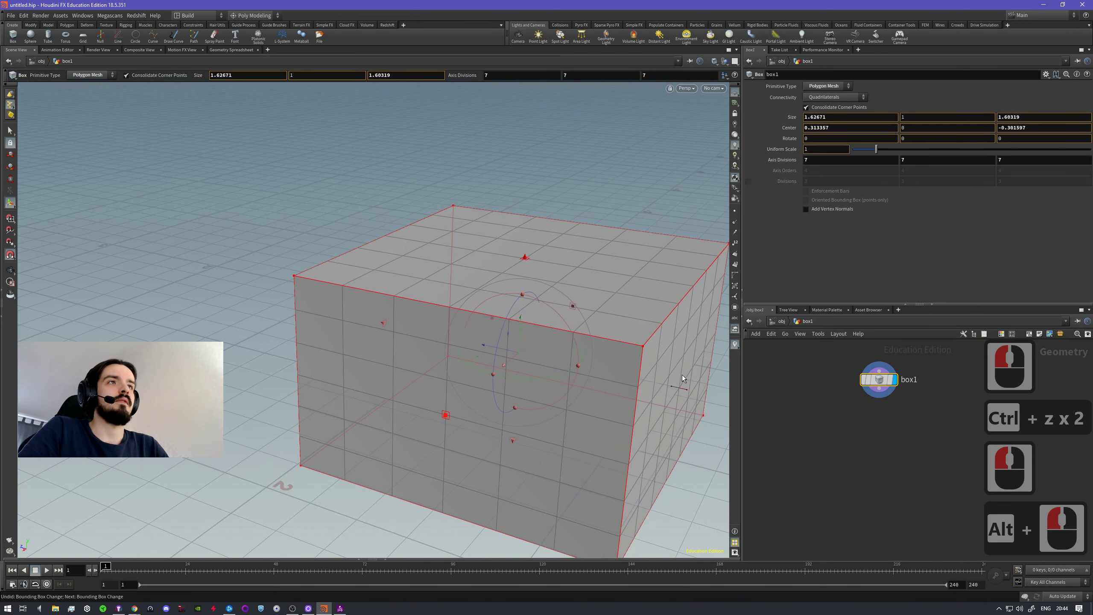
middle_click_drag(681, 374, 517, 397, "alt")
left_click_drag(516, 397, 444, 345, "alt")
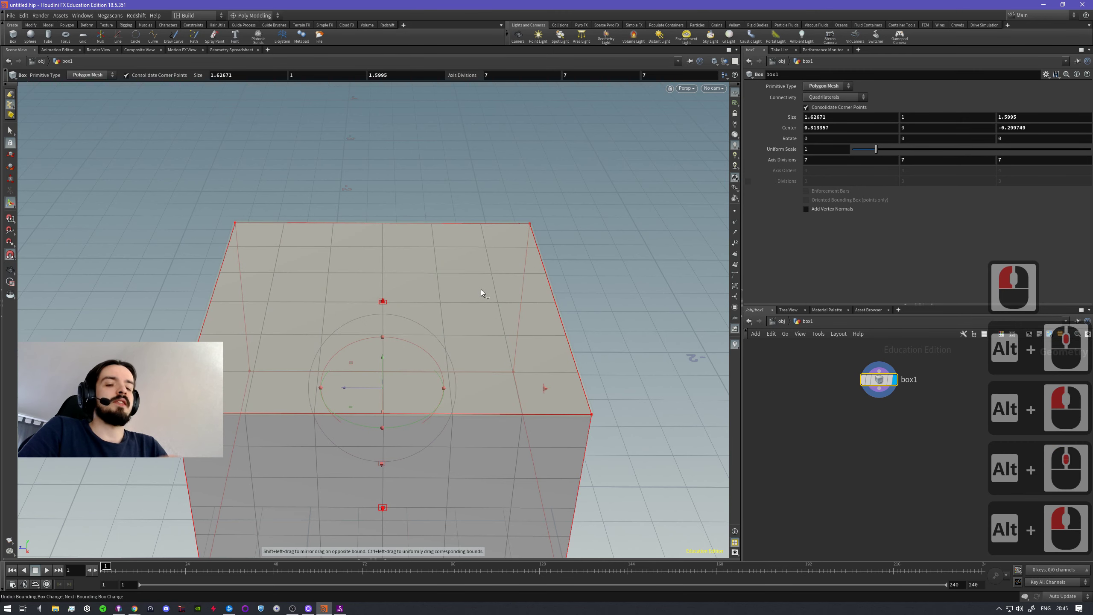
- Return to selection mode, try picking points on the box's top face and clear the selection
key("s")
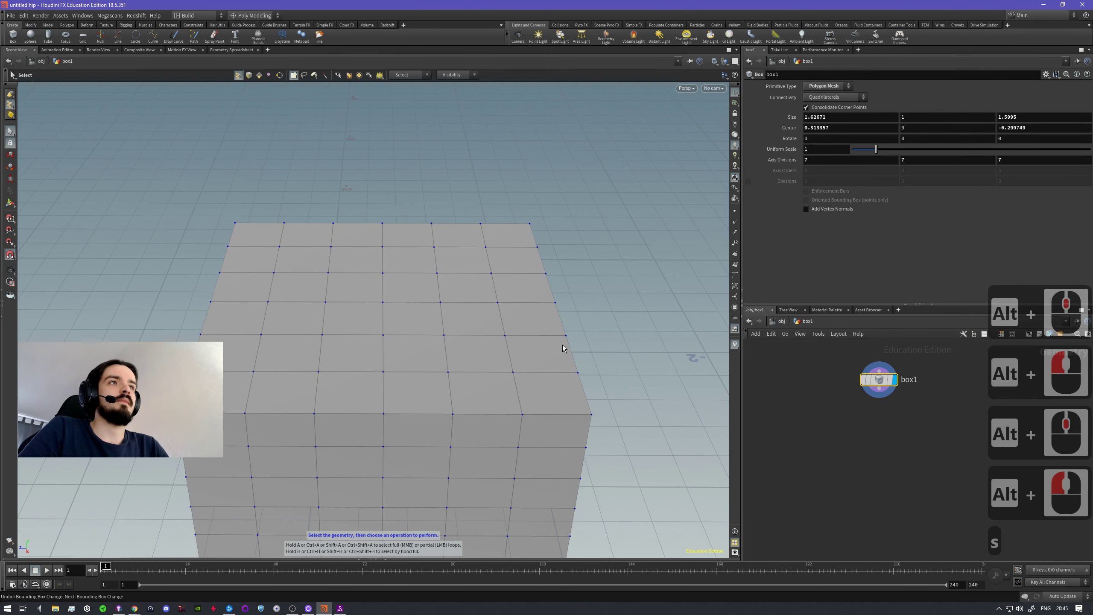
left_click_drag(564, 348, 564, 371, "alt")
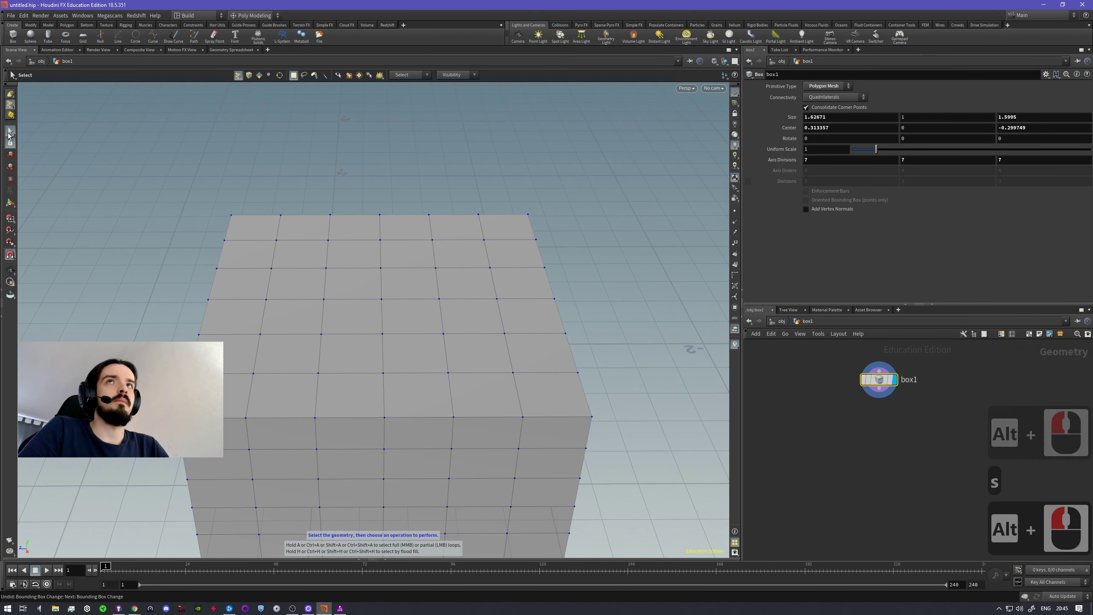
left_click(328, 240)
left_click(326, 268)
left_click(350, 275)
left_click(372, 171)
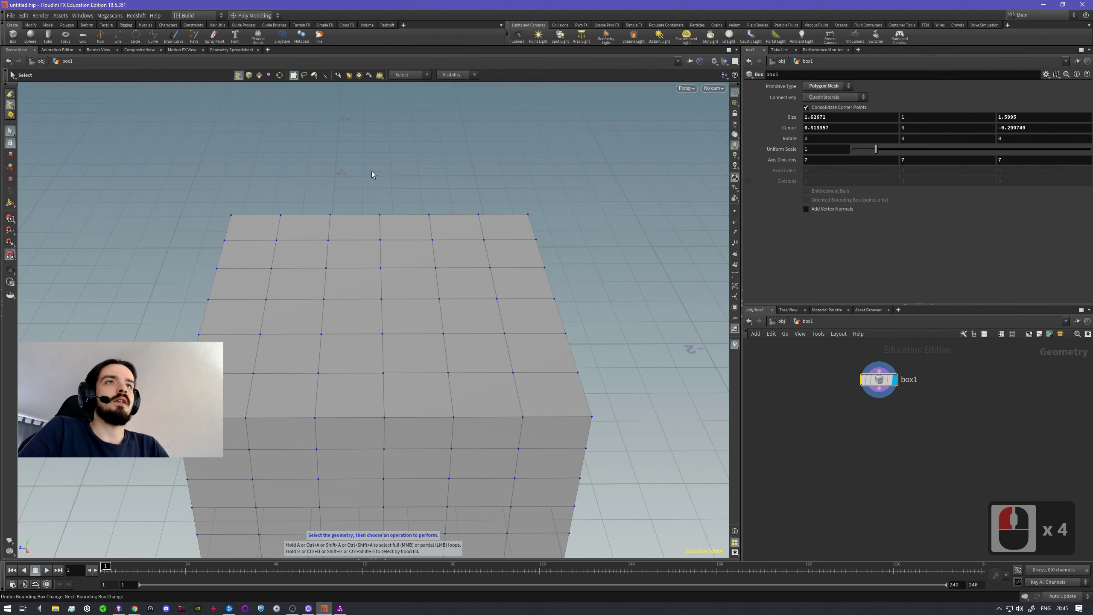
- Switch from point selection to object selection for the box
left_click(238, 78)
key("1")
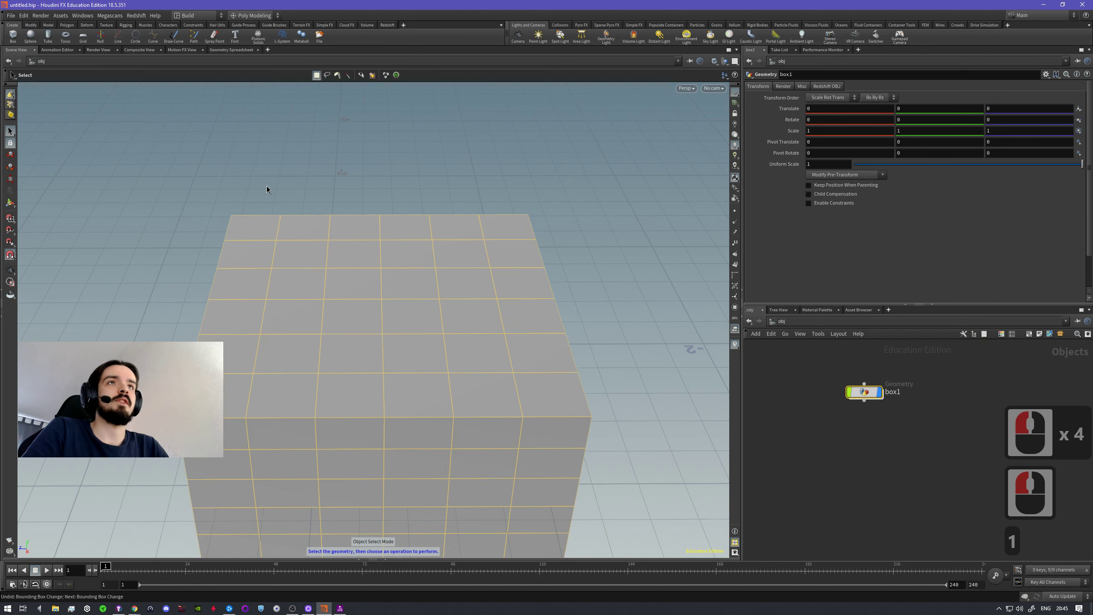
left_click(10, 132)
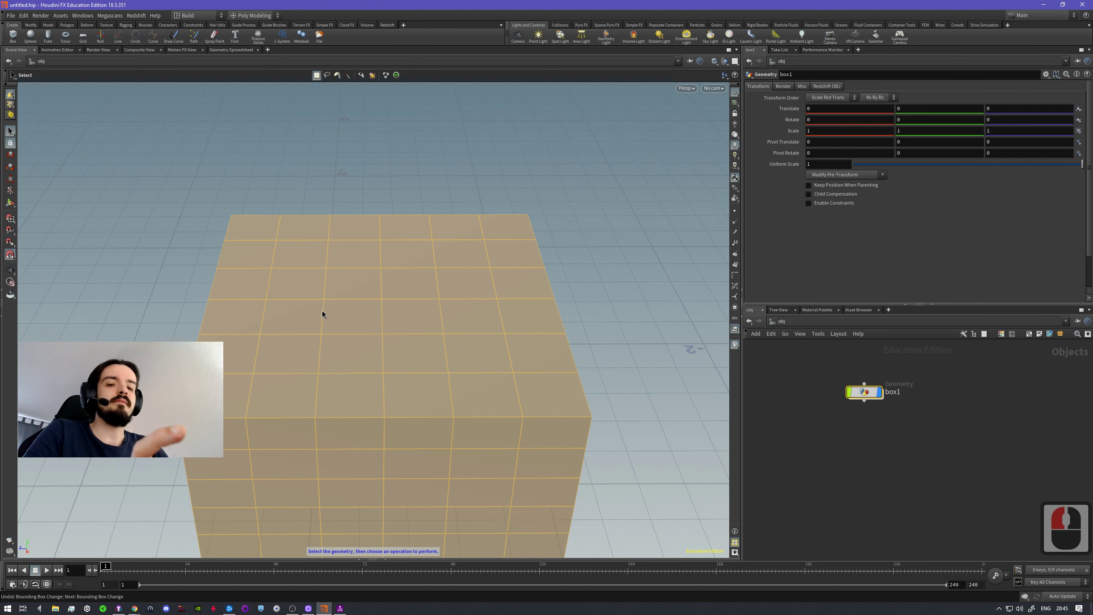
- Switch to point selection and try picking points on the box's top face
key("2")
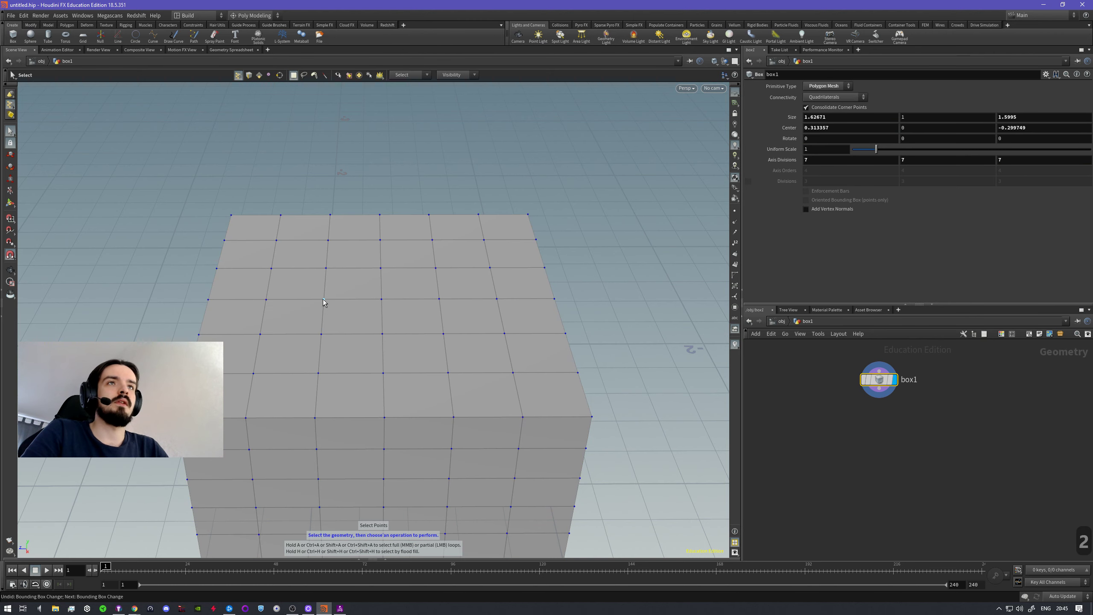
left_click(327, 284)
left_click(344, 276)
- Switch to edge selection, select several neighbouring edges on the box's top face and clear the selection
key("3")
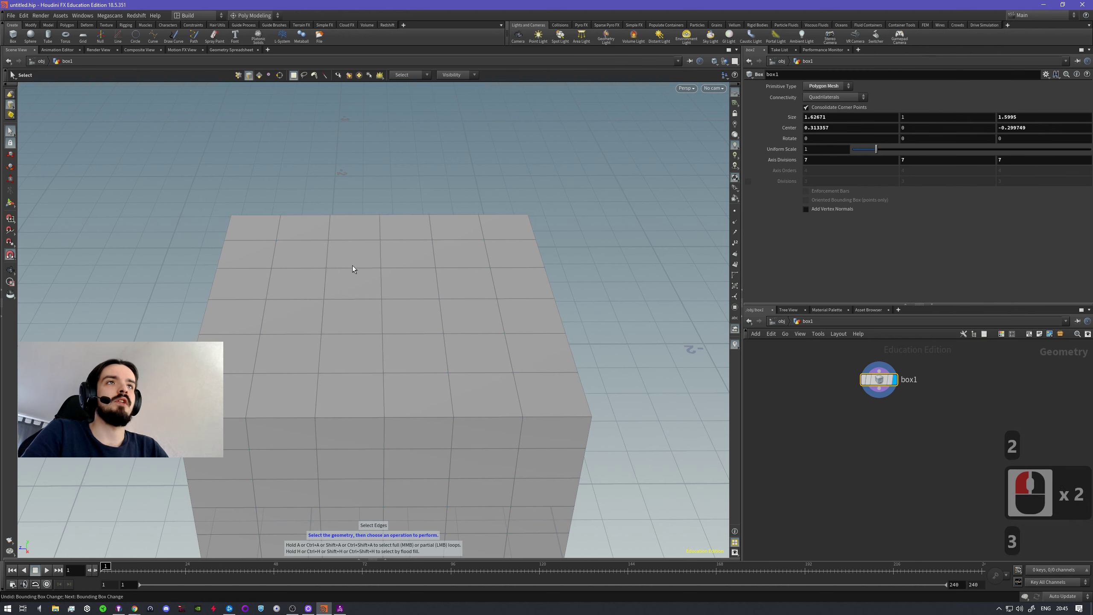
left_click(344, 270, "shift")
left_click(314, 268, "shift")
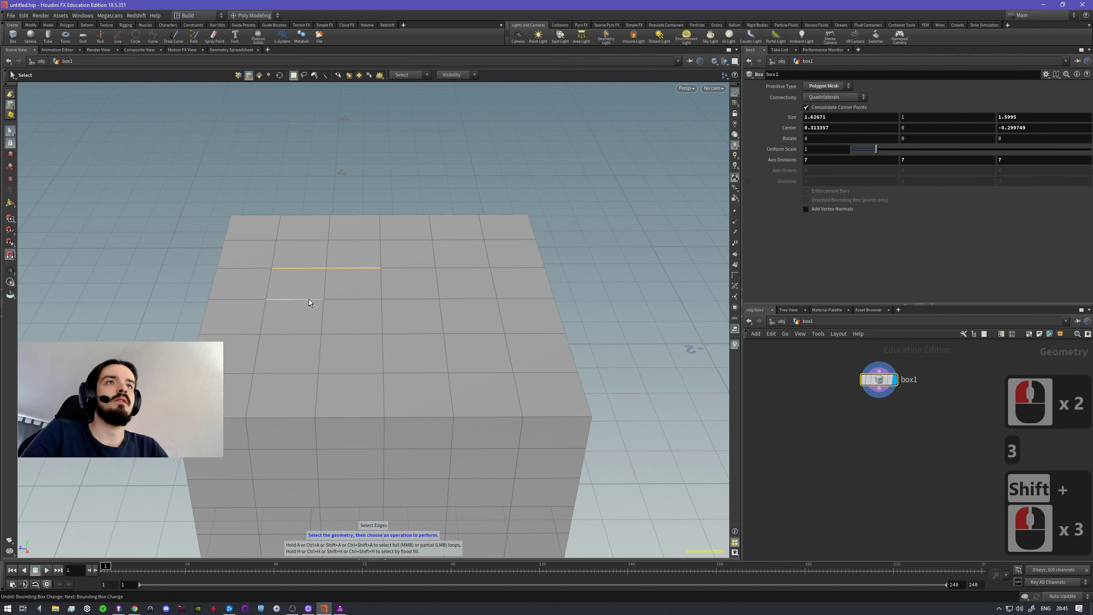
left_click(346, 300, "shift")
left_click(290, 198)
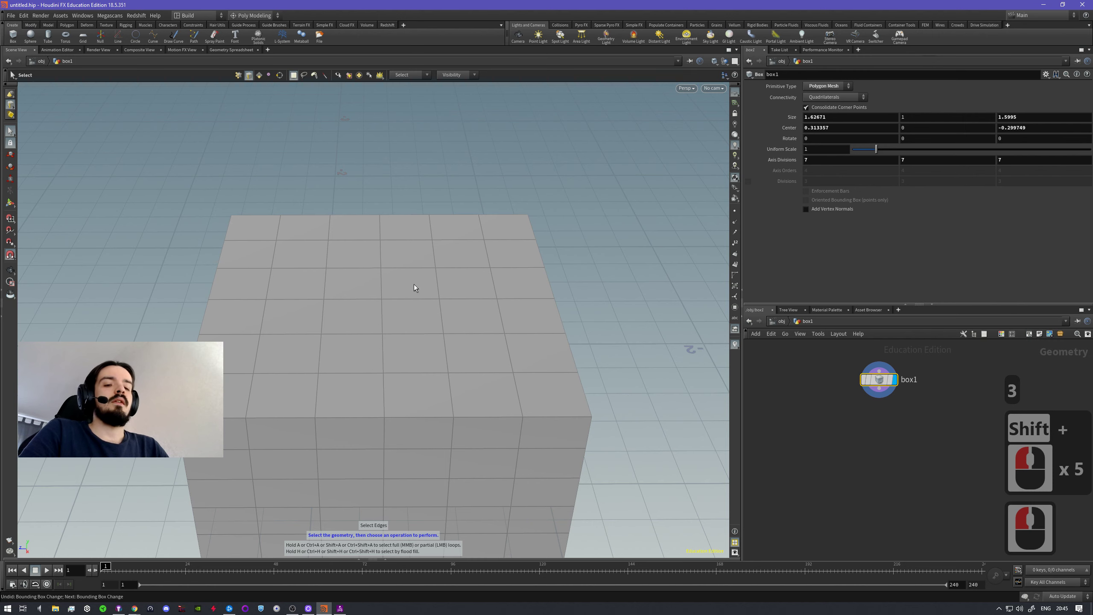
- Switch to primitive selection and select a closed rectangular ring of faces, one row inside the top face's border
key("4")
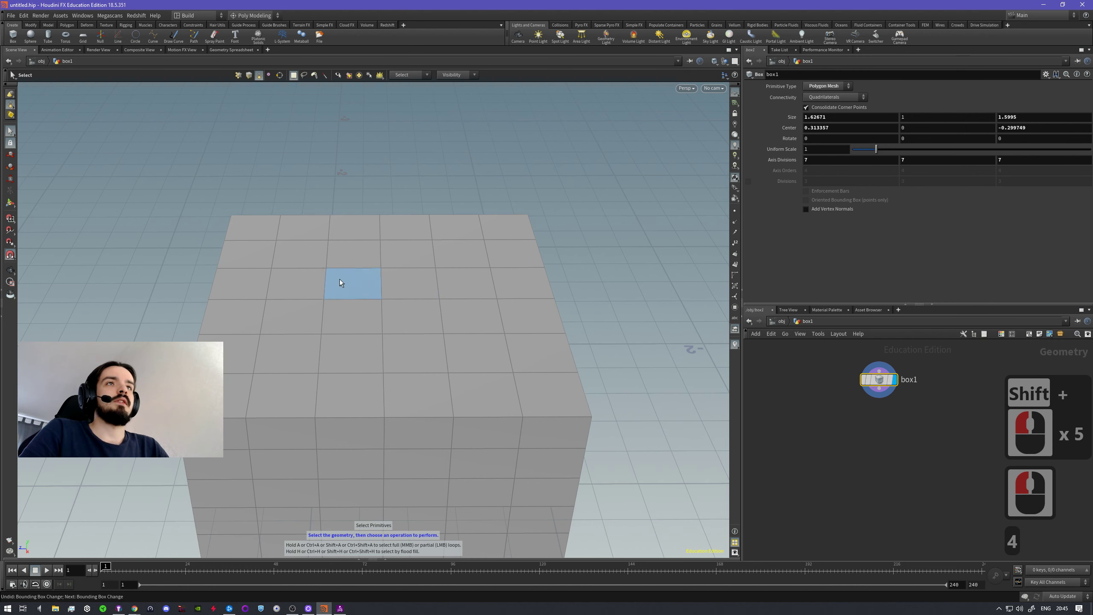
left_click_drag(340, 283, 415, 349, "alt")
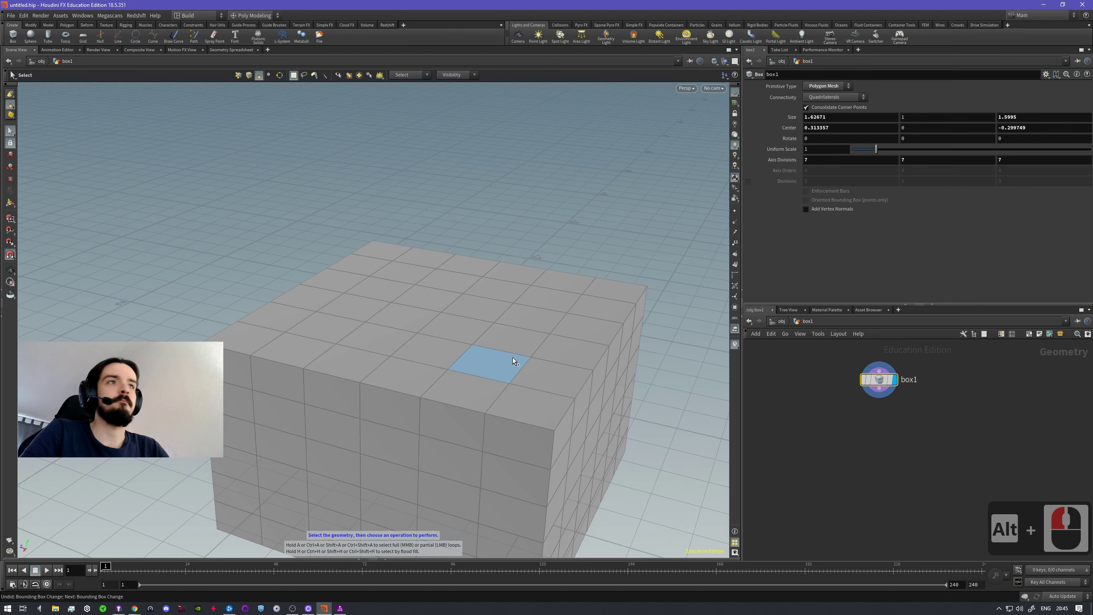
left_click_drag(466, 344, 374, 354, "alt")
left_click_drag(422, 303, 405, 409, "alt")
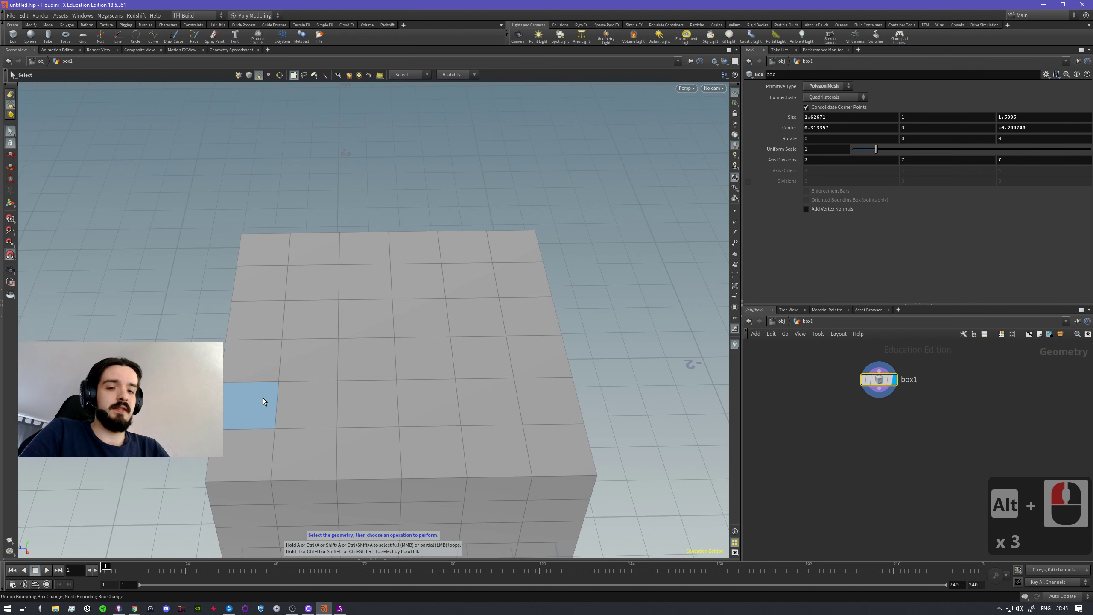
left_click(317, 397)
key("a")
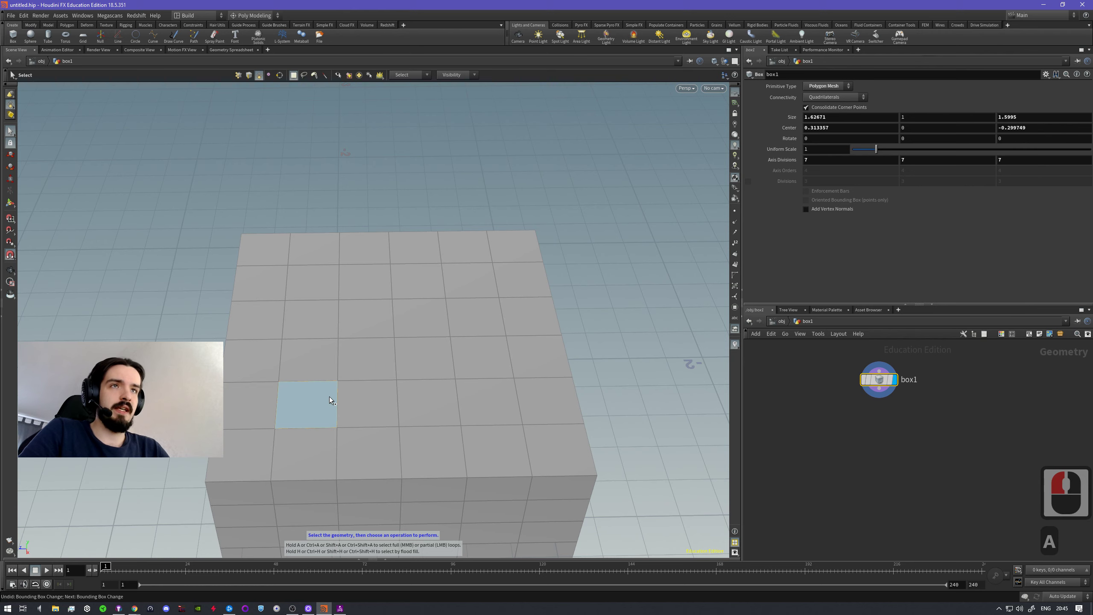
left_click(509, 402, "shift")
left_click(473, 285, "shift")
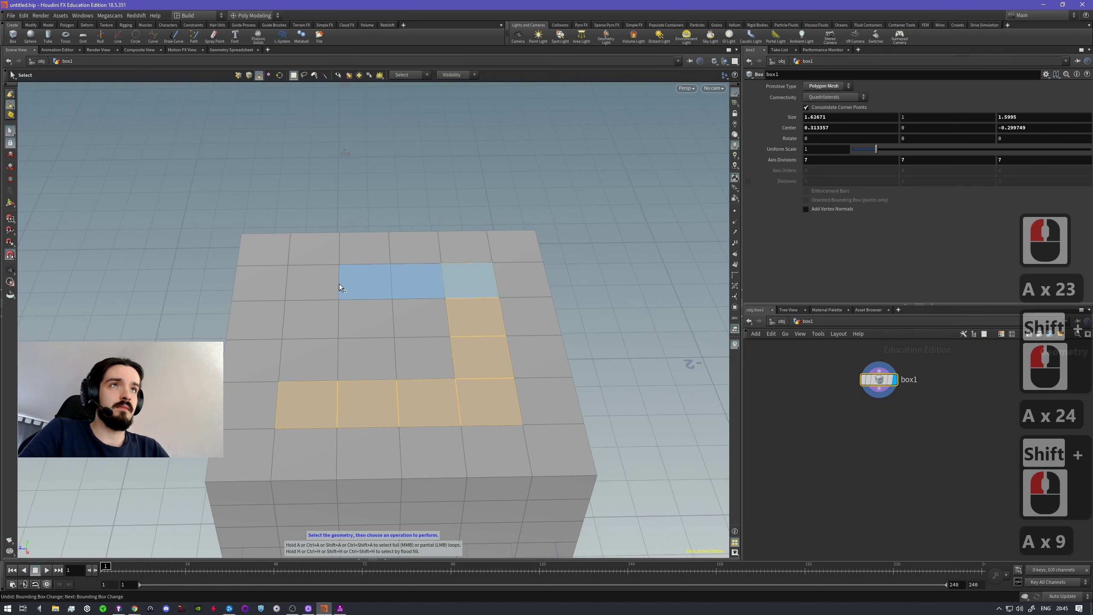
left_click(339, 284, "shift")
left_click(318, 371, "shift")
left_click(407, 444, "shift")
- PolyExtrude the selected ring of faces upward by about 0.29
left_click_drag(471, 320, 513, 325, "alt")
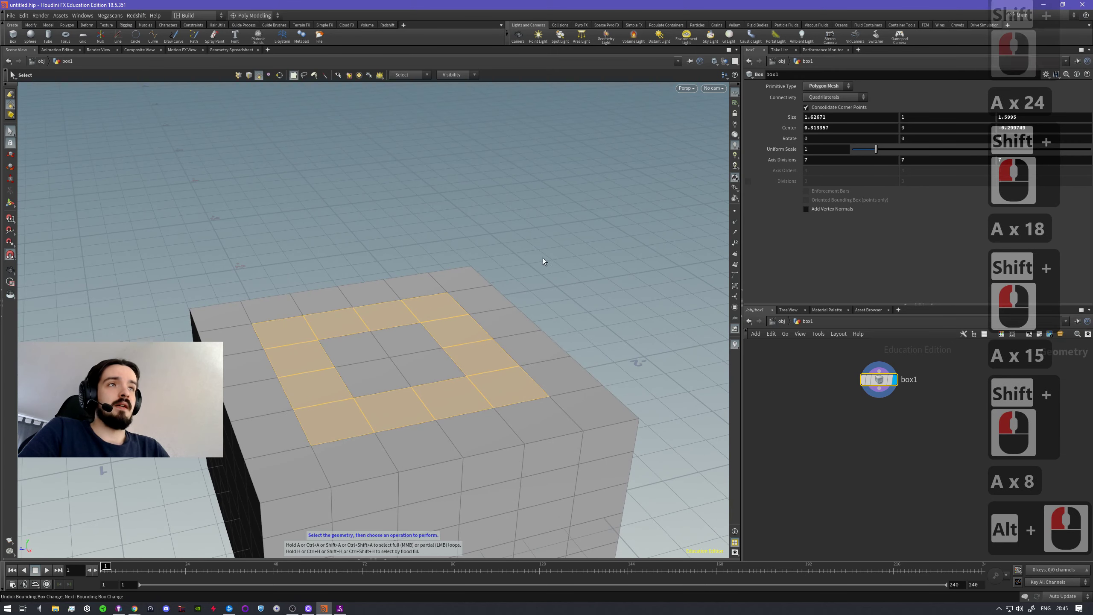
key("c")
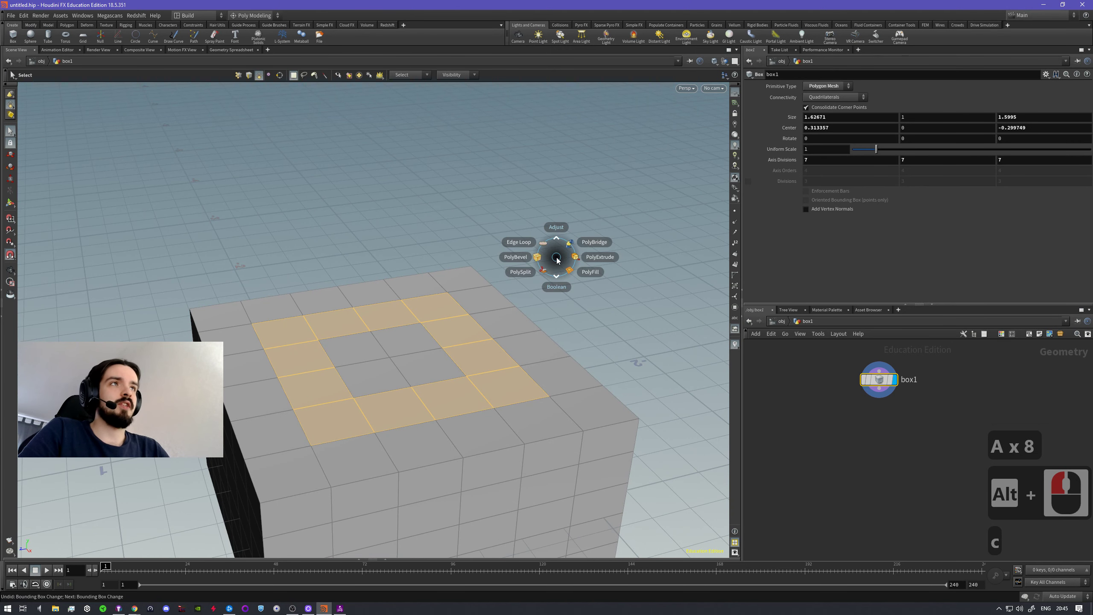
left_click(598, 256)
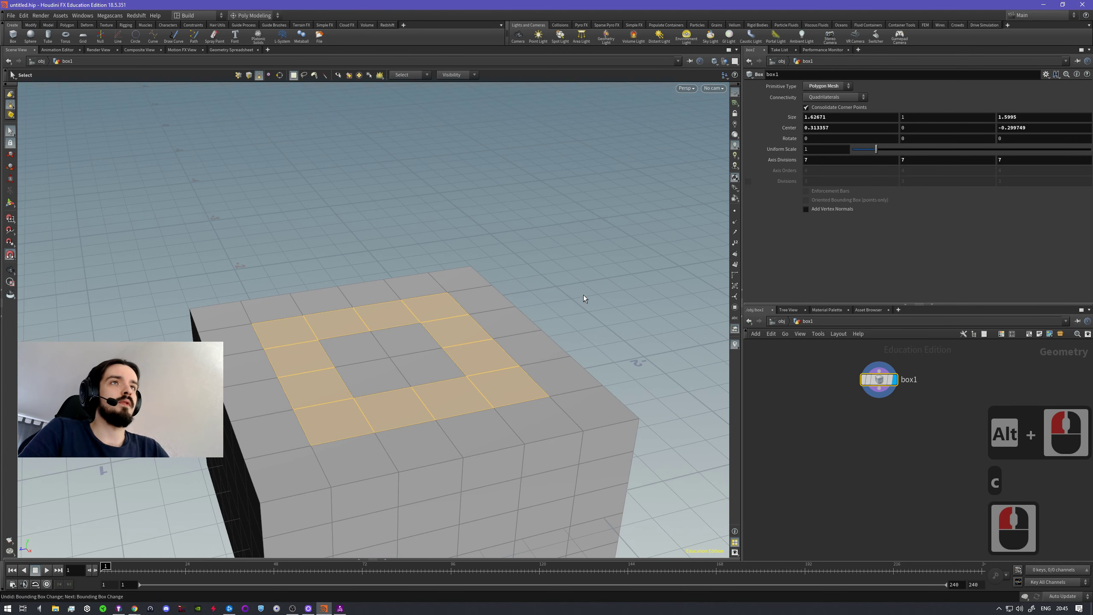
mouse_move(434, 272)
left_mouse_down()
mouse_move(447, 216)
mouse_move(438, 256)
left_mouse_up()
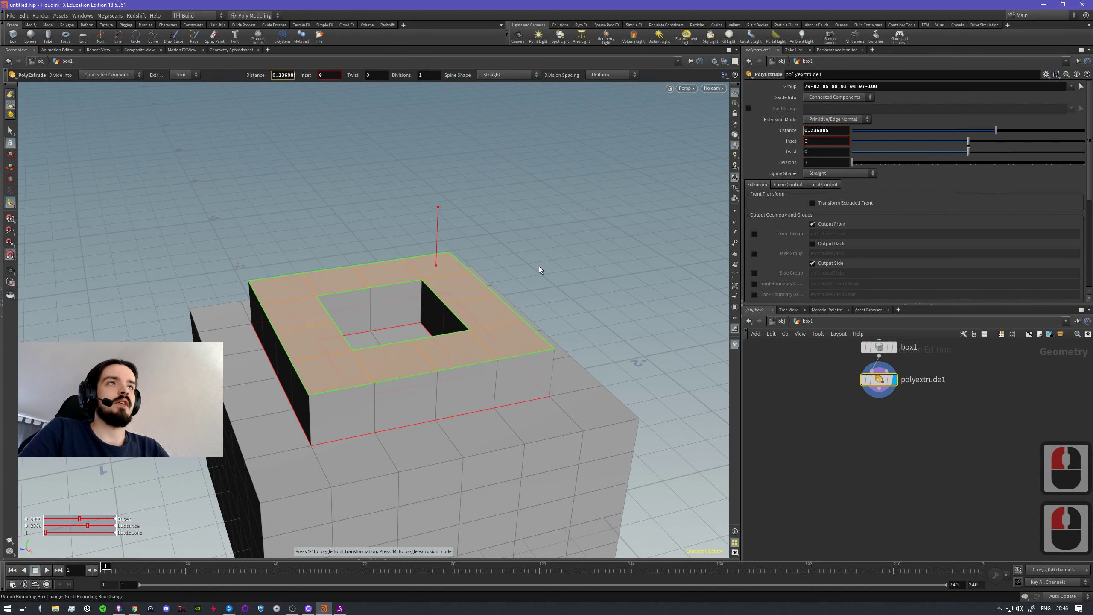
middle_click_drag(539, 269, 414, 204)
mouse_move(618, 264)
middle_mouse_down()
mouse_move(638, 358)
mouse_move(628, 341)
mouse_move(632, 252)
middle_mouse_up()
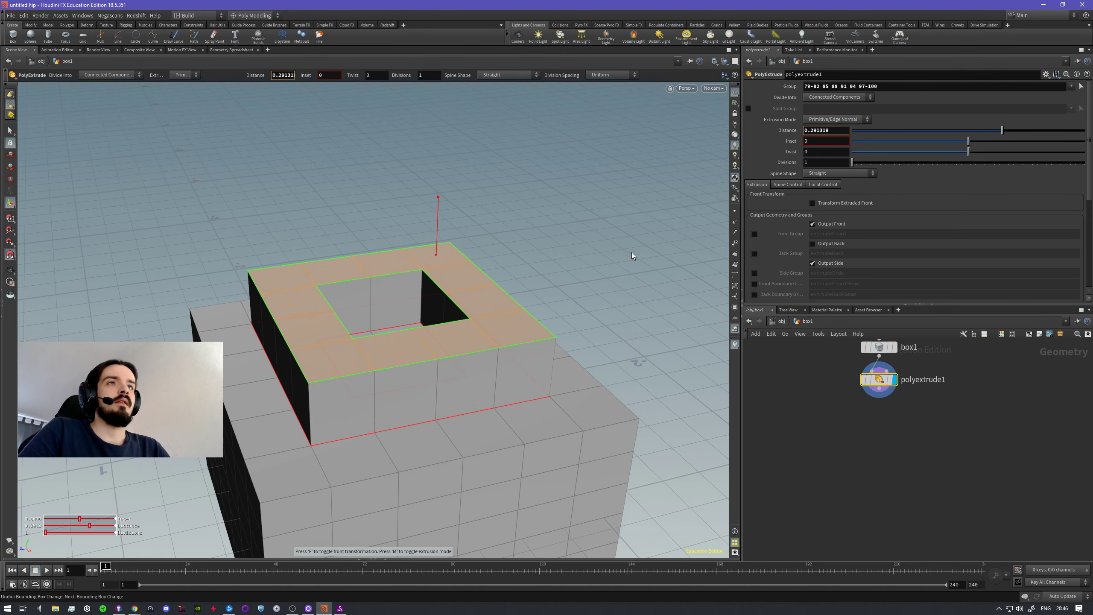
- Switch to edge selection and select all four outer border sides of the extruded ring's top
left_click_drag(632, 252, 634, 329, "alt")
left_click(567, 286)
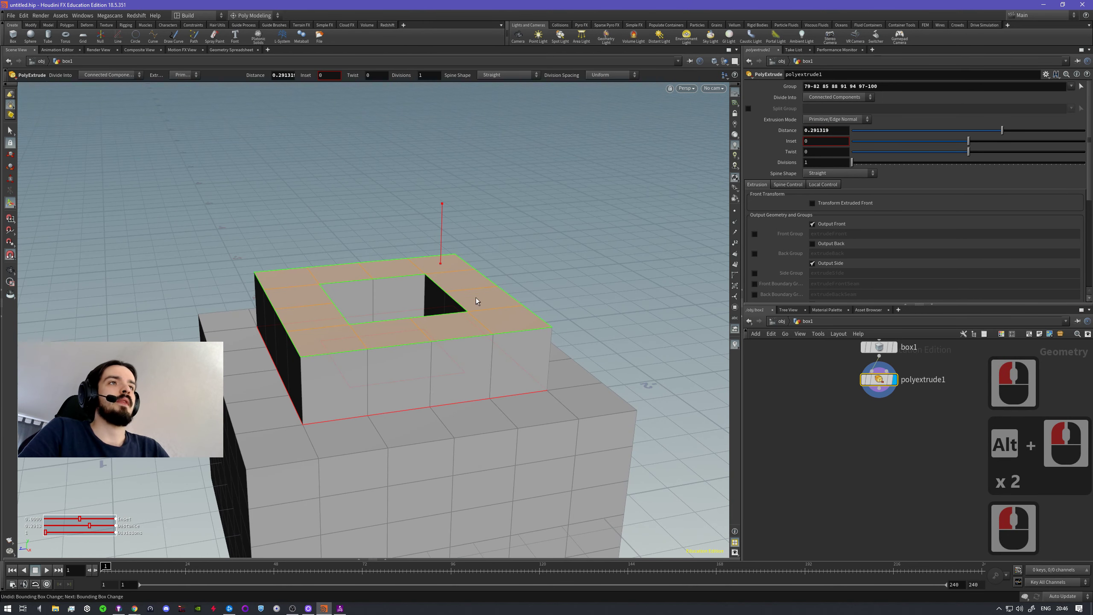
left_click_drag(539, 291, 509, 315, "alt")
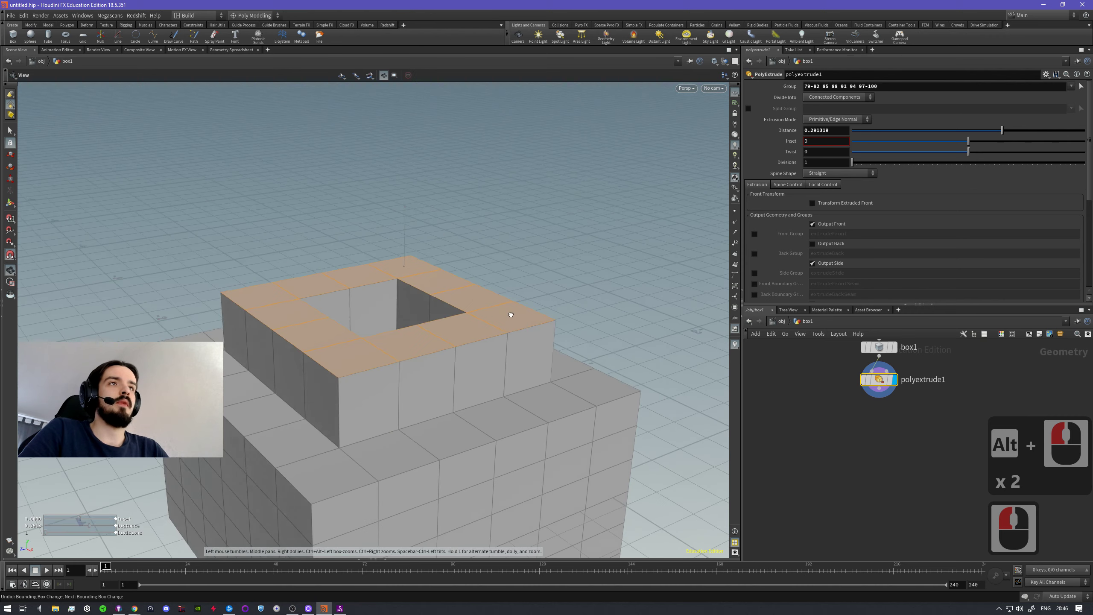
right_click_drag(510, 315, 515, 303, "alt")
left_click_drag(515, 302, 454, 342, "alt")
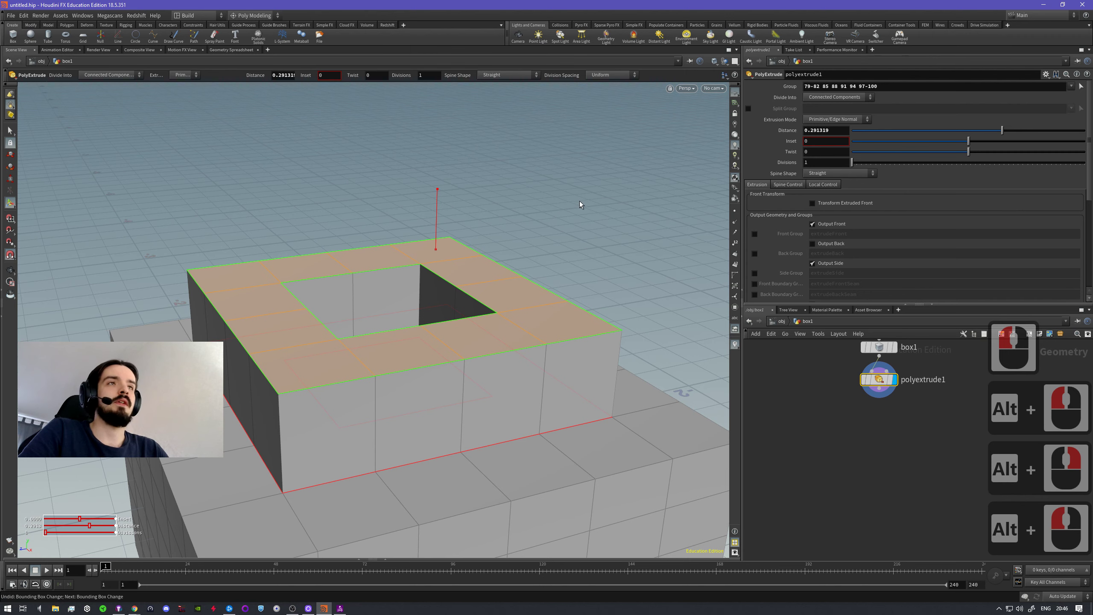
key("s")
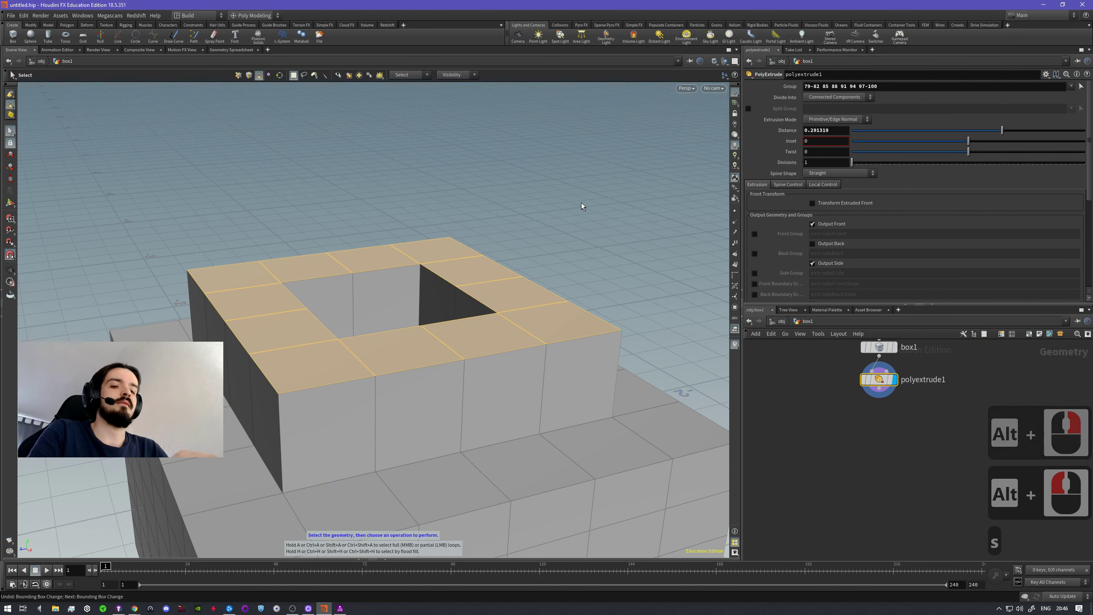
key("3")
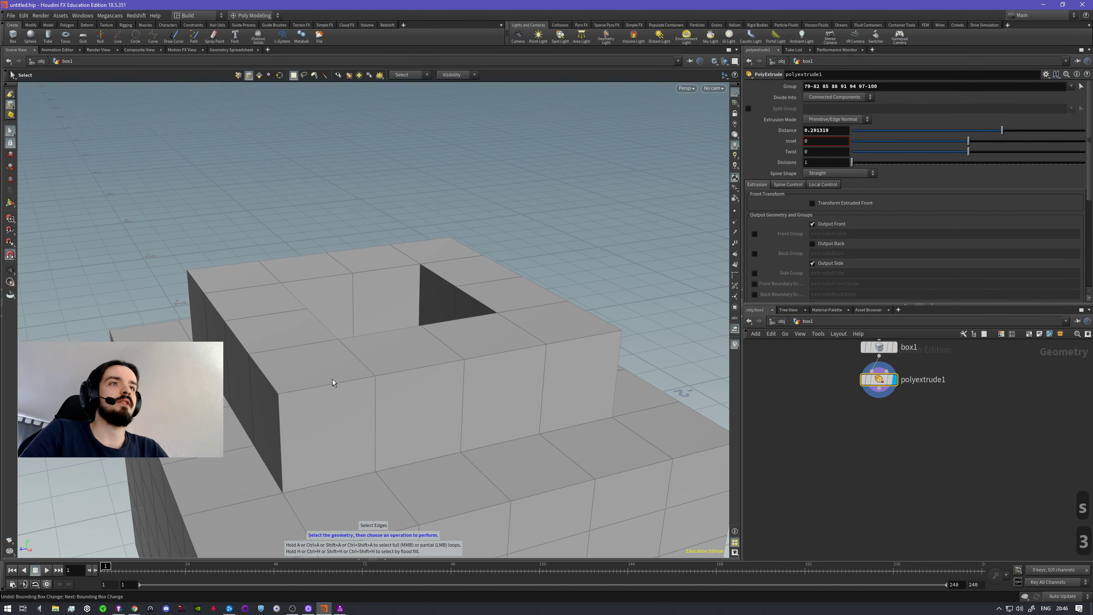
left_click(498, 363, "shift")
double_click(504, 353, "shift")
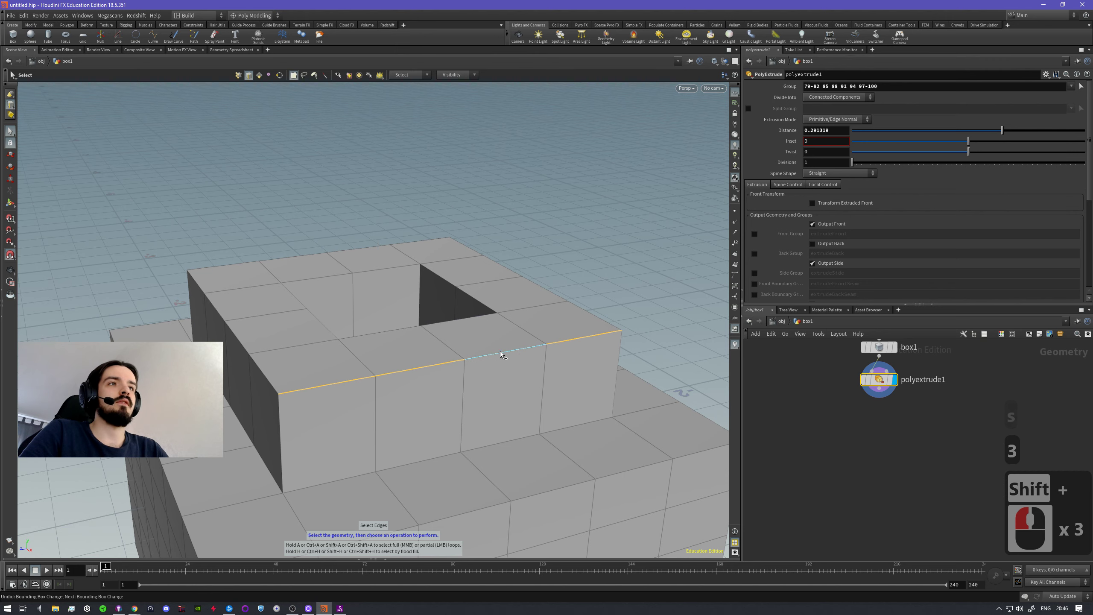
double_click(542, 288, "shift")
double_click(347, 250, "shift")
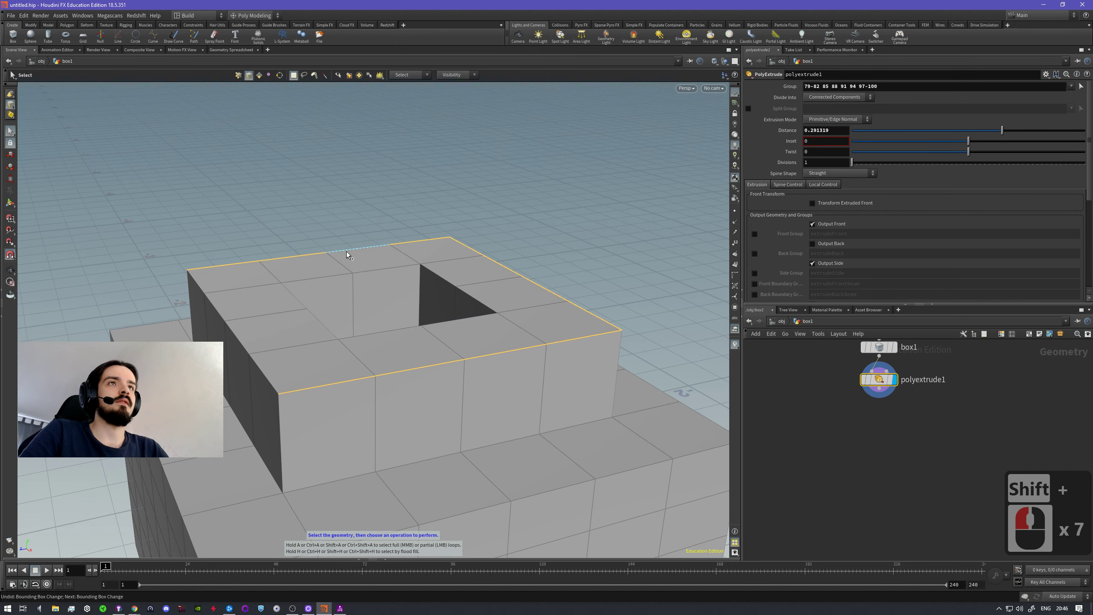
double_click(244, 349, "shift")
- Add the four border sides of the ring's inner opening to the edge selection
left_click_drag(342, 305, 393, 327, "alt")
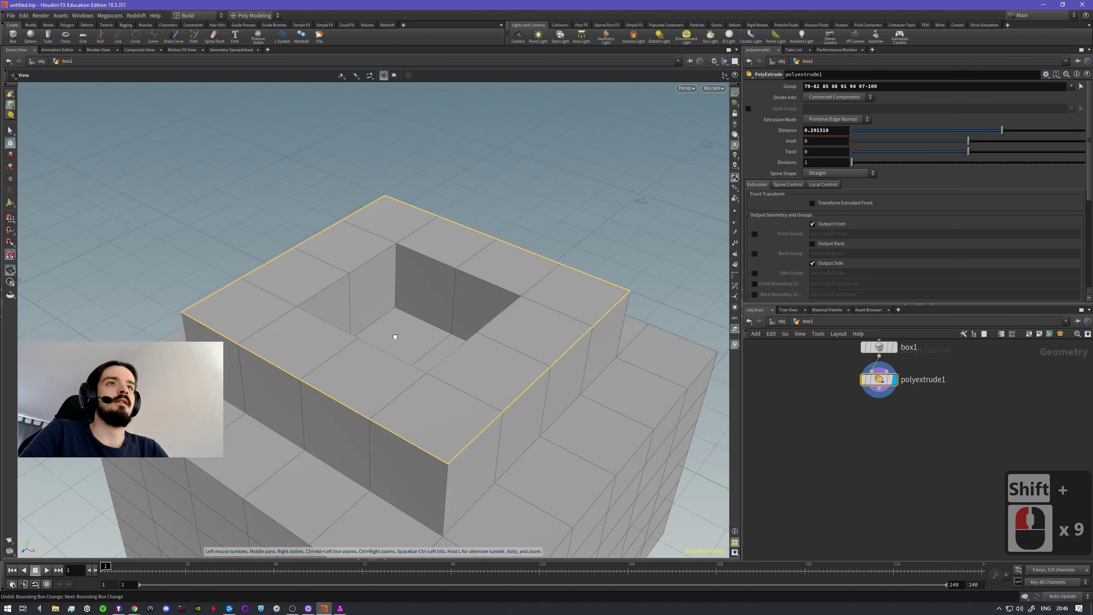
left_click(387, 356, "shift")
left_click(387, 354, "shift")
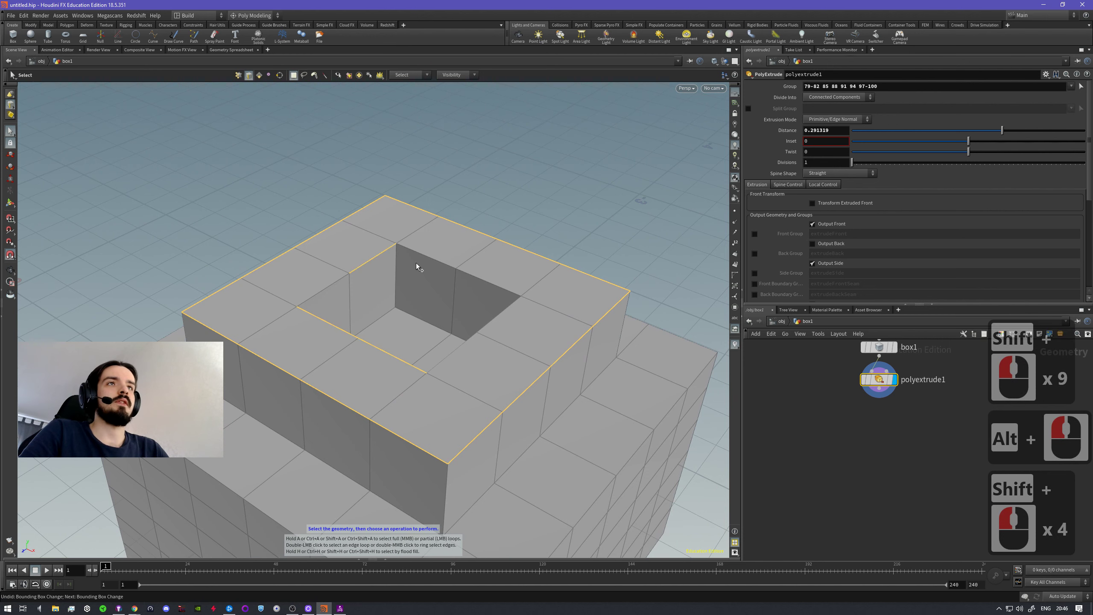
double_click(377, 255, "shift")
double_click(437, 263, "shift")
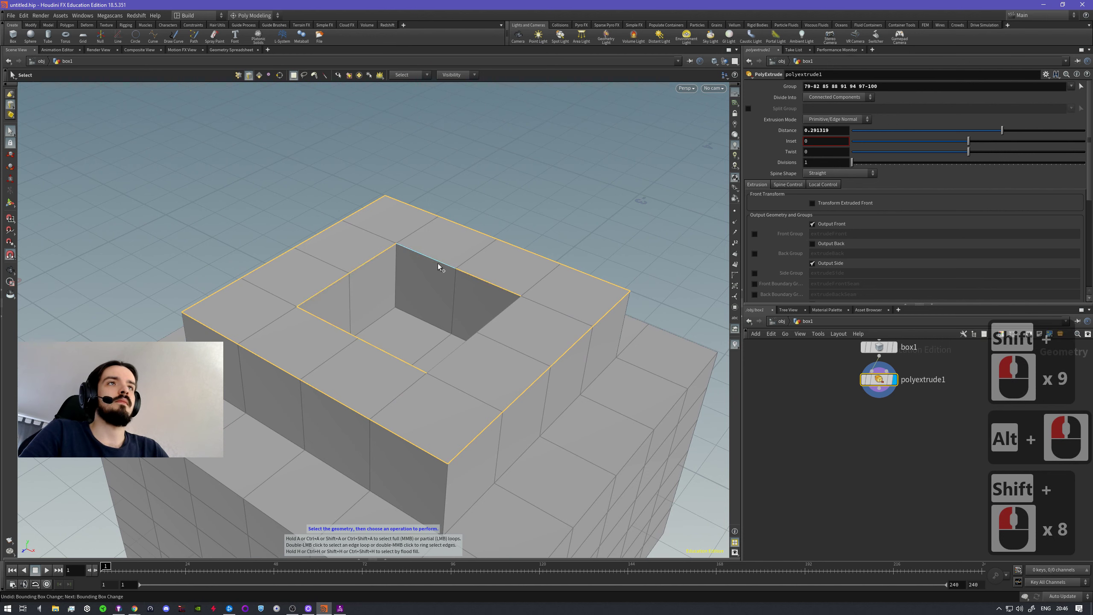
double_click(497, 313, "shift")
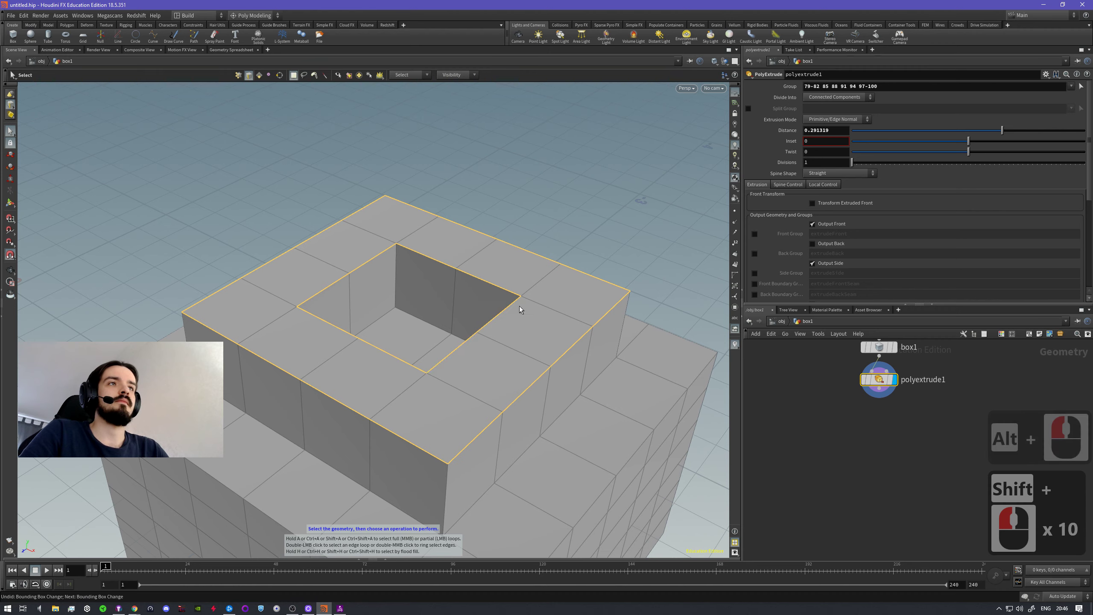
- Apply a PolyBevel to the selected inner and outer edges with a distance of about 0.097
left_click_drag(520, 310, 544, 276, "alt")
middle_click_drag(544, 276, 486, 298, "alt")
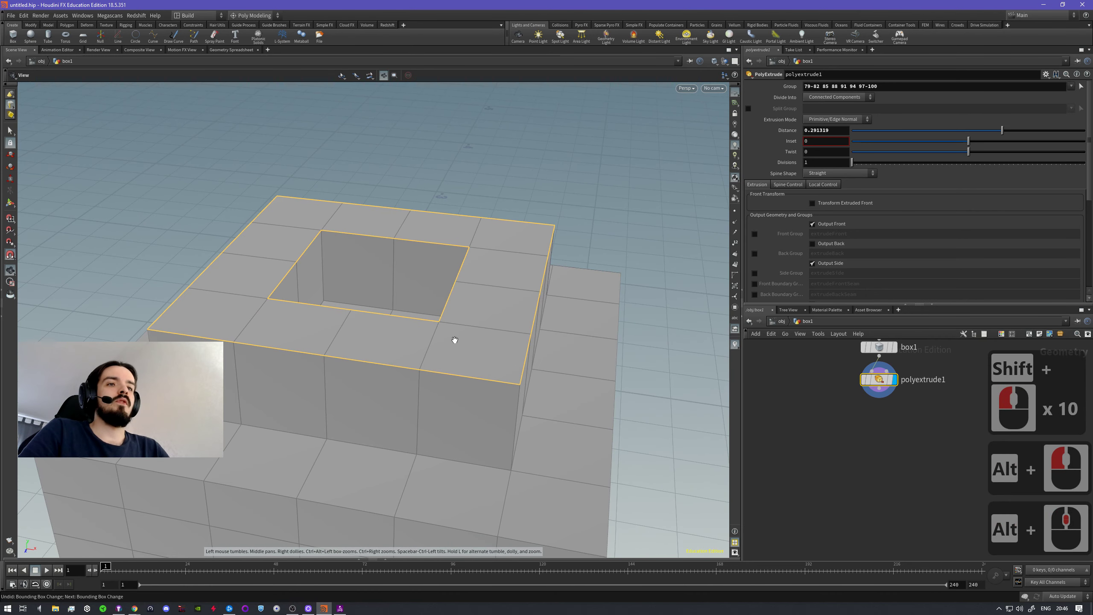
left_click_drag(454, 340, 483, 335, "alt")
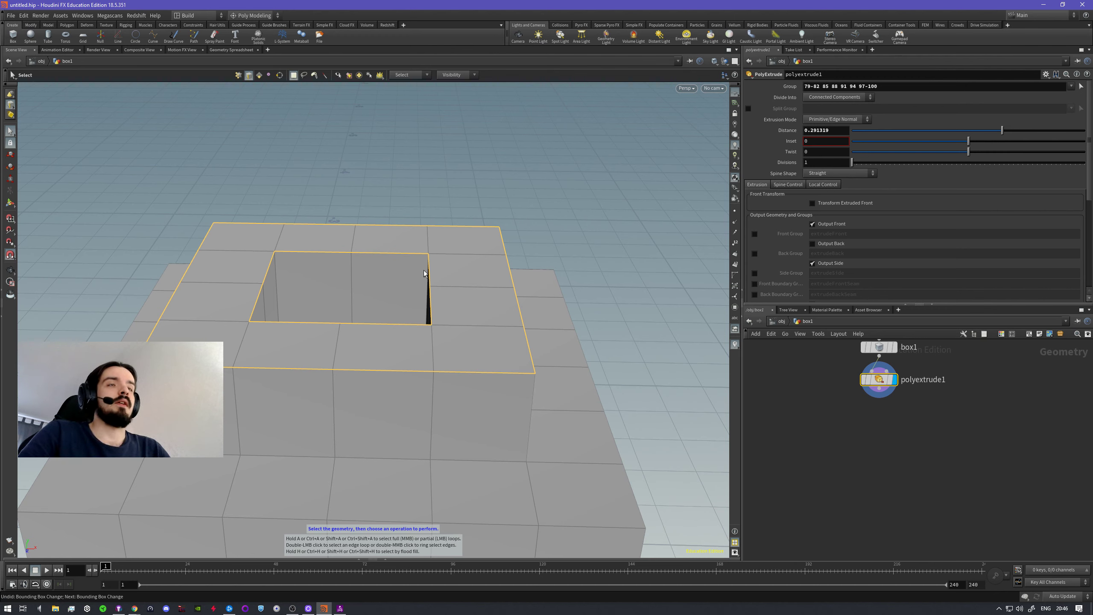
left_click_drag(425, 273, 456, 185, "alt")
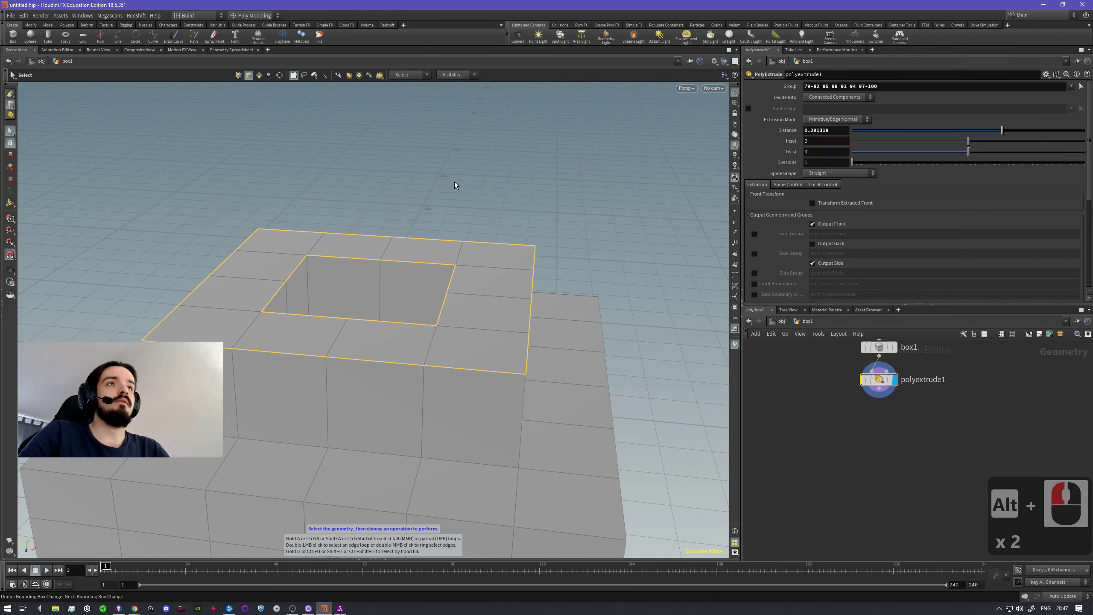
key("c")
left_click(466, 234)
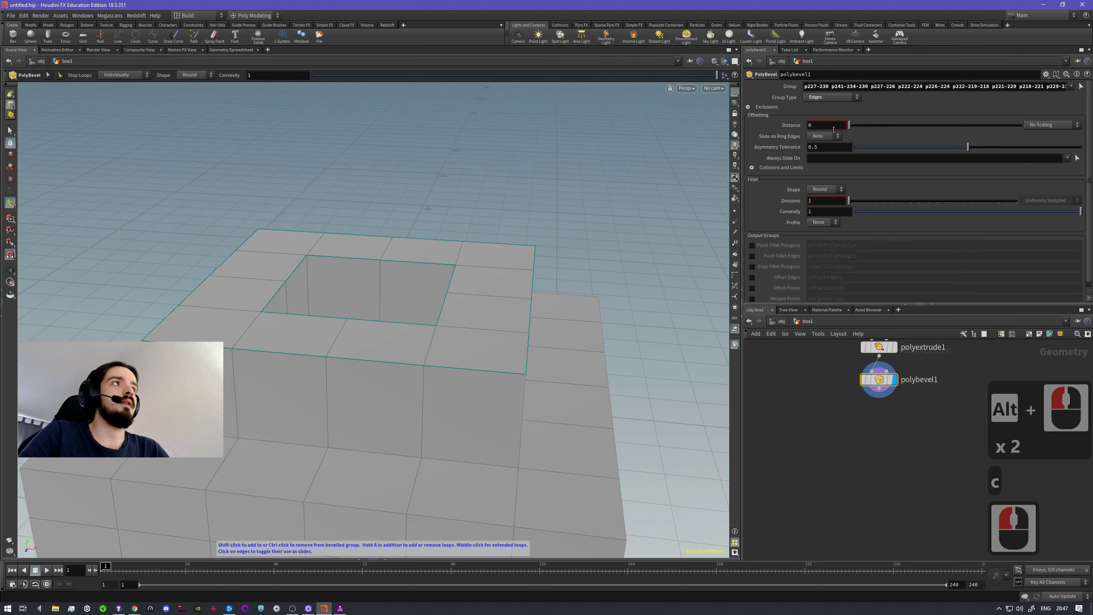
left_click_drag(508, 209, 554, 200)
- Set the bevel's fillet divisions to 8
left_click_drag(551, 283, 491, 347, "alt")
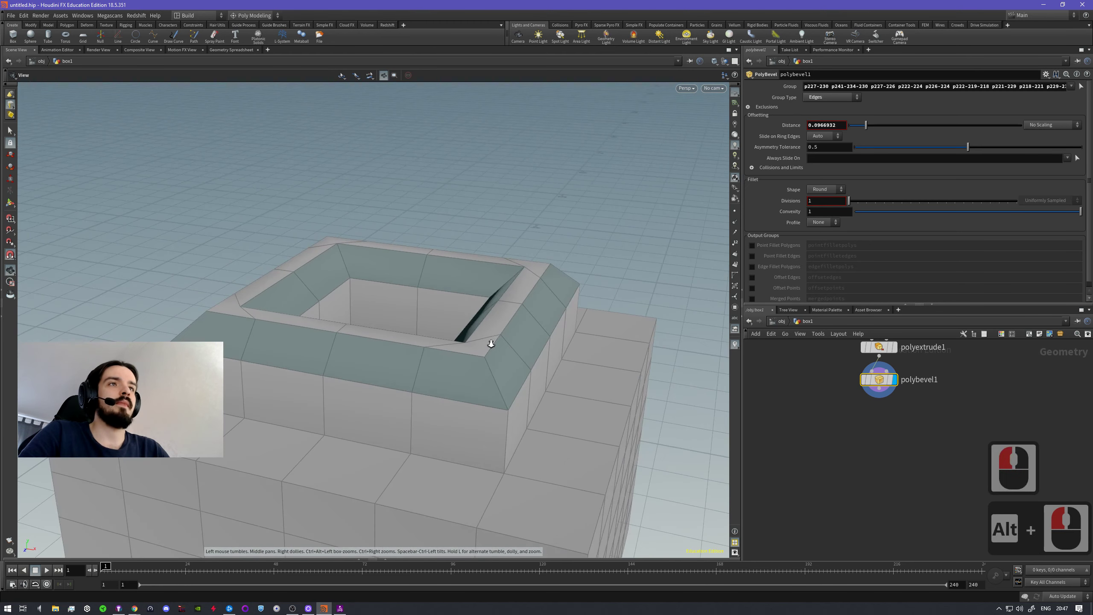
right_click_drag(491, 346, 513, 367, "alt")
left_click_drag(513, 367, 388, 348, "alt")
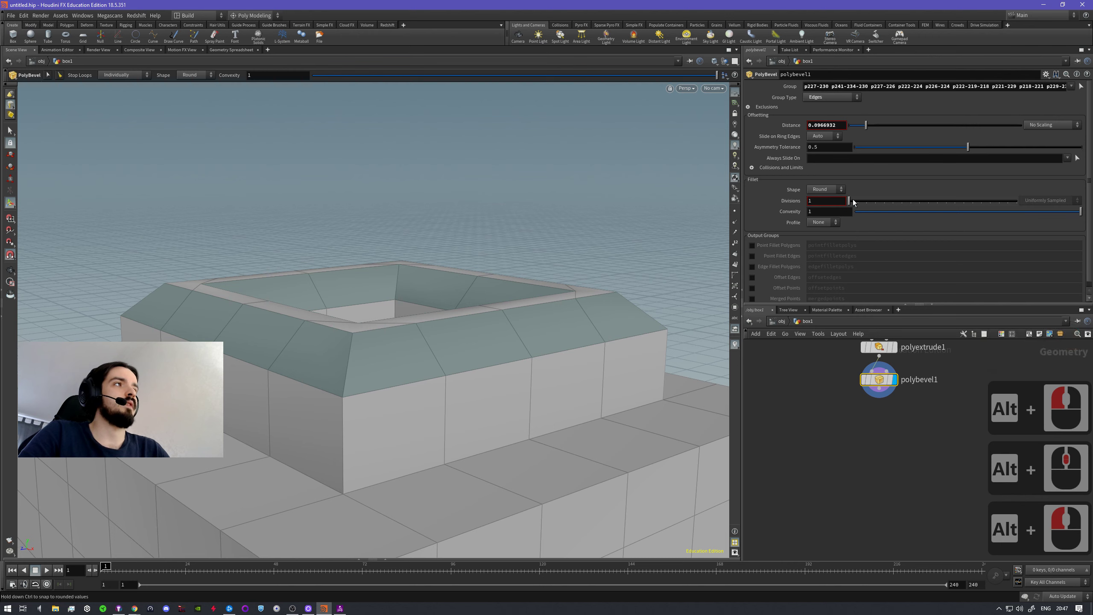
left_click_drag(853, 200, 912, 199)
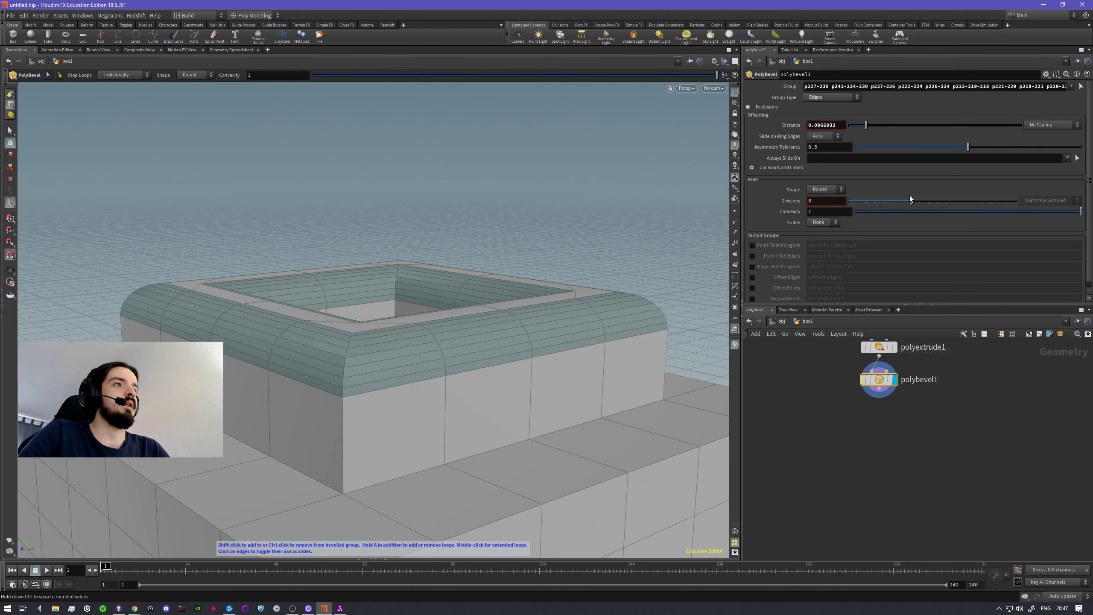
- Try the Solid and Crease fillet shapes on the bevel and return the shape to Round
key("Escape")
left_click_drag(400, 336, 870, 274)
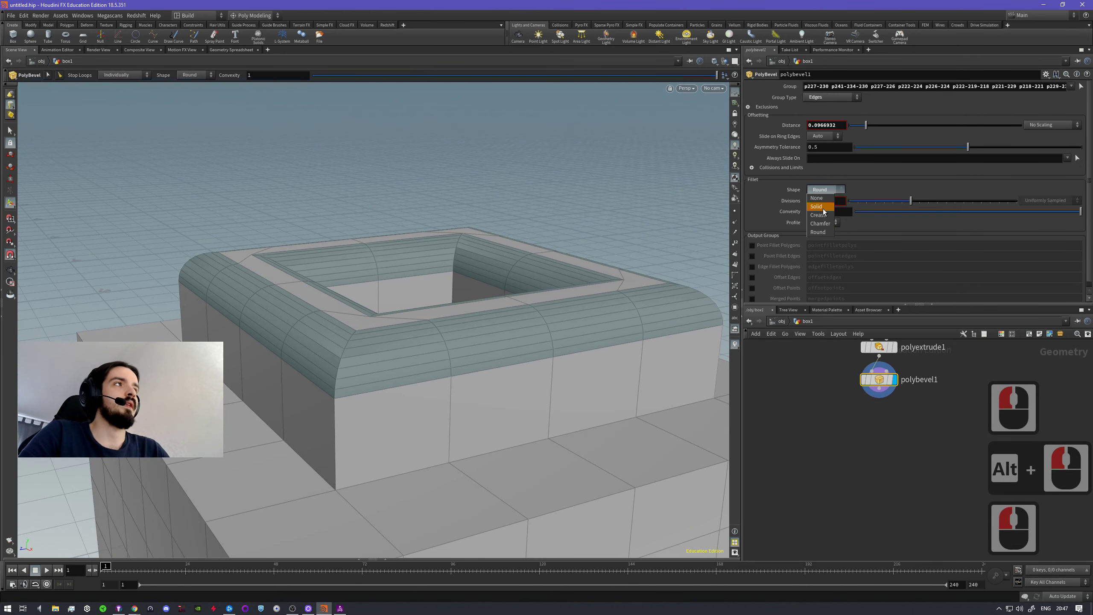
left_click_drag(560, 331, 651, 322)
left_click(824, 190)
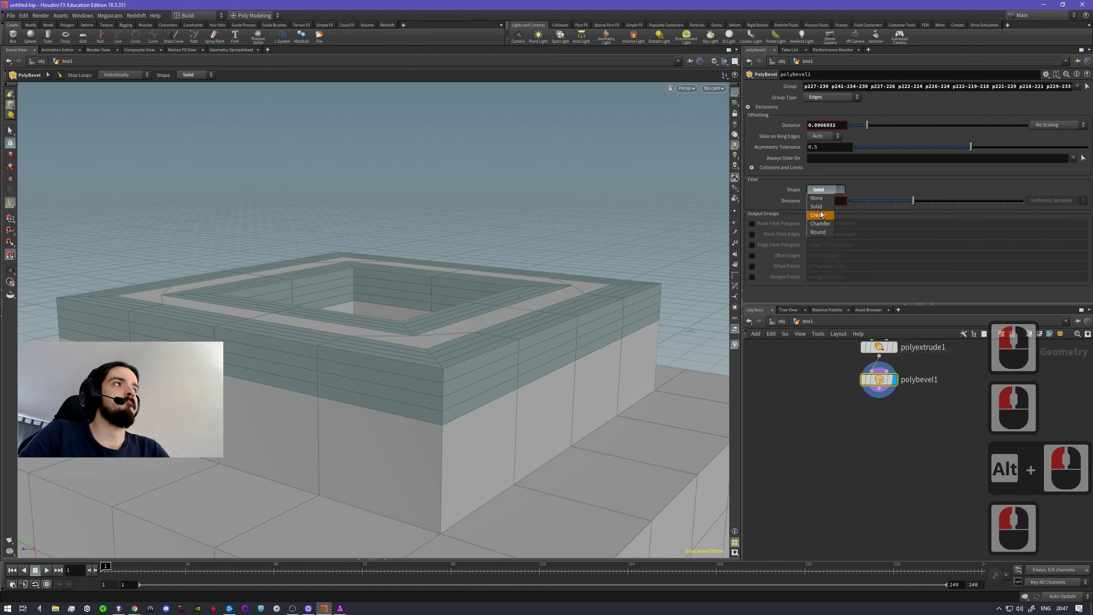
left_click(820, 214)
left_click(824, 192)
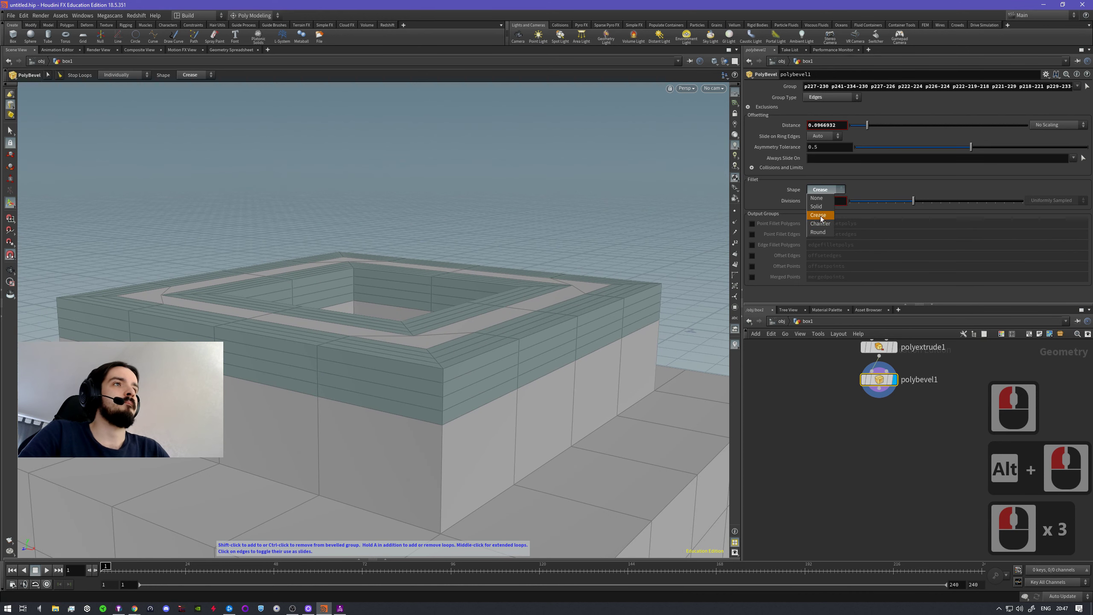
left_click(818, 206)
left_click(821, 189)
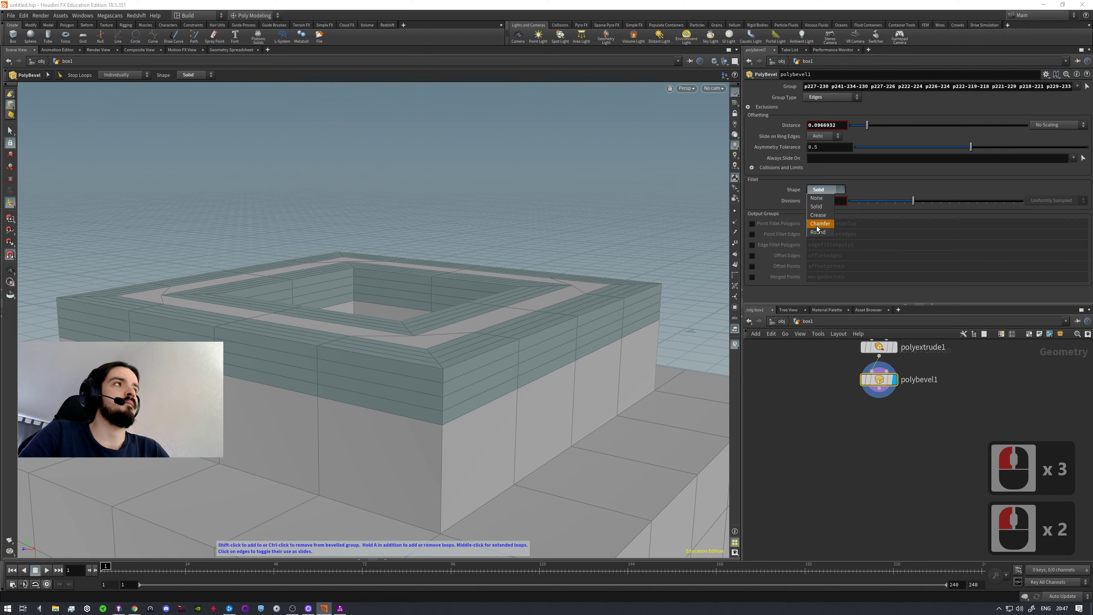
left_click(820, 213)
left_click(823, 192)
left_click(820, 233)
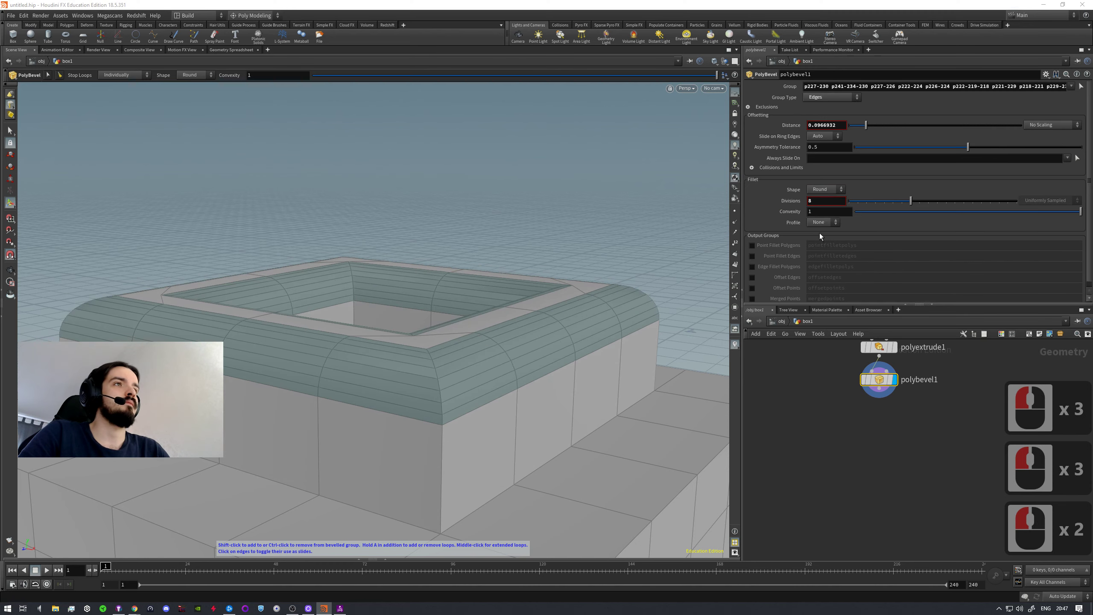
- Set the bevel's profile to Ramp with a profile scale of 0.984
key("Escape")
left_click_drag(593, 337, 566, 349)
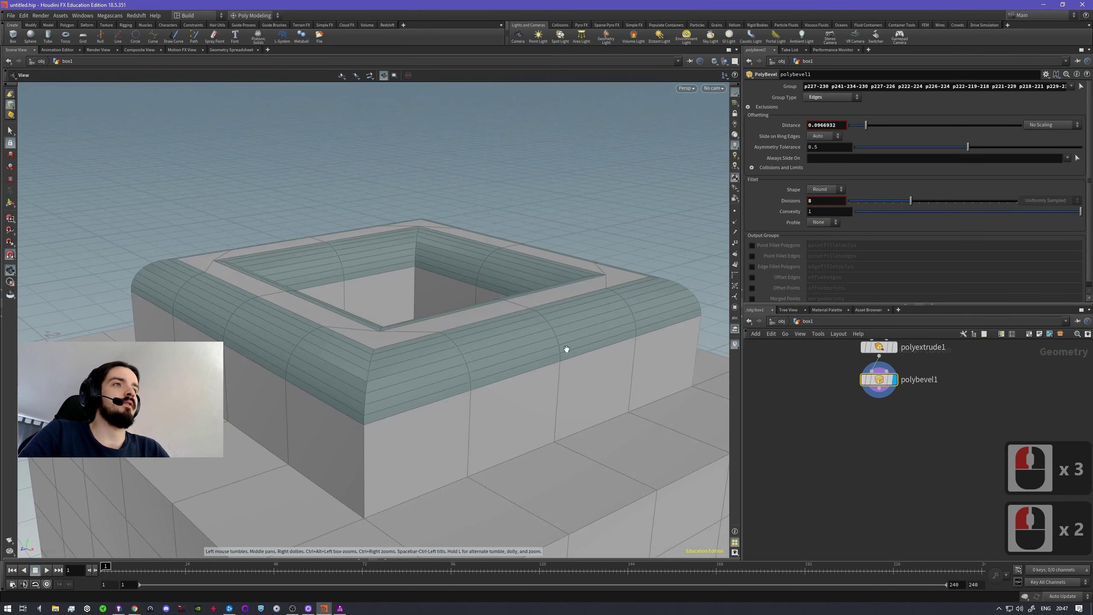
left_click(818, 223)
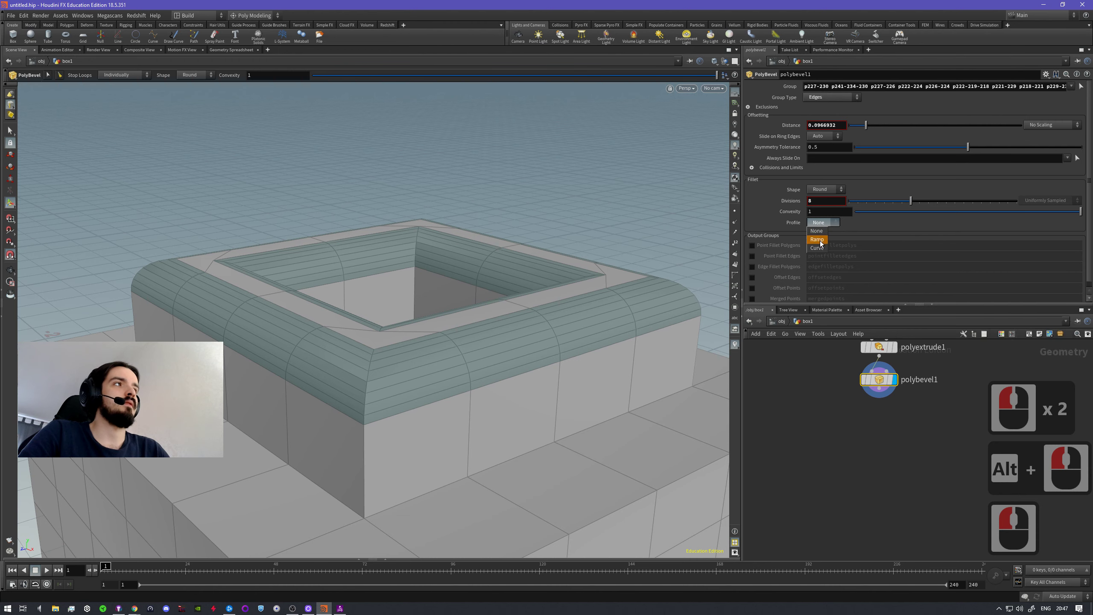
left_click(820, 241)
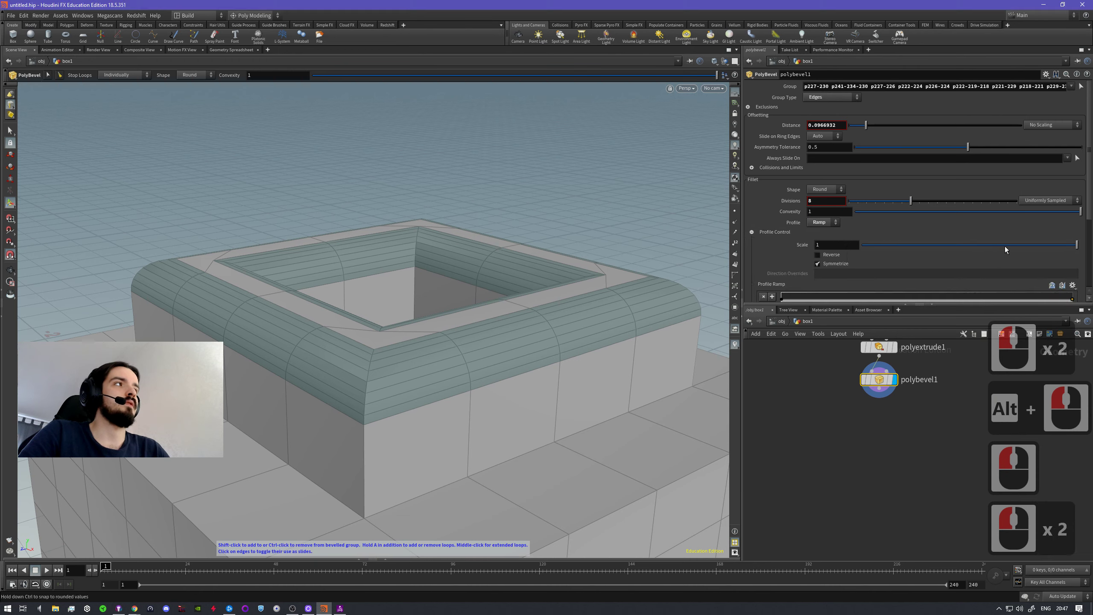
left_click_drag(986, 246, 1075, 245)
- Shape the bevel's profile ramp by adding a raised point left of its middle and a lower point towards its right end
scroll(898, 259, "down", 5)
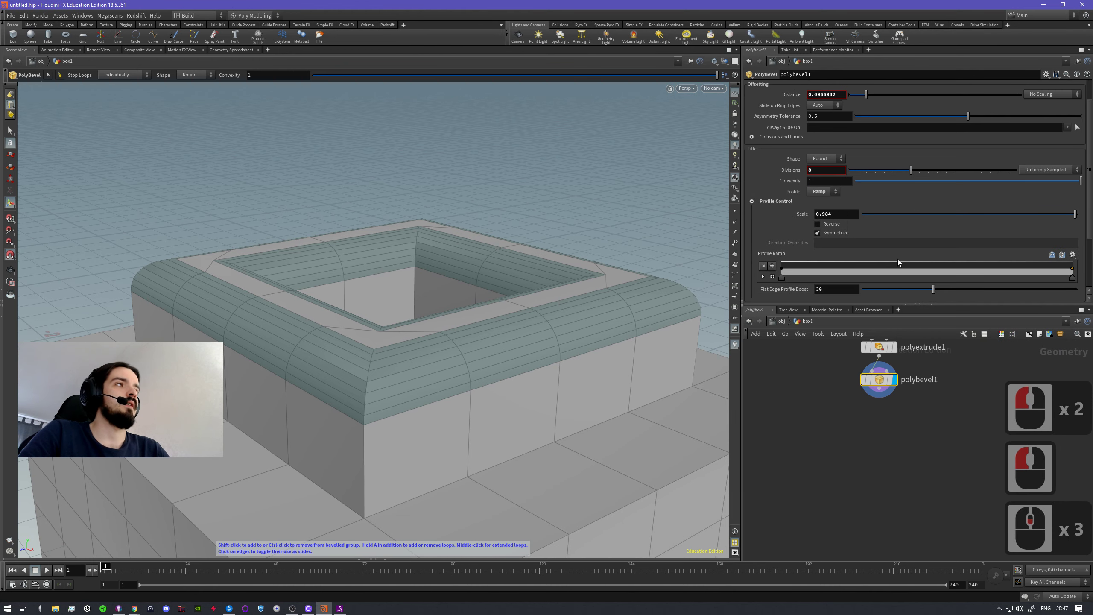
left_click_drag(886, 251, 888, 242)
key("Escape")
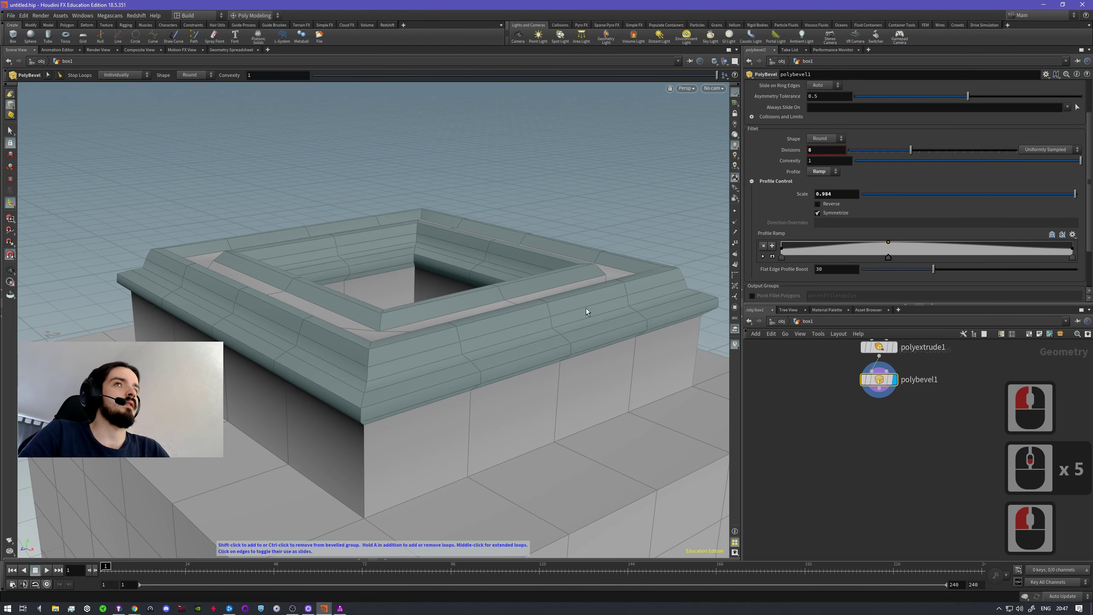
left_click_drag(586, 310, 607, 323)
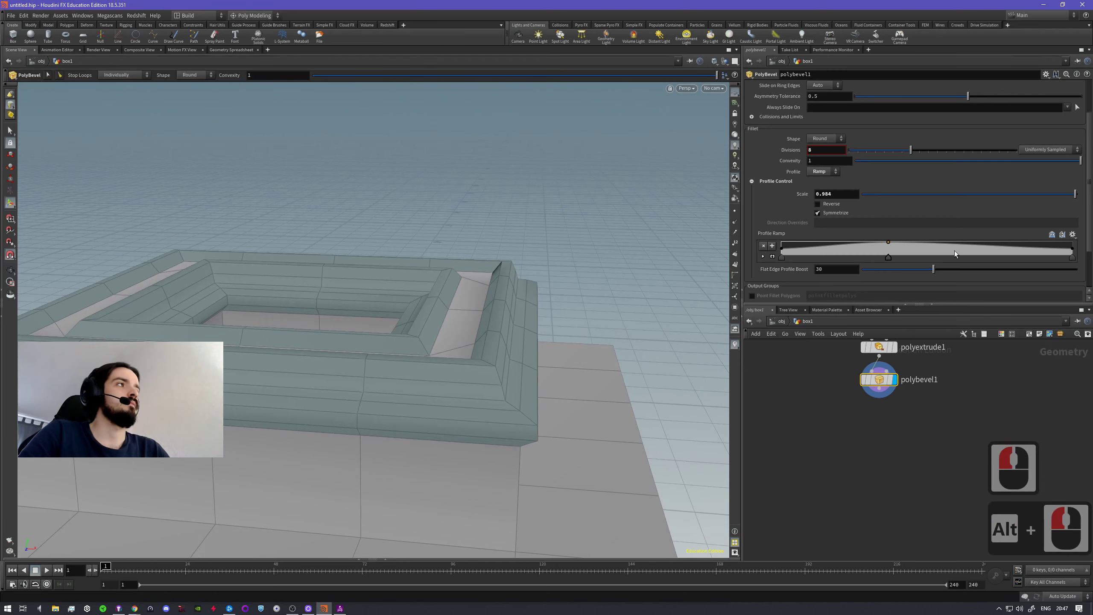
left_click(989, 248)
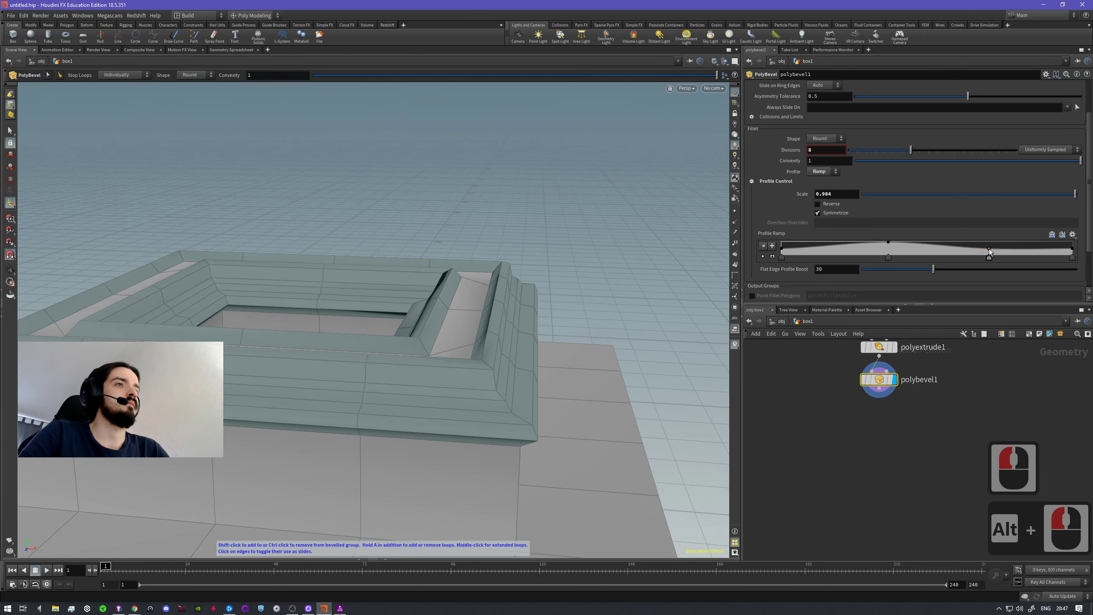
- Add a control point near the left end of the bevel's profile ramp and raise it slightly
left_click_drag(572, 395, 439, 342, "alt")
left_click(821, 250)
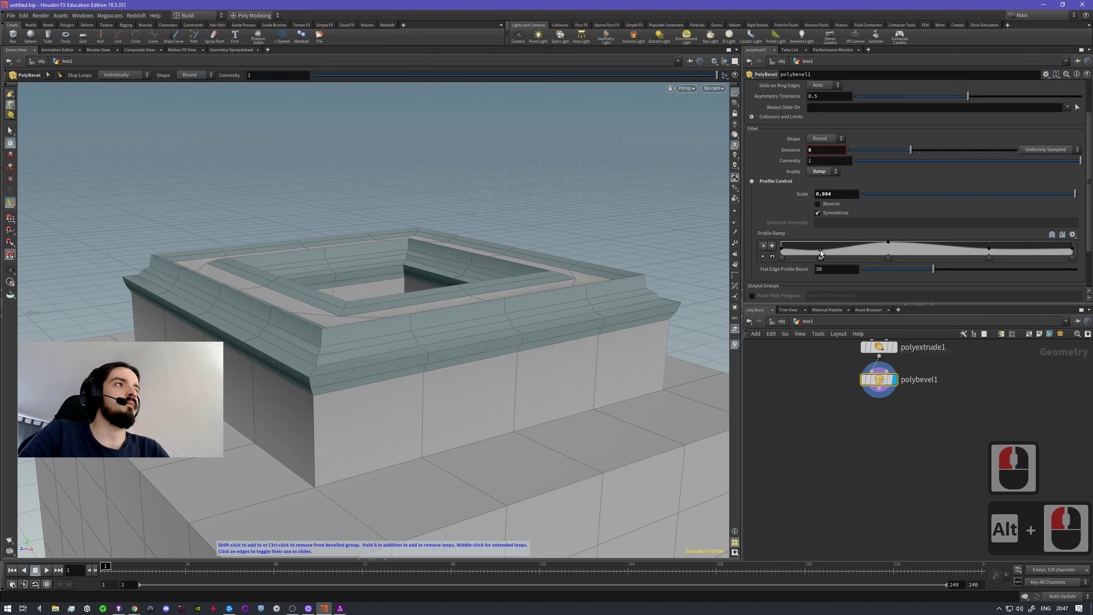
mouse_move(823, 253)
left_mouse_down()
mouse_move(813, 241)
mouse_move(832, 249)
left_mouse_up()
key("Escape")
left_click_drag(640, 244, 533, 391)
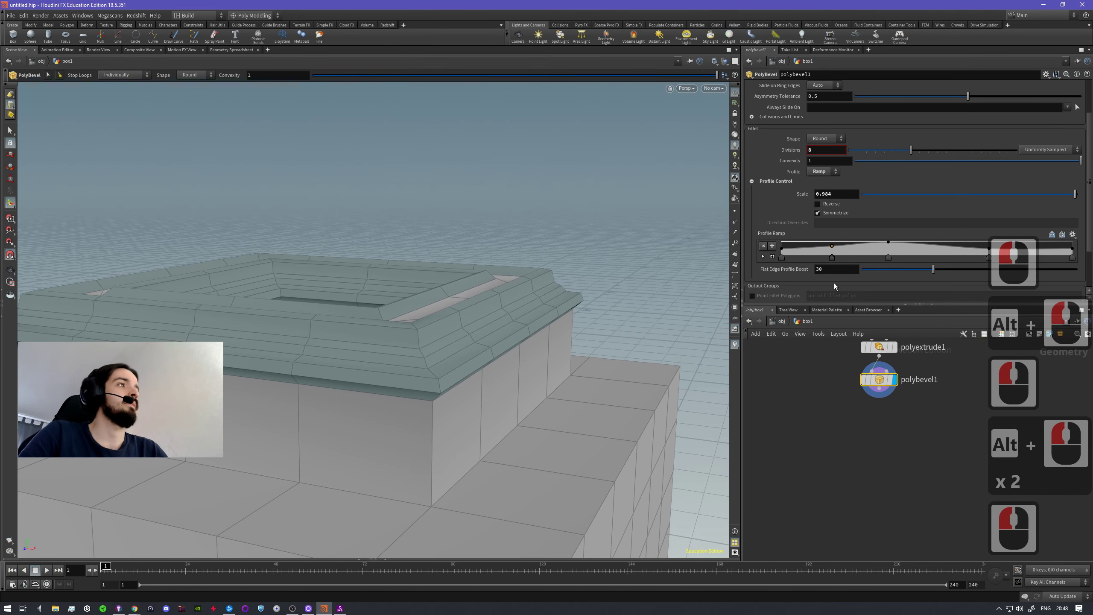
- Try point, edge and face selection modes and select a face on the beveled ring's flat top
key("s")
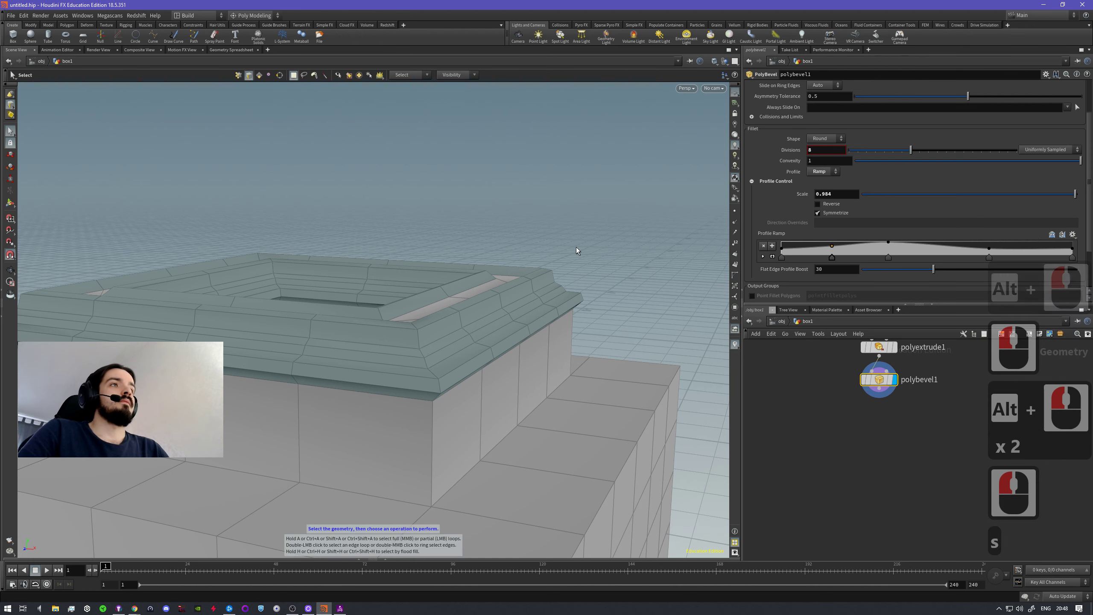
key("2")
key("3")
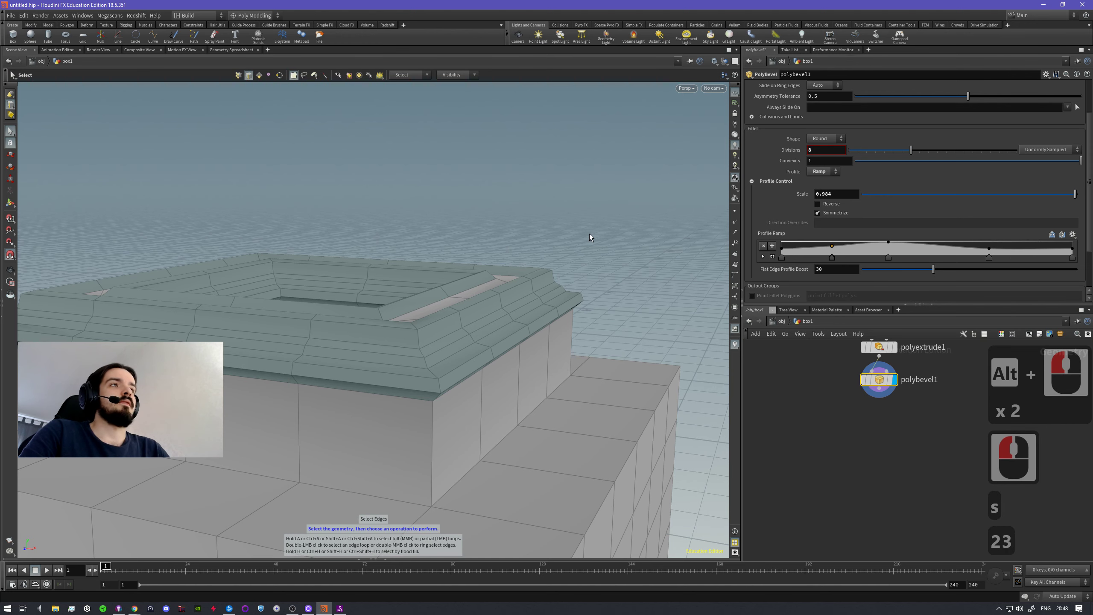
key("4")
left_click_drag(465, 316, 499, 313, "alt")
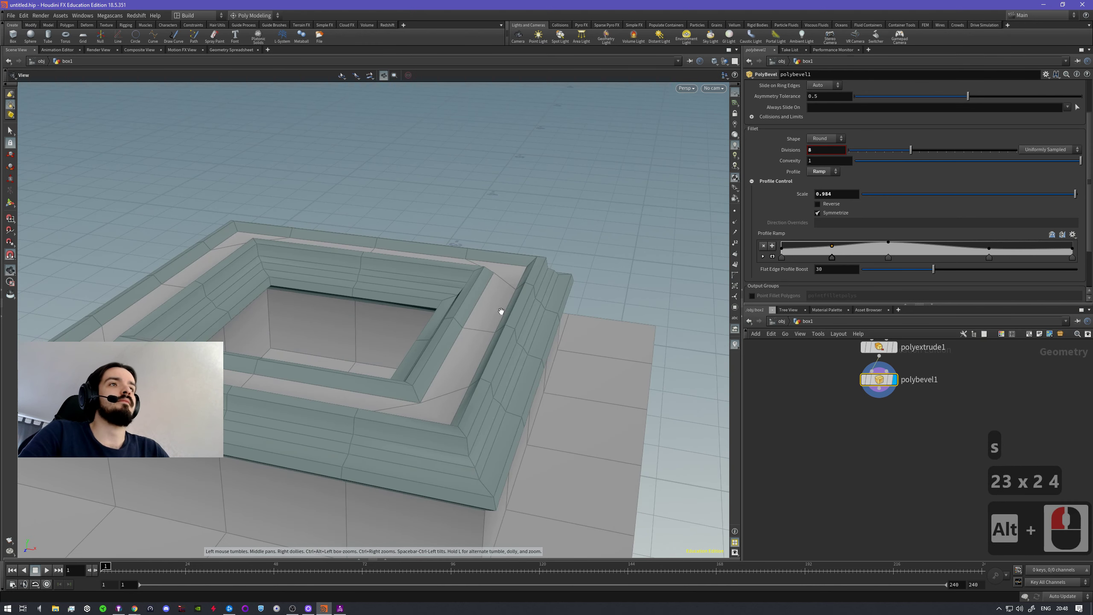
left_click(485, 314, "shift")
left_click(492, 318)
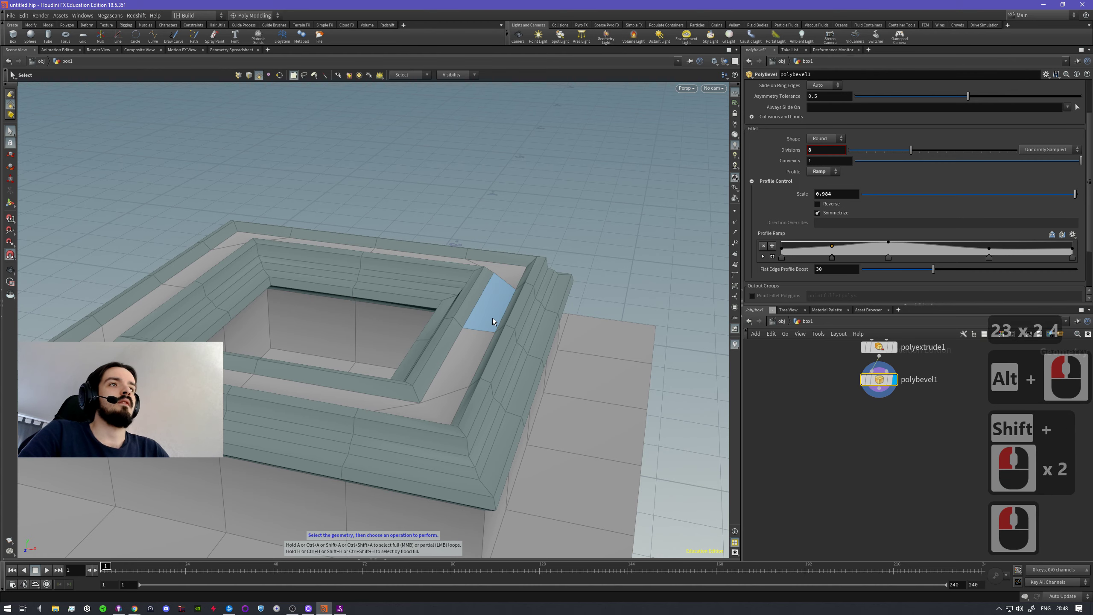
left_click_drag(492, 318, 456, 354, "alt")
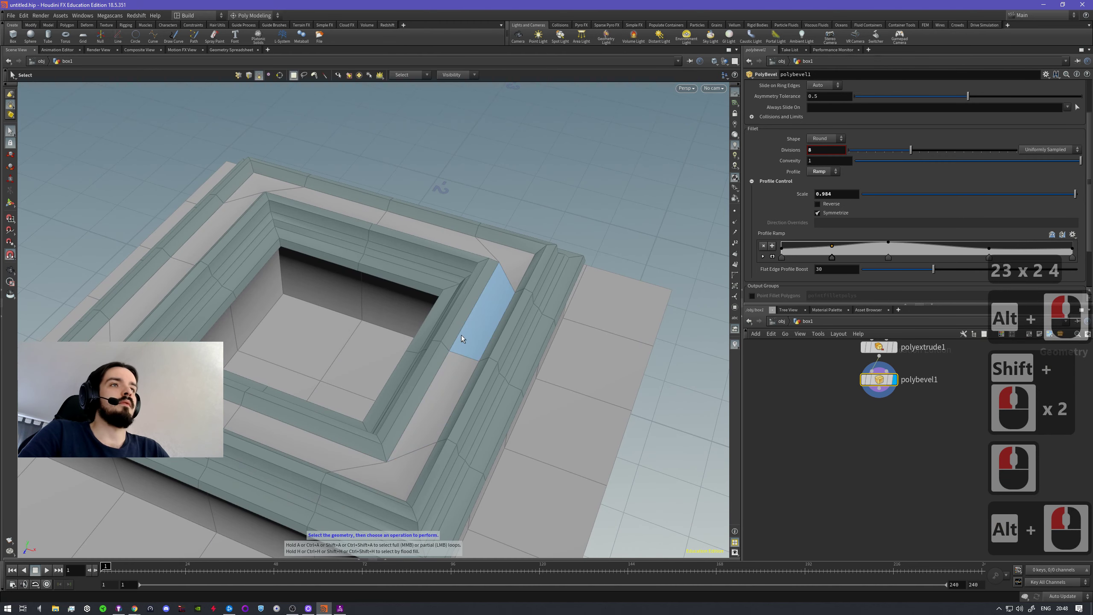
- Return to the bevel handles, resume face selection, and add faces from the ring's top and the box's top
key("s")
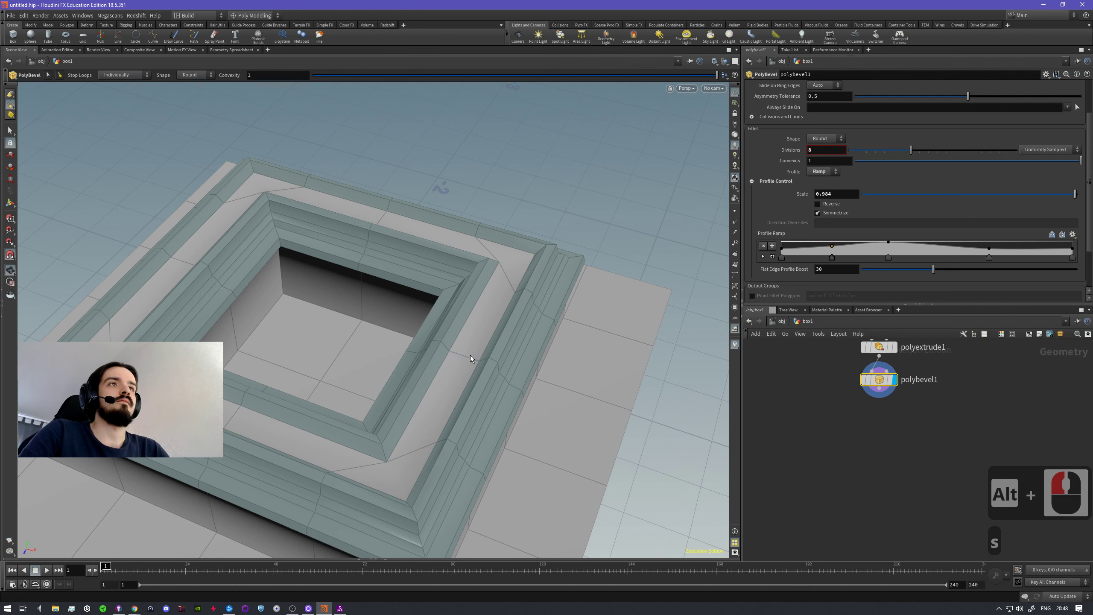
key("s")
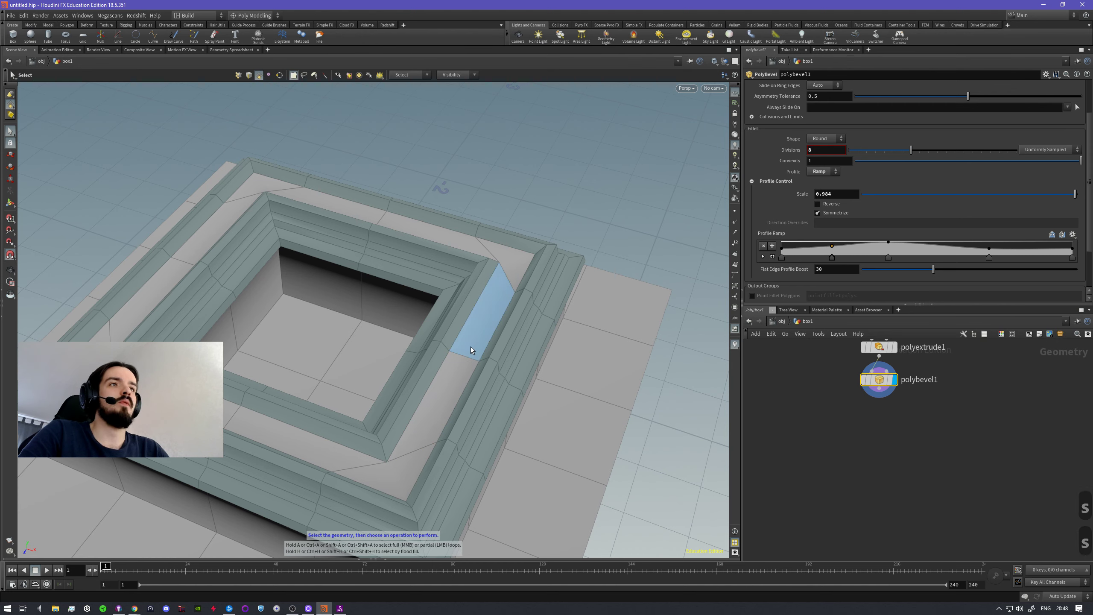
left_click(469, 347, "shift")
left_click(583, 390, "shift")
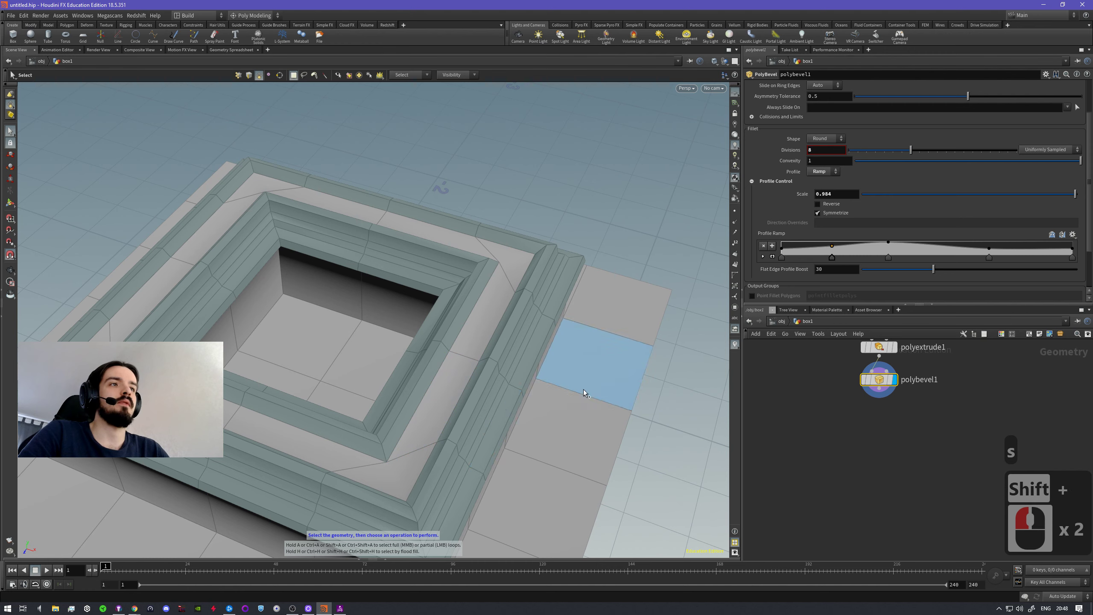
- Switch to edge selection and select several edges on the box's top surface beside the raised ring
left_click(249, 75)
left_click(249, 74)
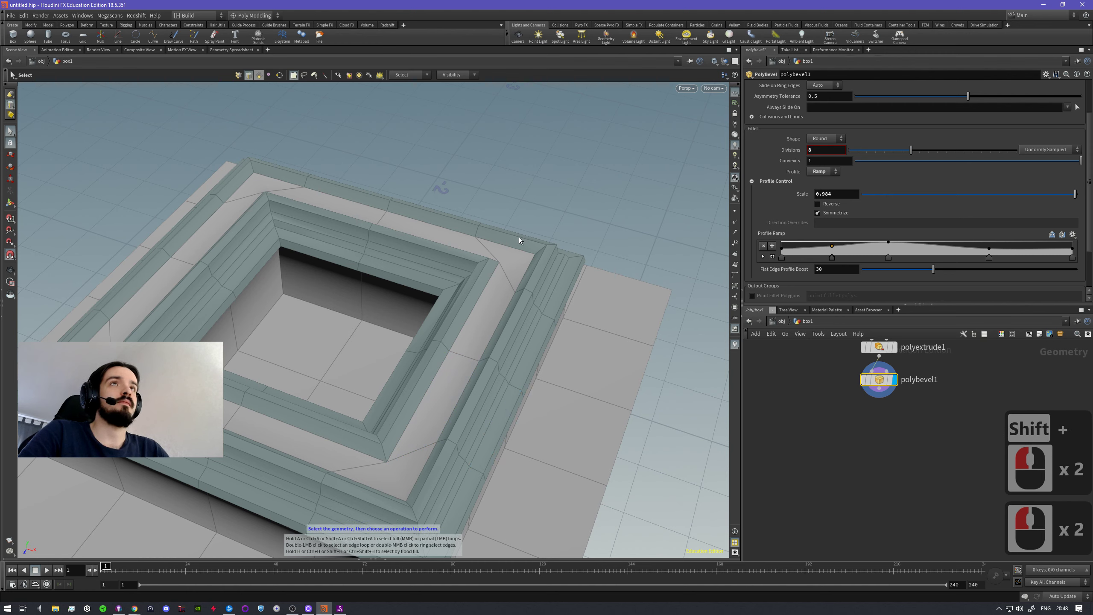
left_click(613, 334, "shift")
double_click(595, 399, "shift")
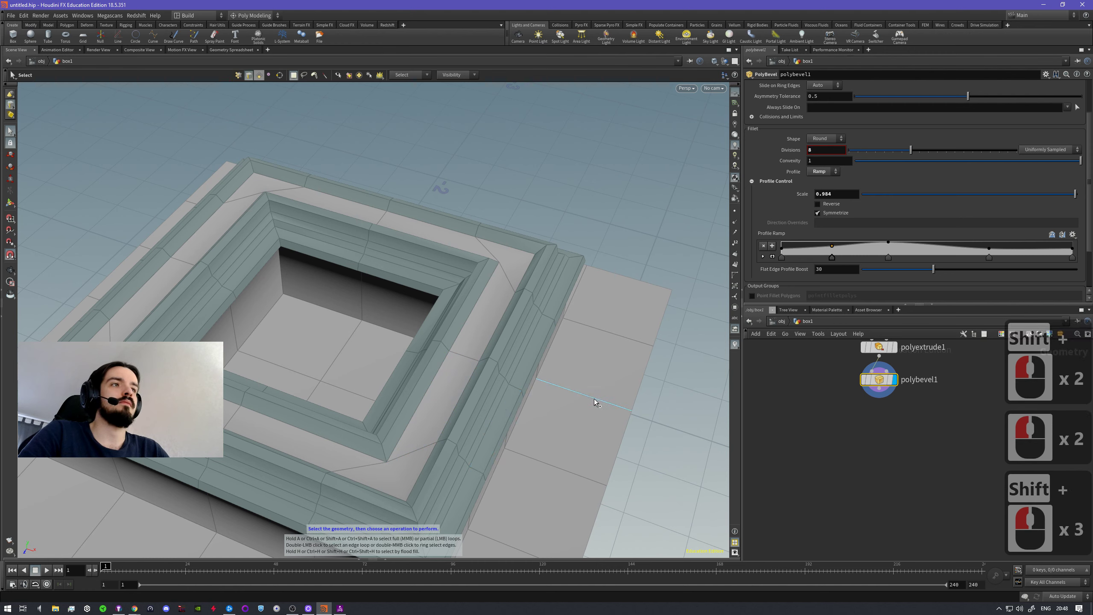
left_click(596, 398, "shift")
left_click(595, 398, "shift")
left_click_drag(608, 448, 575, 435, "alt")
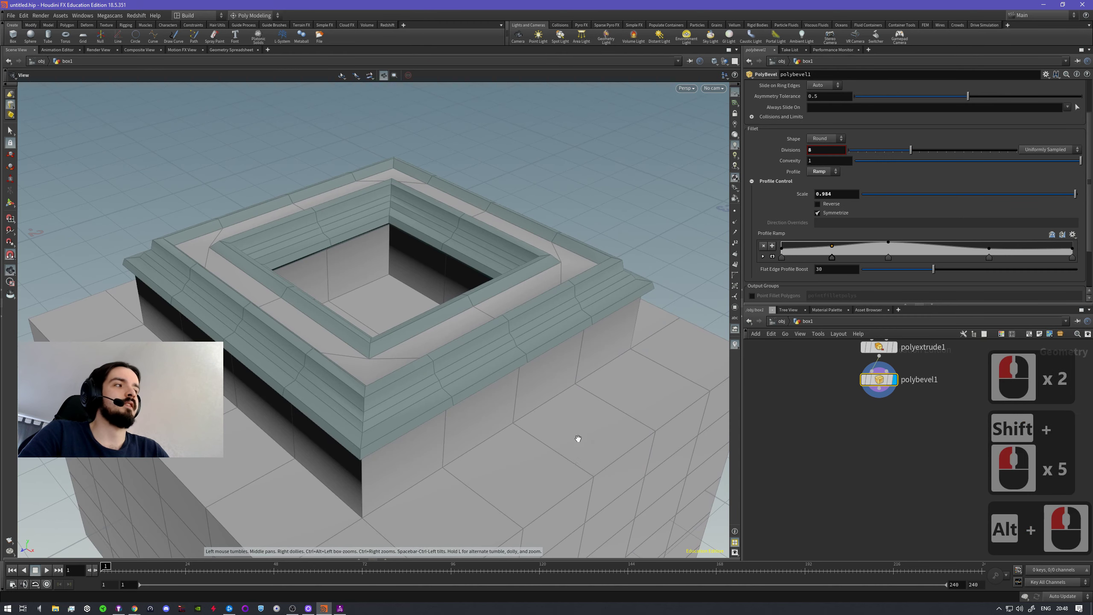
right_click_drag(598, 455, 548, 457, "alt")
middle_click_drag(548, 457, 490, 371, "alt")
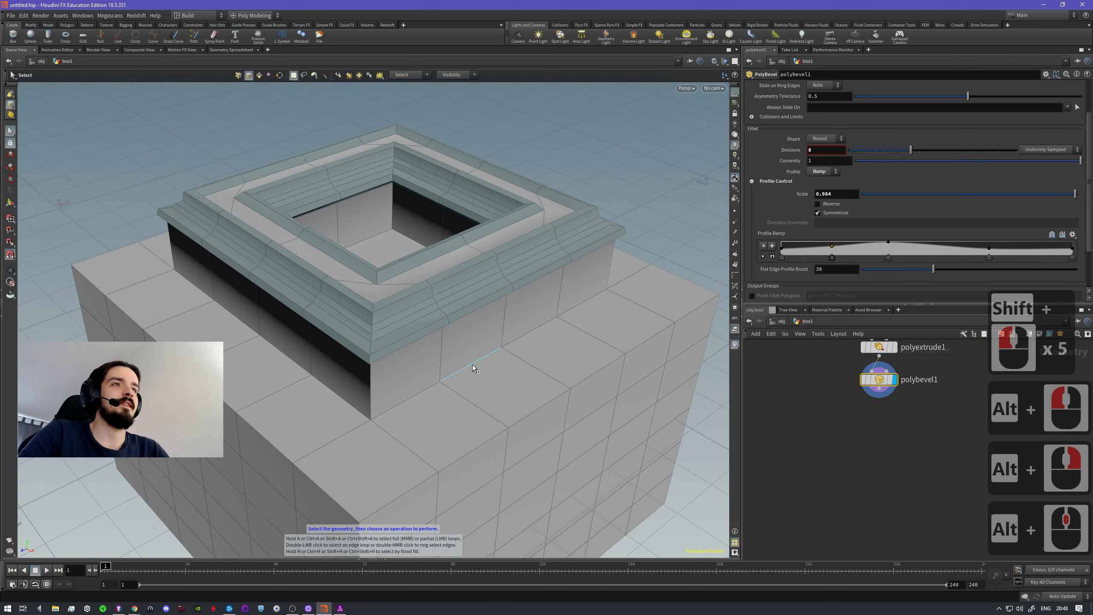
- Move the polybevel1 node lower in the network and select more edges on the box's top and side
left_click_drag(881, 382, 882, 404)
left_click(696, 244)
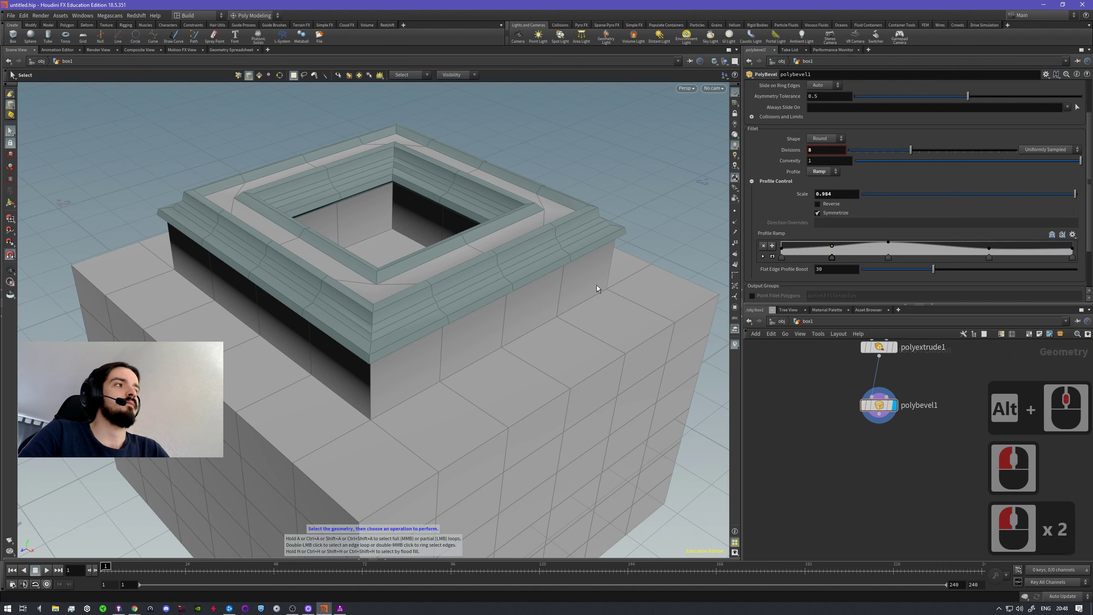
left_click(521, 361)
left_click_drag(603, 331, 449, 443, "shift")
left_click(537, 392, "shift")
key("s")
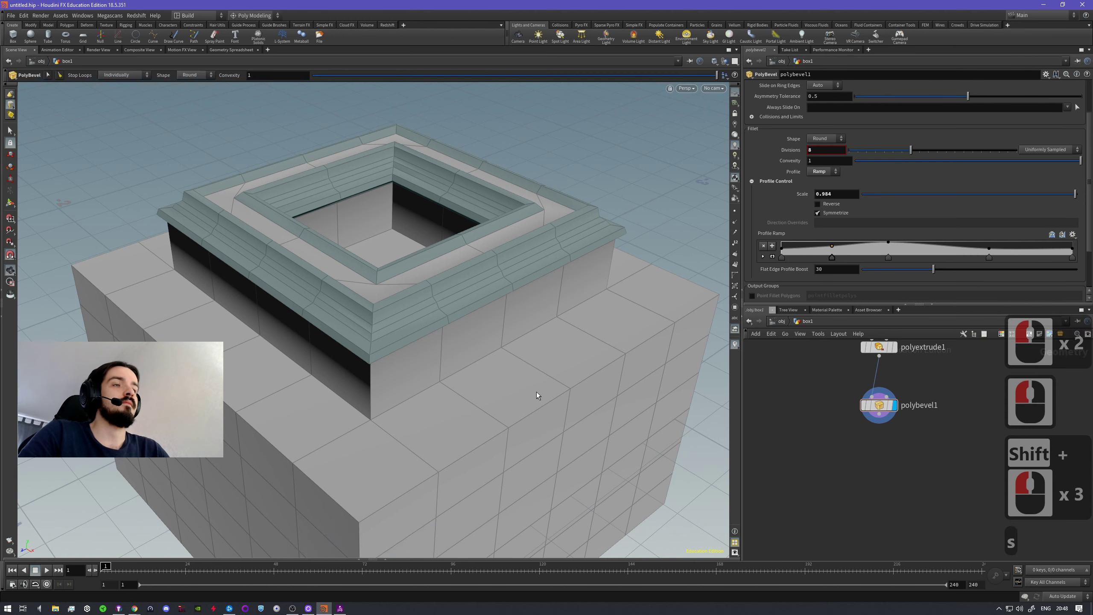
- Switch between object, edge and point selection modes and clear the current edge selection
key("2")
key("1")
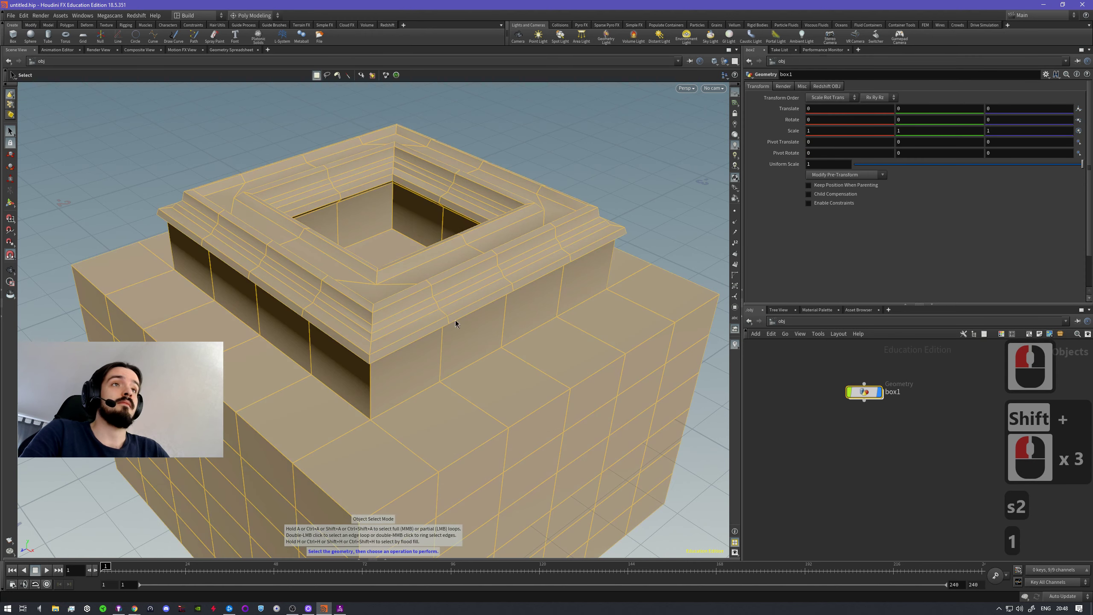
key("3")
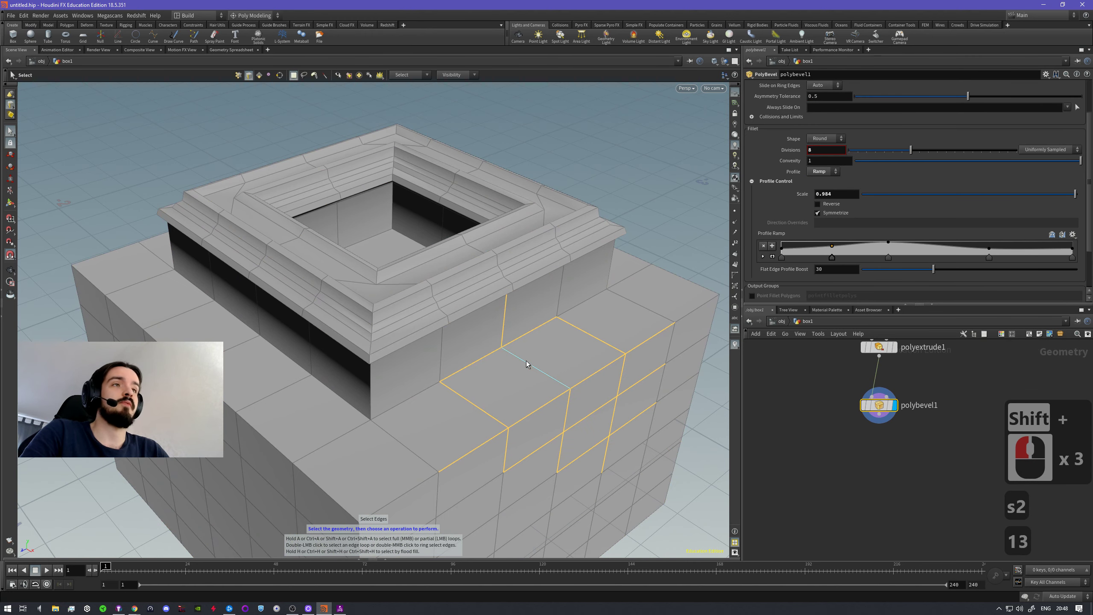
left_click(603, 327)
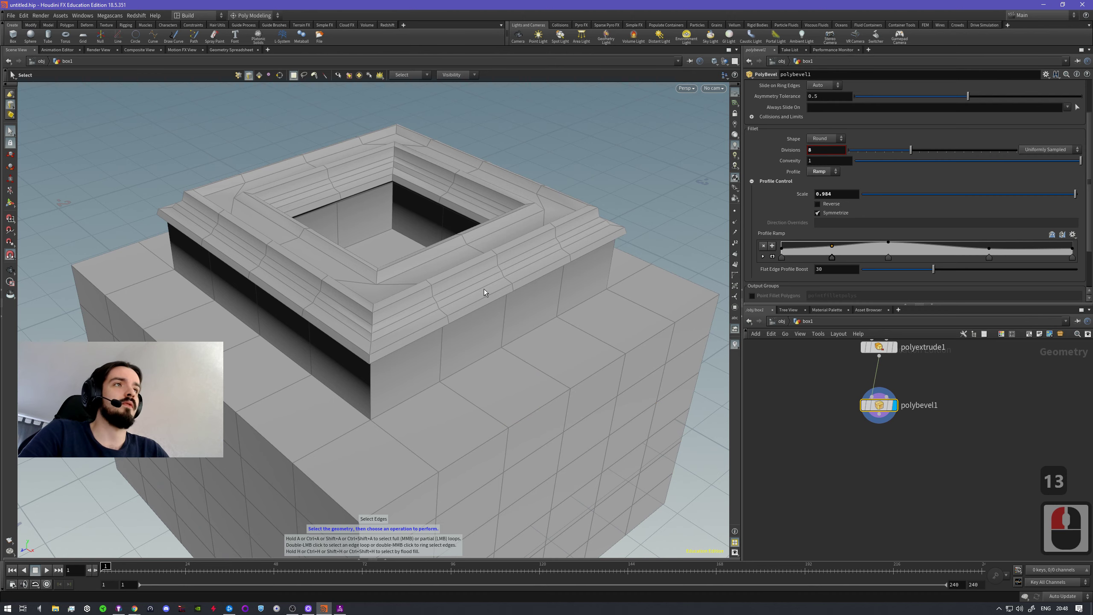
right_click_drag(484, 290, 439, 313, "alt")
left_click_drag(439, 313, 492, 289, "alt")
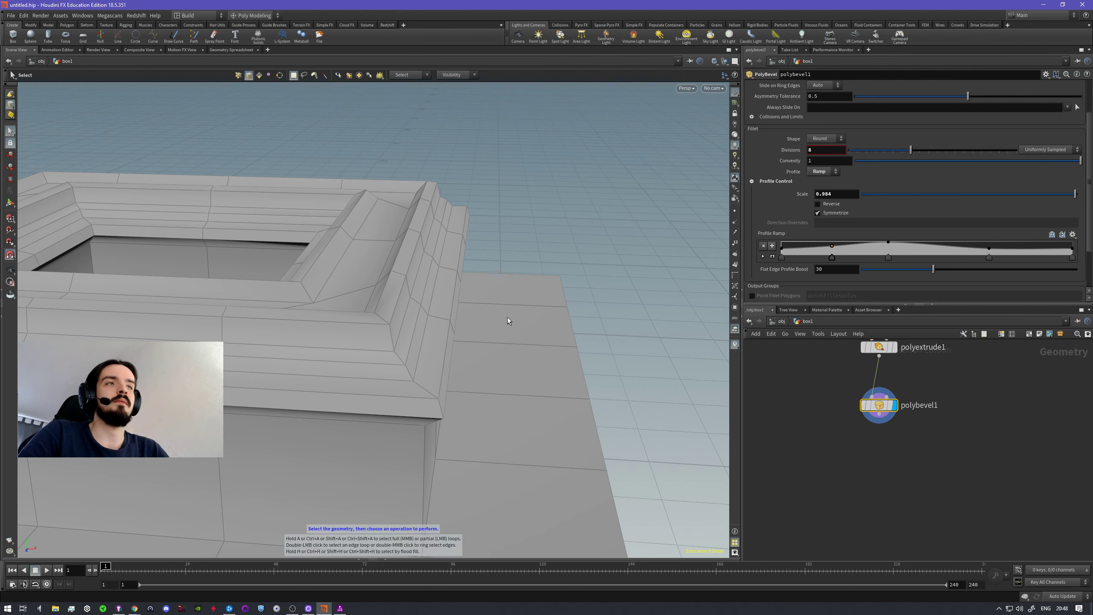
key("1")
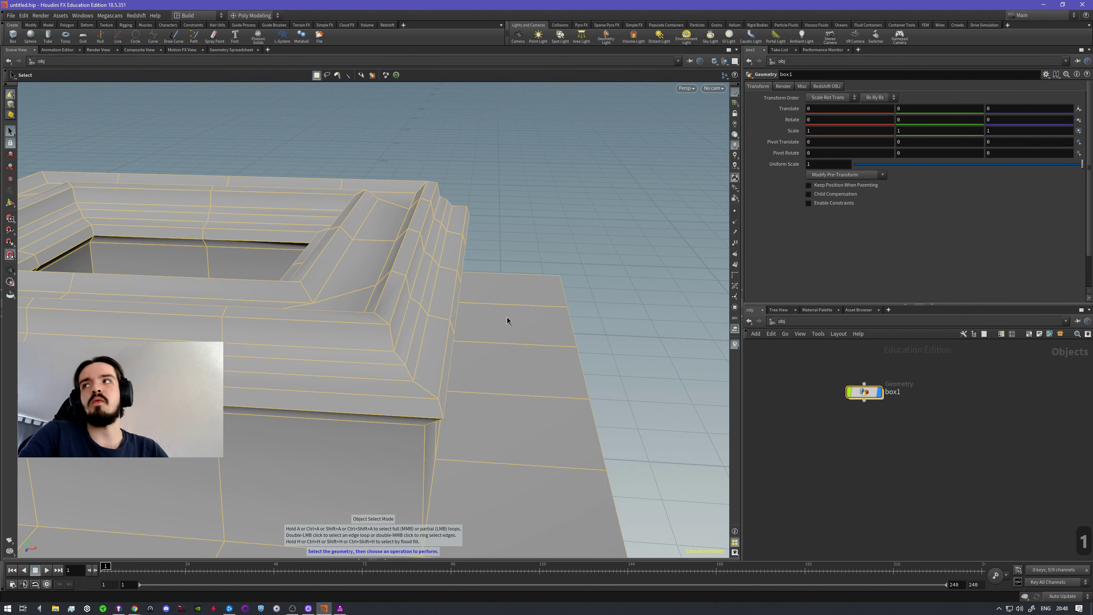
key("2")
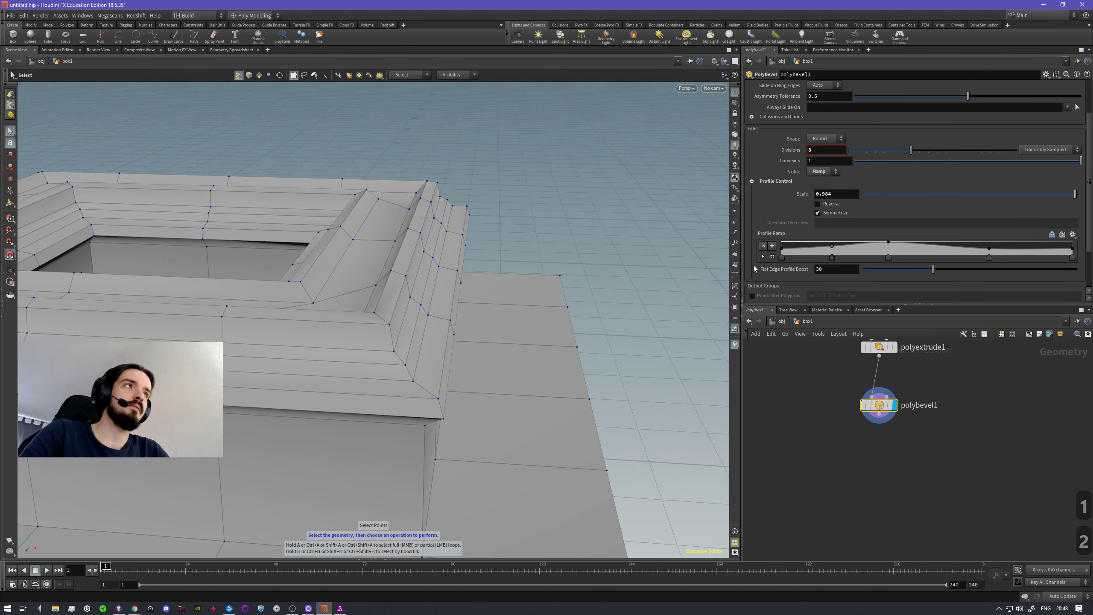
- Raise the recently added point of the bevel's profile ramp a little further
left_click_drag(832, 249, 832, 246)
key("Escape")
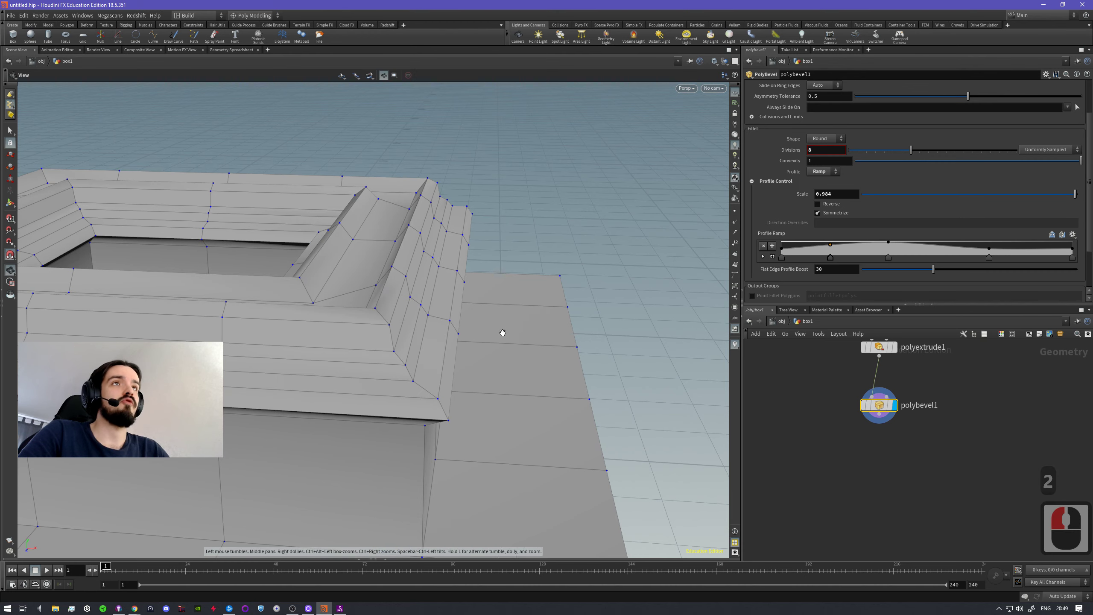
left_click_drag(501, 335, 447, 335)
key("s")
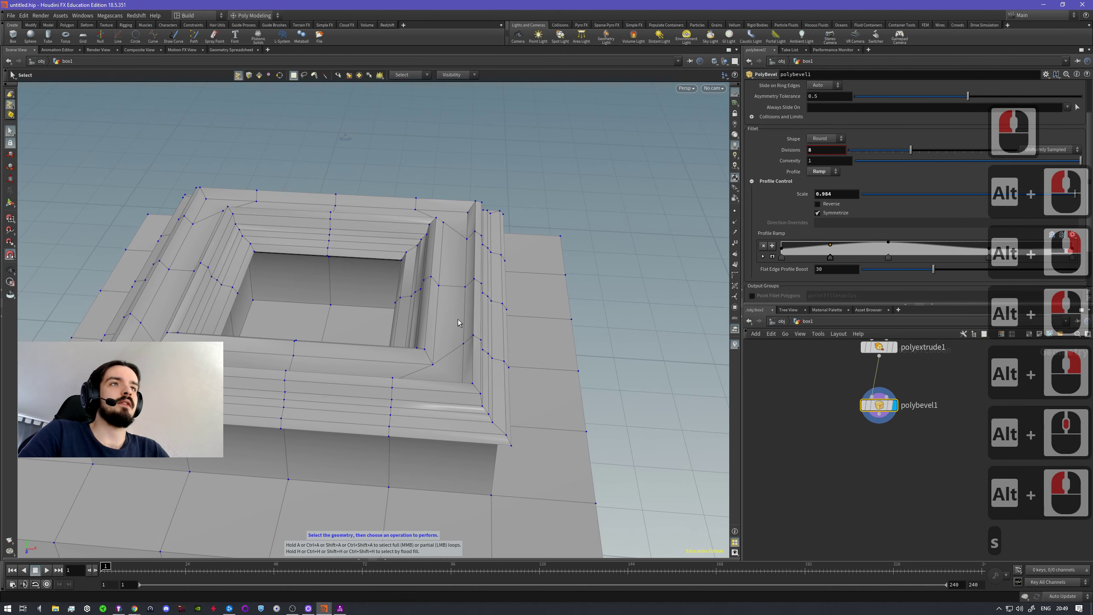
- Clear the face selection and select the complete loop of faces around the ring's flat top
key("4")
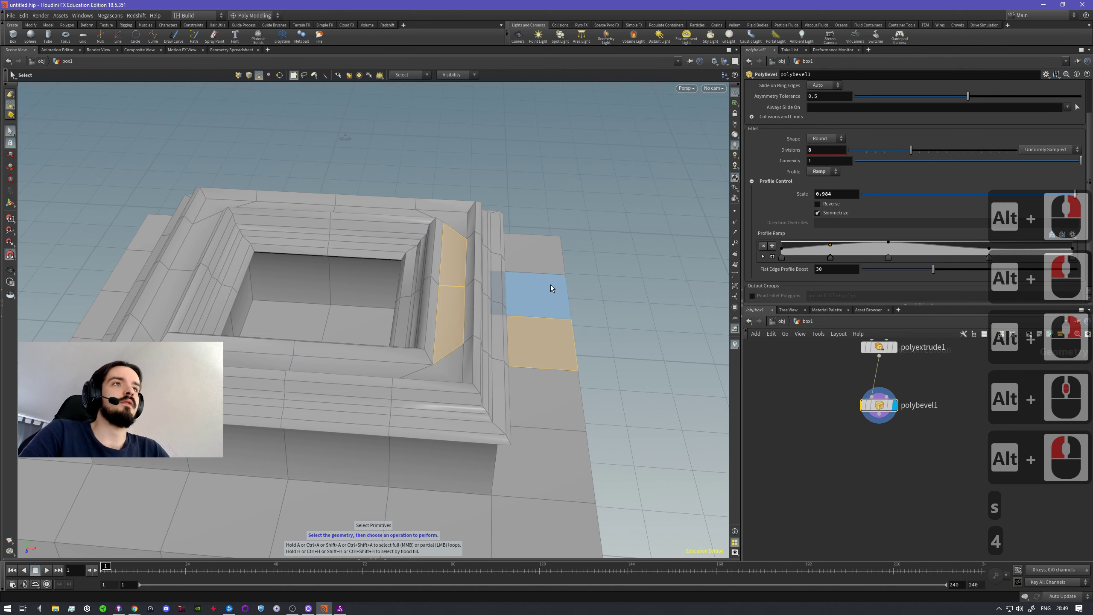
key("Escape")
left_click_drag(456, 294, 447, 413, "alt")
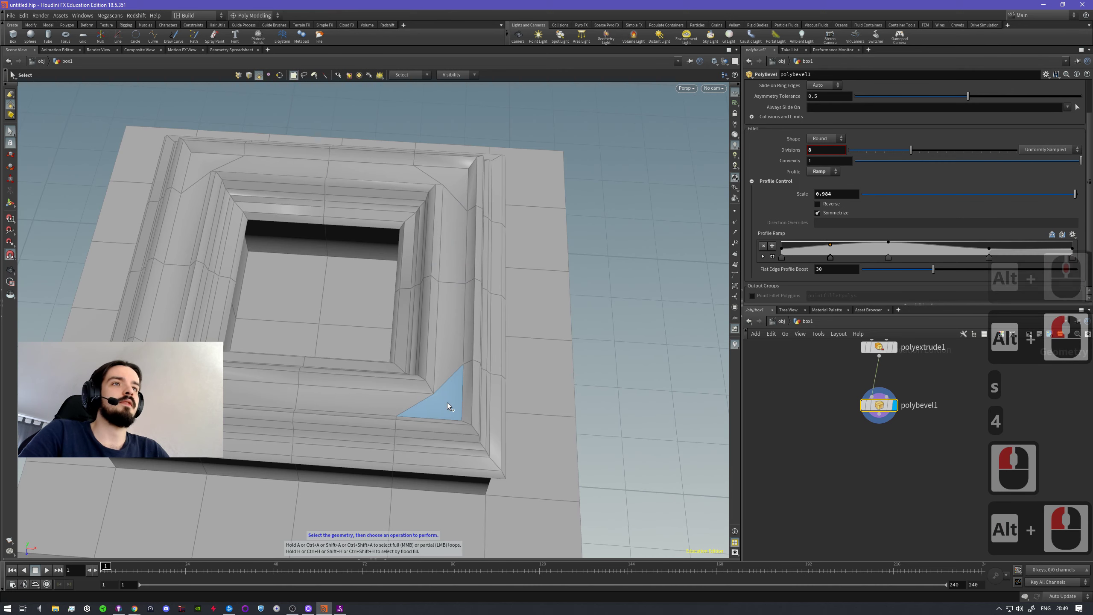
left_click(448, 402, "shift")
key("a")
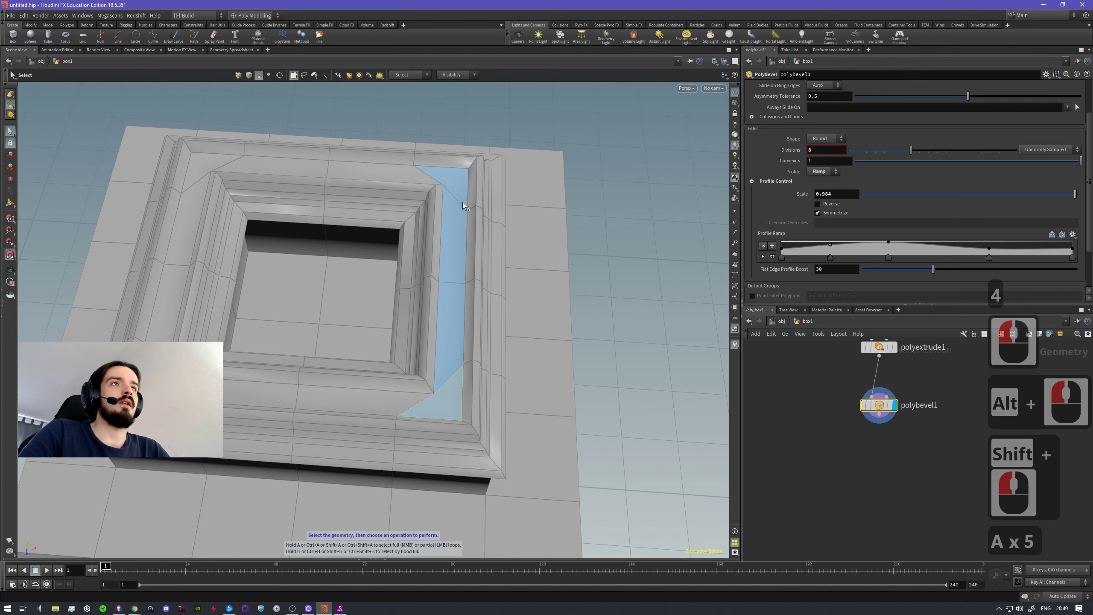
left_click(211, 157, "shift")
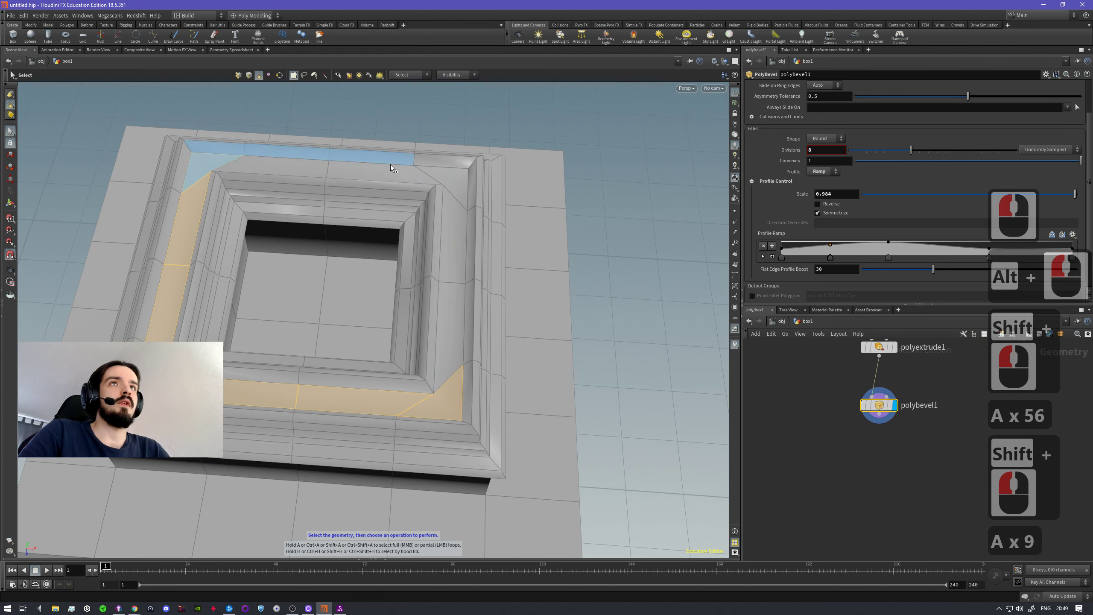
left_click(454, 364, "shift")
- Extrude the selected top face loop upward with PolyExtrude by a distance of 0.313484
left_click_drag(563, 353, 550, 308, "alt")
key("c")
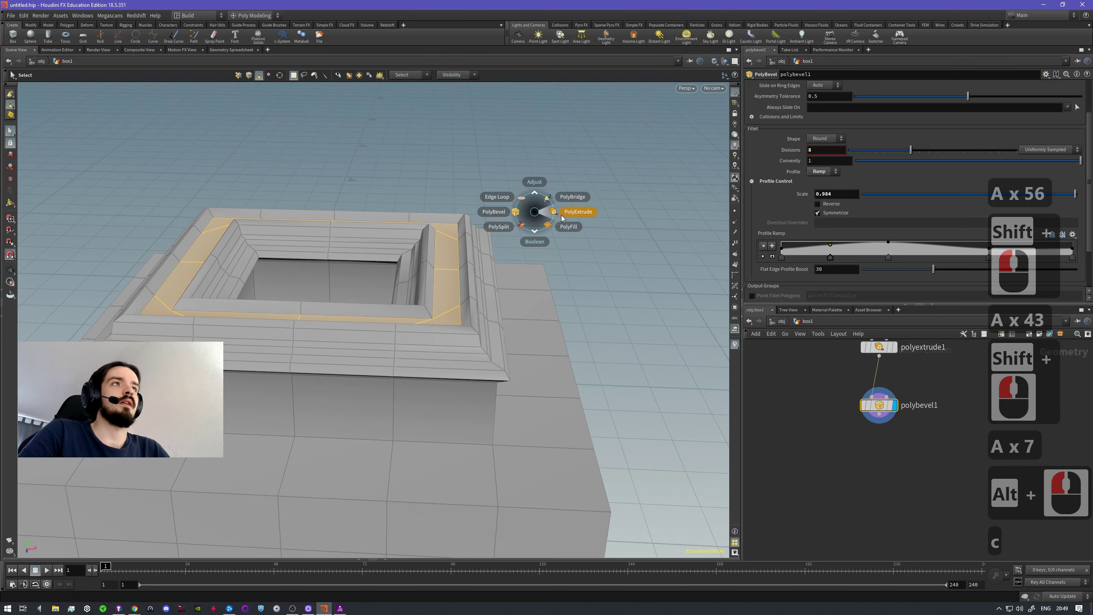
left_click(581, 213)
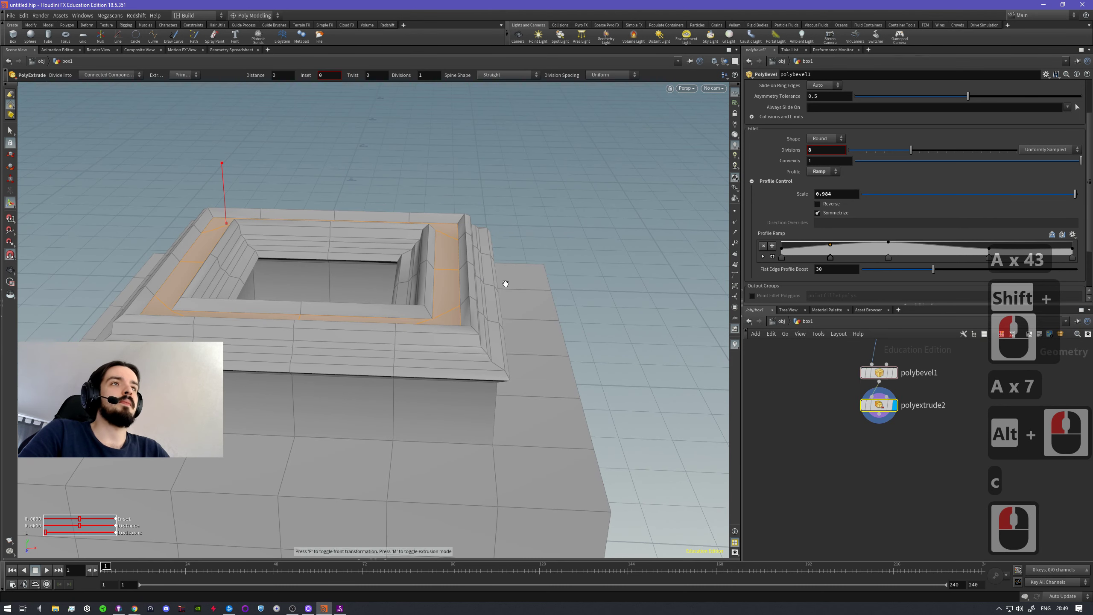
middle_click_drag(274, 180, 312, 99)
key("space")
left_click_drag(485, 357, 456, 373, "alt")
right_click_drag(302, 349, 424, 340, "alt")
left_click_drag(424, 340, 449, 351, "alt")
right_click_drag(449, 352, 469, 356, "alt")
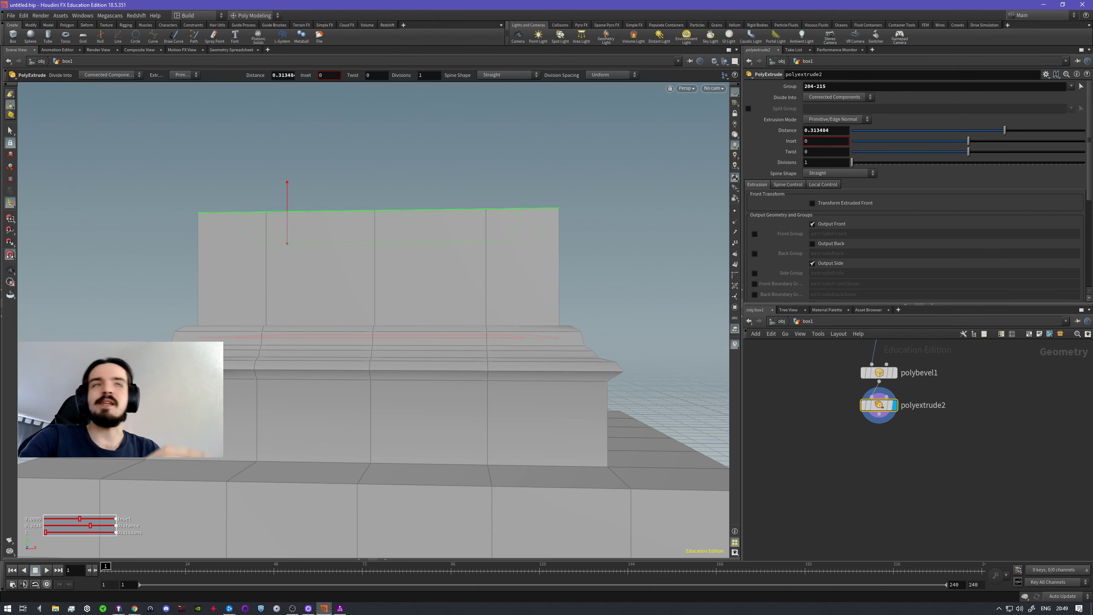
- Insert an edge loop around the middle of the extruded upper wall with the Edge Loop tool and set its number of loops to 5
left_click_drag(481, 393, 515, 446, "alt")
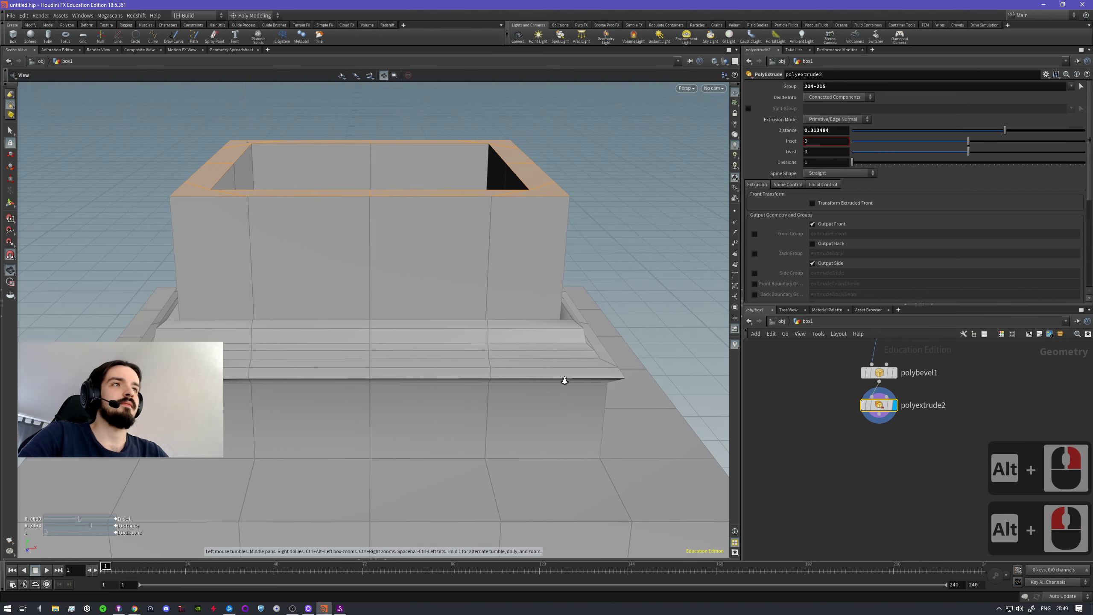
right_click_drag(564, 379, 421, 390, "alt")
middle_click_drag(429, 406, 391, 372, "alt")
left_click_drag(439, 369, 446, 410, "alt")
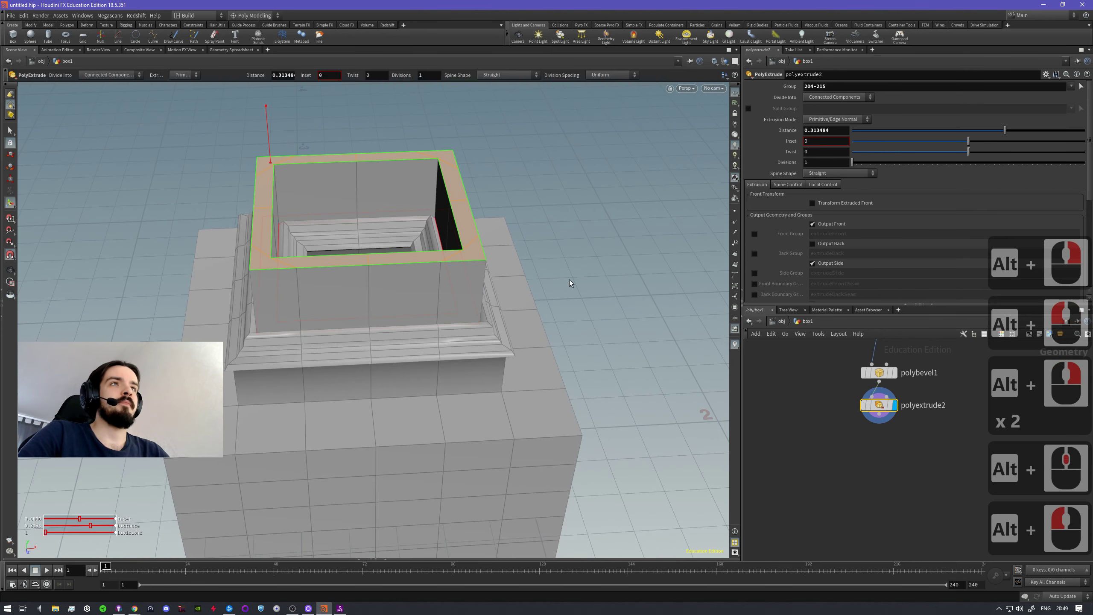
left_click_drag(570, 369, 534, 327, "alt")
mouse_move(416, 312)
left_mouse_down("alt")
mouse_move(373, 303)
mouse_move(406, 342)
mouse_move(400, 312)
left_mouse_up("alt")
right_click_drag(400, 312, 441, 314, "alt")
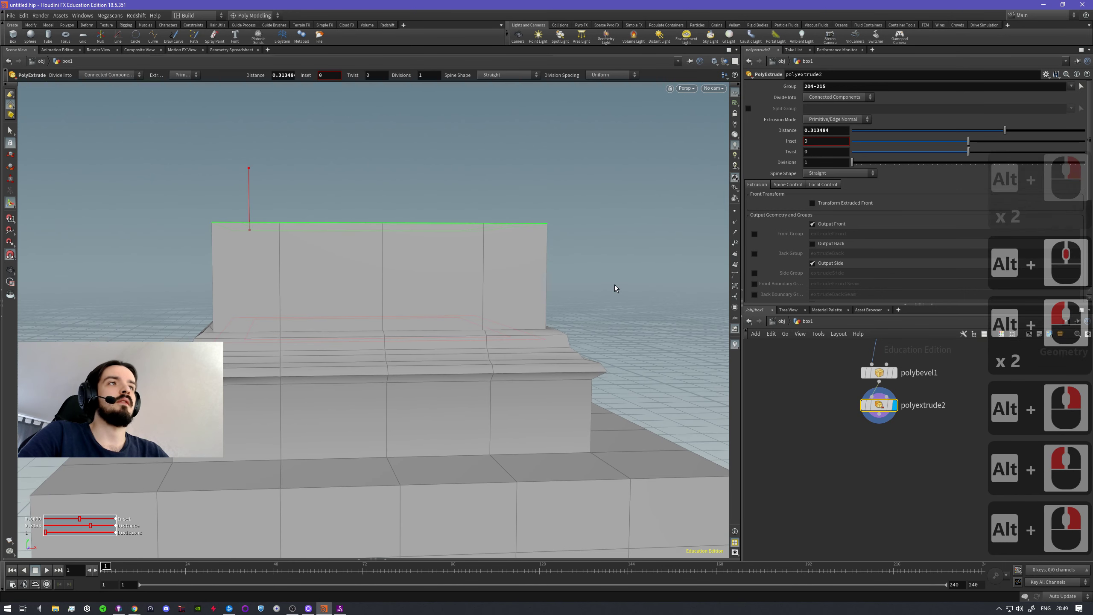
key("c")
left_click(589, 271)
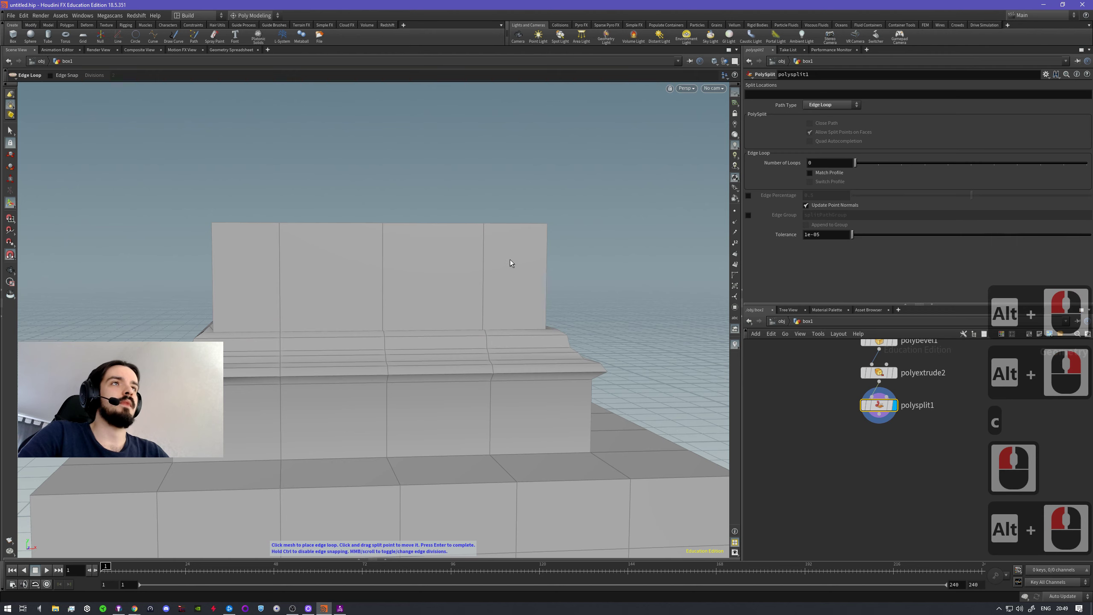
left_click_drag(510, 259, 542, 265, "alt")
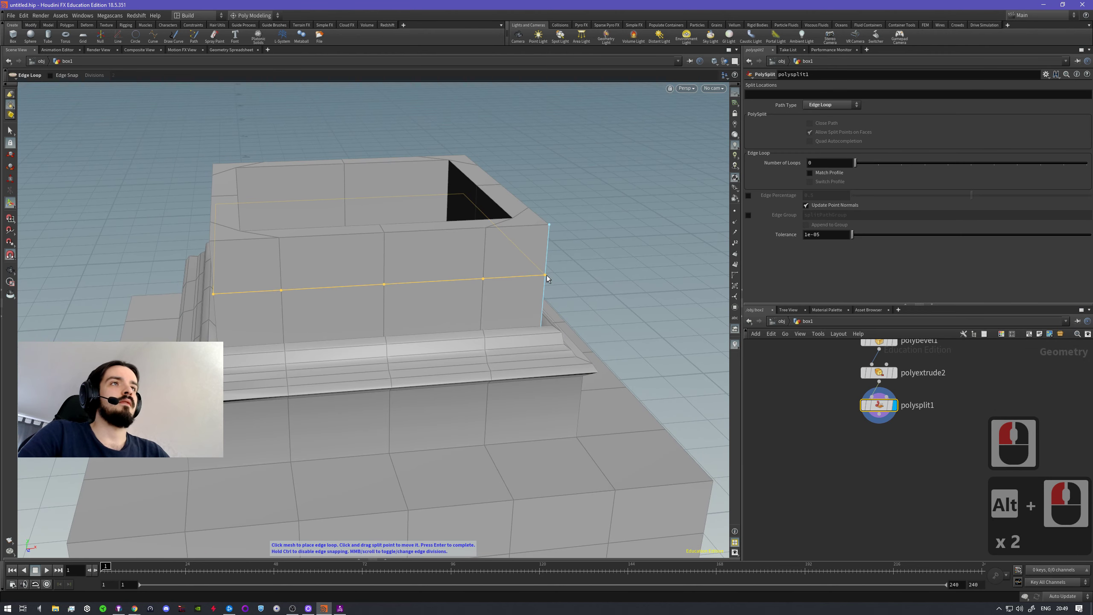
left_click(545, 279)
left_click_drag(622, 235, 641, 246, "alt")
left_click_drag(901, 163, 971, 163)
left_click_drag(336, 297, 400, 267, "alt")
key("s")
left_click(414, 272)
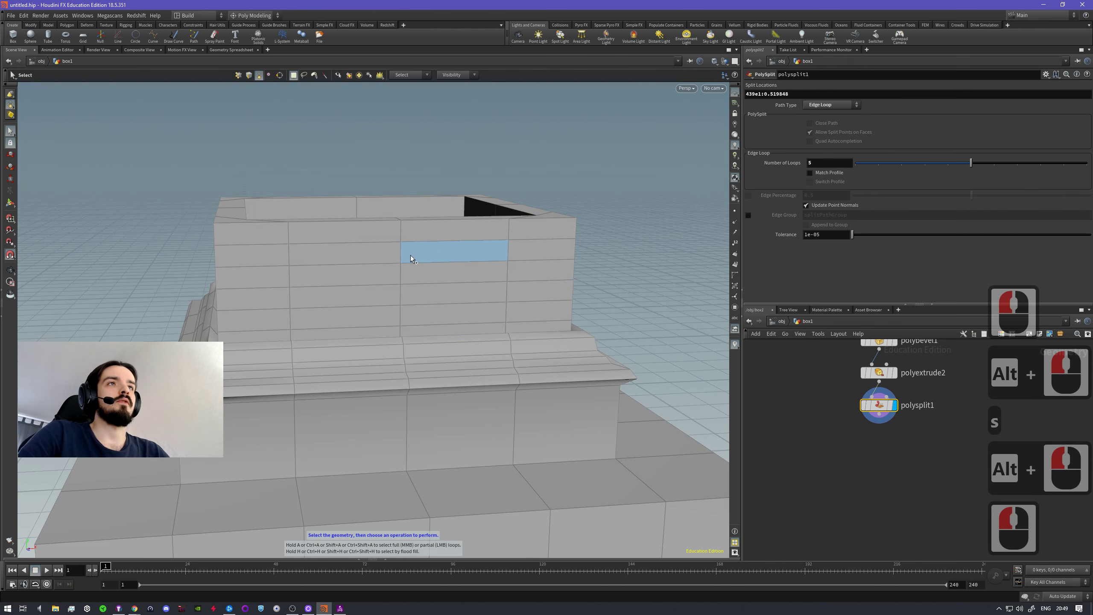
left_click(387, 273, "shift")
left_click(431, 273, "shift")
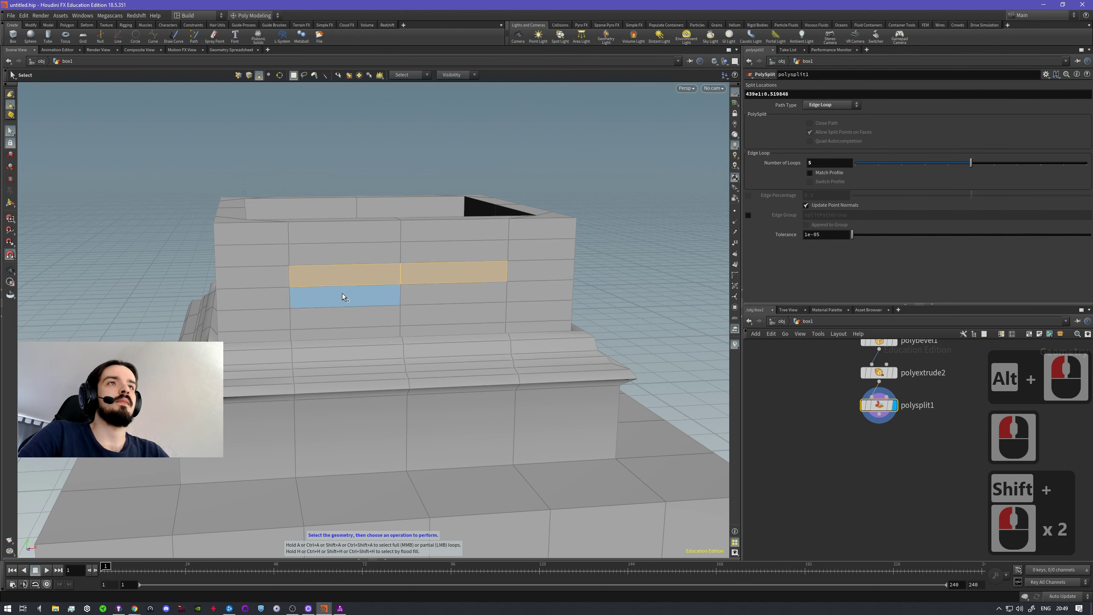
left_click(342, 294, "shift")
left_click(421, 296, "shift")
left_click_drag(421, 296, 408, 226)
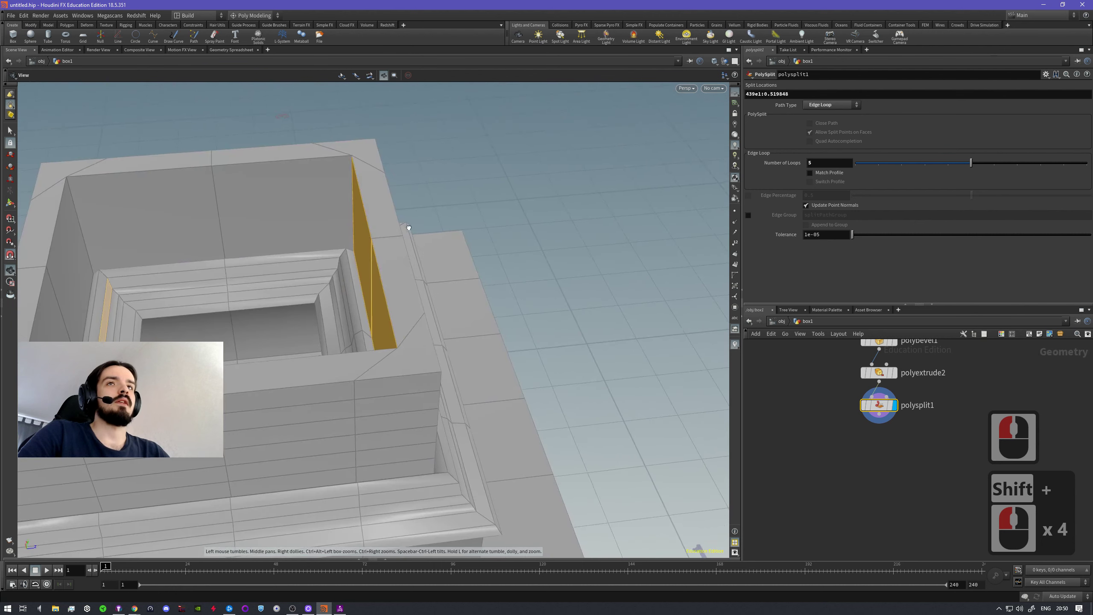
key("ctrl+z")
key("ctrl+z")
left_click_drag(458, 303, 403, 202, "alt")
left_click(657, 185)
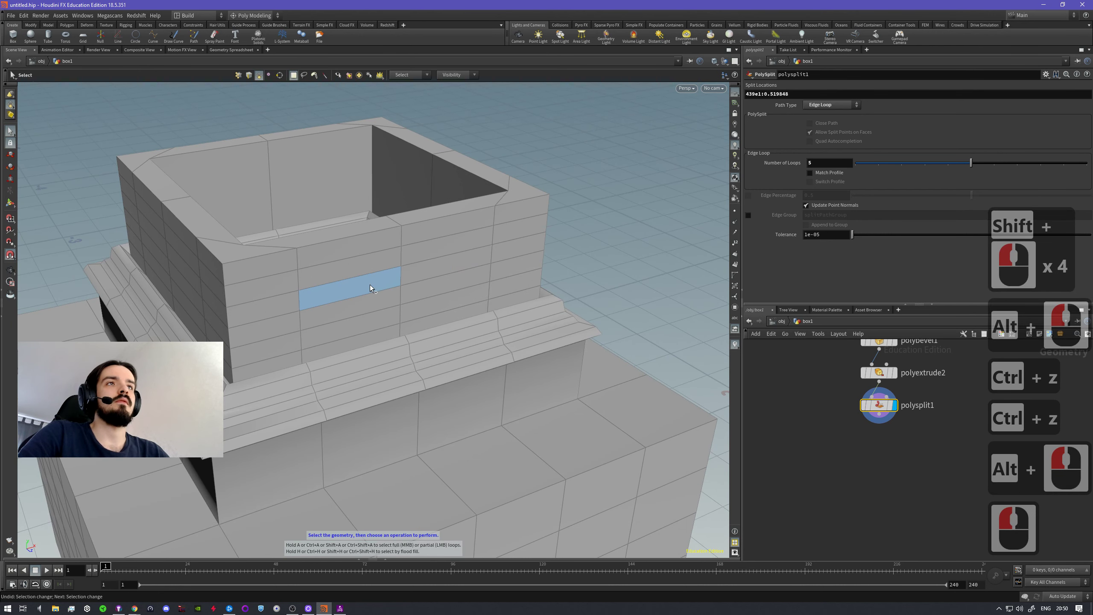
- Select the central two-by-two block of faces on one side of the upper wall
key("a")
left_click(444, 270, "shift")
left_click(374, 283, "shift")
left_click(424, 288, "shift")
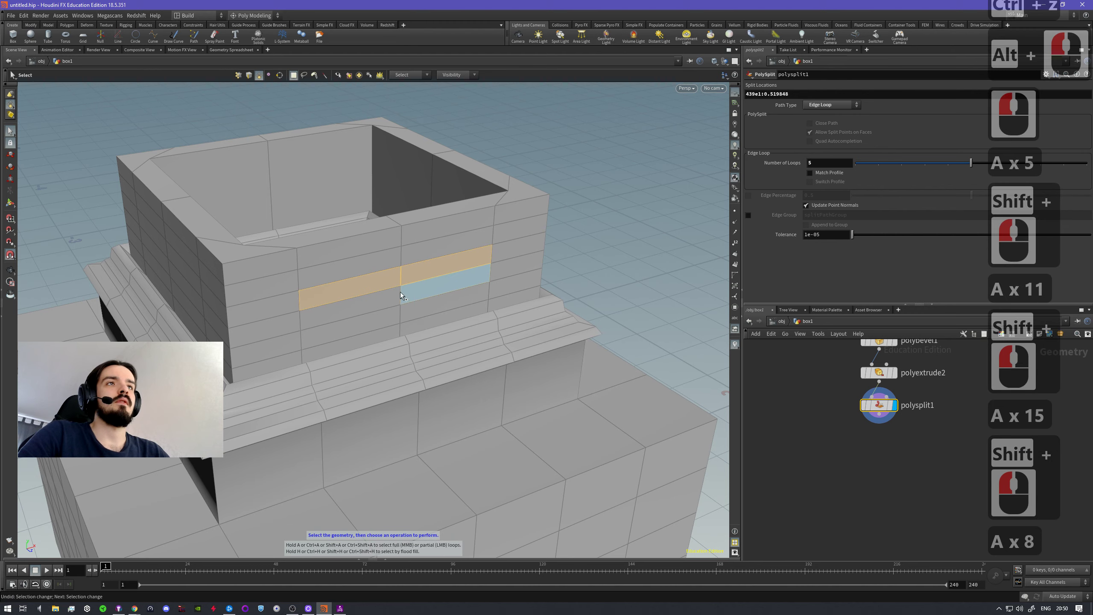
left_click(387, 297, "shift")
- Add the matching central two-by-two block of faces on the second side of the upper wall to the selection
mouse_move(500, 190)
left_mouse_down("alt")
mouse_move(650, 203)
mouse_move(532, 183)
mouse_move(595, 155)
mouse_move(506, 204)
left_mouse_up("alt")
key("a")
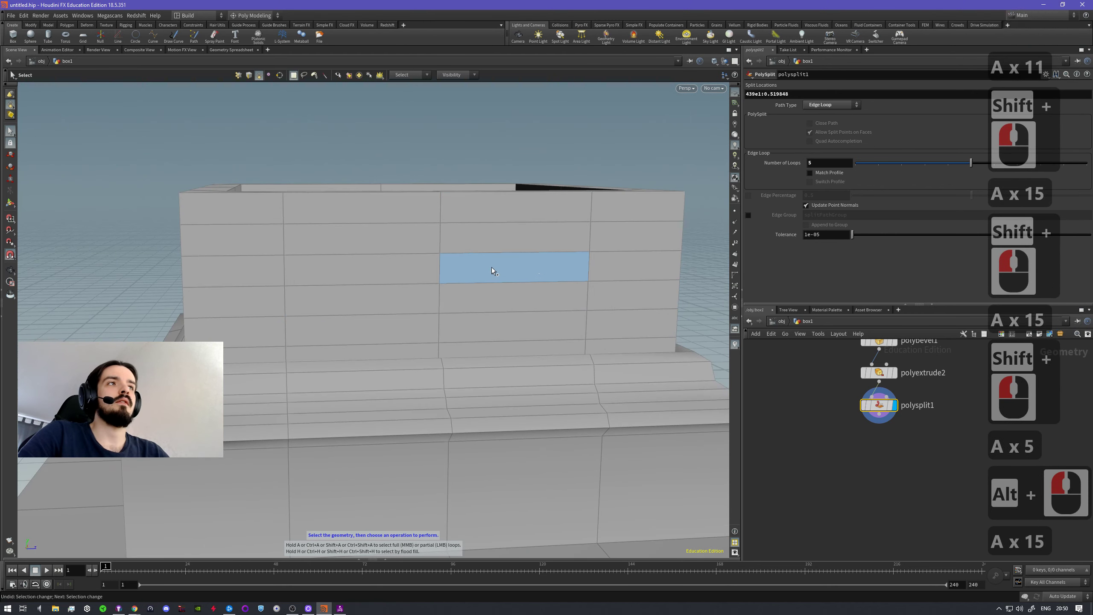
left_click(421, 271, "shift")
left_click(476, 270, "shift")
left_click(473, 297, "shift")
left_click(426, 300, "shift")
- Add the central four faces on the third side of the upper wall to the selection
left_click_drag(405, 164, 544, 240, "alt")
middle_click_drag(544, 239, 255, 300, "alt")
mouse_move(254, 300)
left_mouse_down("alt")
mouse_move(271, 354)
mouse_move(237, 292)
left_mouse_up("alt")
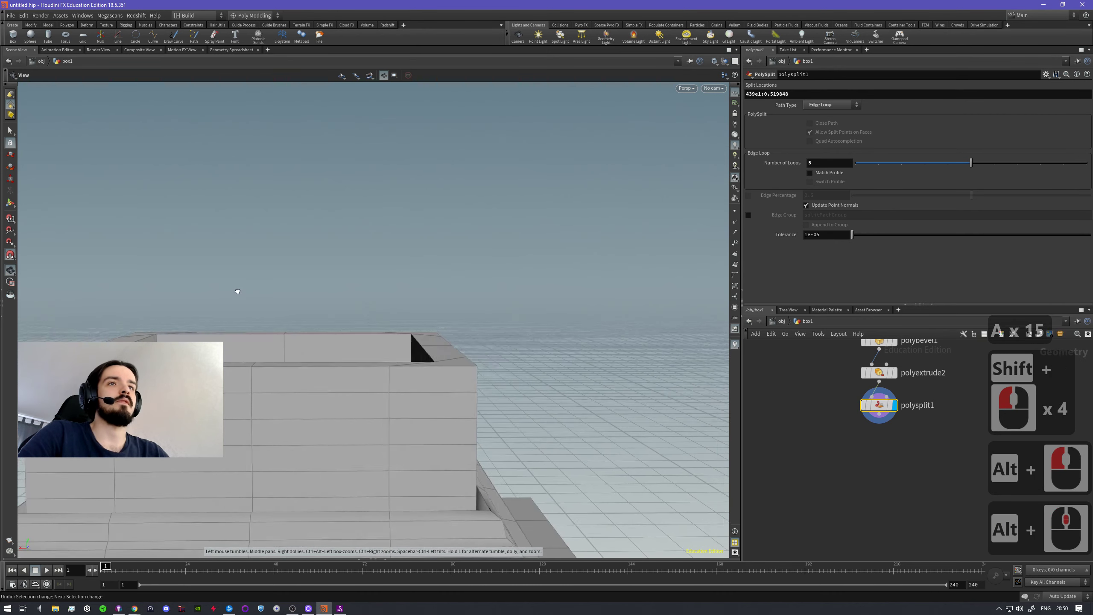
left_click(237, 433, "shift")
left_click(321, 432, "shift")
left_click(320, 459, "shift")
left_click(235, 460, "shift")
left_click_drag(235, 459, 319, 381, "alt")
middle_click_drag(320, 380, 277, 390, "alt")
left_click(190, 294, "shift")
left_click(261, 294, "shift")
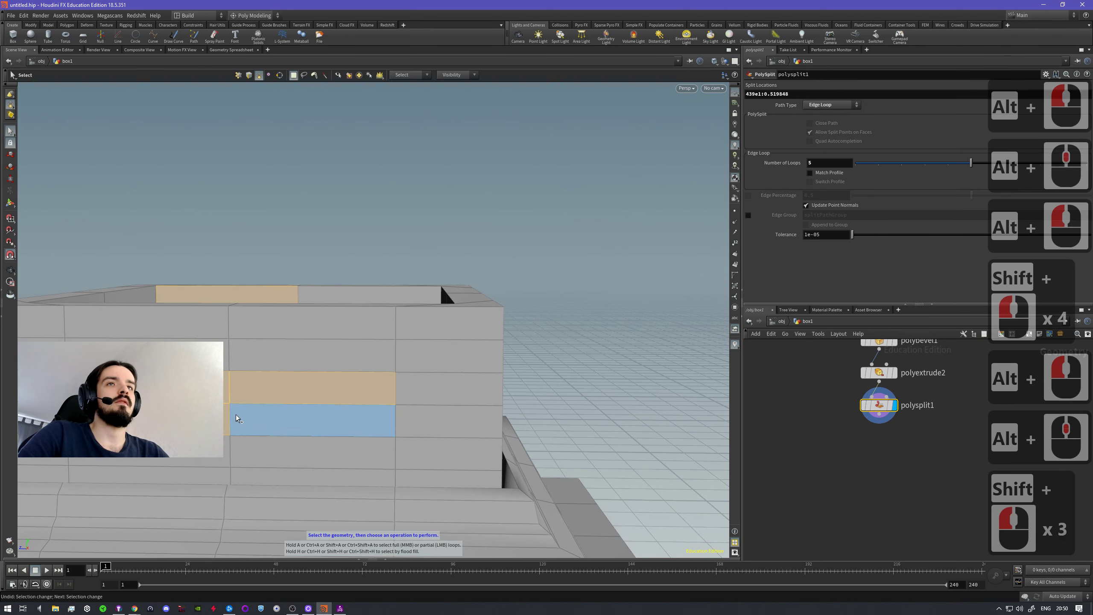
key("ctrl+z")
key("ctrl+z")
key("ctrl+z")
key("ctrl+z")
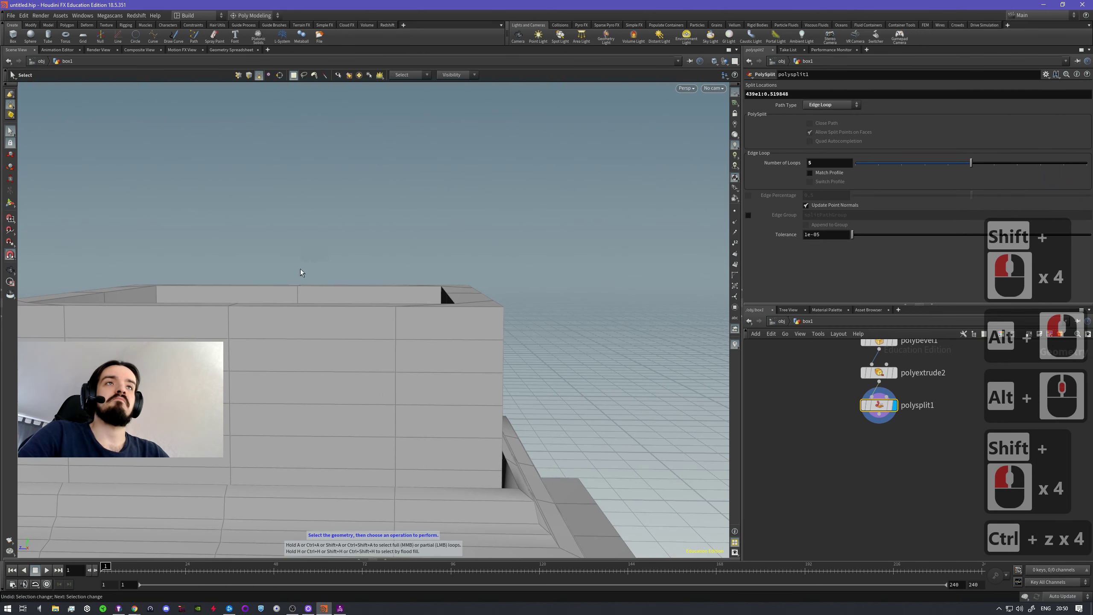
- Complete the selection with the four central faces on the last side of the upper wall
left_click(226, 389, "shift")
left_click(259, 388, "shift")
left_click(244, 423, "shift")
left_click(225, 421, "shift")
- Extrude the selected face blocks on all four sides inward with PolyExtrude by a distance of -0.0368318
right_click_drag(351, 225, 239, 263, "alt")
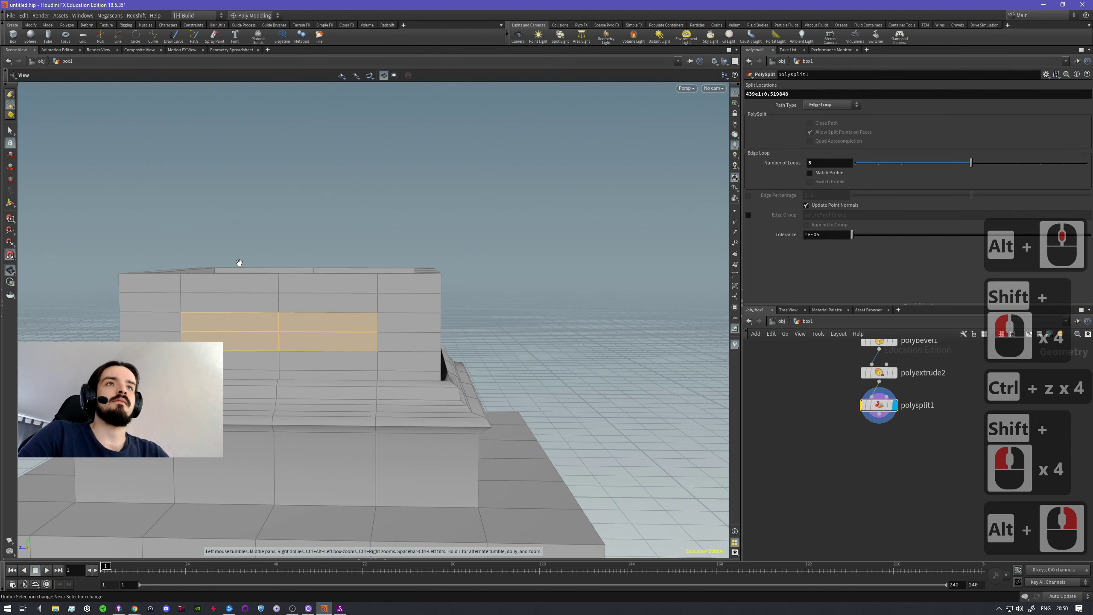
left_click_drag(239, 262, 375, 285, "alt")
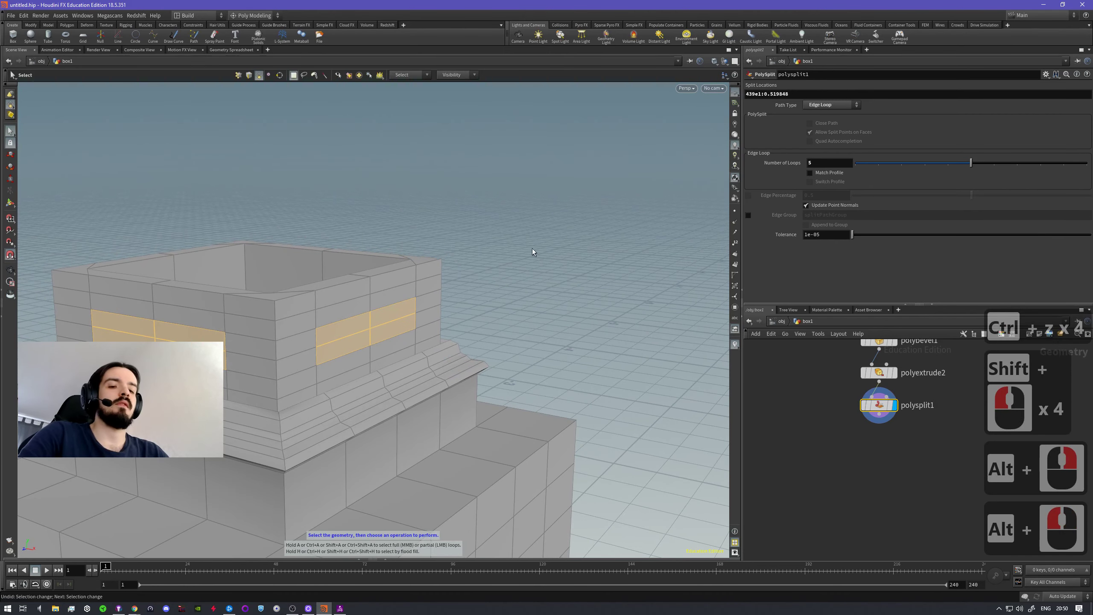
key("c")
left_click(583, 215)
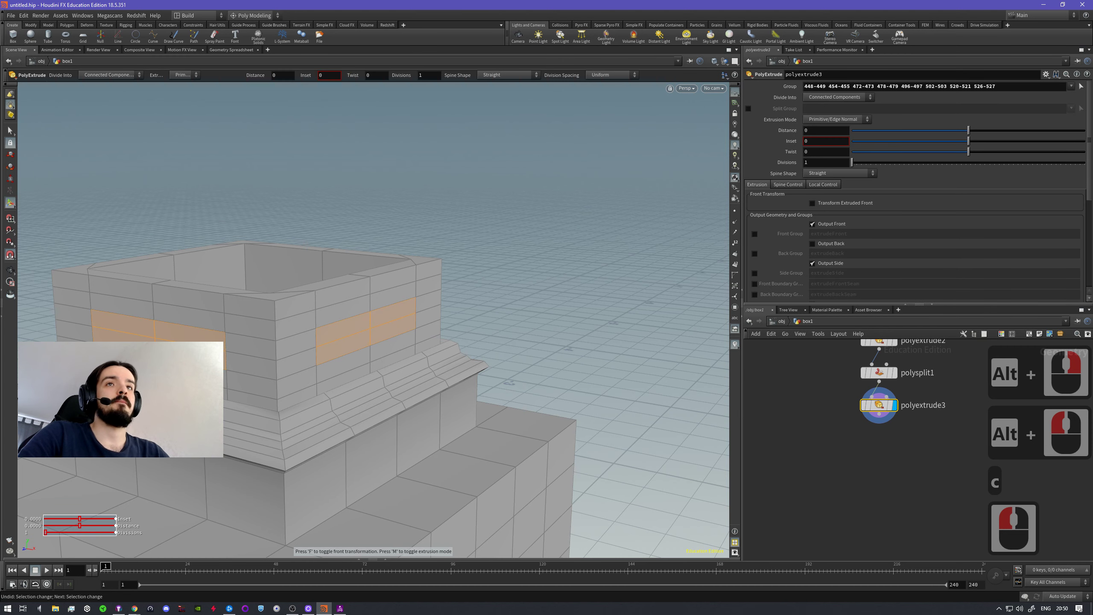
left_click_drag(370, 328, 358, 327)
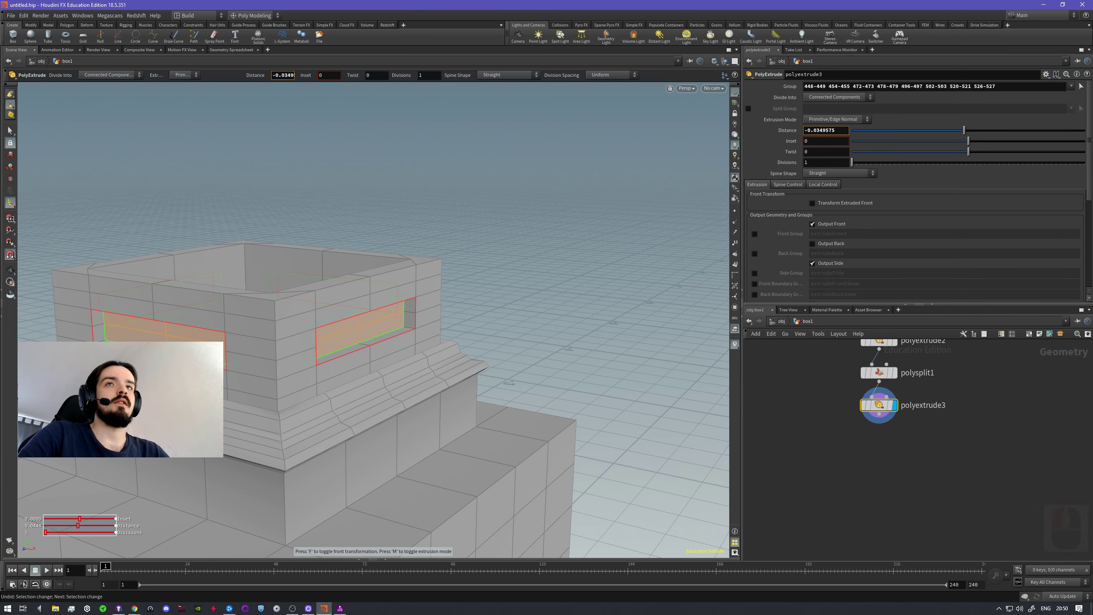
left_click_drag(207, 313, 212, 313)
left_click(480, 314)
left_click_drag(480, 314, 449, 317, "alt")
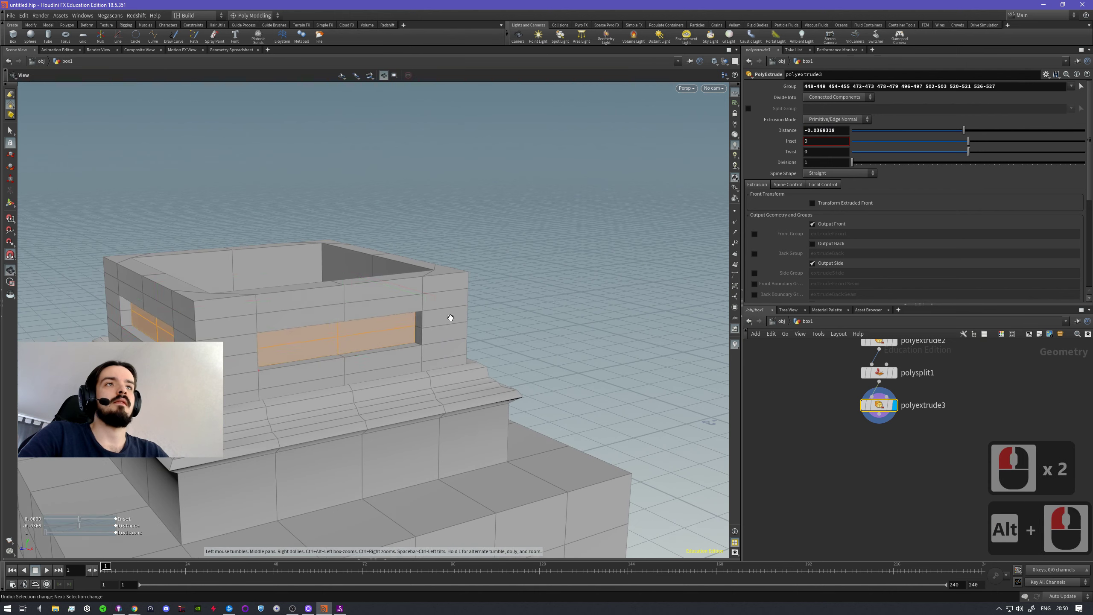
left_click(531, 310)
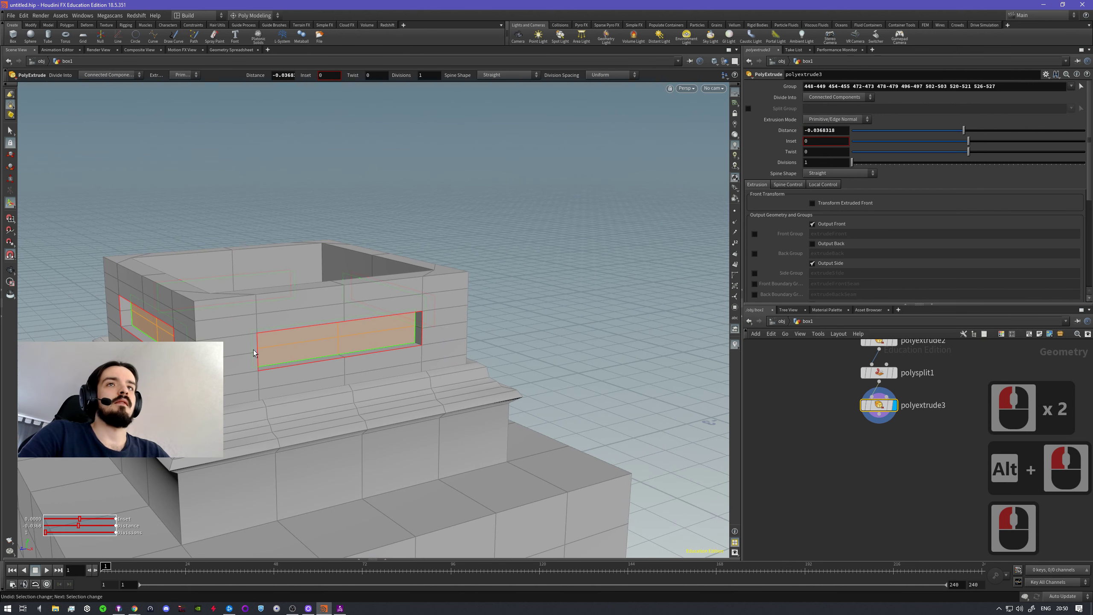
- Return to face selection and select only one upper face inside a recessed window of the wall
middle_click_drag(323, 335, 411, 311, "alt")
key("s")
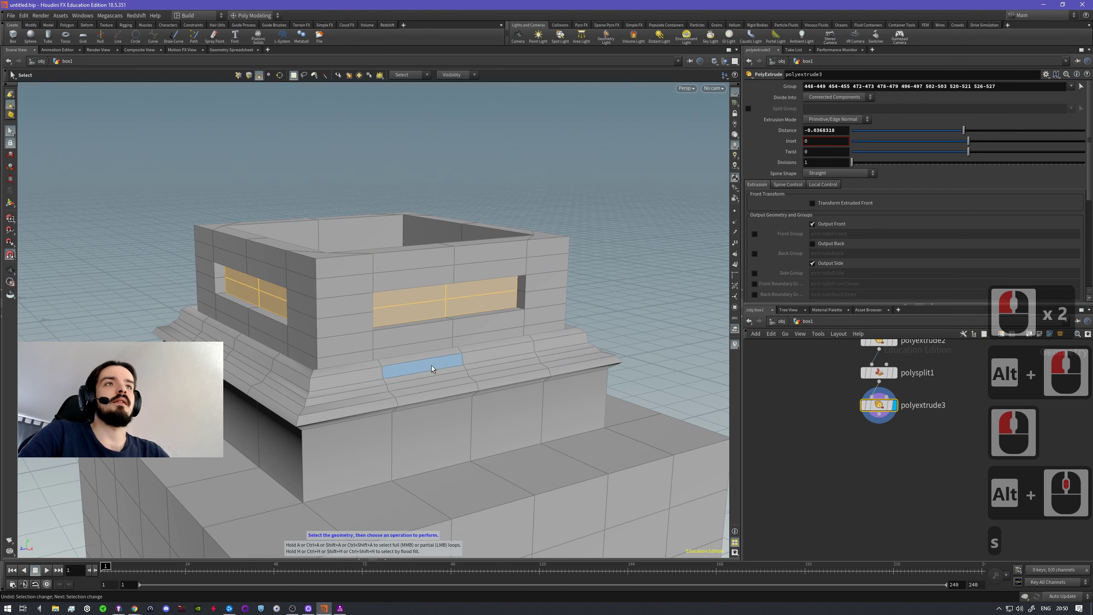
left_click(370, 275)
left_click(419, 289)
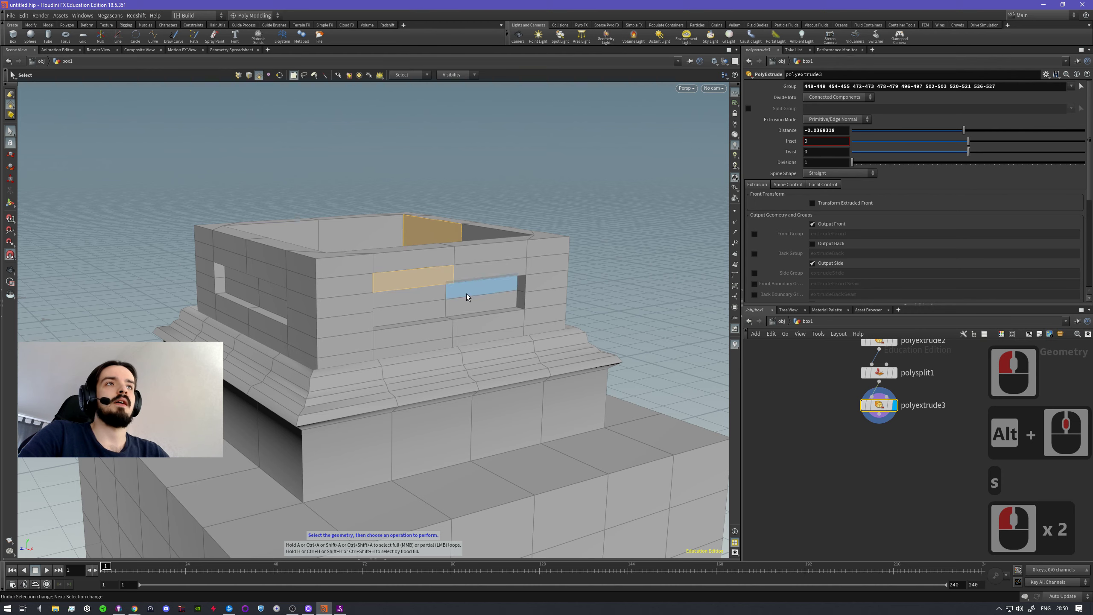
mouse_move(467, 295)
right_mouse_down("alt")
mouse_move(488, 310)
mouse_move(471, 300)
right_mouse_up("alt")
left_click(475, 293)
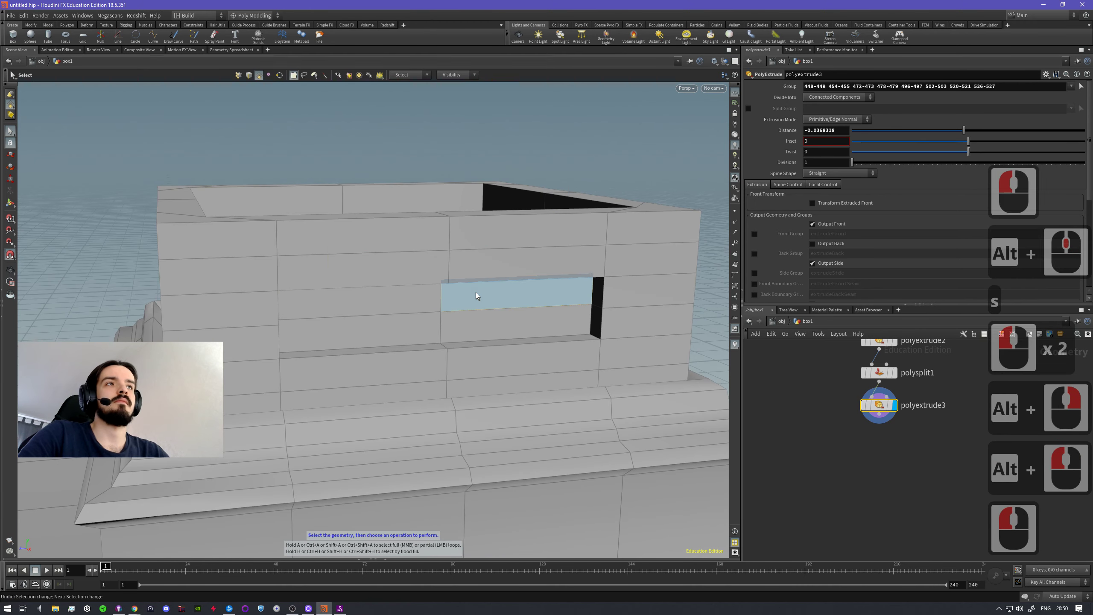
key("s")
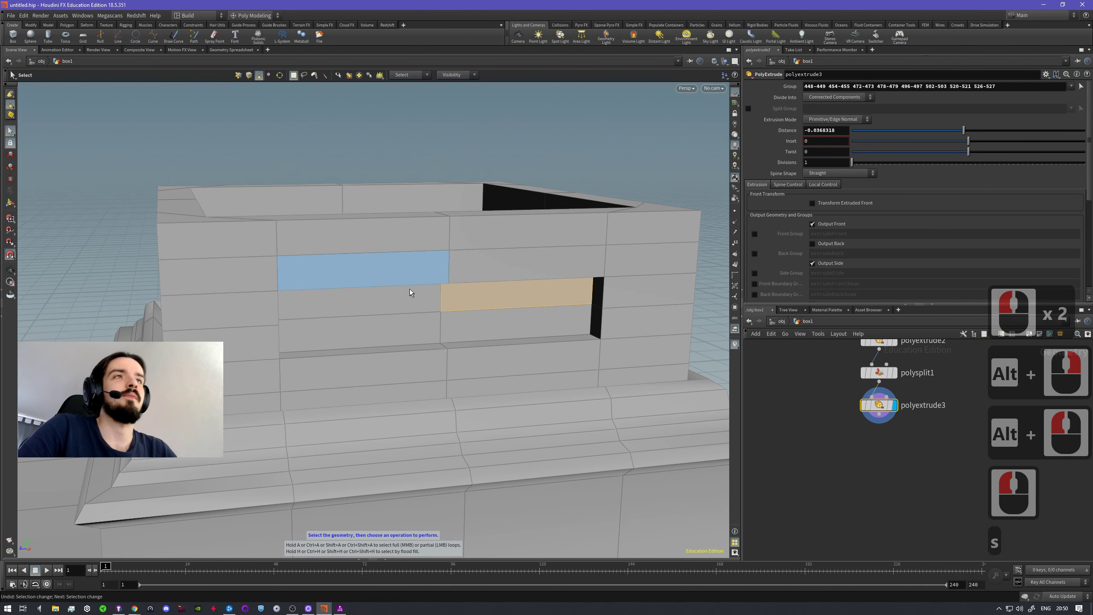
- Repeat PolyExtrude on the selected recess face with a distance of 0.00119334 and clear the face selection
key("q")
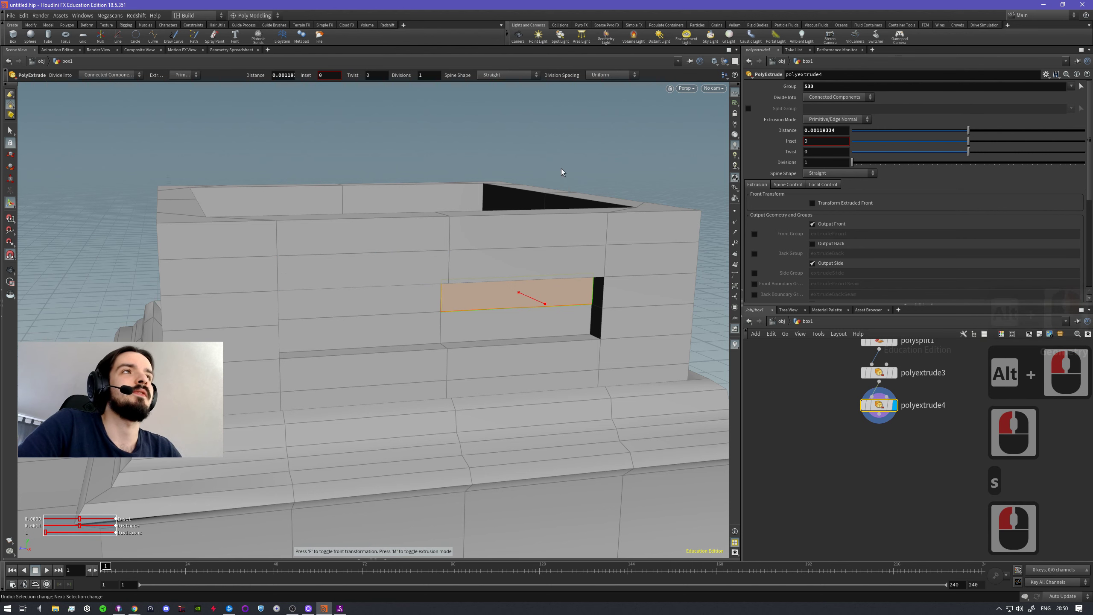
left_click(561, 171)
key("s")
key("c")
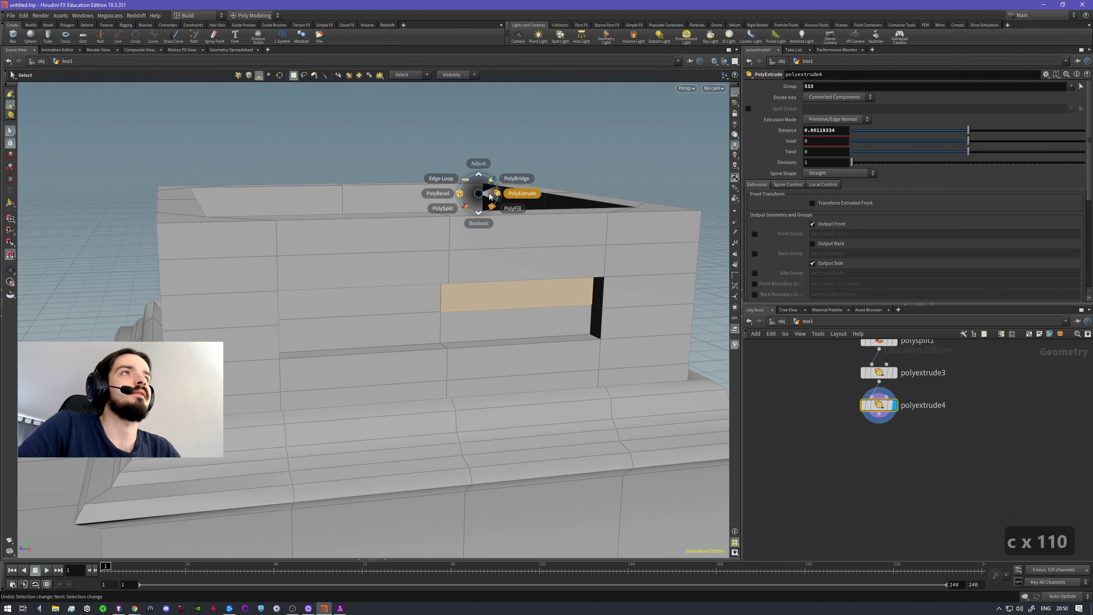
left_click(602, 150)
key("c")
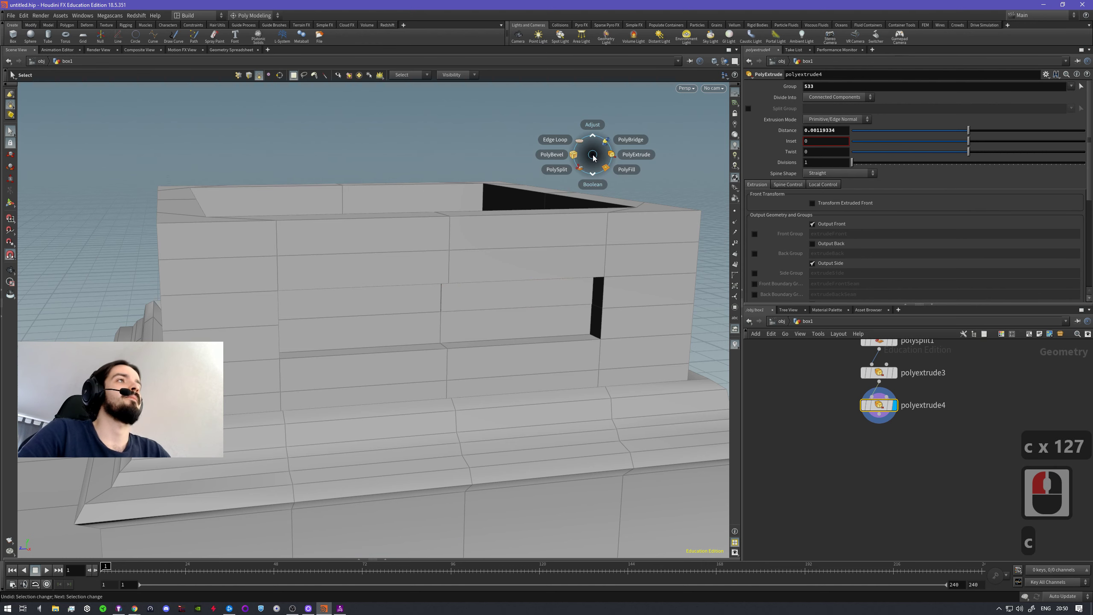
- Create a tube on the grid beside the stepped box, at about X 1.85 and Z -0.37
right_click_drag(507, 164, 439, 320, "alt")
middle_click_drag(439, 320, 434, 356, "alt")
left_click_drag(434, 356, 467, 346, "alt")
right_click_drag(466, 346, 383, 361, "alt")
left_click_drag(383, 361, 312, 335, "alt")
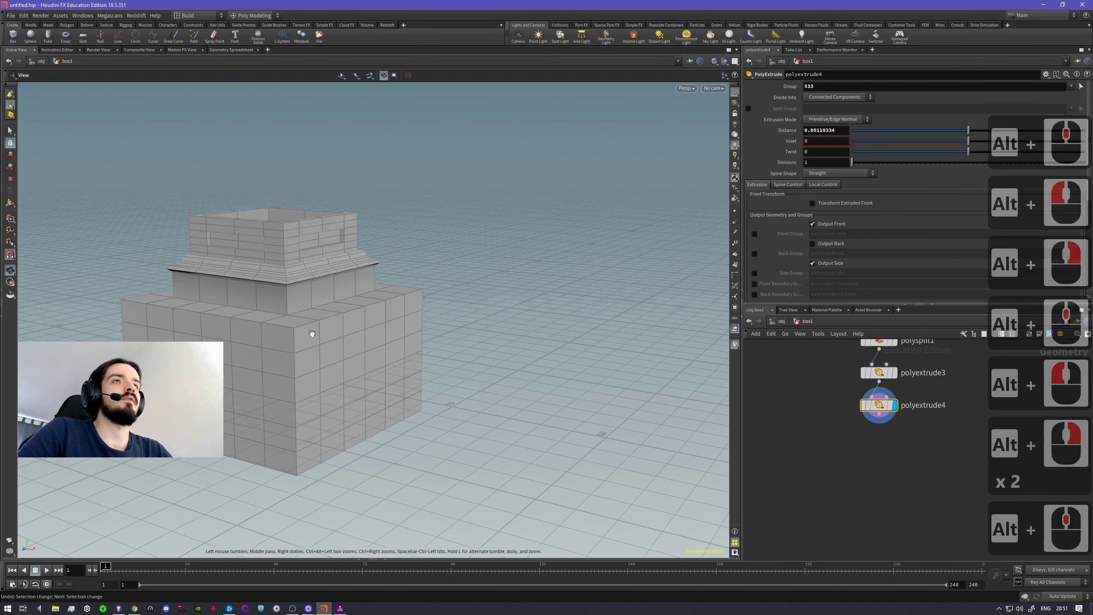
right_click_drag(313, 335, 410, 383, "alt")
middle_click_drag(411, 383, 361, 402, "alt")
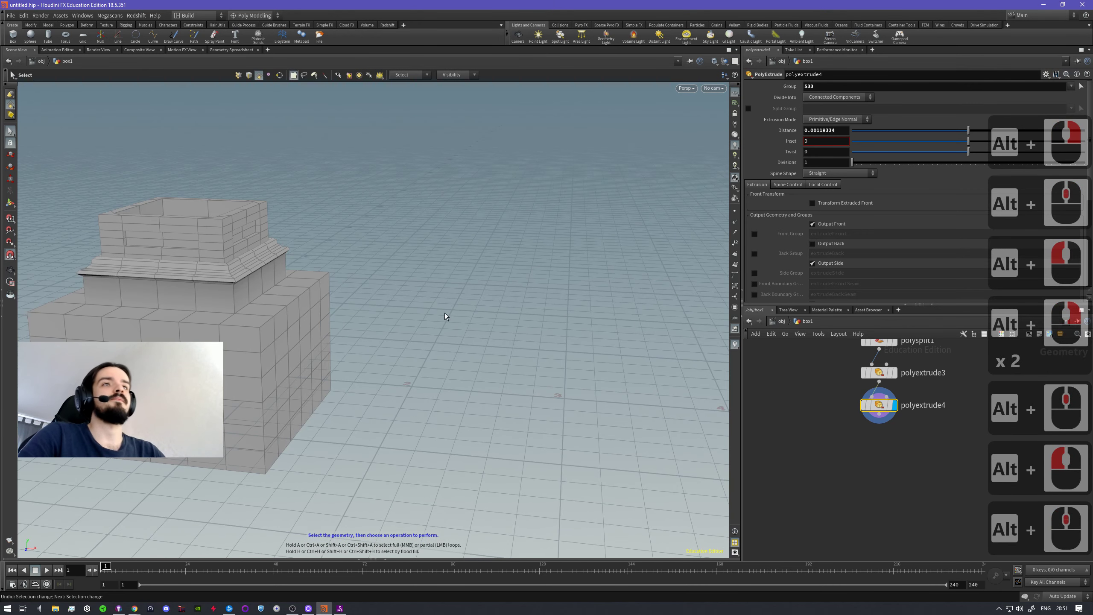
key("Tab")
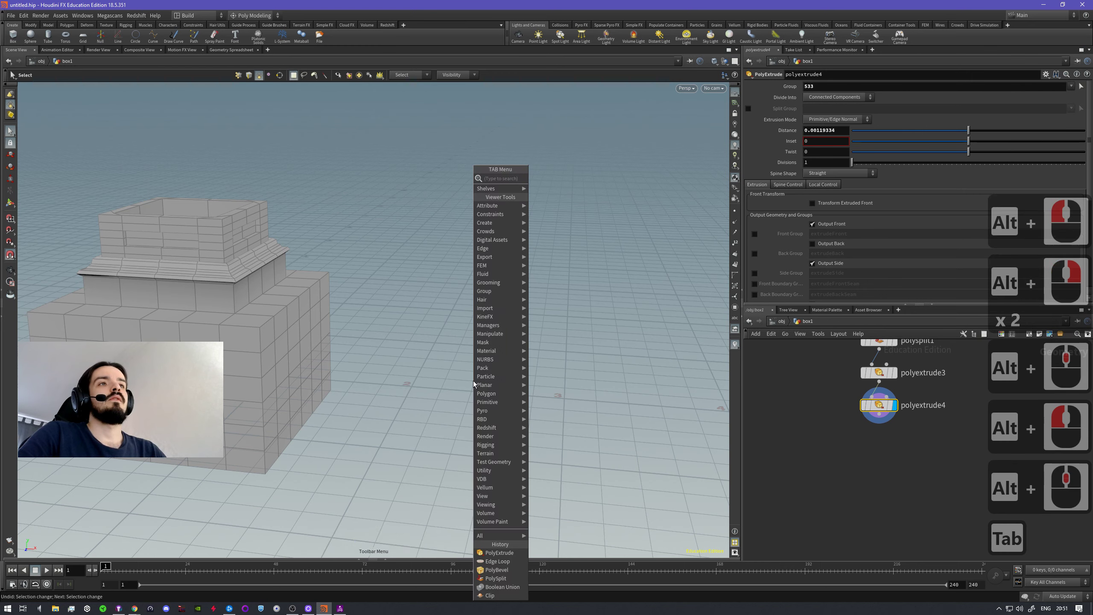
key("Tab")
key("Tab")
type("tube")
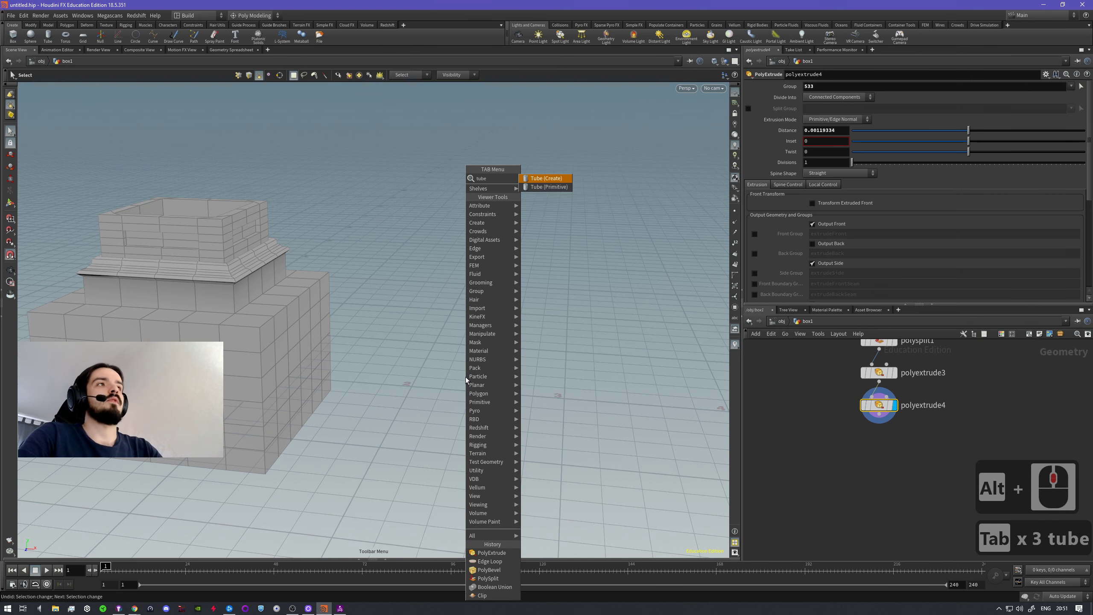
key("Return")
left_click(427, 379)
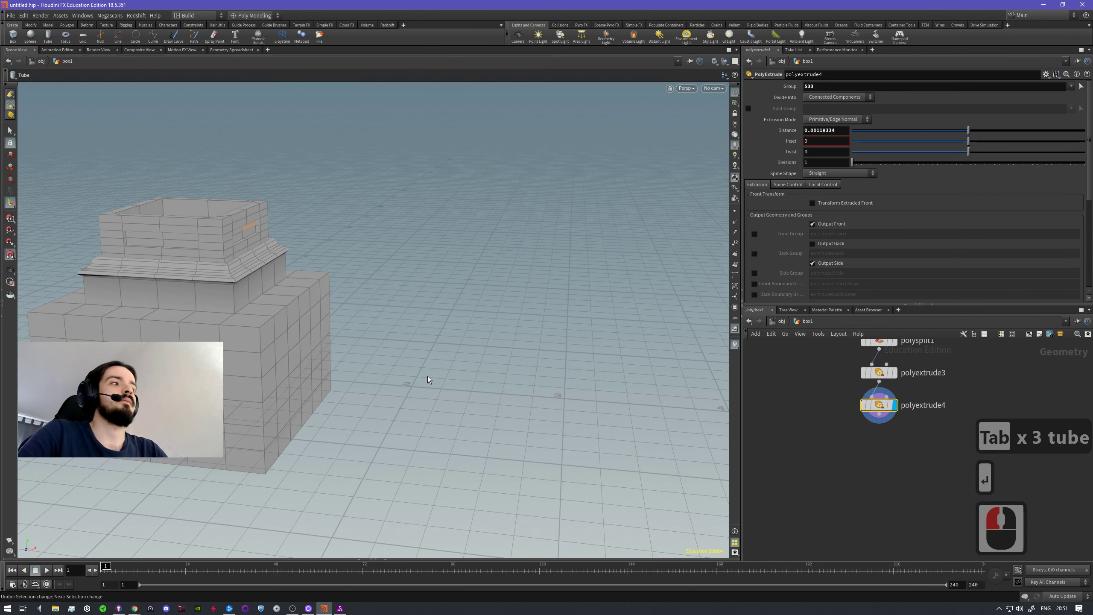
left_click(407, 377)
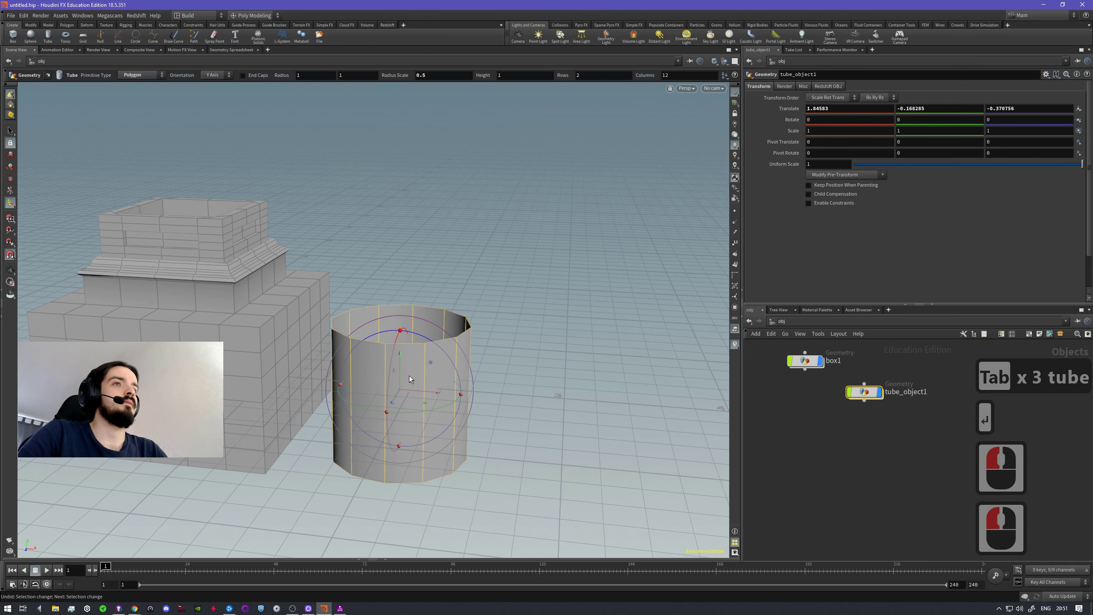
- Raise the tube to a Y translation of about 0.41 and enter its geometry network
left_click_drag(395, 351, 389, 280)
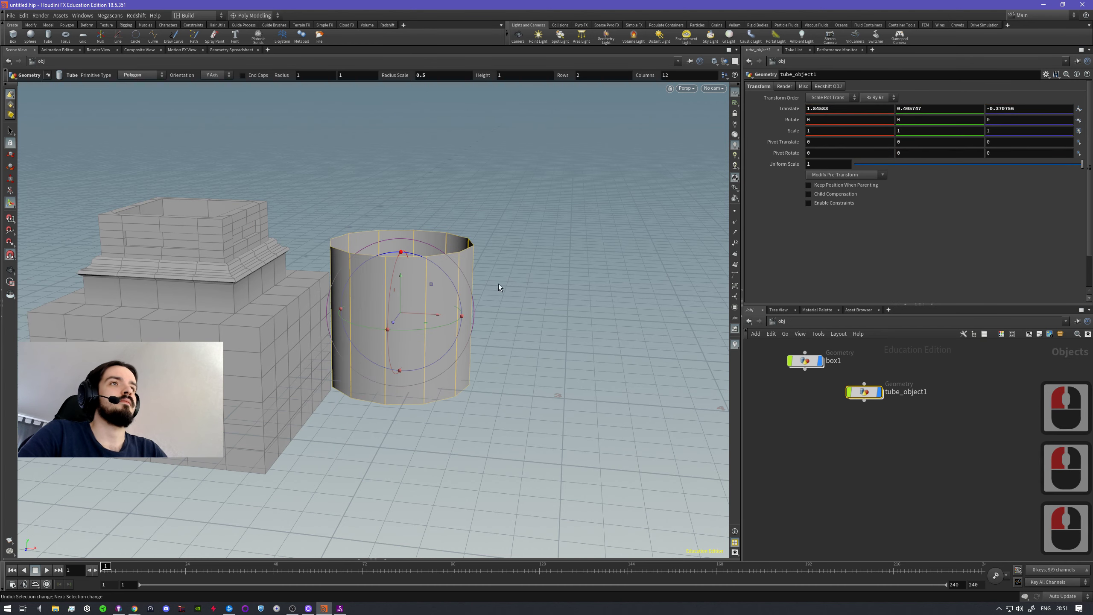
double_click(865, 392)
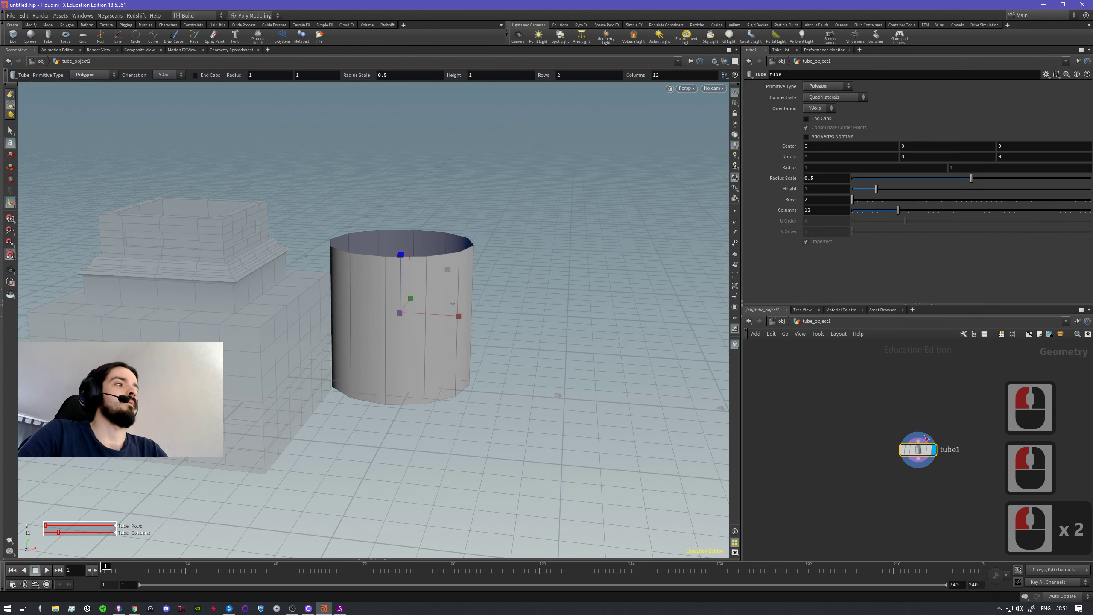
- Create a second tube on the grid beside the first one, at about X 2.86 and Z -0.70
left_click(924, 416)
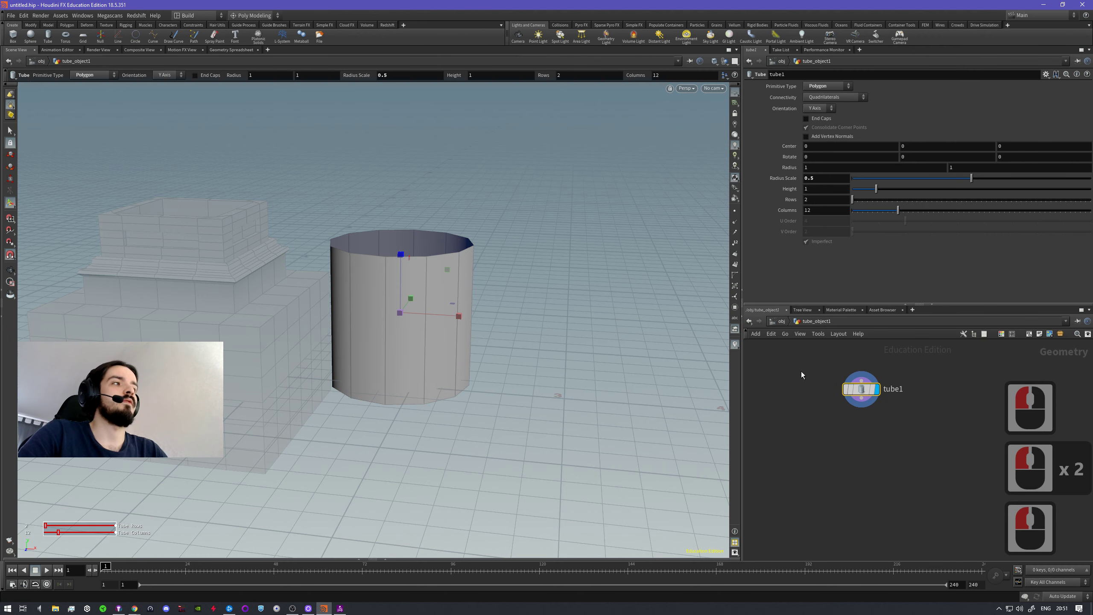
left_click(526, 267)
key("Tab")
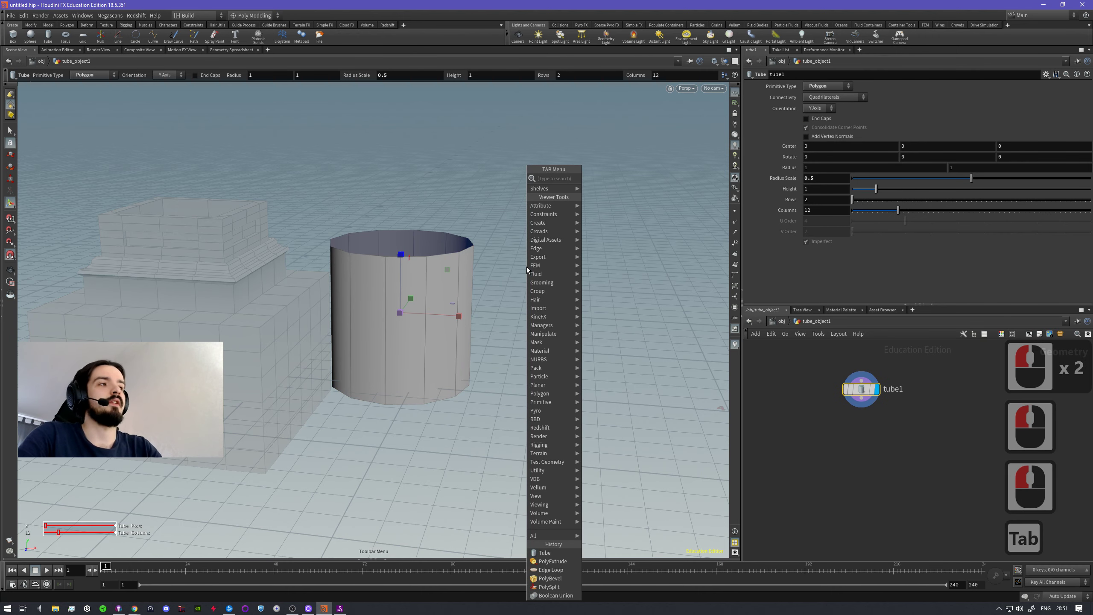
type("tube")
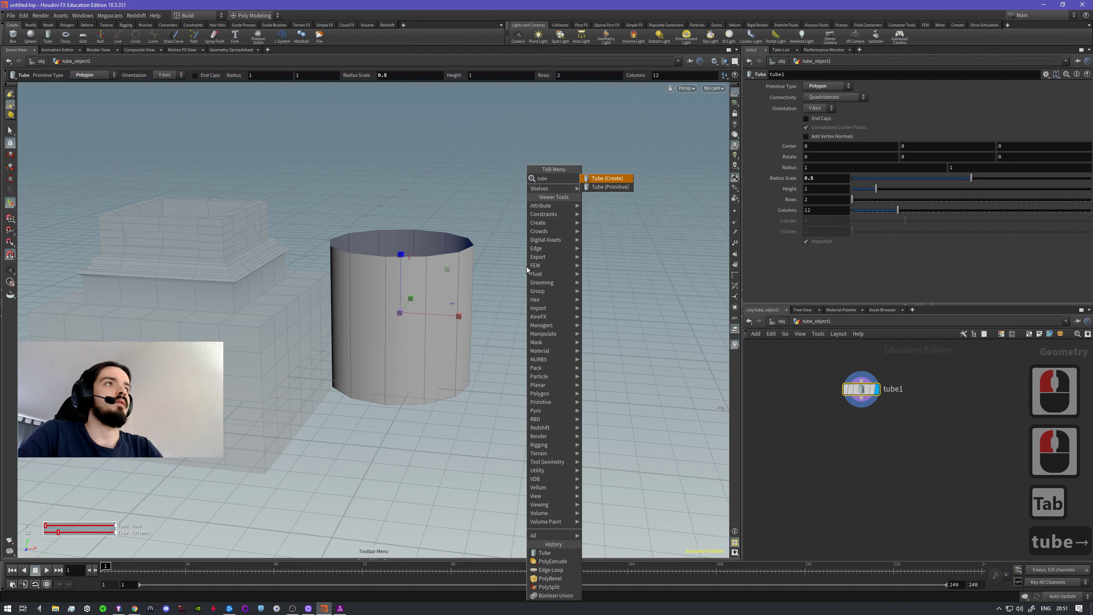
key("Return")
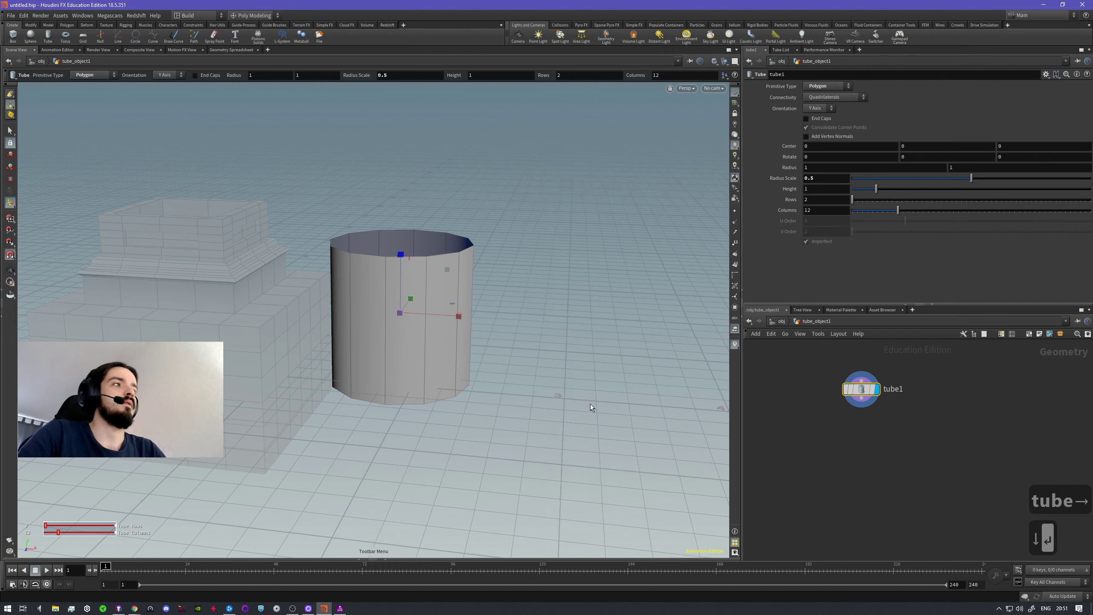
left_click(530, 332)
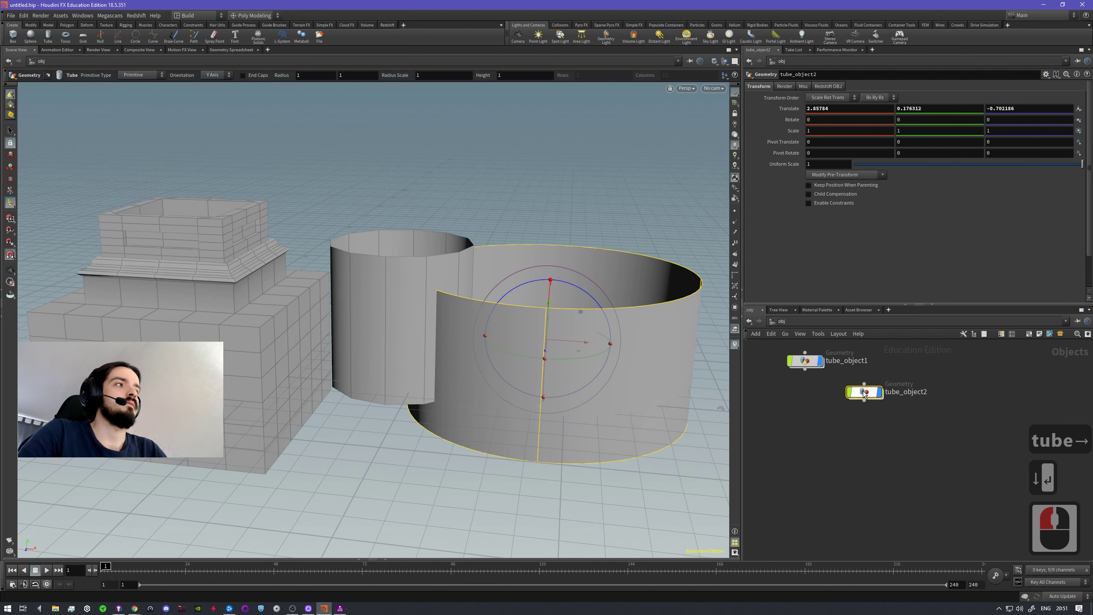
middle_click_drag(798, 391, 929, 500)
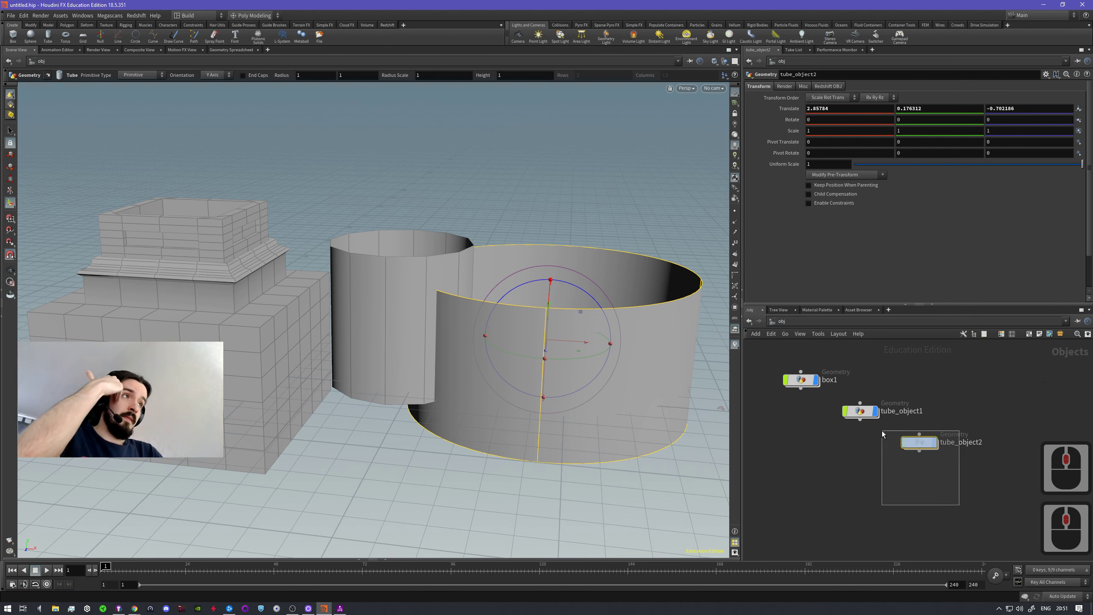
key("Tab")
key("Tab")
key("Tab")
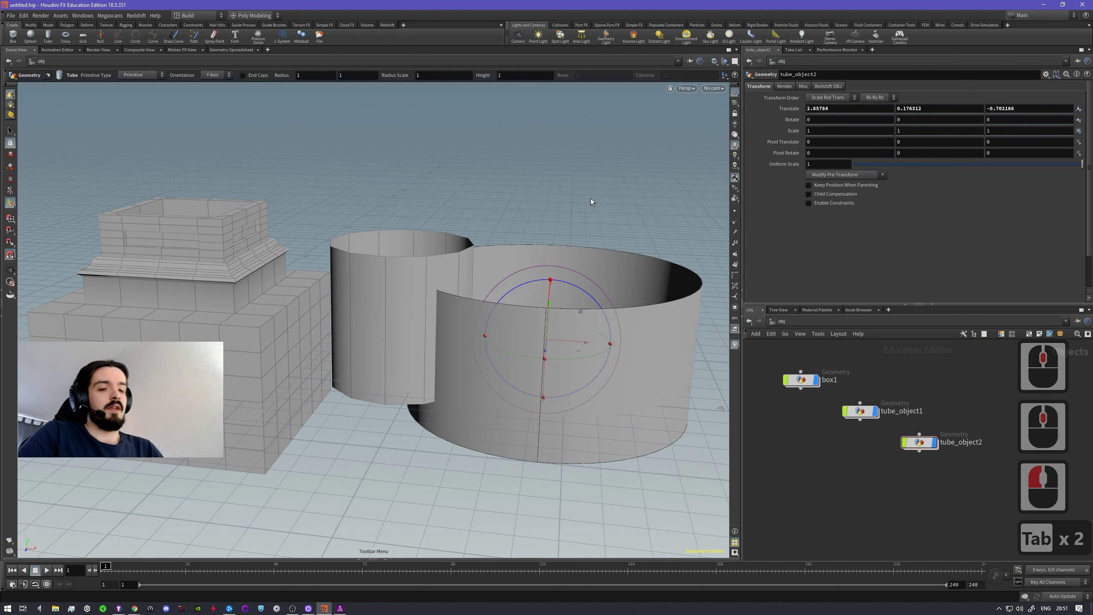
type("tube")
key("BackSpace")
key("BackSpace")
key("BackSpace")
key("BackSpace")
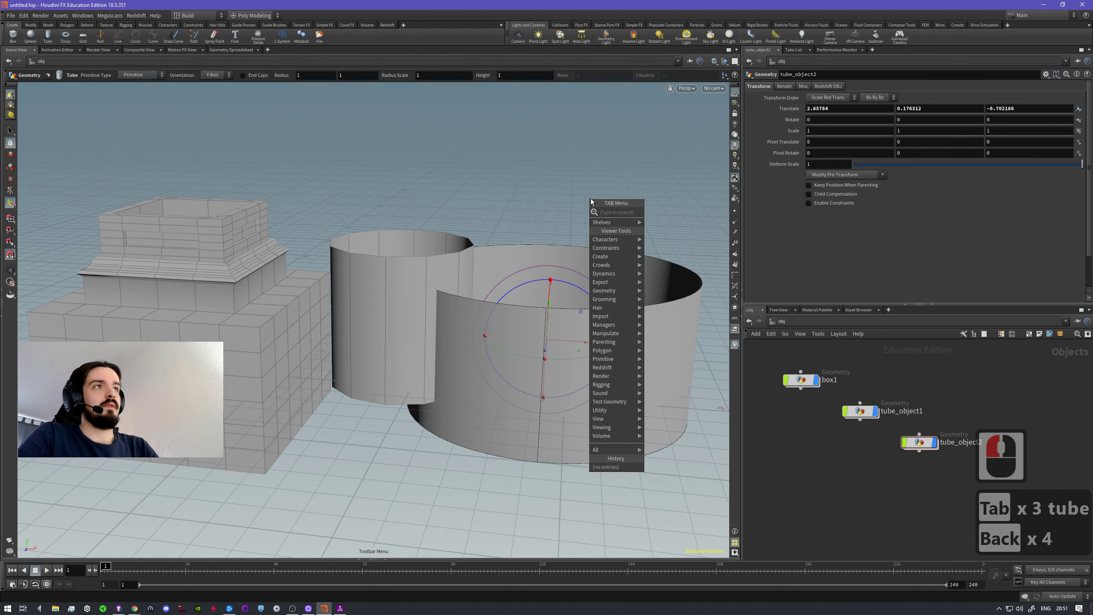
type("tube")
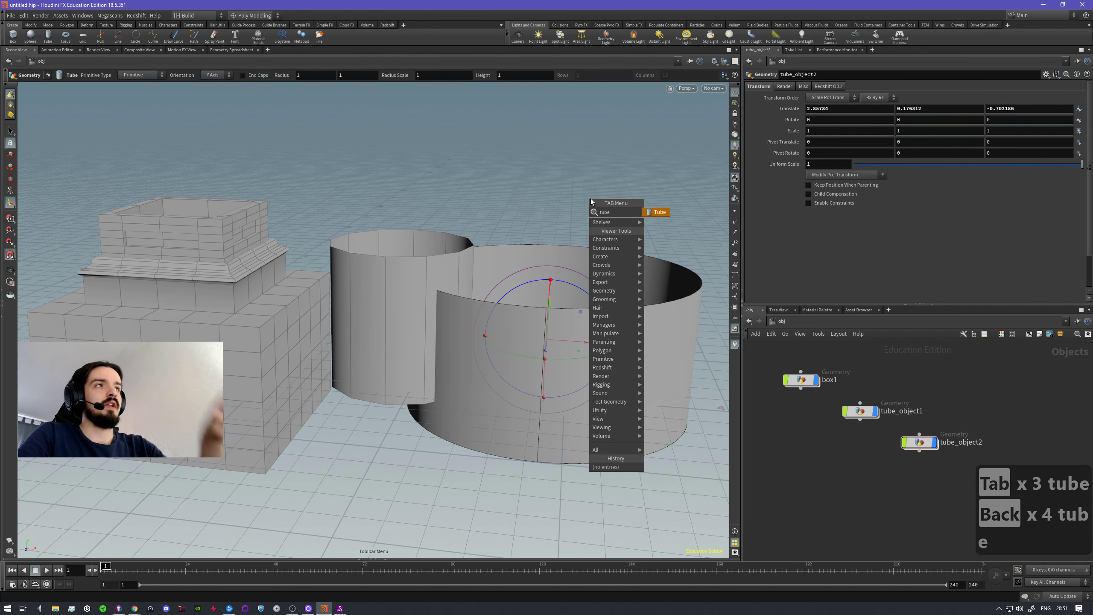
left_click(553, 178)
- Enter the first tube's geometry network, set its primitive type to Primitive and reduce its radius scale to 0.324
double_click(859, 410)
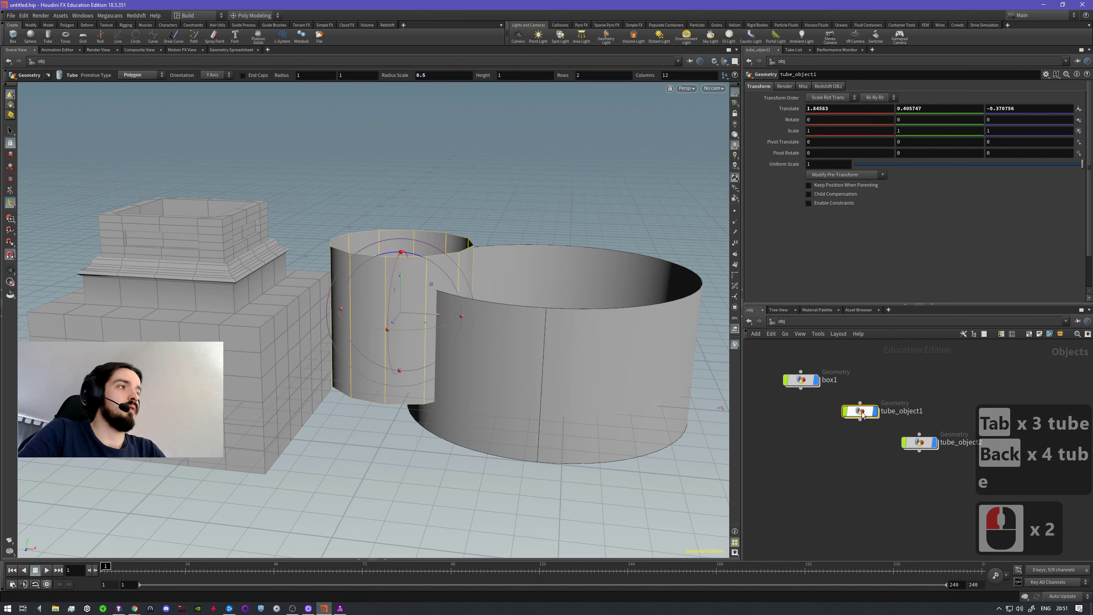
key("Tab")
type("tube")
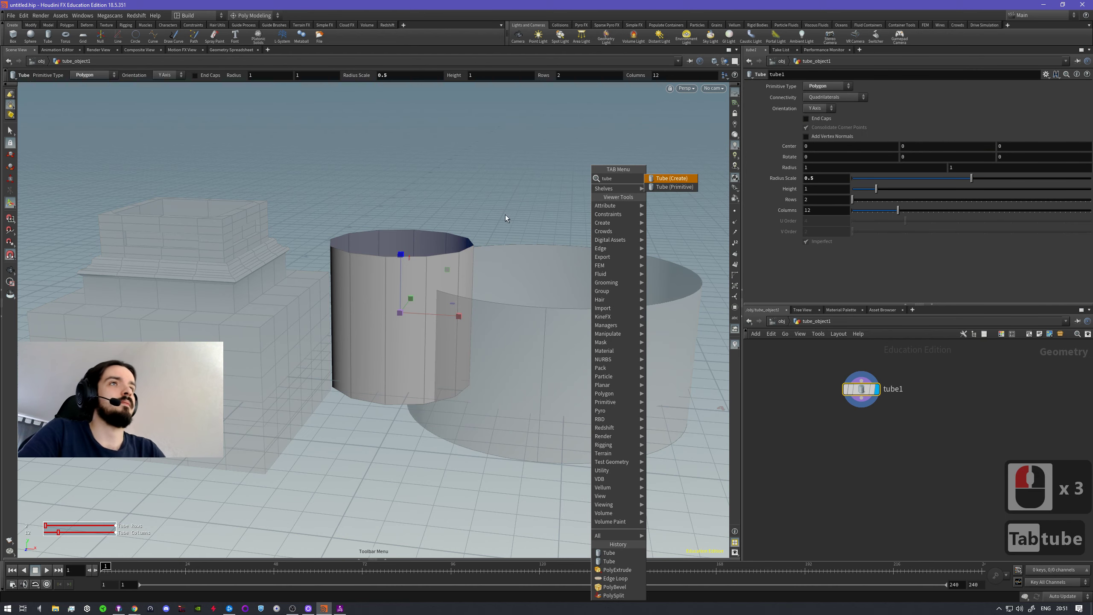
left_click(461, 305)
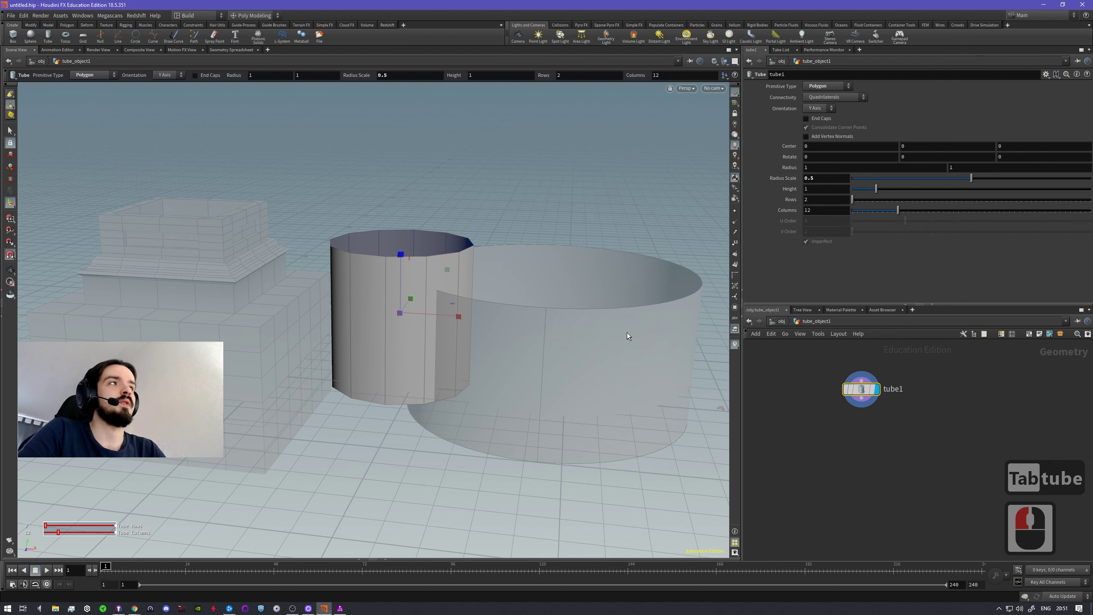
left_click(823, 89)
left_click(826, 98)
left_click(824, 88)
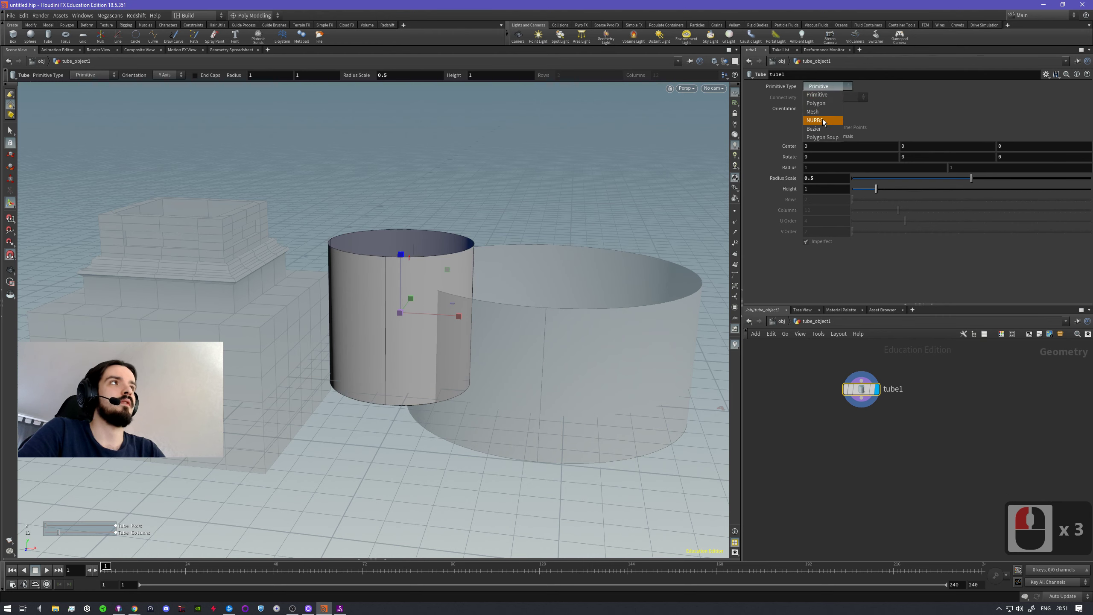
left_click(820, 93)
left_click_drag(977, 185, 931, 188)
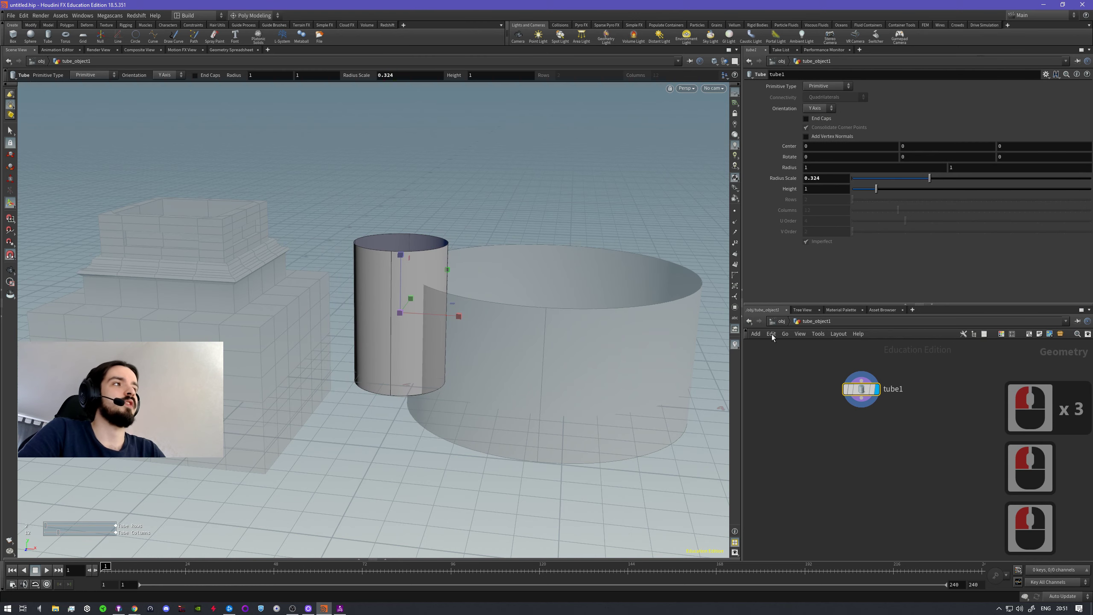
- Return to the object level and delete both tube objects, keeping only box1
left_click(781, 321)
left_click_drag(934, 490, 824, 401)
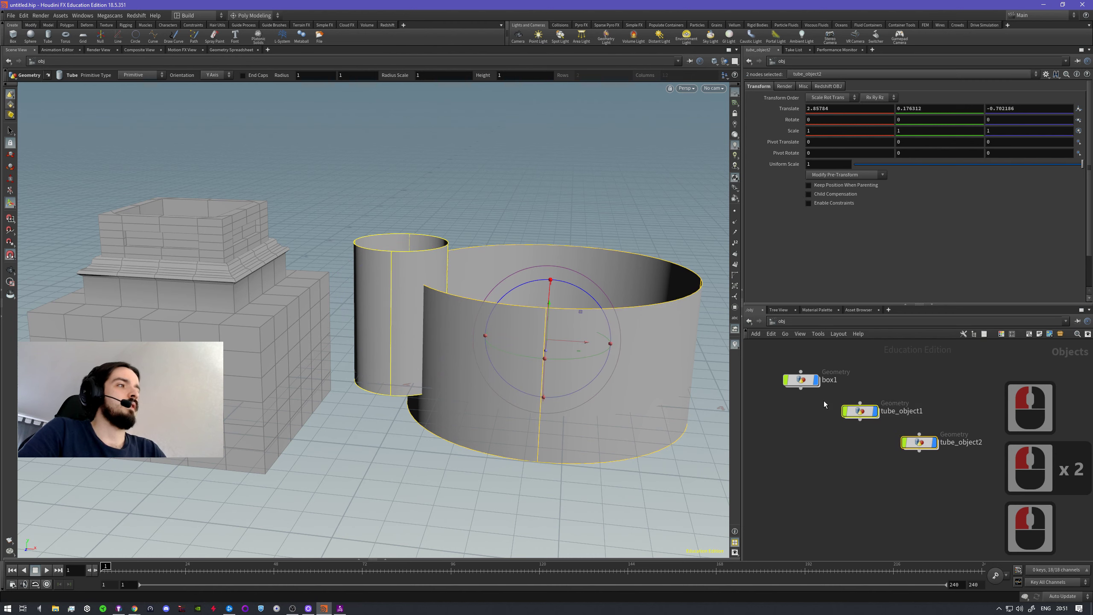
key("Delete")
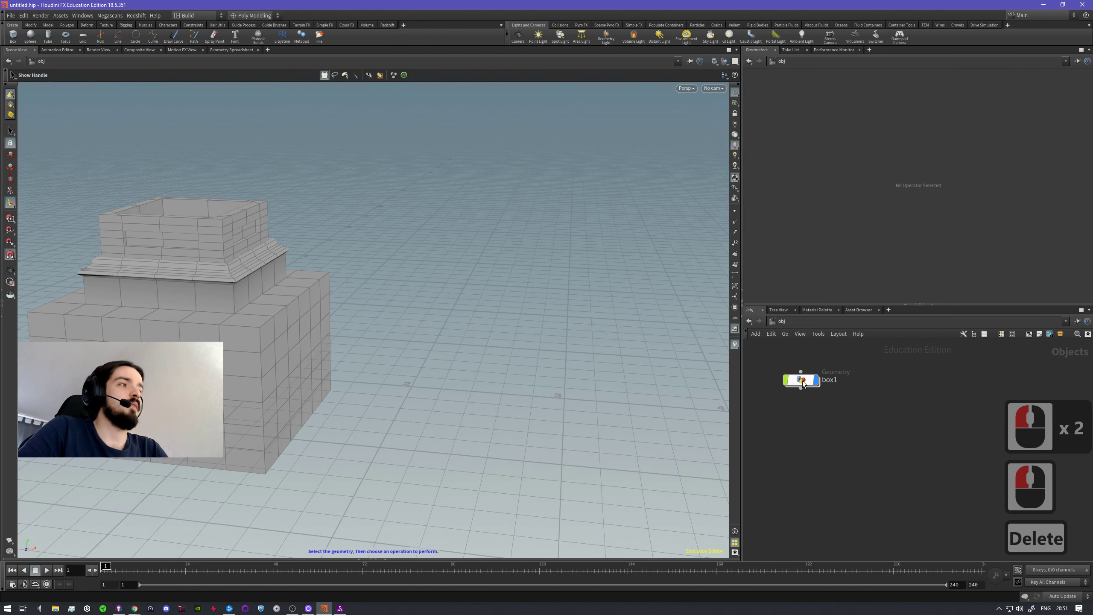
- Enter box1's geometry network, add a Tube node beside the existing node chain and set it as the displayed node
double_click(801, 380)
scroll(846, 395, "down", 3)
scroll(869, 386, "down", 4)
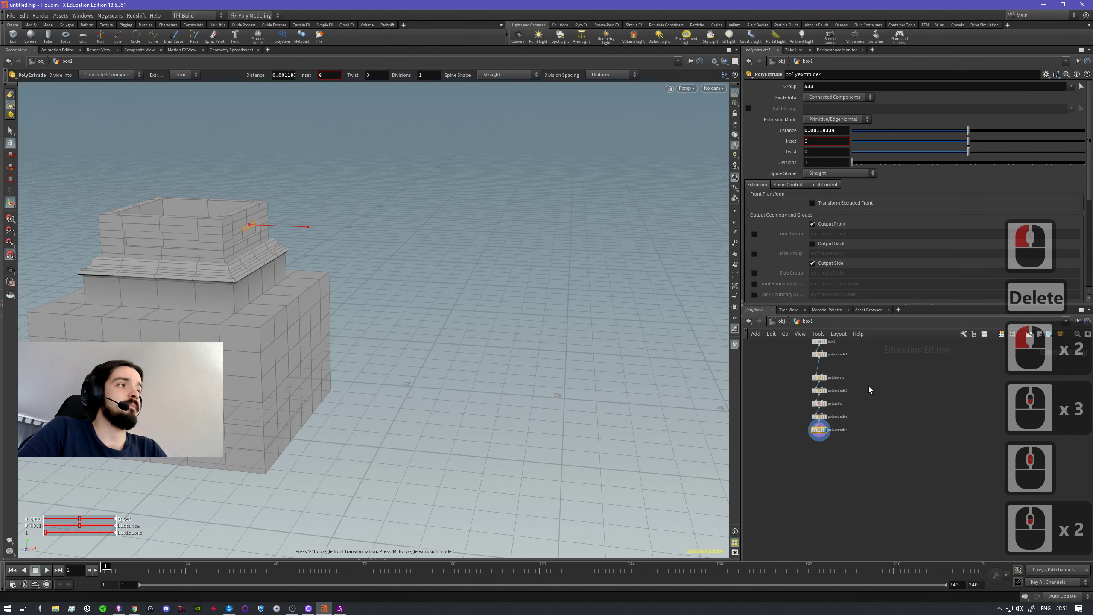
key("Tab")
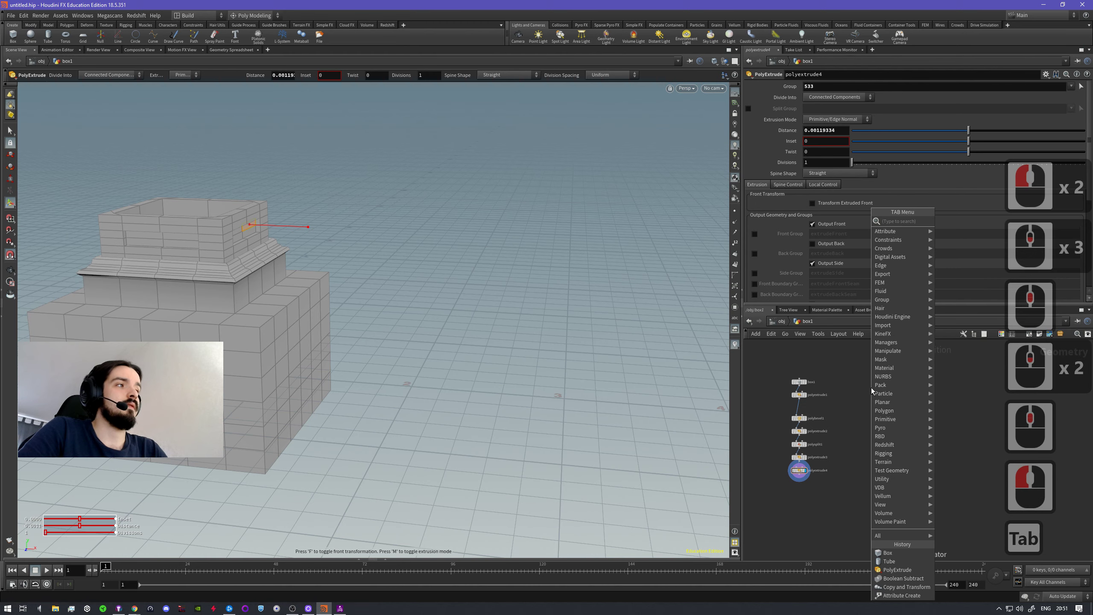
type("tube")
key("Return")
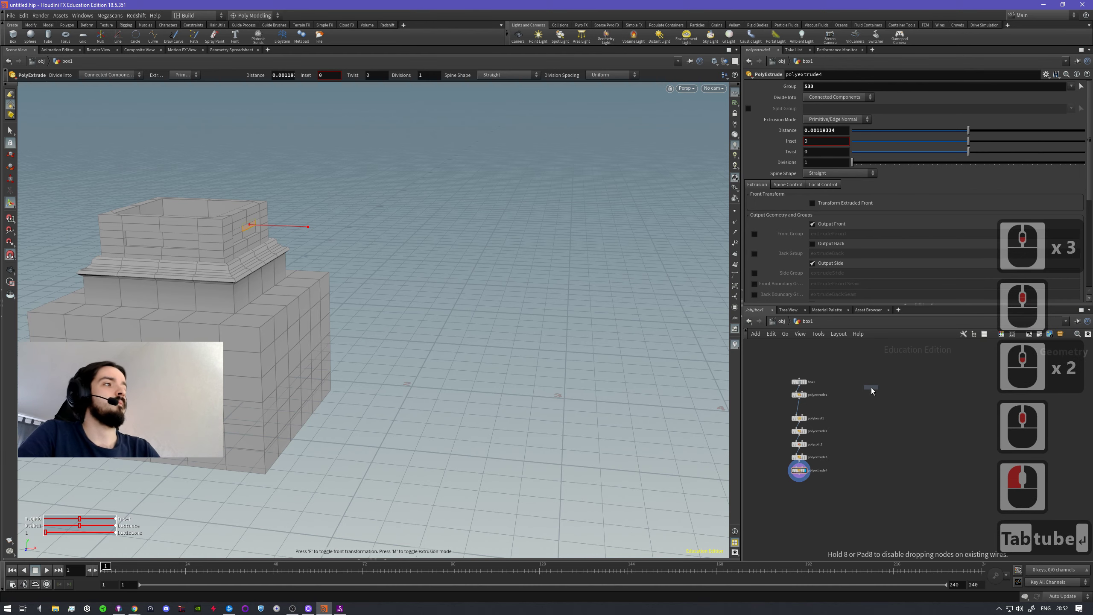
left_click(871, 389)
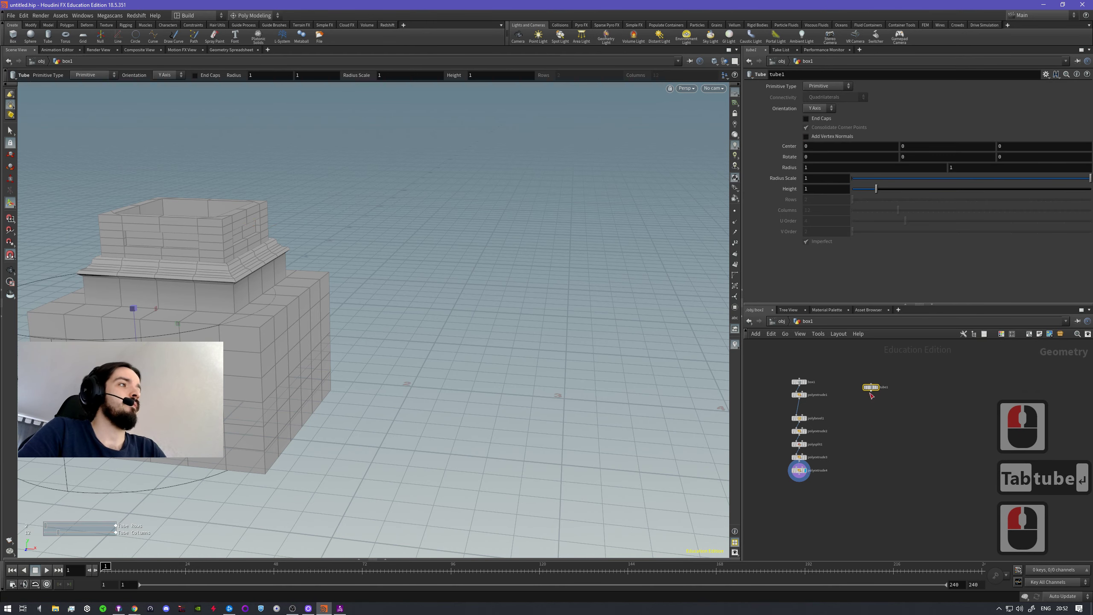
left_click_drag(873, 389, 871, 383)
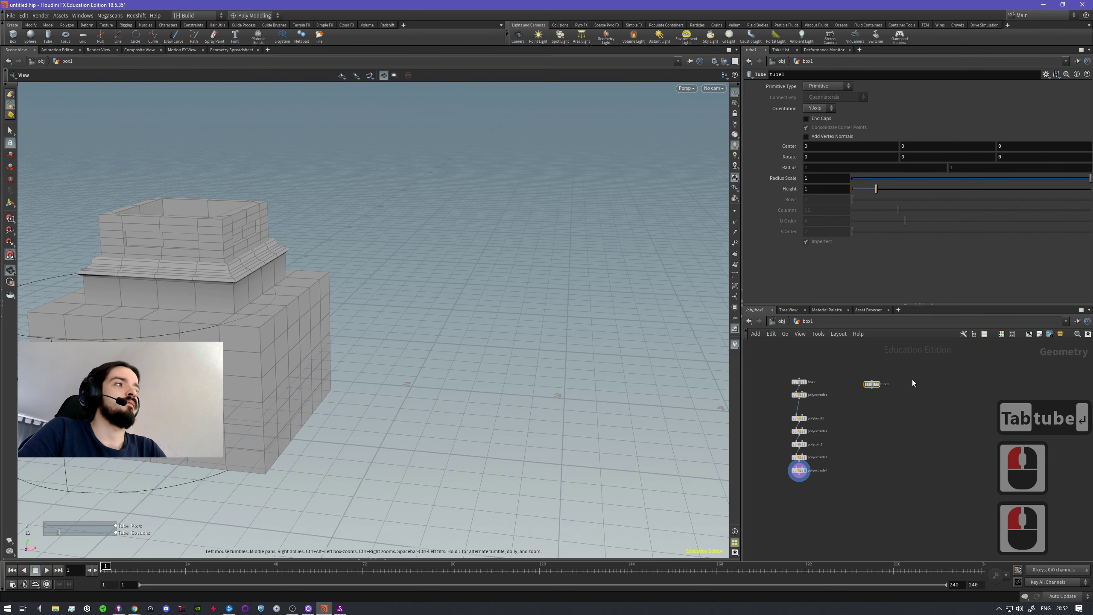
left_click(878, 384)
- Set the tube's primitive type to Polygon Soup and toggle its end caps on and back off
middle_click_drag(306, 359, 410, 385, "alt")
left_click_drag(409, 384, 430, 370, "alt")
key("Return")
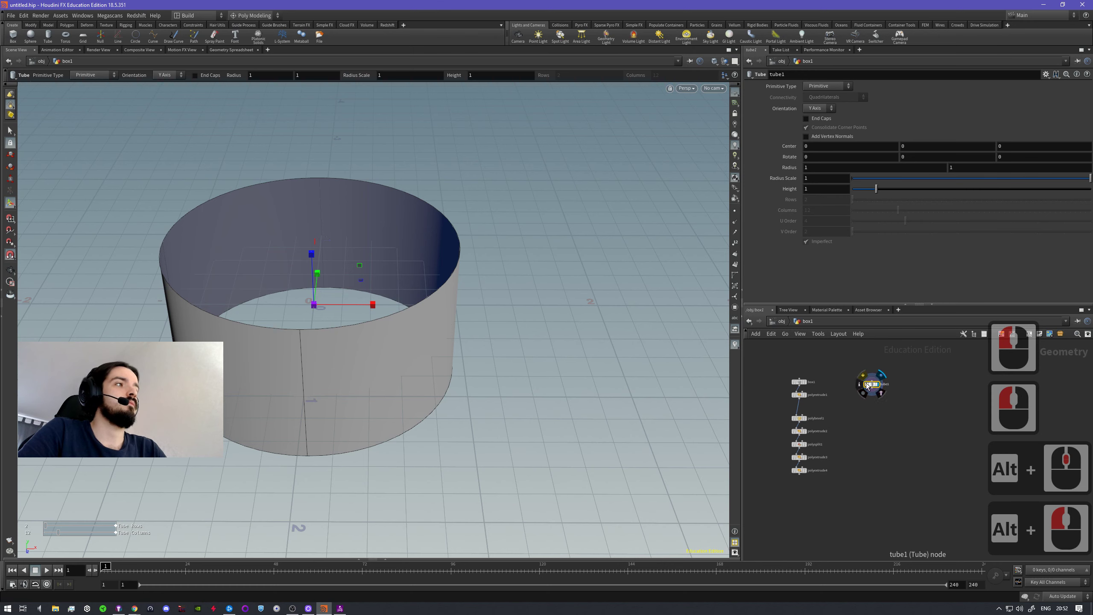
scroll(871, 385, "up", 4)
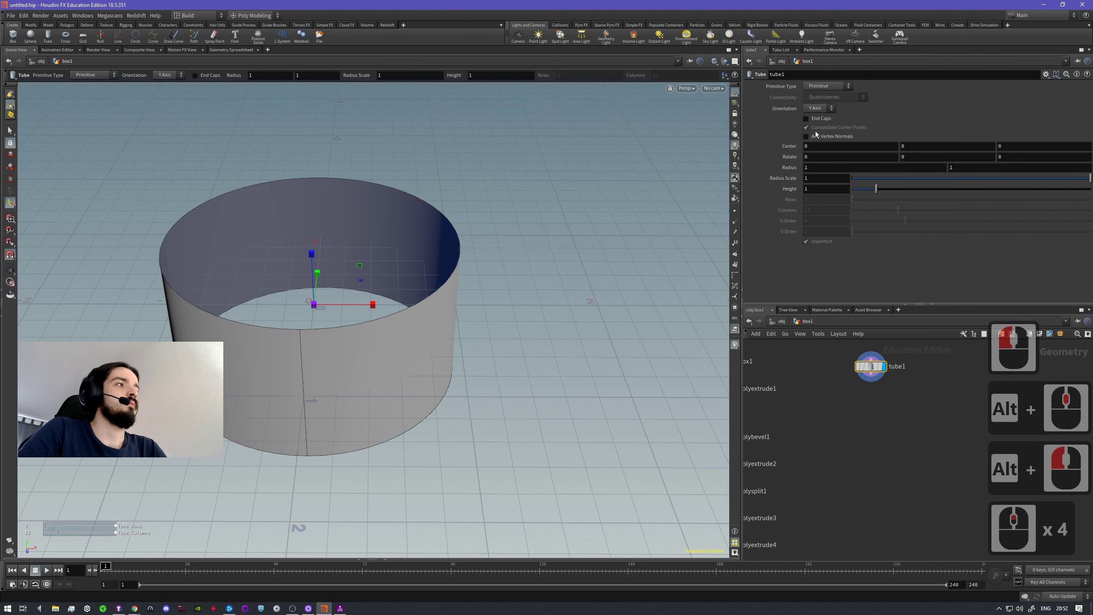
left_click(826, 85)
left_click(825, 138)
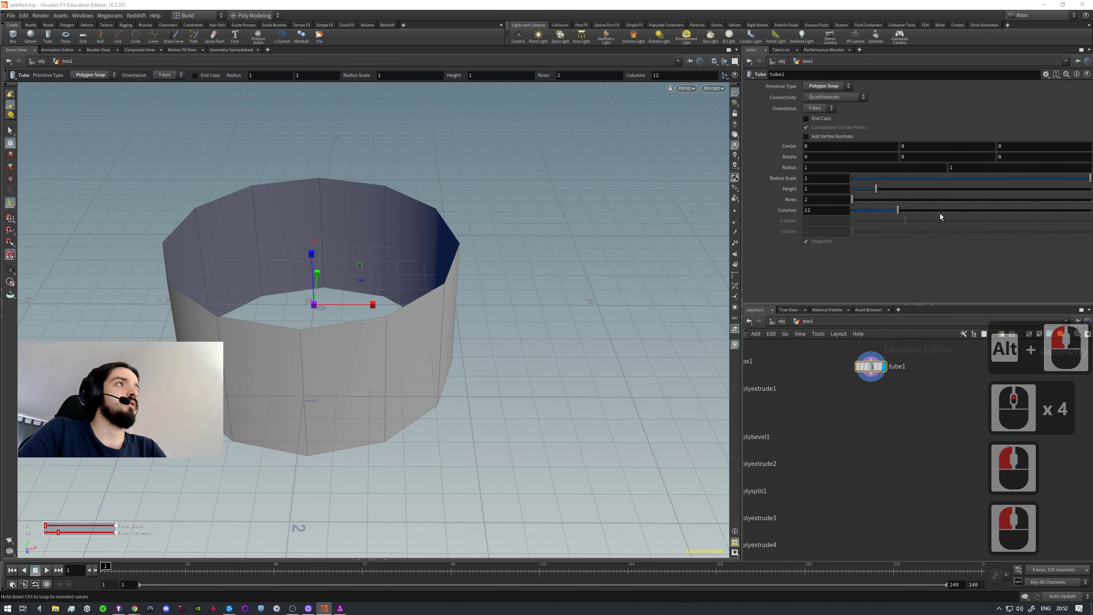
left_click(820, 119)
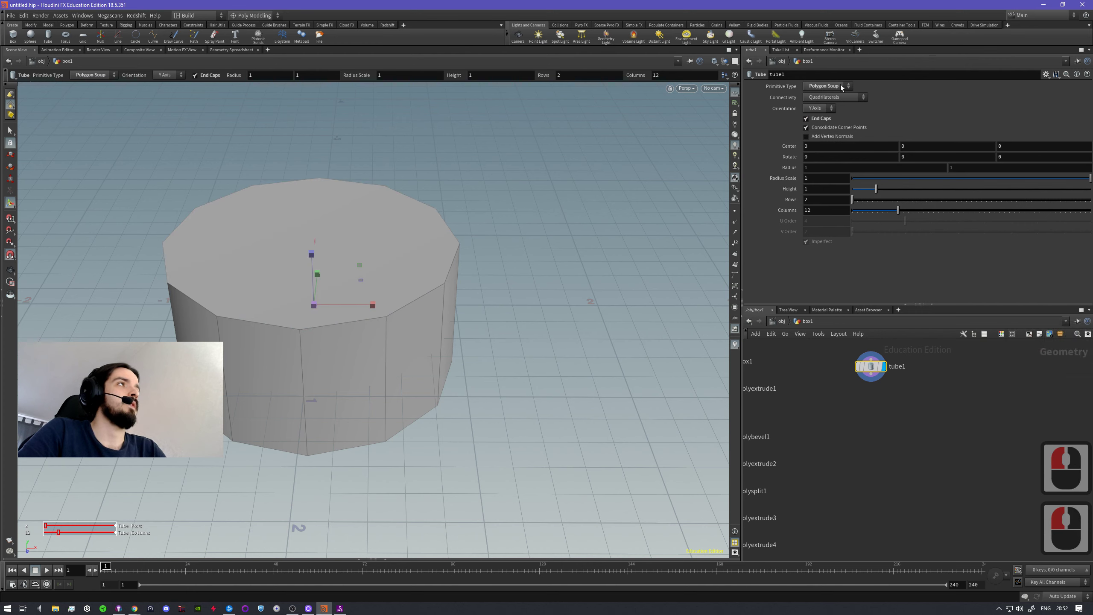
left_click(806, 118)
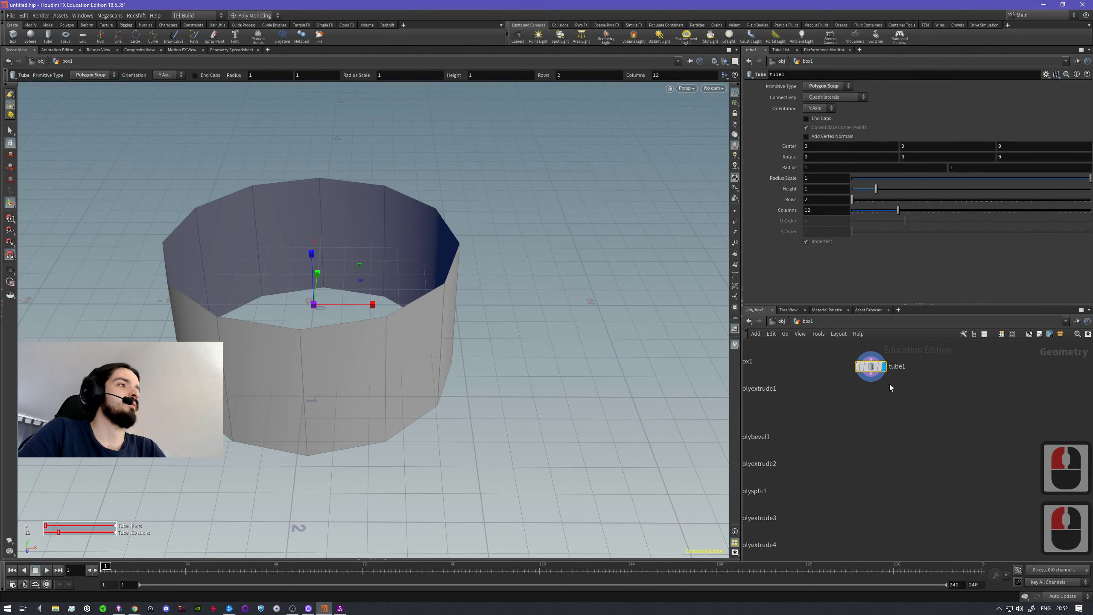
- Try to select faces on the tube's side wall and start PolyExtrude on them
key("s")
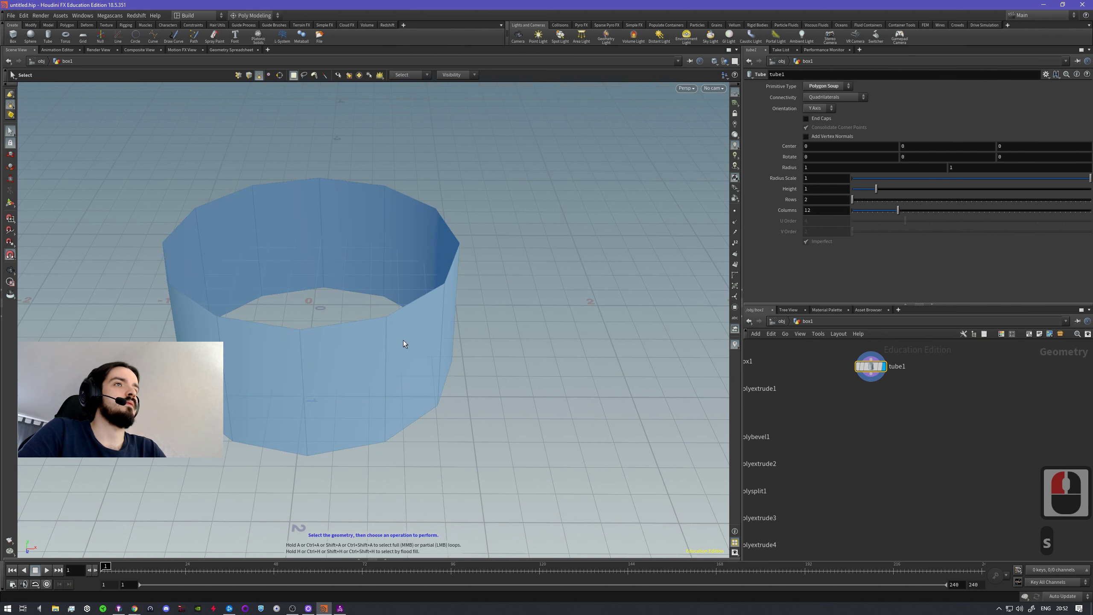
left_click(414, 337)
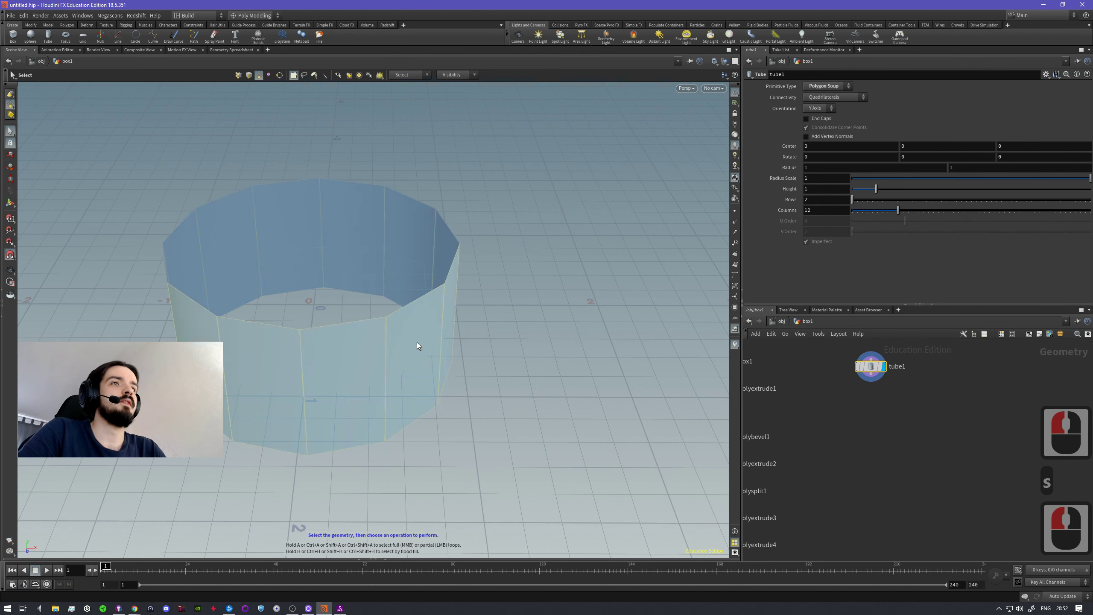
key("c")
left_click(585, 299)
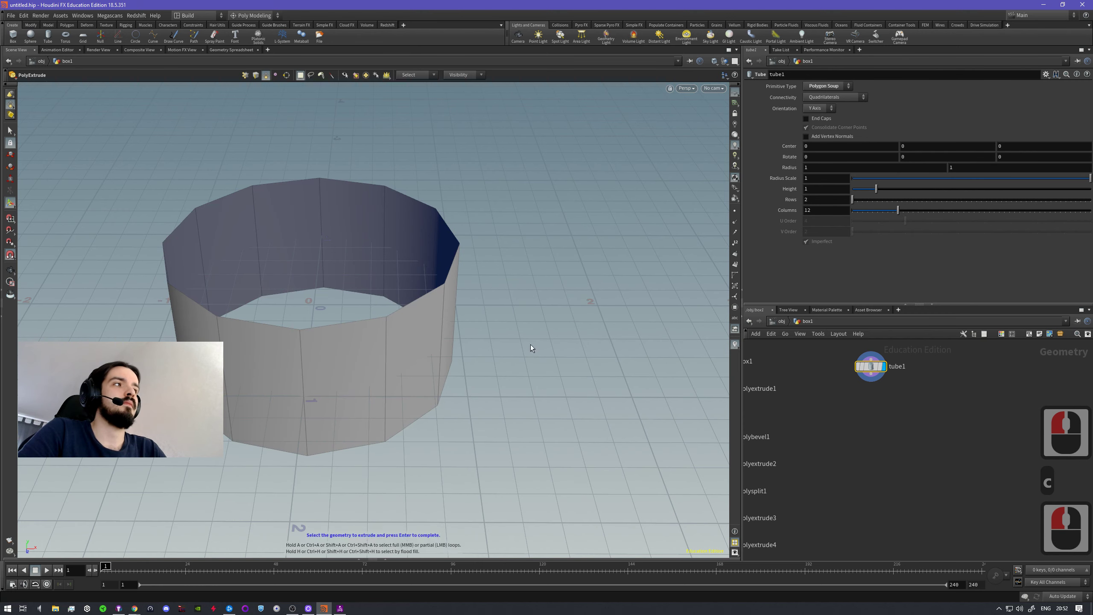
left_click_drag(529, 347, 434, 343, "alt")
key("c")
left_click(407, 355)
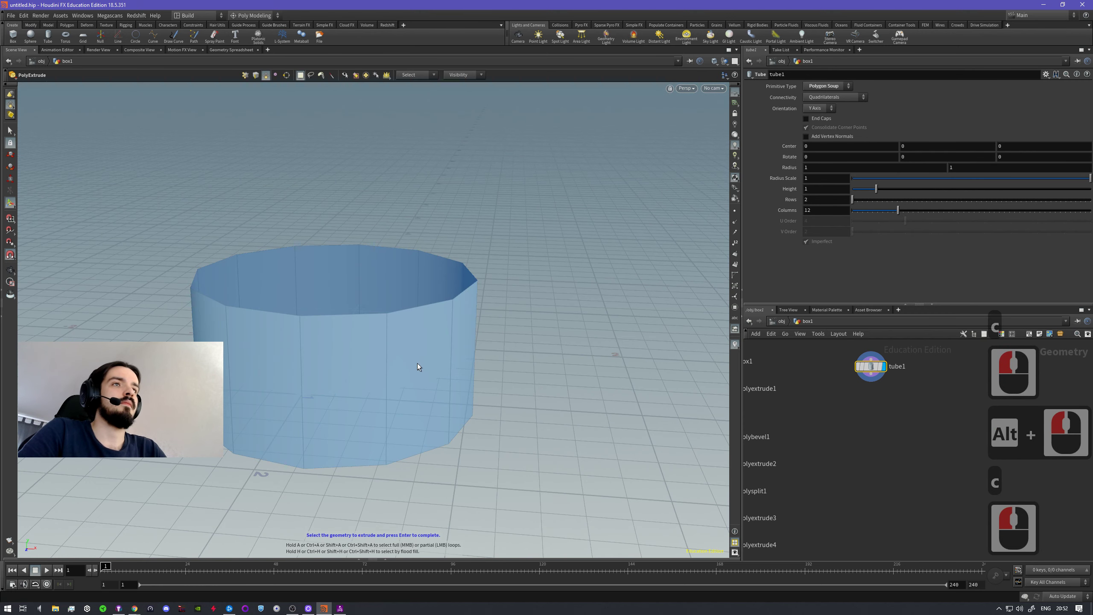
left_click(412, 363)
key("c")
left_click(513, 345)
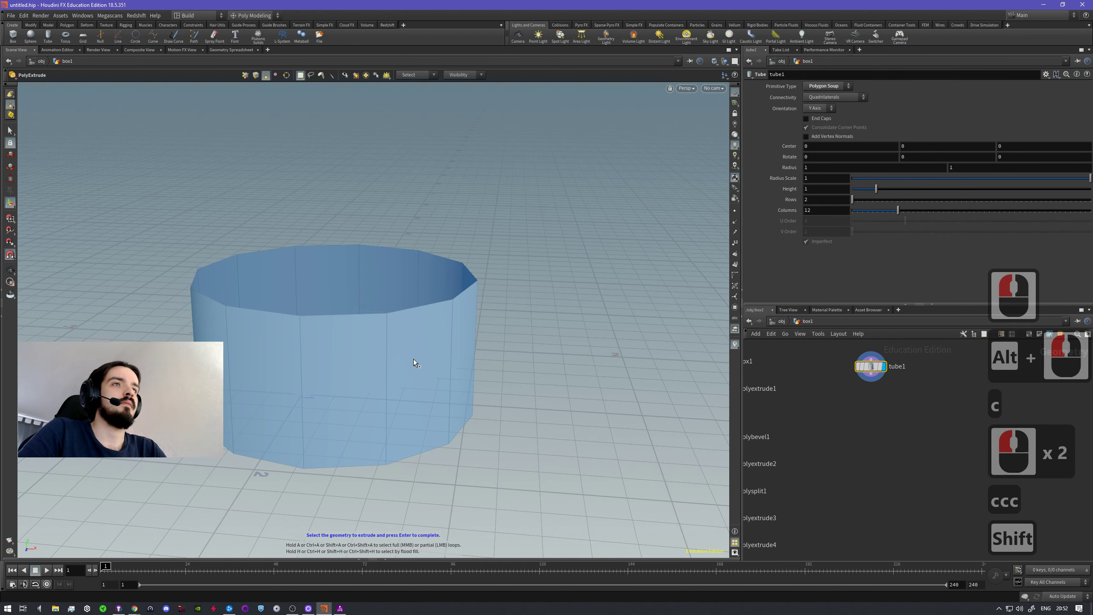
- Leave PolyExtrude and switch between point, edge and primitive selection on the tube, ending in primitive selection
key("1")
key("3")
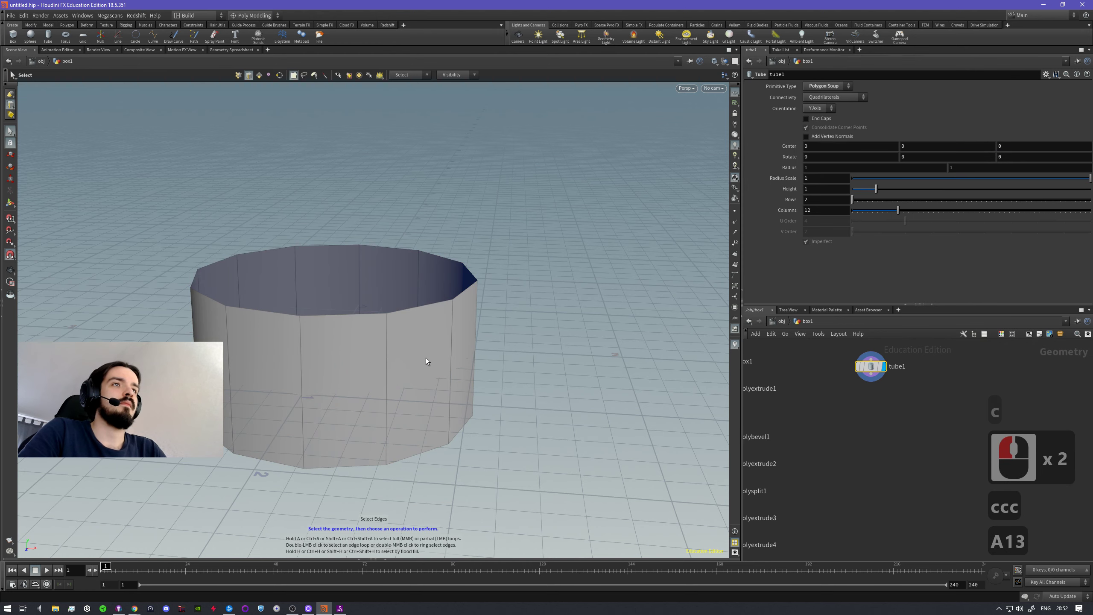
key("4")
key("s")
key("4")
key("3")
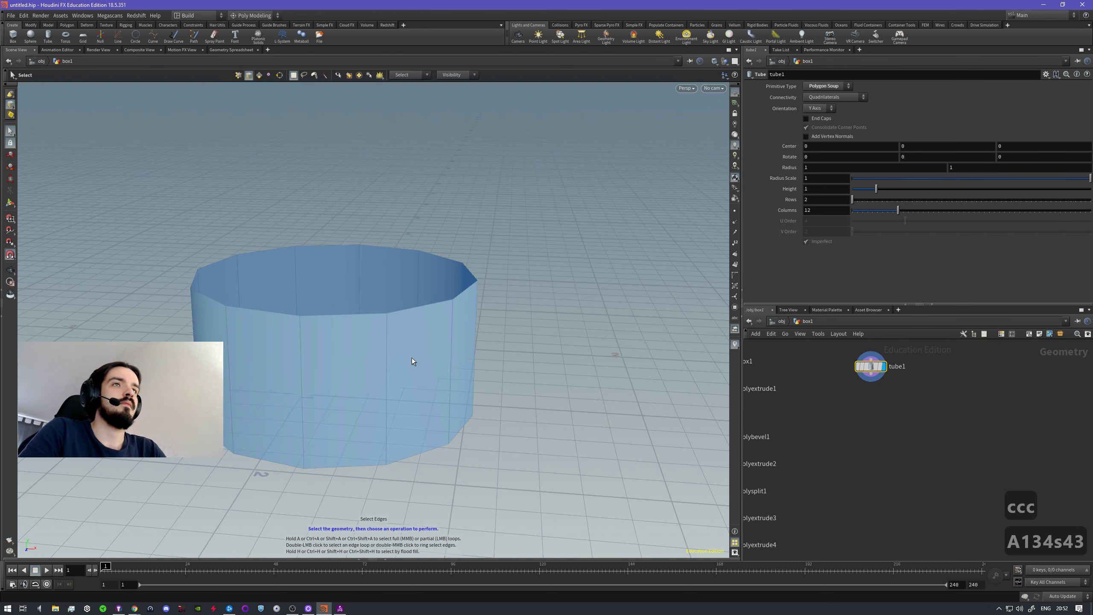
key("2")
key("4")
key("3")
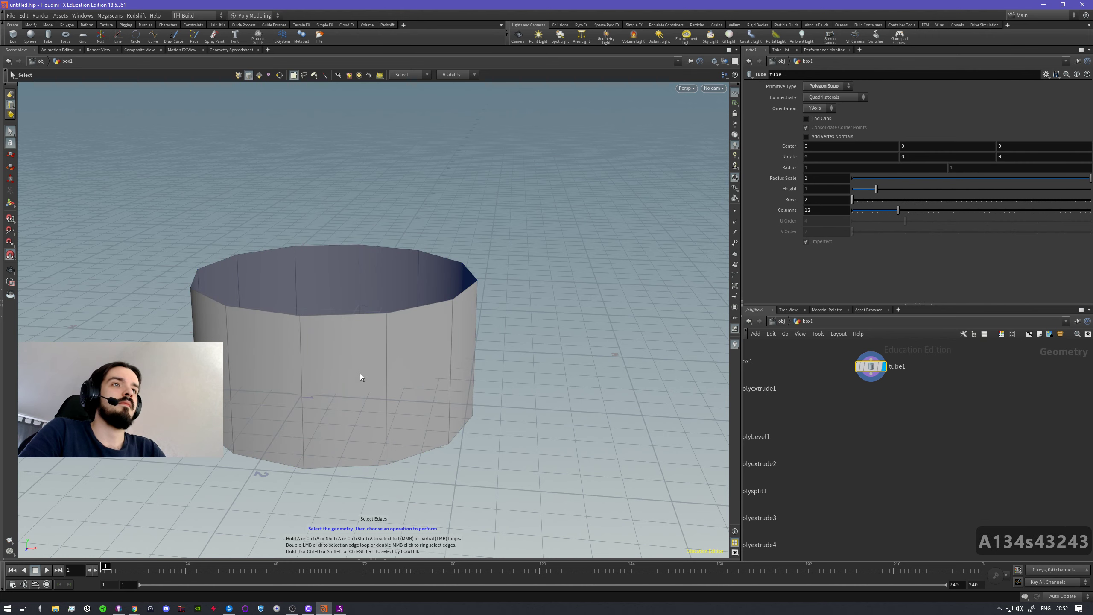
key("4")
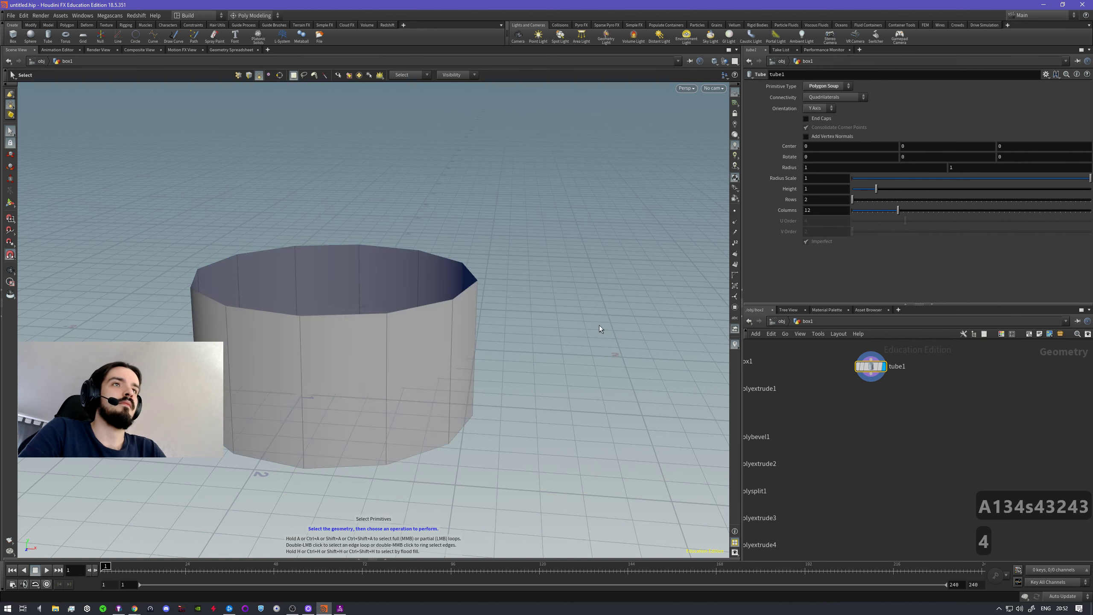
- Turn on the tube's end caps and view the closed shape from above and from the side
left_click_drag(461, 345, 403, 379, "alt")
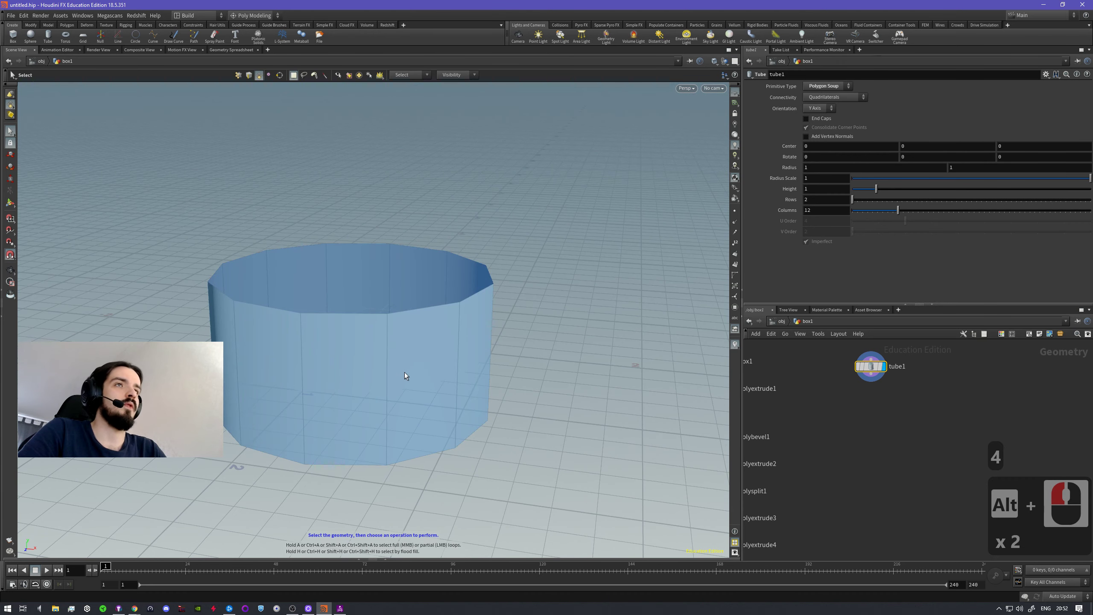
left_click_drag(461, 325, 528, 310, "alt")
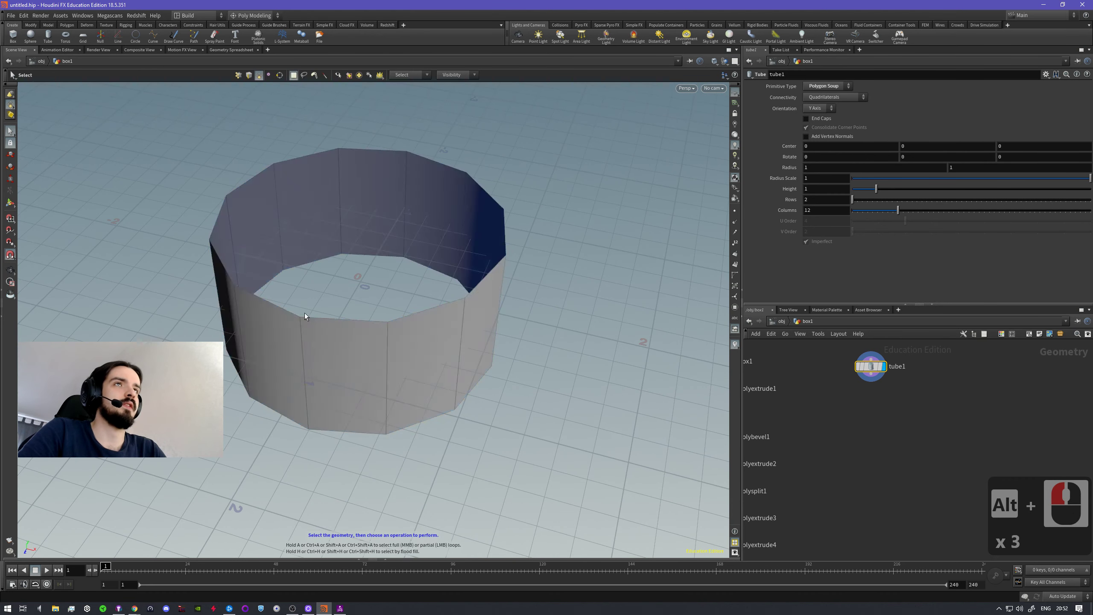
left_click(826, 118)
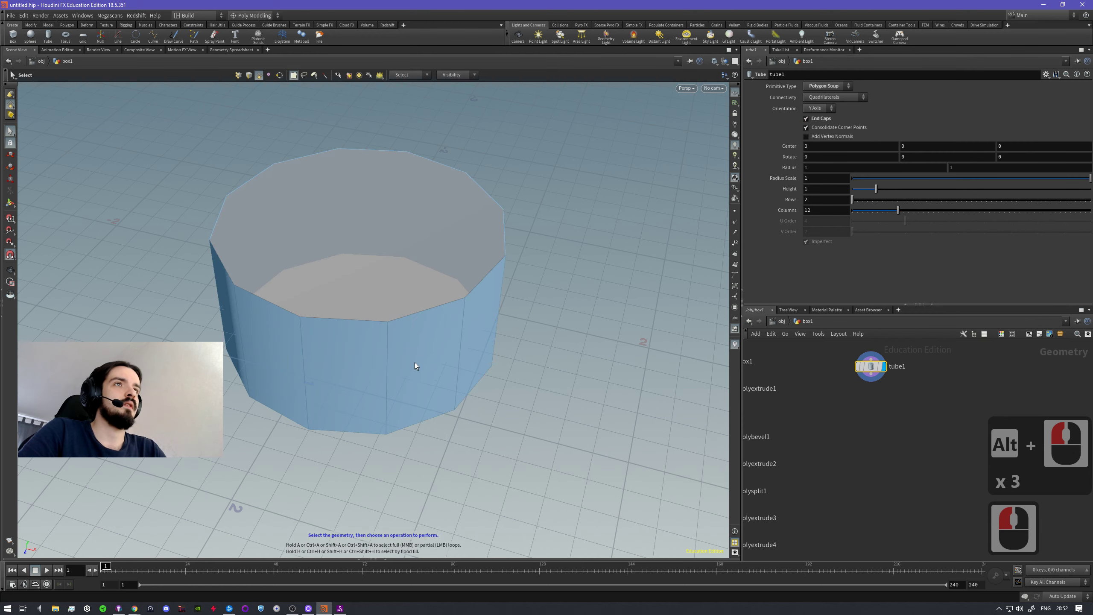
left_click_drag(554, 337, 551, 310, "alt")
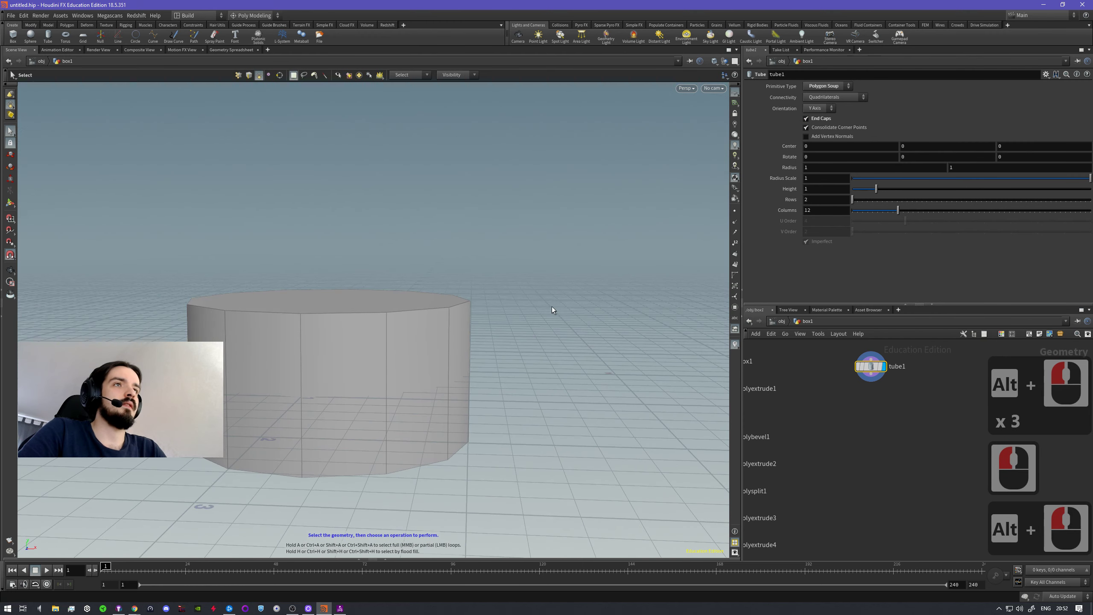
key("c")
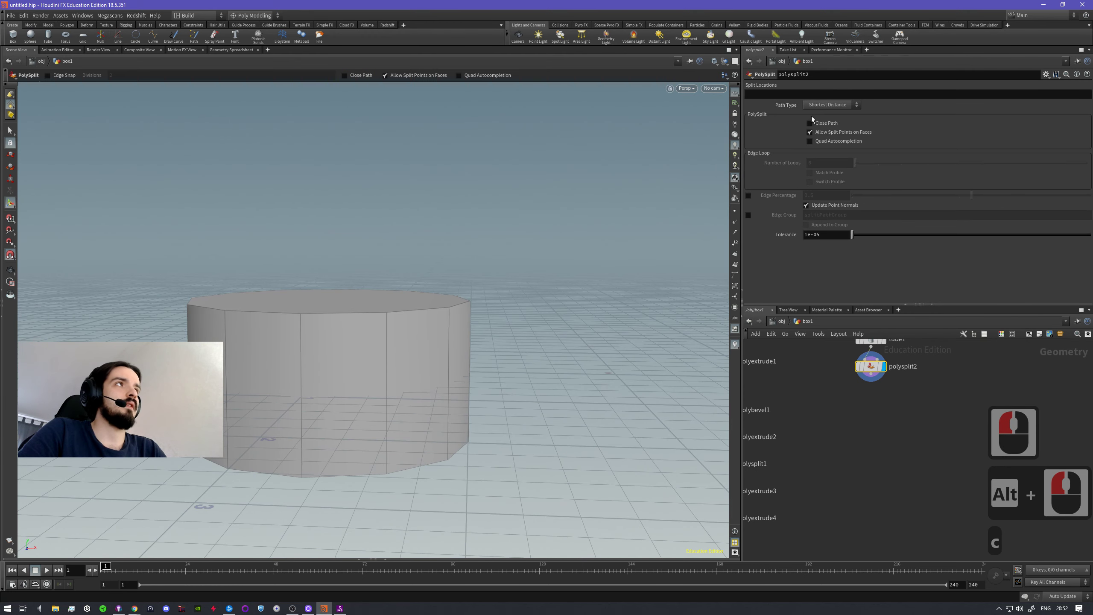
left_click(835, 360)
key("Delete")
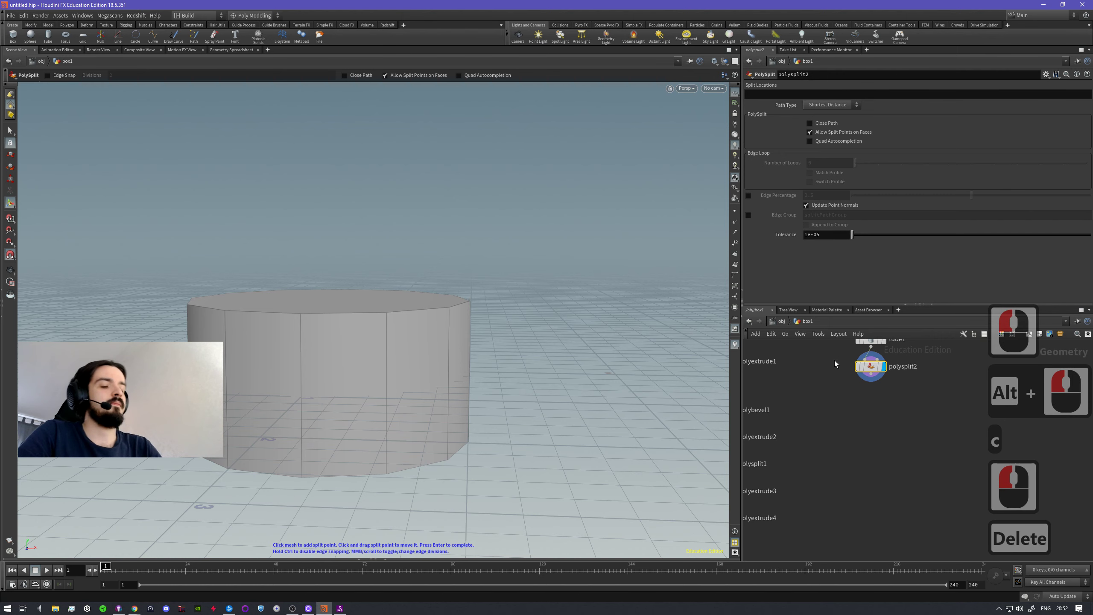
middle_click_drag(835, 374, 847, 405)
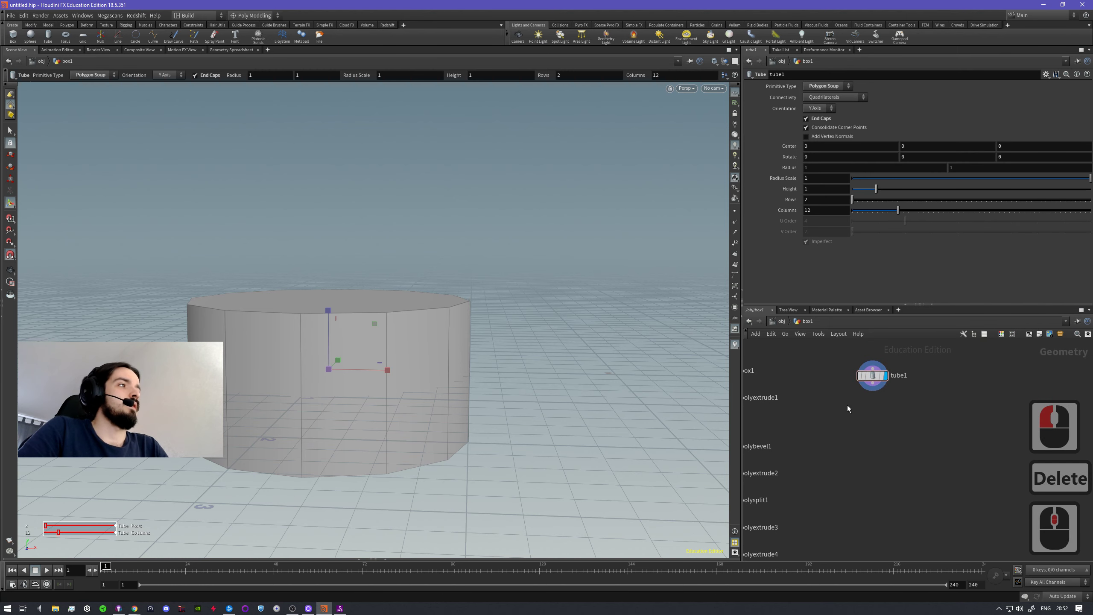
- Replace the existing tube node with a new Tube node and set it as the displayed node
left_click(872, 375)
left_click(872, 376)
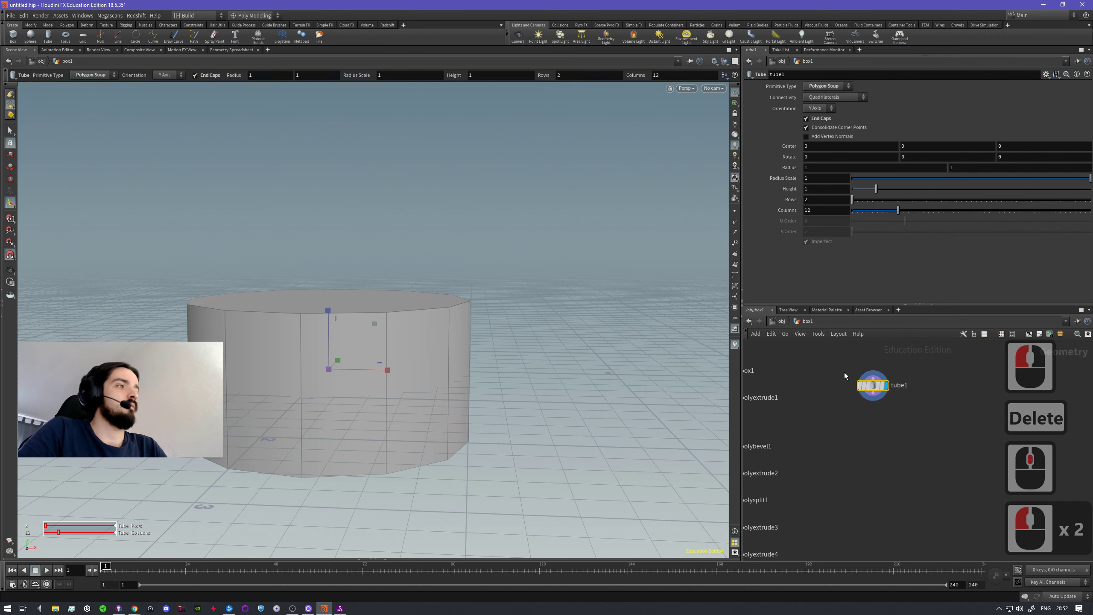
key("Delete")
left_click(857, 373)
key("Tab")
type("tube")
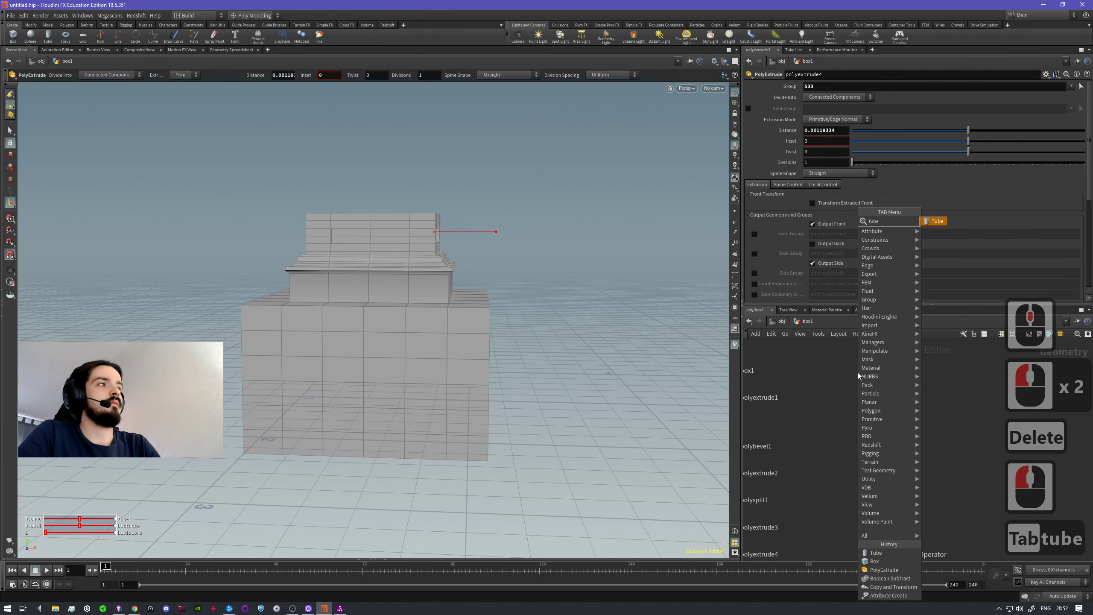
key("Return")
left_click(858, 372)
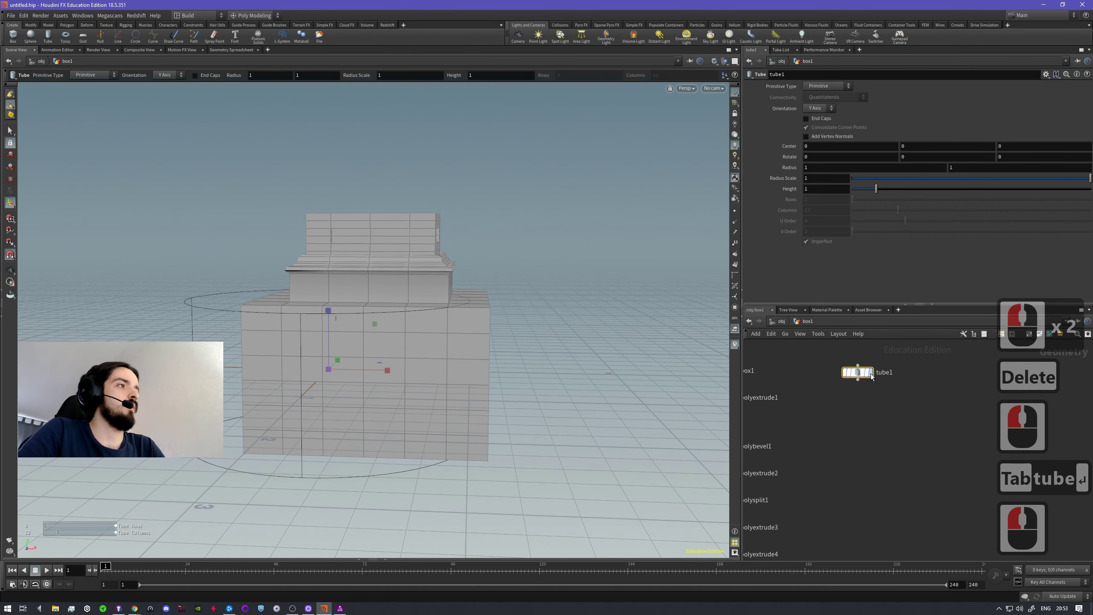
left_click(872, 376)
- Set the new tube's primitive type to Polygon Soup with 24 columns and return to geometry selection
left_click(826, 86)
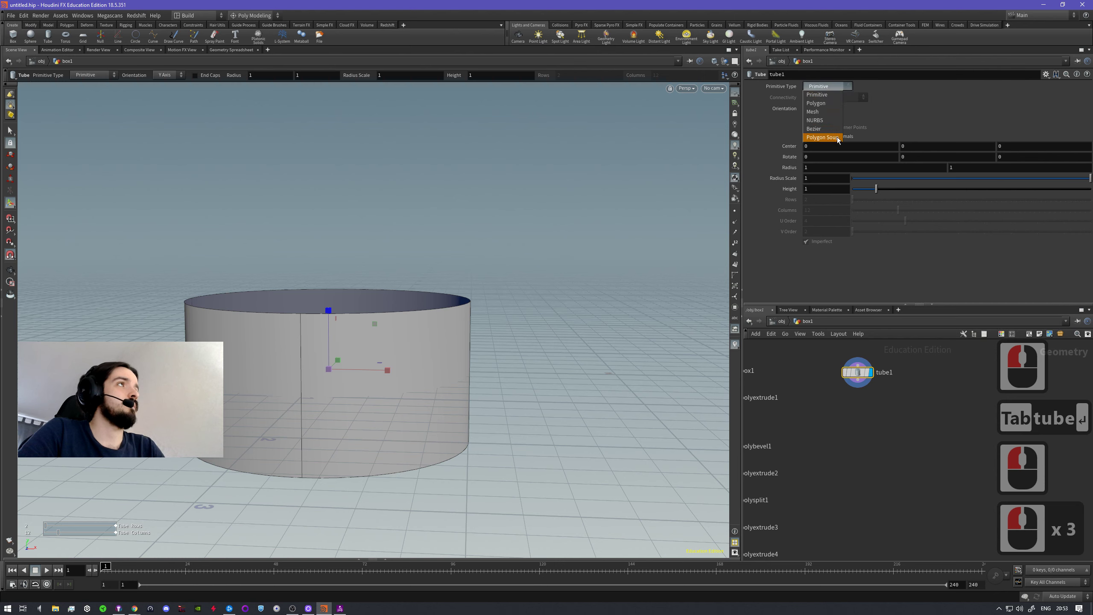
left_click(819, 138)
left_click_drag(900, 211, 962, 218)
key("s")
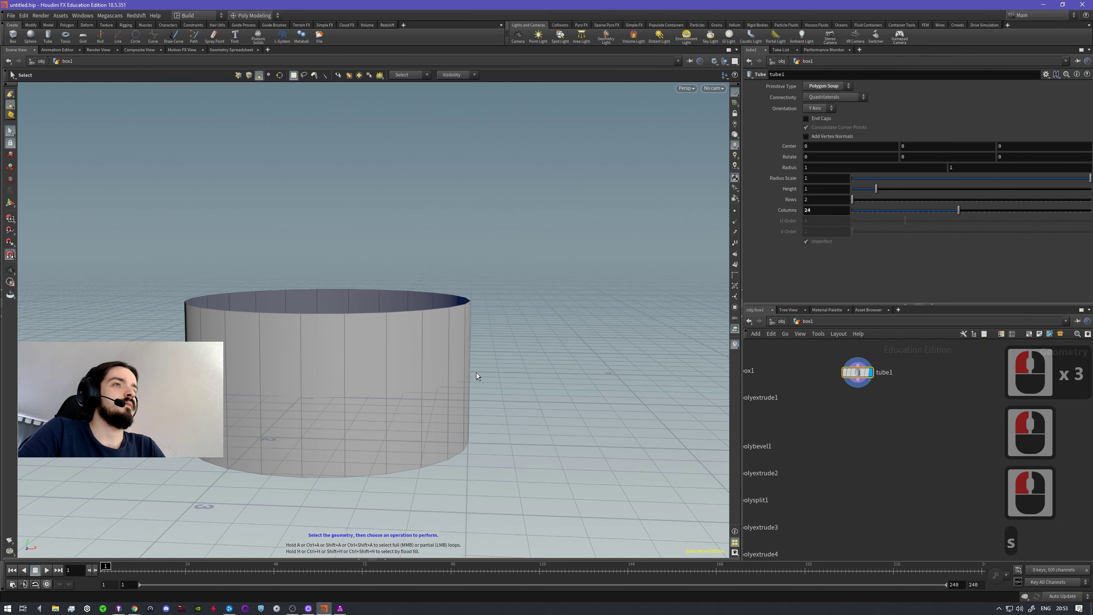
- Append a PolyExtrude node to the tube, display it and set its distance to about 0.266
left_click_drag(857, 387, 854, 400)
key("Tab")
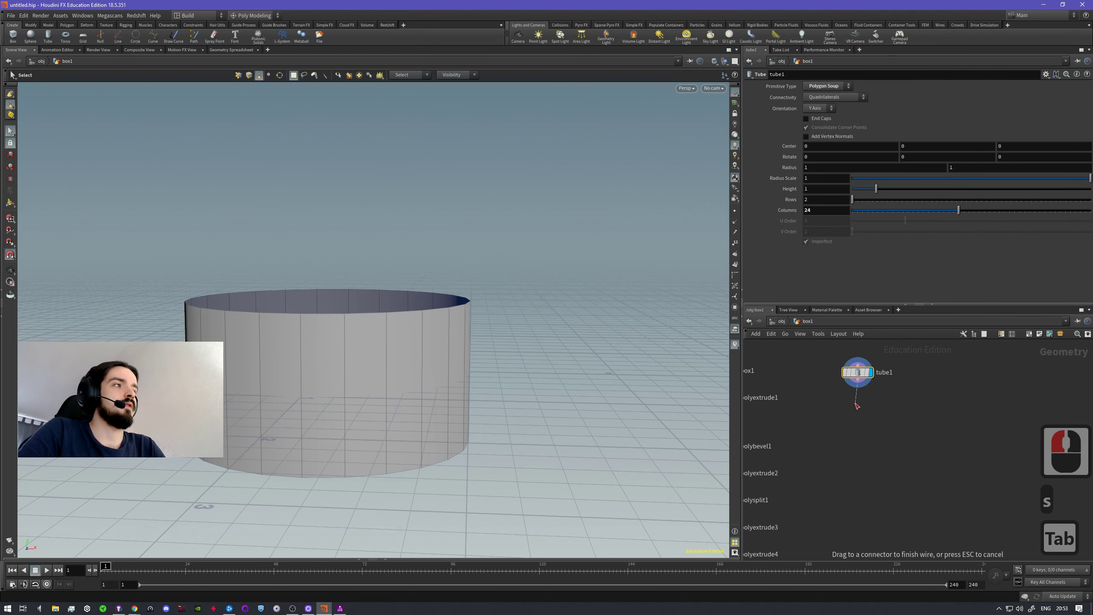
type("pole")
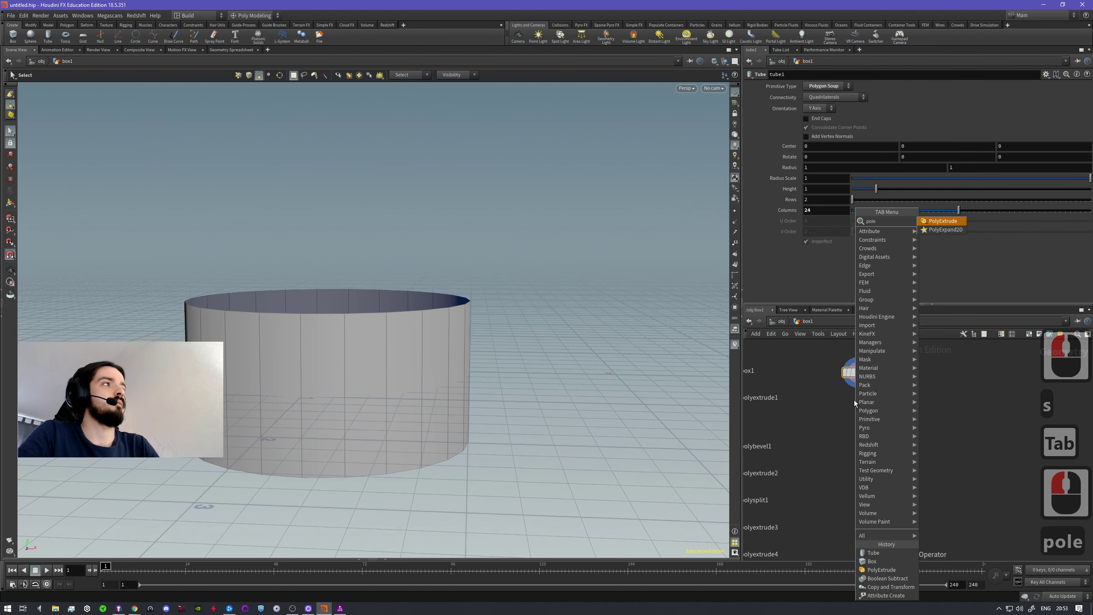
key("Return")
left_click(861, 401)
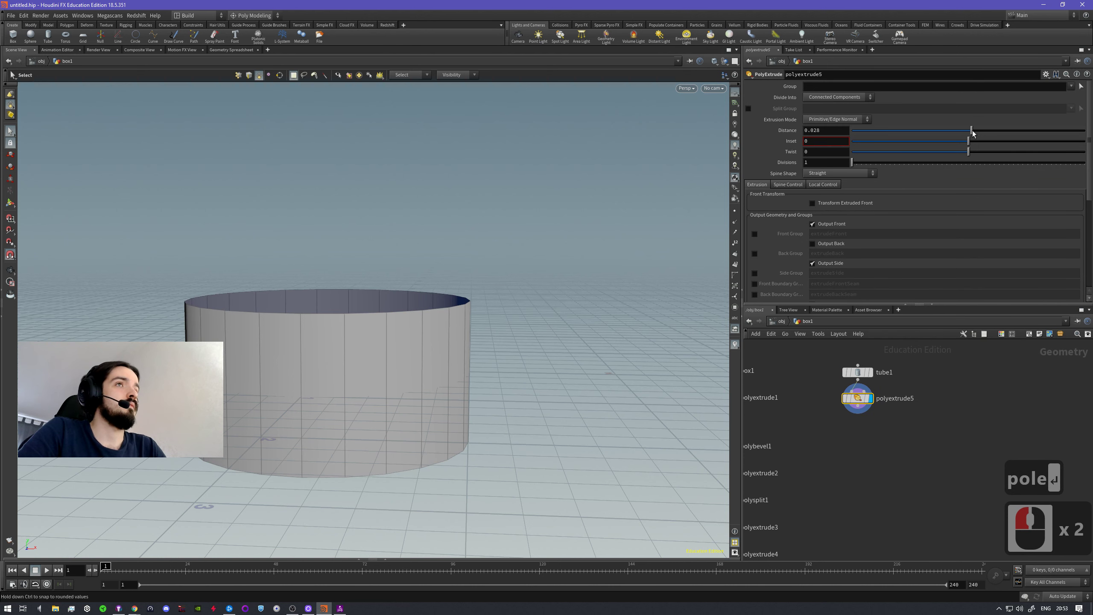
- Display the tube node again and select all faces of the tube in the viewport
left_click(855, 377)
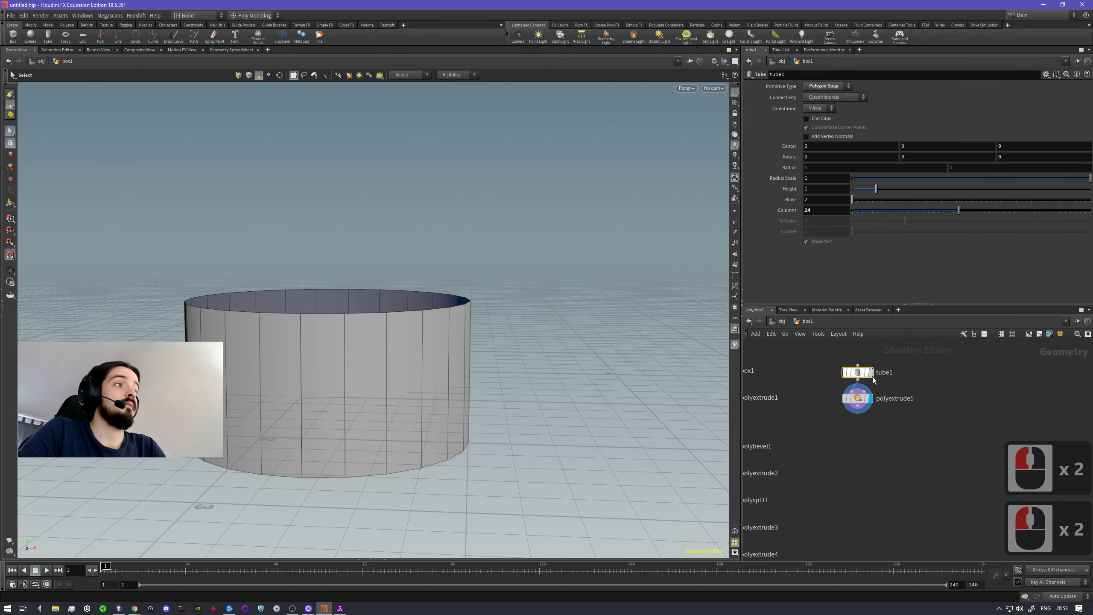
key("s")
key("Return")
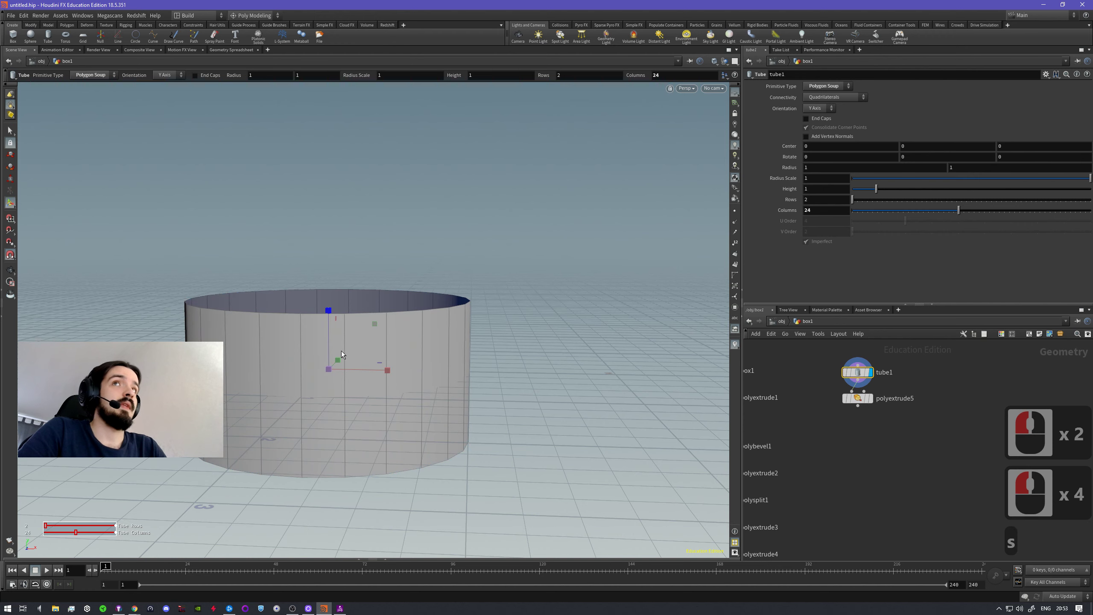
left_click(10, 132)
left_click(312, 357, "shift")
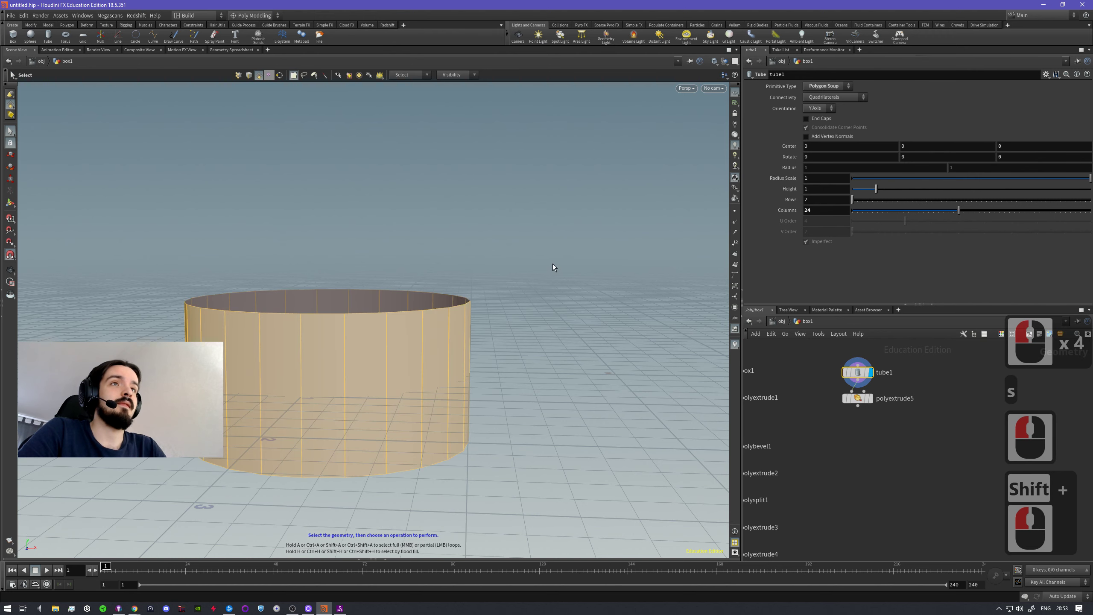
key("Return")
- Go back to the tube's PolyExtrude node and check its extrusion mode options
double_click(861, 400)
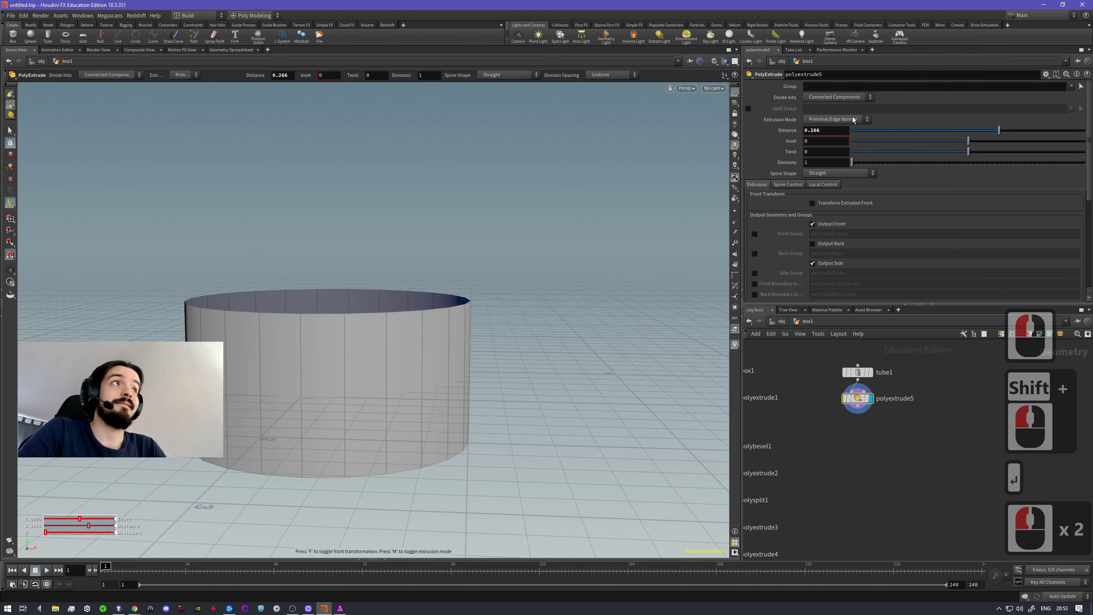
left_click(854, 120)
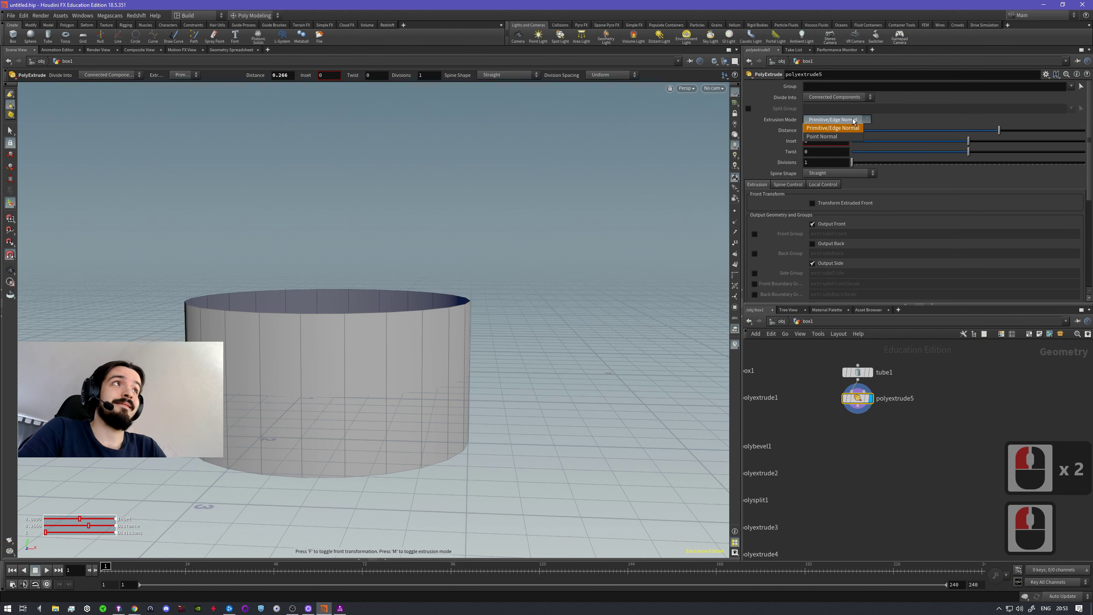
left_click(853, 121)
- Delete the tube node together with the PolyExtrude node connected to it
left_click_drag(390, 347, 444, 344, "alt")
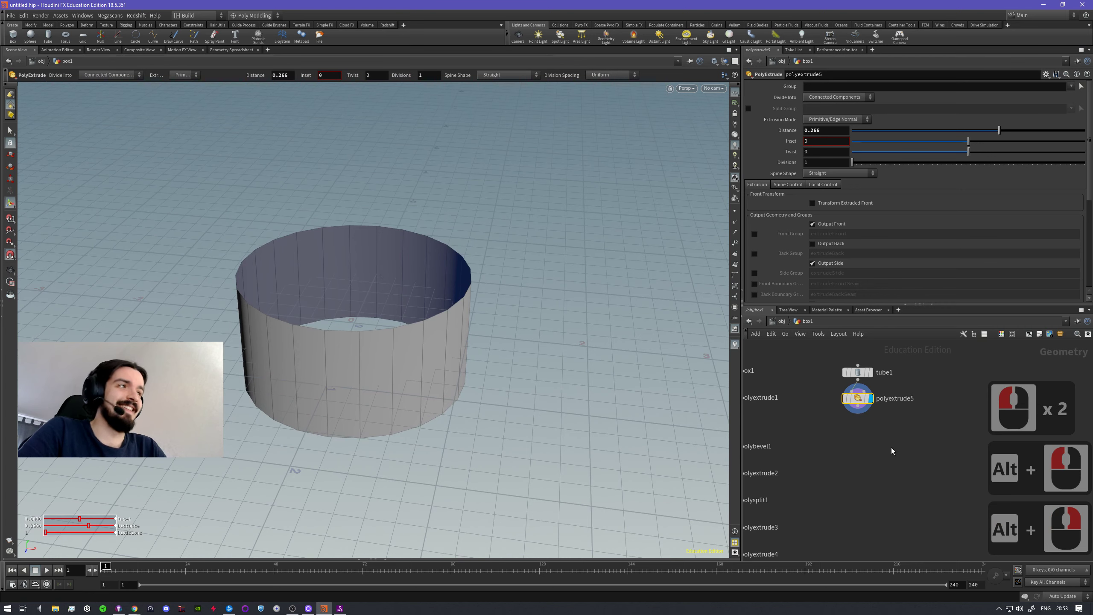
left_click_drag(893, 451, 833, 357)
key("Delete")
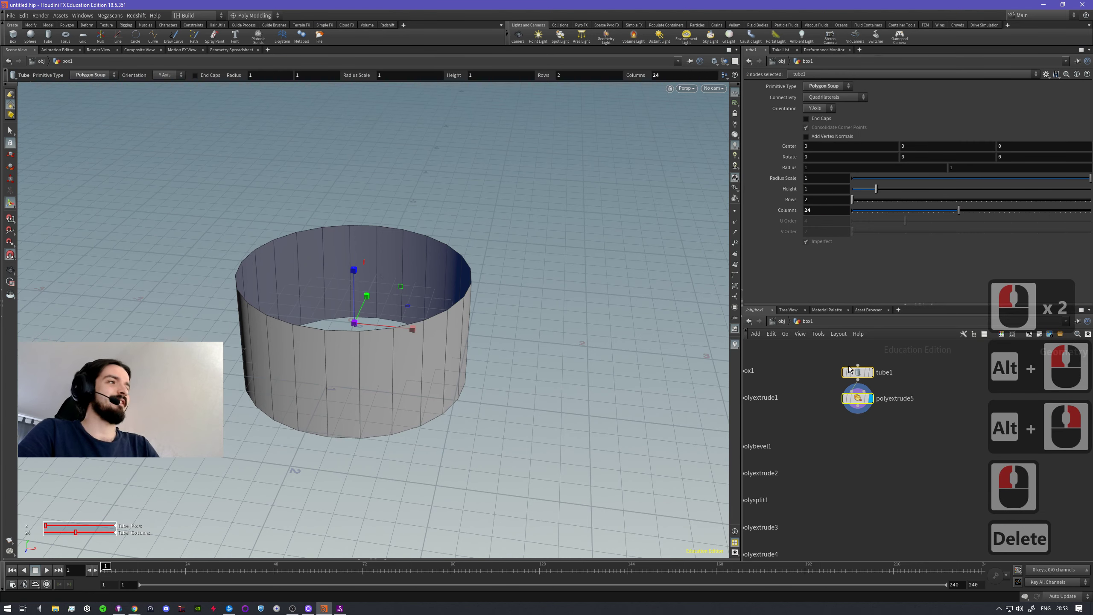
- Add a fresh Tube node beside the box's node chain and set it as the displayed node
key("s")
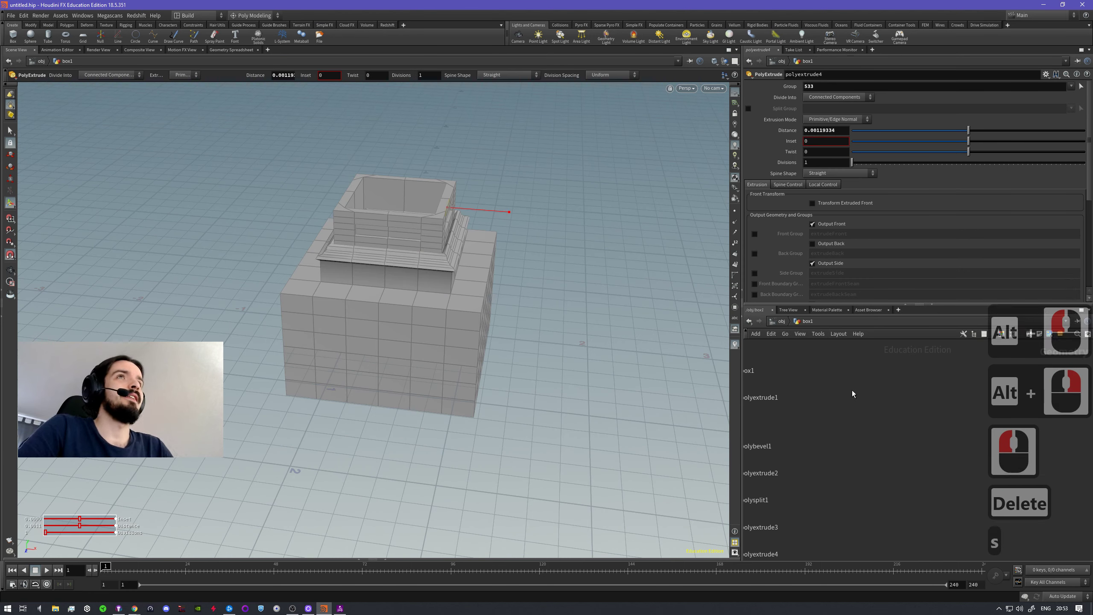
left_click(853, 388)
key("Tab")
type("tu")
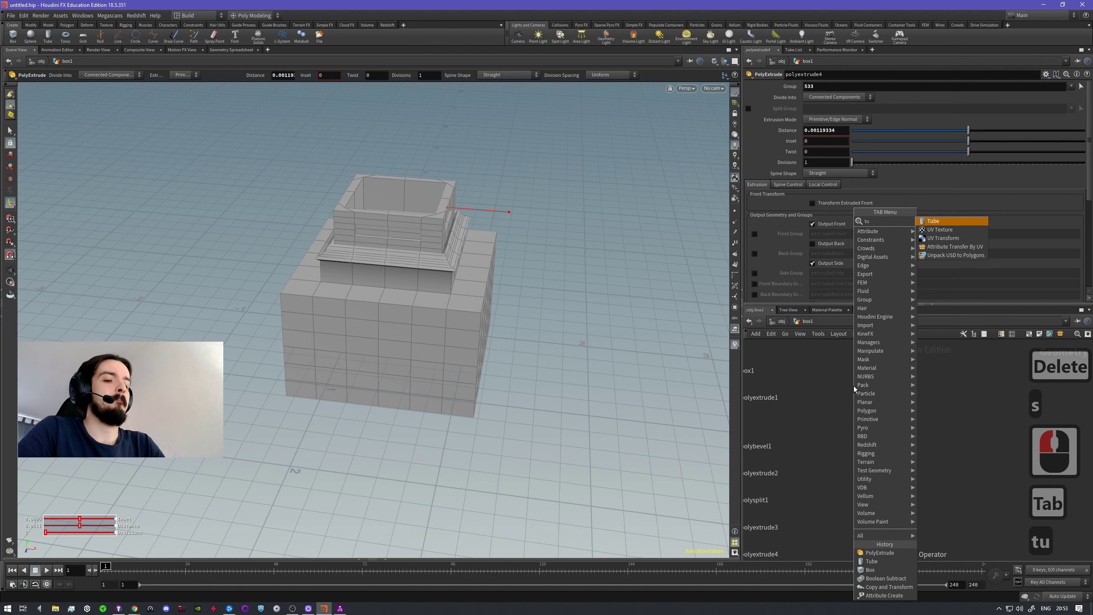
type("be")
key("Return")
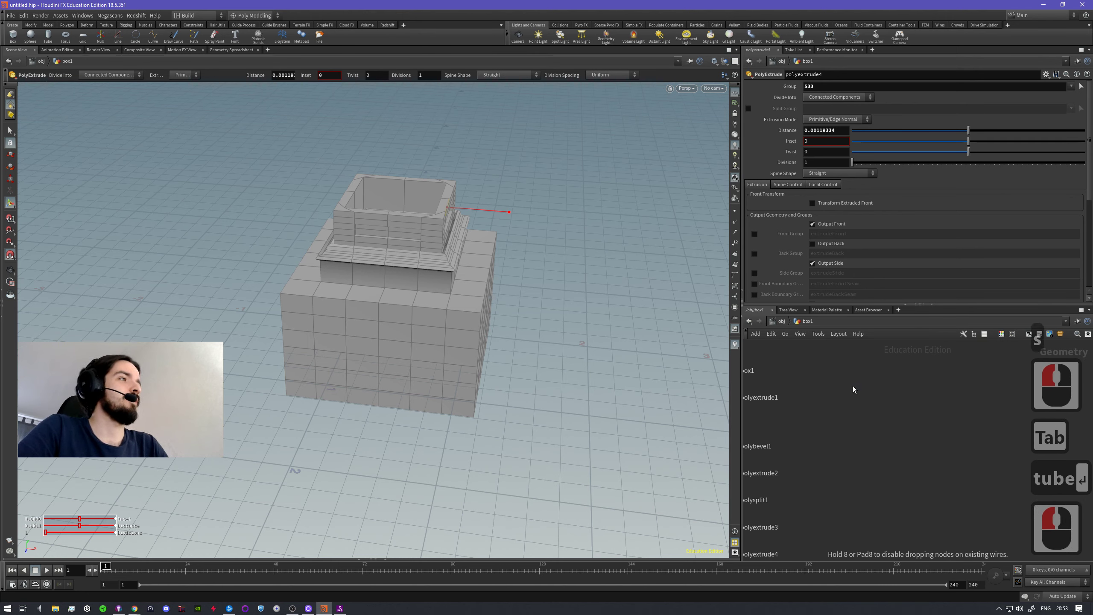
left_click(853, 397)
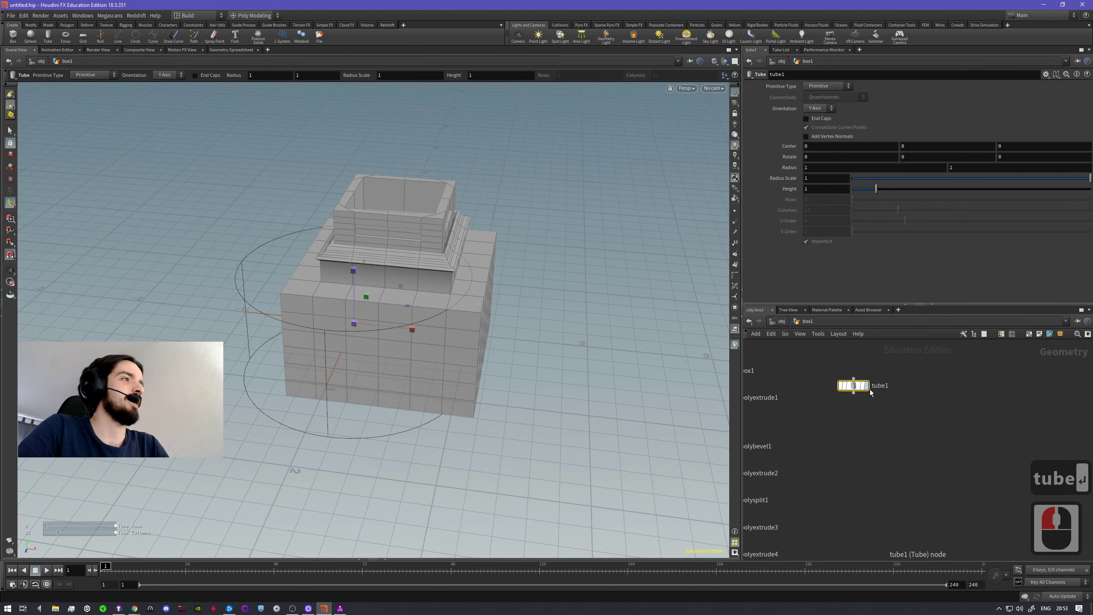
left_click(868, 389)
left_click_drag(855, 389, 859, 376)
left_click(867, 423)
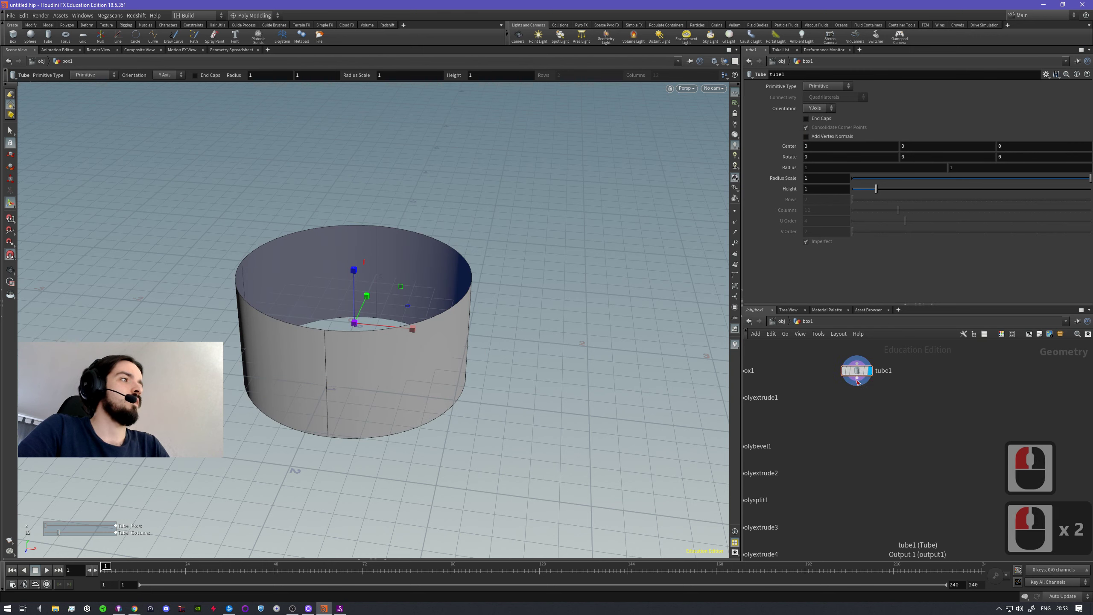
- Set the tube's primitive type to Polygon with 20 columns and switch to geometry selection
left_click(842, 88)
left_click(829, 106)
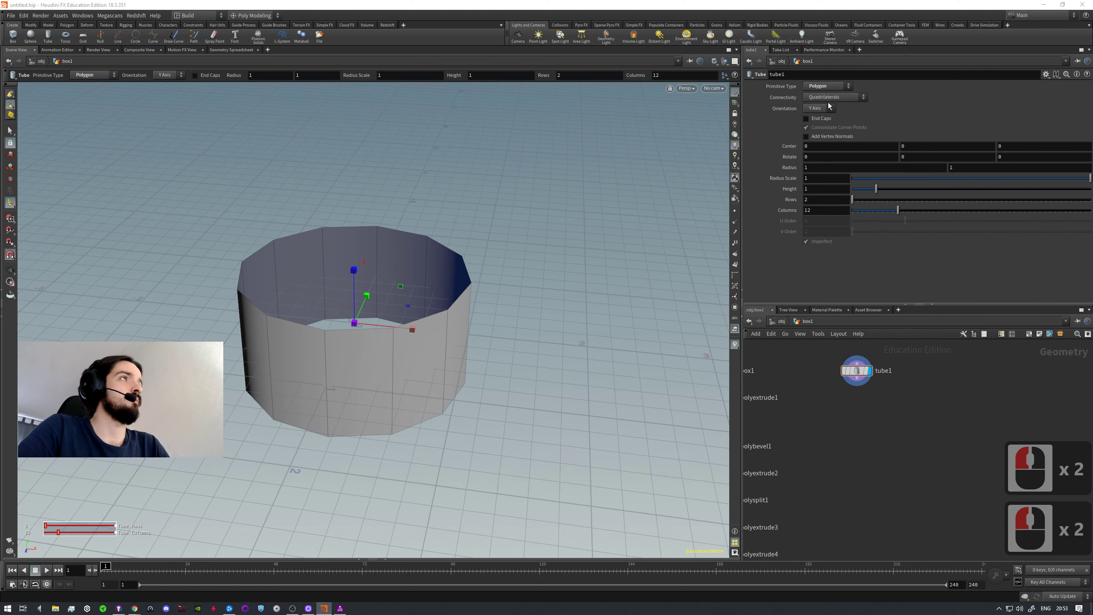
left_click_drag(919, 210, 939, 210)
key("s")
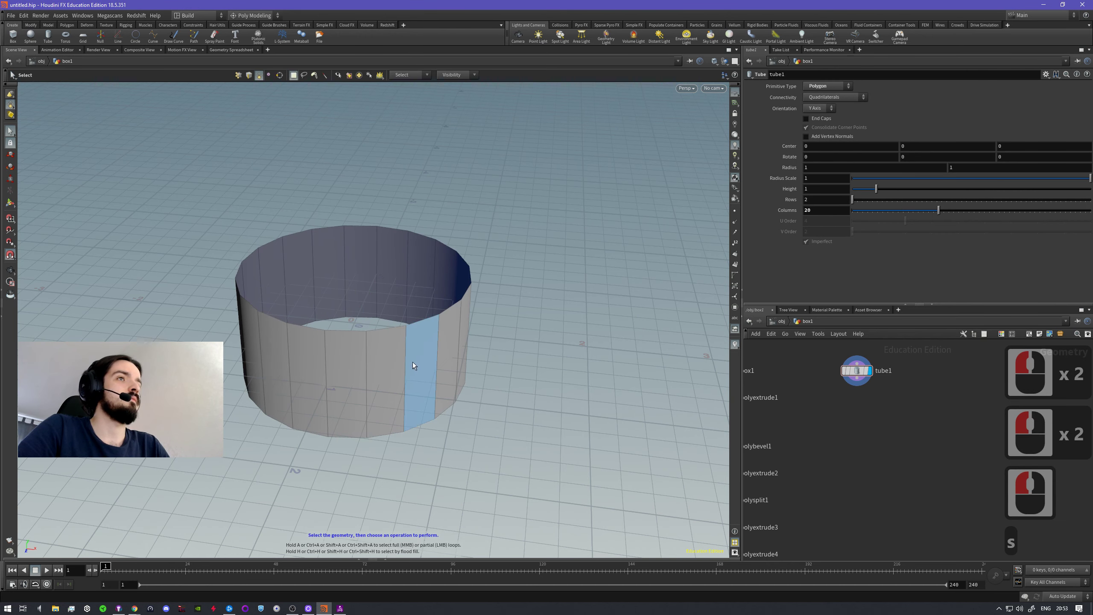
- Switch the tube's primitive type to Polygon Soup and back to Polygon to compare how its faces select
left_click(818, 86)
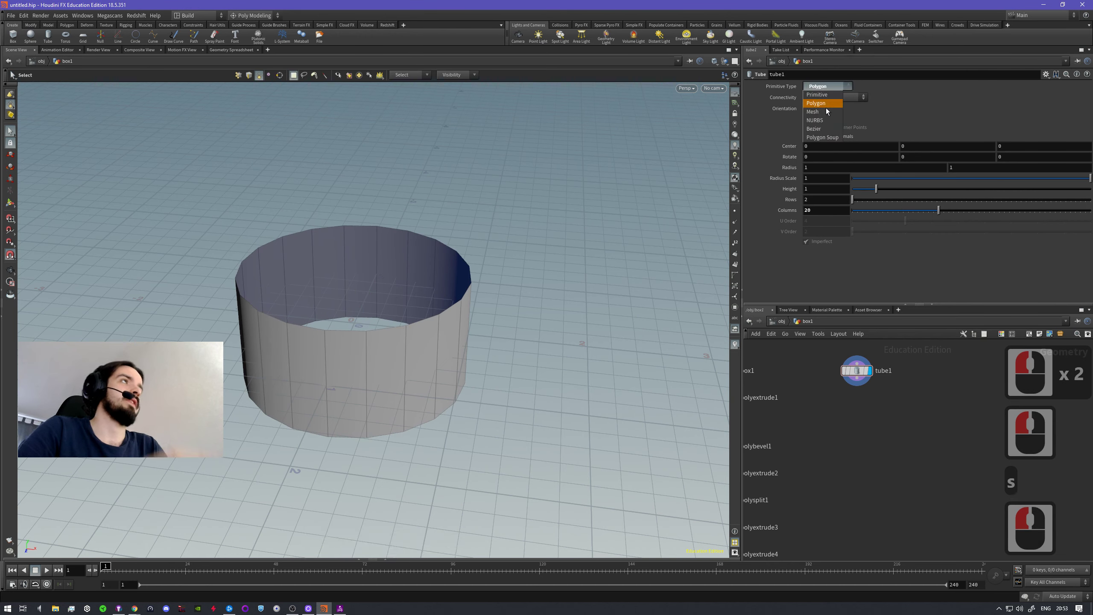
left_click(823, 138)
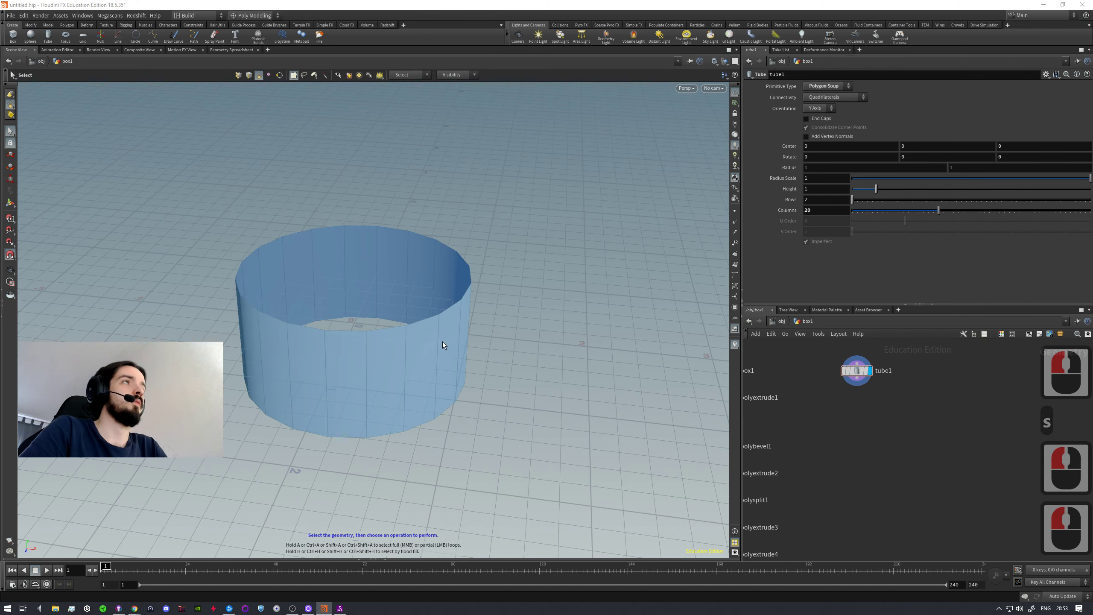
left_click(825, 87)
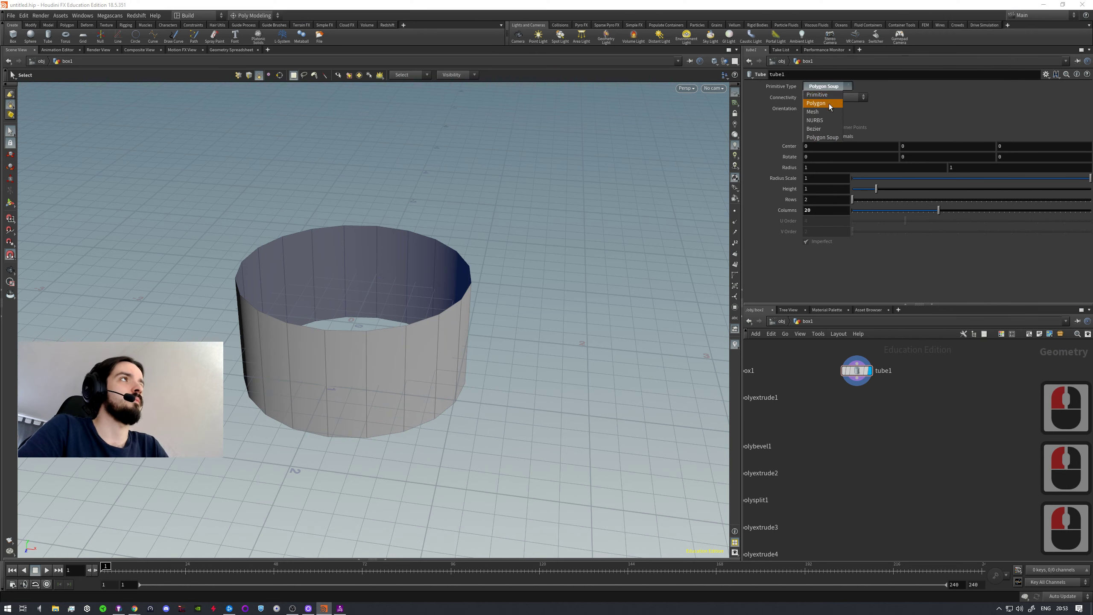
left_click(815, 103)
- Select the complete loop of side faces around the tube
left_click_drag(496, 361, 373, 373, "alt")
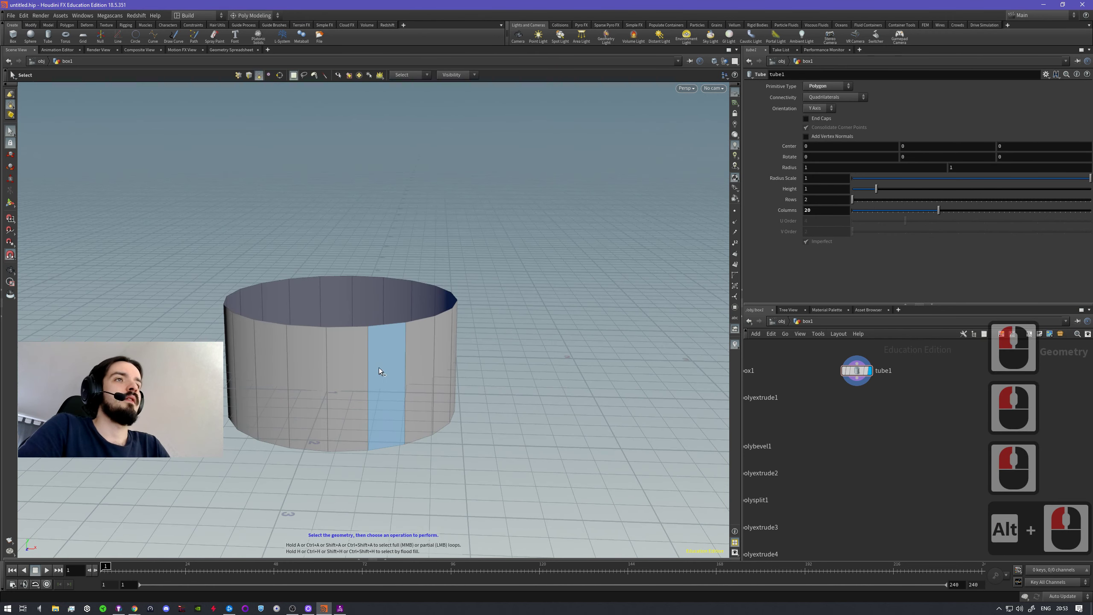
left_click(380, 367, "shift")
double_click(423, 361, "shift")
left_click_drag(524, 328, 494, 344, "alt")
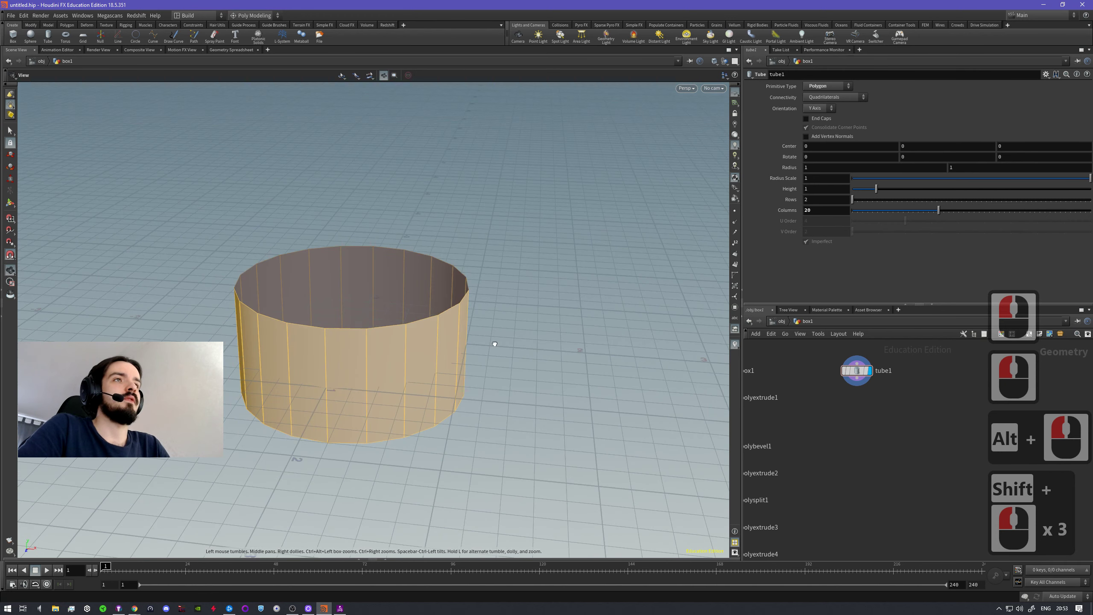
- PolyExtrude the selected tube faces outward by about 0.658 and turn on Output Back to close the inner wall
key("c")
left_click(546, 343)
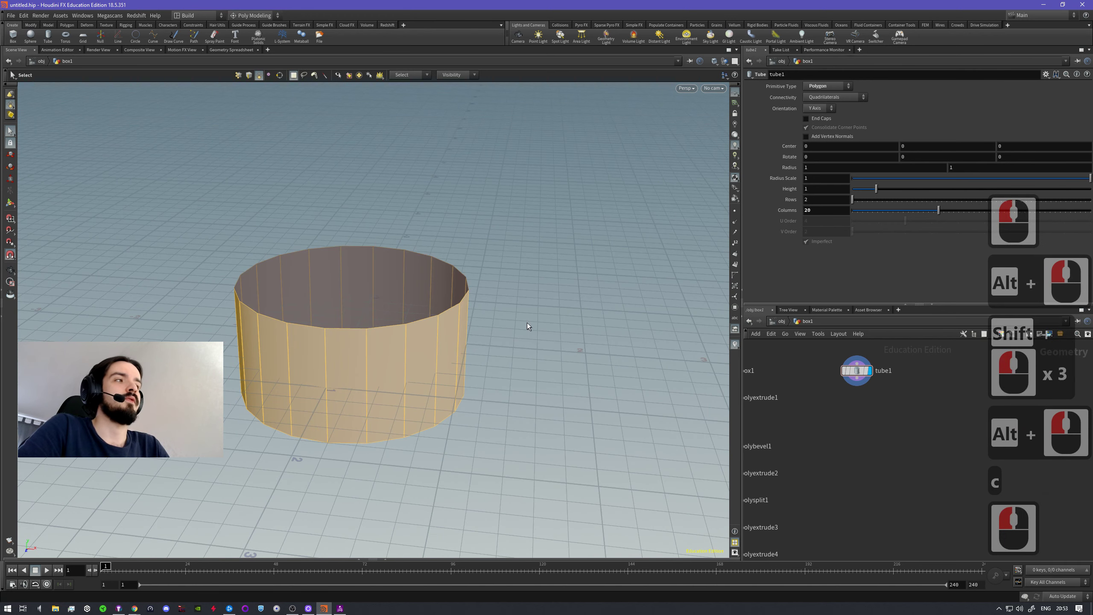
left_click_drag(528, 338, 557, 276)
mouse_move(617, 232)
left_mouse_down("alt")
mouse_move(534, 161)
mouse_move(551, 161)
mouse_move(610, 219)
left_mouse_up("alt")
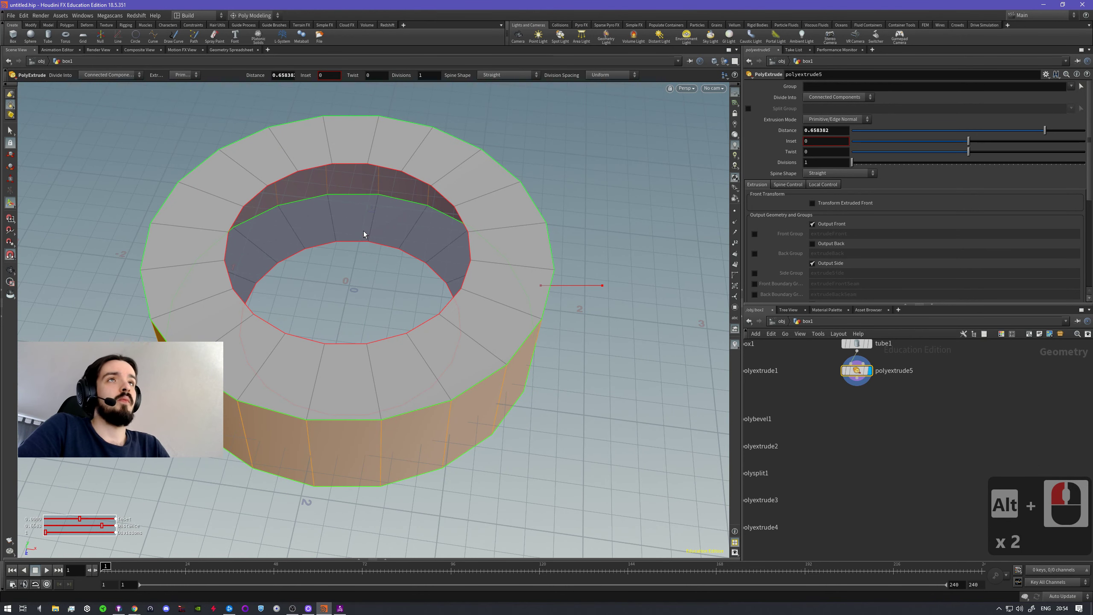
left_click(813, 244)
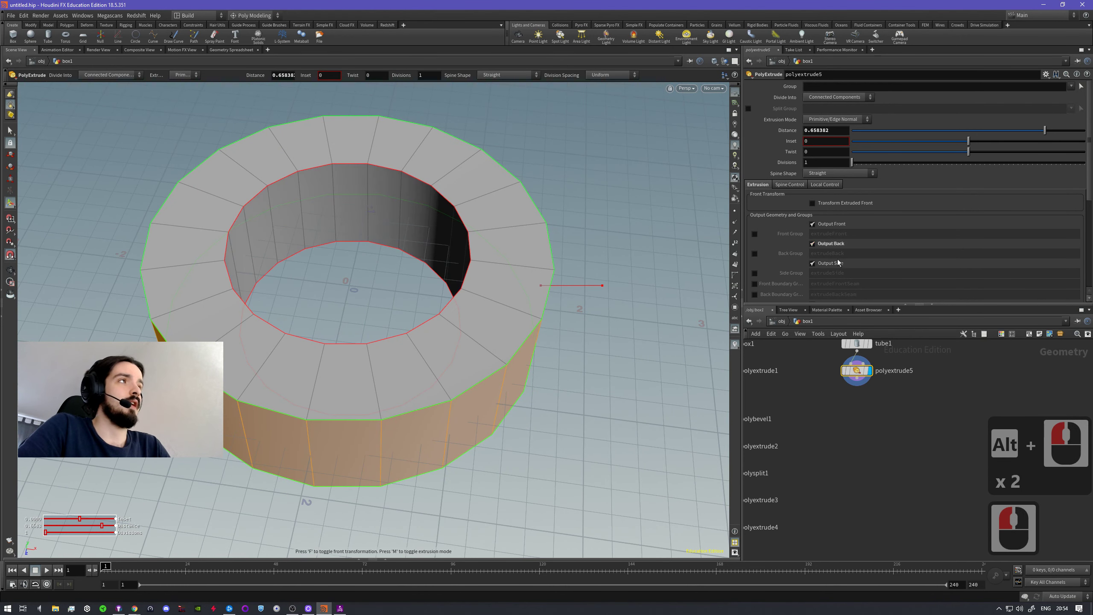
key("Escape")
left_click_drag(646, 274, 542, 195)
key("Return")
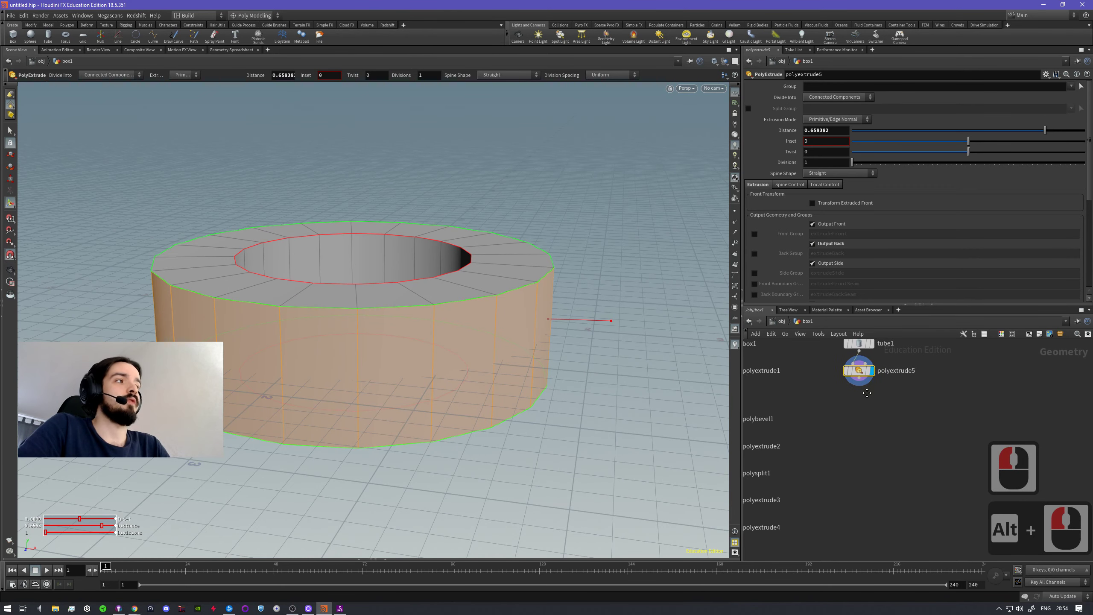
- Shrink the original tube to a radius scale of 0.254 and a height of 0.07
middle_click_drag(845, 338, 855, 369)
left_click(868, 377)
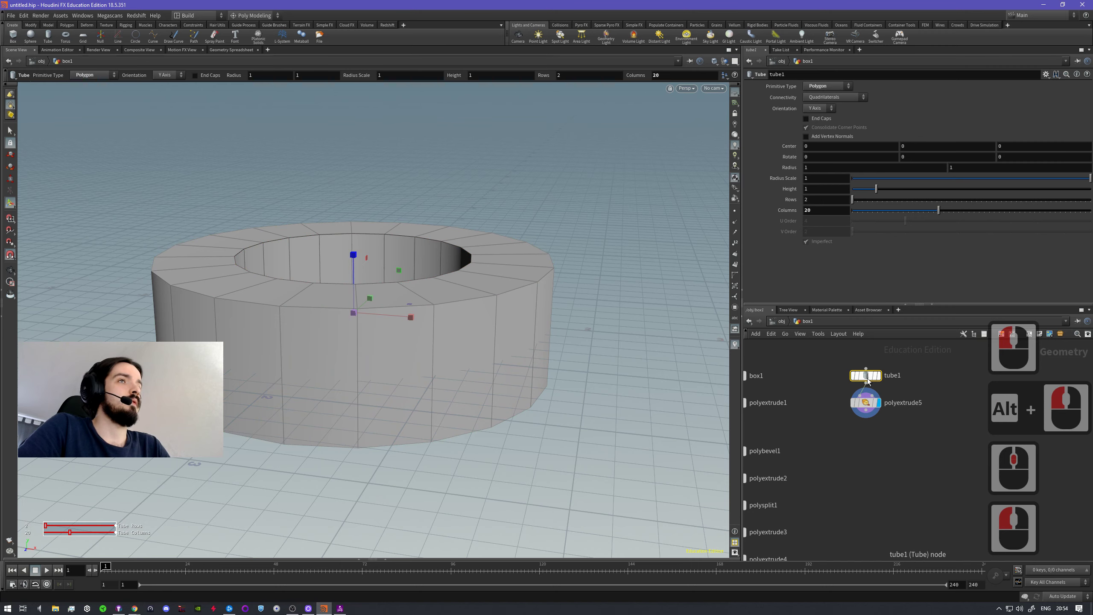
right_click_drag(469, 287, 566, 249, "alt")
left_click_drag(566, 249, 525, 267, "alt")
right_click_drag(525, 267, 456, 252, "alt")
key("Return")
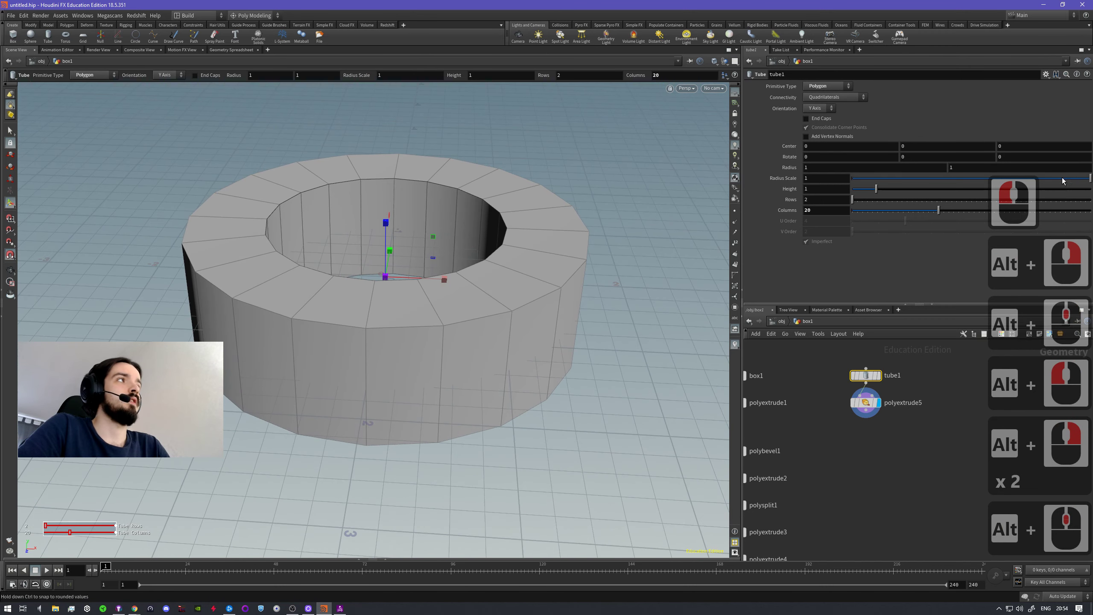
left_click_drag(1079, 182, 854, 194)
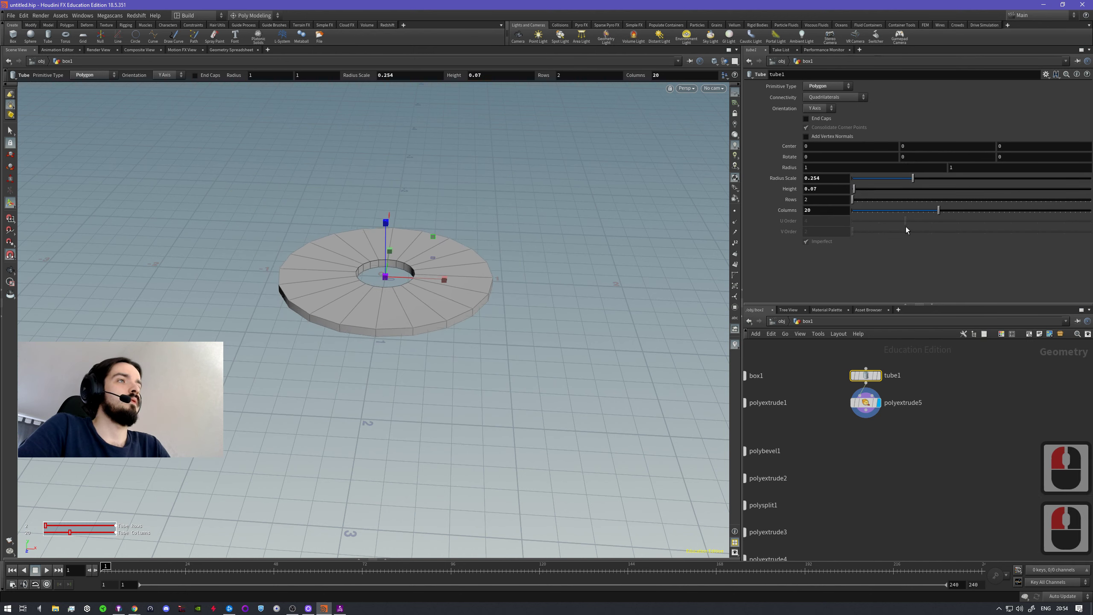
- Reduce the ring's PolyExtrude distance to 0.138
left_click(868, 404)
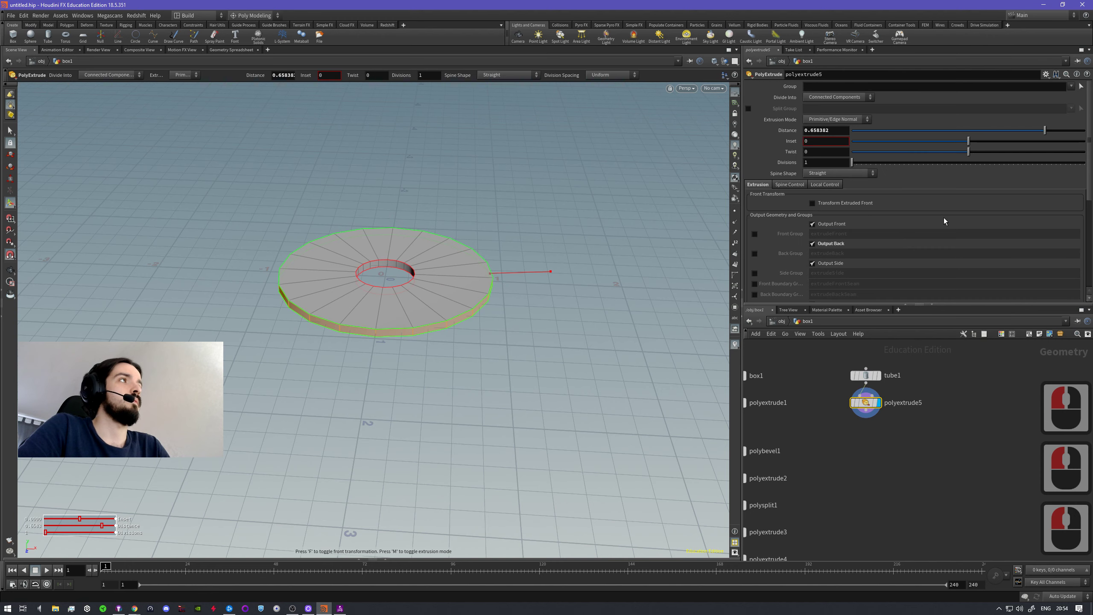
left_click_drag(968, 131, 985, 133)
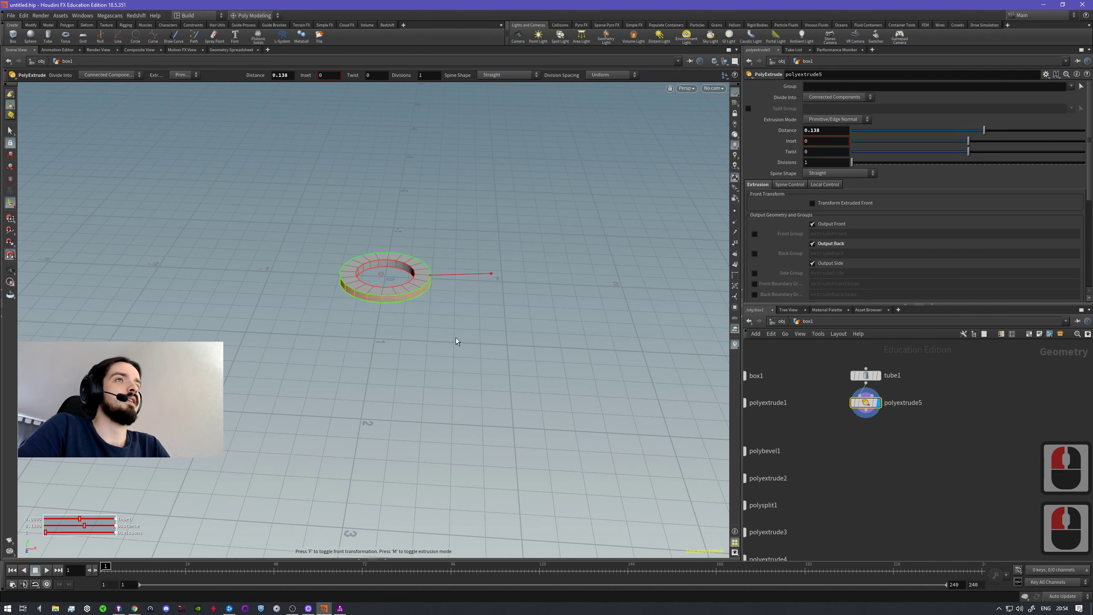
left_click_drag(456, 342, 439, 312, "alt")
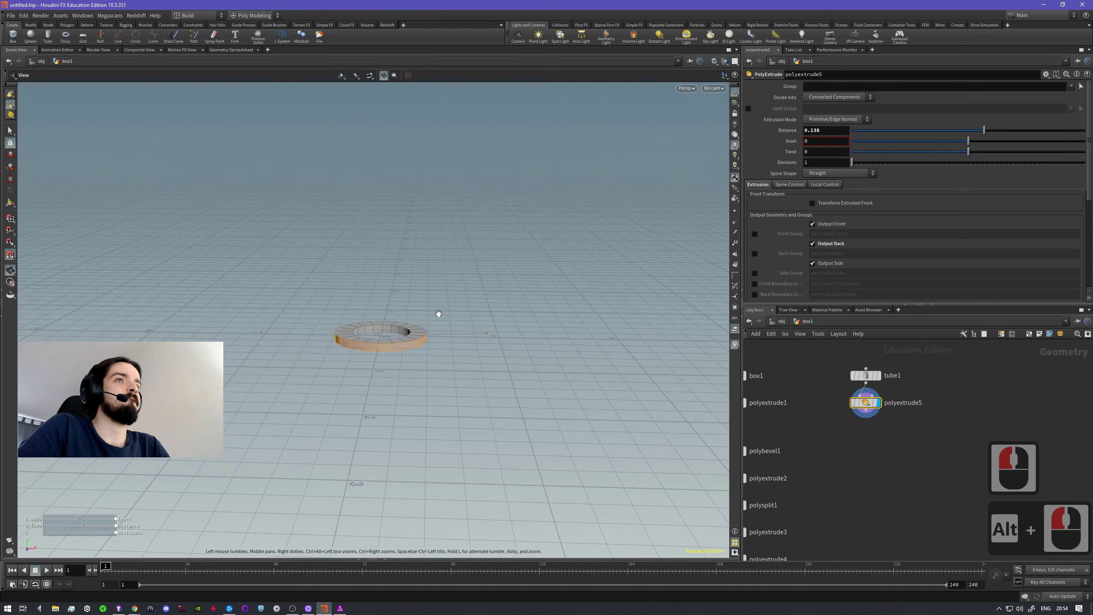
double_click(866, 404)
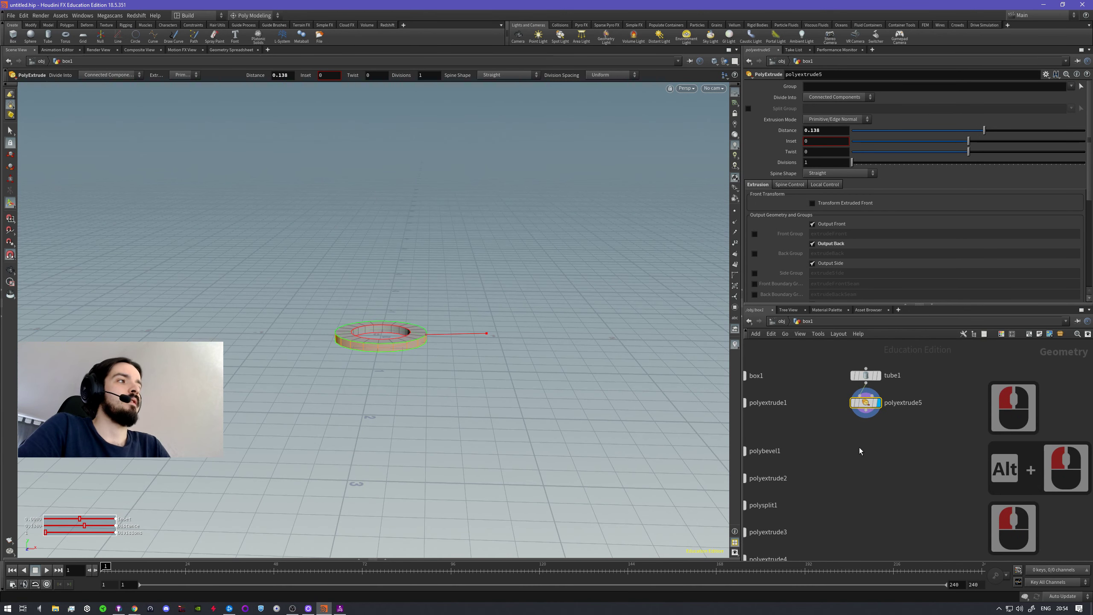
- Add a Copy and Transform node below the ring's PolyExtrude node, connected to it and displayed
left_click(866, 416)
key("Tab")
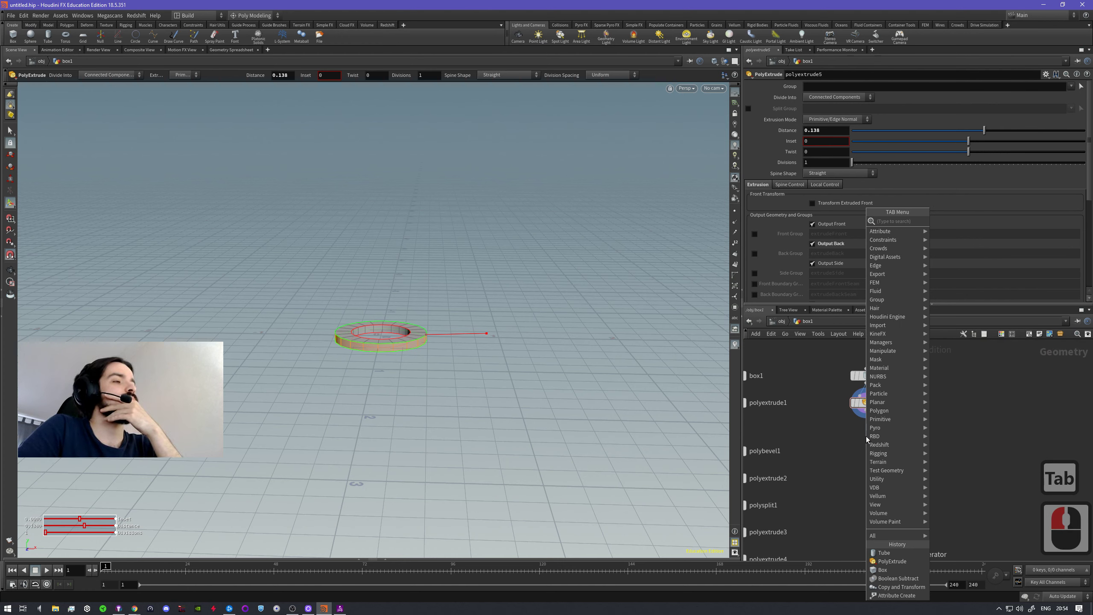
type("co")
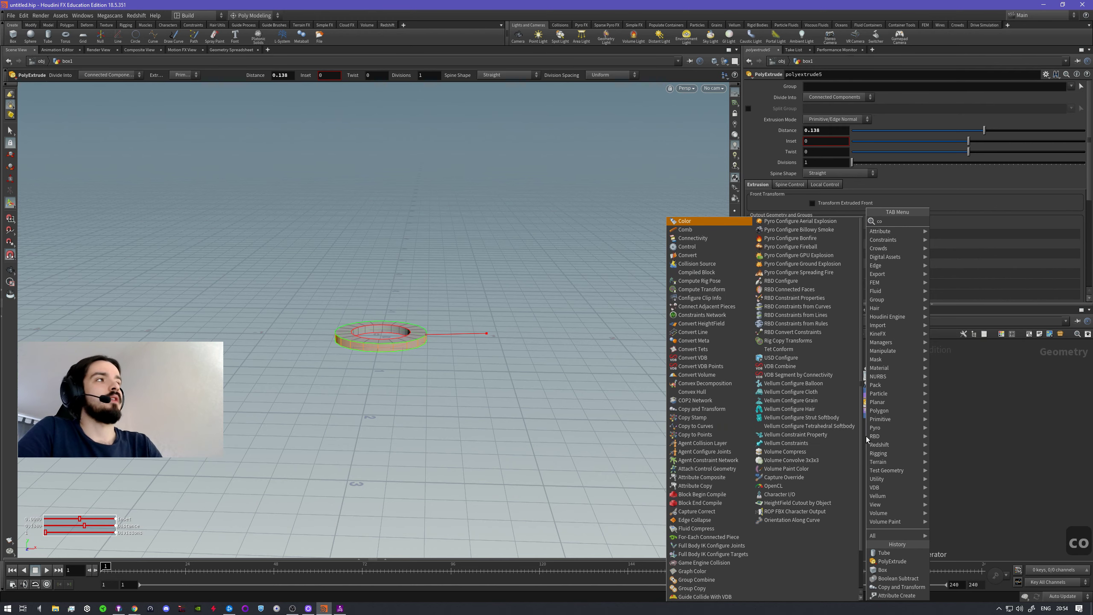
type("py")
key("Return")
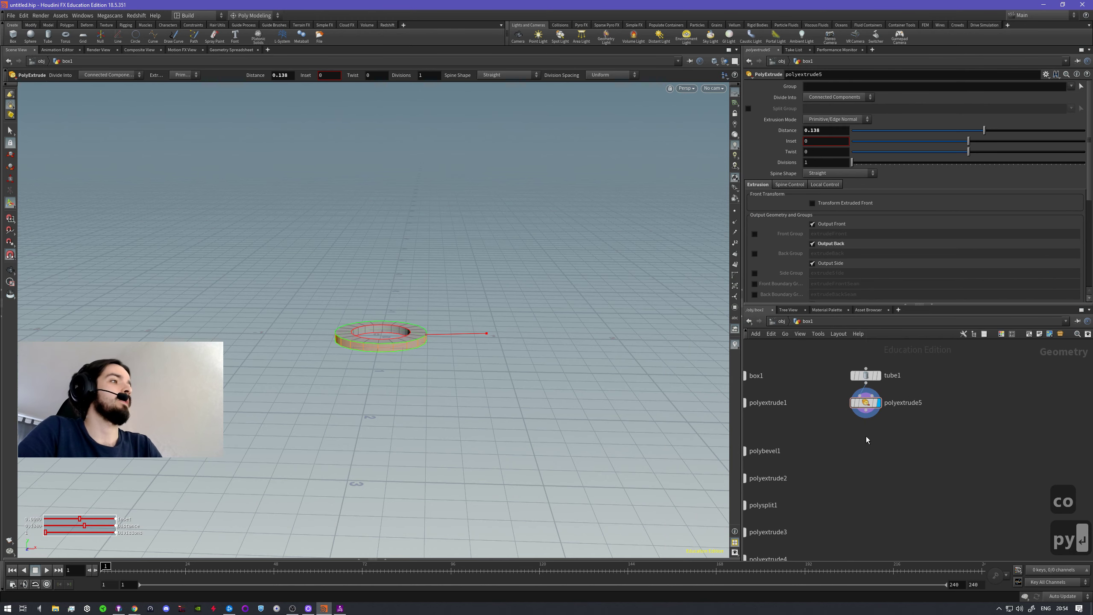
left_click(867, 437)
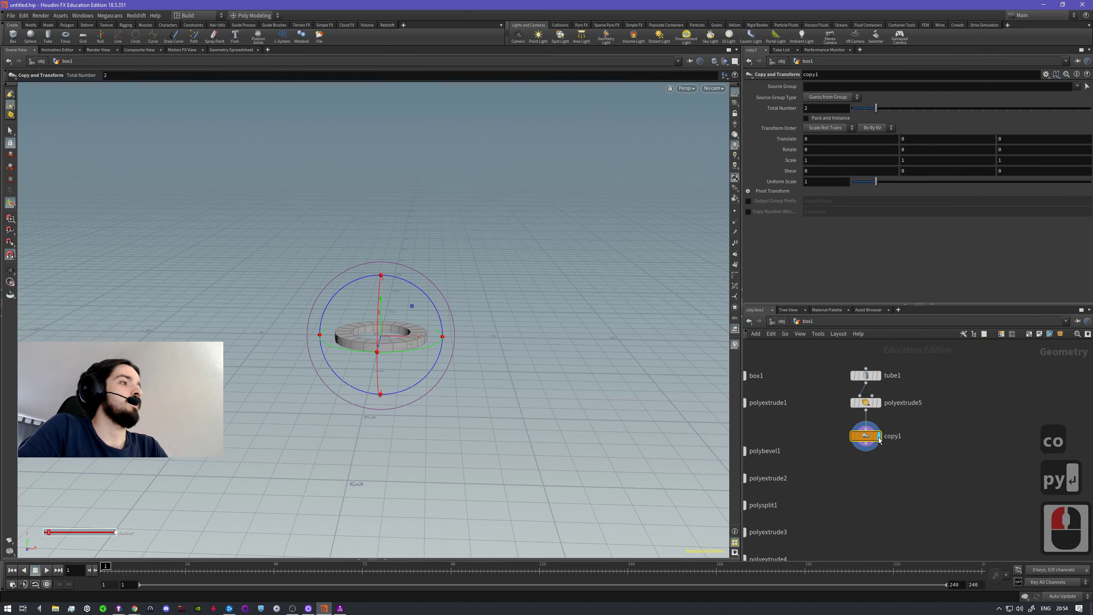
left_click(868, 439)
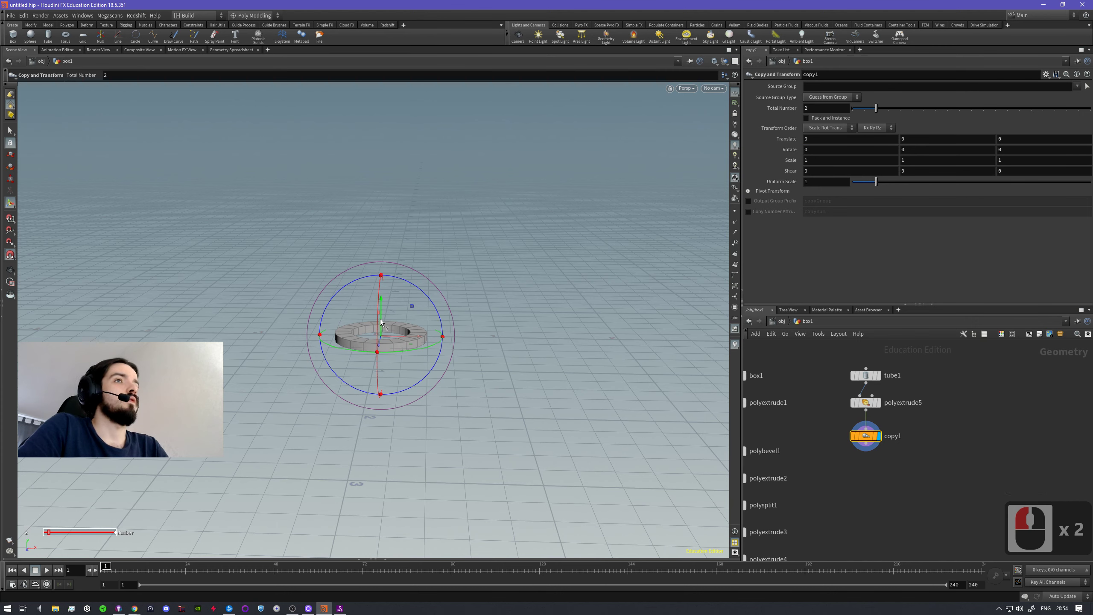
- Offset the ring copy vertically with a Y translate of 0.2
left_click_drag(381, 322, 388, 294)
left_click(945, 142)
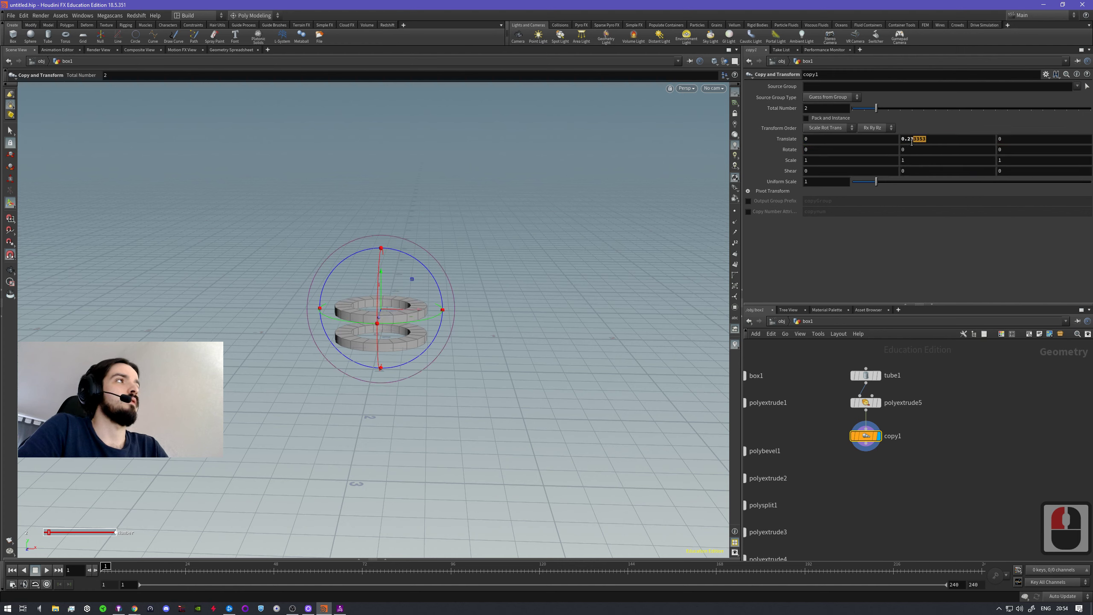
left_click_drag(912, 142, 910, 143)
key("BackSpace")
key("Return")
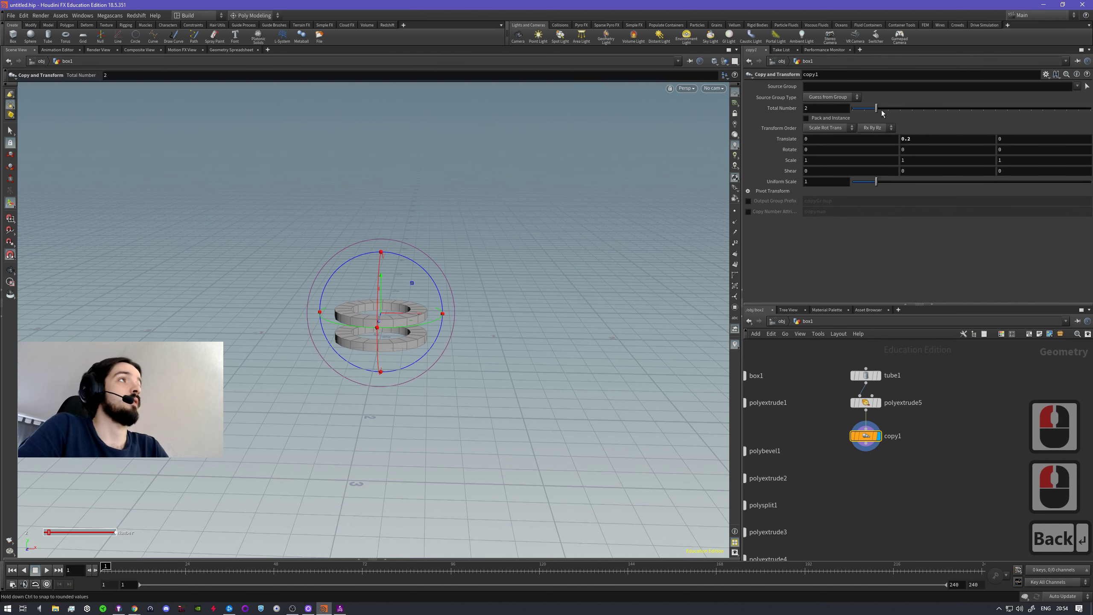
- Set the total number of ring copies to 7 and inspect the stack from several angles
left_click_drag(876, 112, 935, 114)
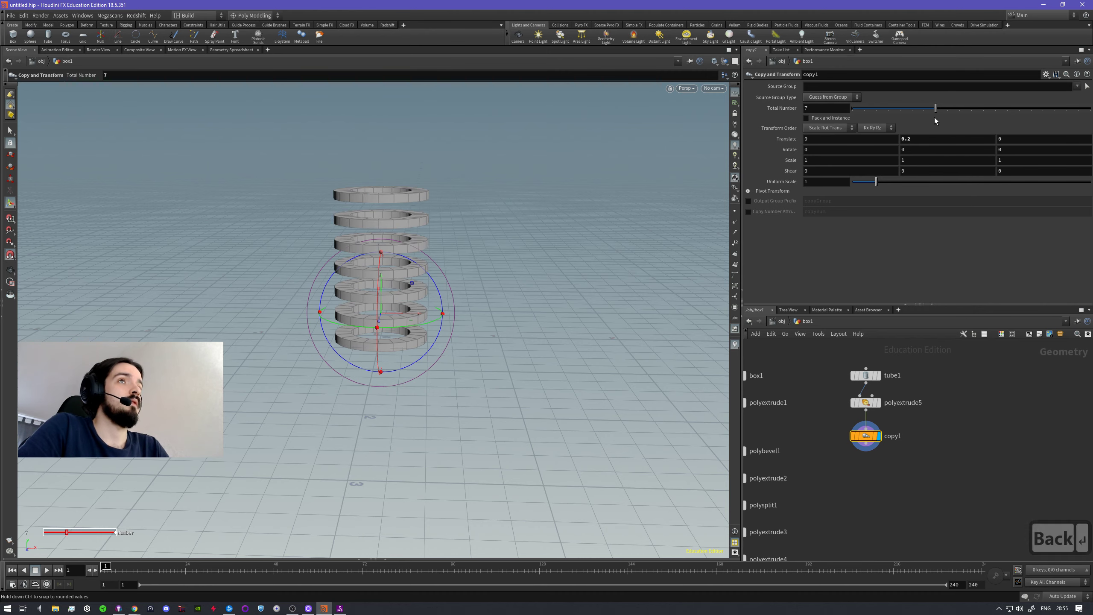
key("Escape")
left_click_drag(471, 237, 566, 219)
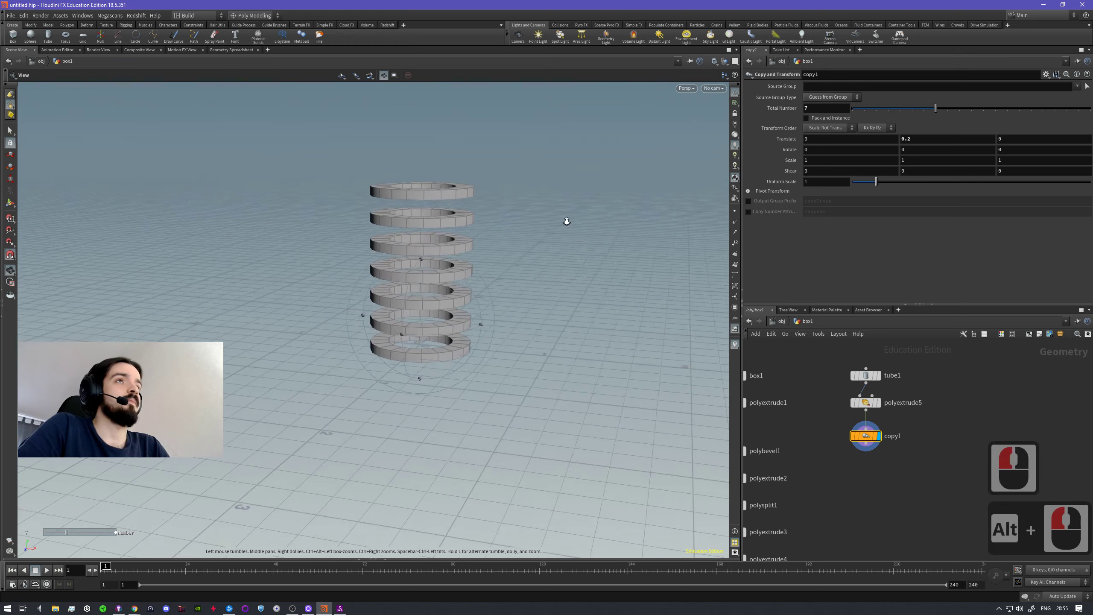
right_click_drag(566, 220, 521, 227, "alt")
middle_click_drag(493, 270, 500, 291, "alt")
left_click_drag(449, 377, 447, 348, "alt")
key("Return")
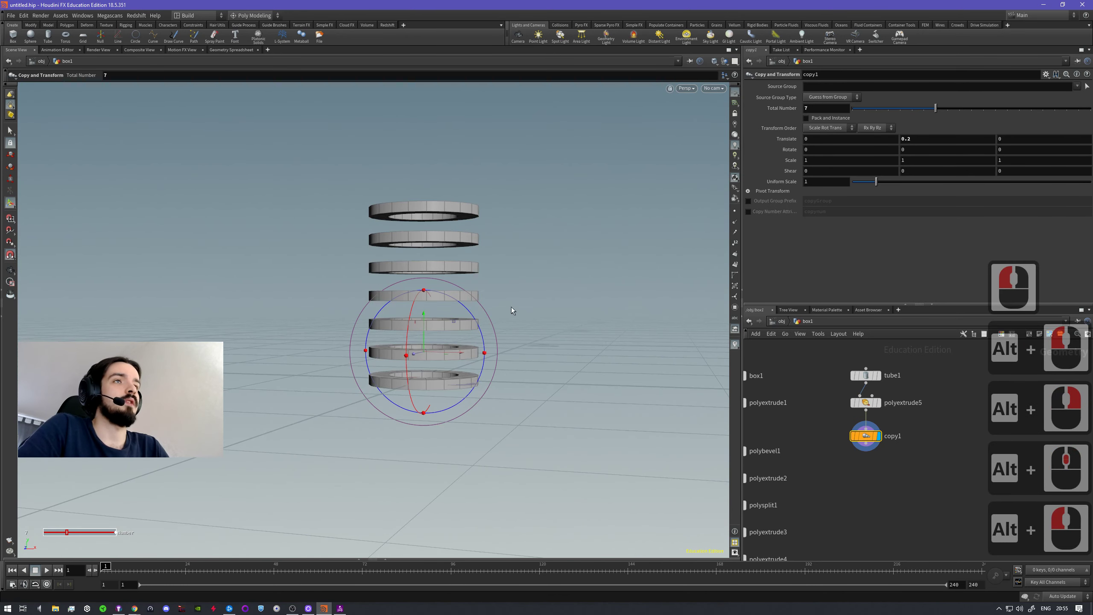
left_click_drag(511, 310, 518, 334, "alt")
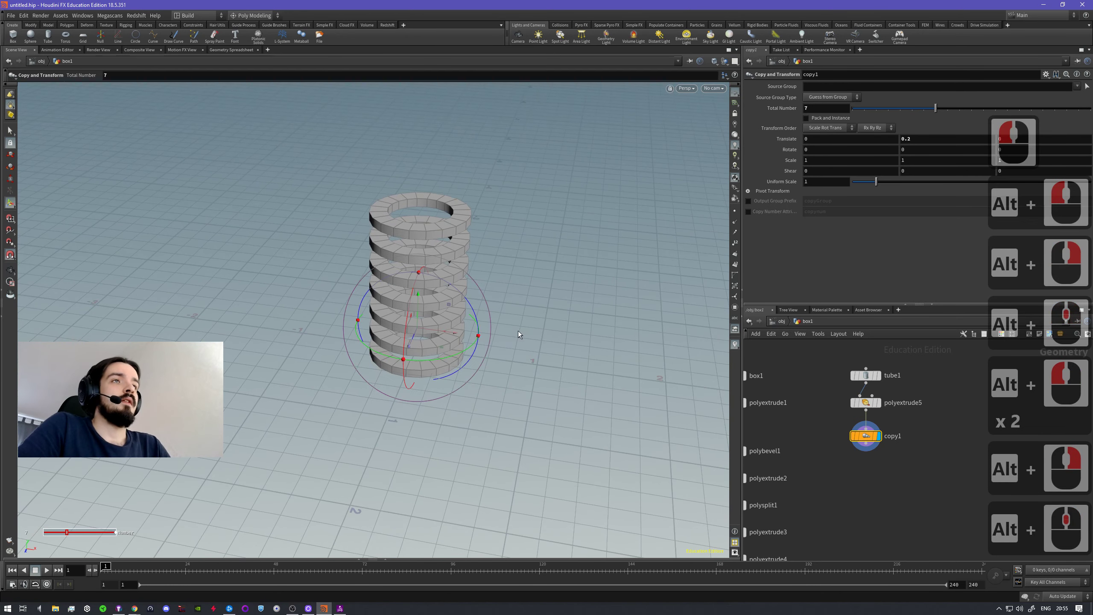
- Duplicate the tube node beside its node chain and display the duplicate
middle_click_drag(884, 466, 844, 474)
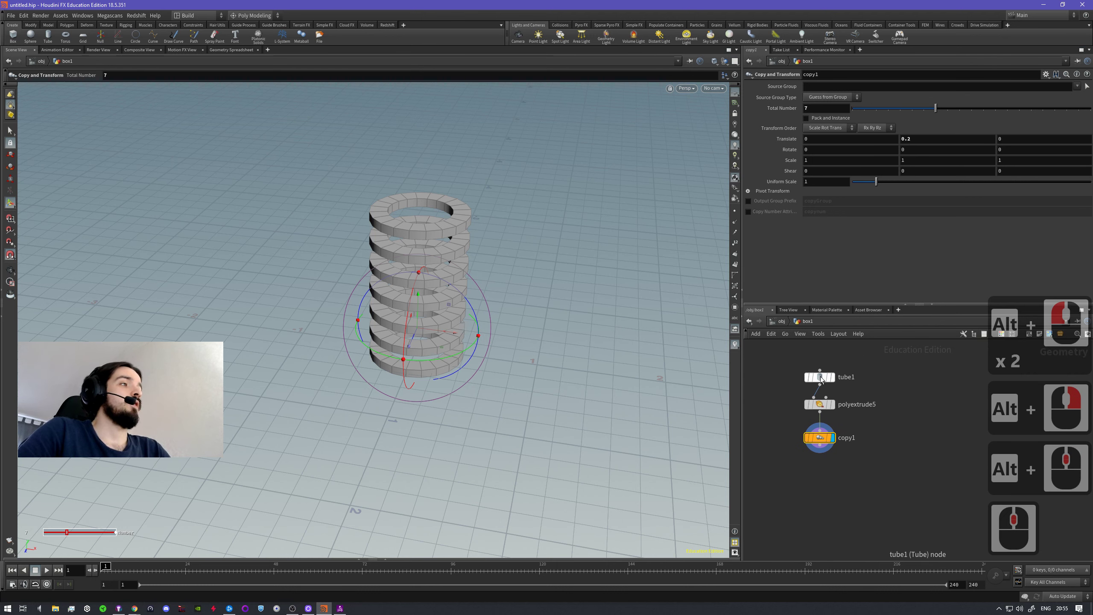
left_click_drag(820, 376, 895, 378, "alt")
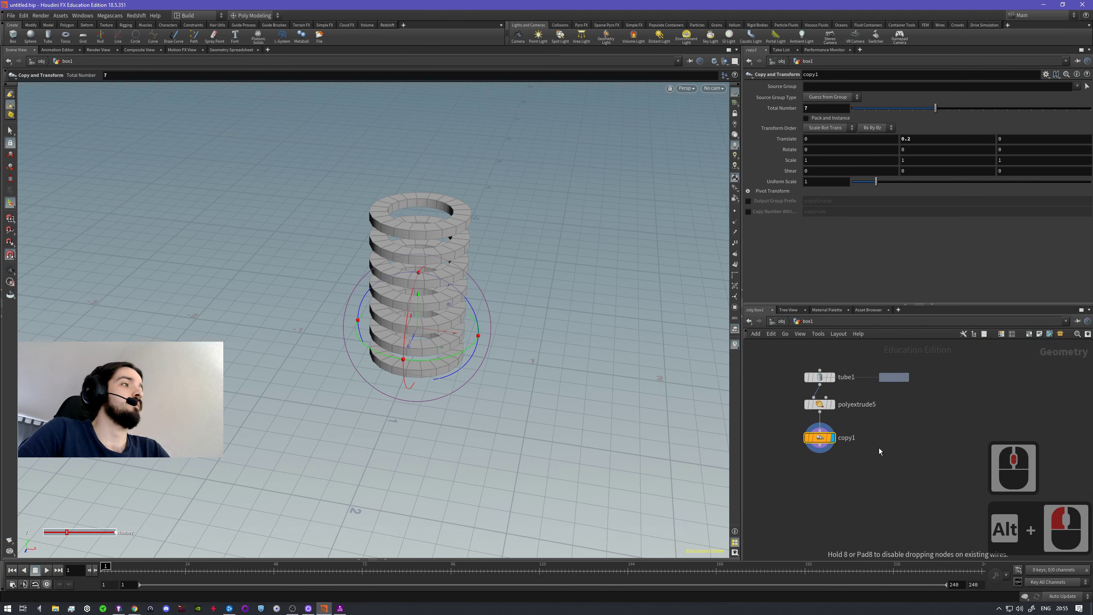
left_click_drag(820, 378, 902, 385, "alt")
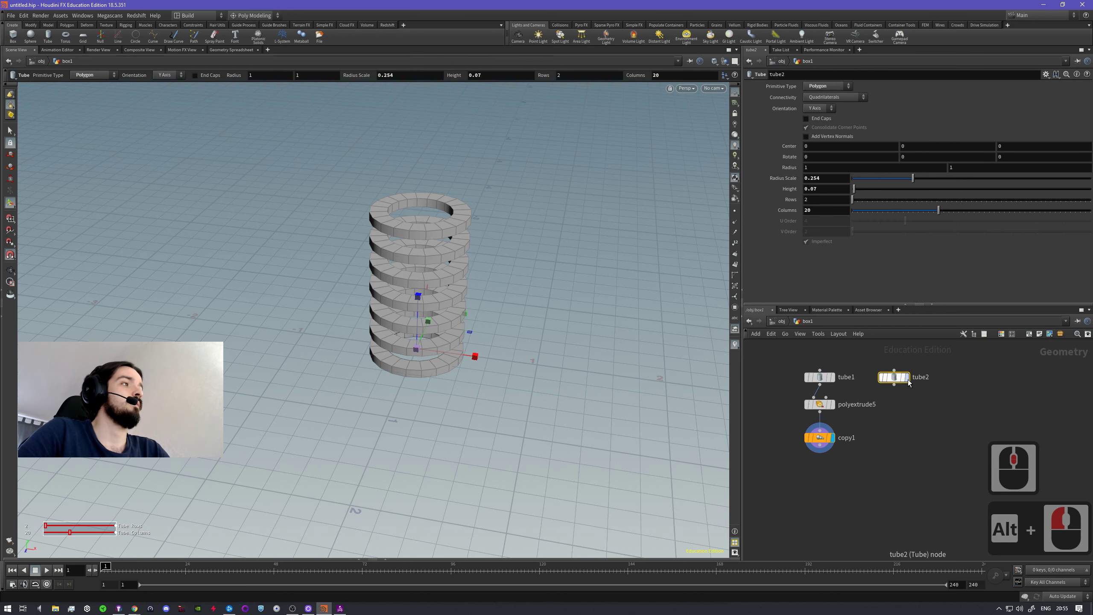
double_click(908, 379)
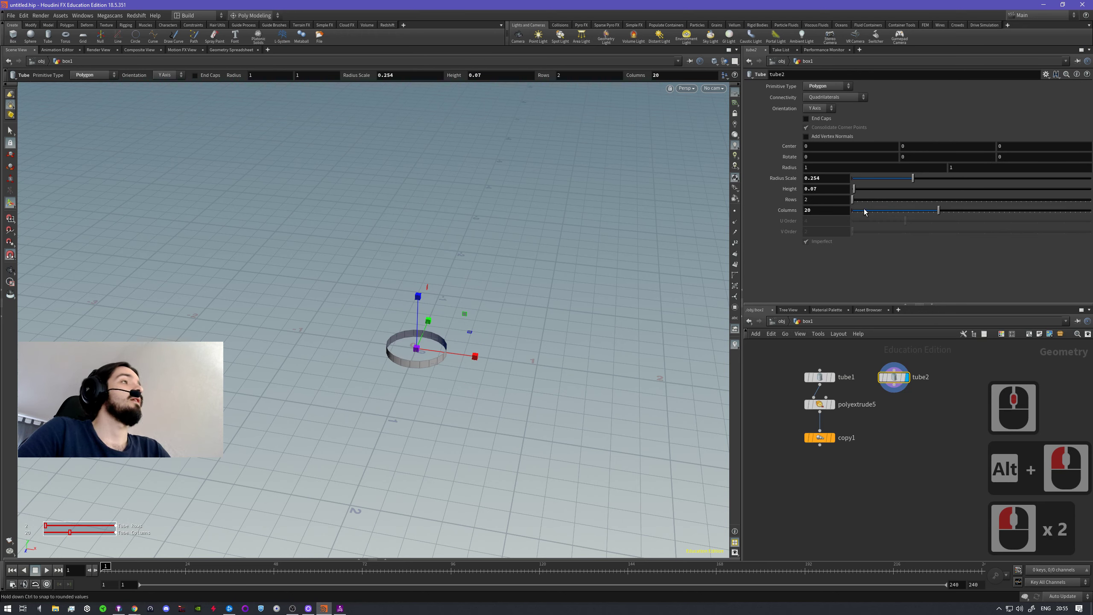
- Turn on End Caps for the duplicated tube and set its height to 4.86 with 25 rows
left_click(820, 120)
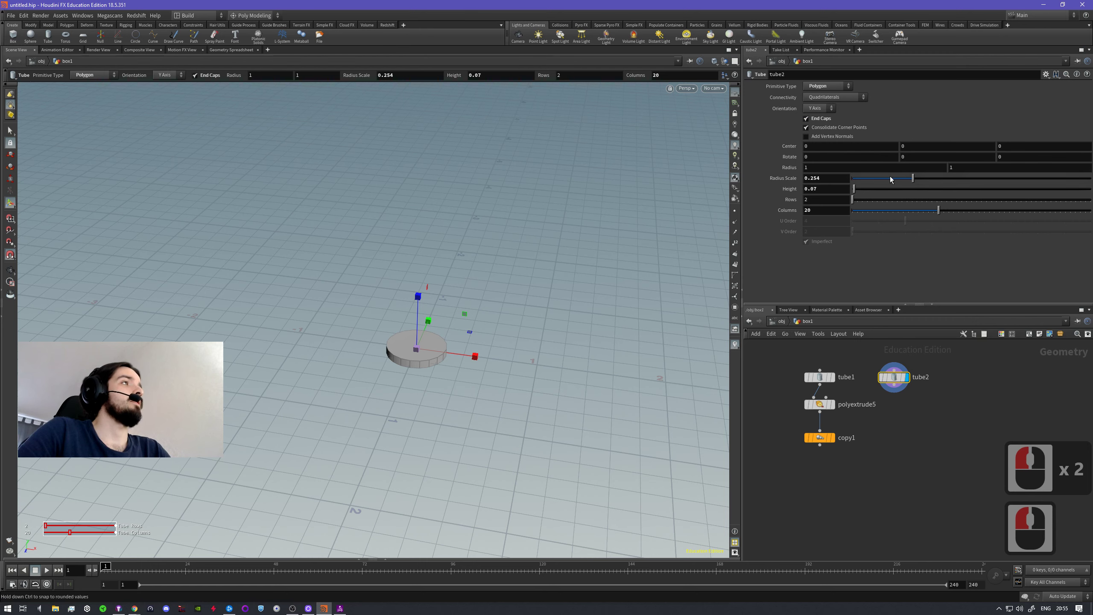
left_click_drag(854, 189, 967, 203)
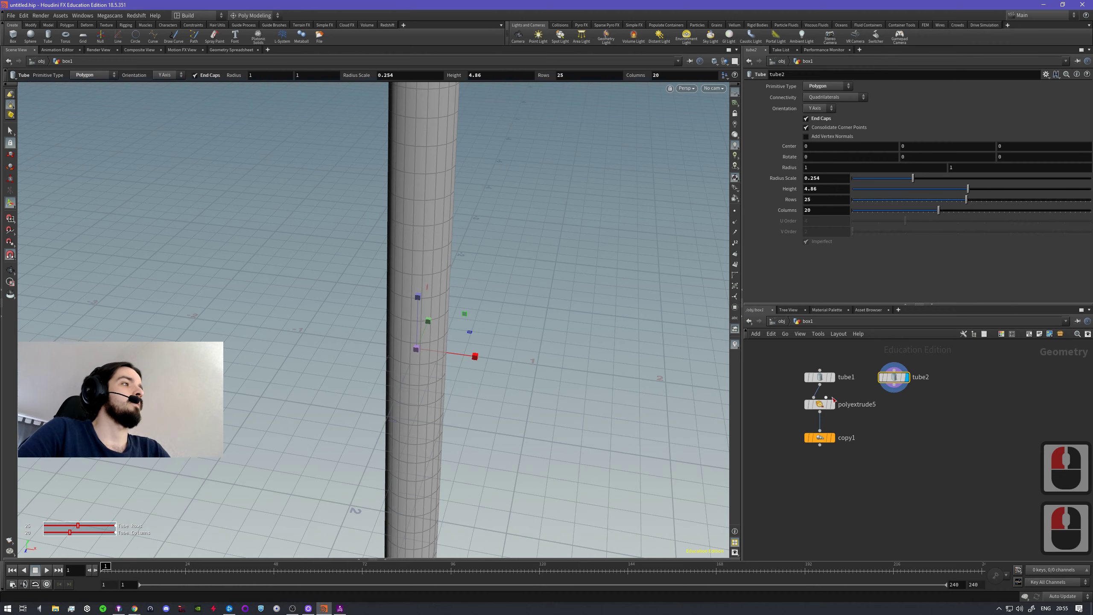
- Template the Copy and Transform node so the ring stack shows as wireframe, and display the duplicated tube
left_click(833, 439)
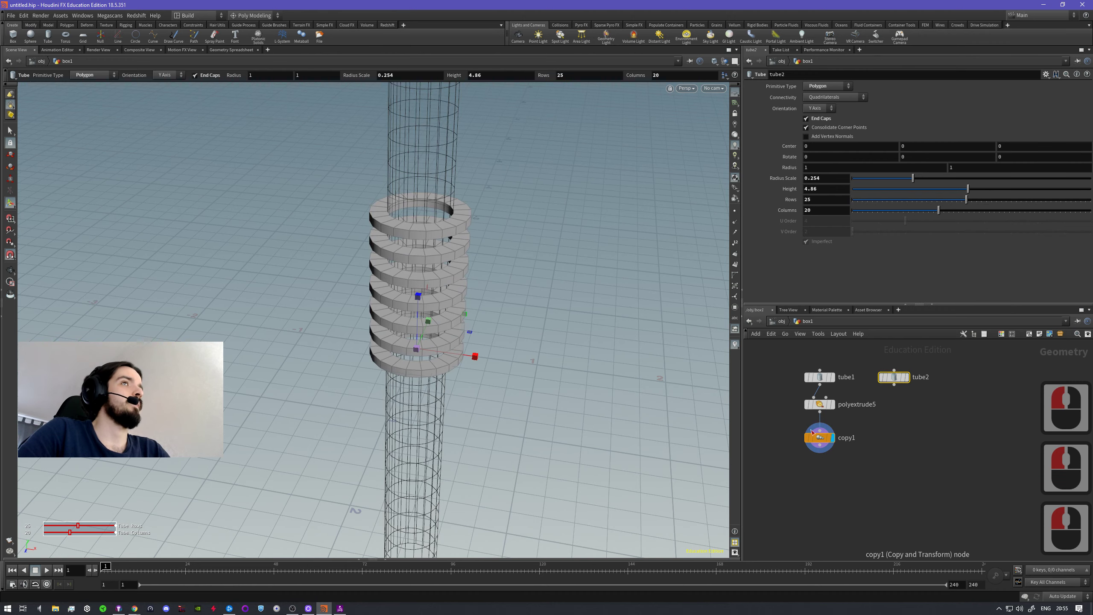
left_click_drag(439, 239, 452, 310, "alt")
right_click_drag(439, 226, 491, 264, "alt")
left_click_drag(491, 263, 491, 239, "alt")
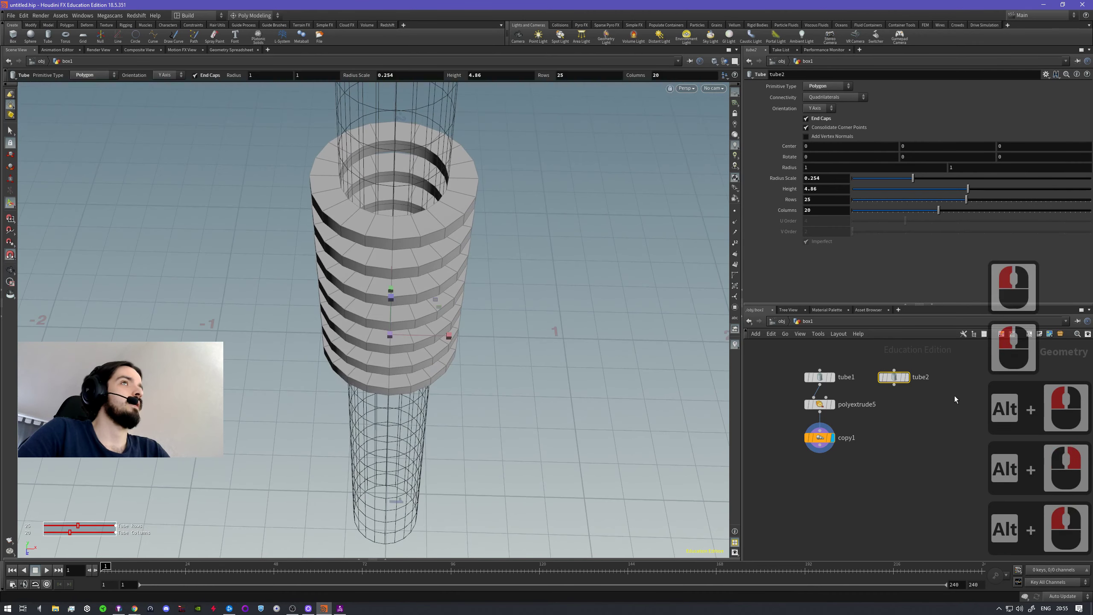
left_click(829, 438)
left_click(857, 433)
left_click(906, 378)
left_click(899, 382)
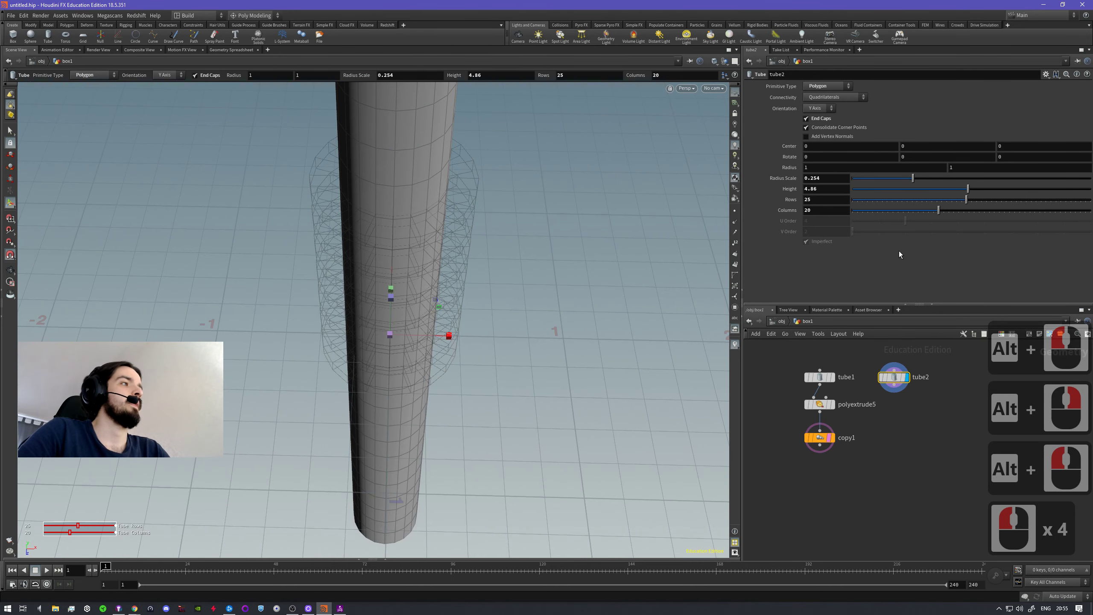
- Widen the duplicated tube to a radius scale of 0.321 so it cuts into the rings
middle_click_drag(483, 261, 500, 219, "alt")
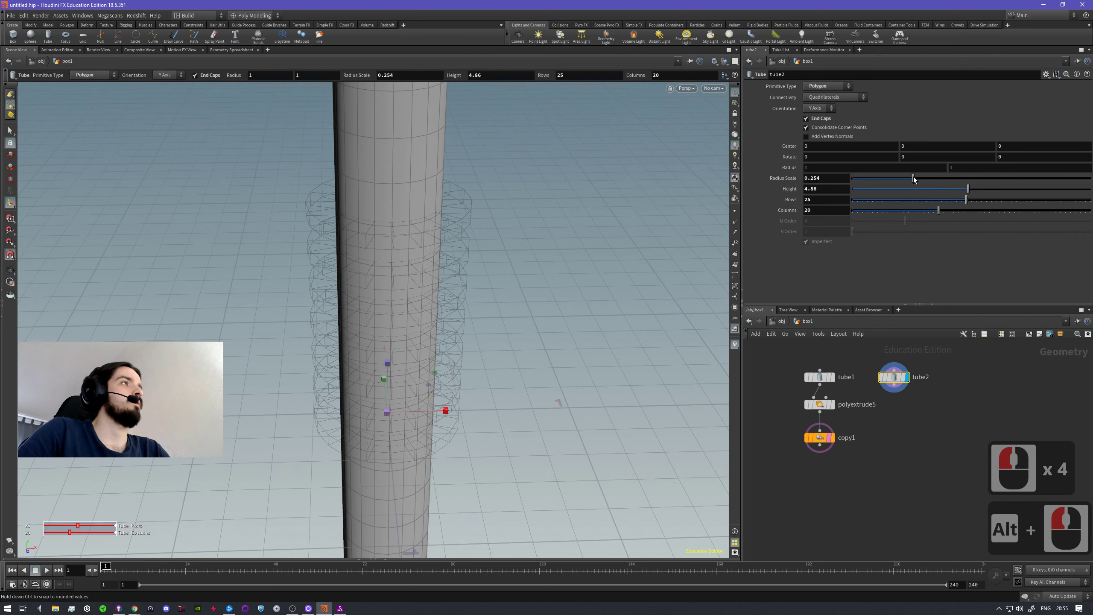
left_click_drag(914, 179, 929, 178)
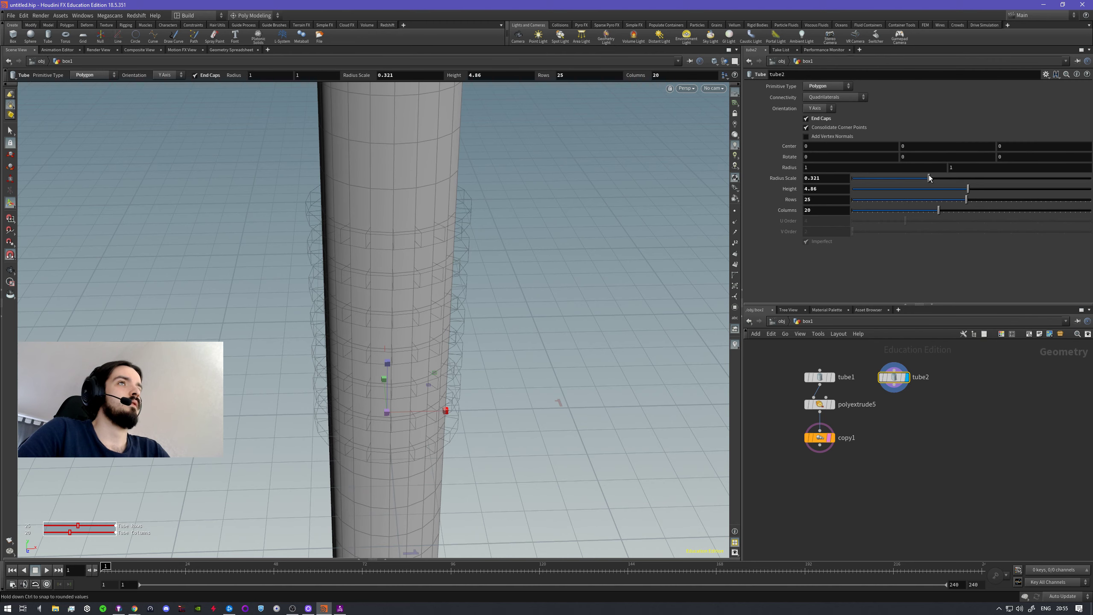
- Add a Boolean node to the network below the Copy and Transform node and the second tube
left_click_drag(447, 412, 478, 369, "alt")
left_click(862, 469)
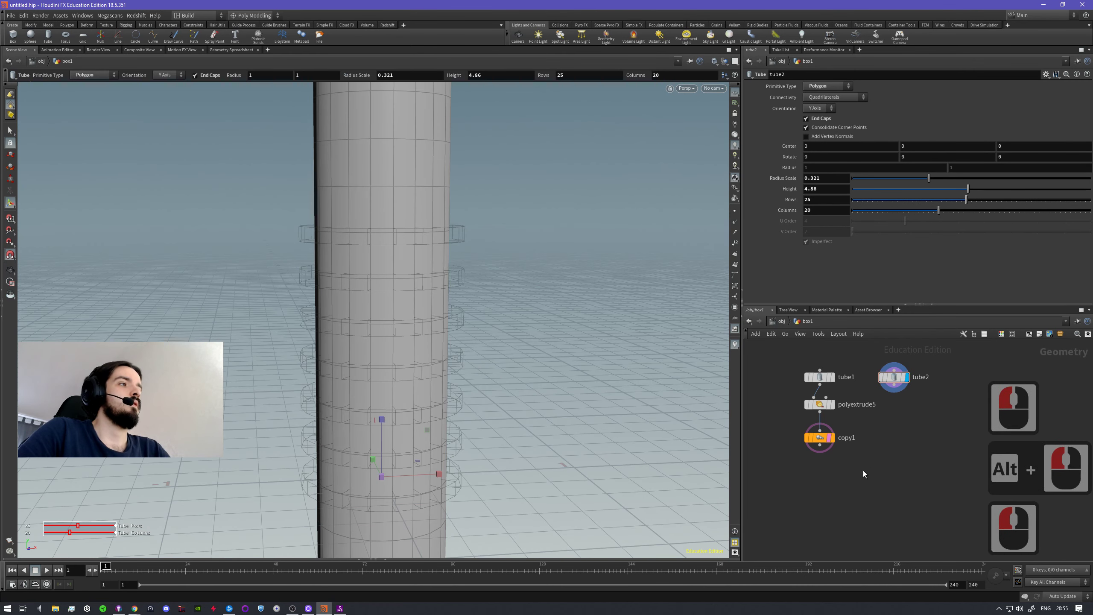
key("Tab")
type("bo")
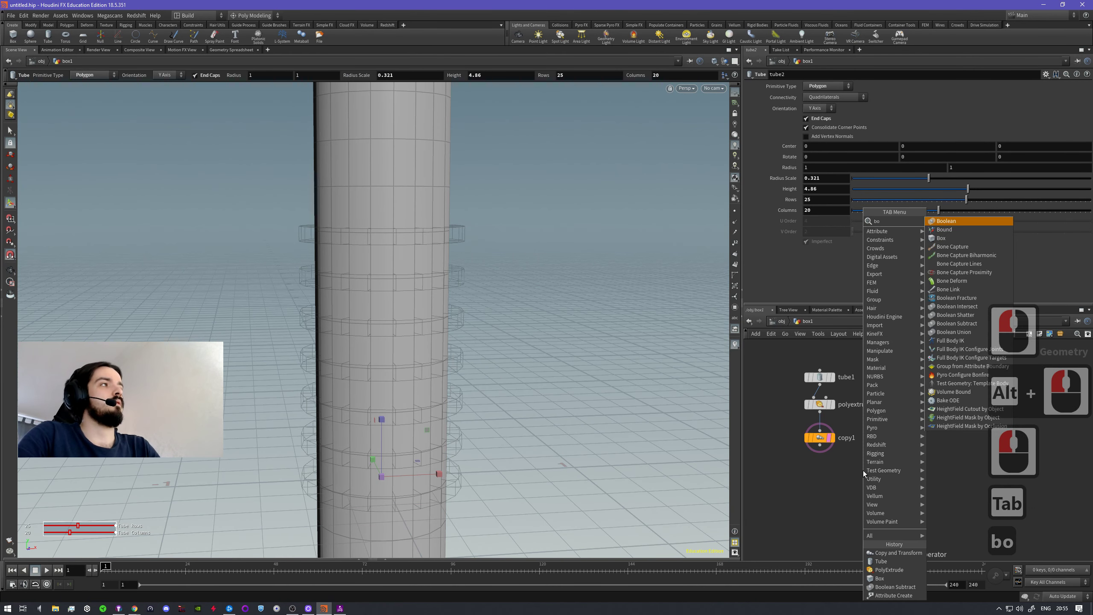
key("Return")
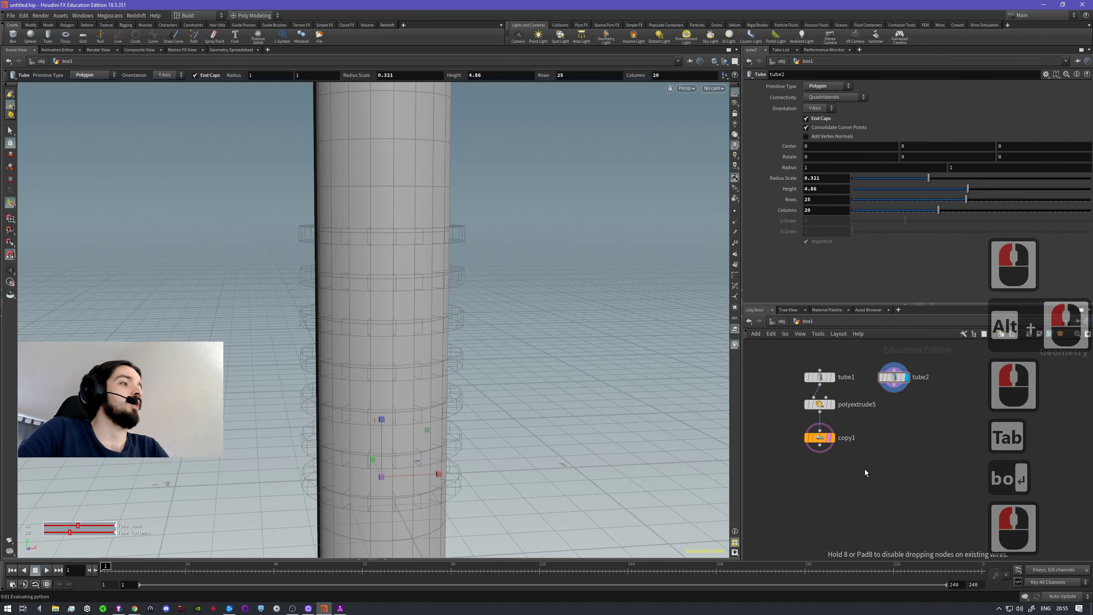
left_click(860, 469)
key("Tab")
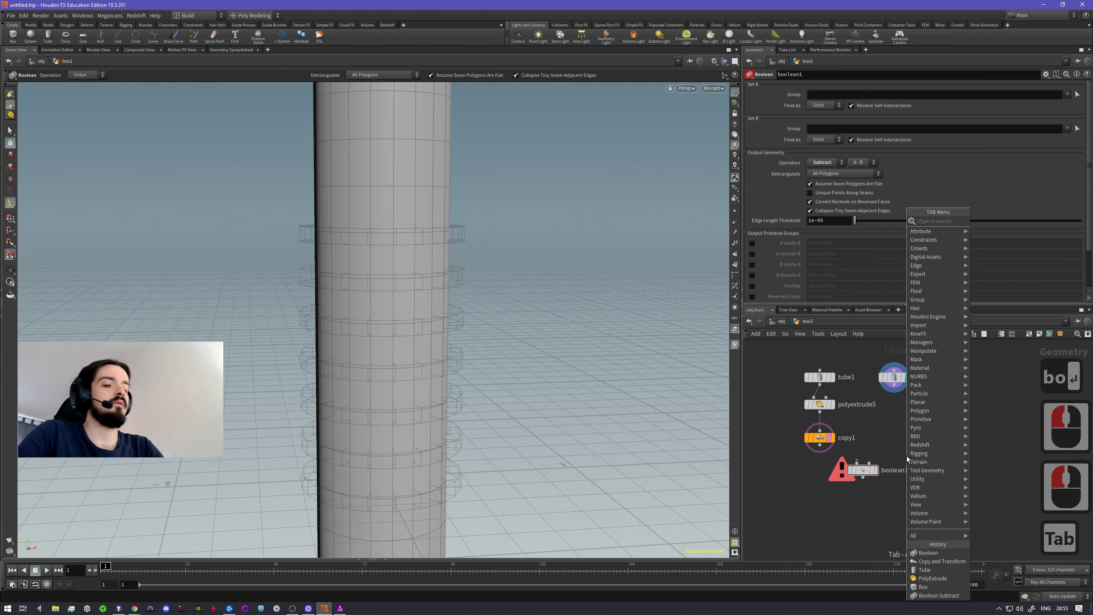
type("boolea")
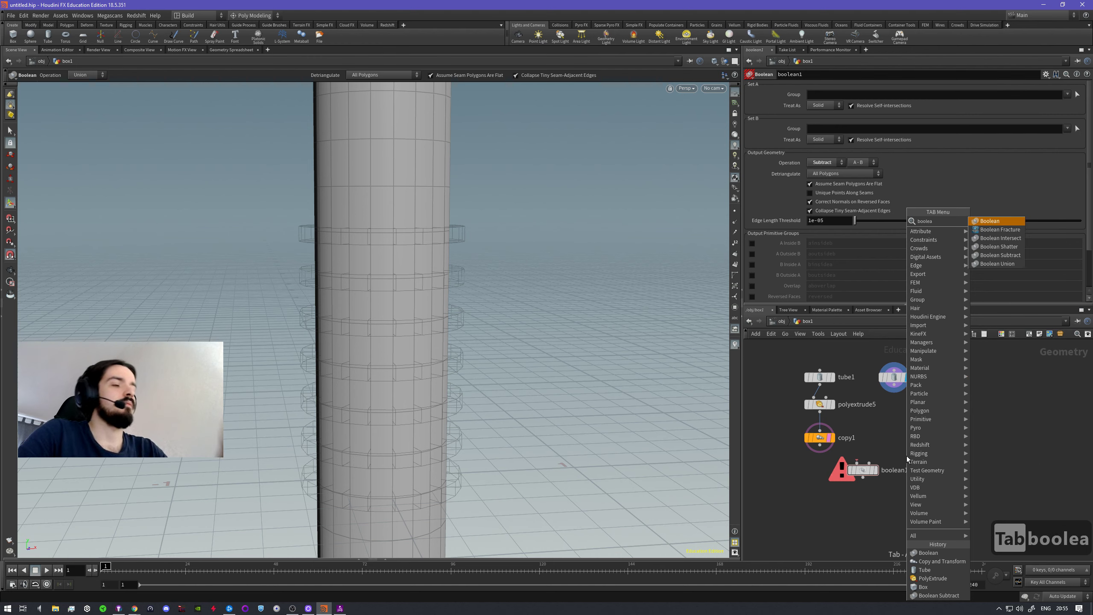
left_click(857, 493)
- Select the new Boolean node and choose Subtract as its operation
left_click(862, 473)
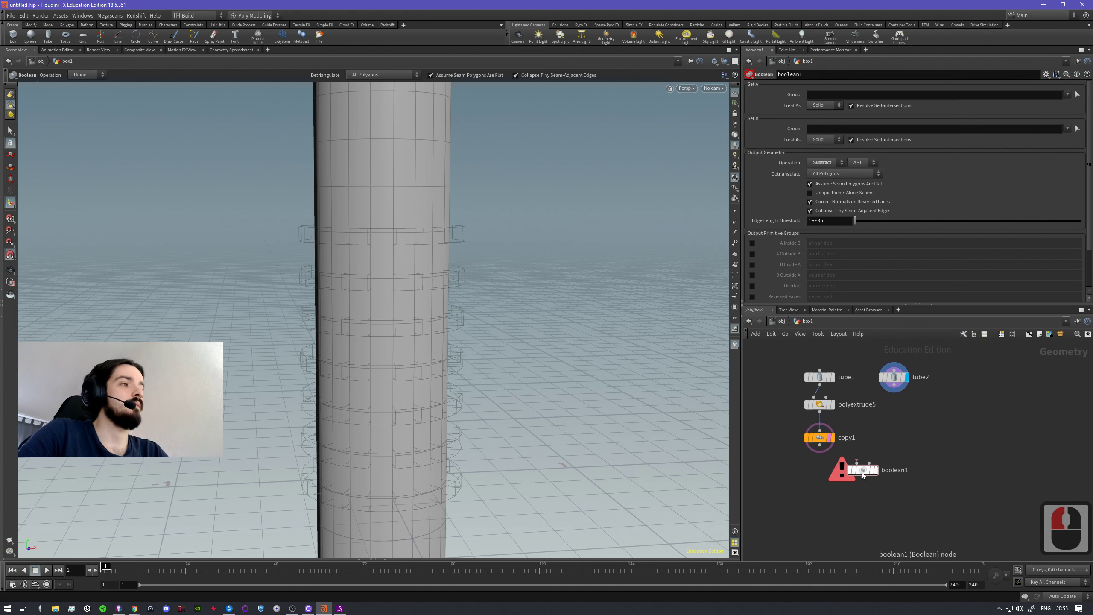
left_click(863, 473)
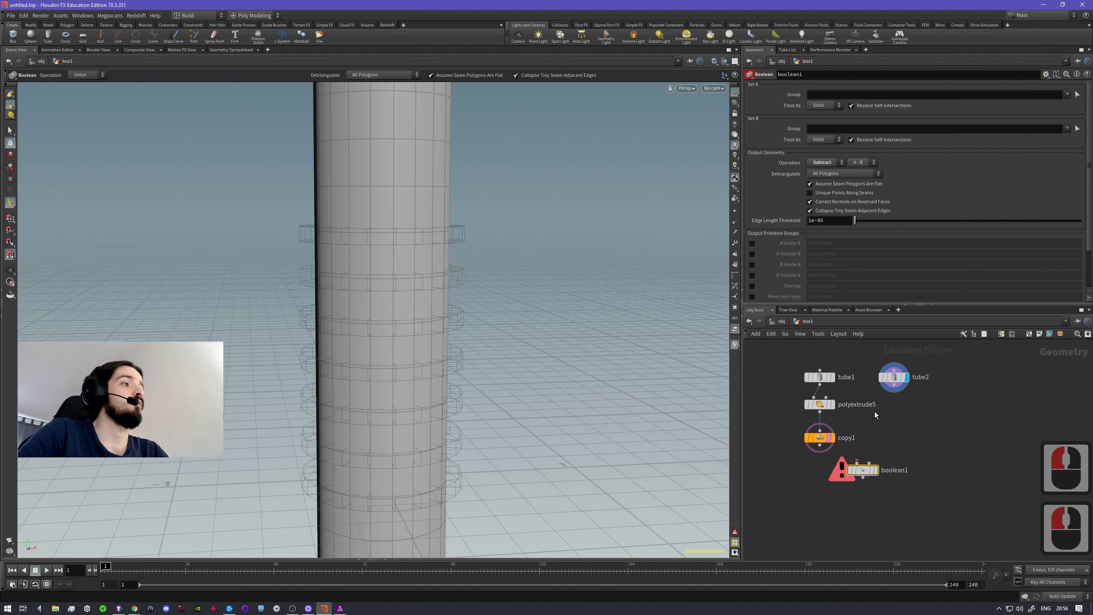
left_click(822, 163)
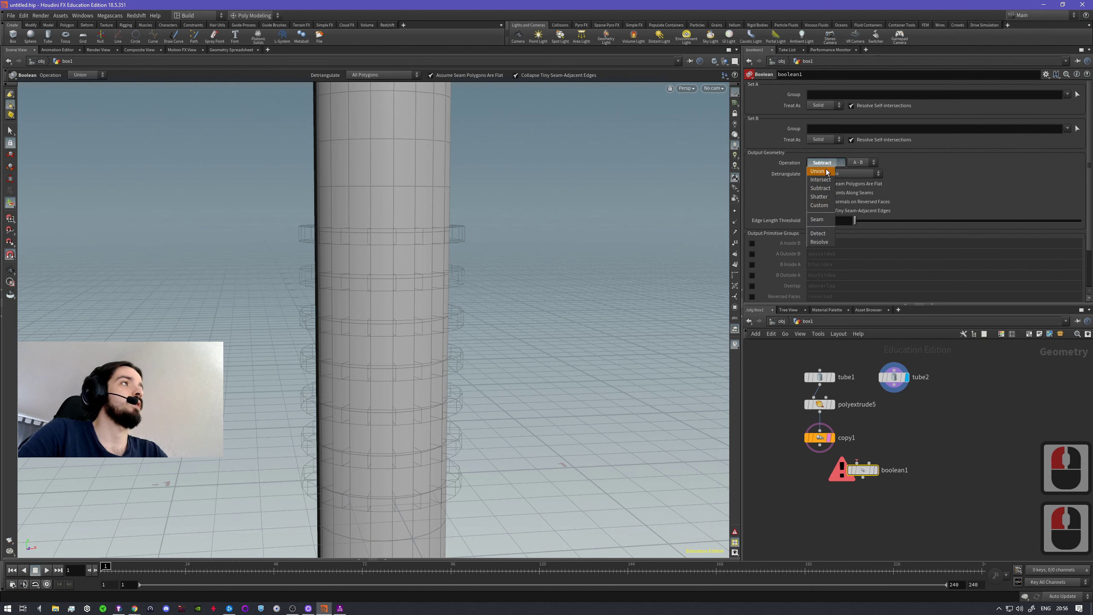
left_click(827, 162)
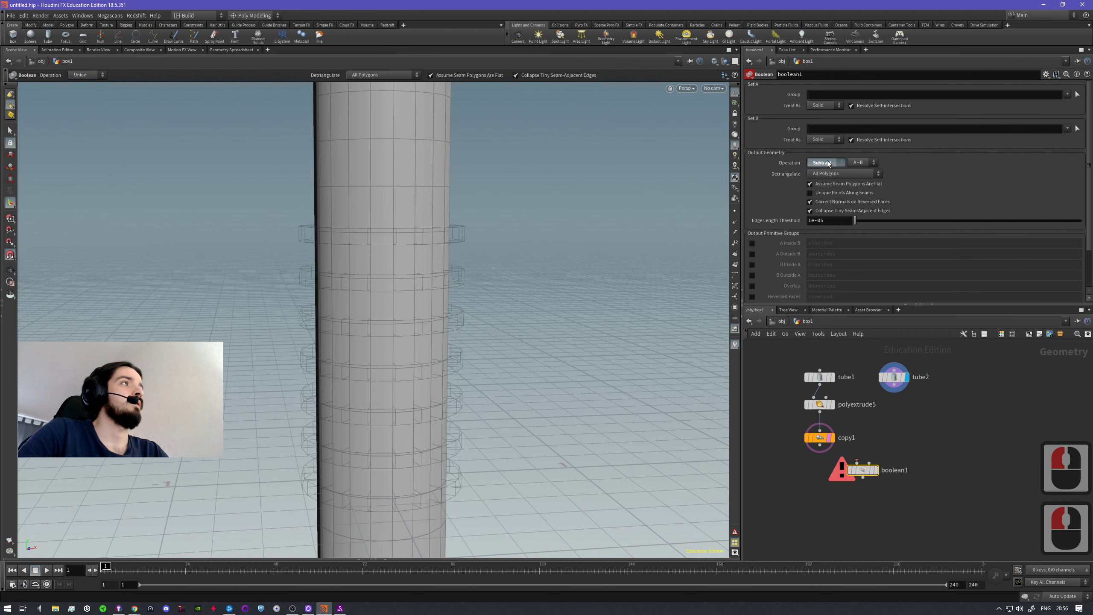
- Connect tube2 to the Boolean's first input and copy1 to its second input, and display the Boolean result
left_click(858, 463)
left_click(894, 392)
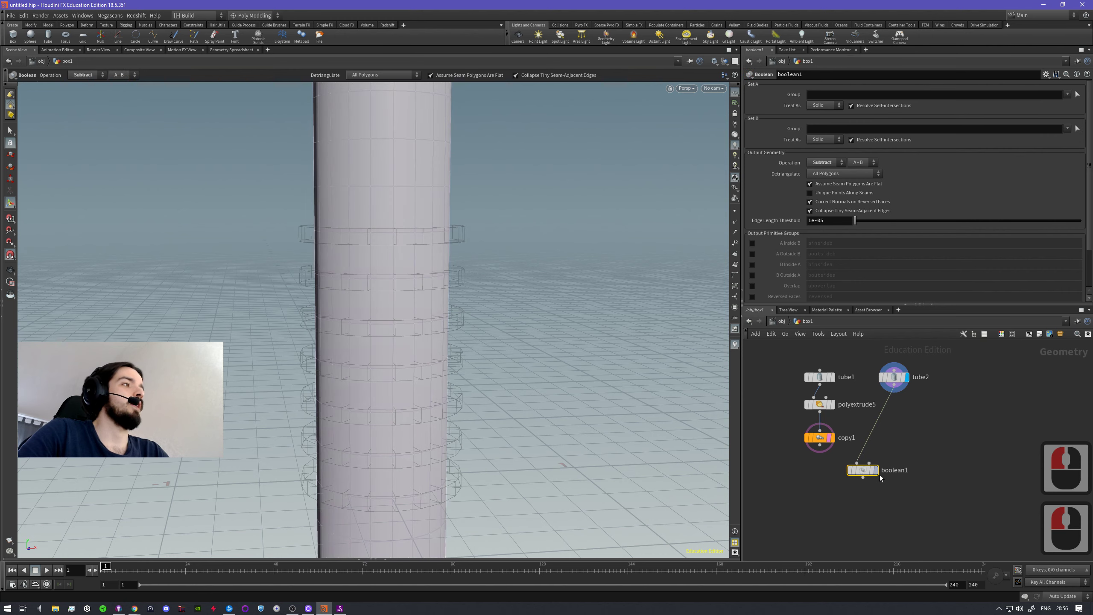
left_click(820, 447)
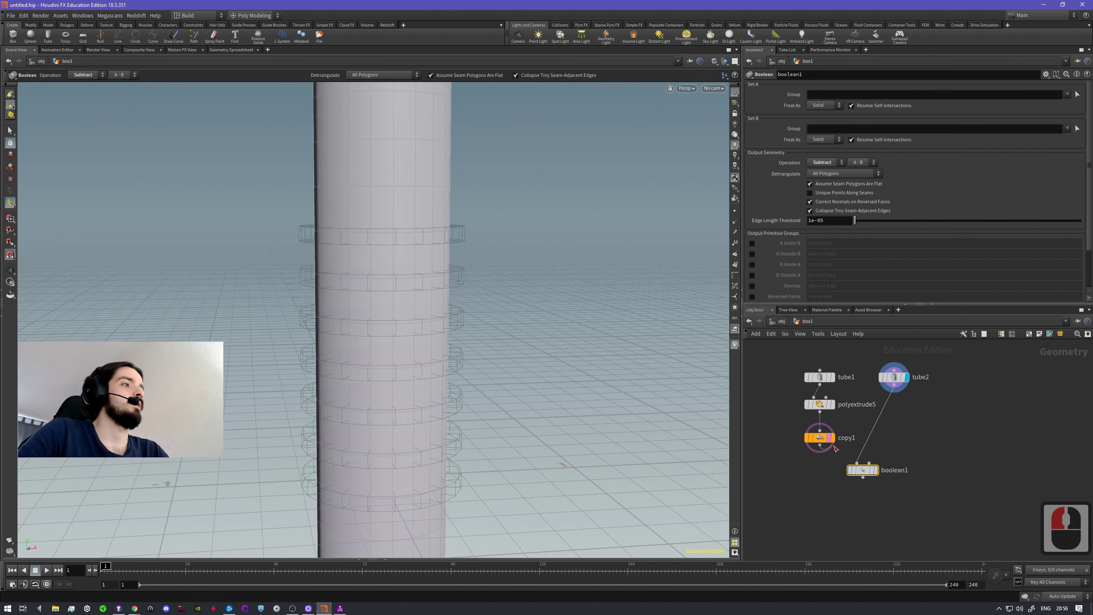
left_click(881, 460)
left_click(875, 471)
left_click(863, 471)
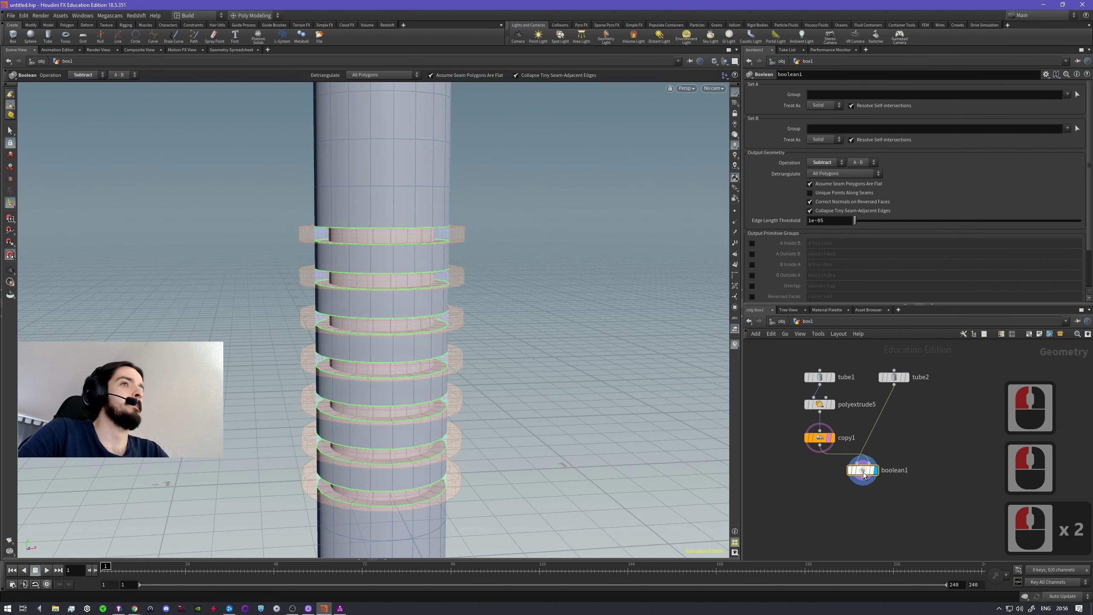
- Turn off templating on the Copy and Transform node and examine the grooves cut into the tube
left_click_drag(481, 398, 495, 380, "alt")
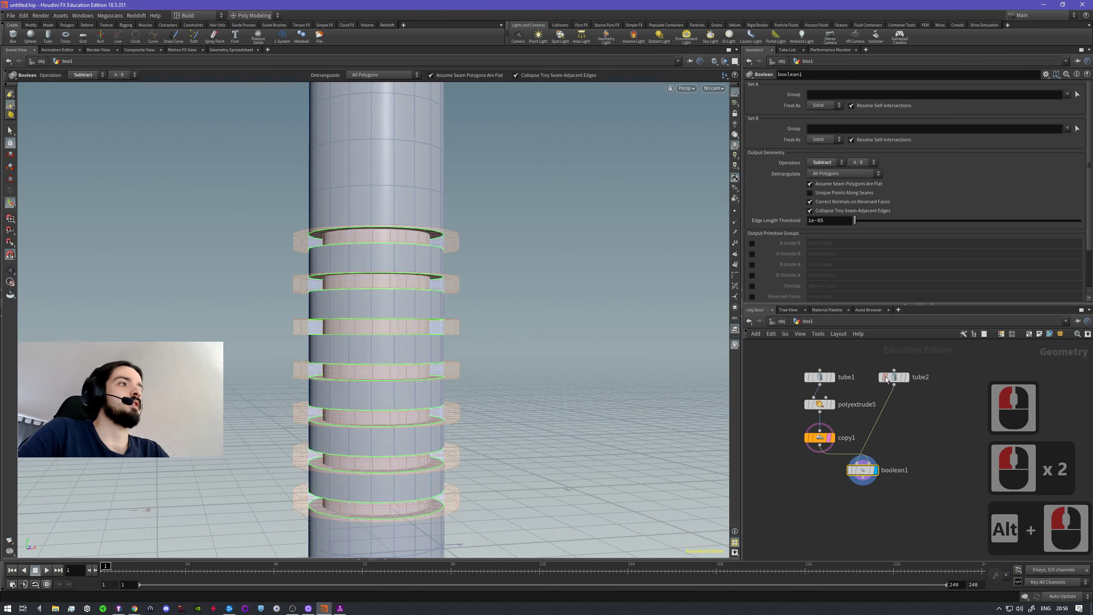
left_click(829, 438)
left_click(551, 414)
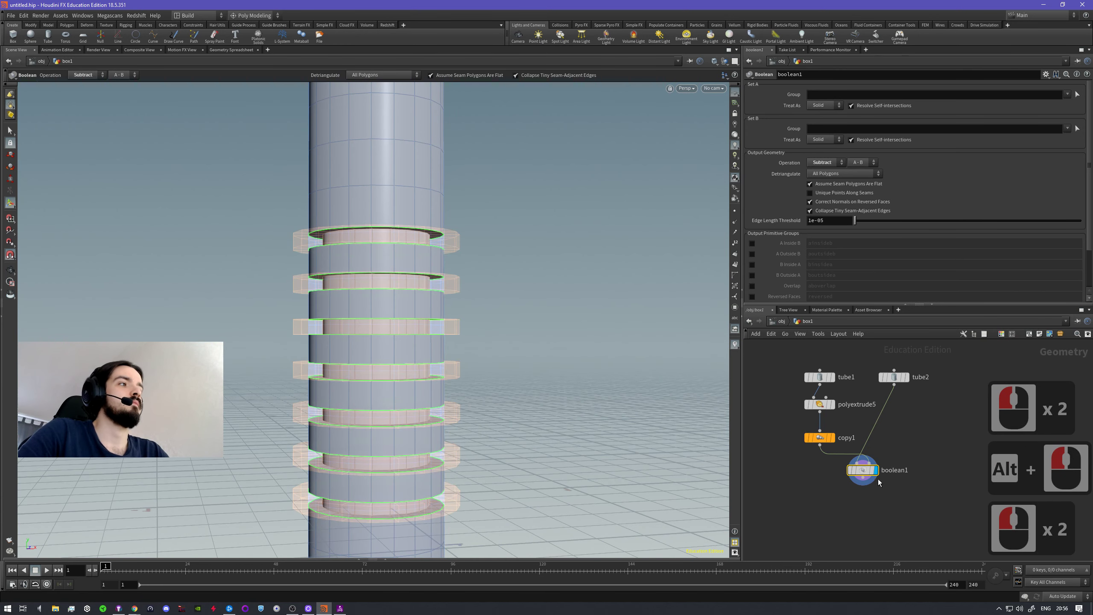
left_click(519, 410)
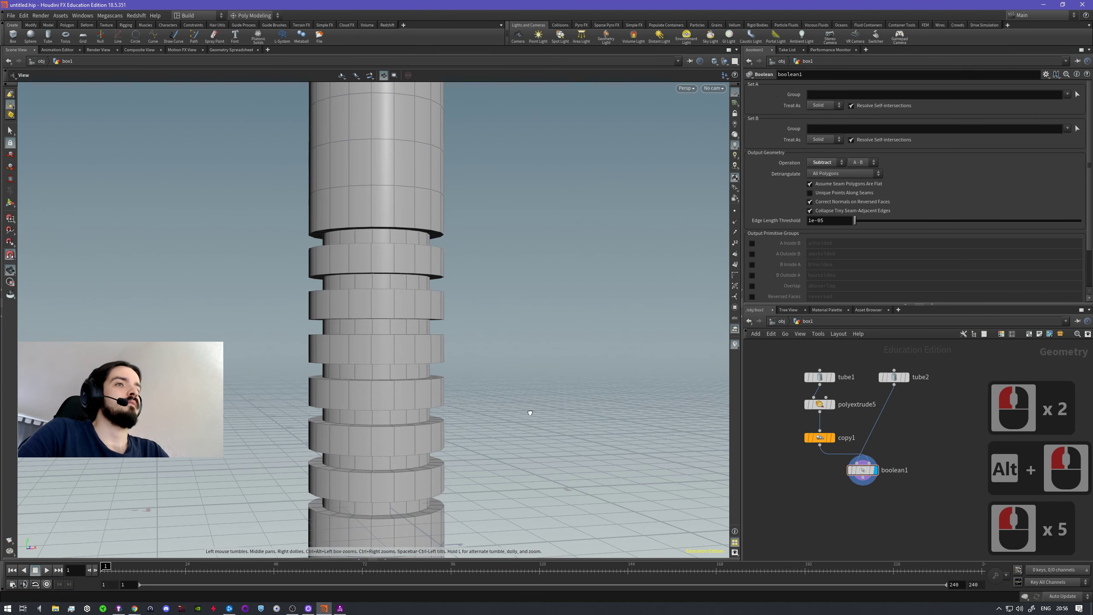
left_click_drag(519, 410, 547, 410, "alt")
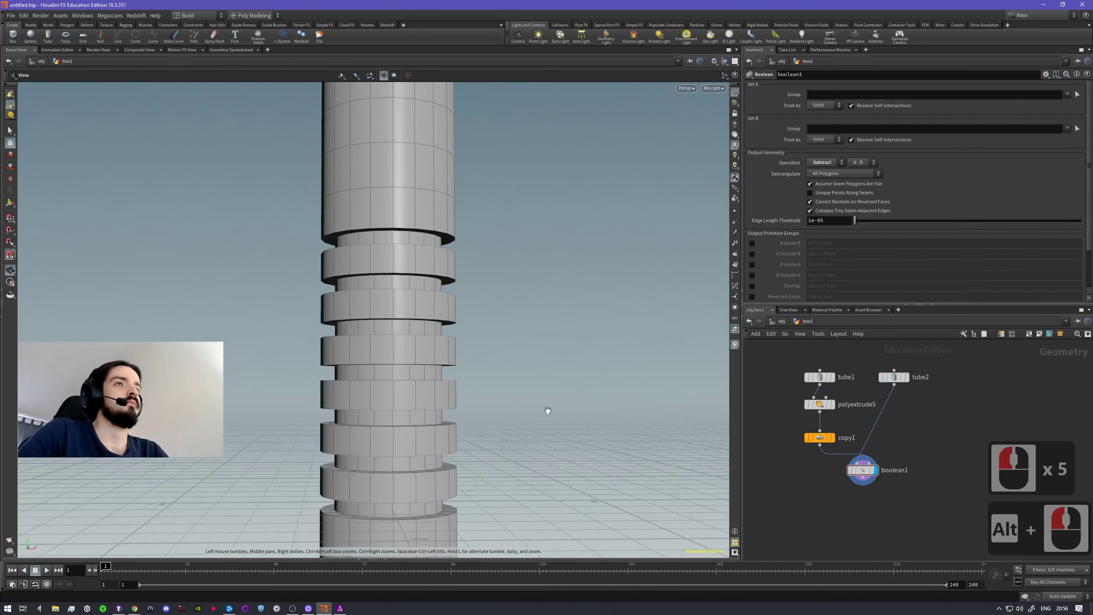
right_click_drag(546, 410, 585, 408, "alt")
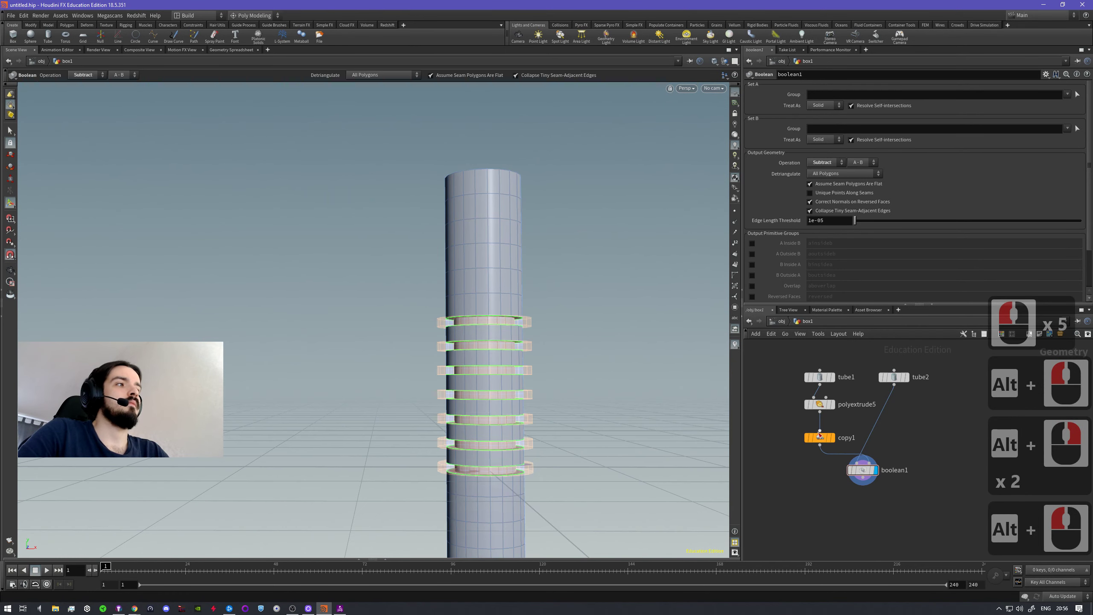
- Set the ring stack's total number of copies to 12 and the height of tube2 to 6.42
left_click(821, 439)
left_click_drag(940, 110, 990, 111)
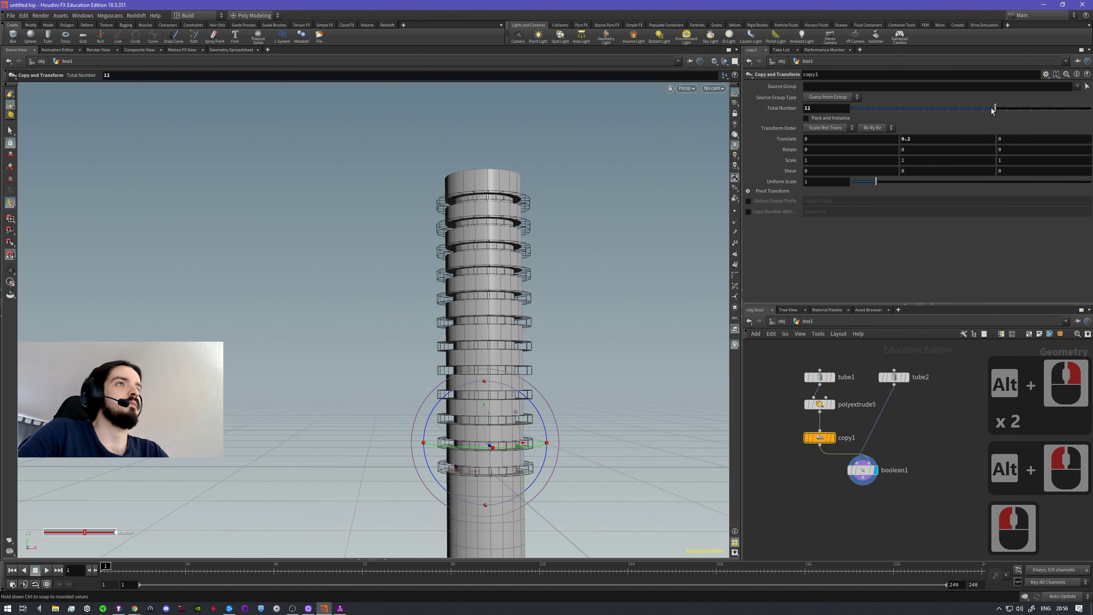
left_click(894, 377)
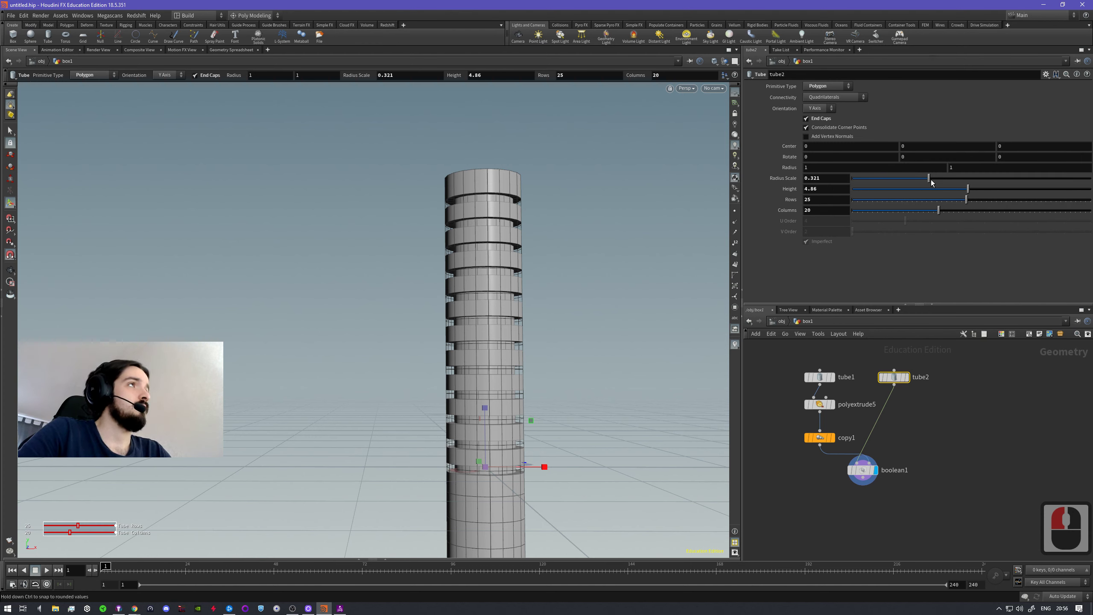
left_click_drag(968, 189, 1005, 189)
left_click(867, 482)
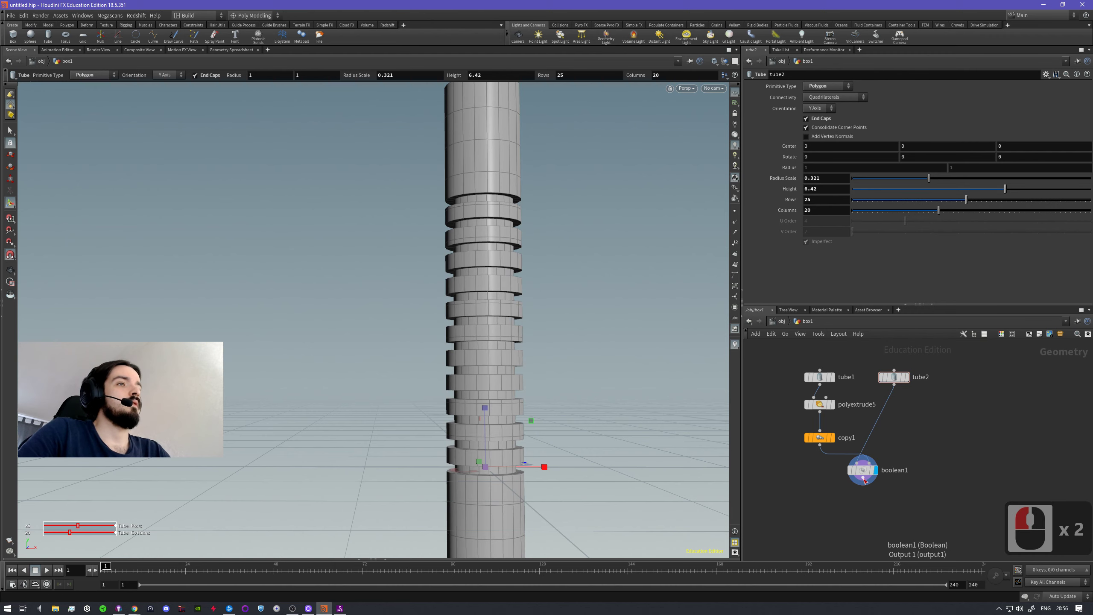
left_click_drag(516, 377, 602, 425, "alt")
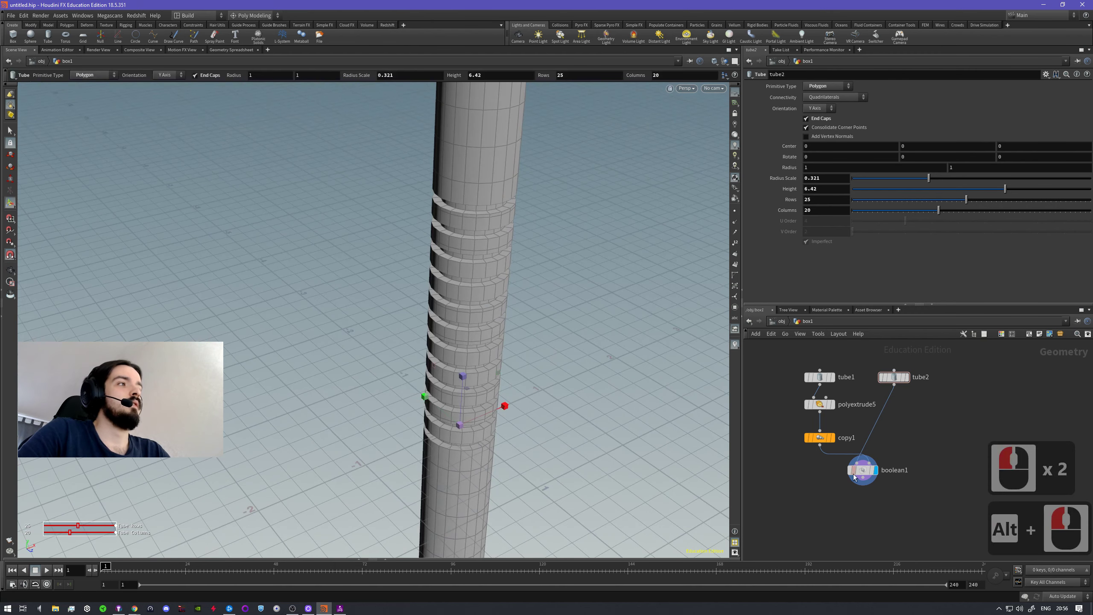
- Display polyextrude4 at the end of the box node chain and activate face selection on the box
scroll(867, 440, "down", 3)
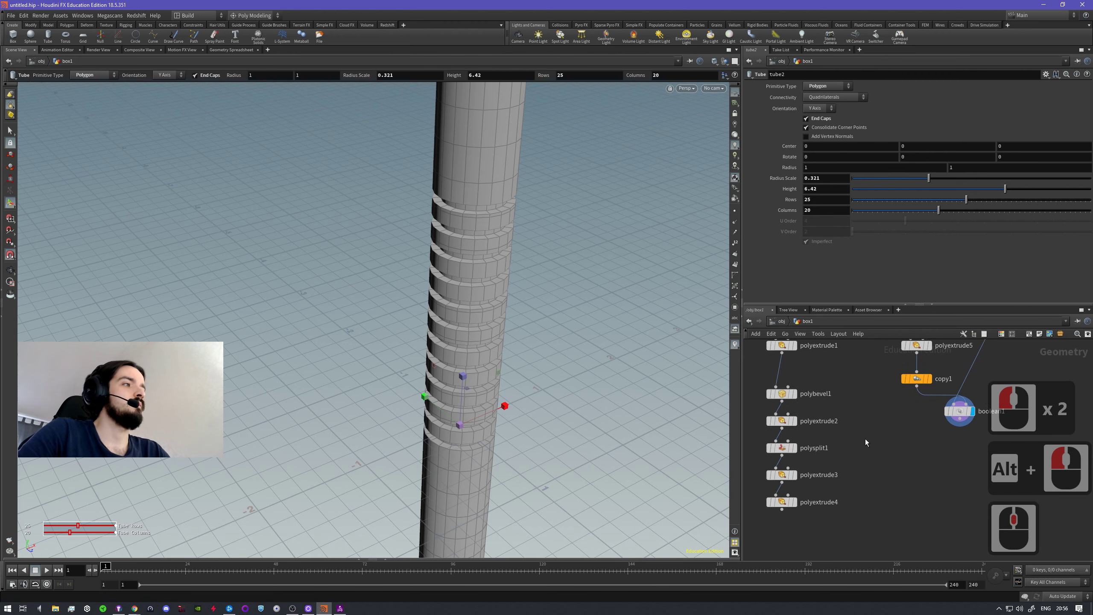
middle_click_drag(868, 442, 836, 446)
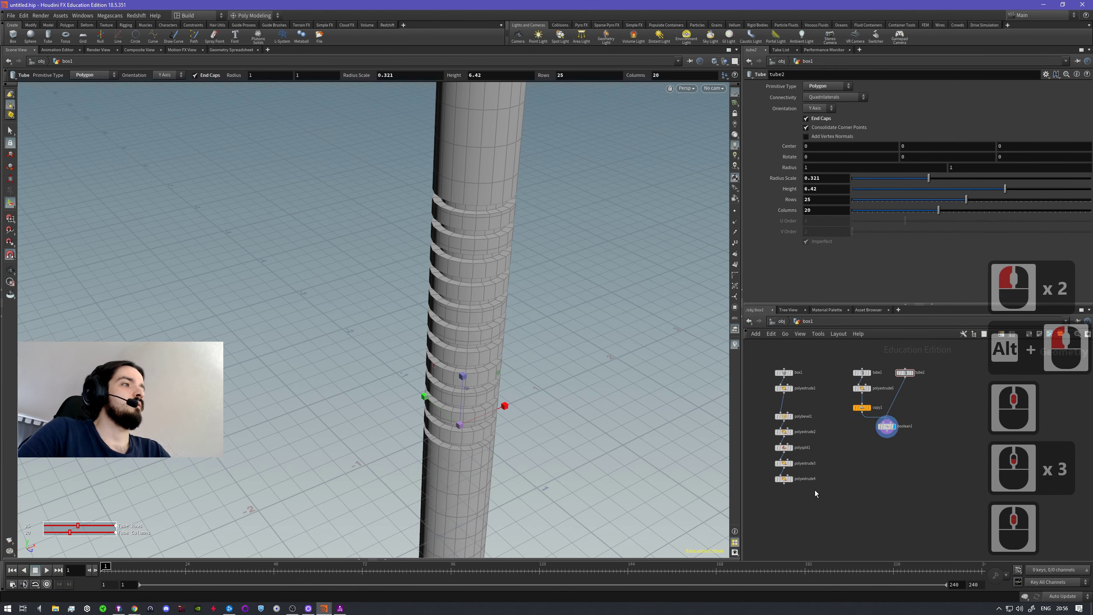
double_click(783, 478)
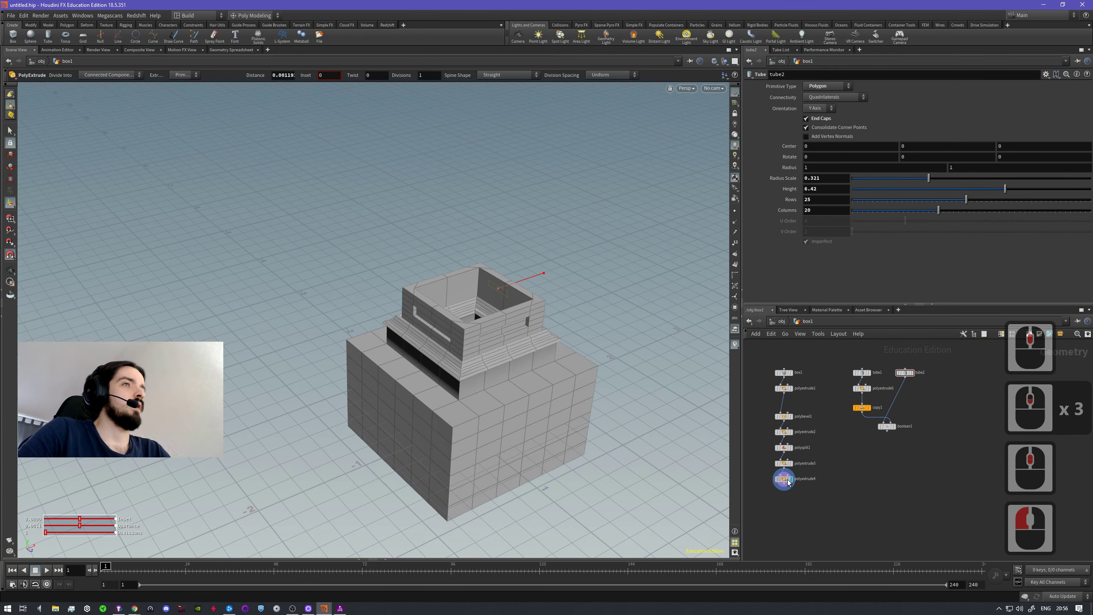
left_click_drag(520, 380, 520, 379, "alt")
right_click_drag(521, 378, 558, 440, "alt")
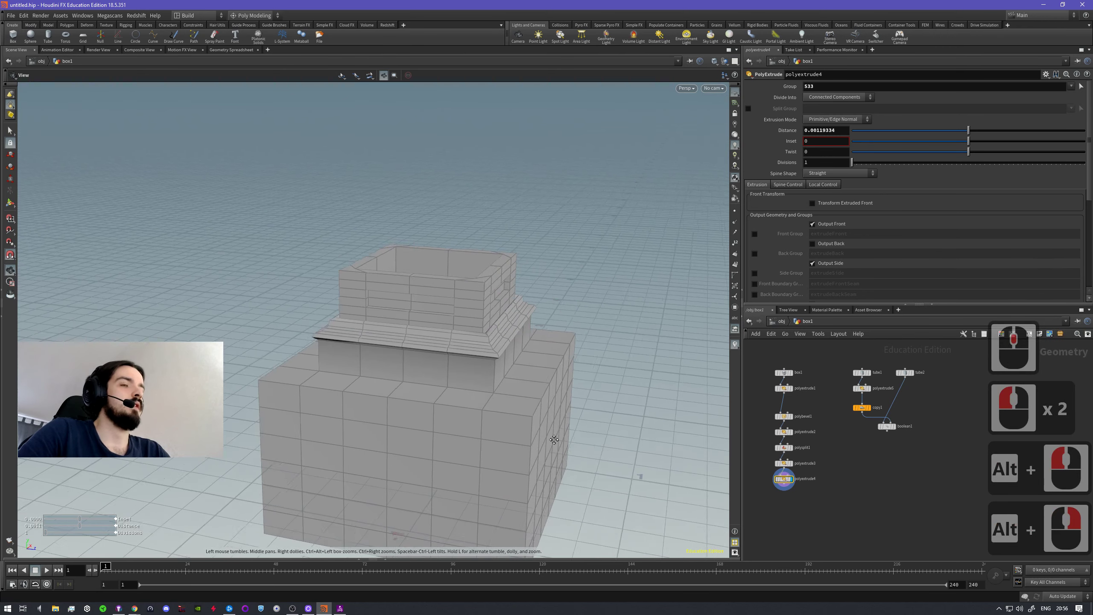
middle_click_drag(558, 440, 469, 435, "alt")
left_click_drag(469, 434, 507, 410, "alt")
key("s")
left_click(507, 410)
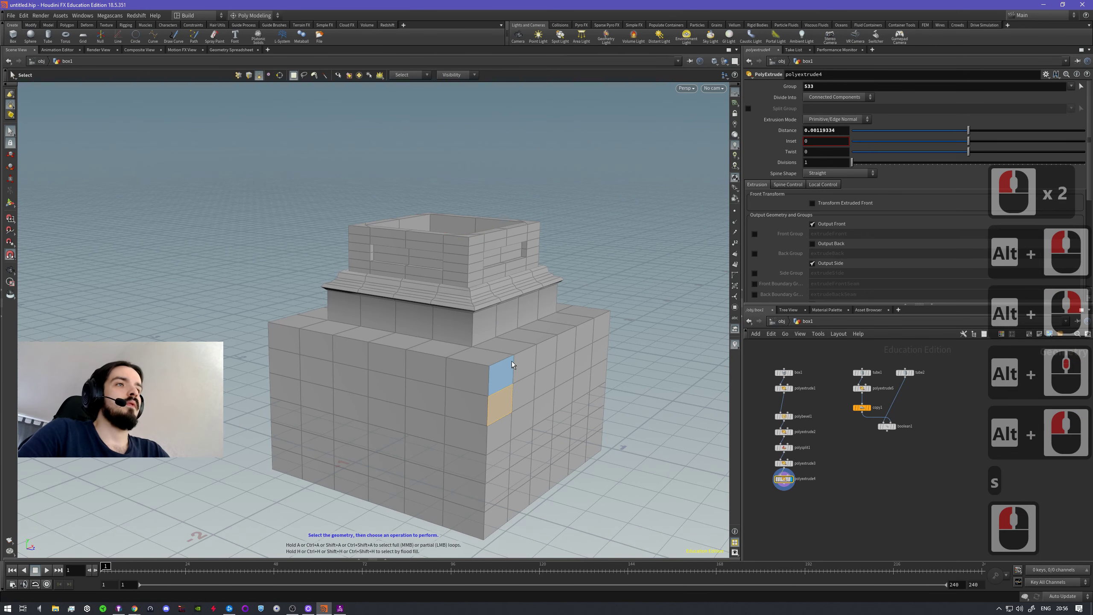
left_click(516, 369)
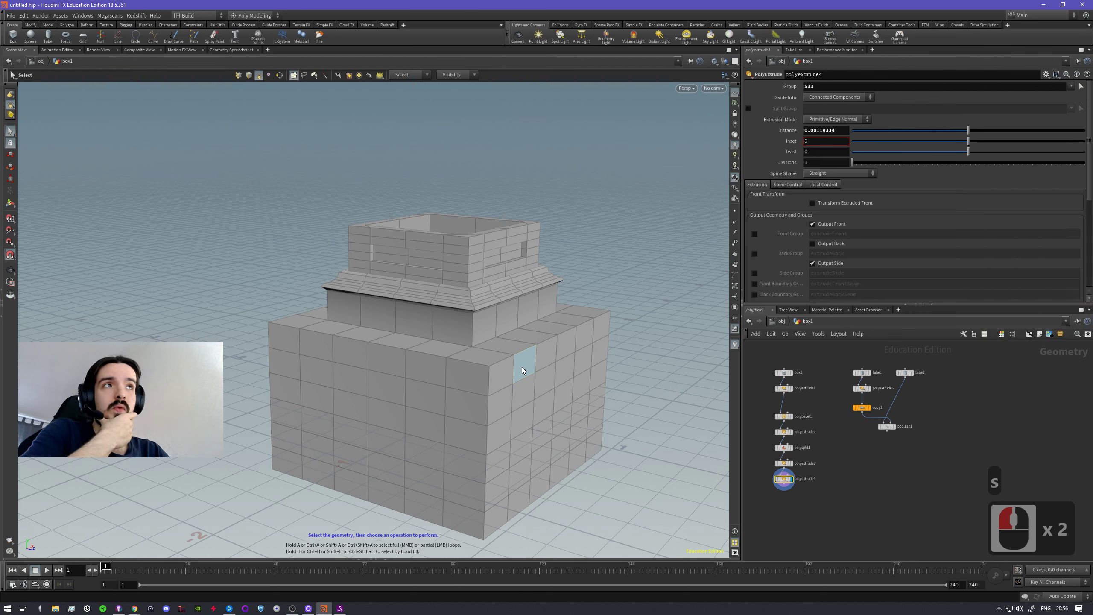
left_click(499, 354)
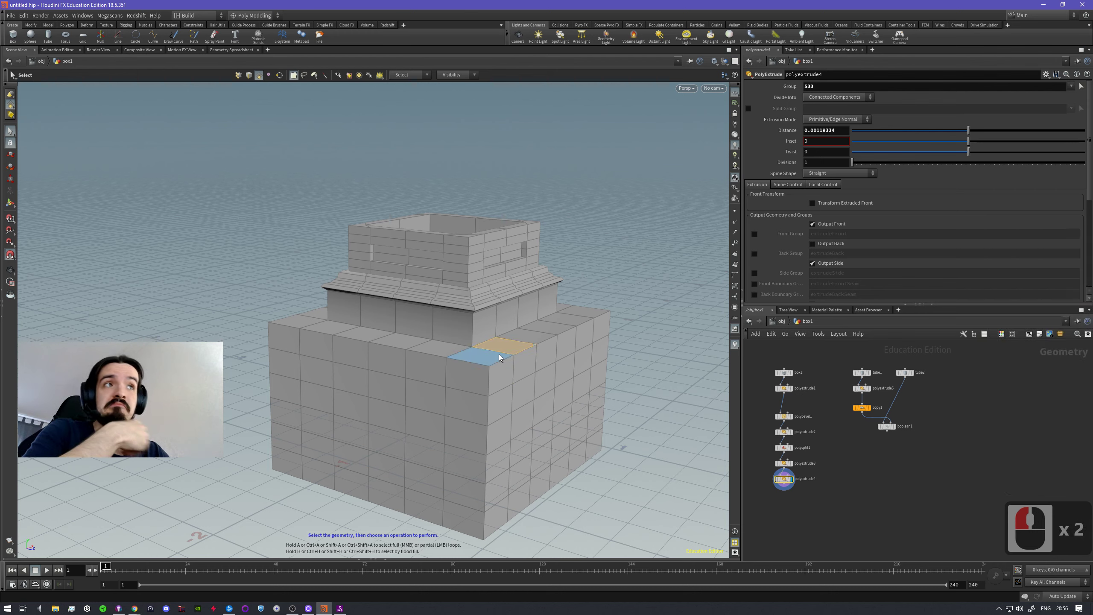
left_click(655, 354)
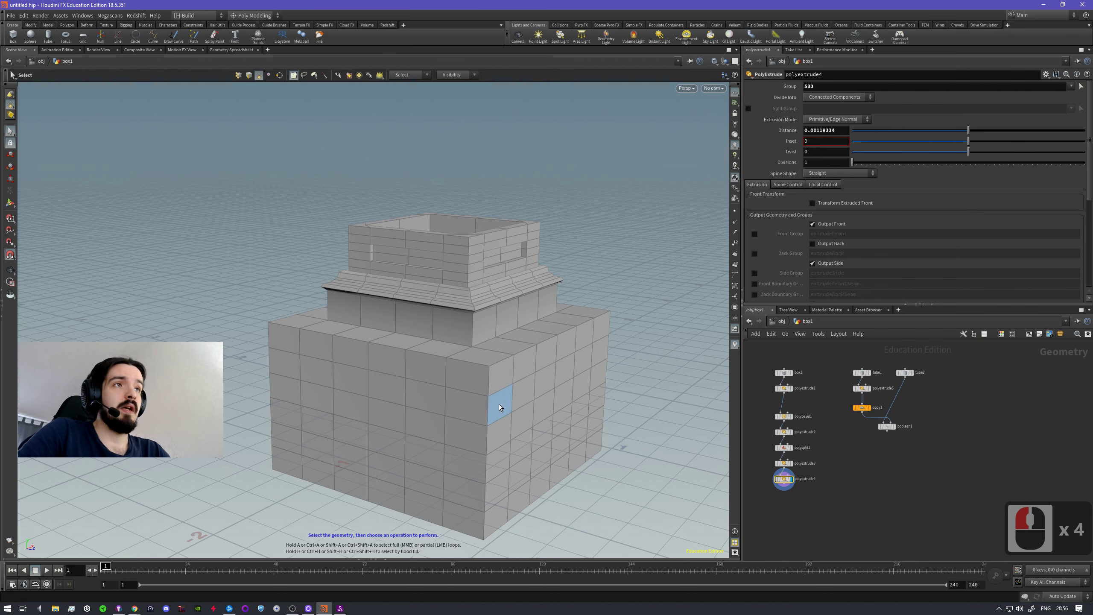
- Select a rectangular frame of faces on the box's front wall with partial face loops, leaving the centre faces unselected
left_click(454, 402, "shift")
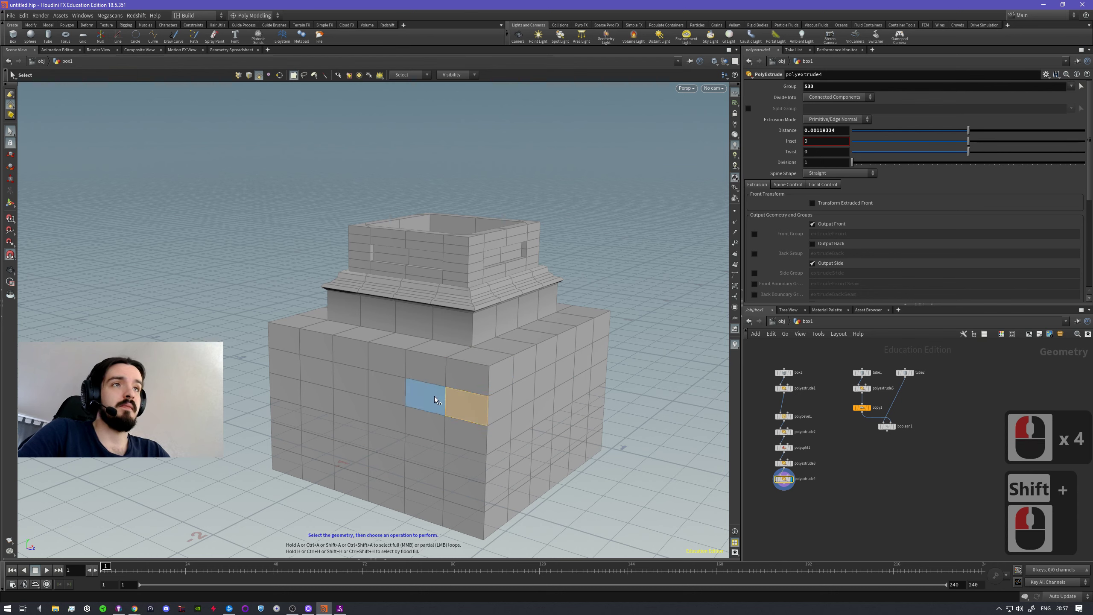
key("a")
left_click(289, 368, "shift")
left_click(287, 448, "shift")
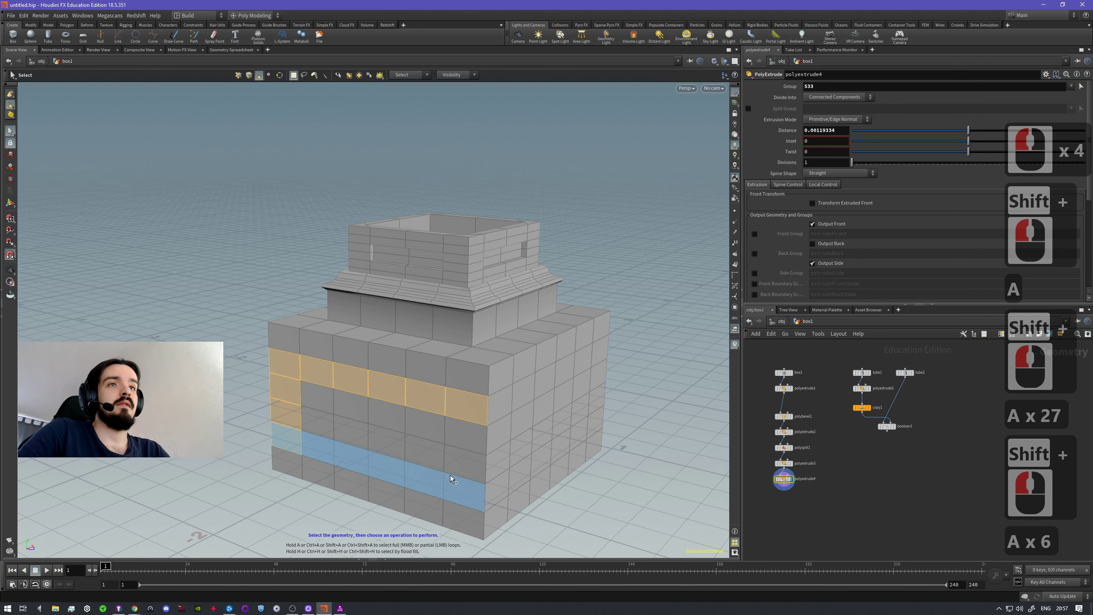
left_click(450, 475, "shift")
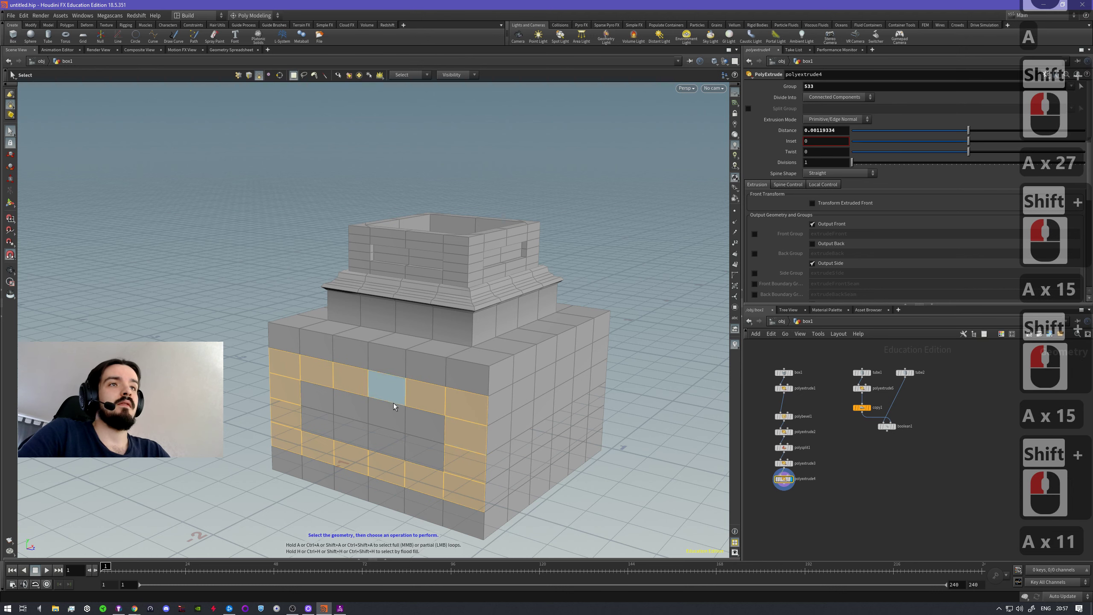
- Apply a Transform to the selected face frame and move it outward by about -0.29 in X
key("c")
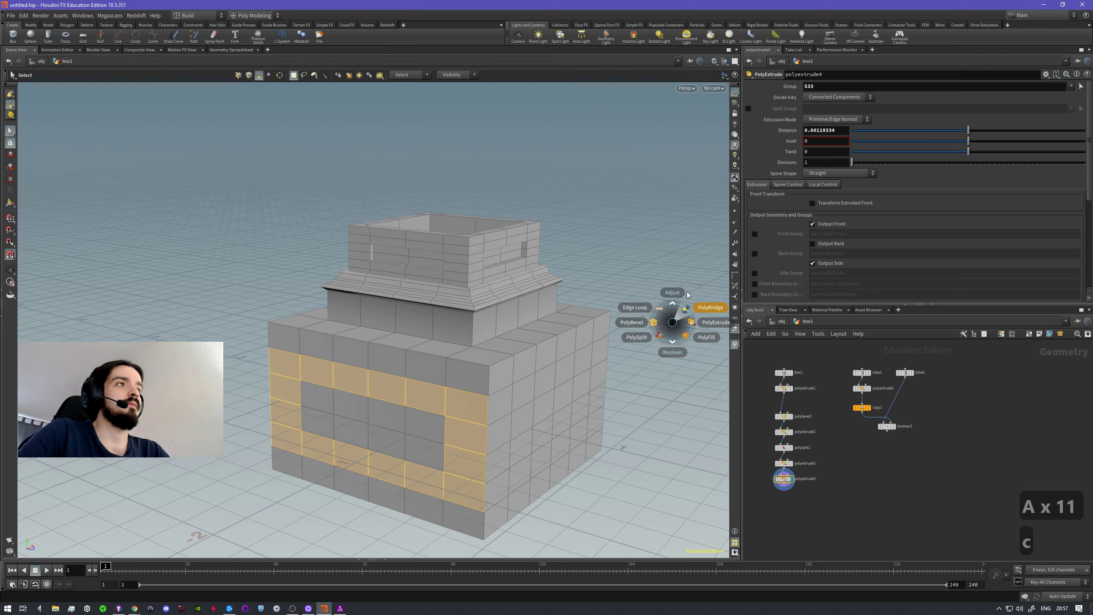
mouse_move(675, 293)
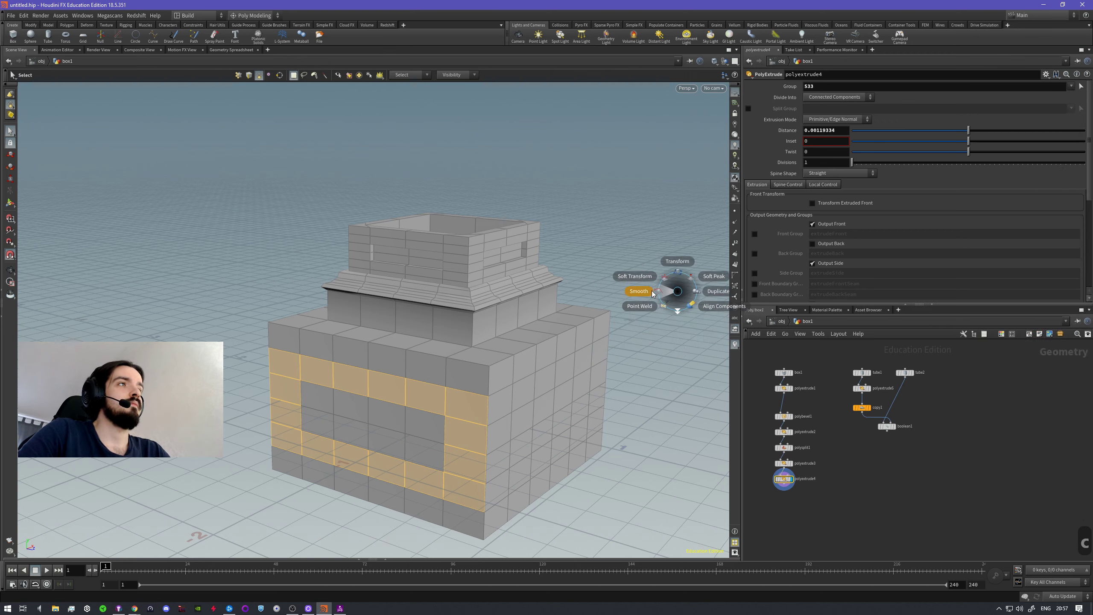
left_click(675, 263)
left_click_drag(386, 455, 438, 436, "alt")
right_click_drag(437, 435, 470, 458, "alt")
left_click_drag(469, 458, 366, 464, "alt")
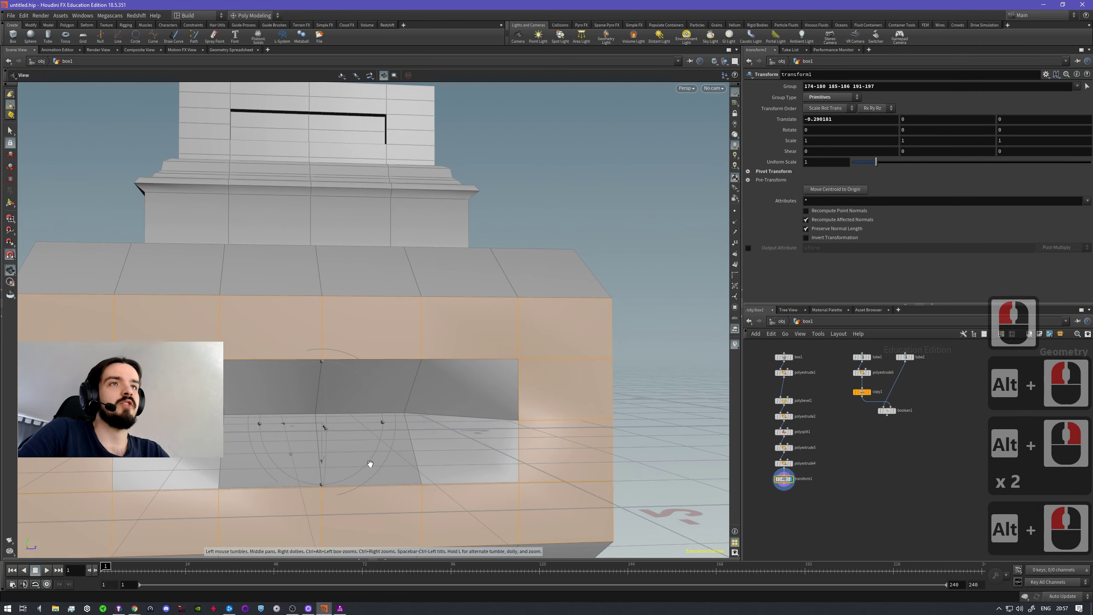
- Examine the recess in the box's front wall and its slanted corner faces from several angles
left_click_drag(455, 403, 414, 303, "alt")
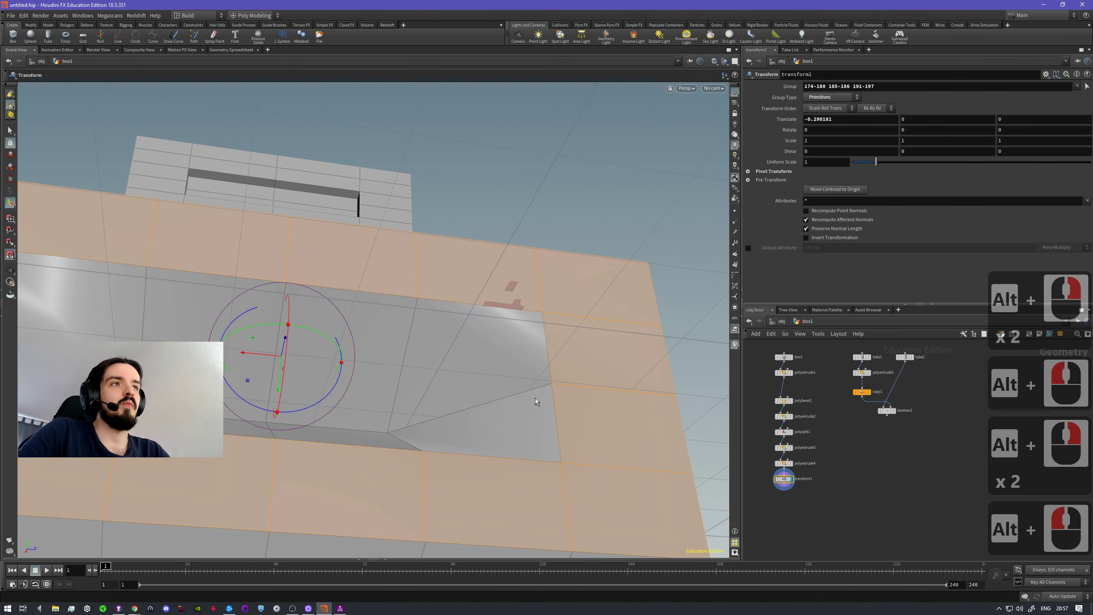
key("Escape")
left_click_drag(512, 427, 466, 461, "alt")
right_click_drag(466, 461, 518, 448, "alt")
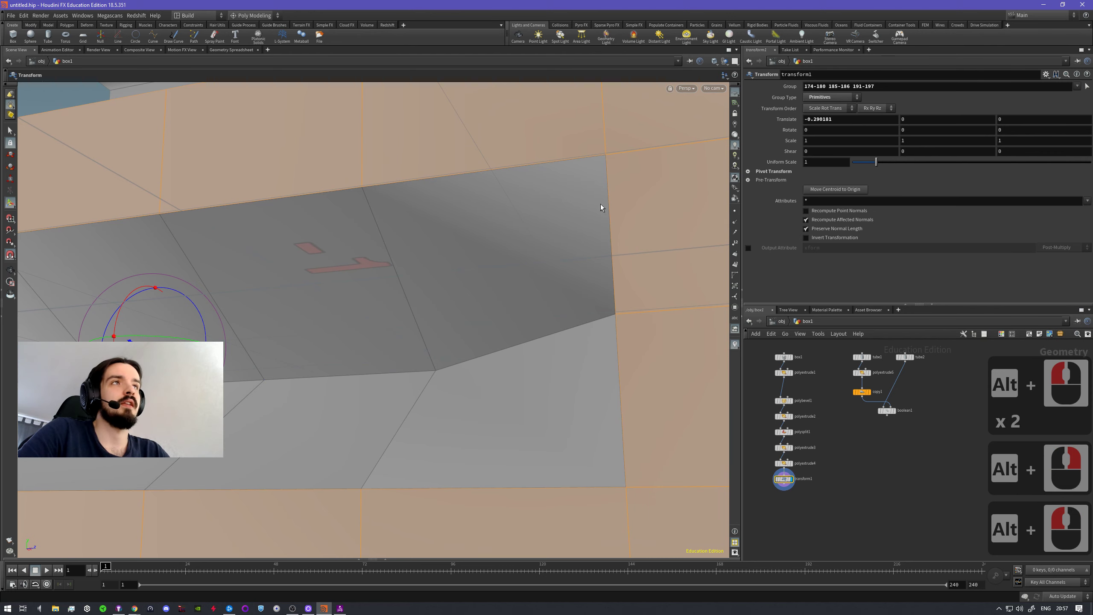
key("Escape")
left_click_drag(601, 208, 288, 420, "alt")
left_click_drag(419, 407, 589, 384, "alt")
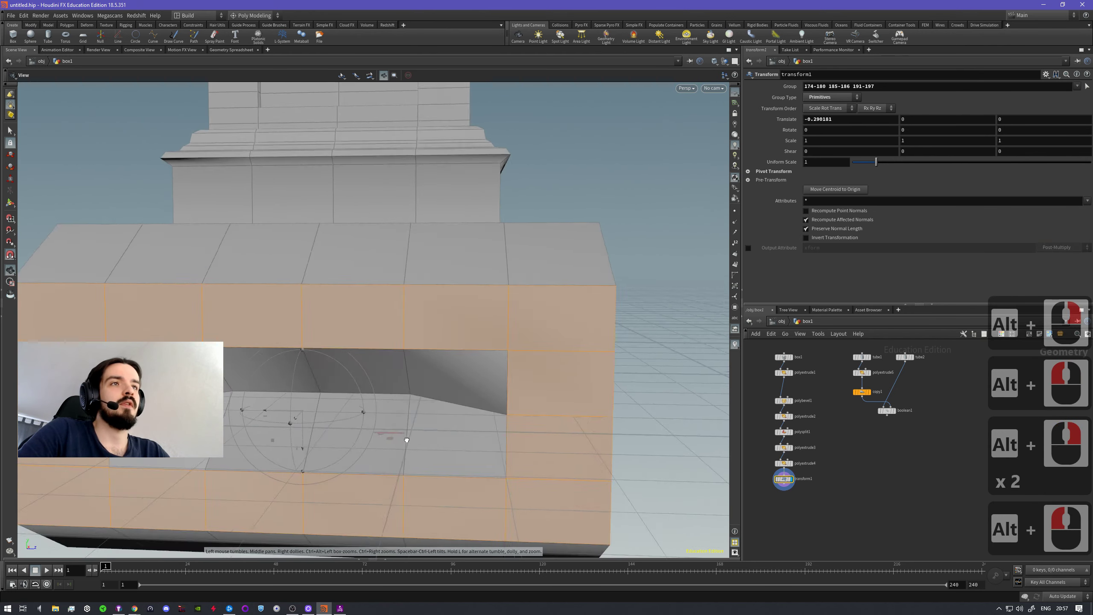
- Select the four corner faces of the recess in the front wall
key("t")
left_click(636, 365)
key("s")
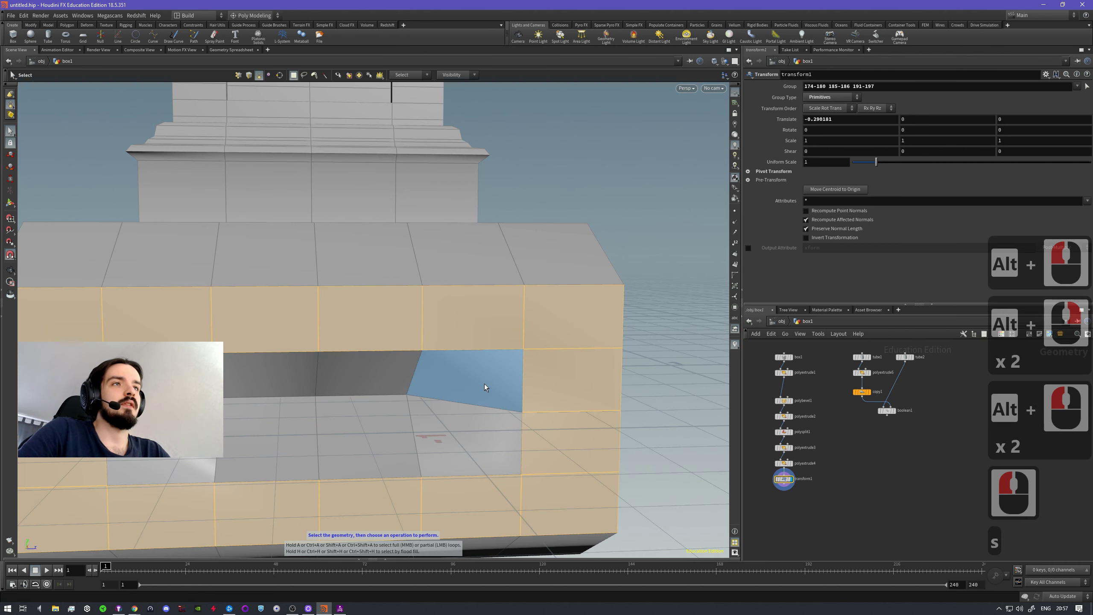
left_click(449, 379)
left_click(494, 434, "shift")
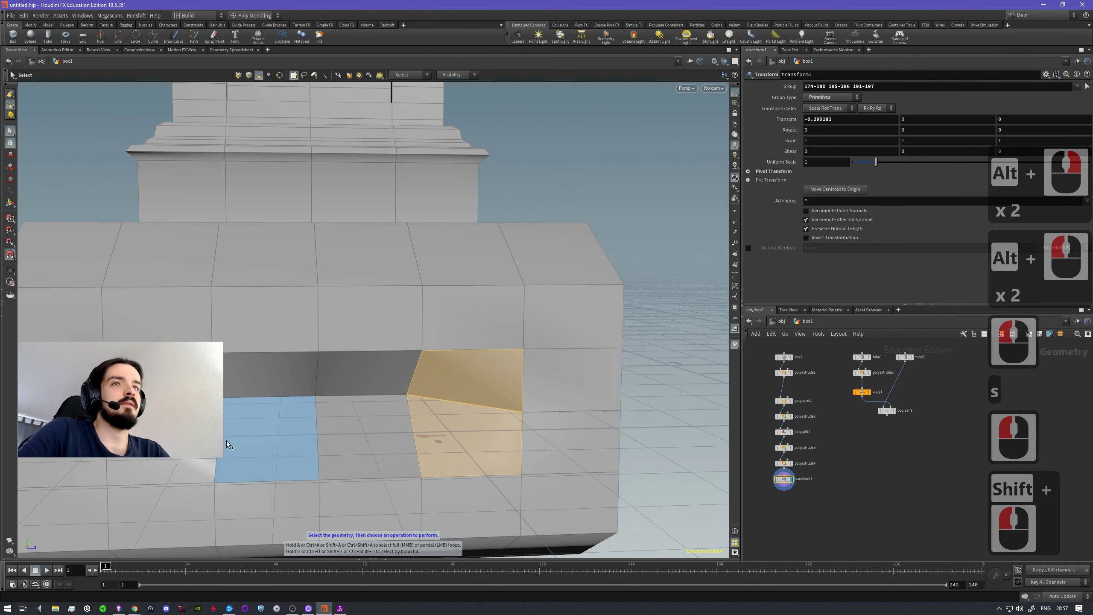
left_click(200, 469, "shift")
- Try a Knife cut across the selected corner faces, diagonally from the recess's inner corner to its outer upper corner, and undo the cut
key("c")
key("c")
key("c")
key("c")
key("c")
key("c")
key("c")
key("c")
key("c")
key("c")
key("c")
key("c")
key("c")
key("c")
key("c")
key("c")
key("c")
key("c")
key("c")
key("c")
key("c")
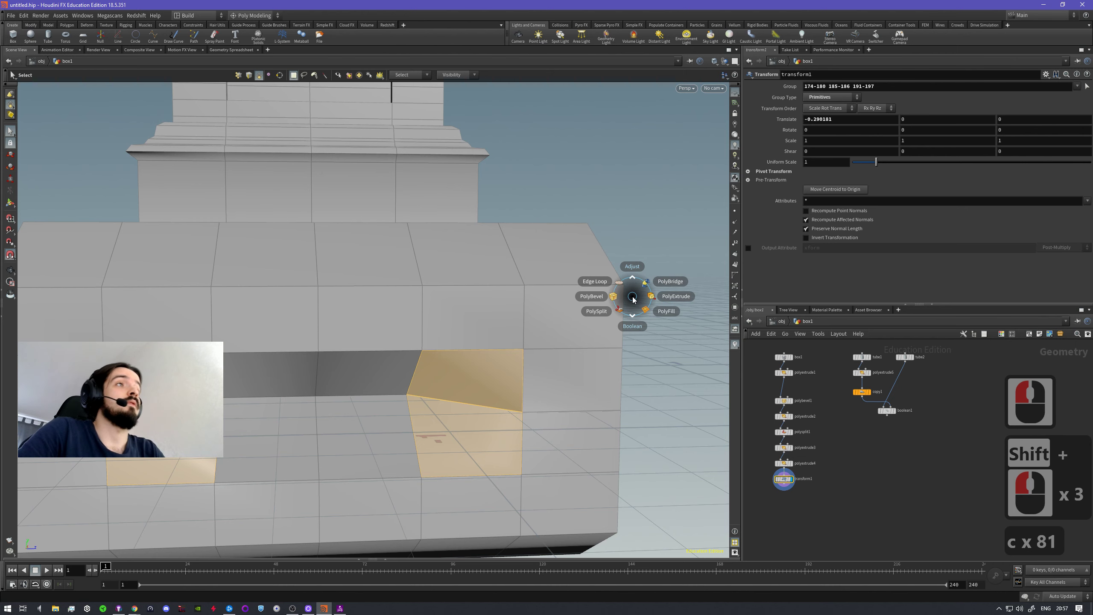
mouse_move(627, 329)
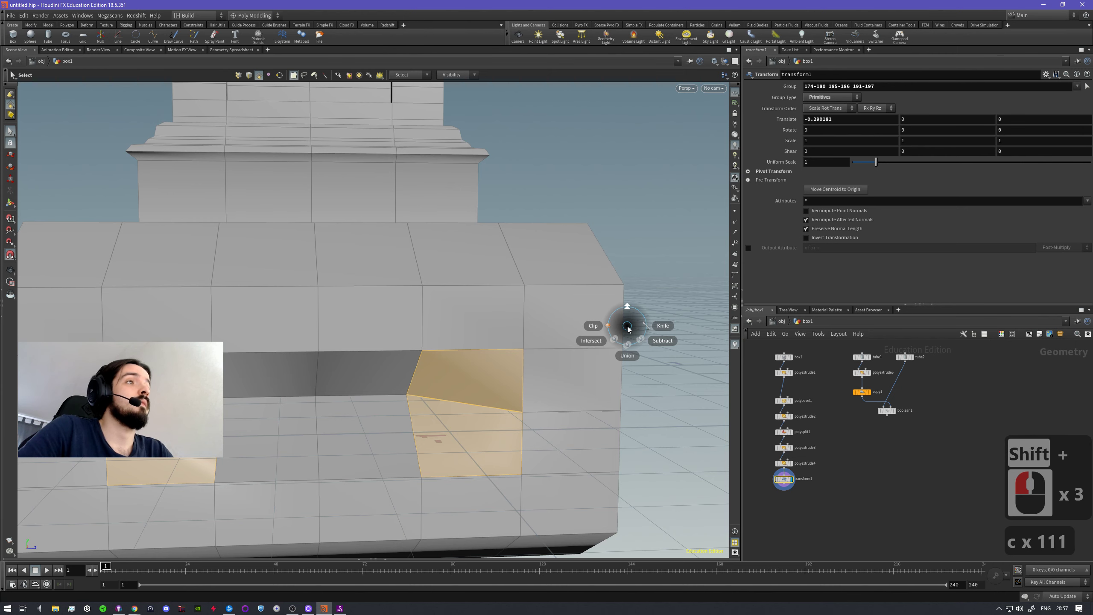
left_click(663, 326)
left_click(481, 389)
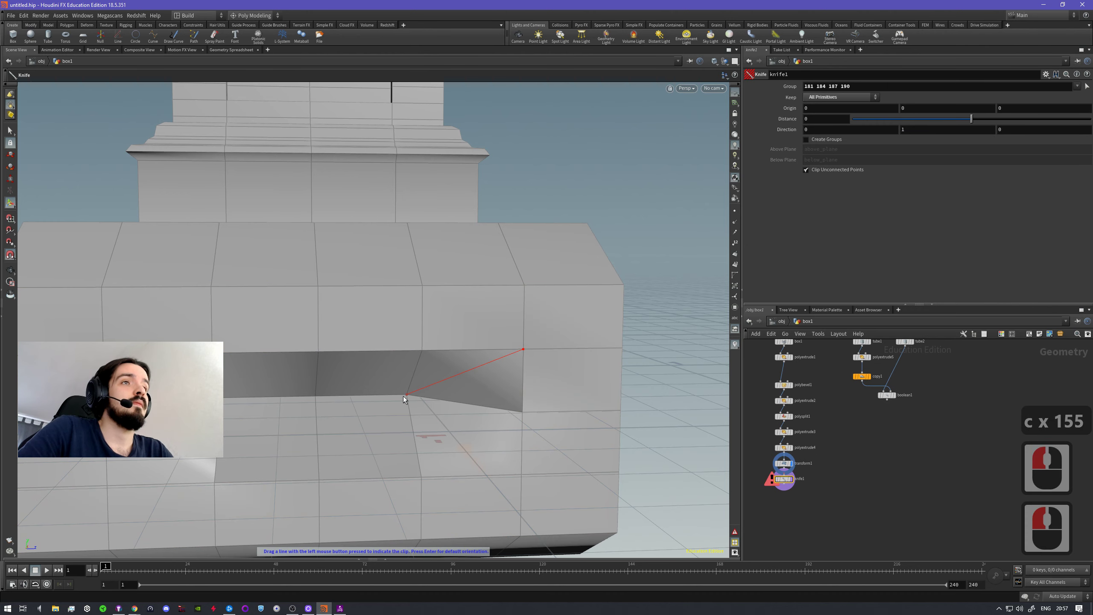
left_click_drag(403, 397, 468, 371)
left_click_drag(440, 423, 493, 465)
key("Return")
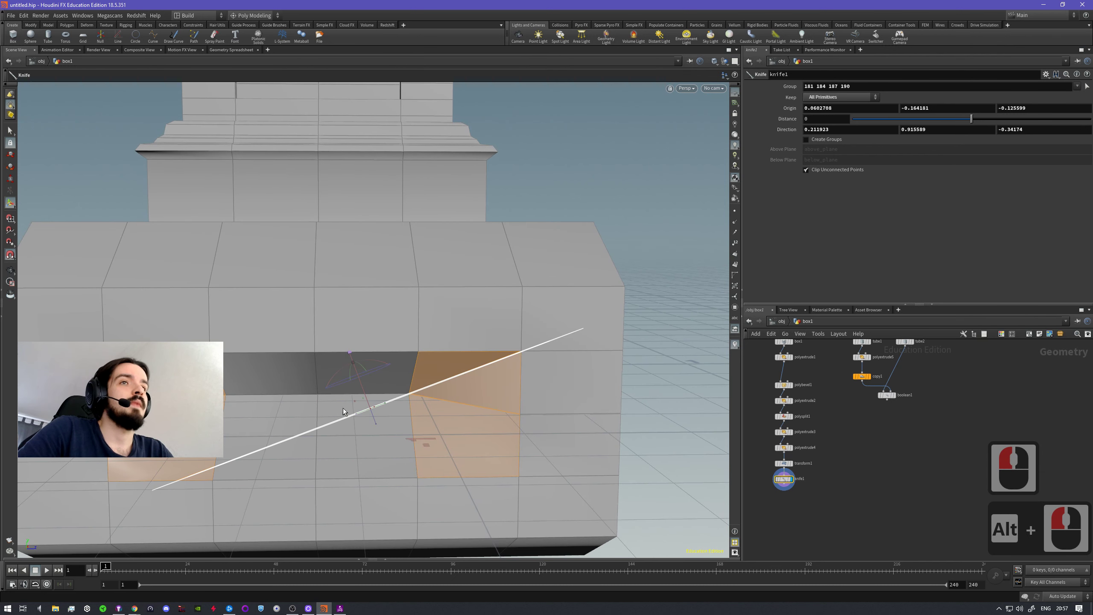
key("ctrl+z")
key("s")
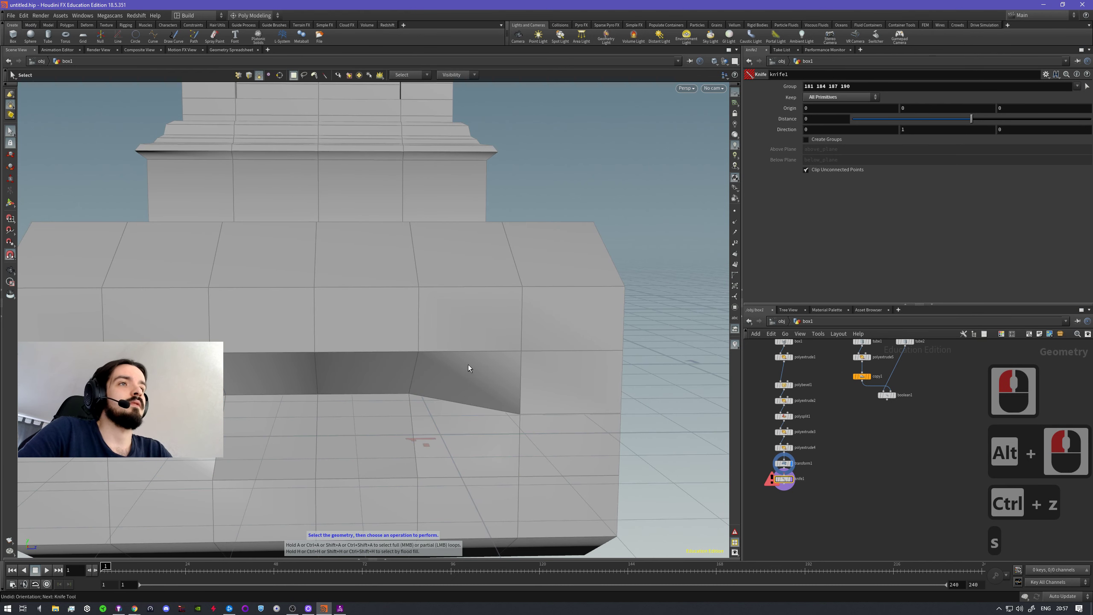
key("s")
key("2")
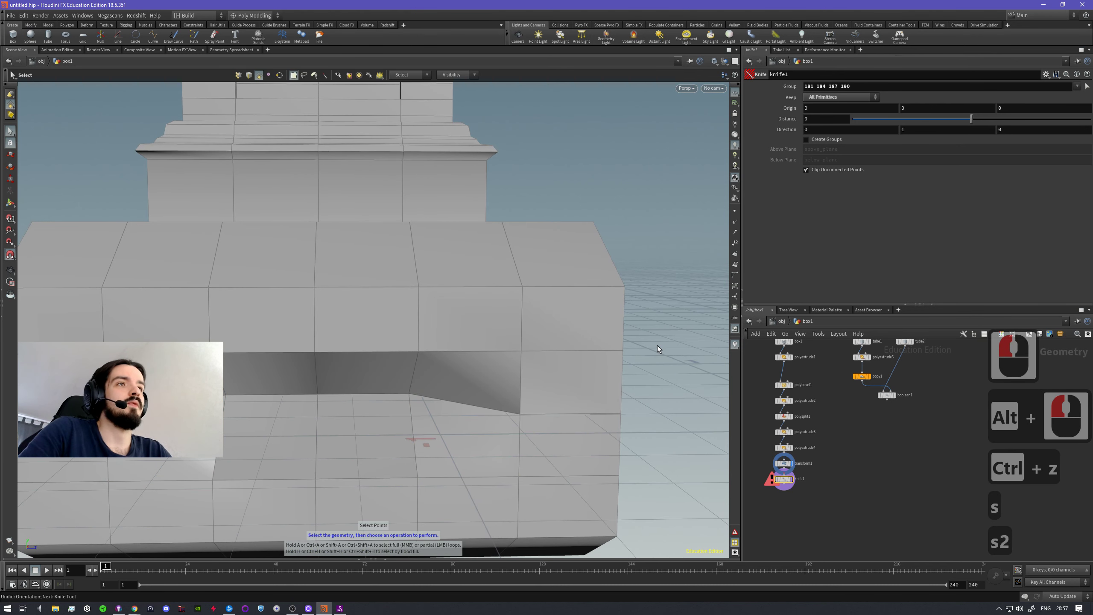
key("s")
key("2")
key("3")
key("4")
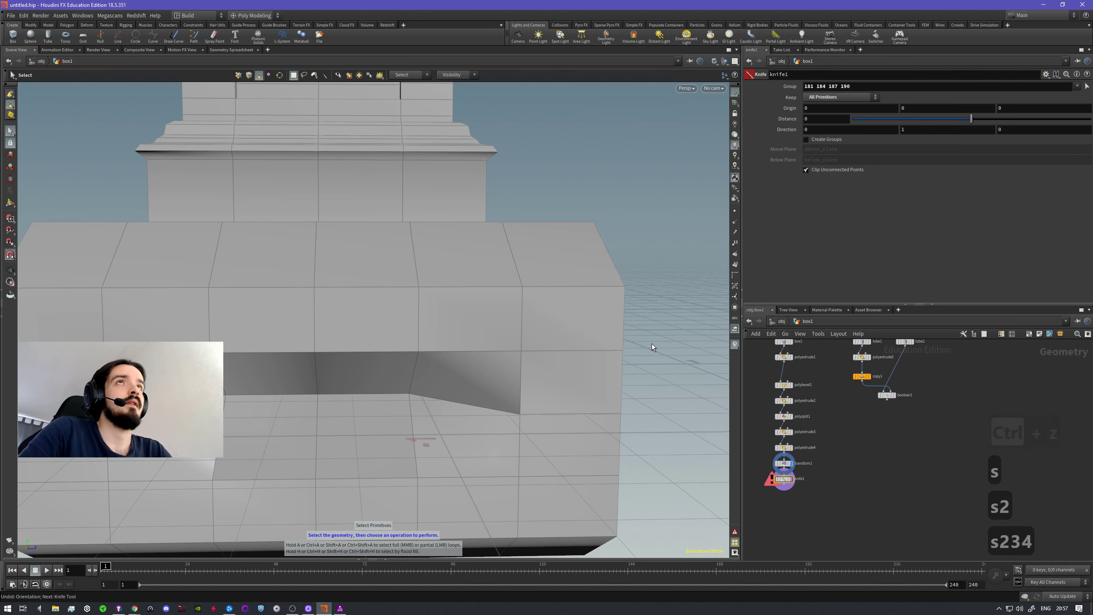
left_click(463, 381)
key("1")
left_click(463, 390)
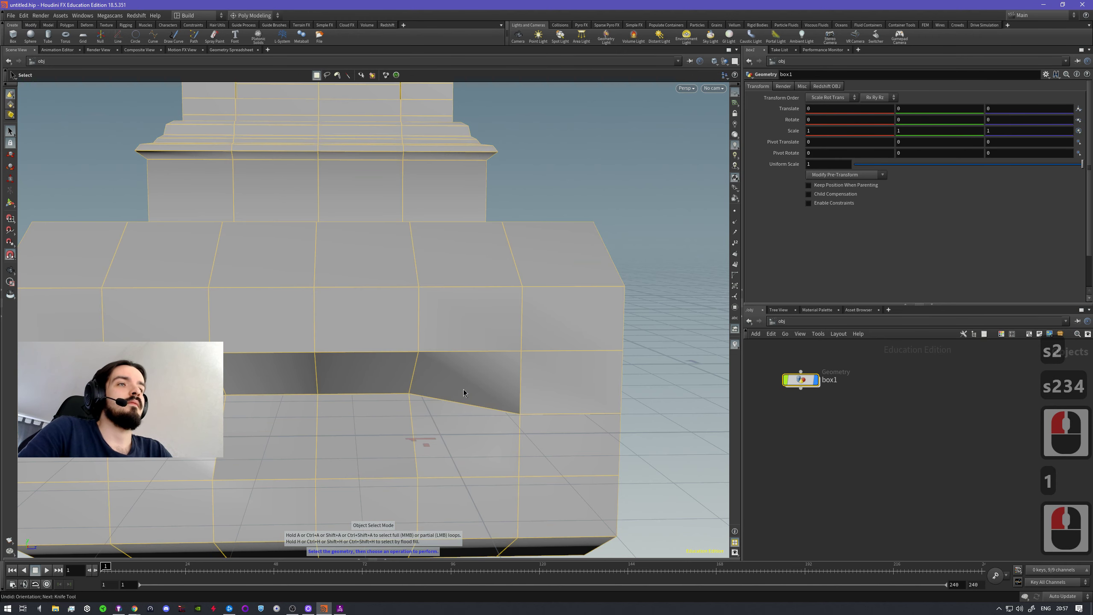
- Select only the recess's upper right corner face and knife it diagonally from its inner corner to the frame's upper corner
key("s")
key("4")
left_click(466, 374)
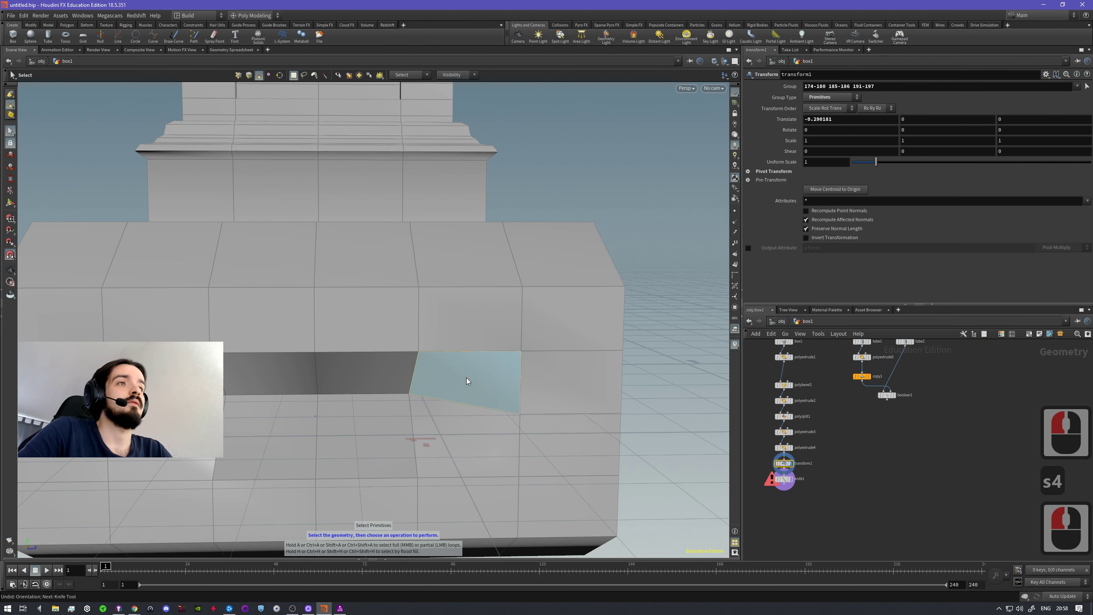
key("c")
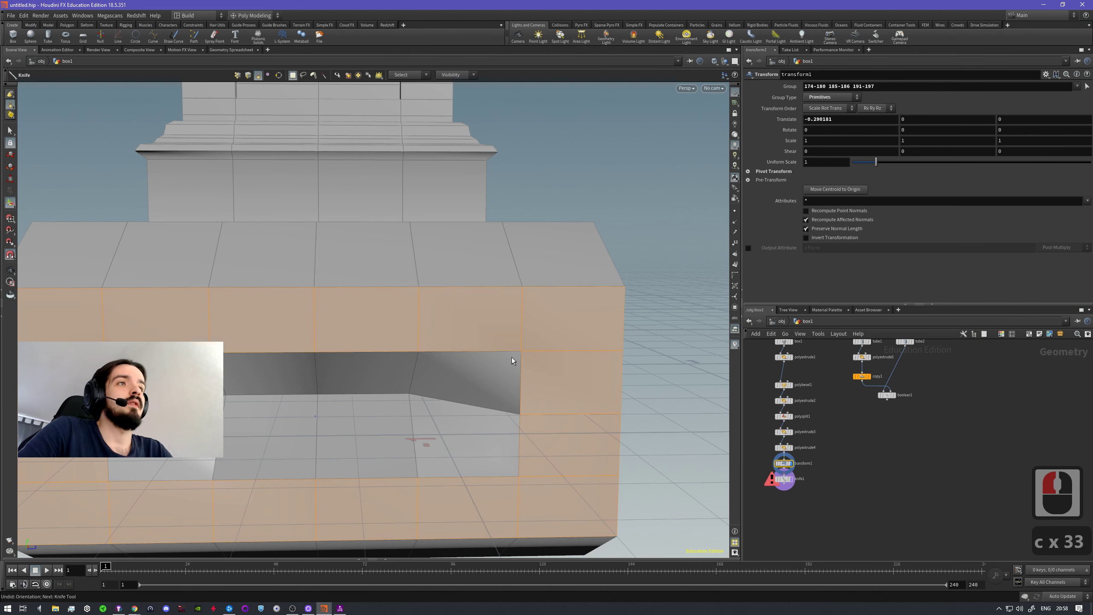
left_click(492, 366)
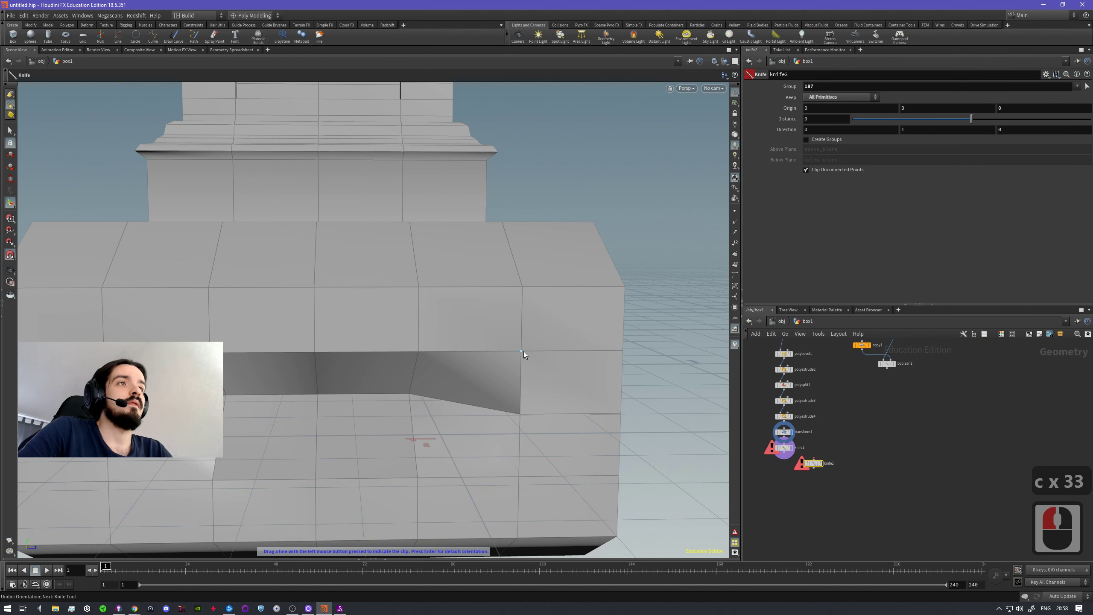
left_click_drag(510, 359, 519, 354)
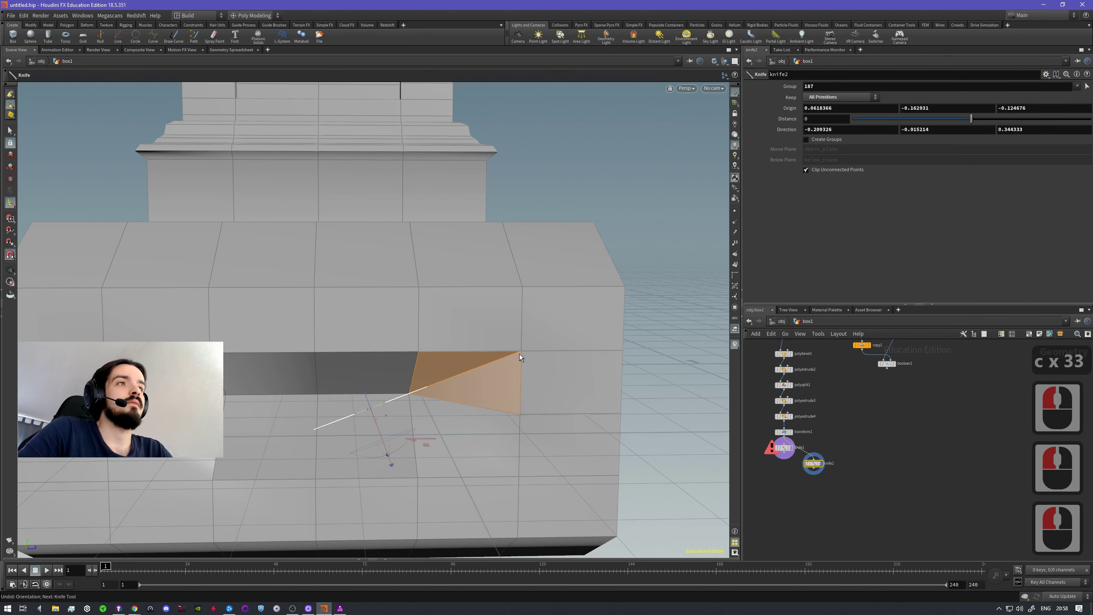
- Select the recess's lower right corner face and knife it diagonally from its inner corner to the frame's lower corner
left_click_drag(481, 411, 476, 335, "alt")
key("s")
left_click(468, 432)
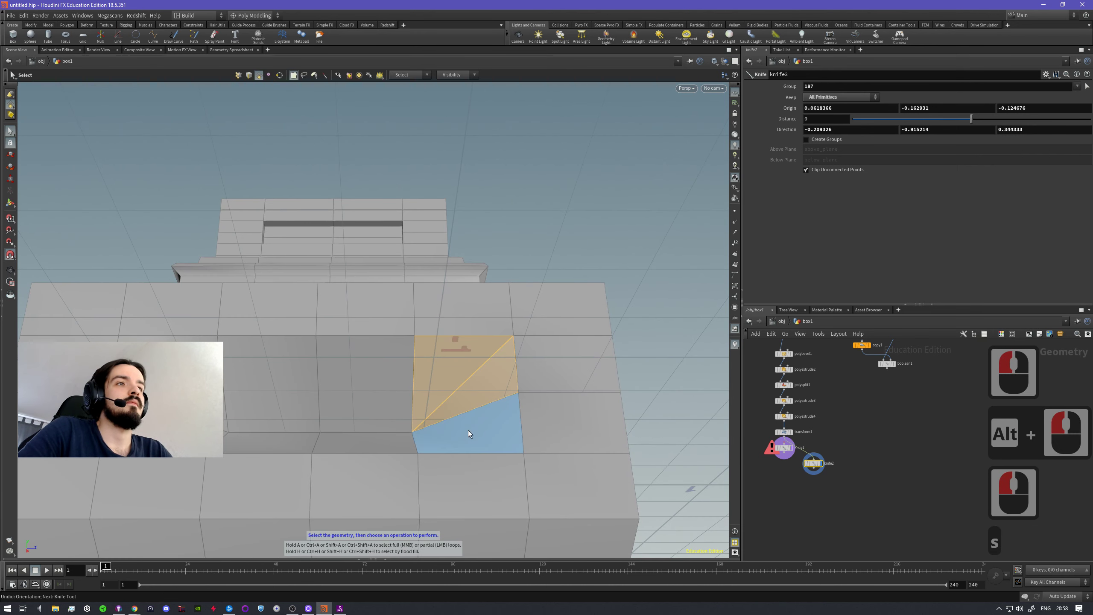
left_click(472, 433)
right_click(468, 432)
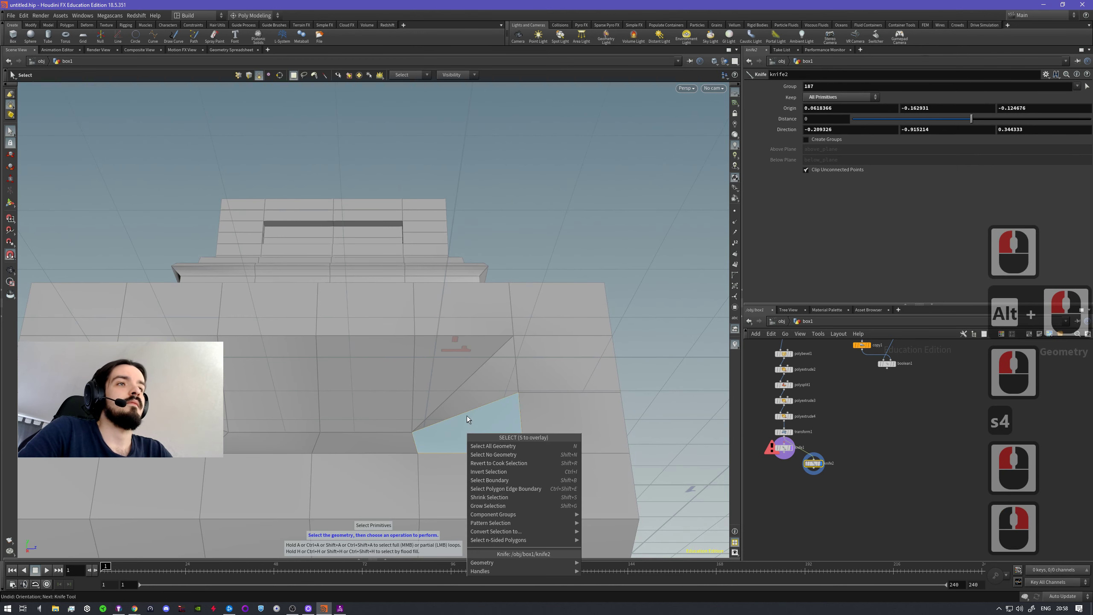
left_click(469, 424)
key("c")
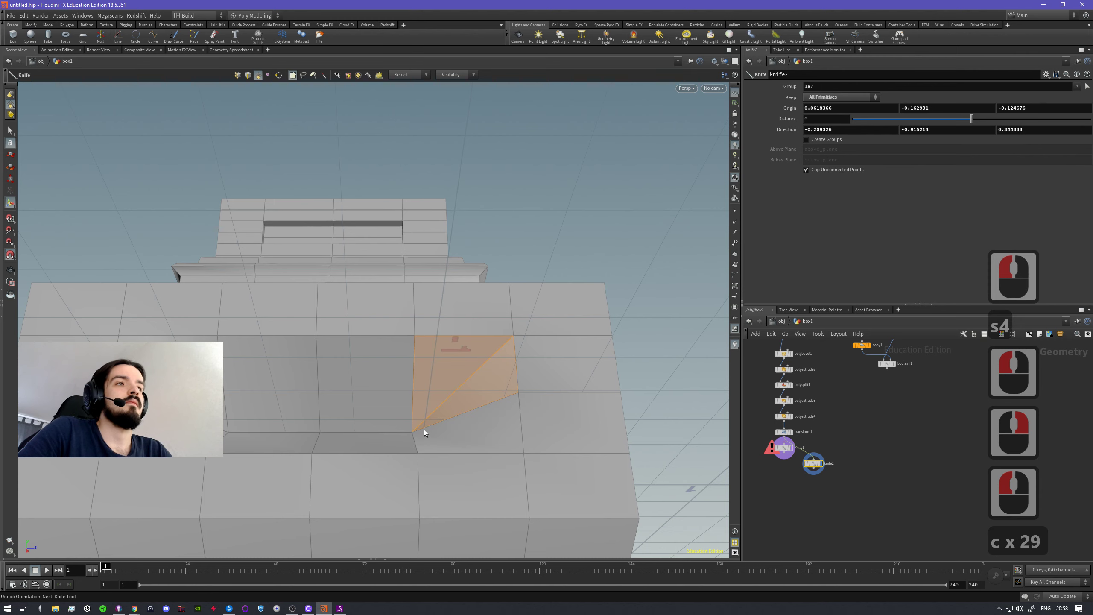
left_click(461, 438)
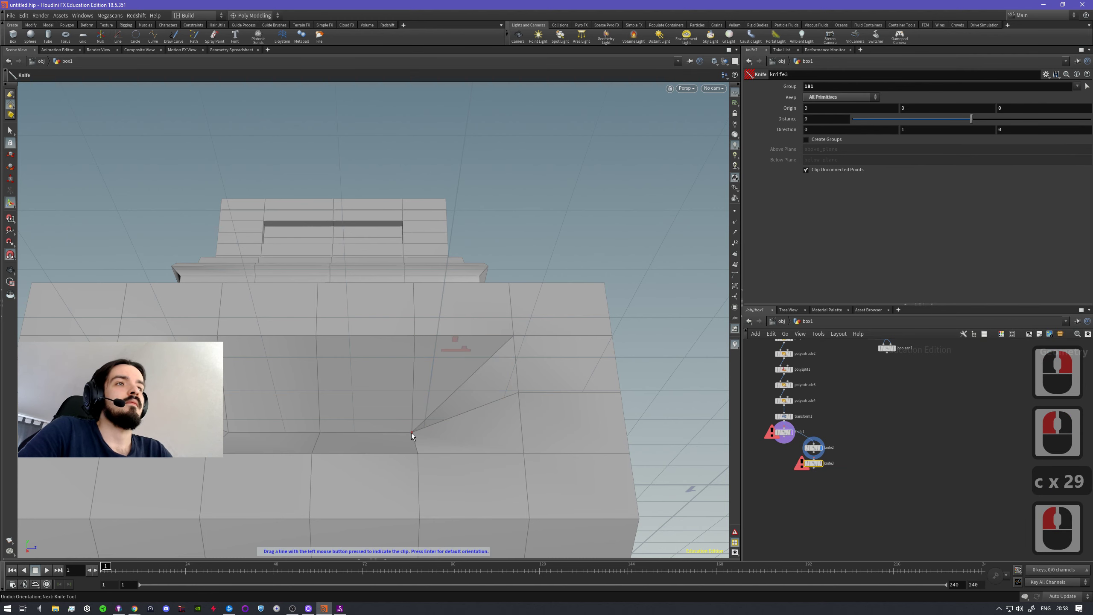
left_click_drag(412, 431, 524, 453)
- Insert edge loops around the box through the outermost right column of front faces, with the number of loops set to 3
left_click_drag(485, 407, 629, 392, "alt")
key("c")
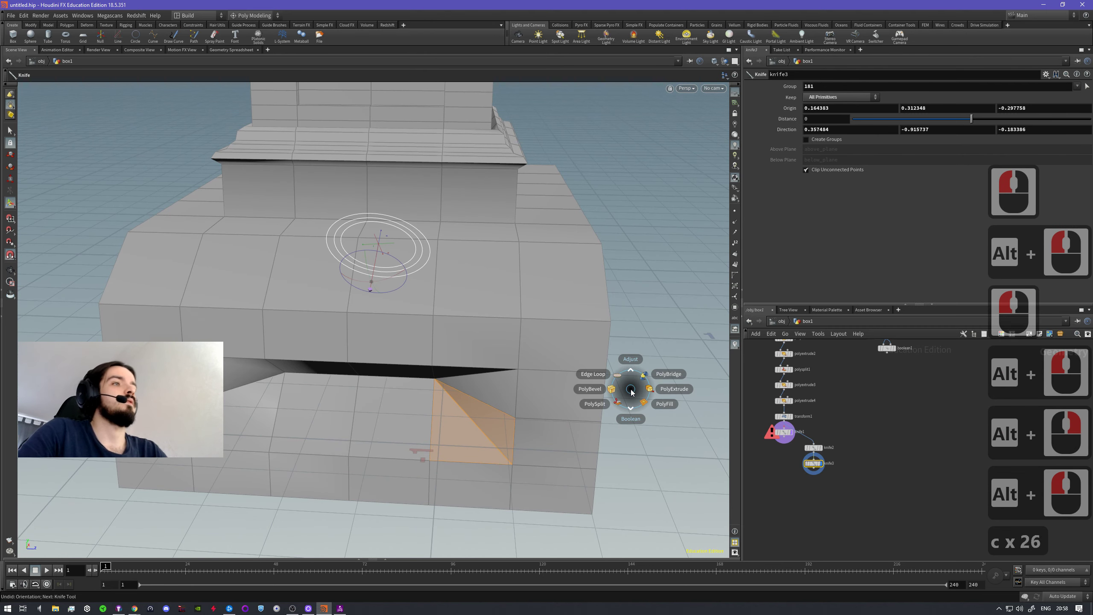
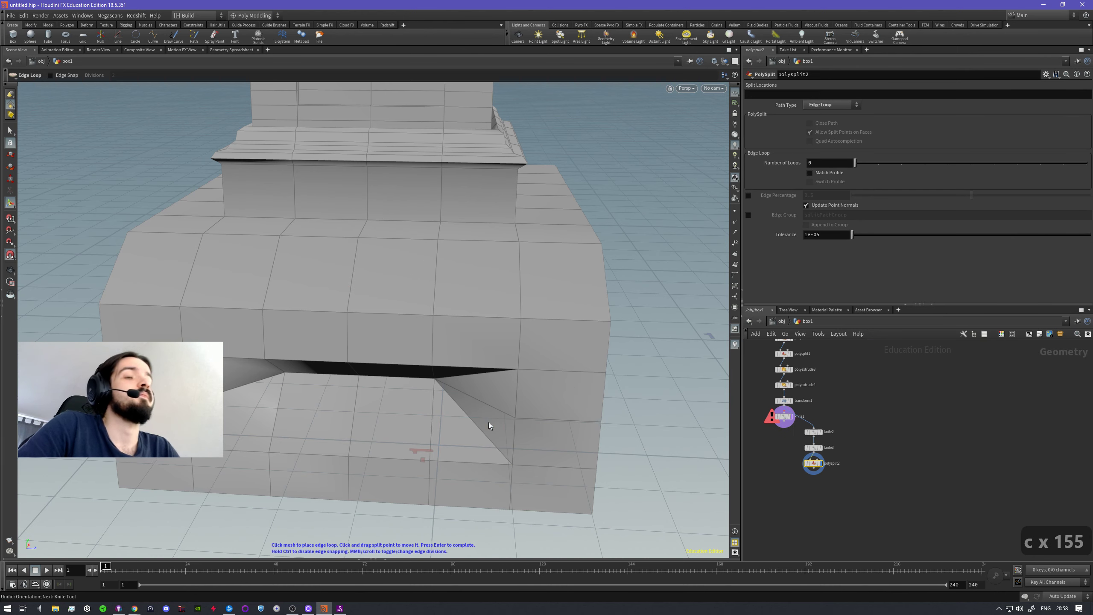
left_click(573, 323)
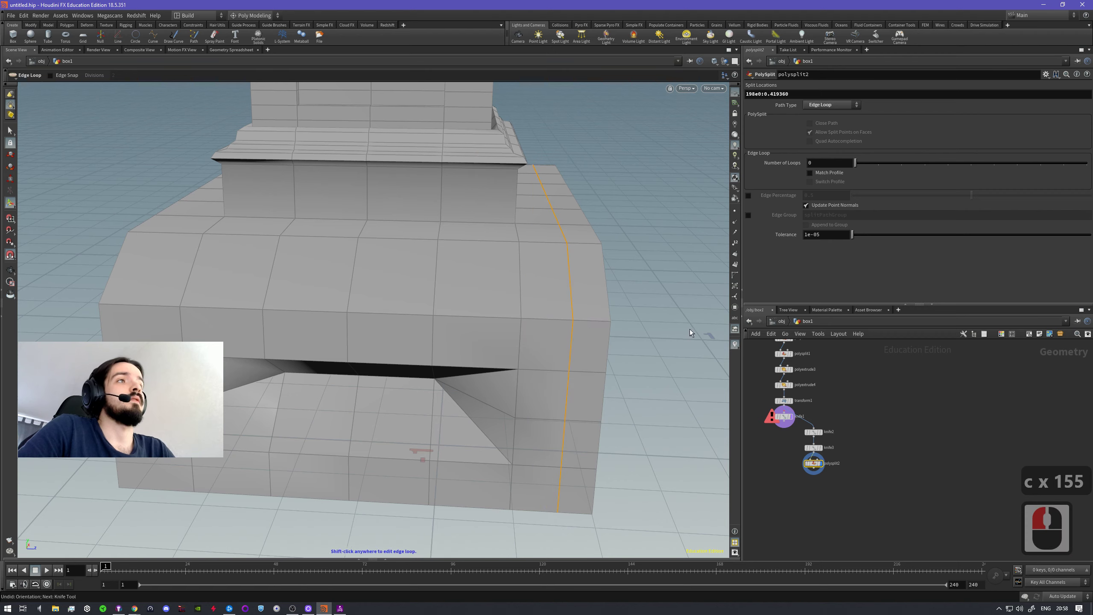
left_click_drag(692, 334, 633, 361, "alt")
left_click_drag(873, 164, 934, 168)
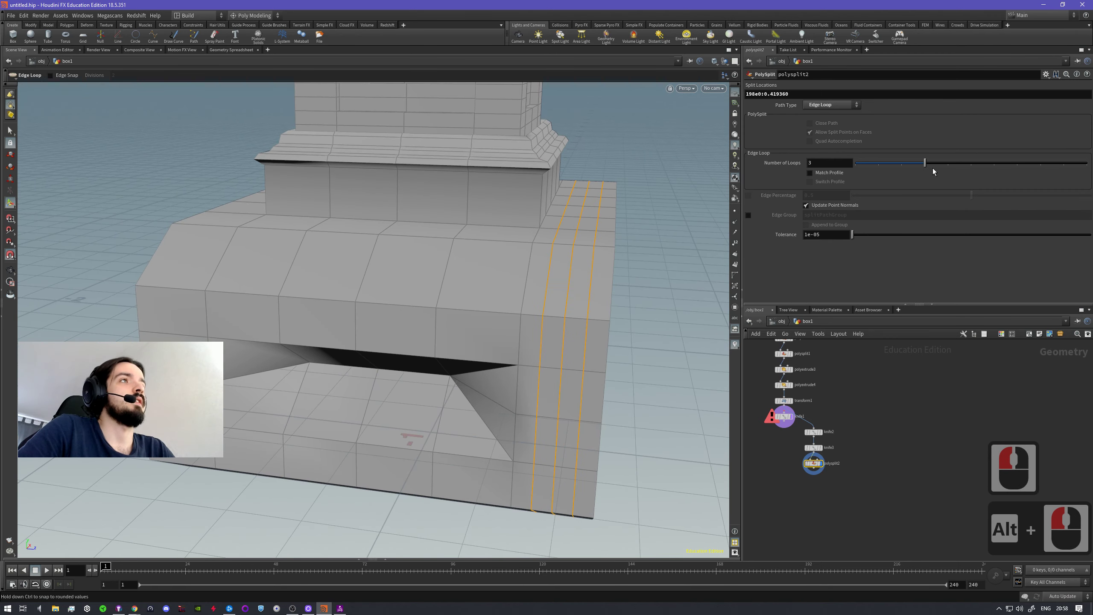
- Insert edge loops around the box through the outermost left column of front faces, with the number of loops set to 7
left_click_drag(602, 362, 631, 314, "alt")
key("c")
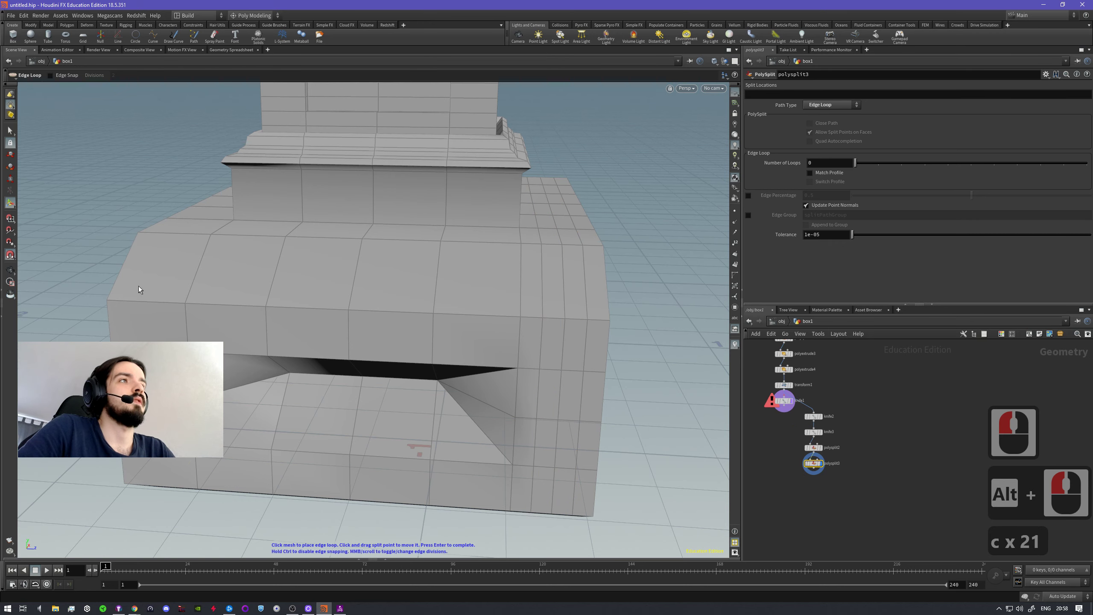
left_click(174, 235)
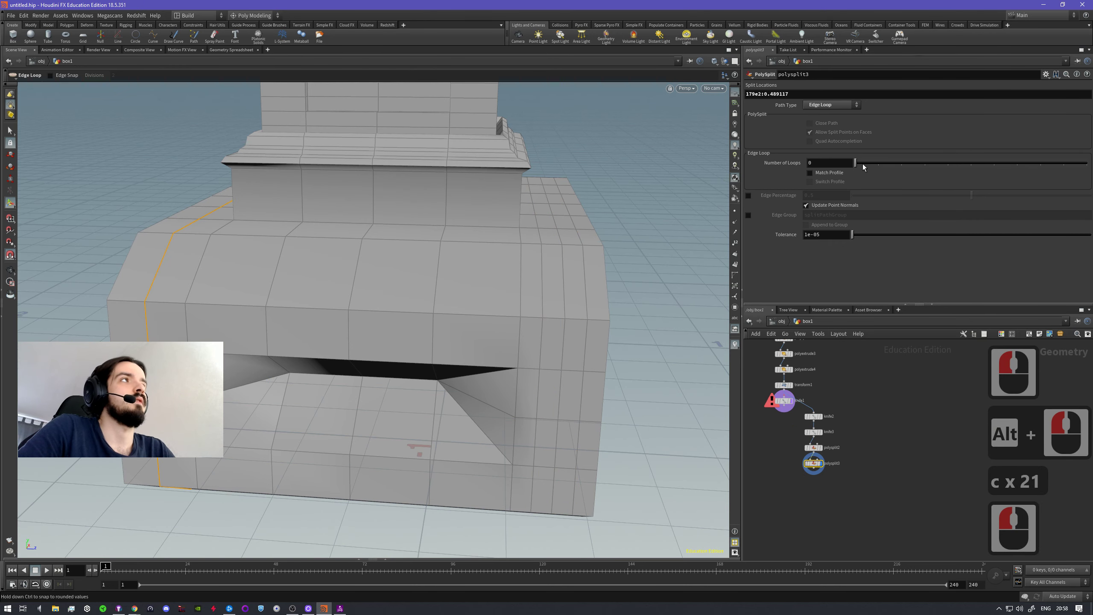
left_click_drag(926, 158, 925, 161)
left_click_drag(553, 390, 580, 369, "alt")
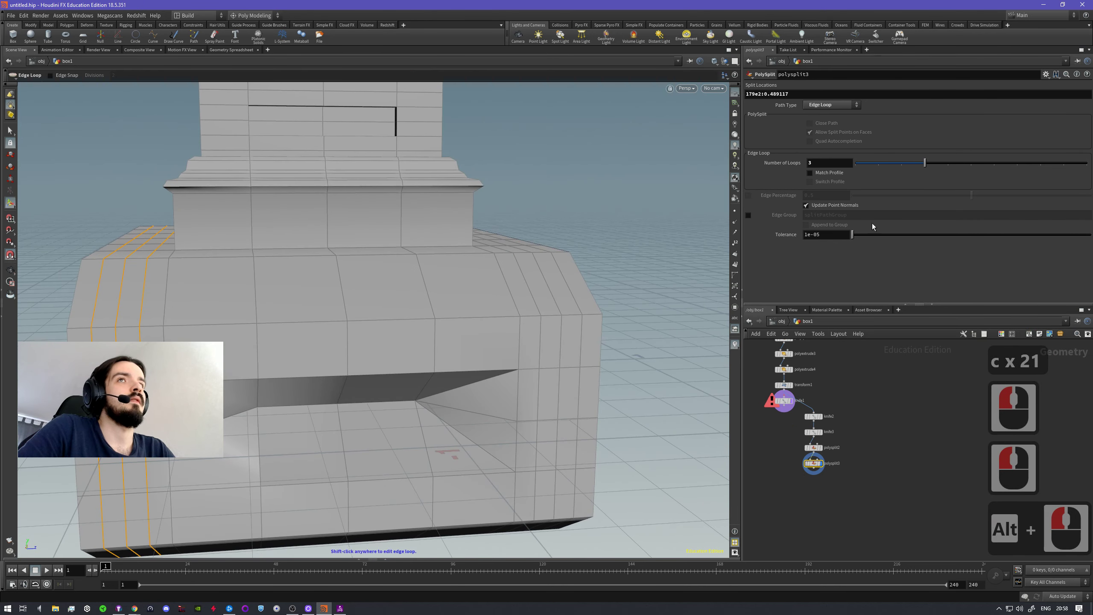
left_click_drag(924, 166, 994, 173)
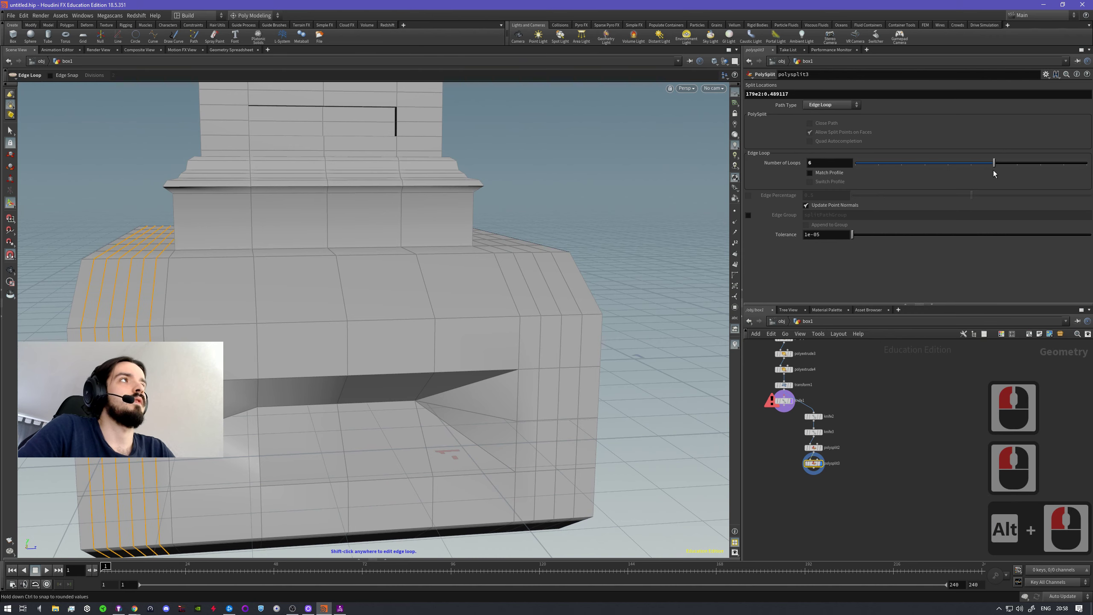
left_click(608, 340)
left_click_drag(609, 340, 576, 440, "alt")
- Draw a freeform PolySplit path on the face above the recess's right corner, starting at its upper right vertex and returning to its right edge
key("c")
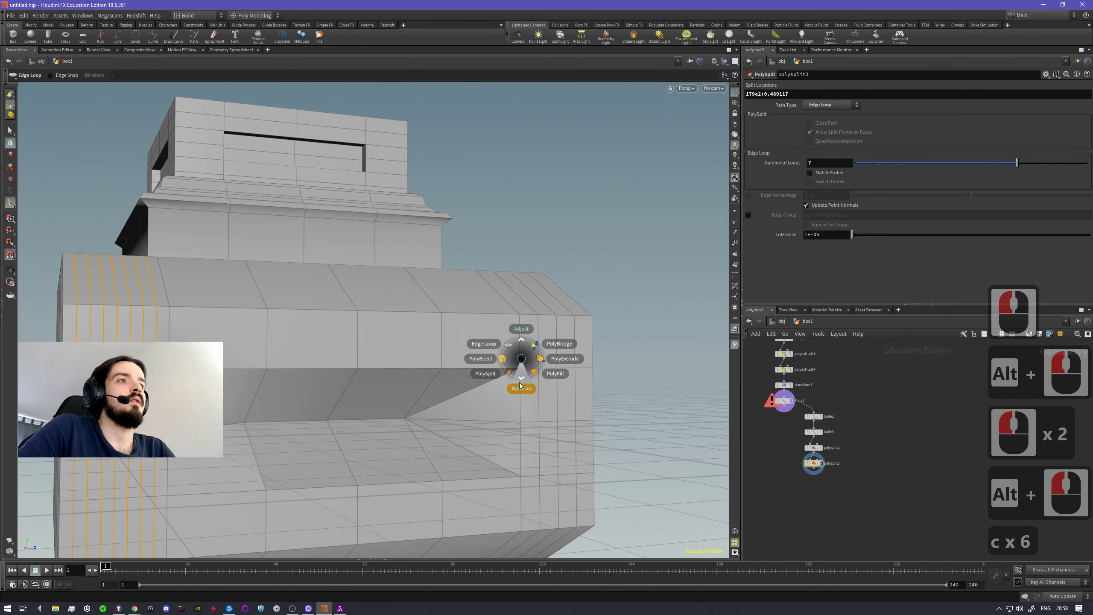
left_click(490, 374)
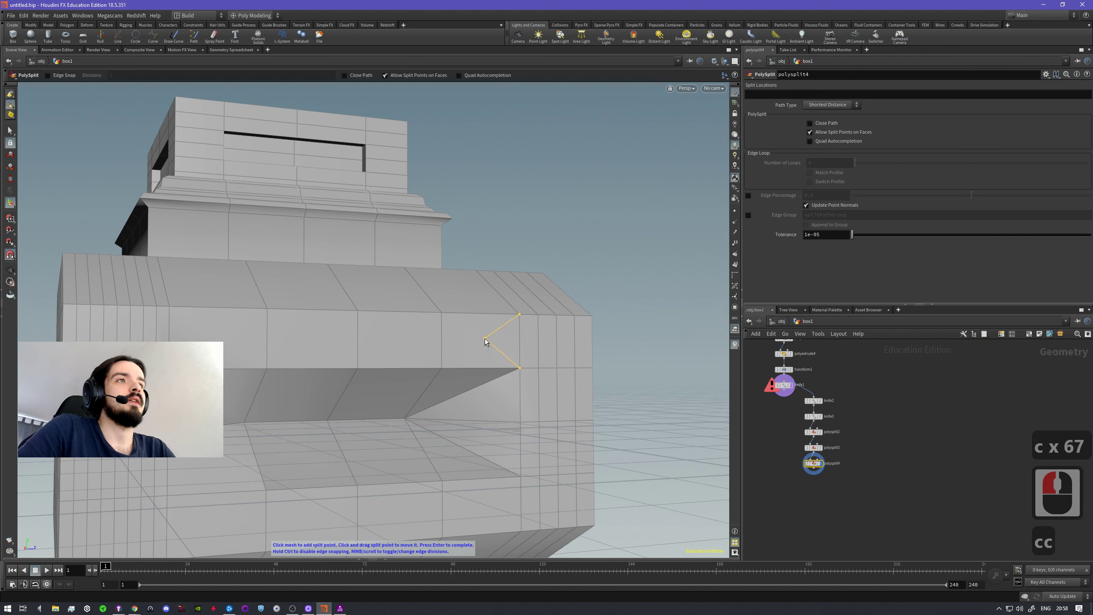
left_click(459, 344)
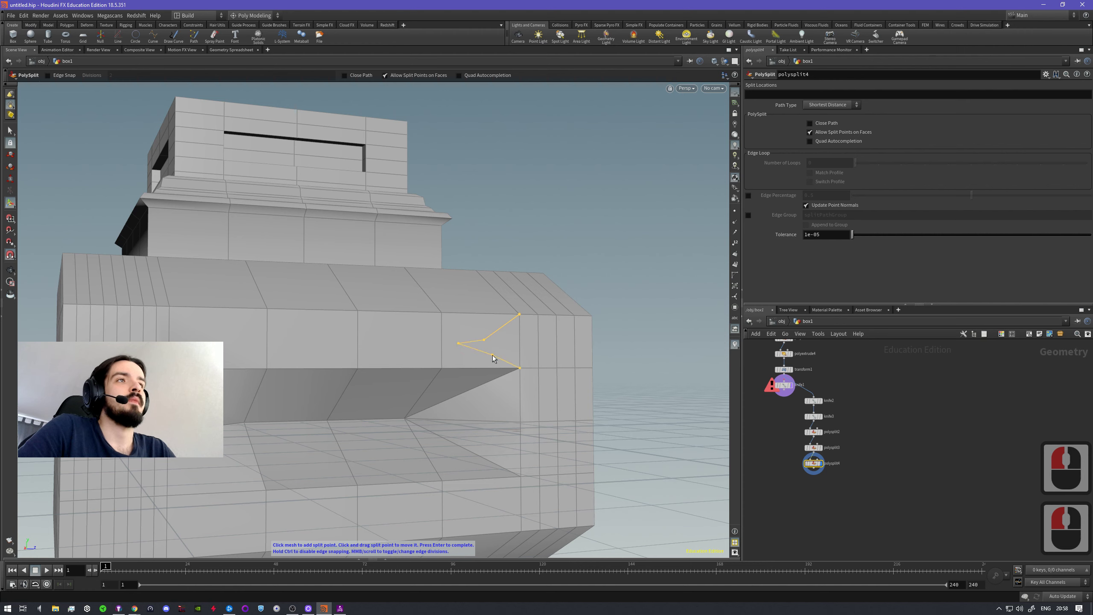
left_click(486, 357)
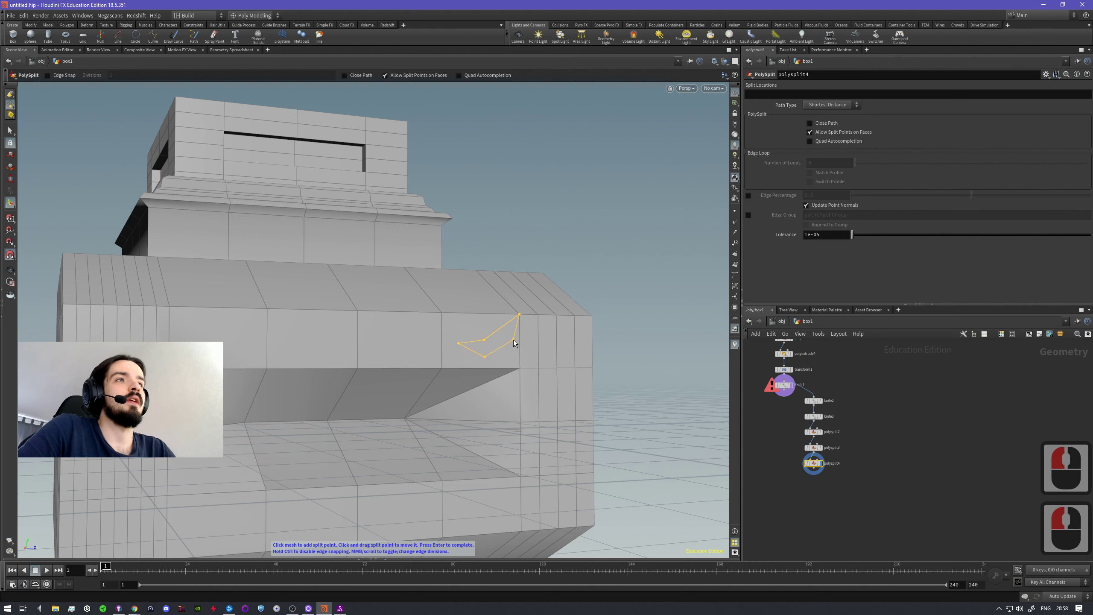
left_click(519, 351)
left_click(559, 388)
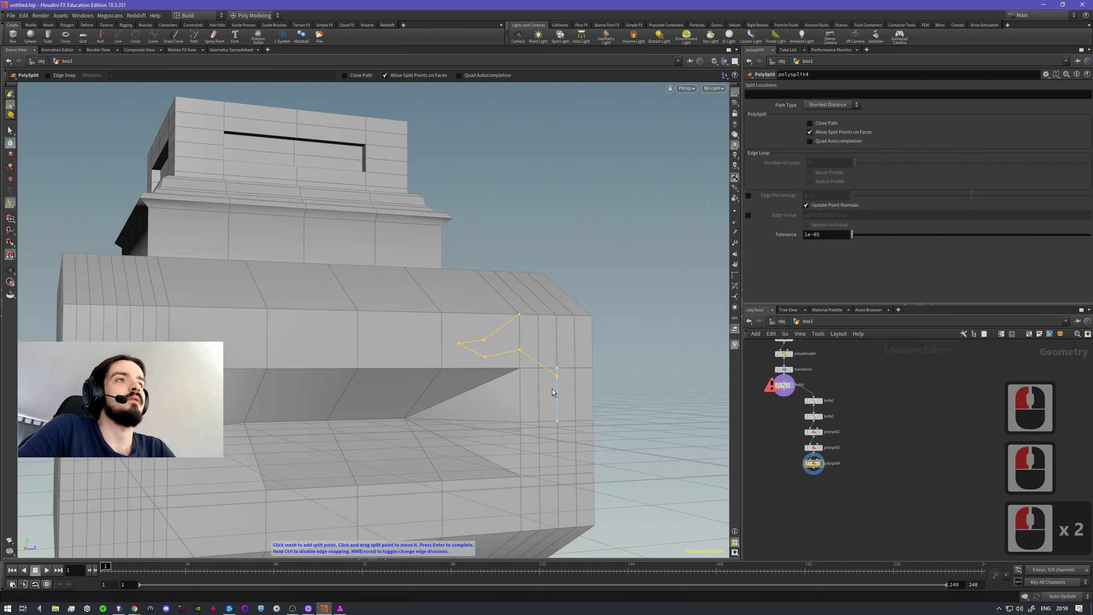
left_click_drag(579, 386, 538, 406, "alt")
right_click_drag(519, 335, 638, 327, "alt")
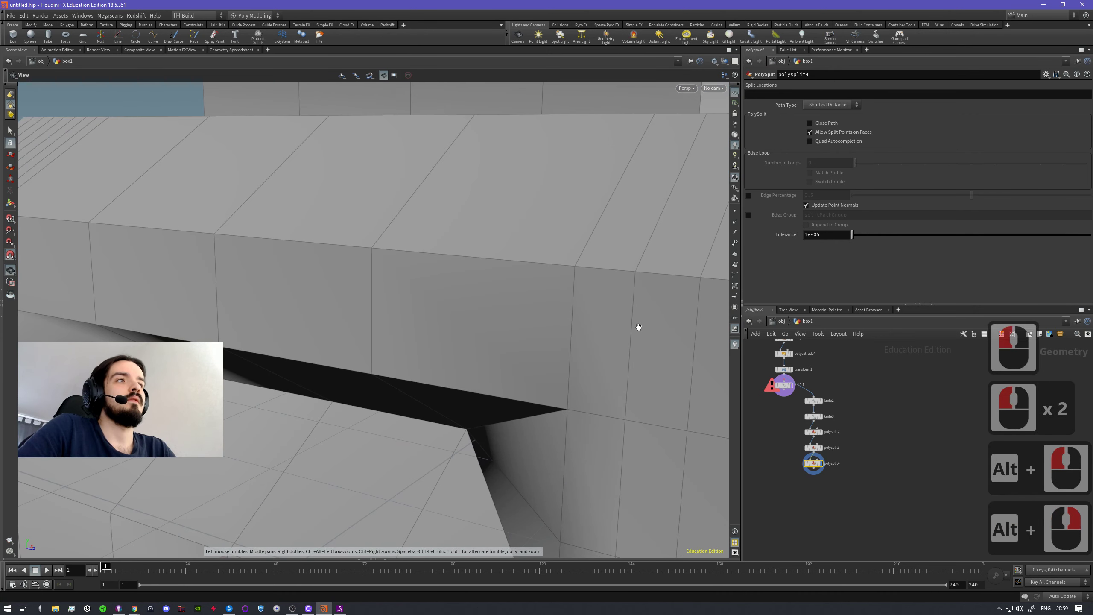
left_click_drag(638, 327, 539, 371, "alt")
key("s")
left_click(517, 311)
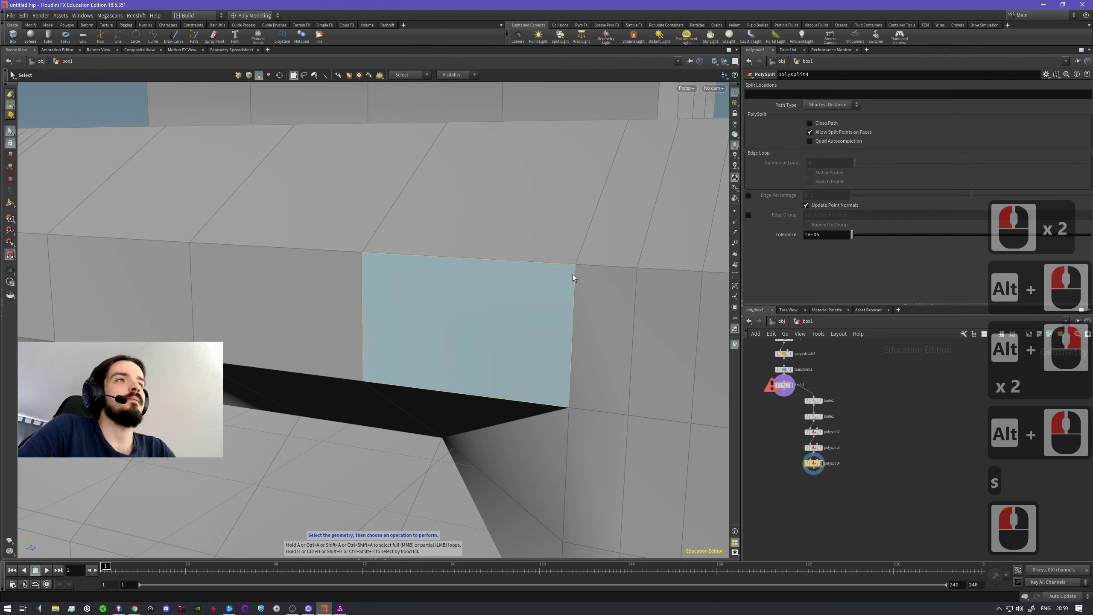
key("s")
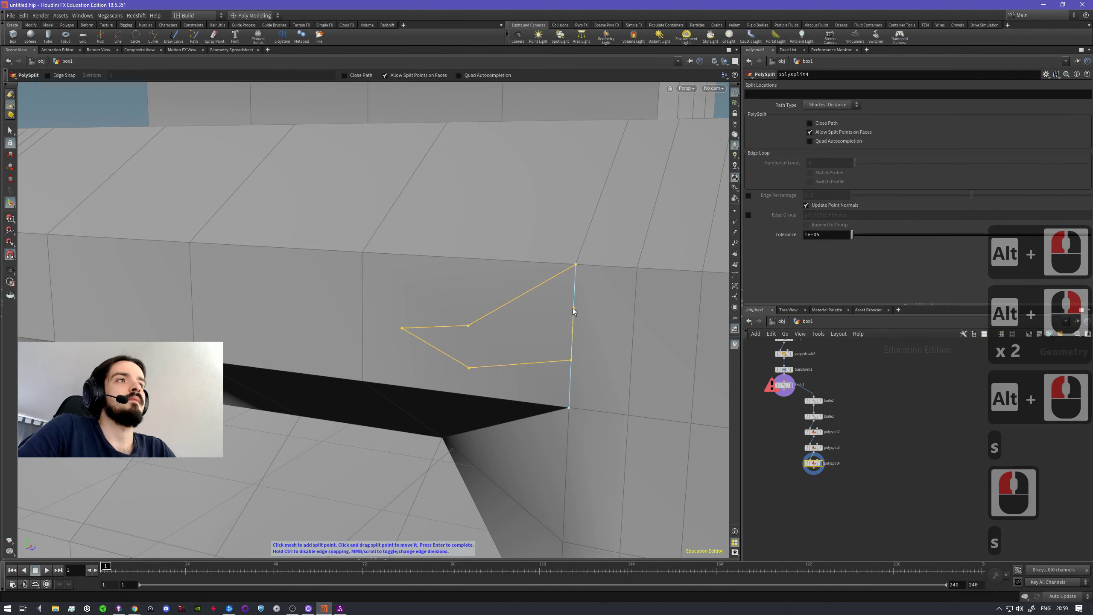
- Finish the PolySplit outline along the panel's vertical edge, ending at its upper corner vertex, and complete the cut
left_click(572, 307)
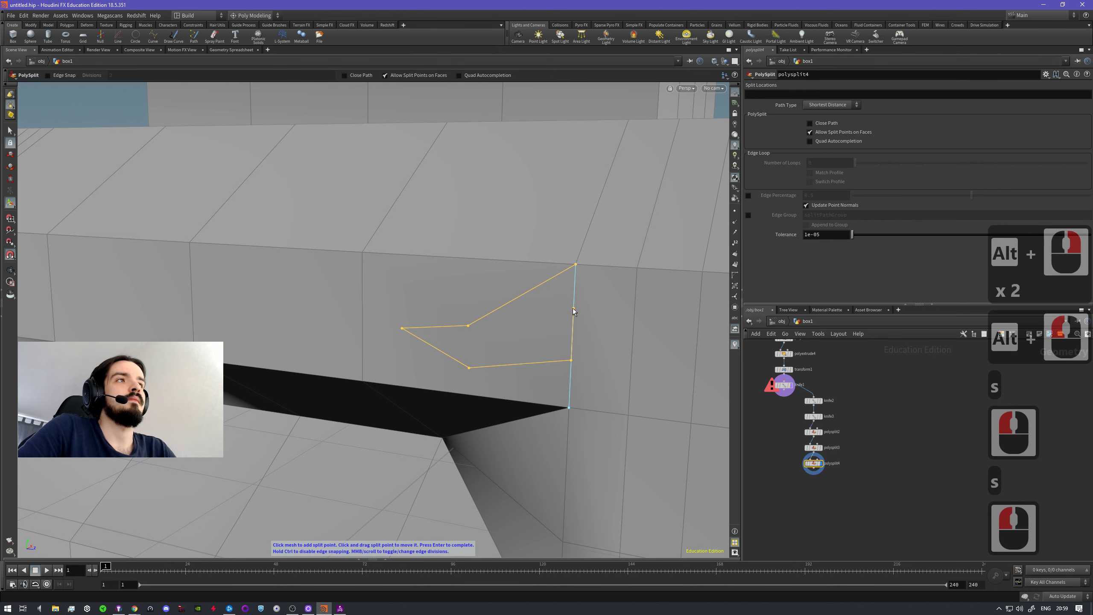
left_click(575, 265)
key("Return")
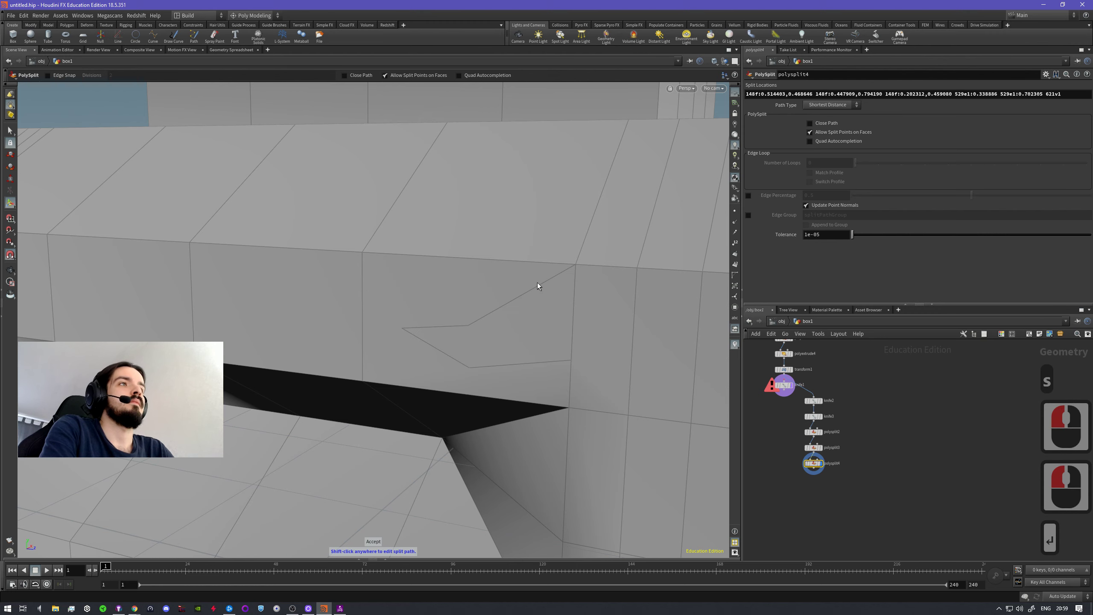
- Extrude the newly split corner face outward with PolyExtrude by a distance of about 0.15
left_click_drag(493, 354, 622, 326, "alt")
right_click_drag(466, 339, 508, 336, "alt")
mouse_move(495, 338)
right_mouse_down("alt")
mouse_move(532, 334)
mouse_move(513, 345)
right_mouse_up("alt")
key("s")
left_click(518, 334)
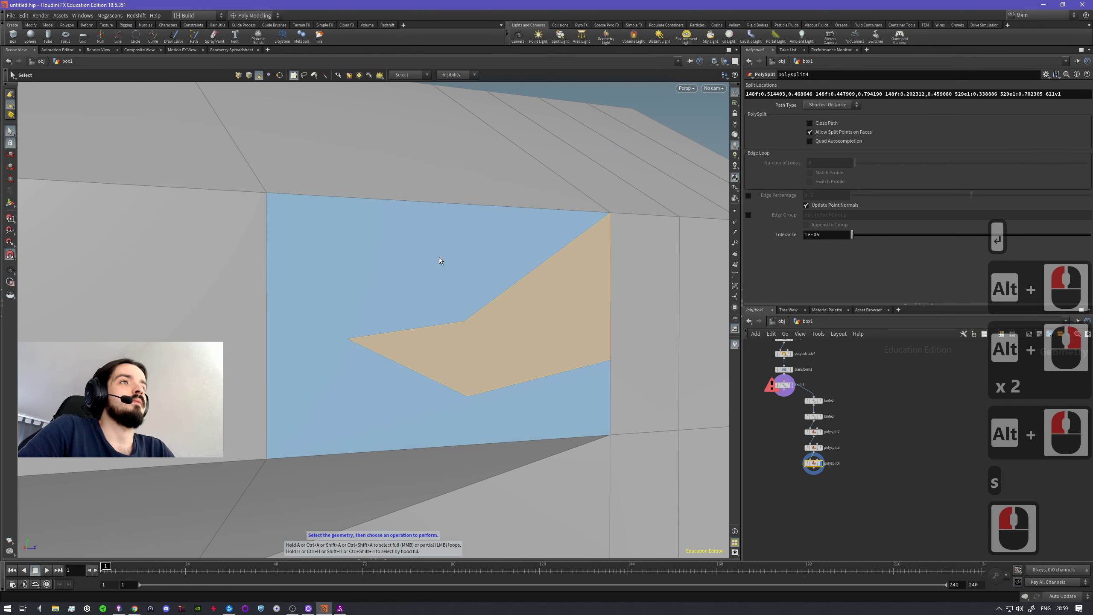
right_click_drag(558, 380, 526, 390, "alt")
right_click_drag(582, 394, 556, 400, "alt")
left_click_drag(556, 401, 587, 439, "alt")
key("c")
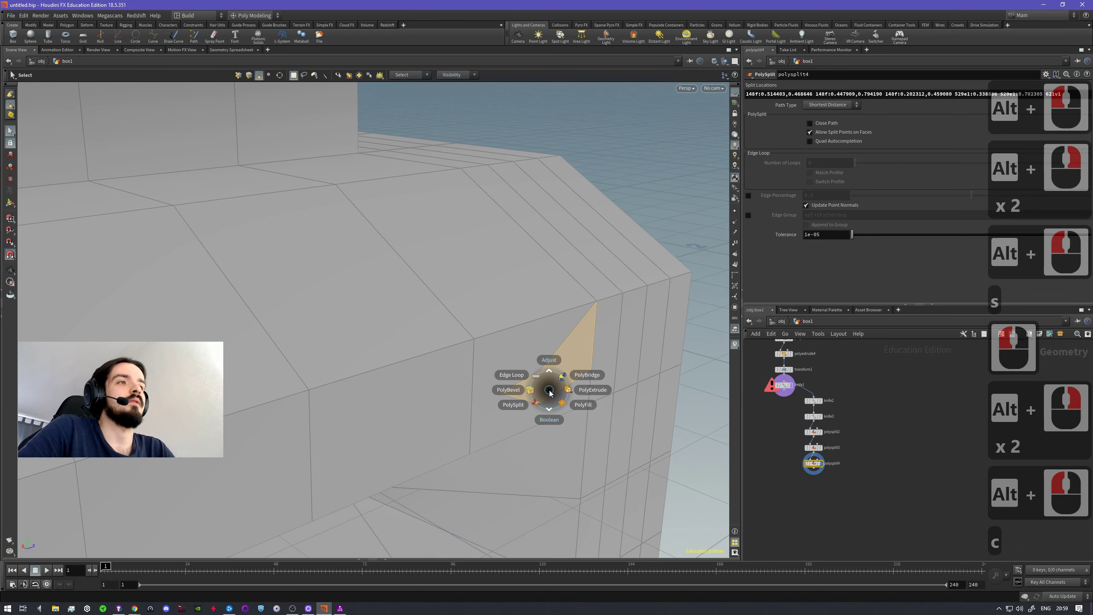
left_click(582, 390)
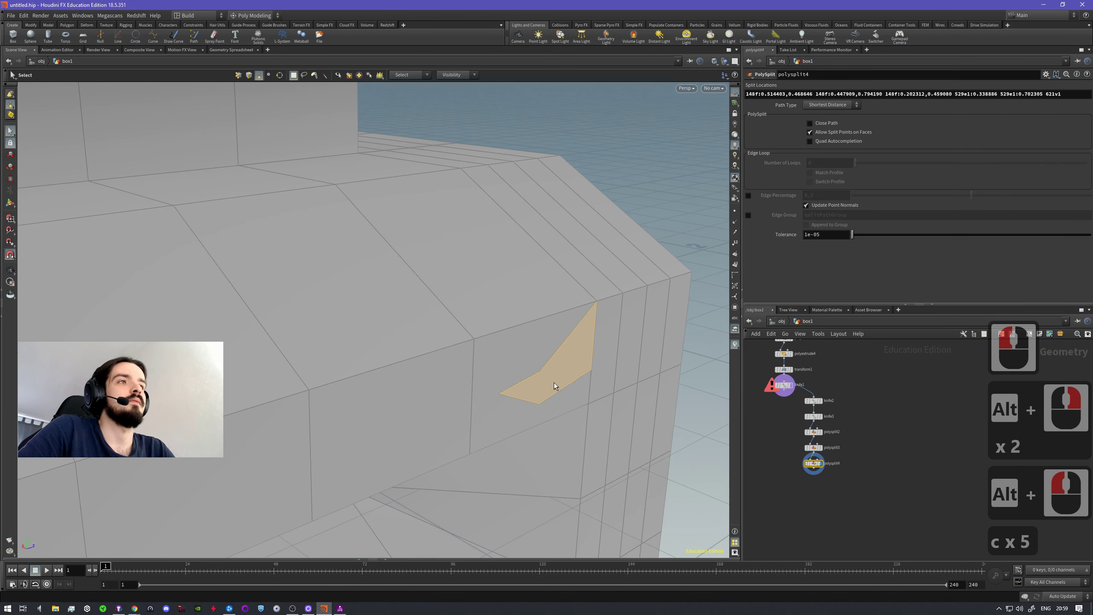
left_click_drag(594, 383, 701, 414)
left_click_drag(583, 441, 560, 431, "alt")
right_click_drag(560, 431, 510, 440, "alt")
left_click_drag(510, 439, 542, 444, "alt")
right_click_drag(542, 445, 500, 393, "alt")
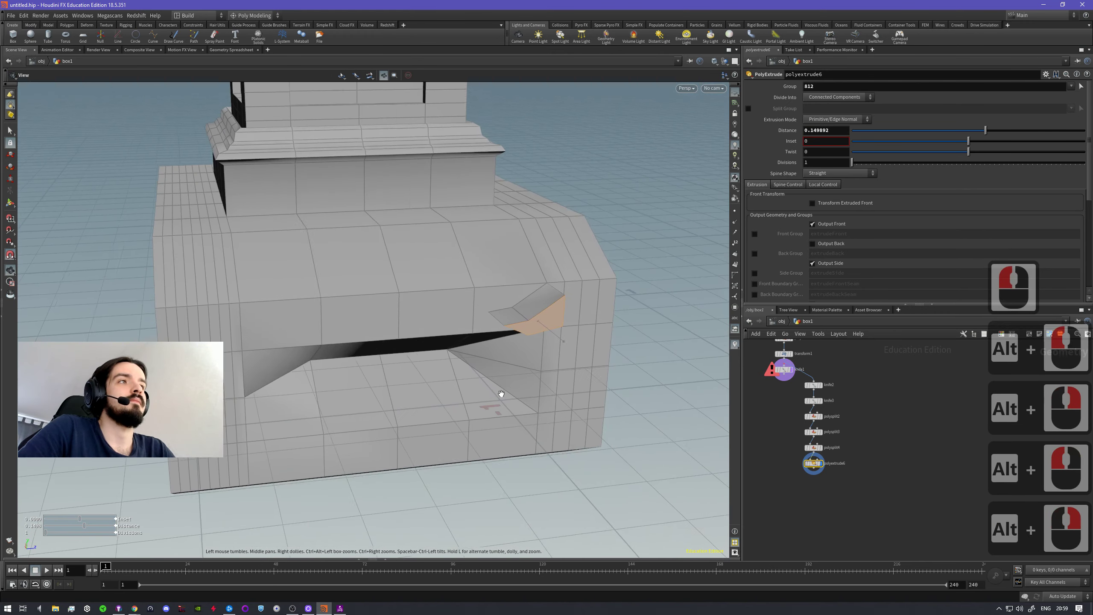
middle_click(500, 393, "alt")
key("c")
key("c")
key("c")
key("c")
key("c")
key("c")
key("c")
key("c")
key("c")
key("c")
key("c")
key("c")
key("c")
key("c")
key("c")
key("c")
key("c")
key("c")
key("c")
key("c")
key("c")
key("c")
key("c")
key("c")
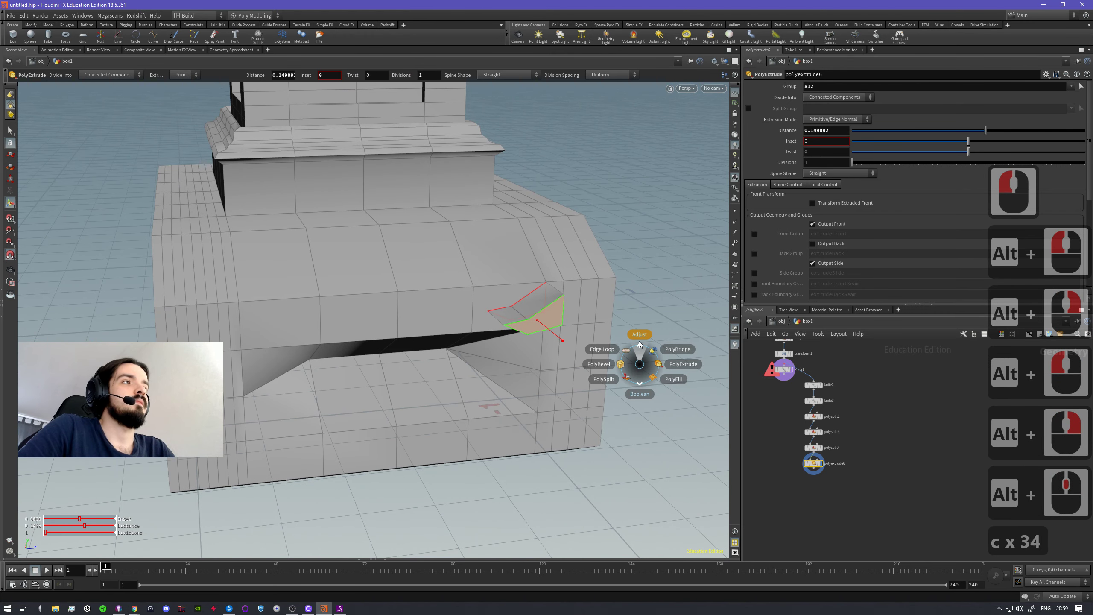
key("c")
key("c")
key("c")
key("c")
key("c")
key("c")
key("c")
key("c")
key("c")
key("c")
key("c")
key("c")
key("c")
key("c")
key("c")
key("c")
key("c")
key("c")
key("c")
key("c")
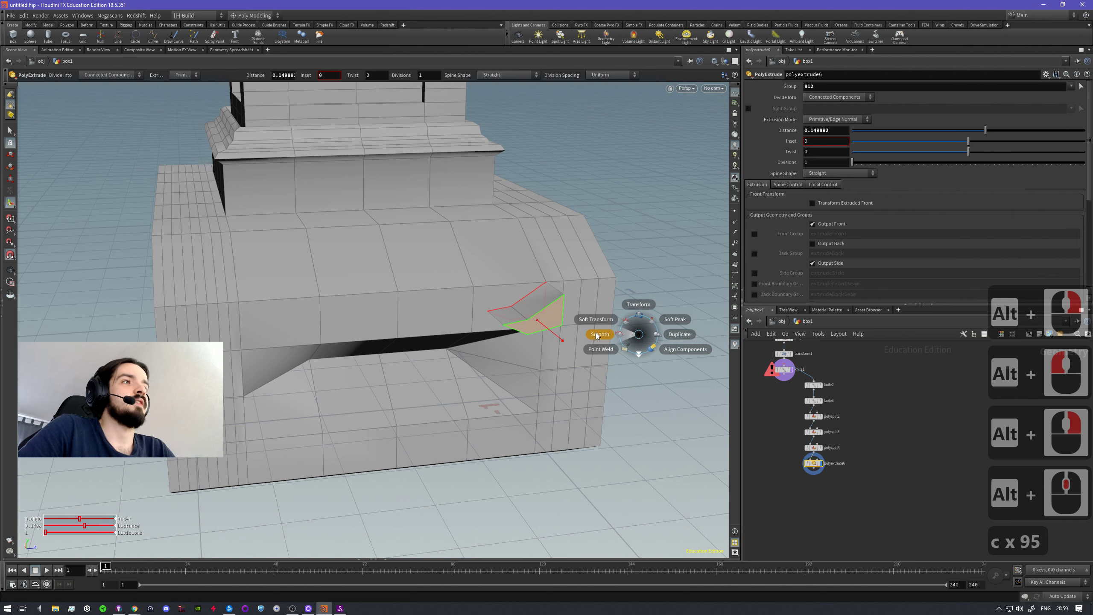
key("c")
key("c")
key("c")
key("c")
key("c")
key("c")
left_click(637, 344)
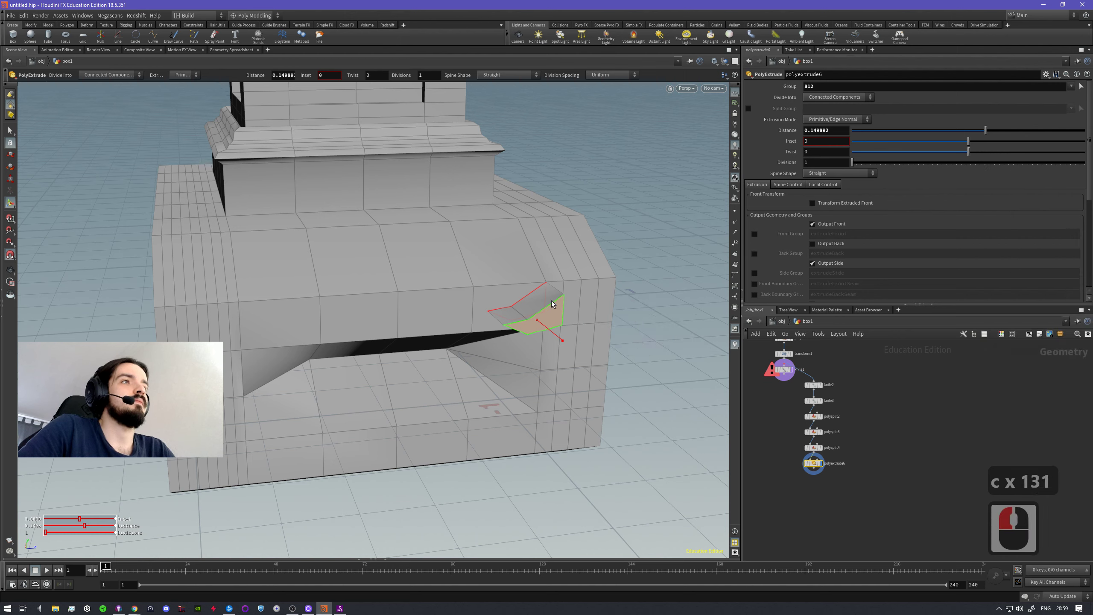
left_click(682, 334)
- Apply Smooth to the extruded corner piece's front face, constraining its corner points 818-822
key("s")
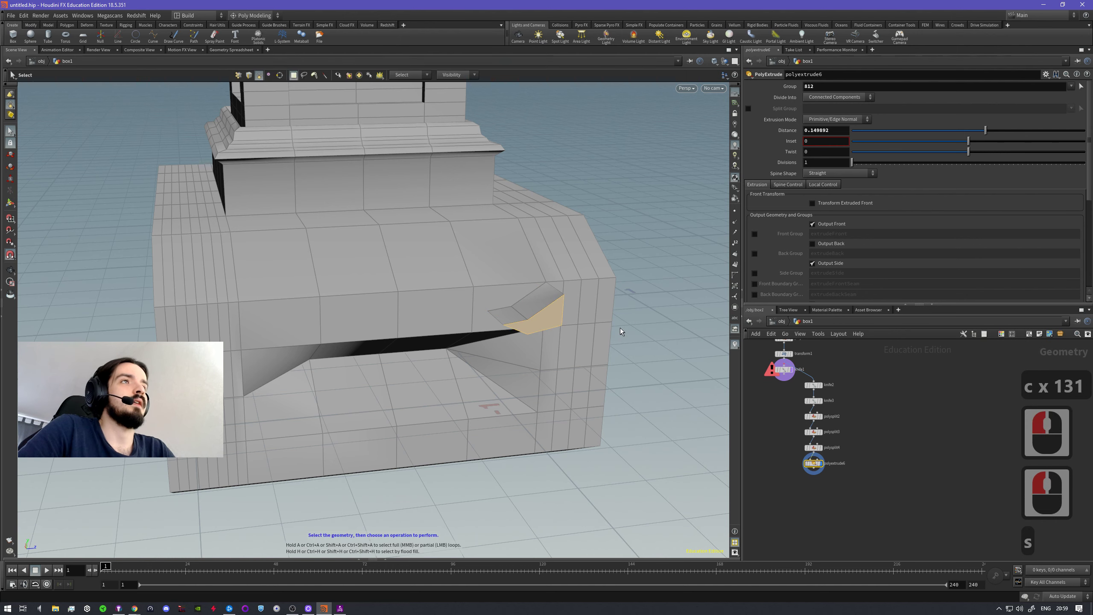
left_click(548, 315)
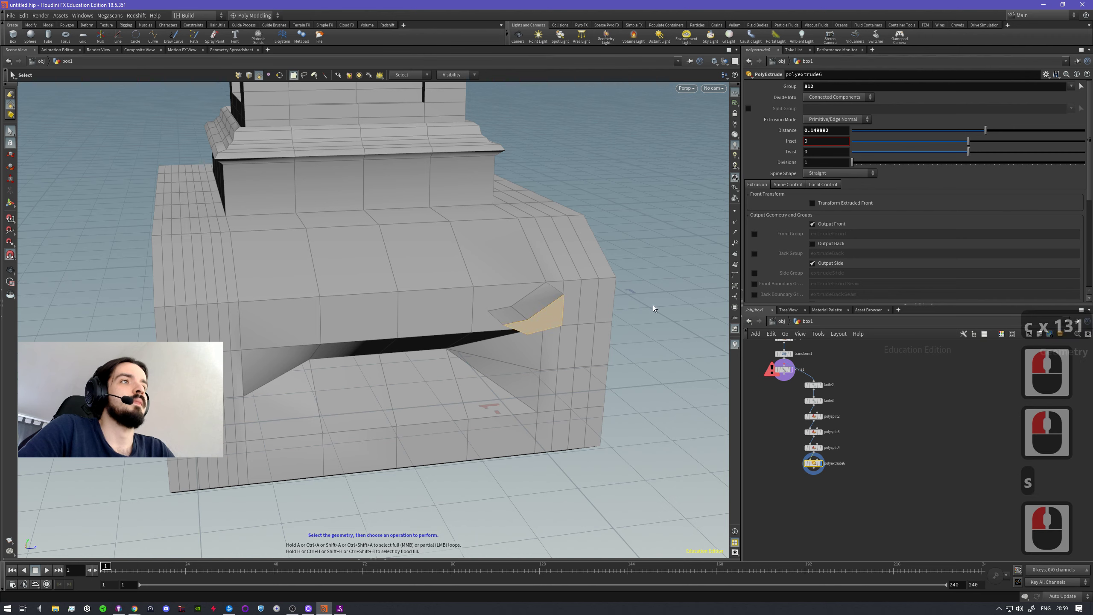
left_click(548, 318)
key("c")
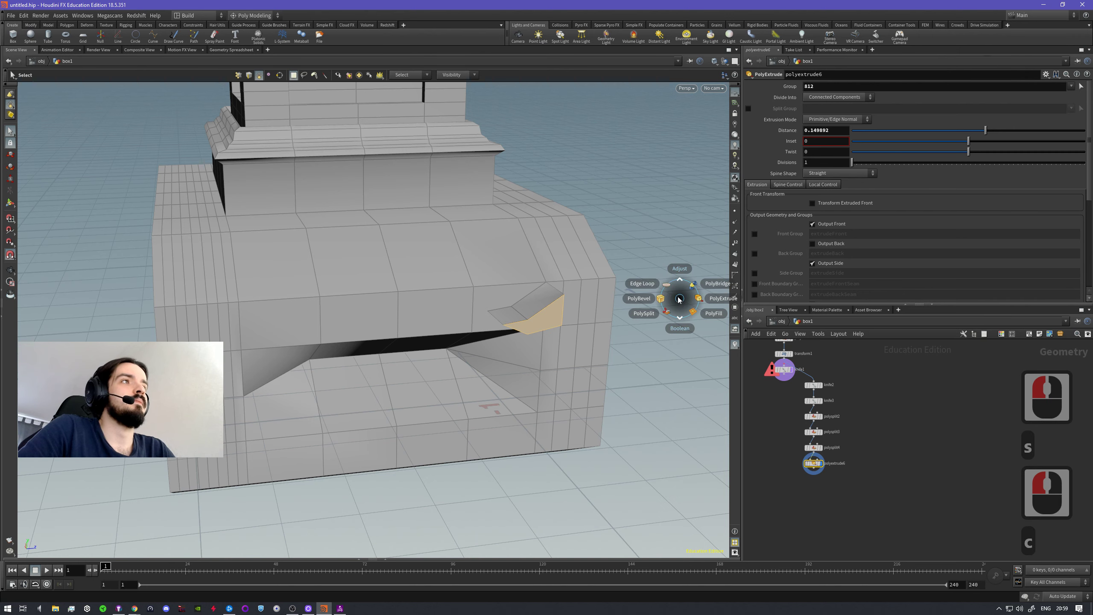
left_click(688, 268)
left_click(646, 264)
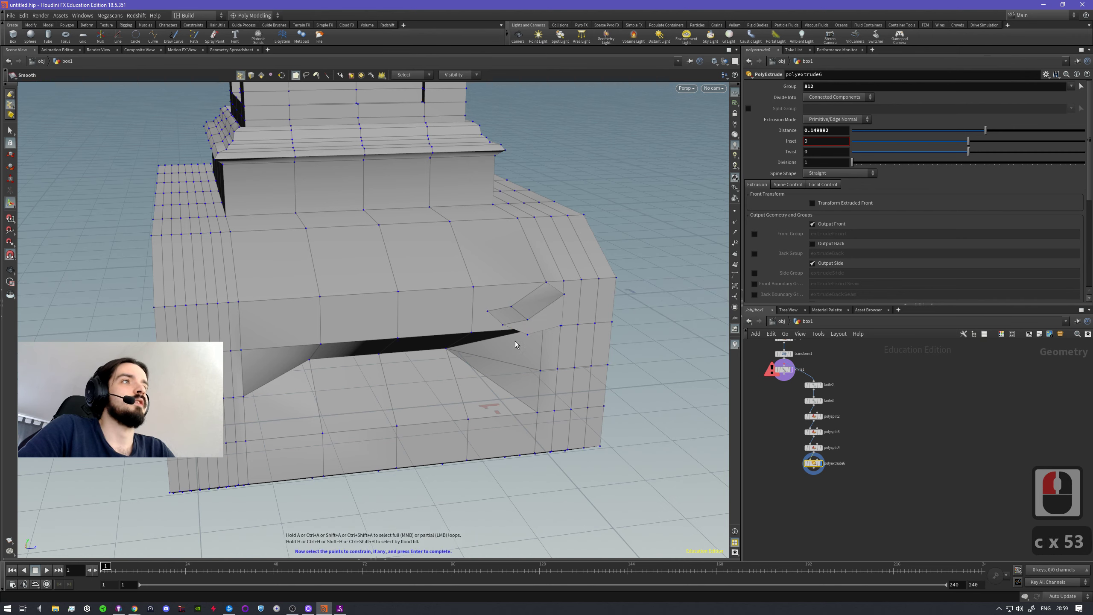
left_click(528, 320)
left_click(563, 294, "shift")
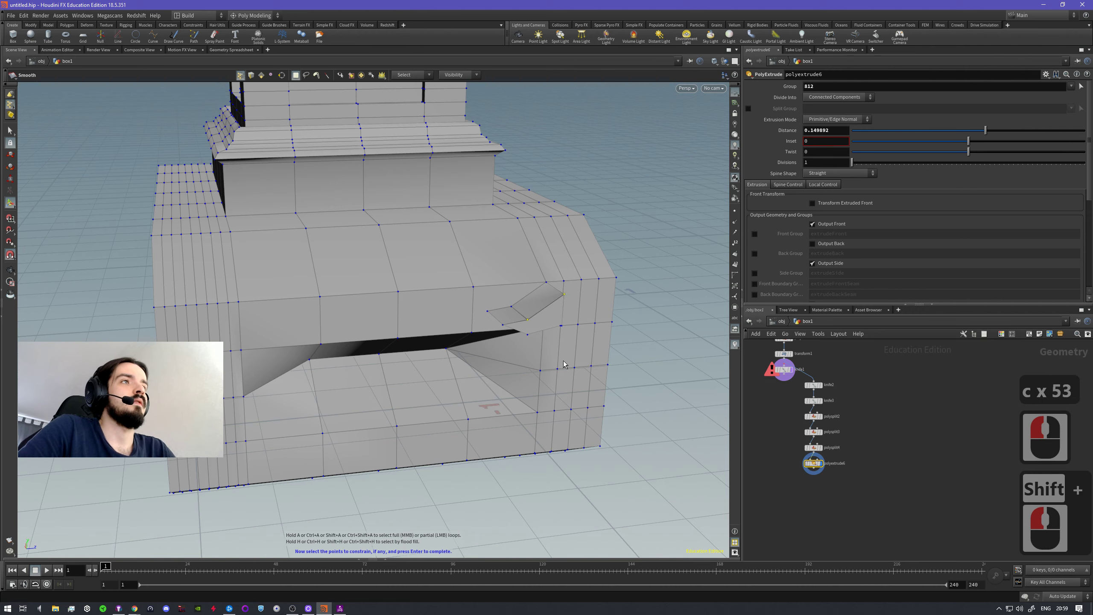
right_click_drag(563, 364, 537, 320, "alt")
left_click(536, 302, "shift")
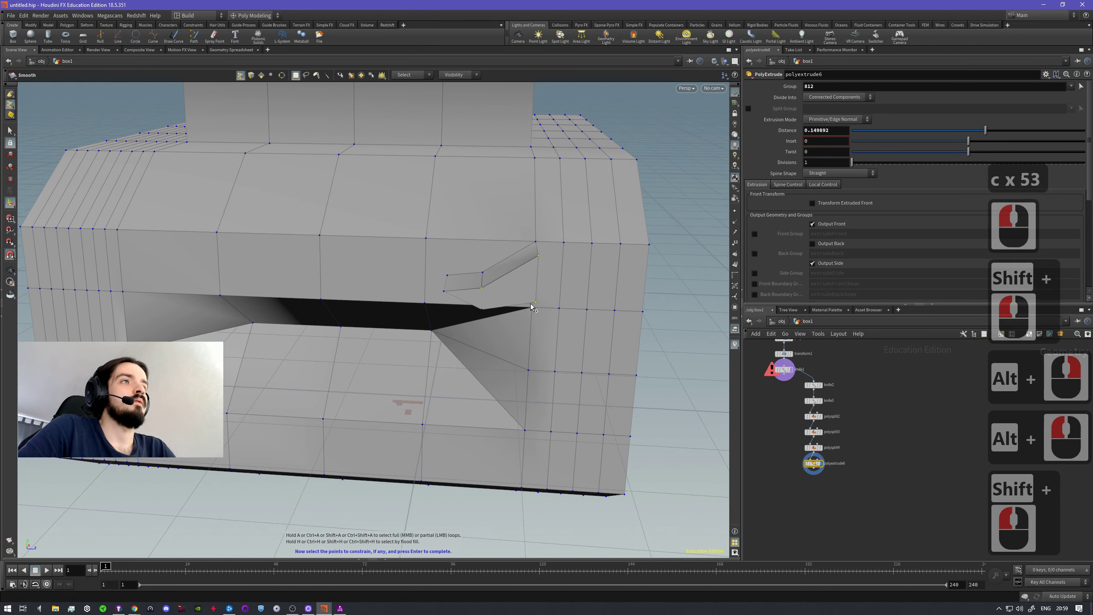
left_click(482, 309, "shift")
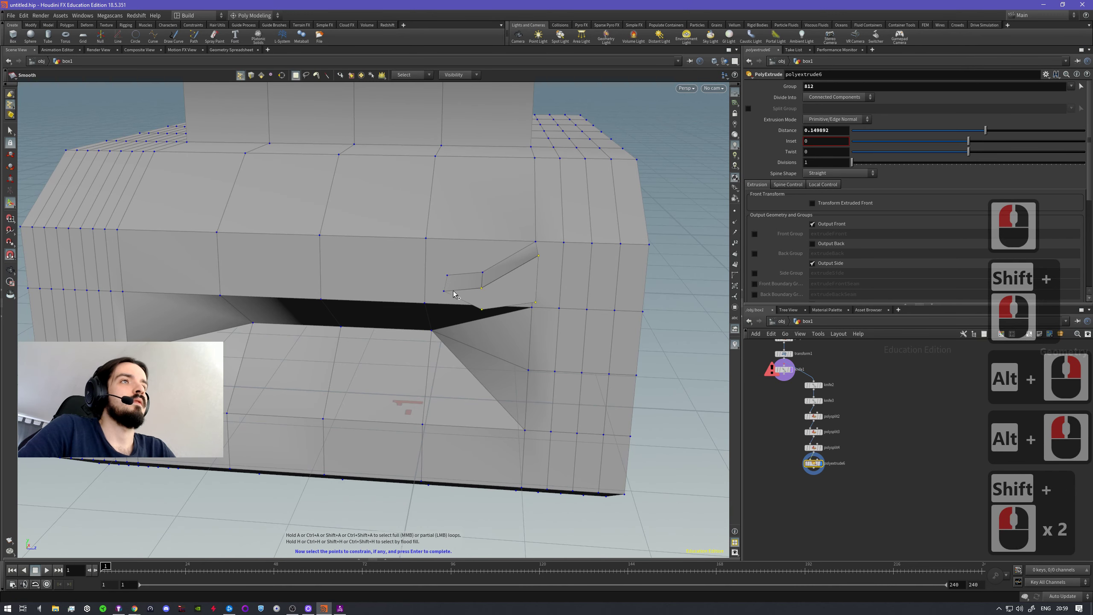
left_click(514, 291, "shift")
key("Return")
- Transform the extruded piece's front points, scaling them uniformly to about 1.084 and rotating them about -5.3 degrees around Z
left_click_drag(541, 287, 582, 282, "alt")
right_click_drag(581, 282, 614, 278, "alt")
key("c")
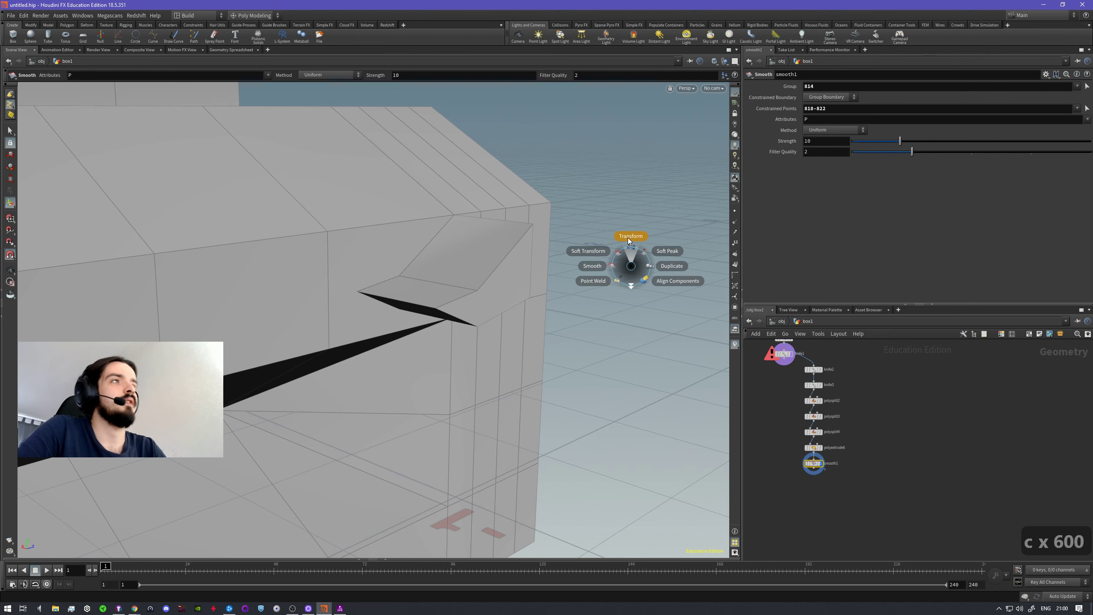
left_click(628, 238)
right_click_drag(628, 237, 391, 186, "alt")
left_click_drag(390, 186, 479, 184, "alt")
middle_click_drag(480, 184, 434, 273, "alt")
left_click_drag(434, 274, 476, 218, "alt")
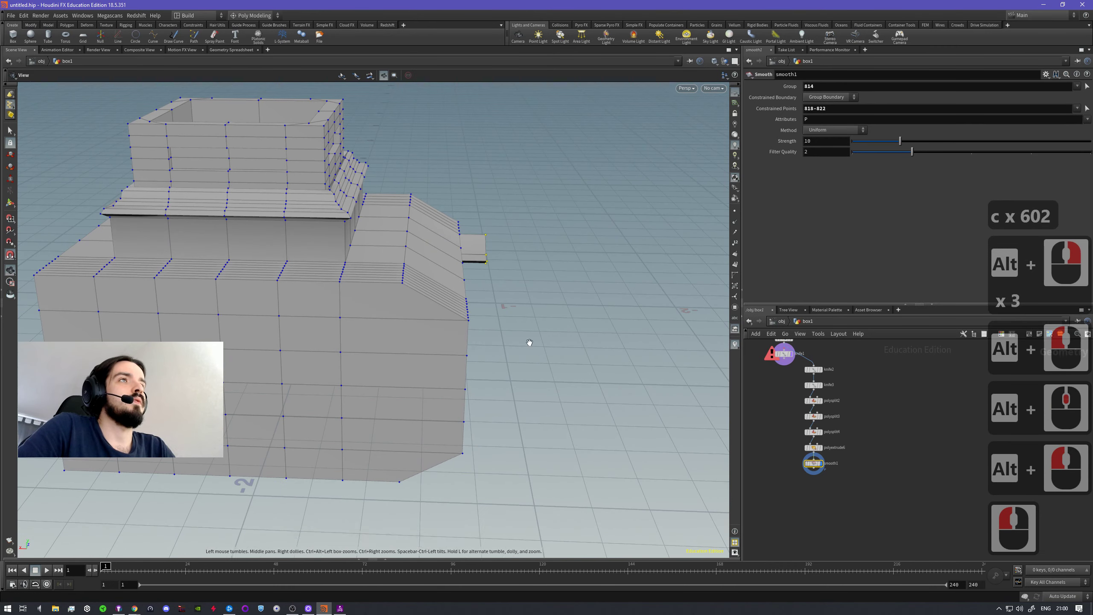
left_click_drag(529, 344, 514, 244, "alt")
right_click_drag(515, 244, 532, 264, "alt")
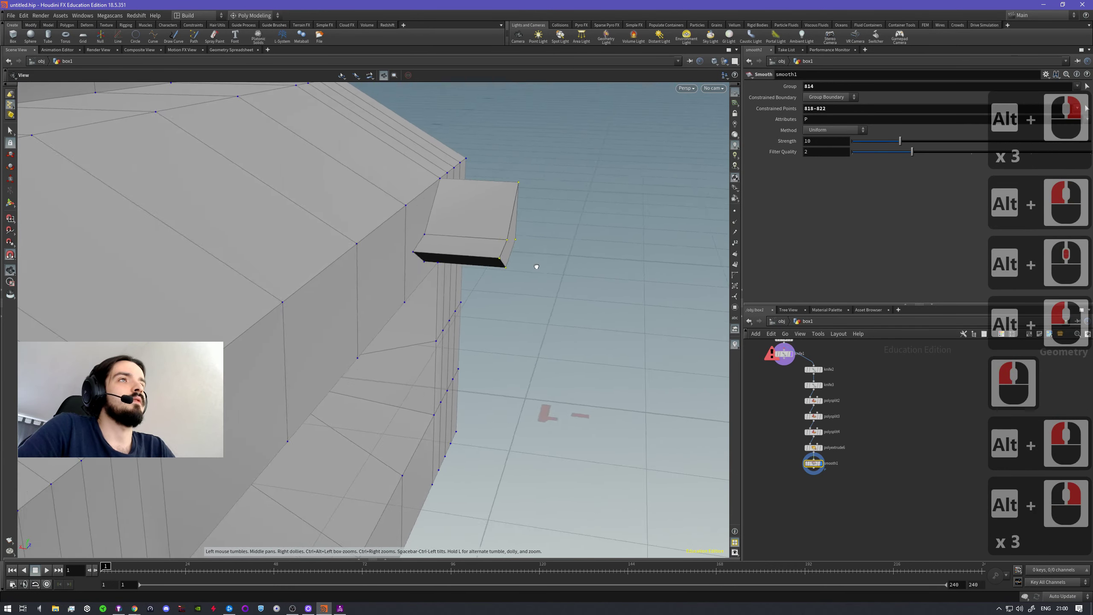
left_click_drag(532, 263, 478, 195, "alt")
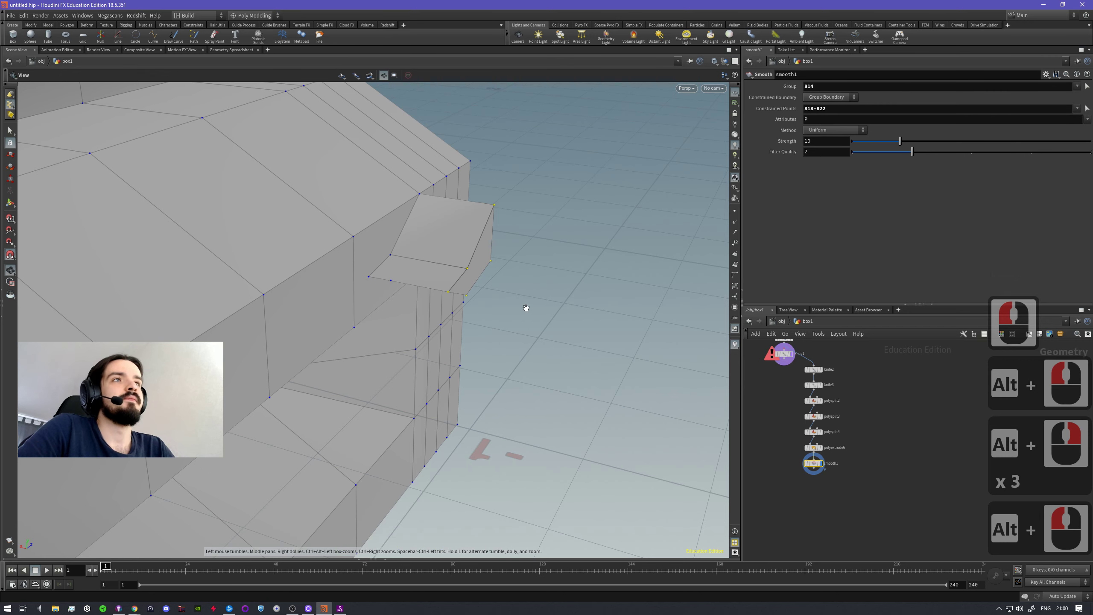
left_click_drag(525, 307, 507, 232, "alt")
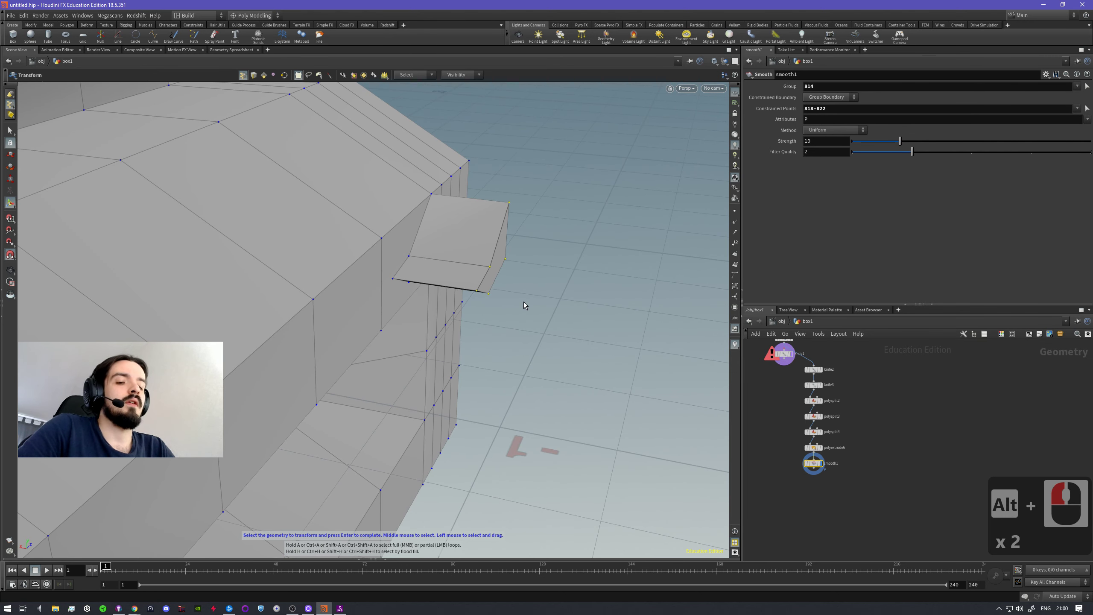
key("e")
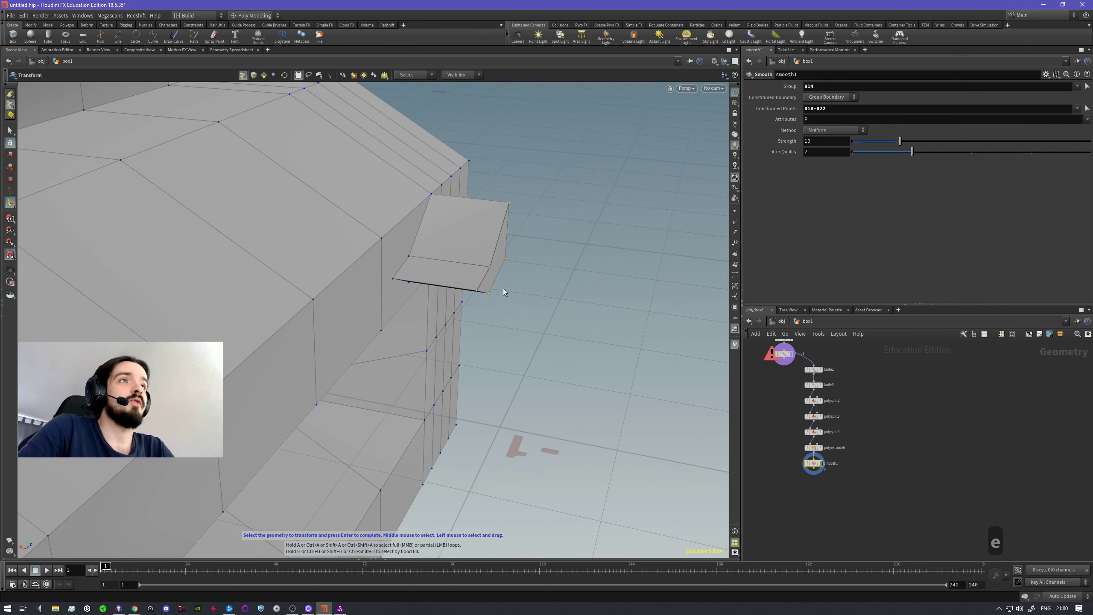
key("Return")
left_click_drag(494, 254, 560, 252)
key("r")
- Move the extruded piece's front points to a translation of about 0.0497, -0.0387, -0.0014
key("t")
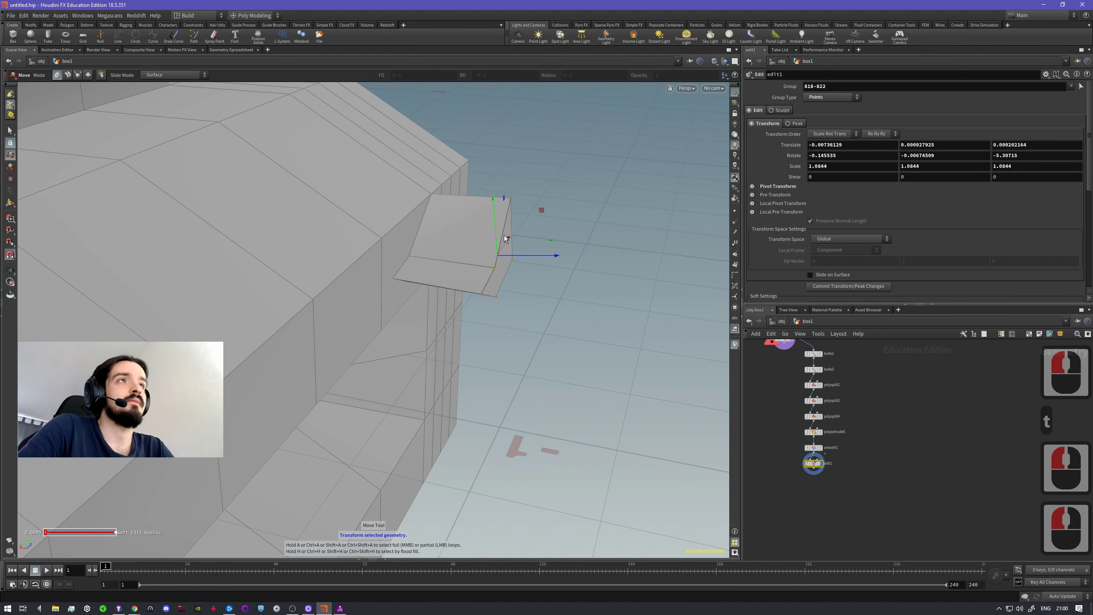
left_click_drag(542, 210, 476, 320)
key("Escape")
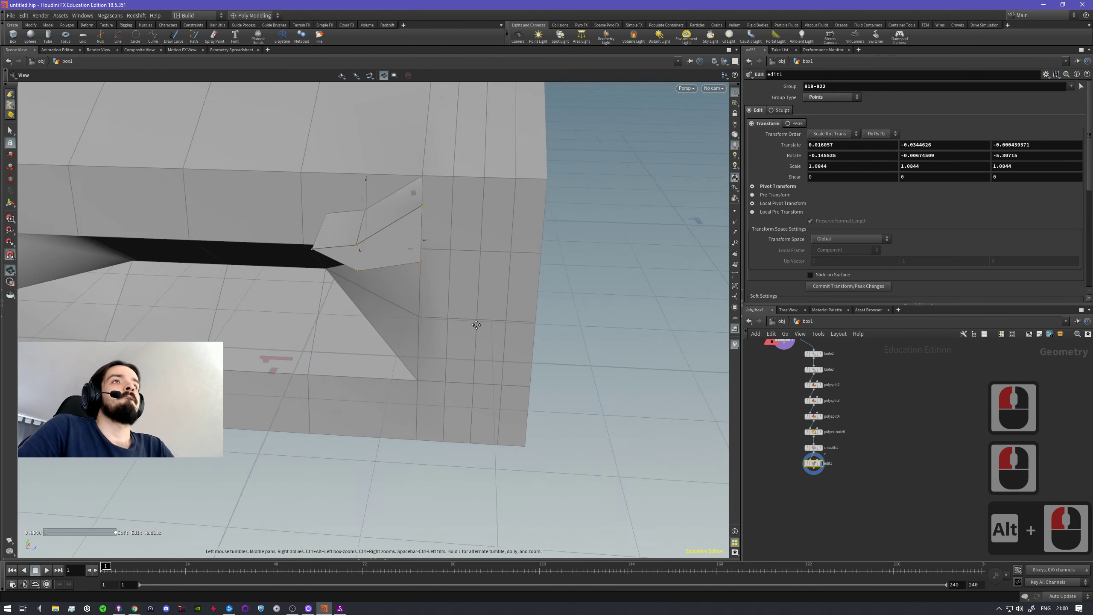
middle_click_drag(476, 320, 434, 280, "alt")
left_click_drag(433, 280, 446, 273, "alt")
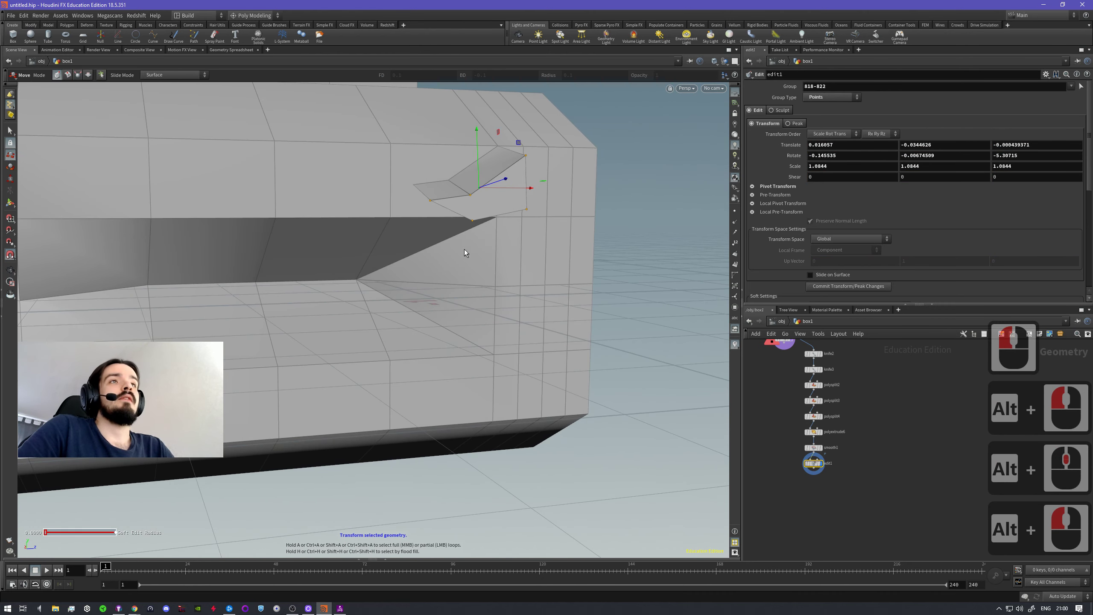
left_click_drag(443, 233, 495, 258, "alt")
key("t")
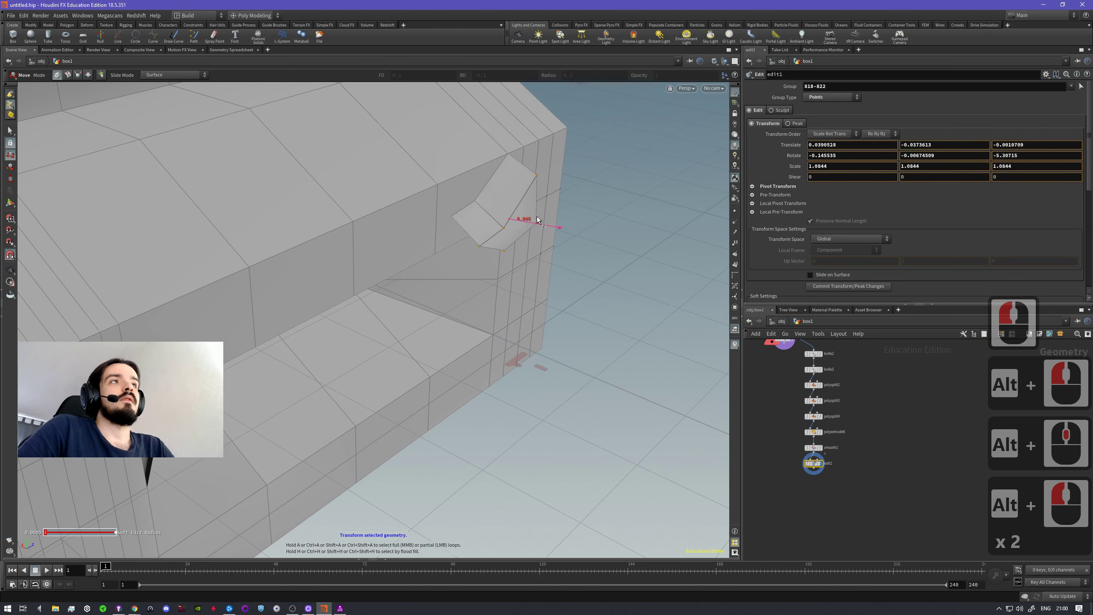
left_click_drag(520, 220, 487, 212)
left_click_drag(516, 212, 523, 216)
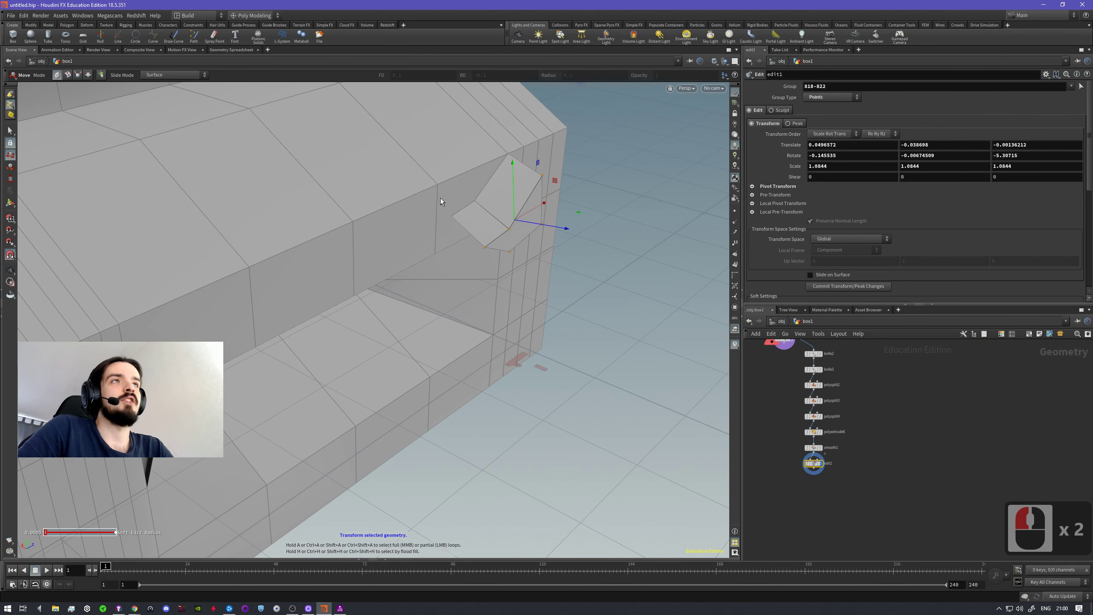
left_click(569, 266)
- Clear the point selection, switch to primitive selection and select one face in the middle of the sloped upper surface
left_click_drag(569, 265, 595, 256, "alt")
key("s")
left_click(577, 259)
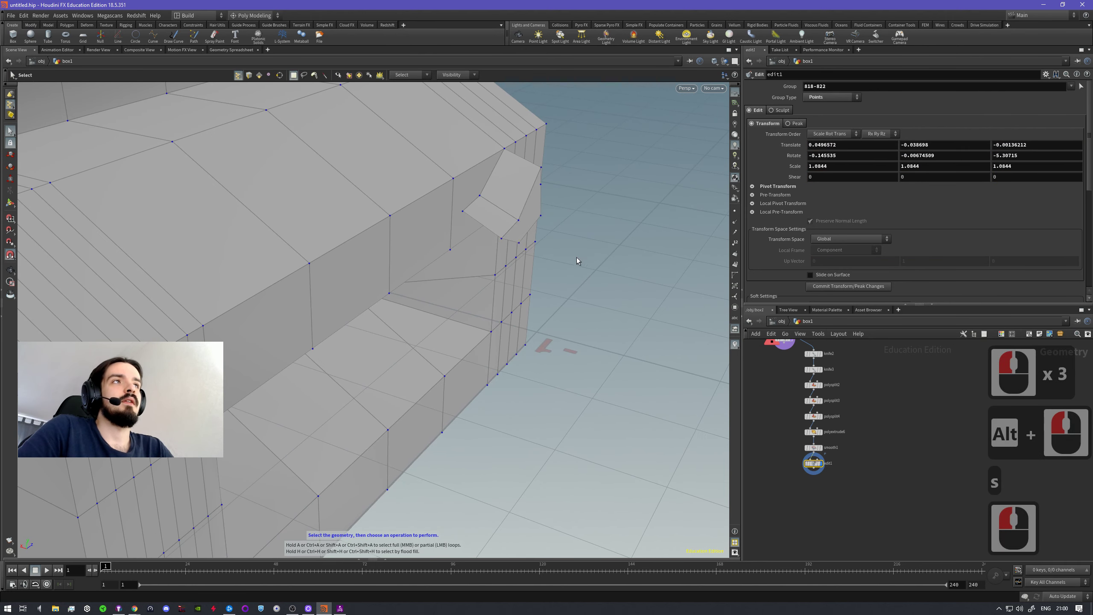
right_click_drag(381, 176, 447, 271, "alt")
middle_click_drag(446, 270, 458, 319, "alt")
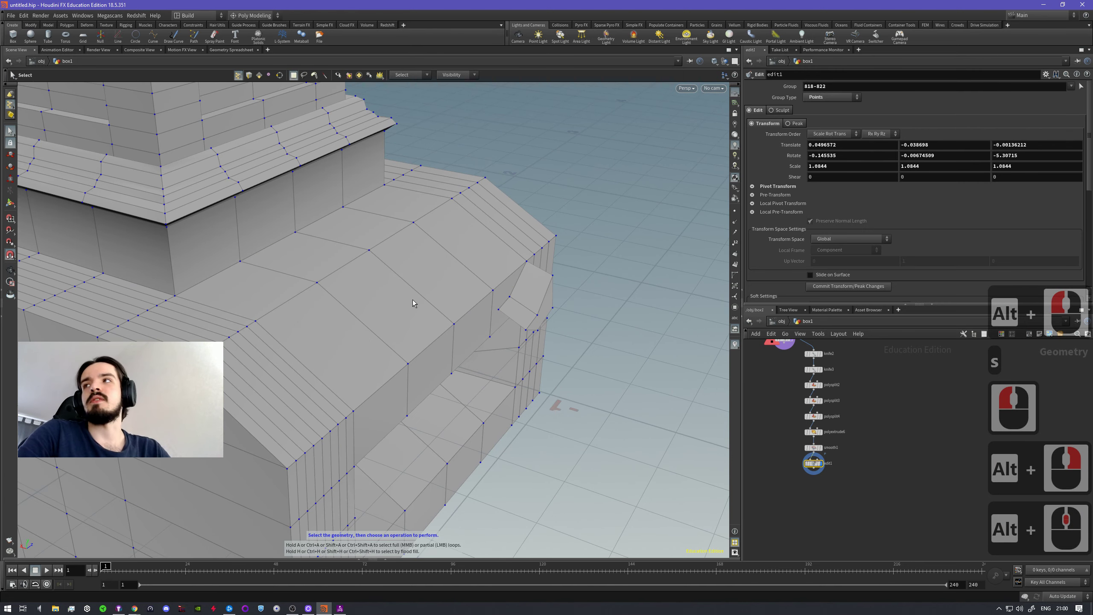
key("s")
key("3")
key("4")
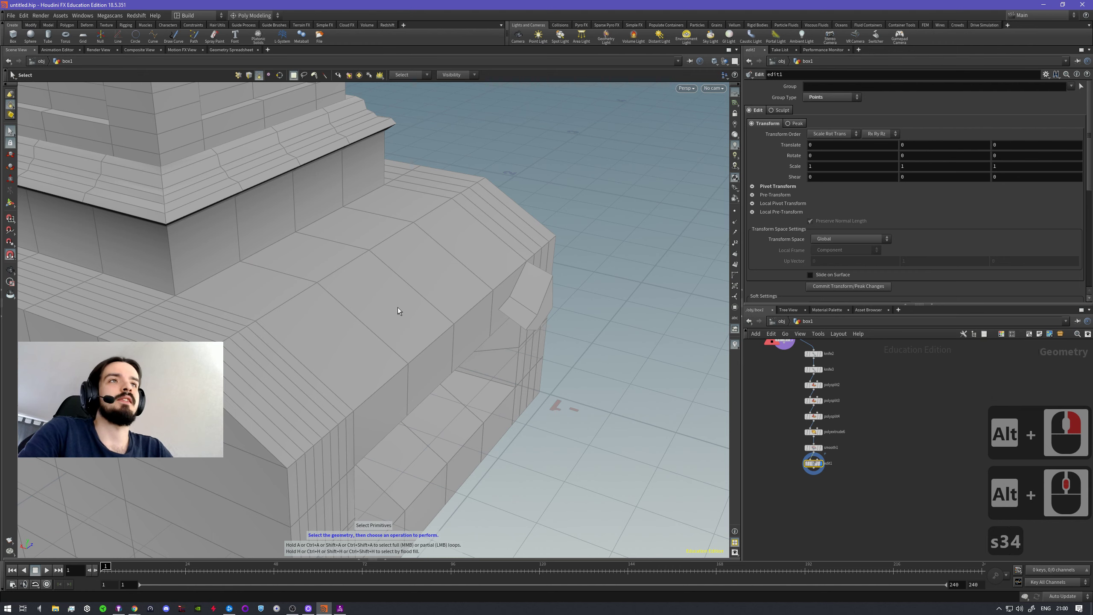
left_click(390, 313)
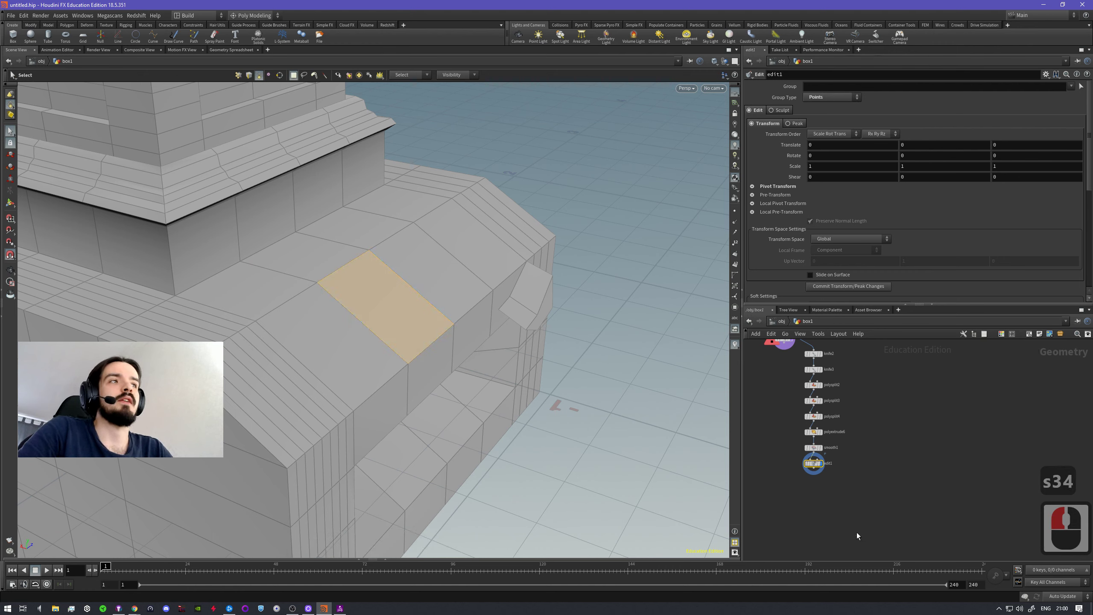
- Add a Normal node wired after the edit node and display its output
key("Tab")
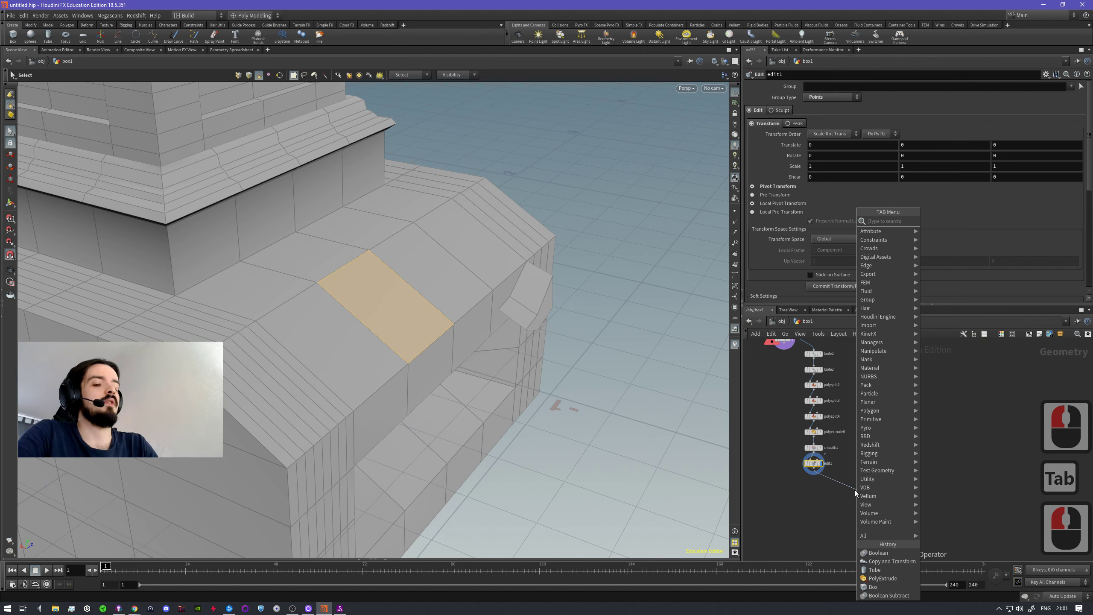
type("nor")
key("Return")
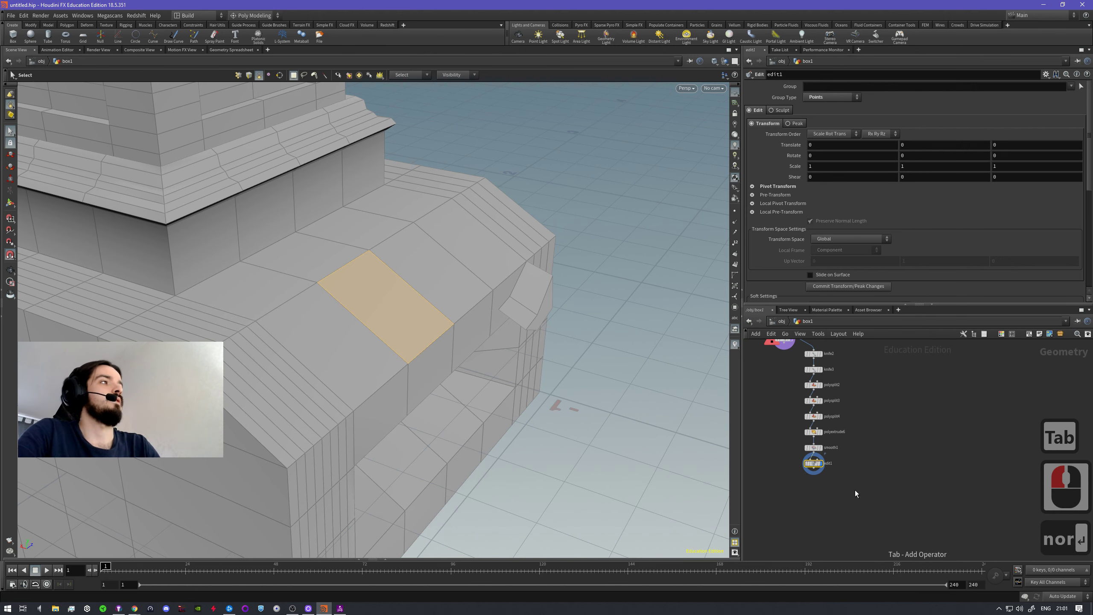
left_click(851, 490)
left_click(866, 490)
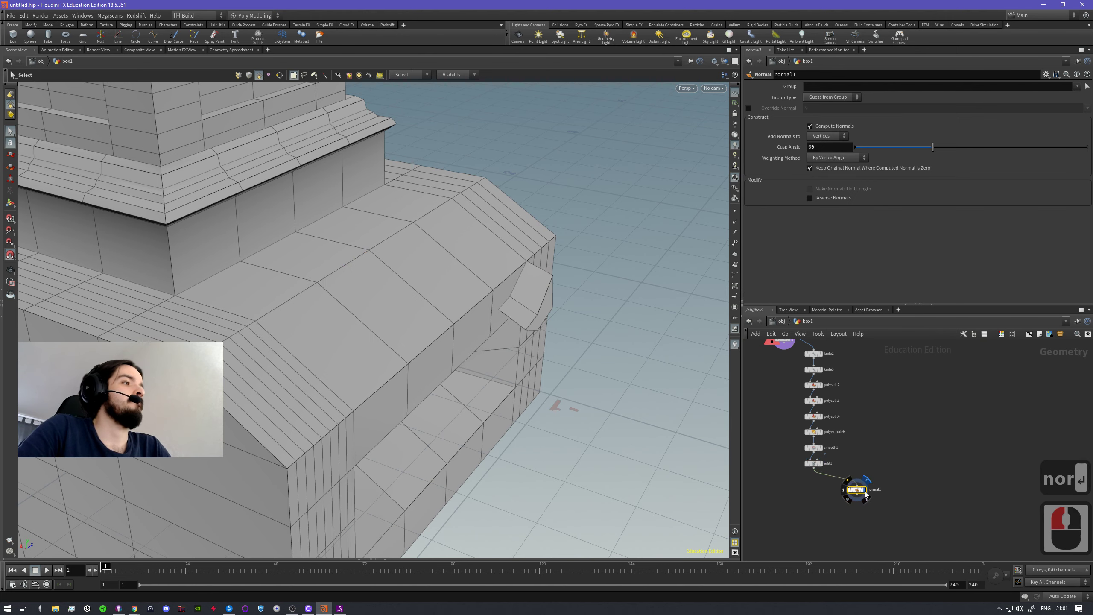
- Limit the Normal node's group to the face in the middle of the sloped upper surface
left_click(1087, 85)
left_click(428, 303)
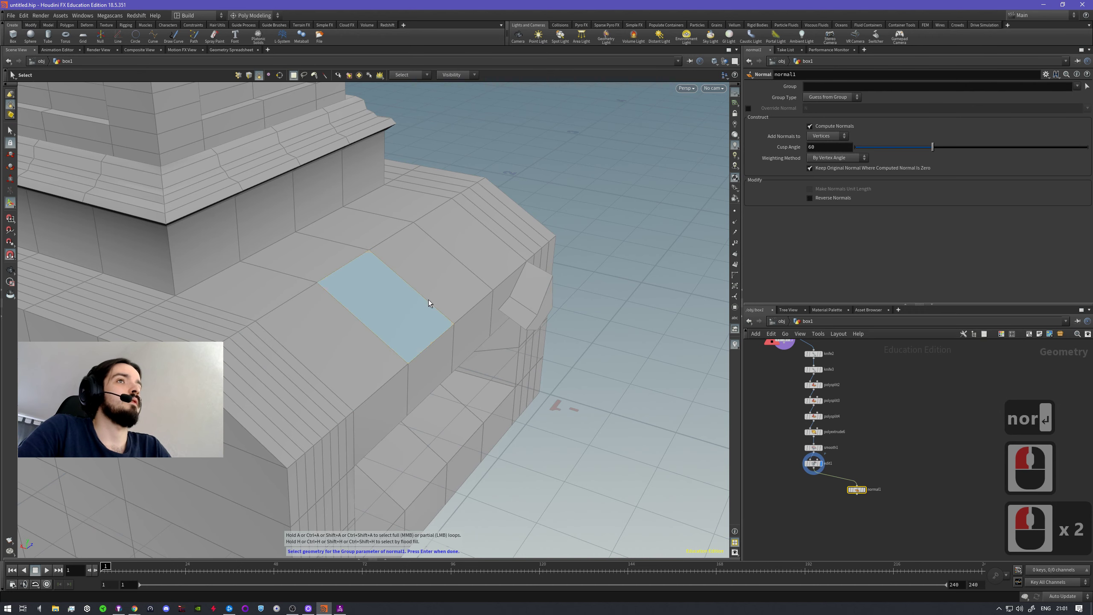
key("Return")
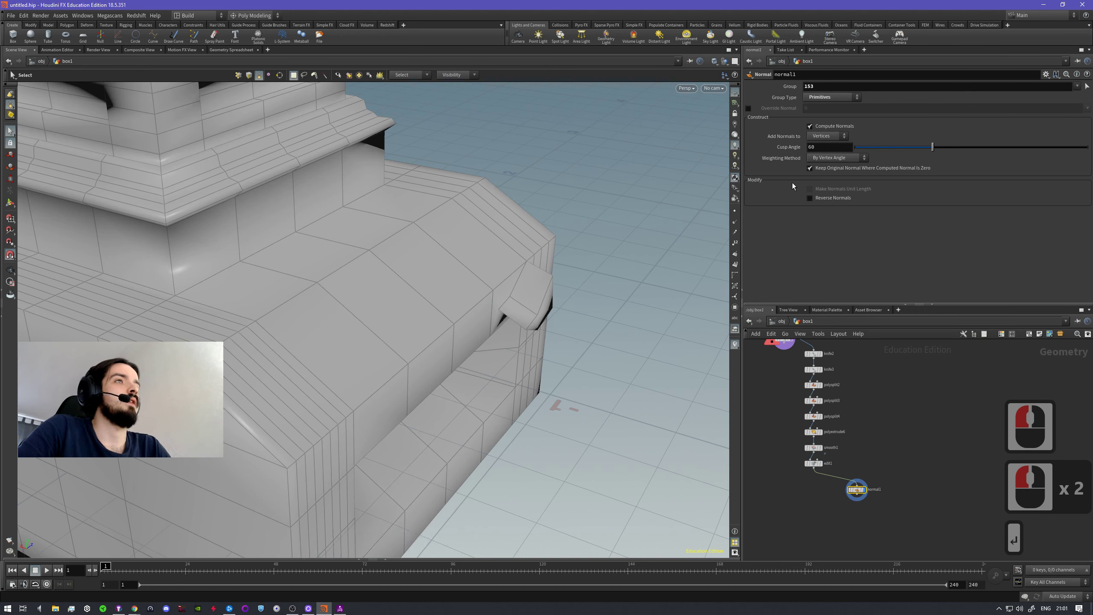
left_click_drag(825, 86, 760, 88)
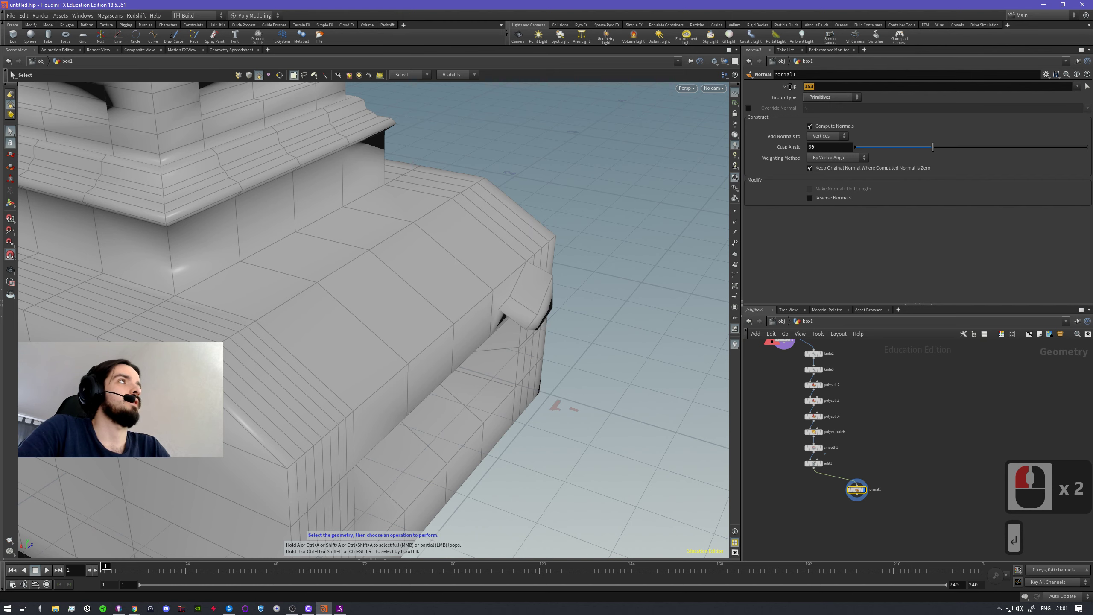
left_click(859, 88)
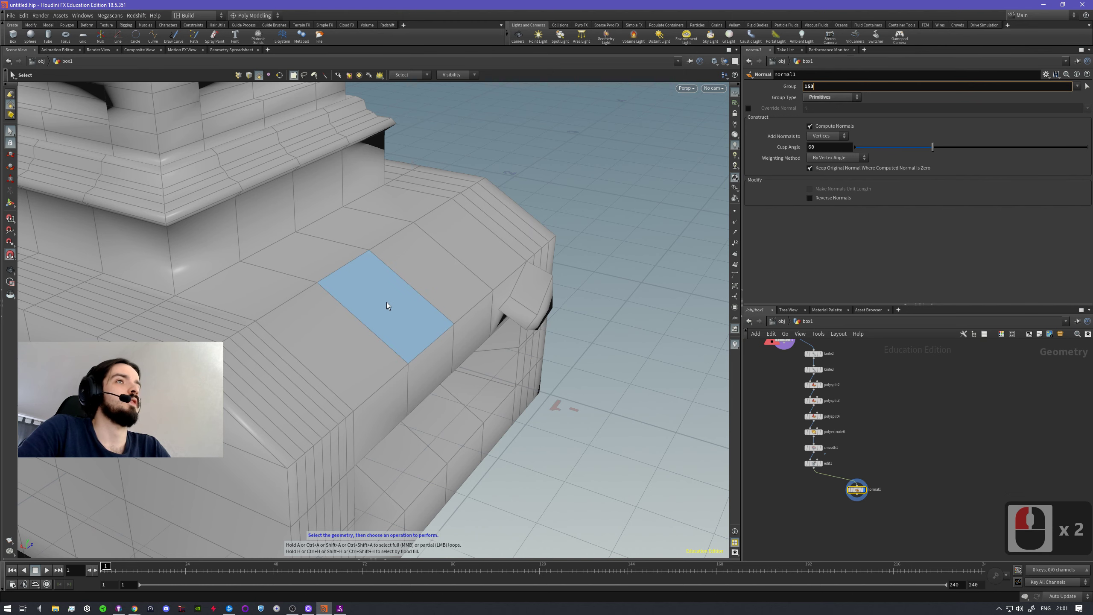
- Display the edit node's output, reselect the middle face of the slope in primitive mode and add a second Normal node
left_click(820, 463)
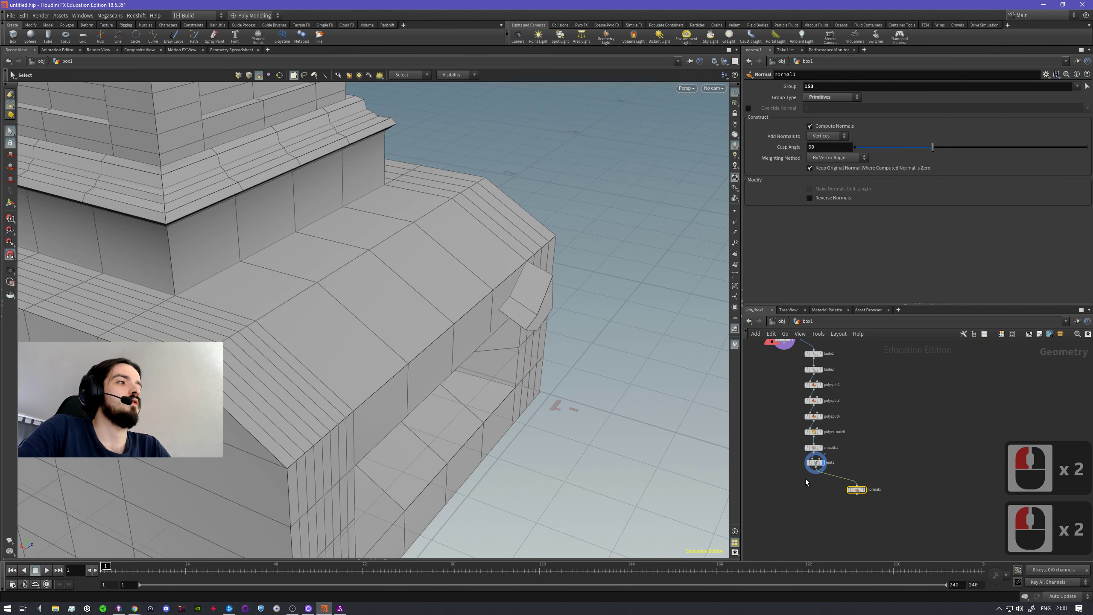
left_click_drag(815, 466, 810, 478)
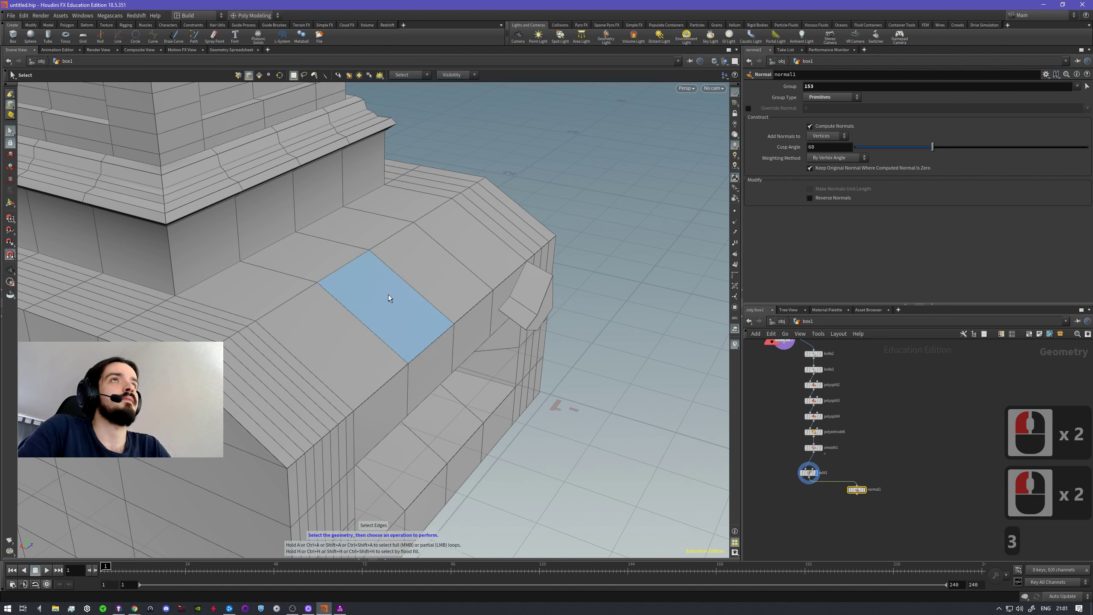
key("3")
key("2")
key("3")
key("4")
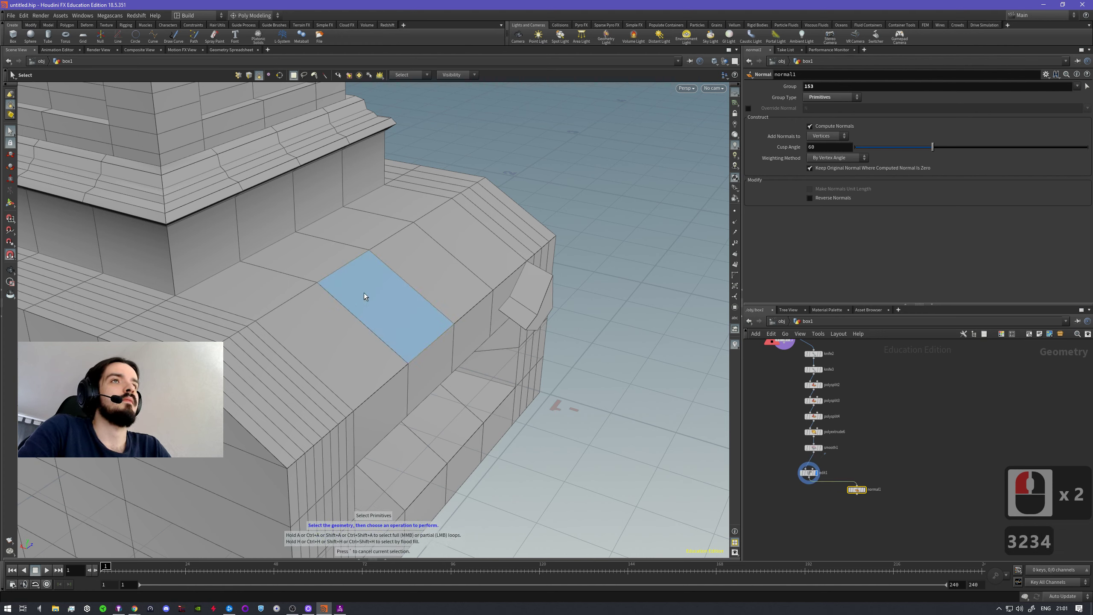
left_click(365, 295)
left_click(809, 478)
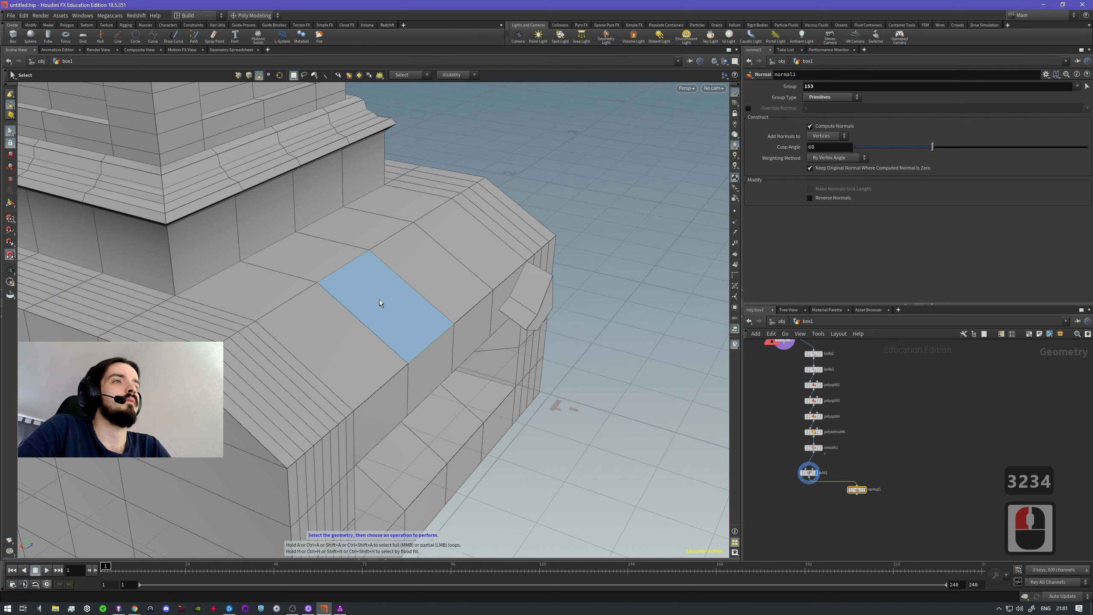
key("Tab")
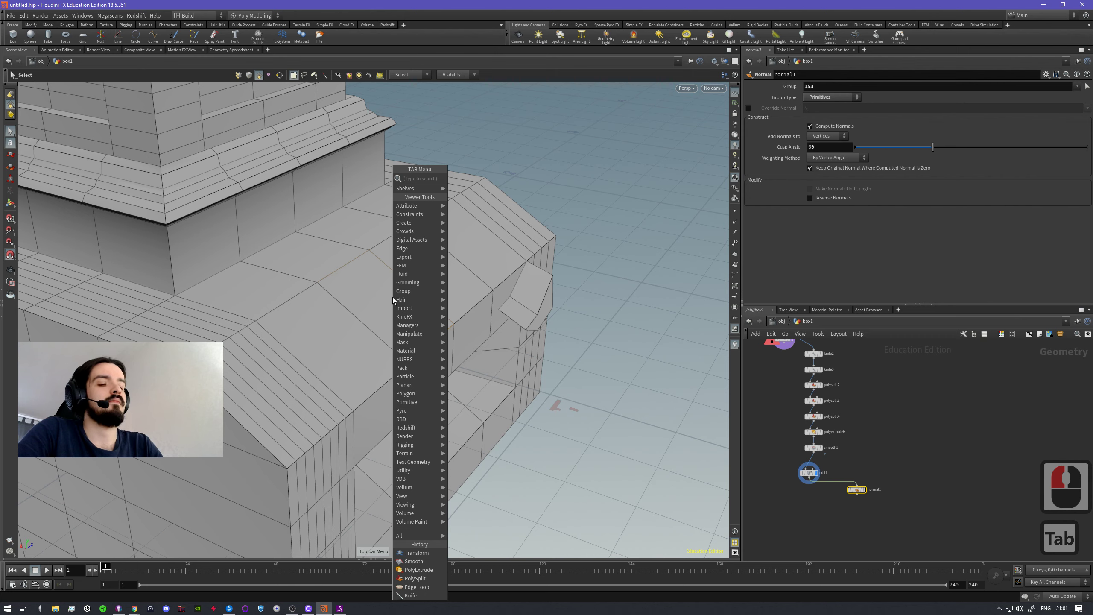
type("norma")
key("Return")
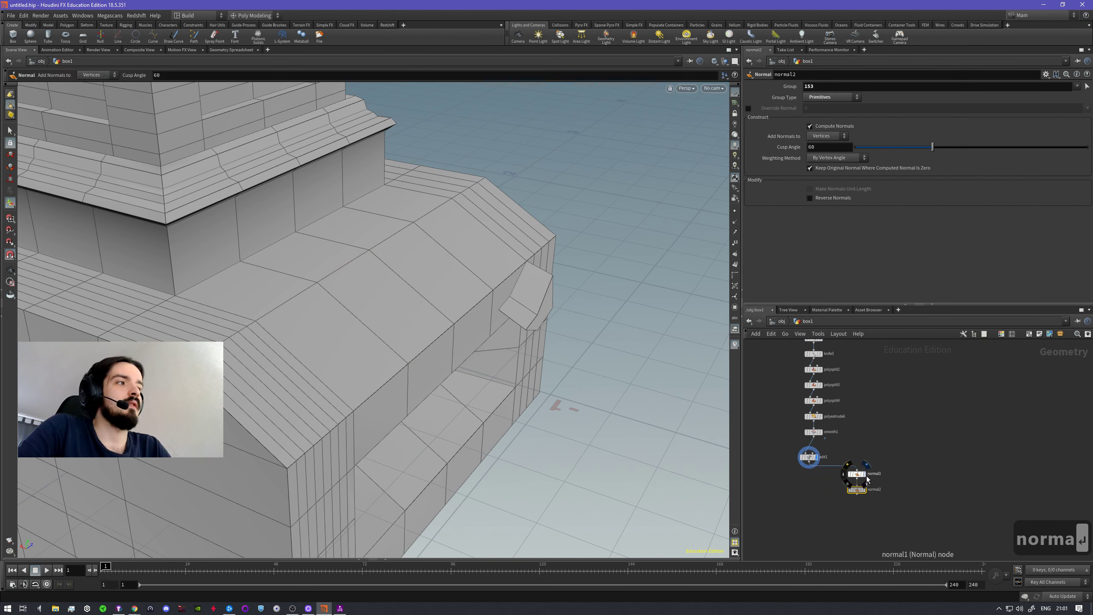
- Delete both Normal nodes below the edit node
left_click_drag(857, 490, 817, 494)
left_click_drag(890, 512, 805, 475)
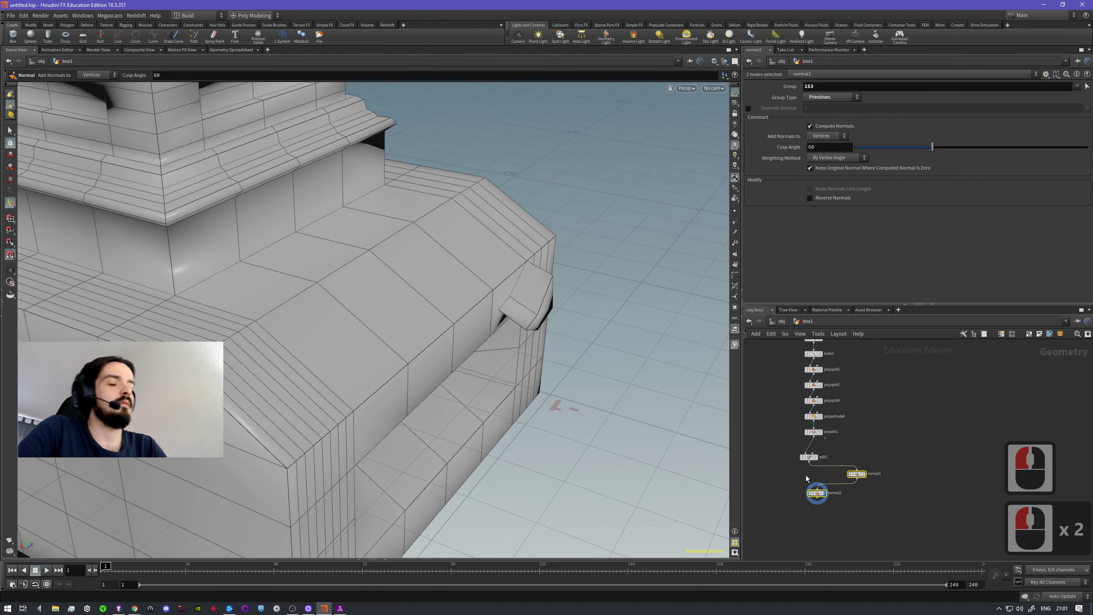
key("Delete")
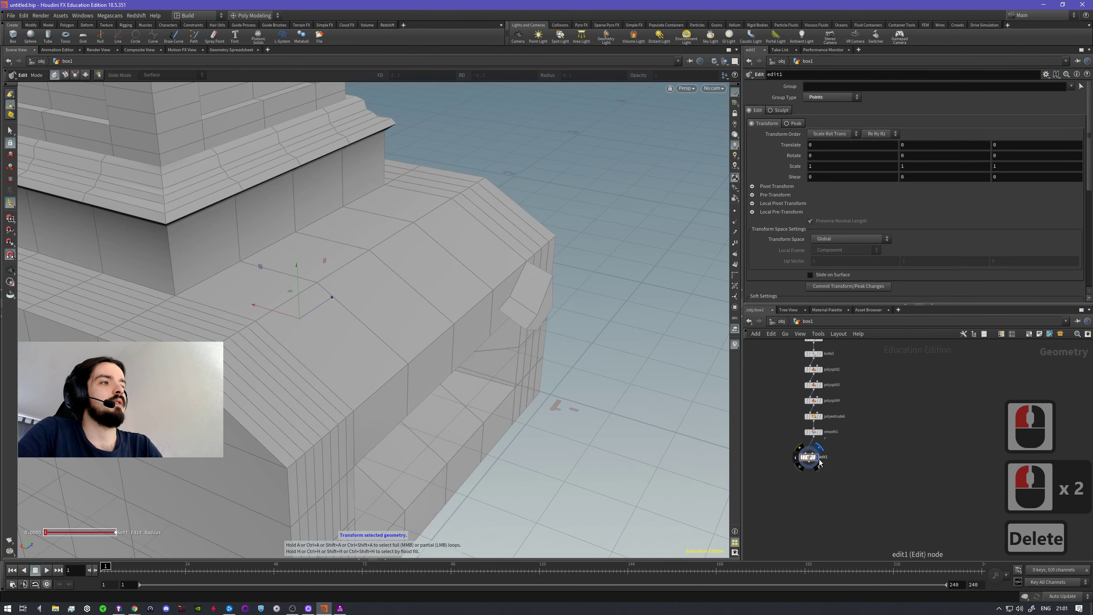
- Select the face in the middle of the sloped upper surface and add a Normal node restricted to it
key("s")
left_click(390, 311)
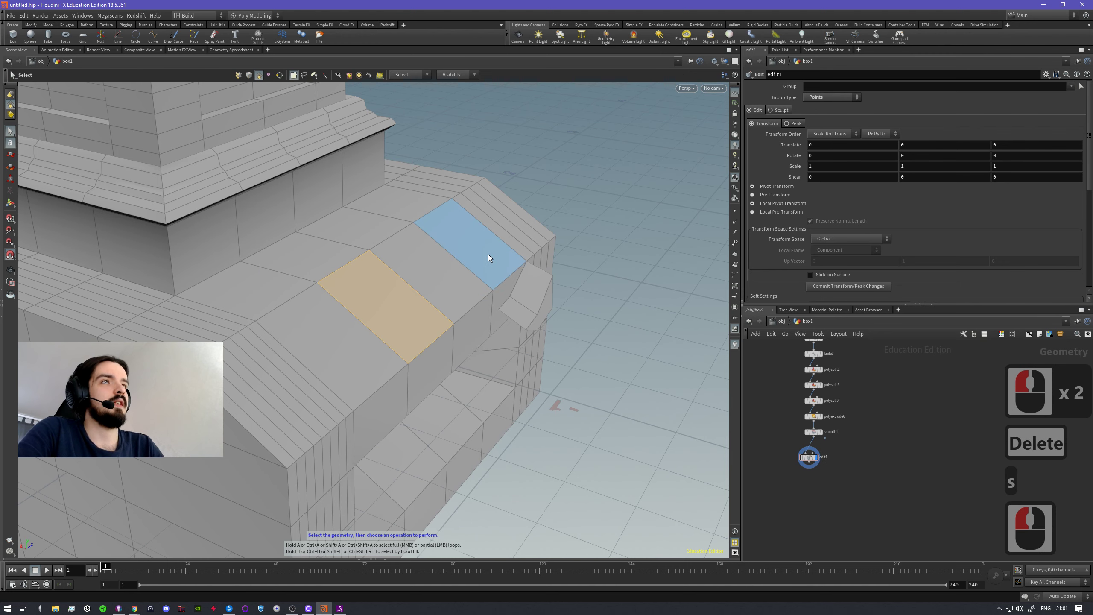
key("Tab")
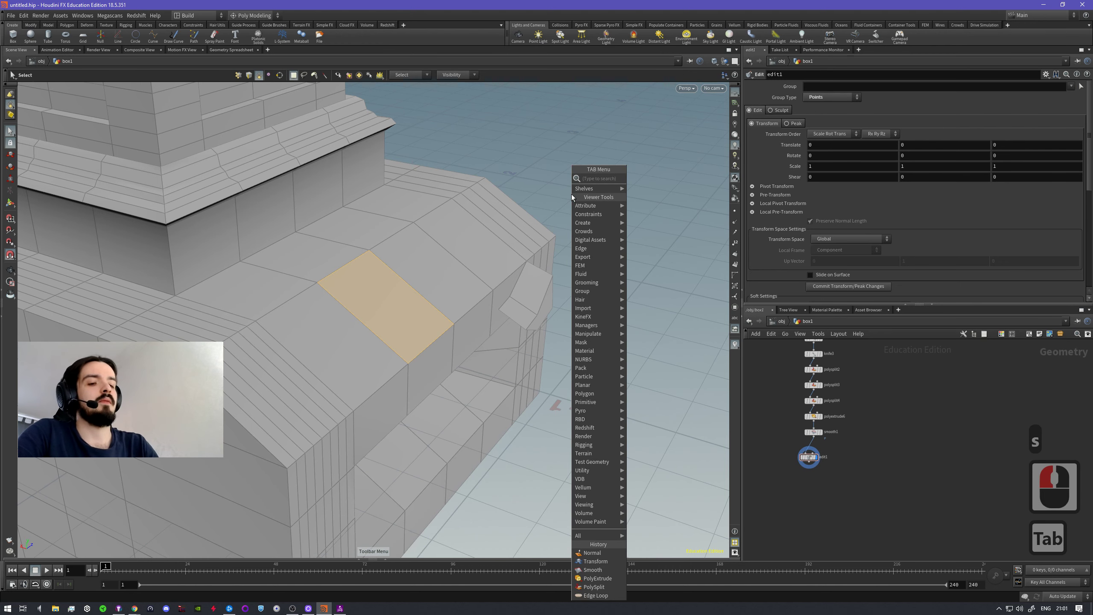
type("norma")
key("Return")
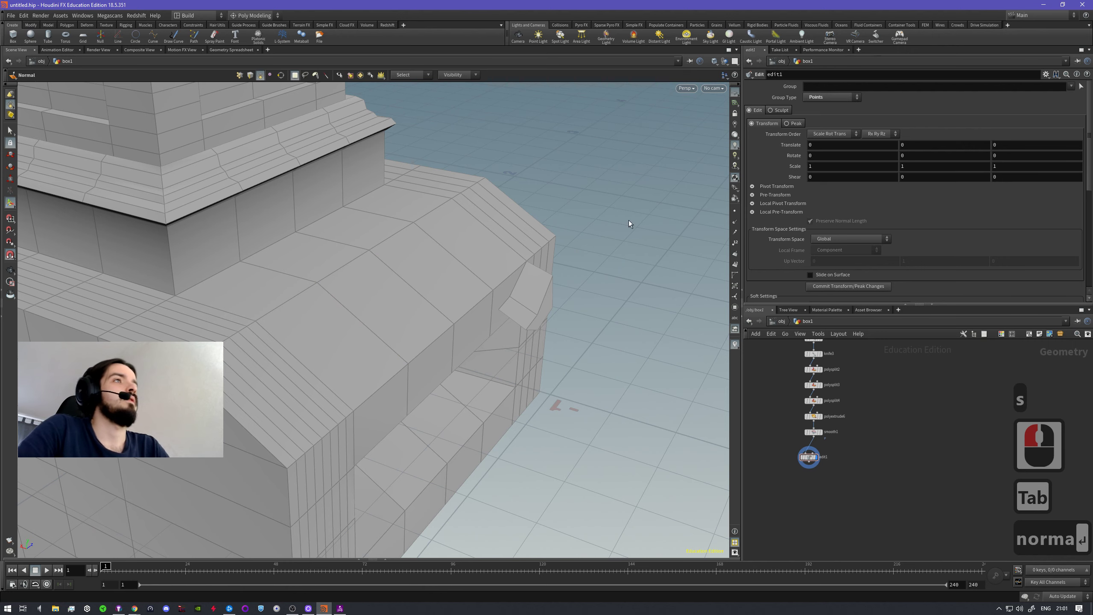
left_click_drag(818, 85, 801, 89)
left_click(887, 490)
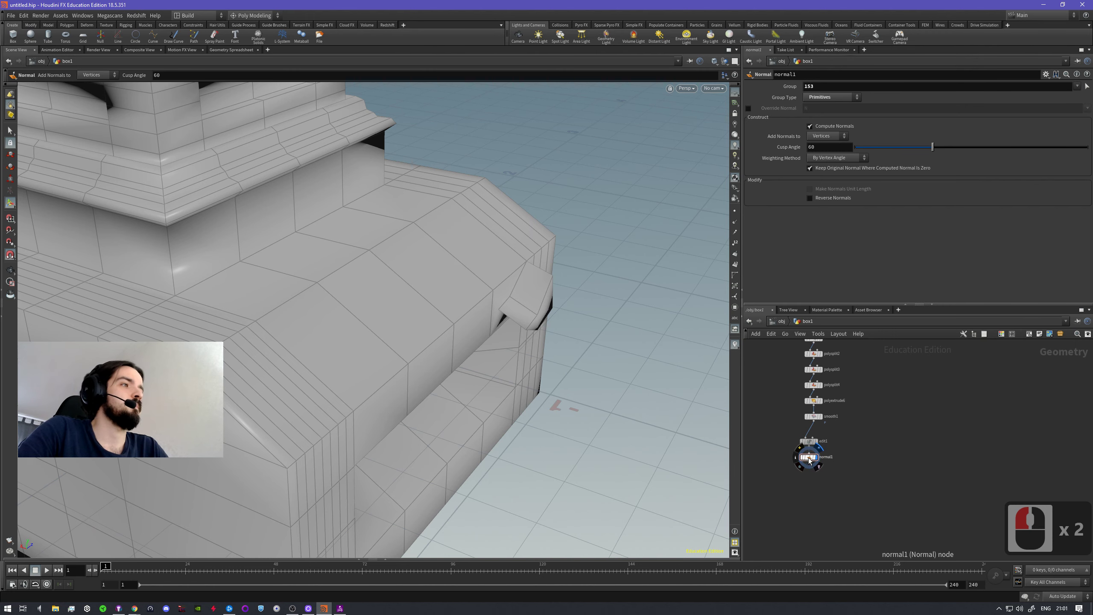
left_click(829, 516)
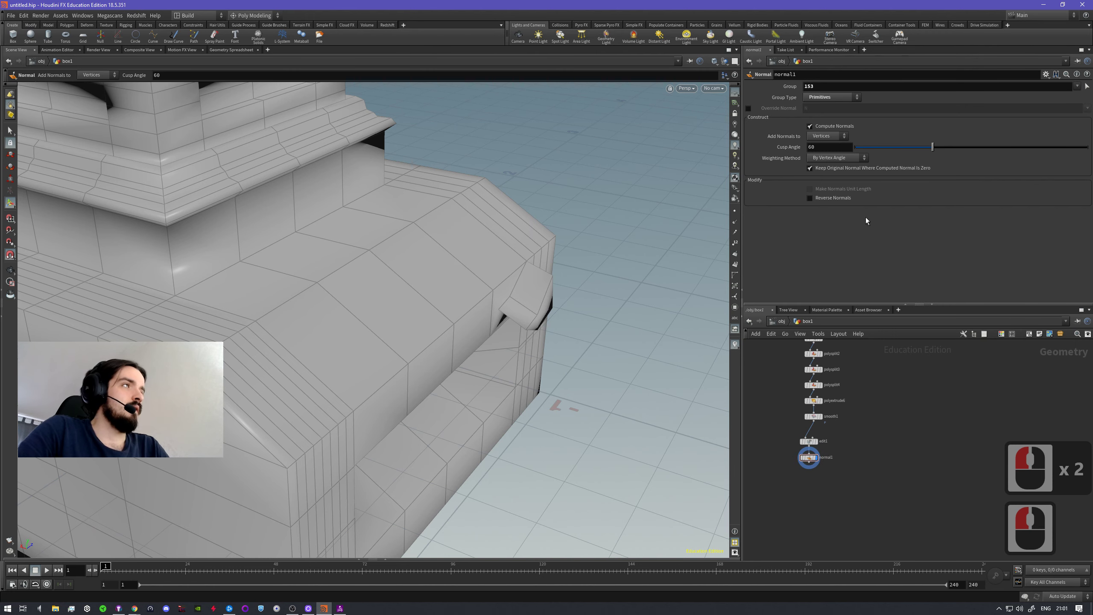
- Try Reverse Normals on the Normal node's face, inspect the shading, and turn the option off again
left_click(824, 199)
left_click_drag(533, 242, 494, 296, "alt")
right_click_drag(494, 296, 493, 344, "alt")
left_click_drag(493, 343, 466, 315, "alt")
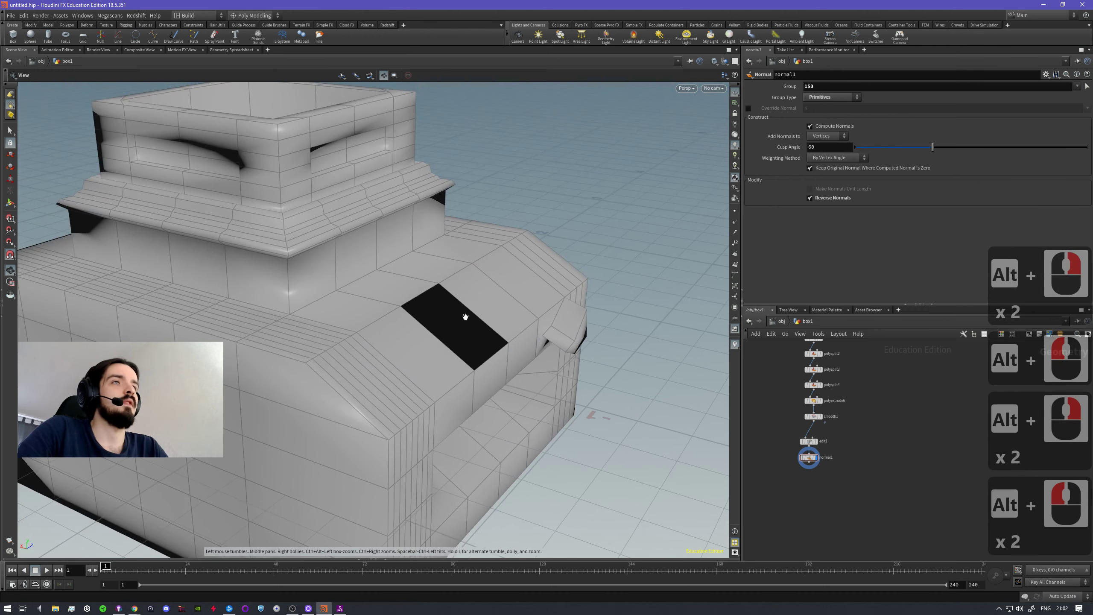
key("s")
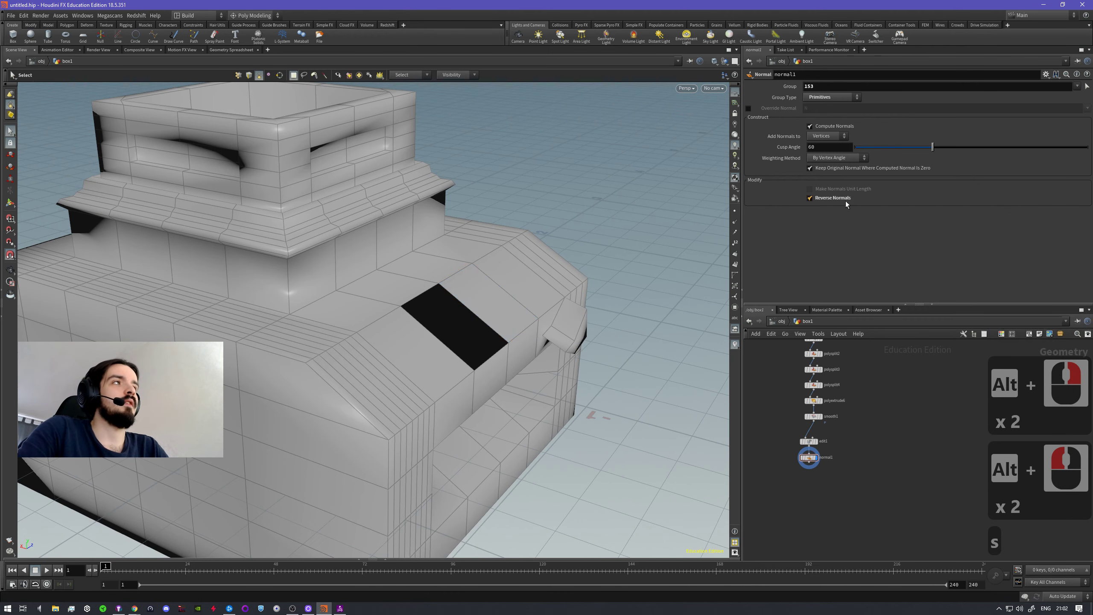
left_click(827, 200)
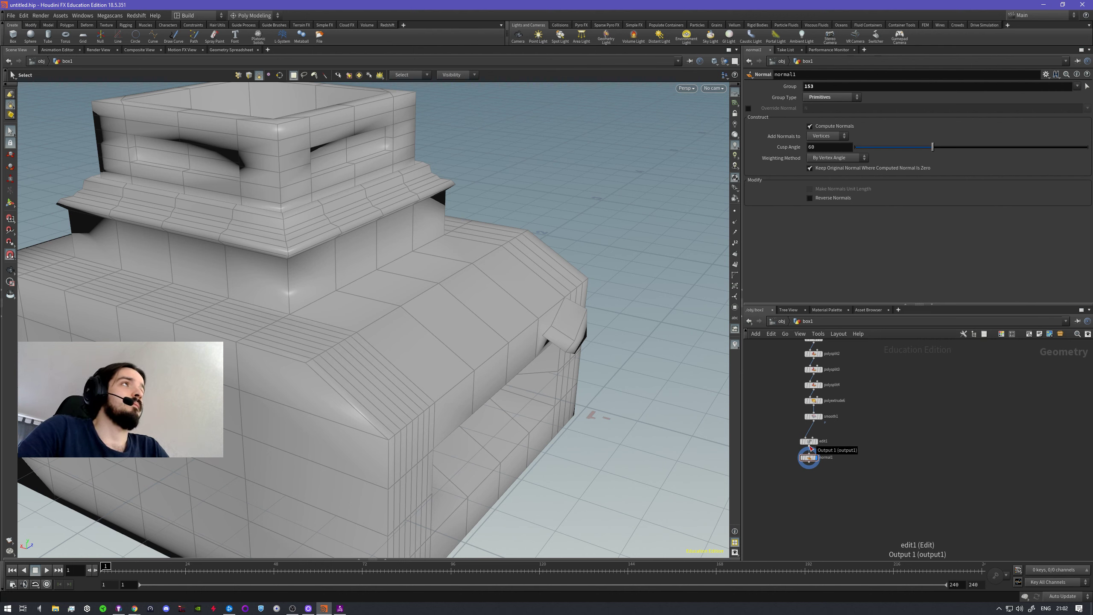
- Add a Clean node wired from the edit node, on a branch beside the Normal node
double_click(749, 109)
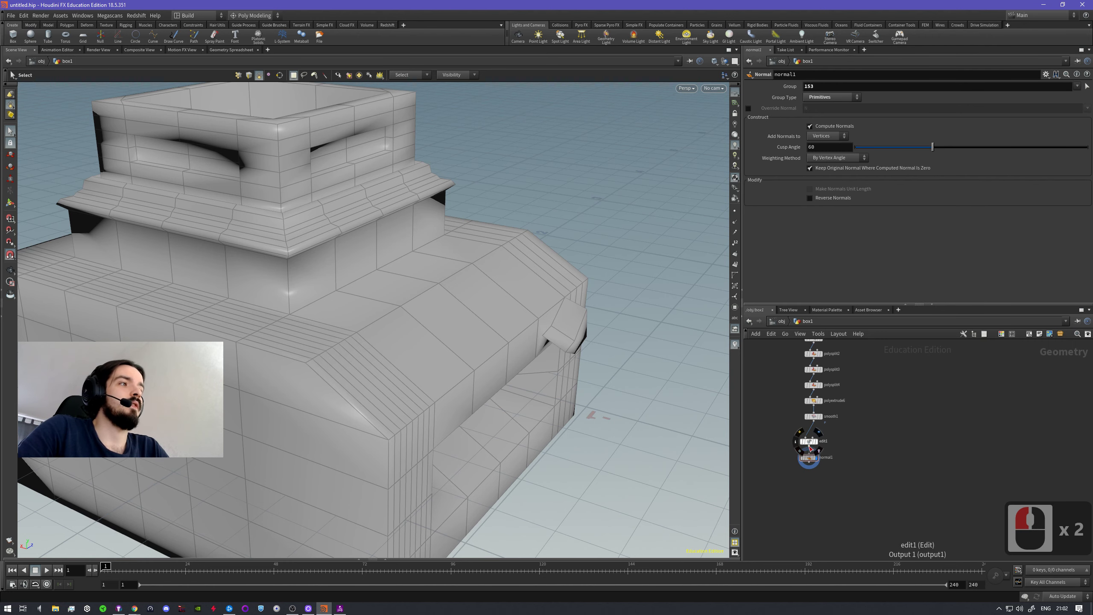
left_click(809, 464)
key("Tab")
type("clean")
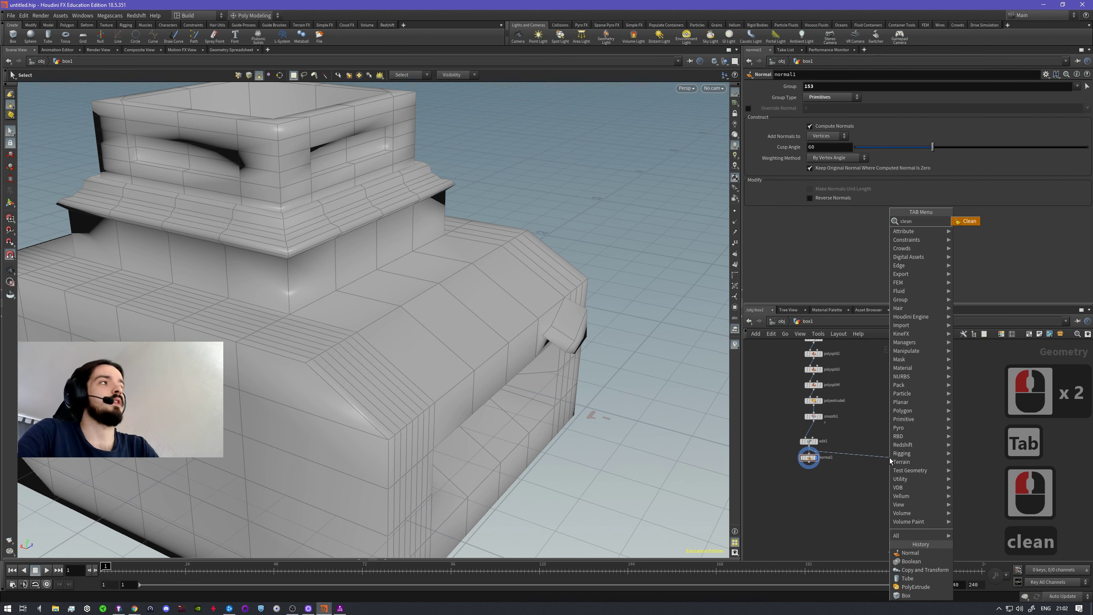
key("Return")
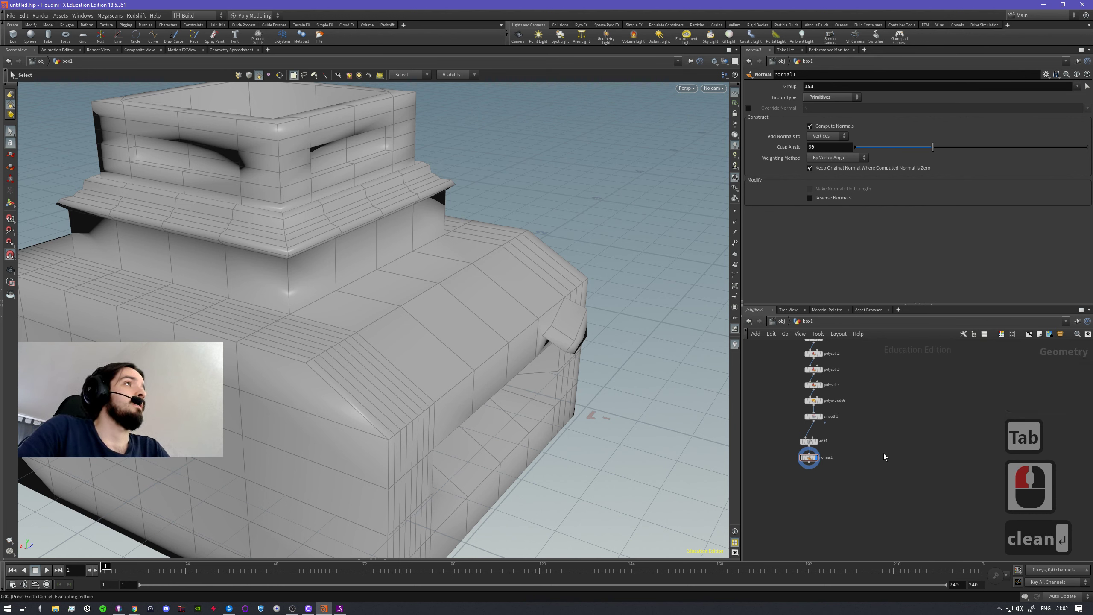
left_click(883, 453)
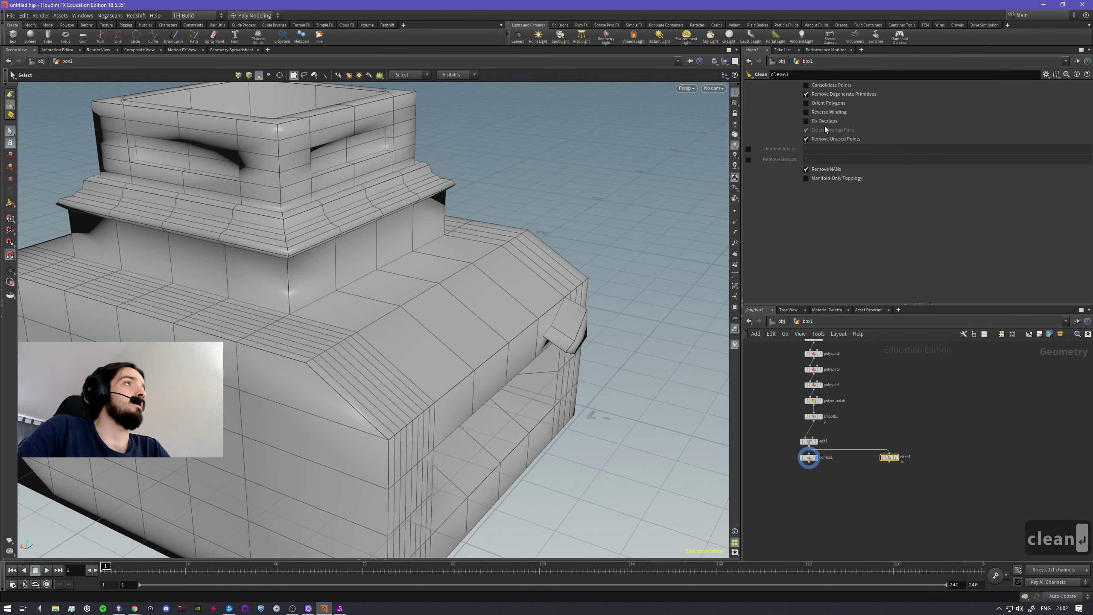
- Switch the Clean node's Orient Polygons, Reverse Winding and Fix Overlaps options on and off again one by one
left_click(826, 104)
left_click(826, 103)
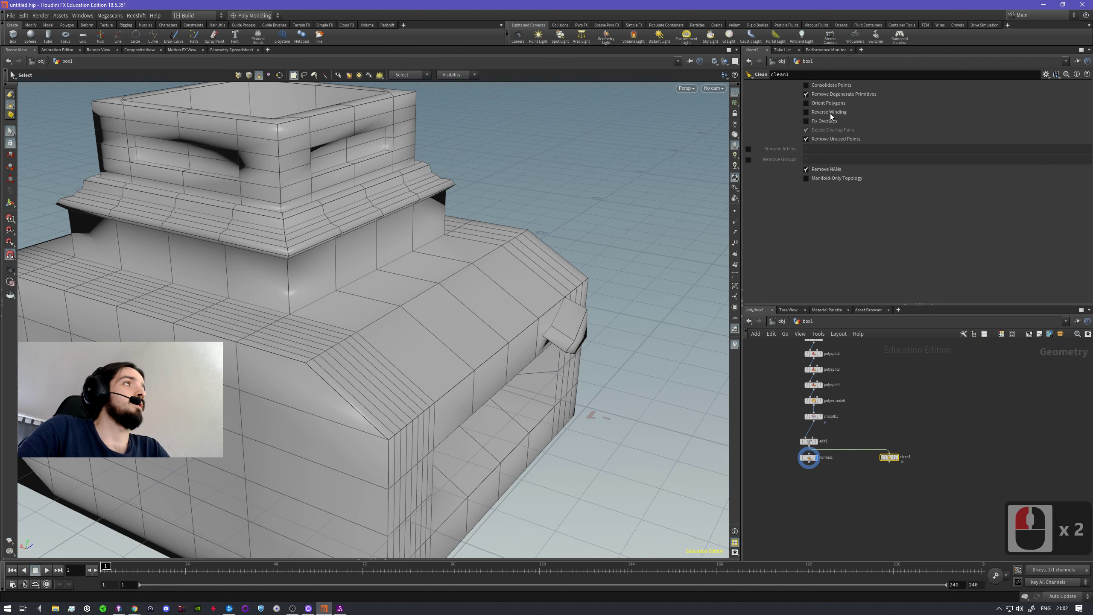
left_click(824, 112)
left_click(824, 111)
left_click(824, 121)
left_click(823, 121)
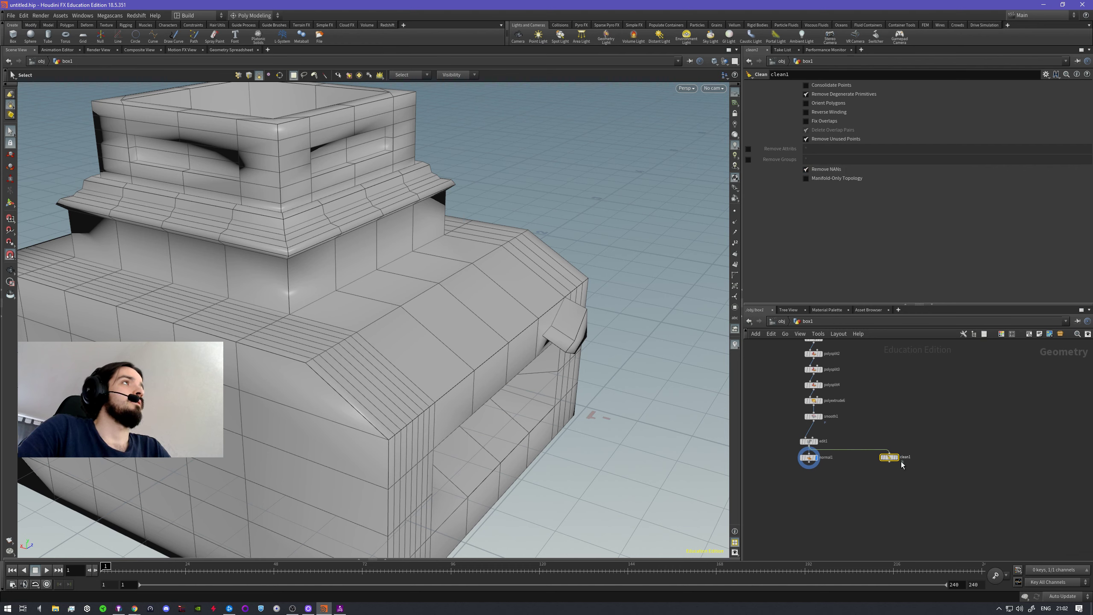
middle_click_drag(885, 454, 852, 456)
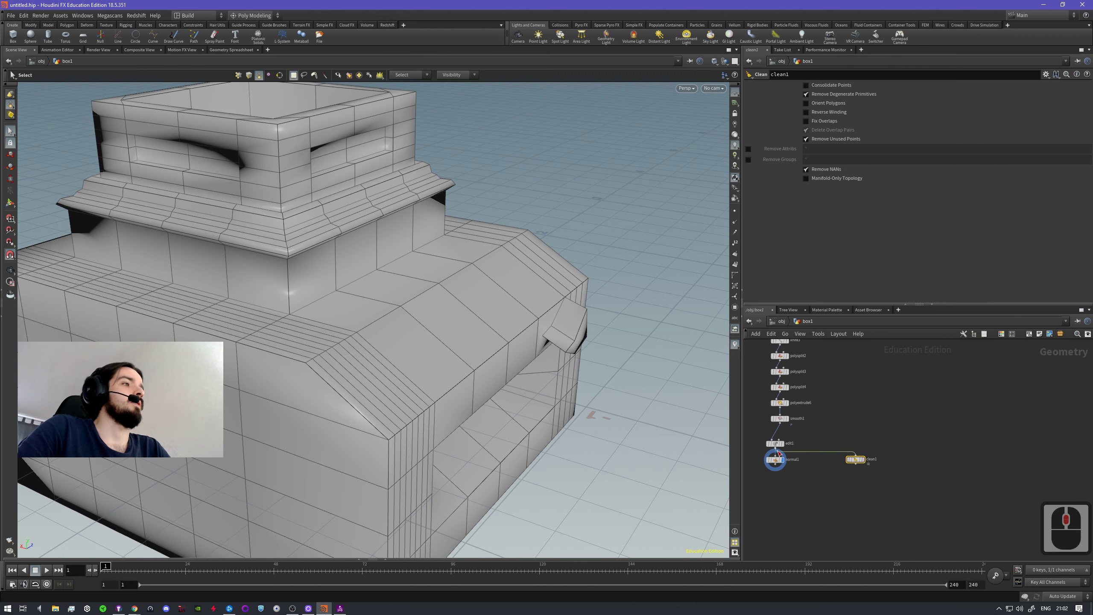
left_click_drag(779, 451, 903, 457)
key("Tab")
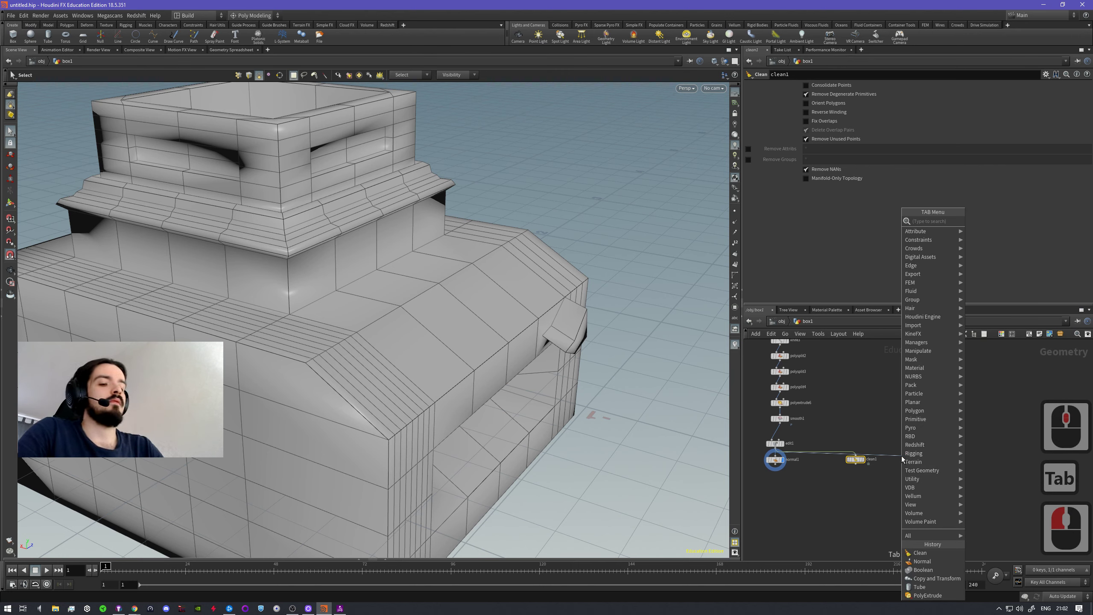
type("no")
key("BackSpace")
key("BackSpace")
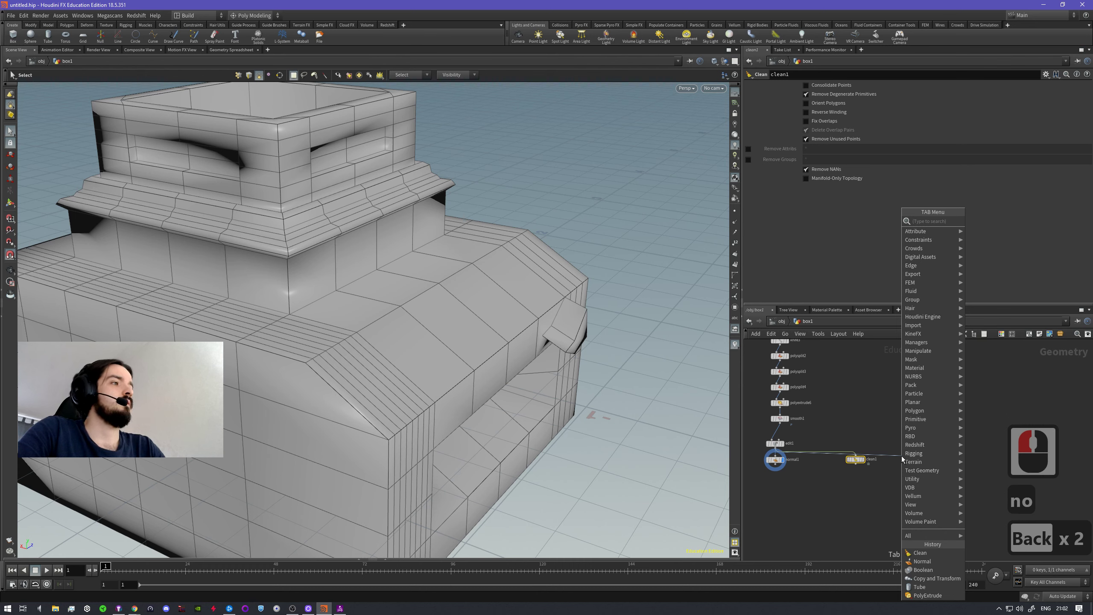
left_click(858, 426)
key("c")
key("c")
key("c")
key("c")
key("c")
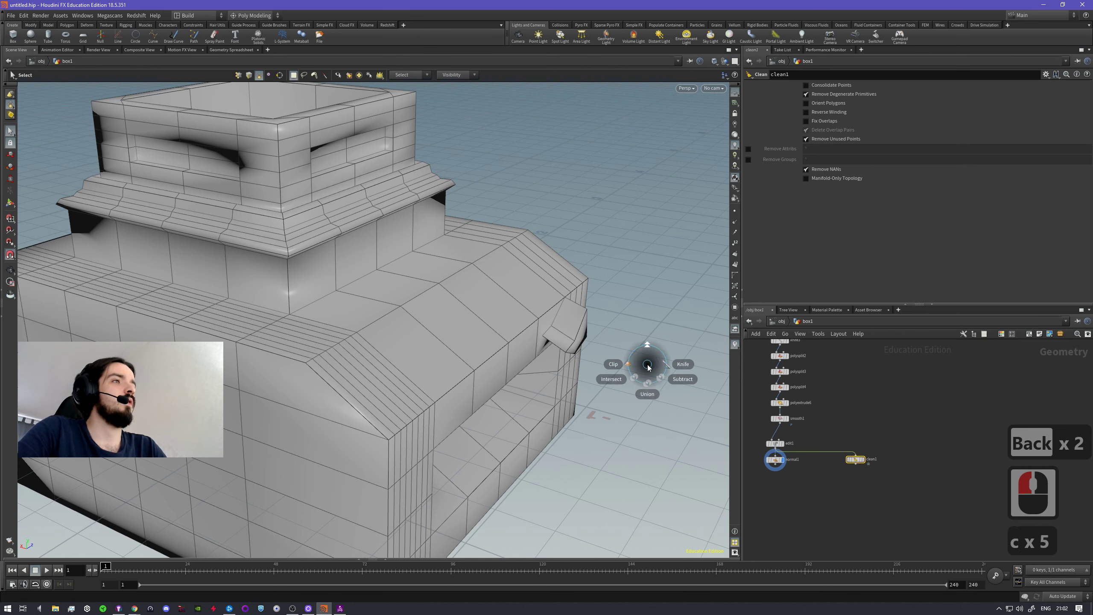
key("c")
key("c")
key("c")
key("c")
key("c")
key("c")
key("c")
key("c")
key("c")
key("c")
key("c")
key("c")
key("c")
key("c")
key("c")
key("c")
key("c")
key("c")
key("c")
key("c")
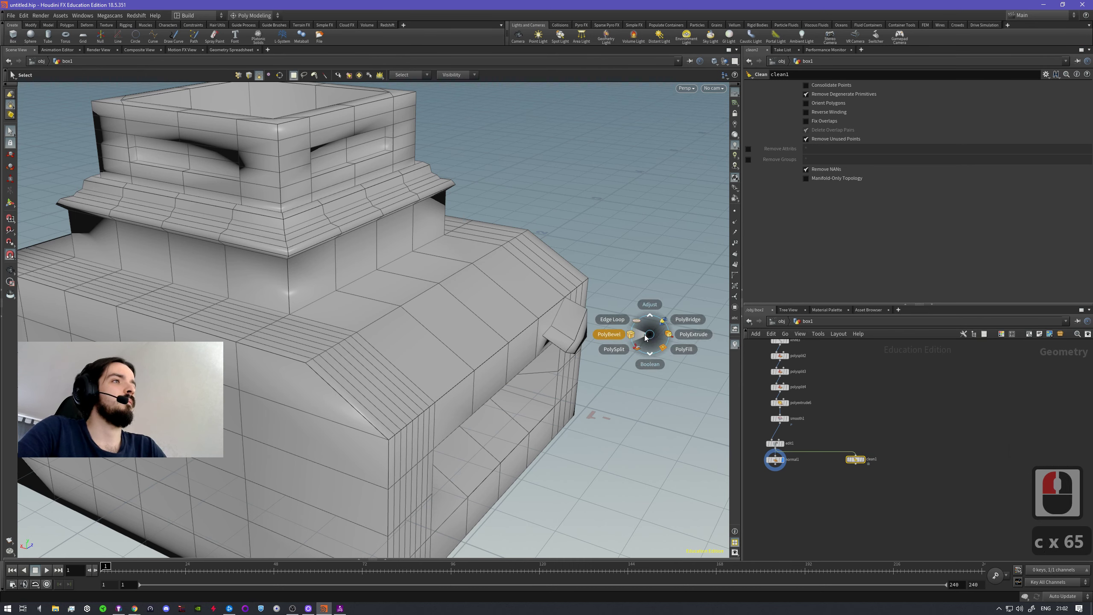
key("c")
key("c")
key("c")
key("c")
key("c")
key("c")
key("c")
key("c")
key("c")
key("c")
key("c")
key("c")
key("c")
key("c")
key("c")
key("c")
key("c")
key("c")
key("c")
key("c")
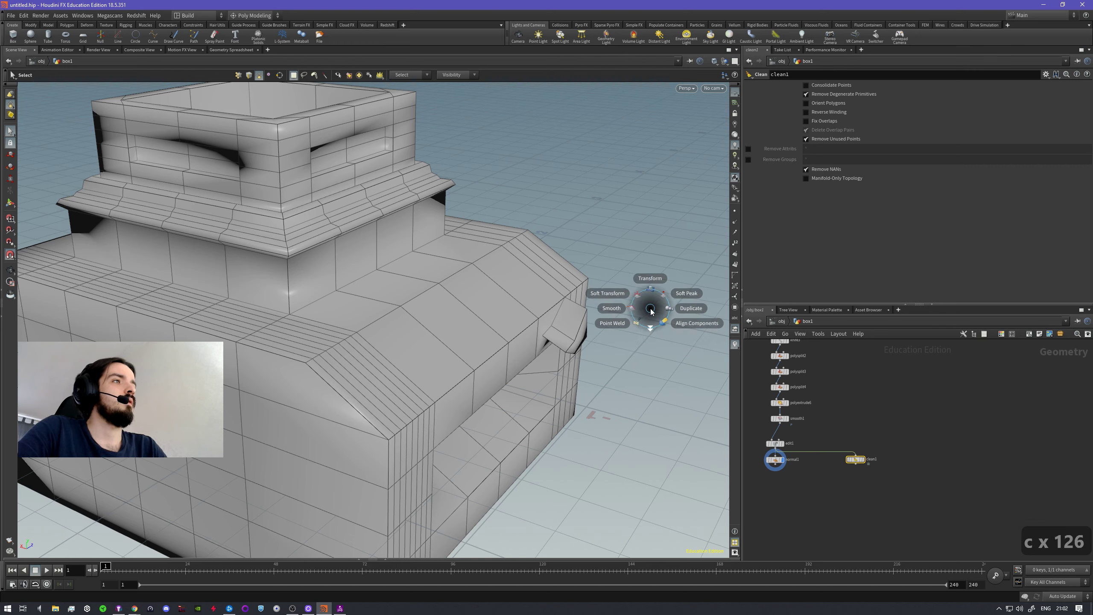
key("c")
key("c")
key("c")
key("c")
key("c")
key("c")
key("c")
key("c")
key("c")
key("c")
key("c")
key("c")
key("c")
key("c")
key("c")
key("c")
key("c")
key("c")
key("c")
key("c")
key("c")
key("c")
key("c")
key("c")
key("c")
key("c")
key("c")
key("c")
key("c")
key("c")
key("c")
key("c")
key("c")
key("c")
key("c")
key("c")
key("c")
key("c")
key("c")
key("c")
left_click(878, 463)
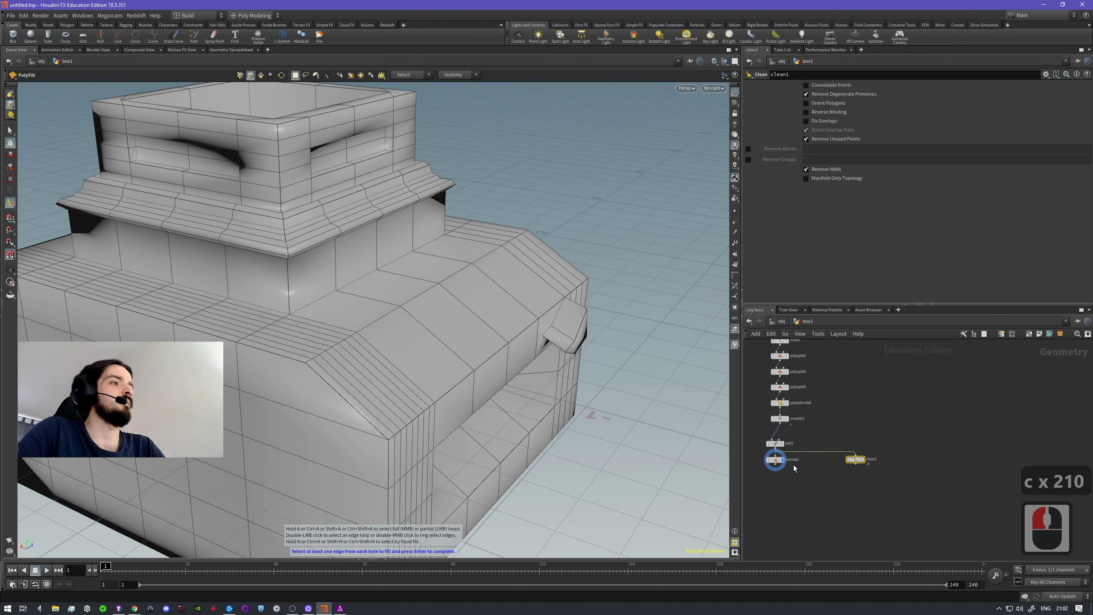
- Add a Facet node wired from the edit node and make it the displayed node
middle_click_drag(791, 473, 818, 474)
scroll(840, 474, "up", 2)
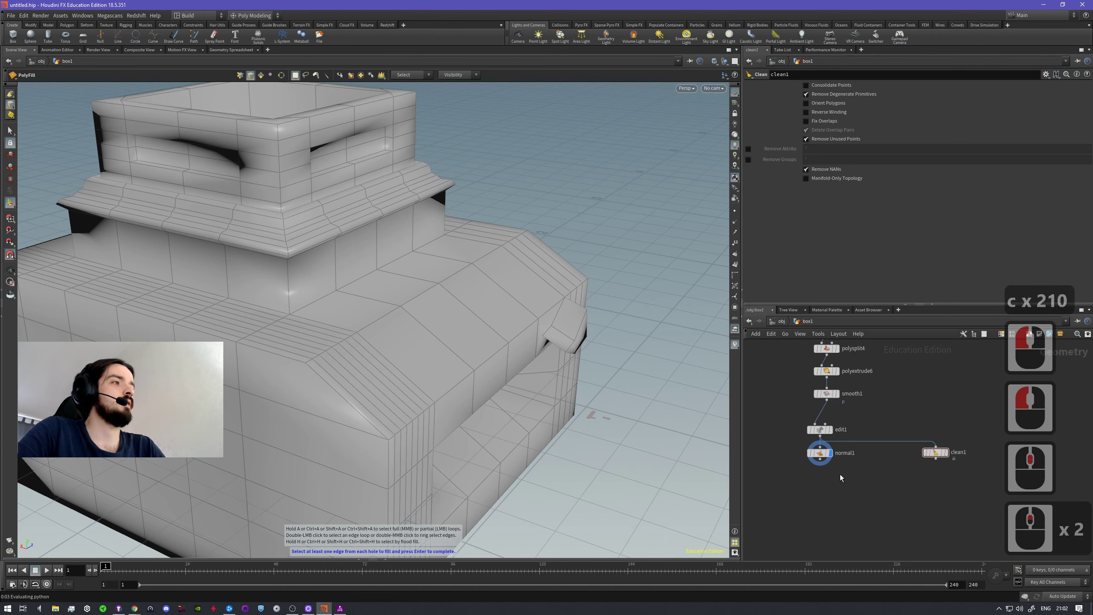
scroll(840, 474, "up", 2)
key("Tab")
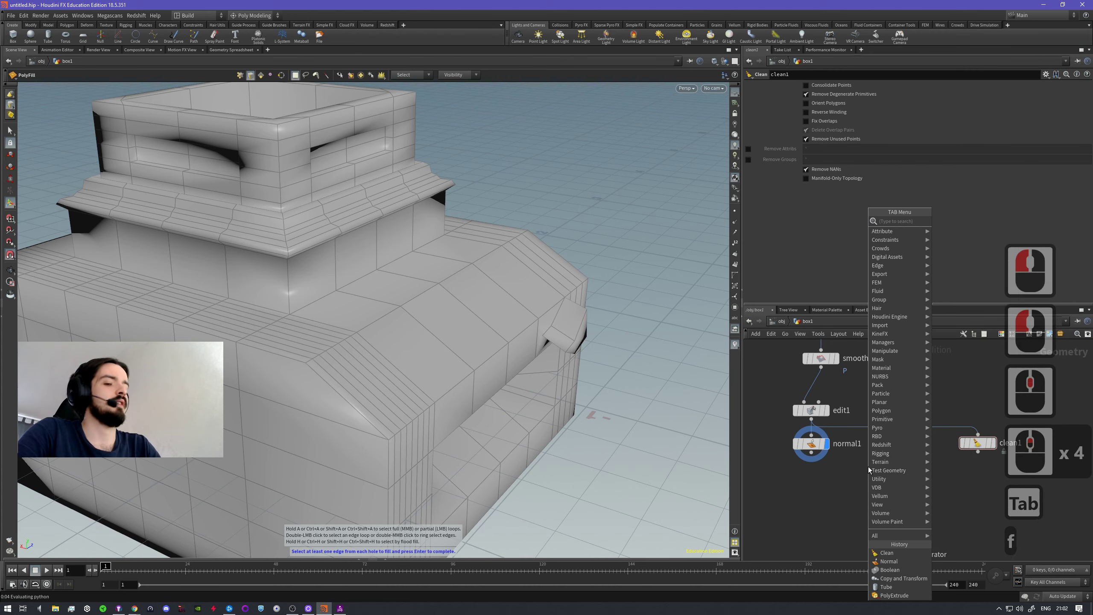
type("fa")
key("Return")
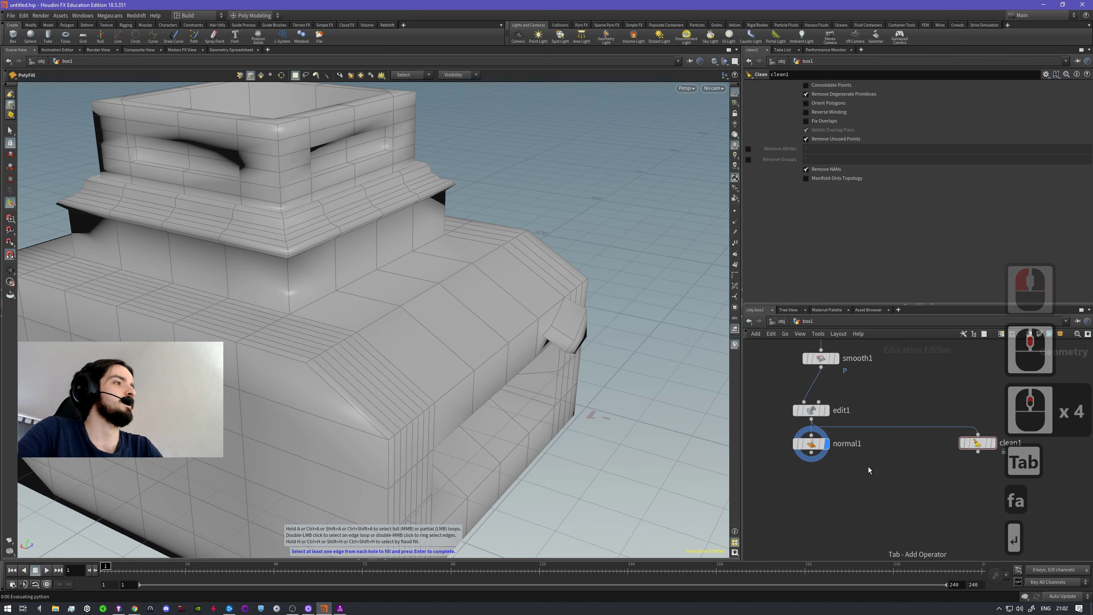
left_click(1072, 435)
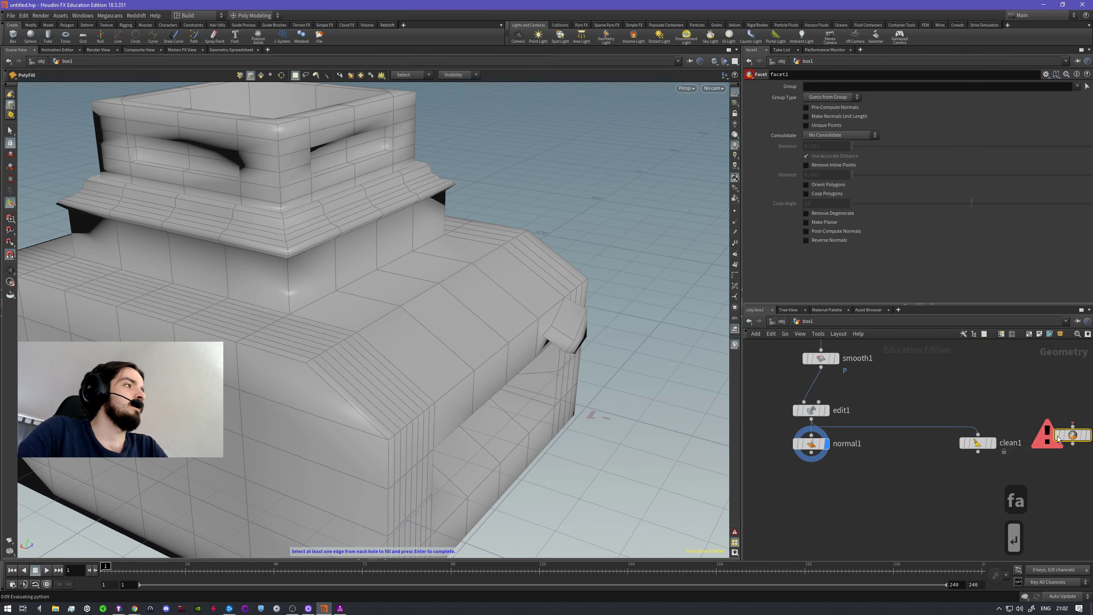
left_click(862, 495)
left_click_drag(875, 482, 811, 419)
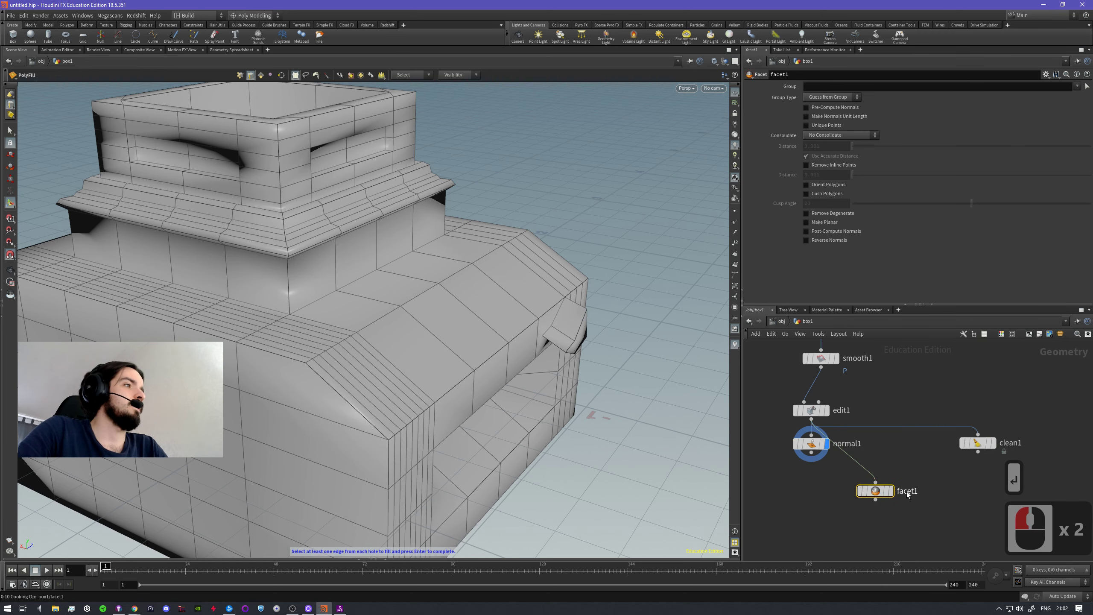
left_click(889, 491)
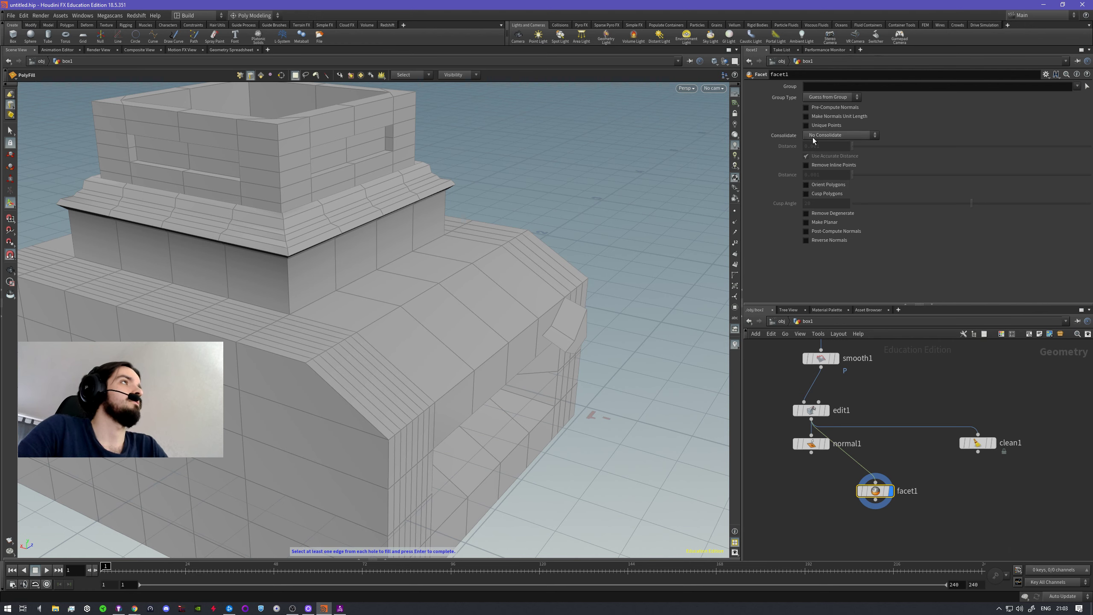
- Try the Facet node's Orient Polygons and Cusp Polygons options, raise the cusp angle, and turn the options off again
left_click(825, 97)
left_click(825, 98)
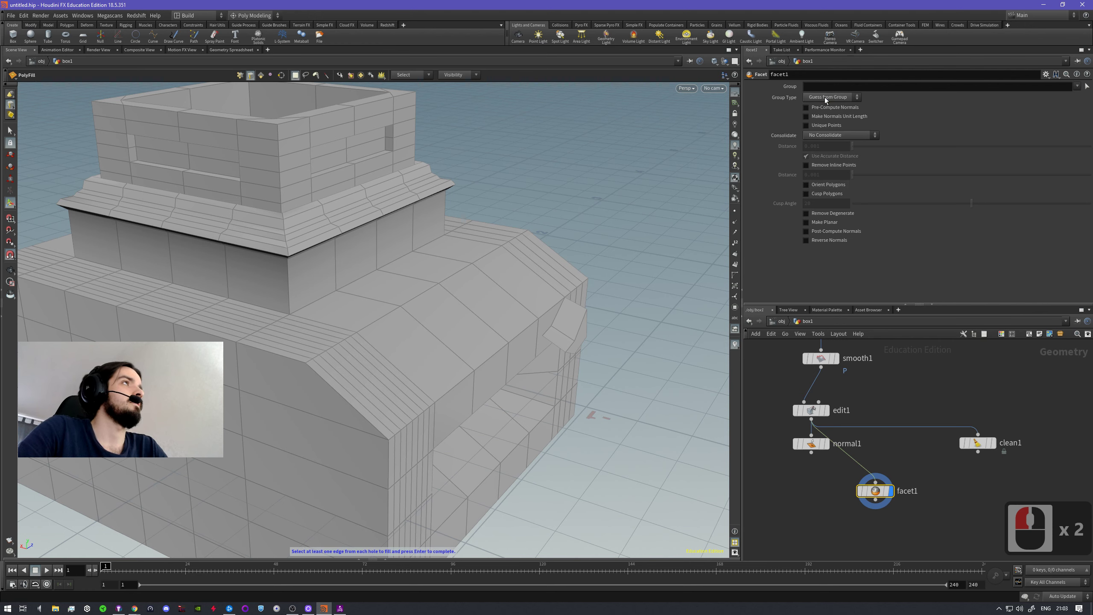
left_click(836, 137)
left_click(836, 136)
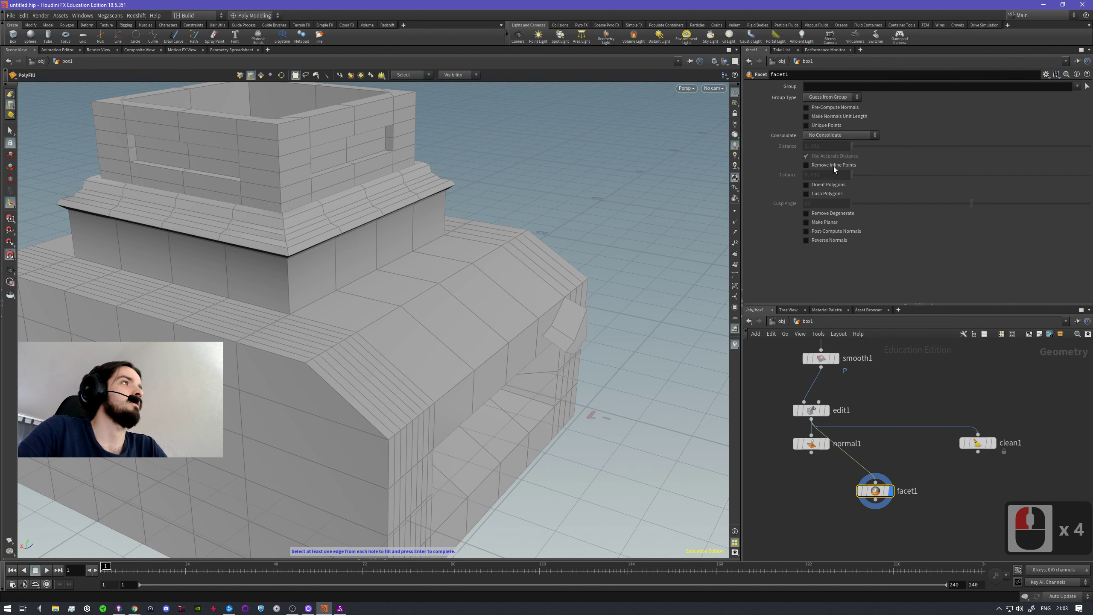
left_click(823, 185)
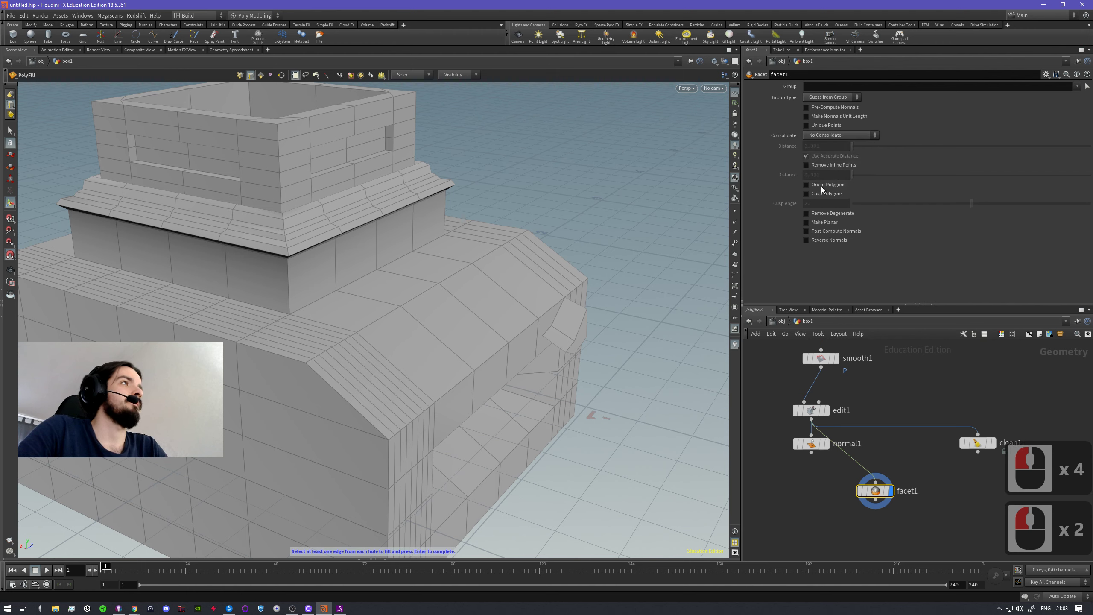
left_click(823, 194)
left_click(823, 194)
left_click(823, 194)
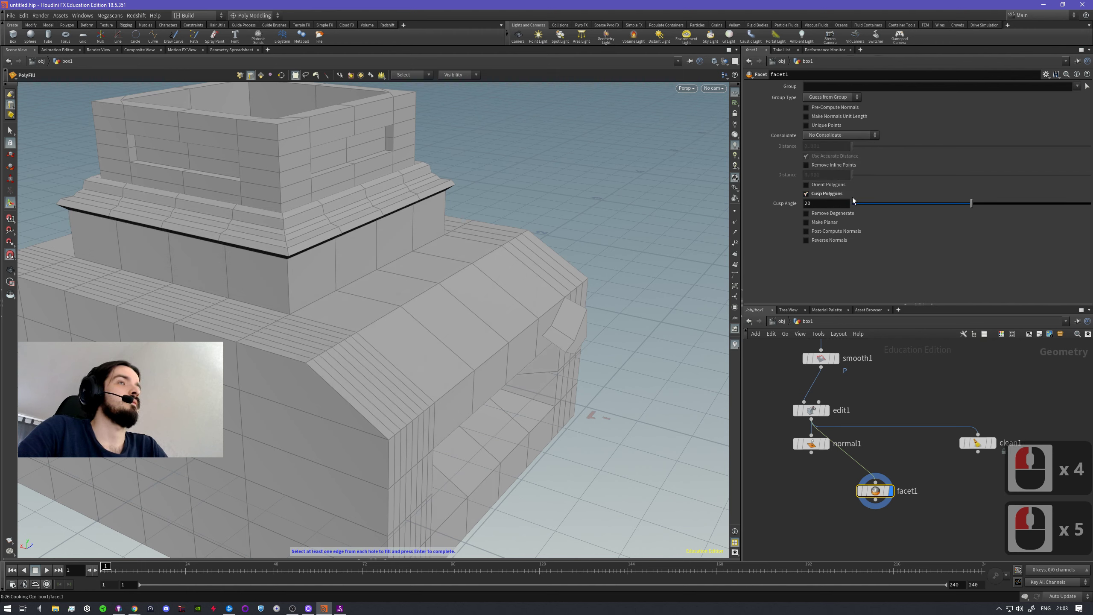
mouse_move(945, 206)
left_mouse_down()
mouse_move(895, 206)
mouse_move(1023, 207)
left_mouse_up()
left_click(844, 194)
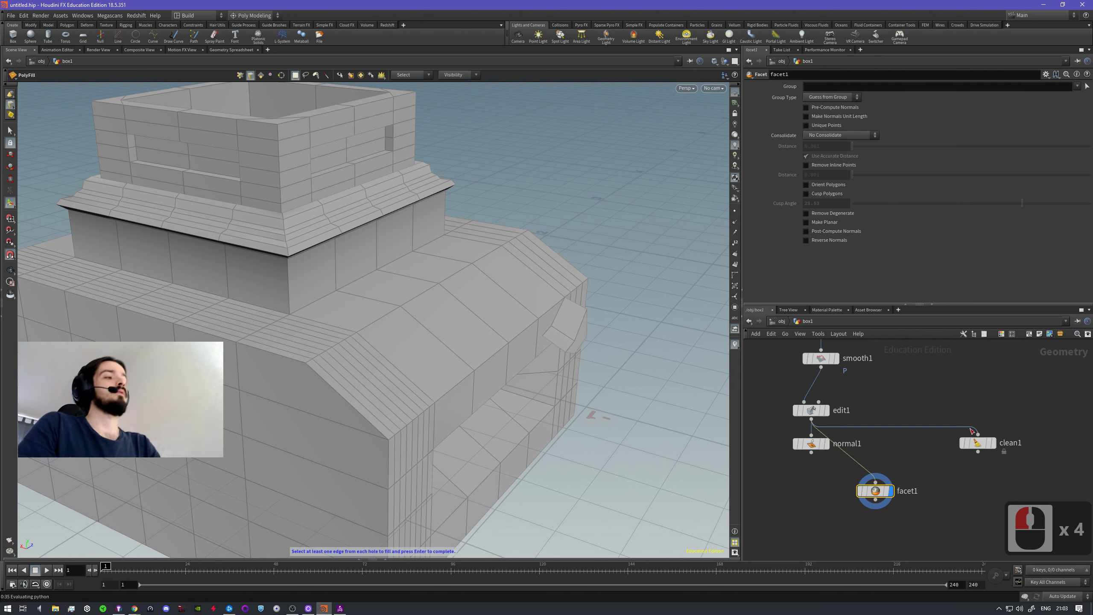
- Delete the Normal, Clean and Facet nodes and line the edit node up directly beneath the smooth node
left_click_drag(1031, 433, 775, 510)
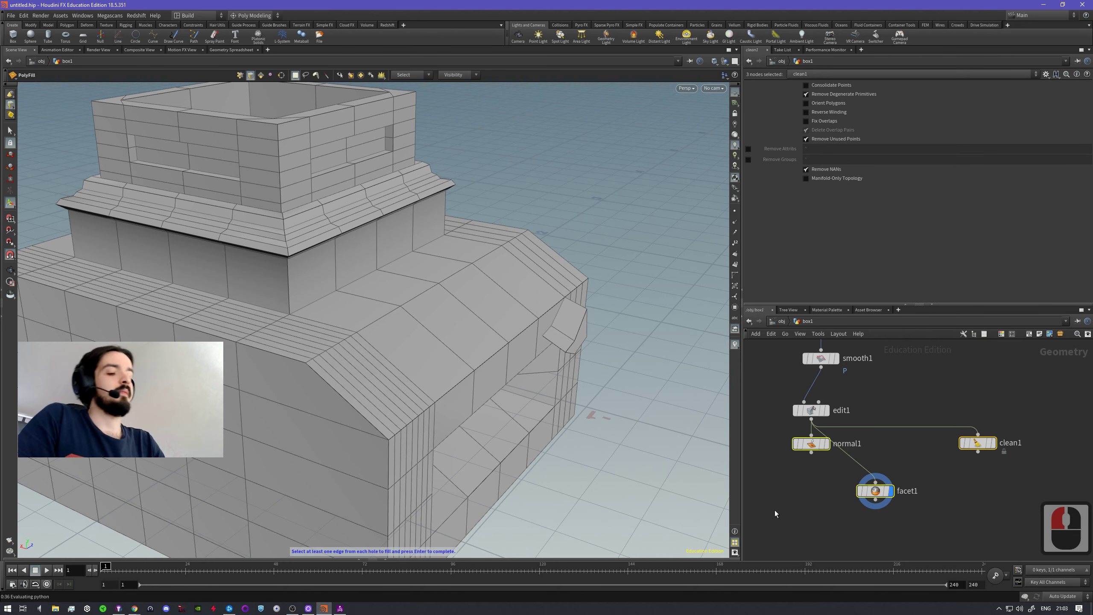
key("Delete")
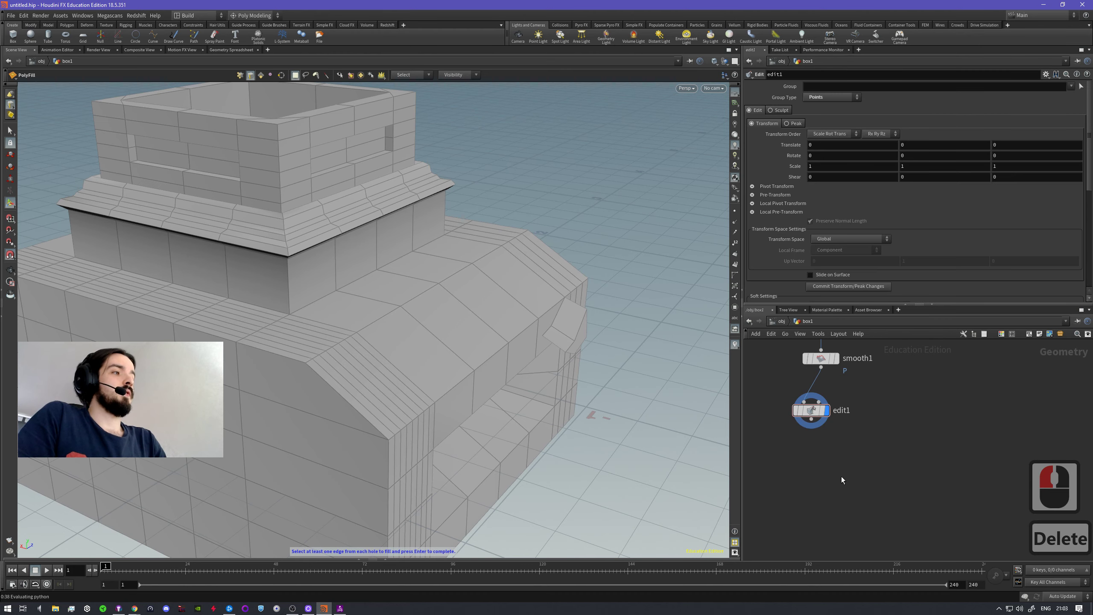
left_click_drag(810, 409, 823, 390)
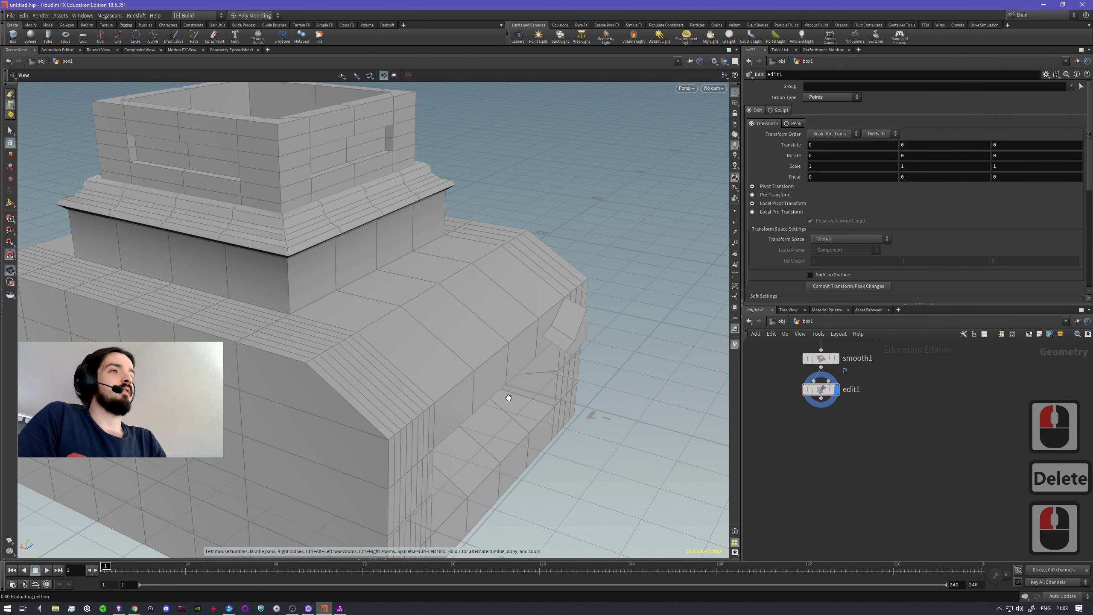
left_click_drag(507, 395, 451, 357, "alt")
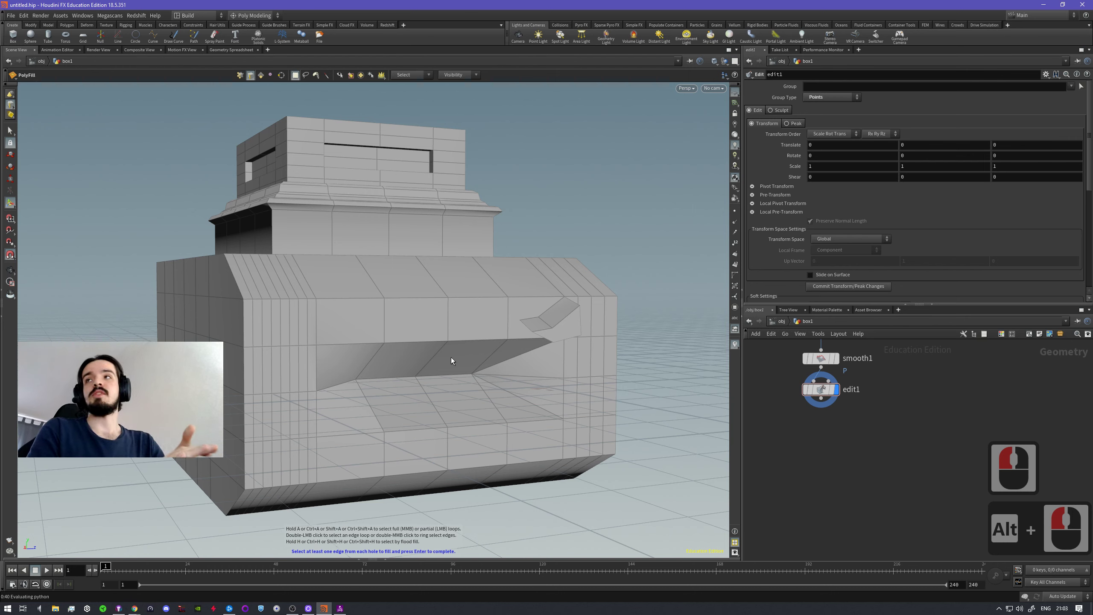
left_click(821, 399)
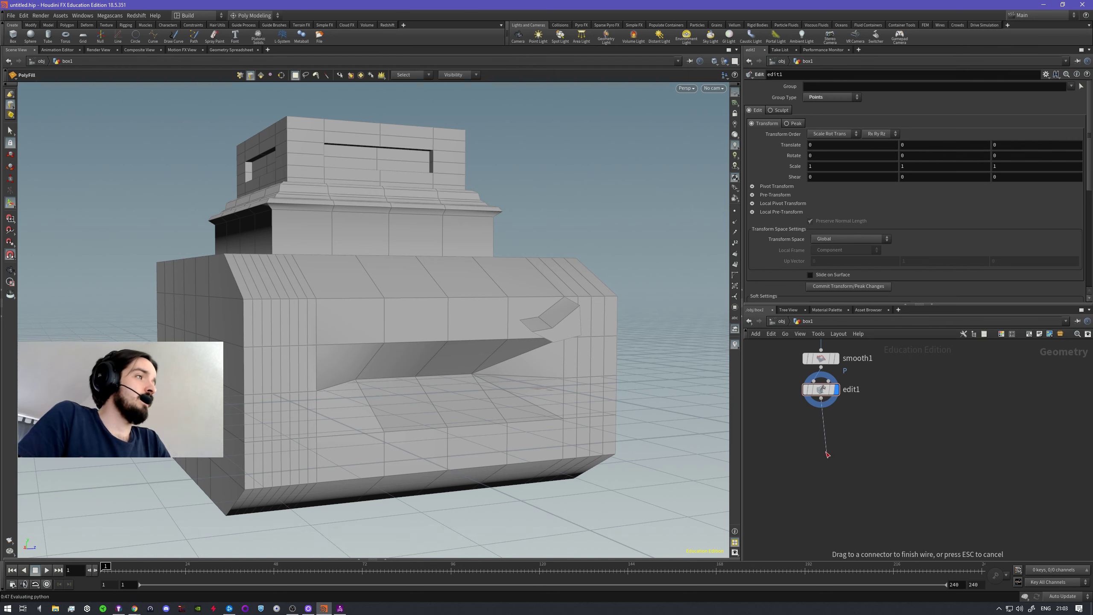
key("Tab")
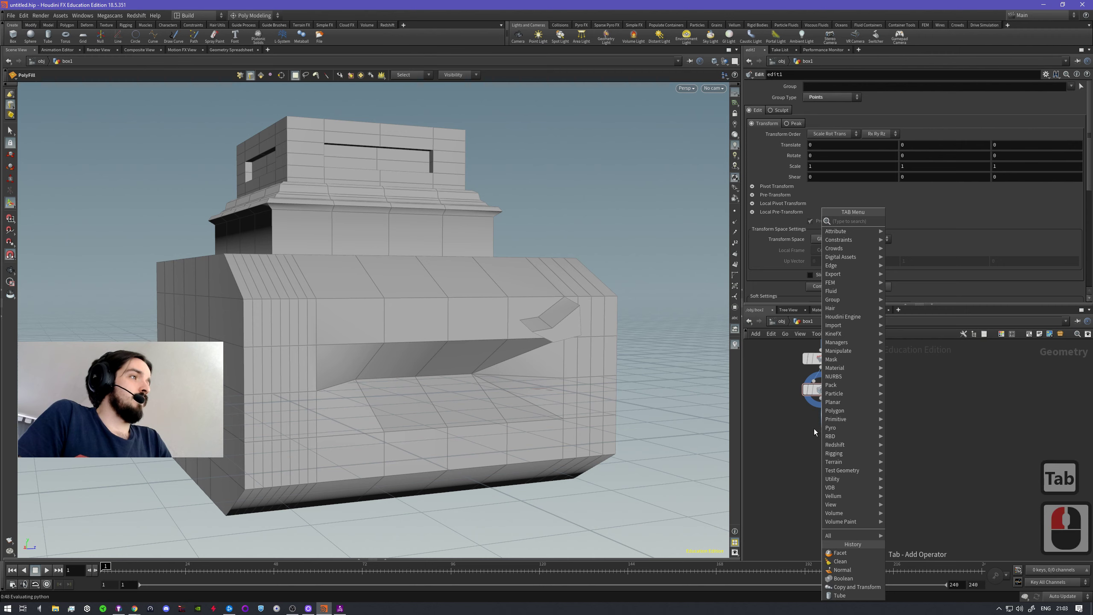
mouse_move(876, 432)
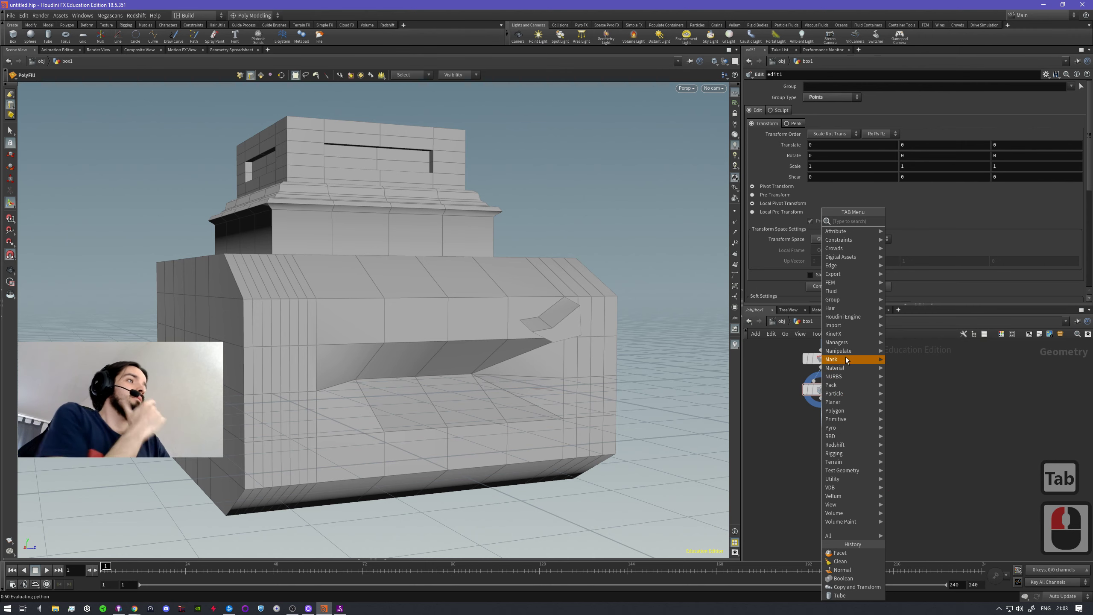
mouse_move(855, 325)
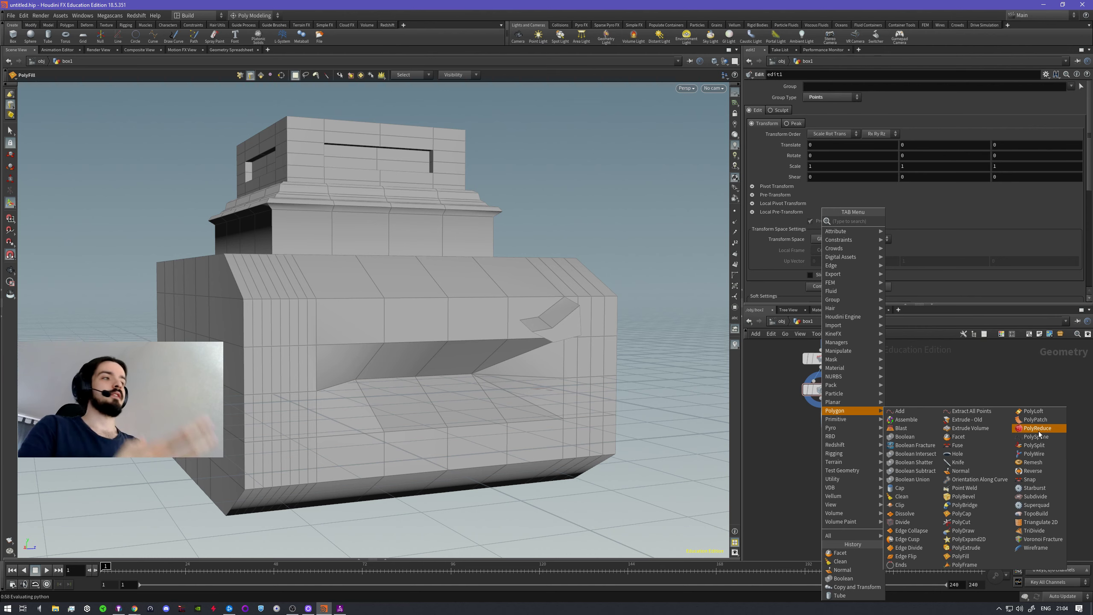
left_click(850, 438)
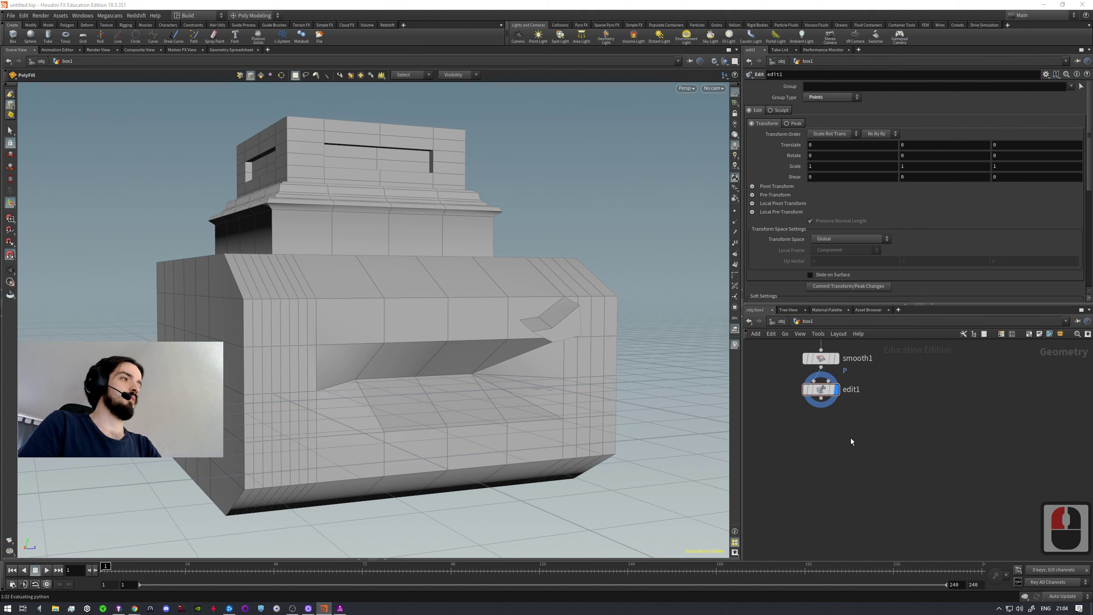
- Branch a PolyReduce node off the edit node, set its Percent To Keep to 49, and place it to the side
left_click(824, 416)
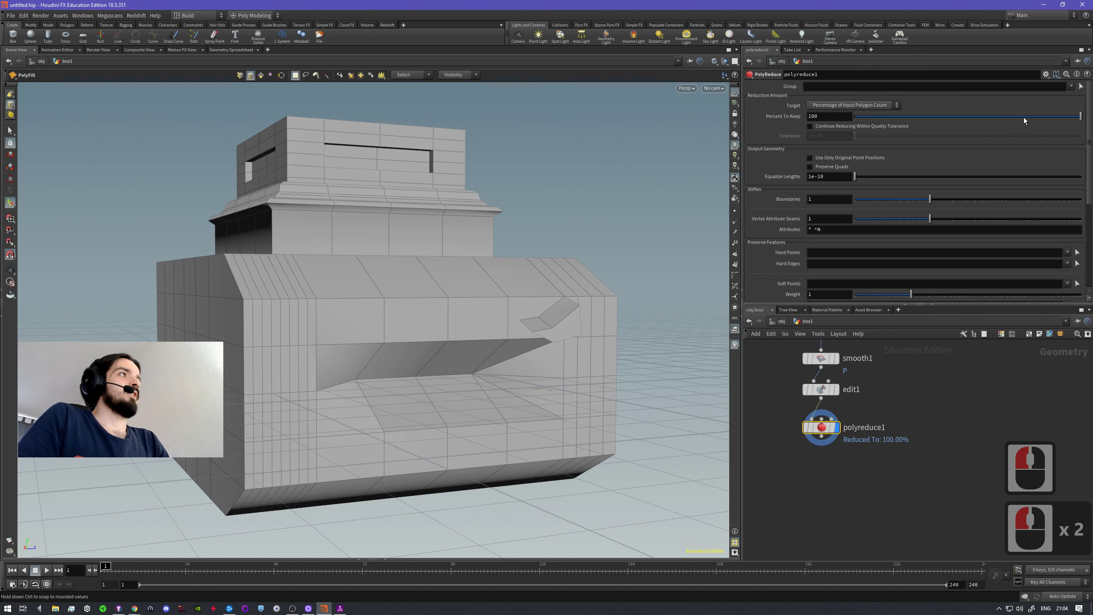
left_click_drag(1024, 119, 965, 132)
left_click_drag(560, 366, 593, 337, "alt")
right_click_drag(593, 336, 532, 305, "alt")
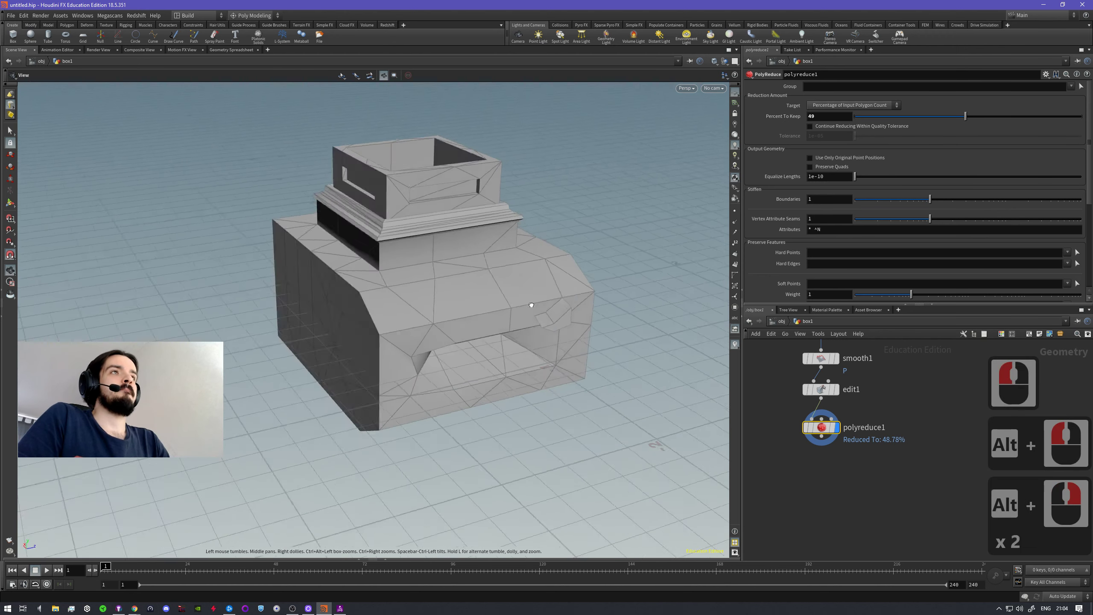
left_click_drag(531, 305, 483, 301, "alt")
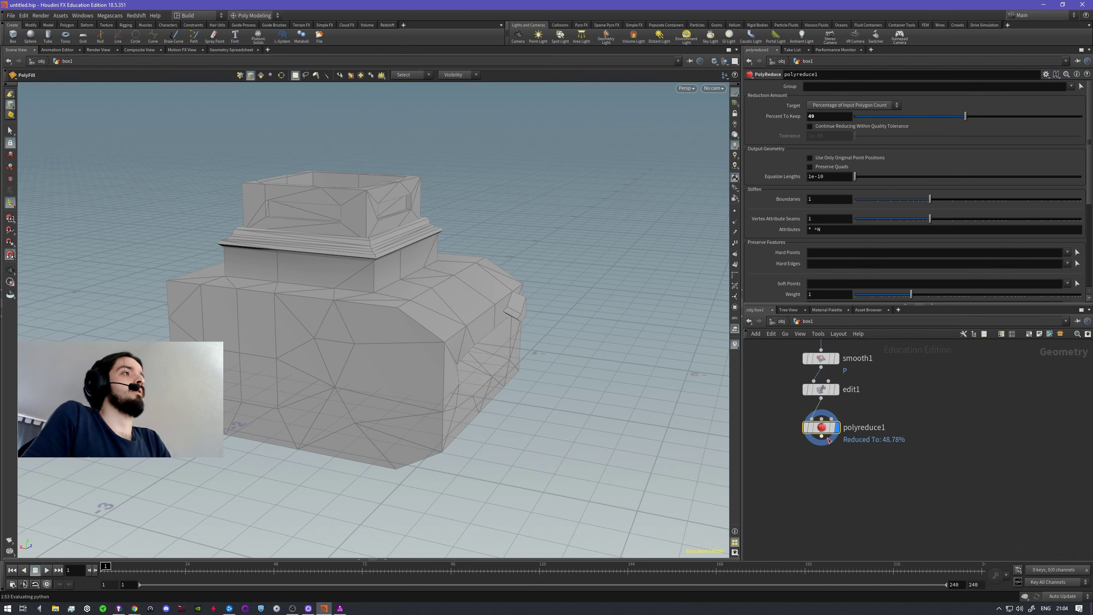
left_click_drag(823, 427, 905, 429)
left_click(821, 399)
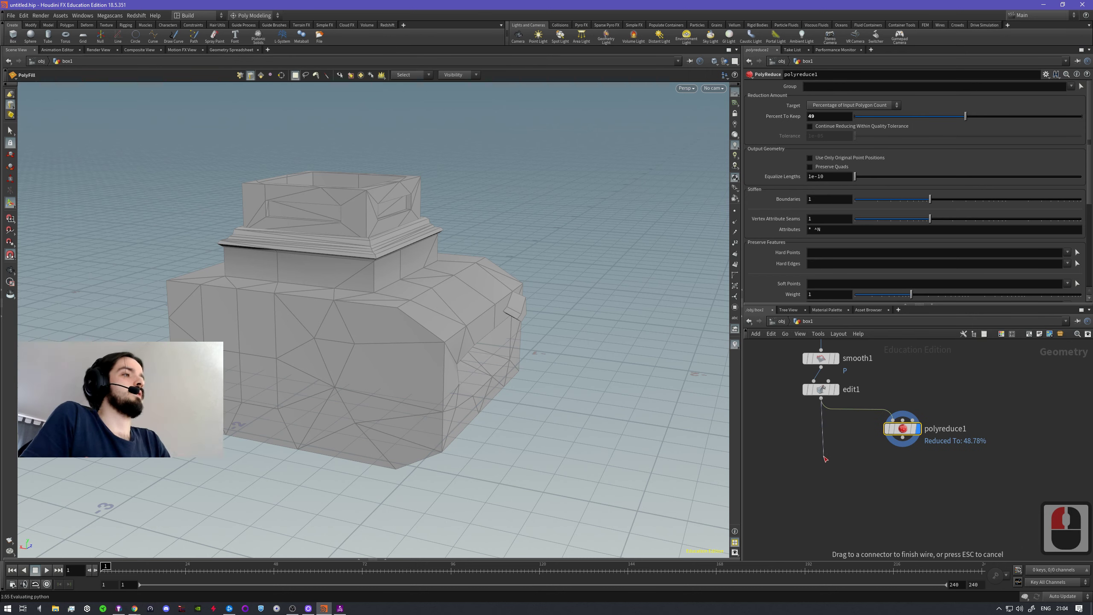
key("Tab")
mouse_move(866, 405)
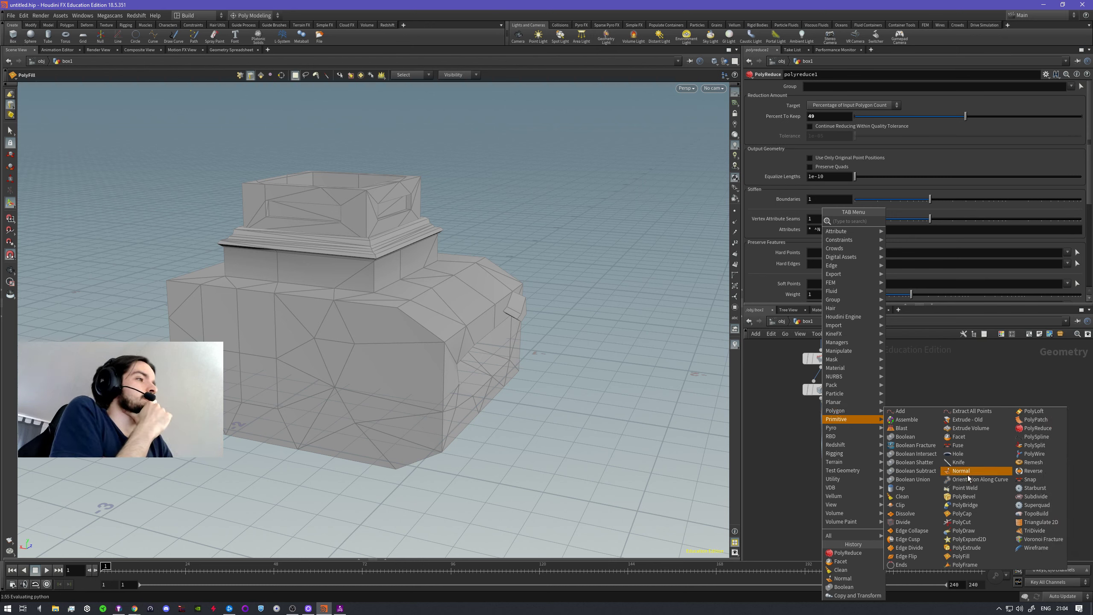
left_click(811, 438)
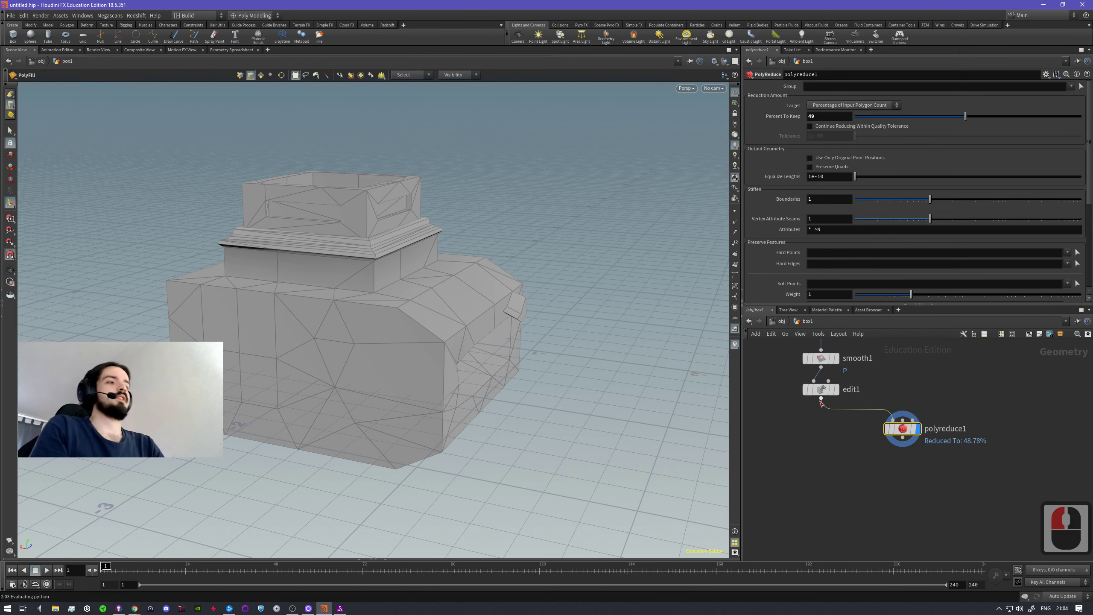
- Add a Clip node wired from the edit node, display it and place it directly below the edit node
left_click(821, 399)
key("Tab")
left_click(808, 451)
type("clip")
key("Return")
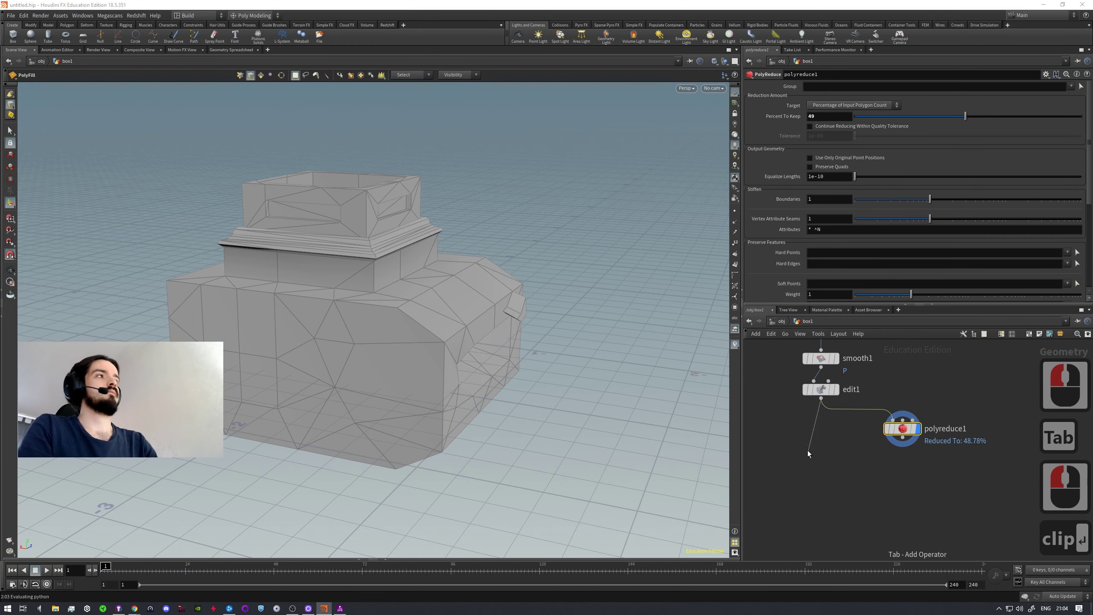
left_click(811, 450)
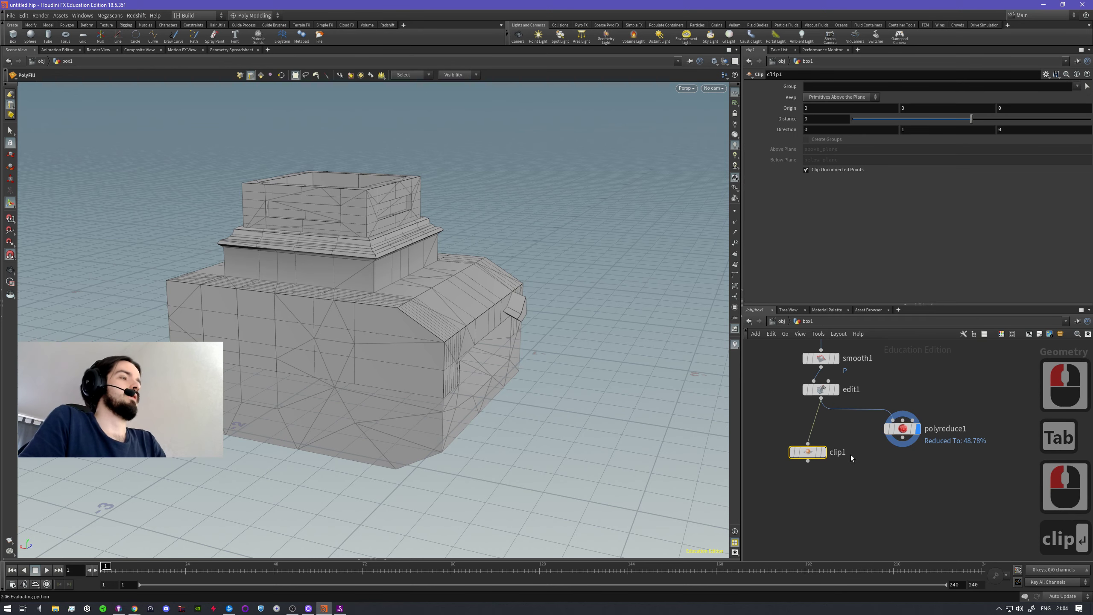
left_click(825, 453)
left_click_drag(818, 453, 827, 430)
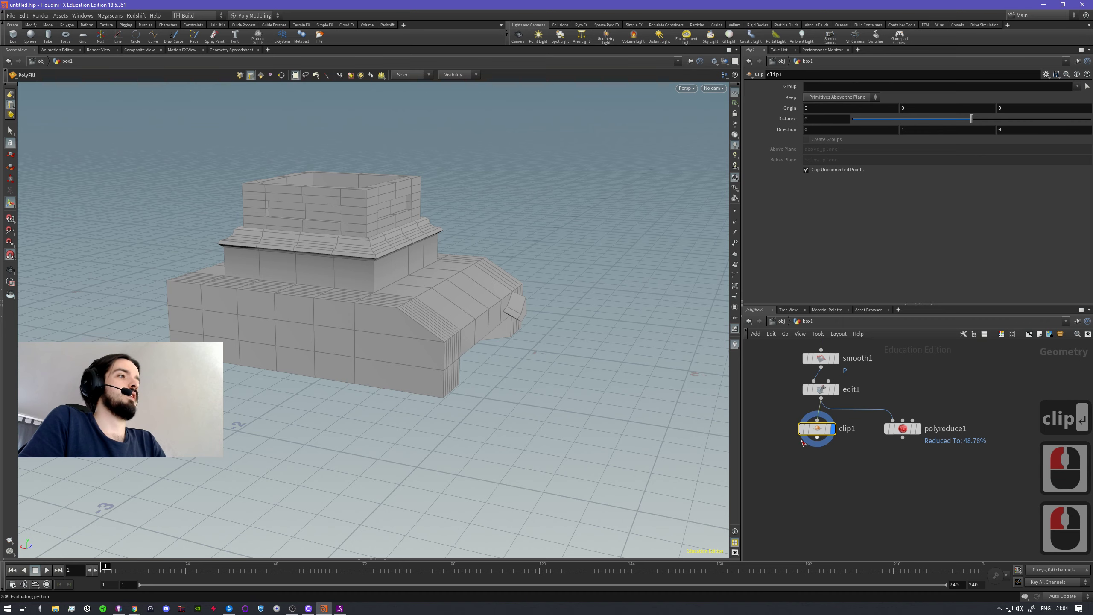
- Set the Clip node's Distance to -0.23 so the cutting plane trims the underside of the model
left_click_drag(471, 452, 422, 374, "alt")
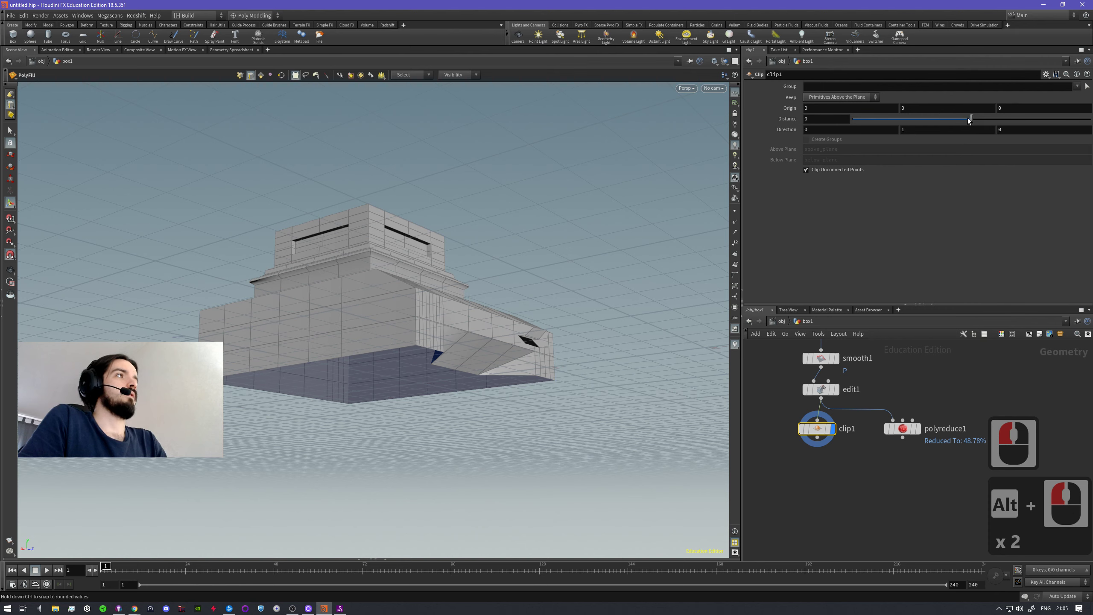
left_click_drag(968, 118, 963, 122)
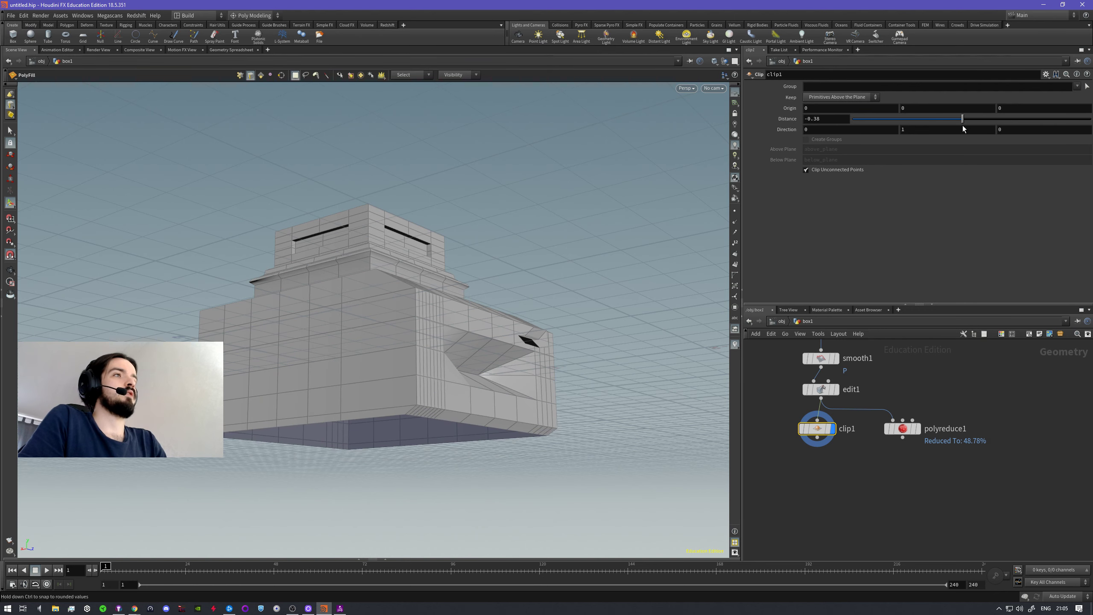
left_click(10, 203)
mouse_move(816, 132)
middle_mouse_down()
mouse_move(912, 129)
mouse_move(810, 125)
middle_mouse_up()
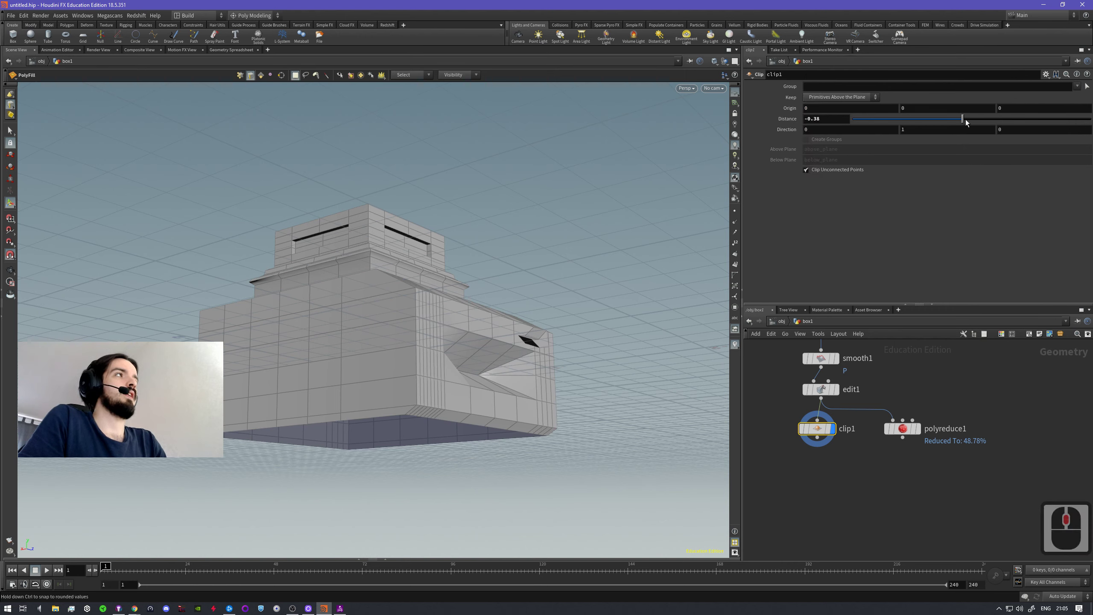
left_click_drag(965, 119, 966, 120)
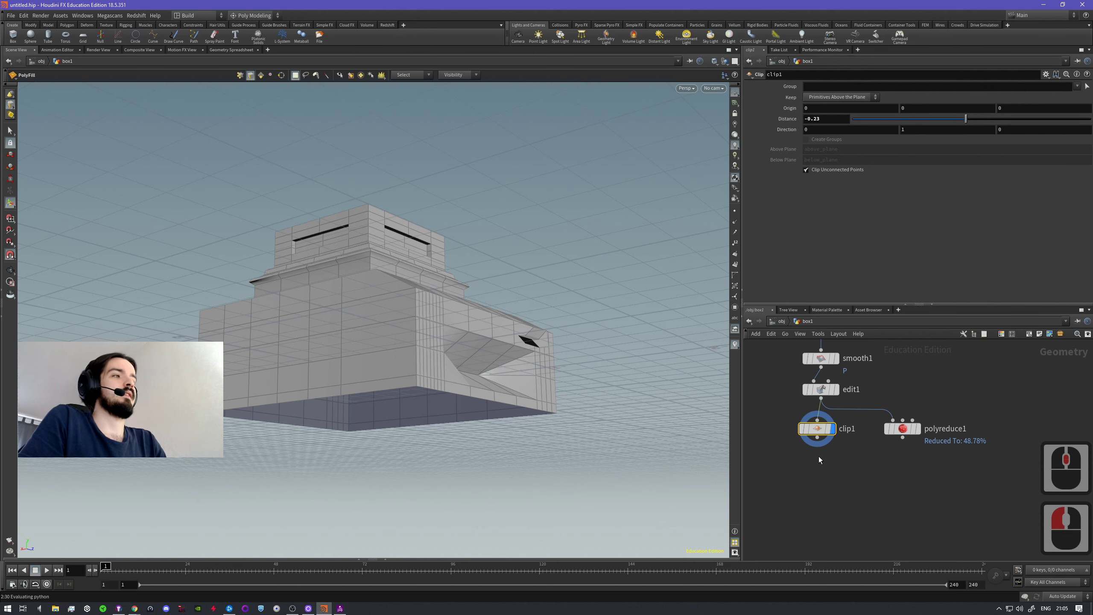
- Cap the open underside of the clipped model with PolyFill, using the edge loop around the opening as the boundary
left_click_drag(387, 388, 514, 427, "alt")
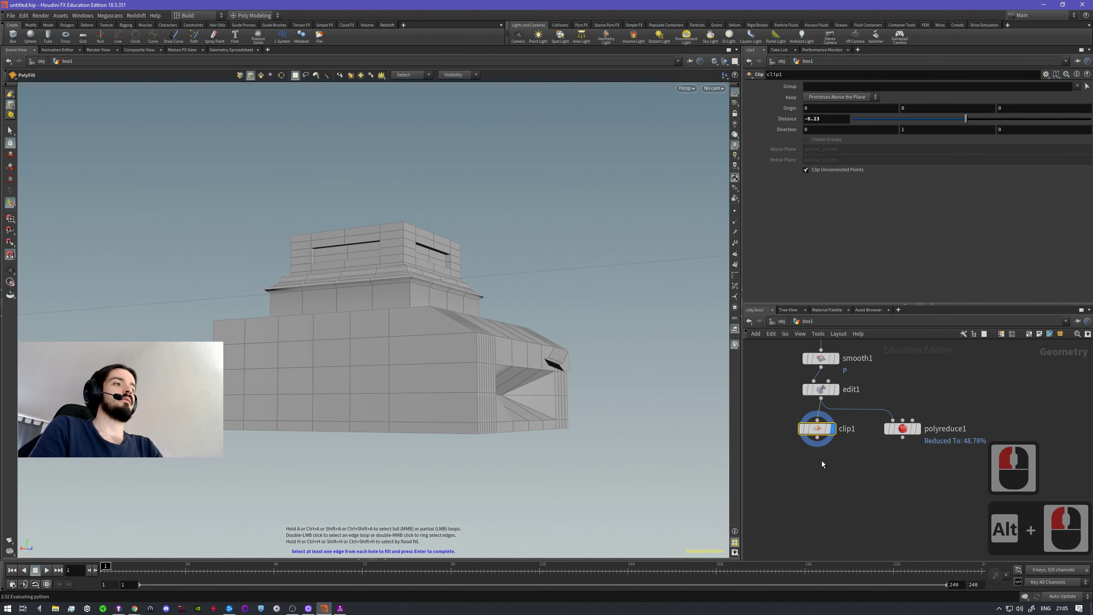
key("Tab")
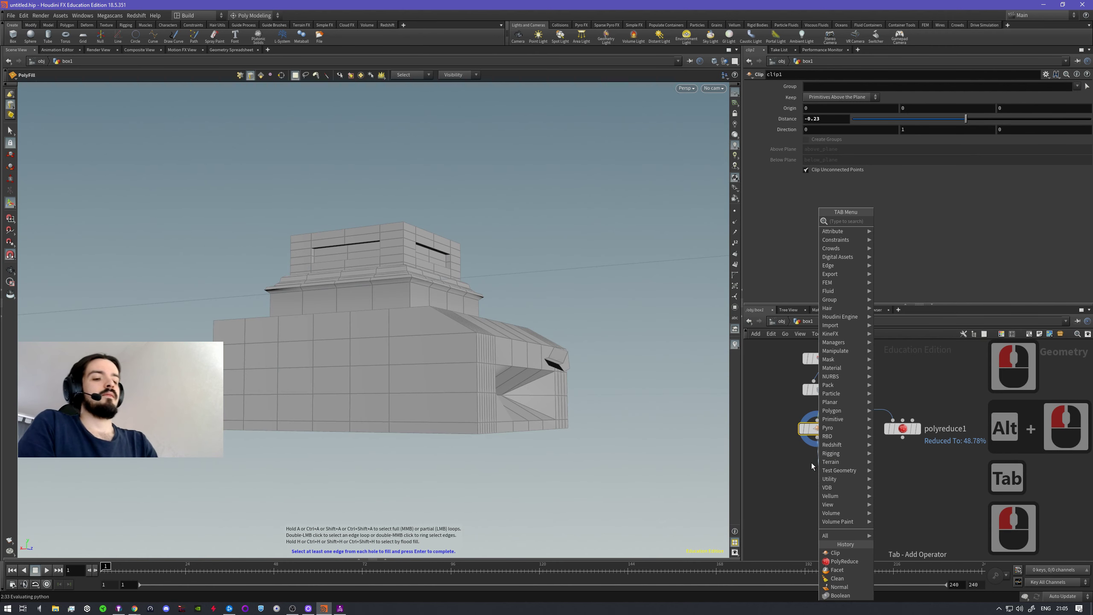
left_click(768, 468)
key("c")
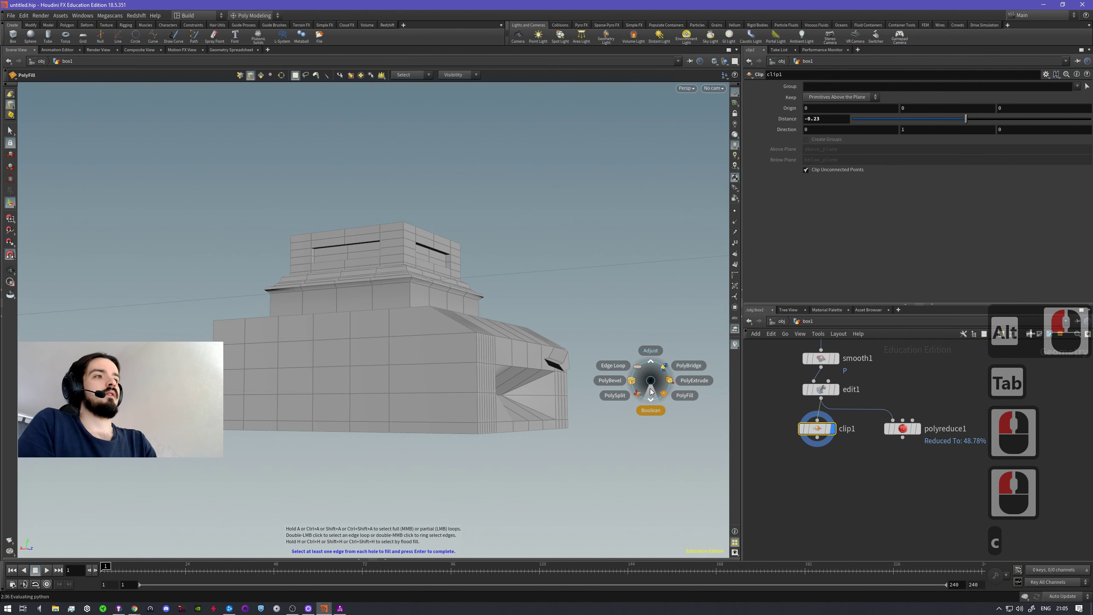
left_click(668, 397)
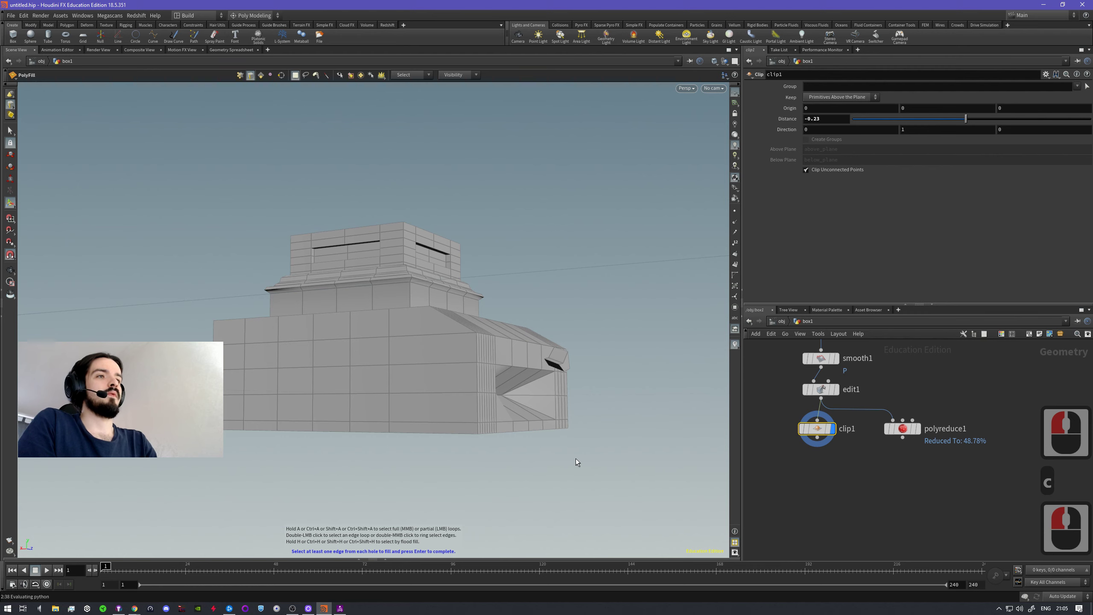
key("Escape")
left_click_drag(550, 437, 538, 445)
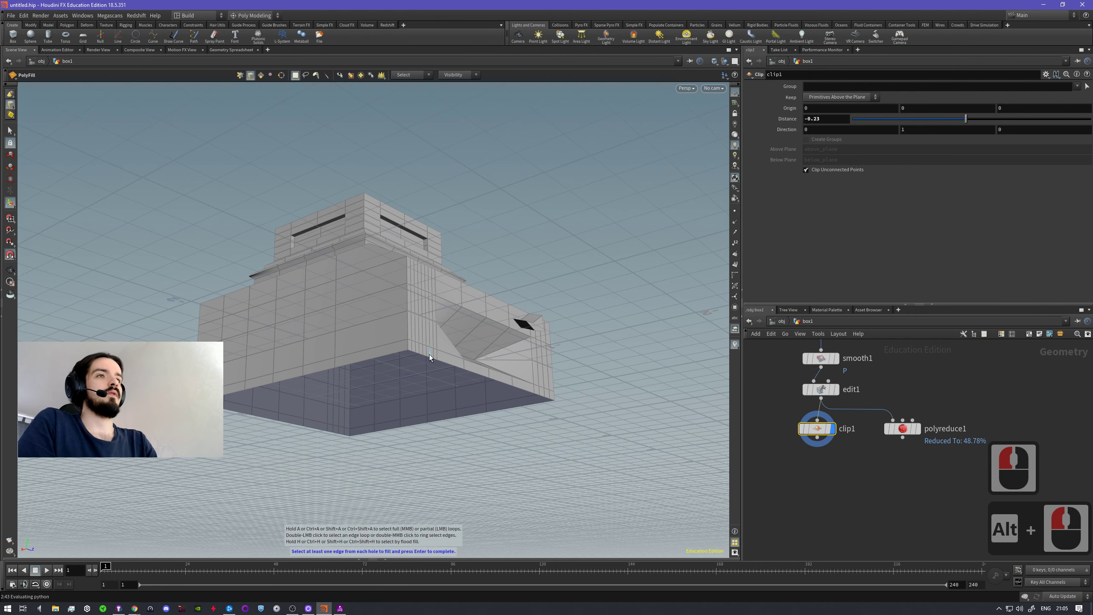
double_click(443, 364, "shift")
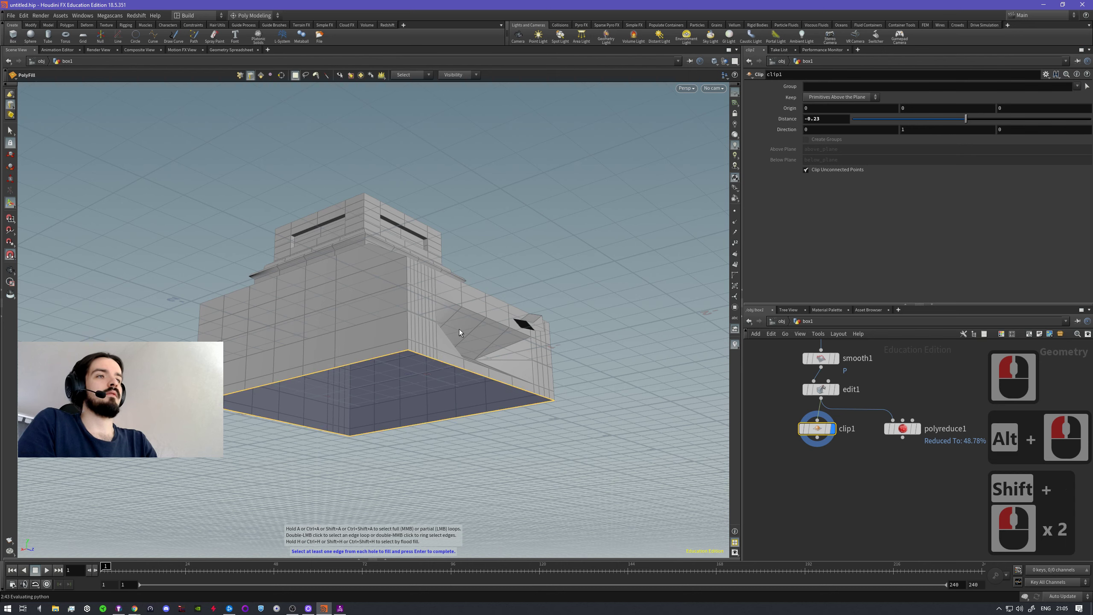
key("c")
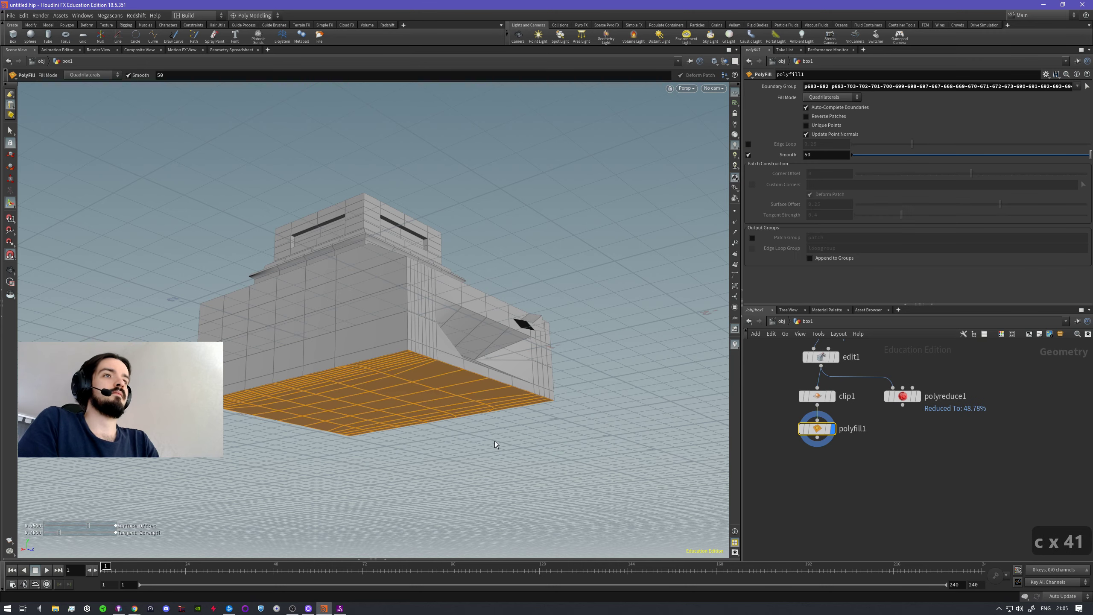
- Set the PolyFill node's Smooth value to 22.31
left_click_drag(495, 441, 516, 297, "alt")
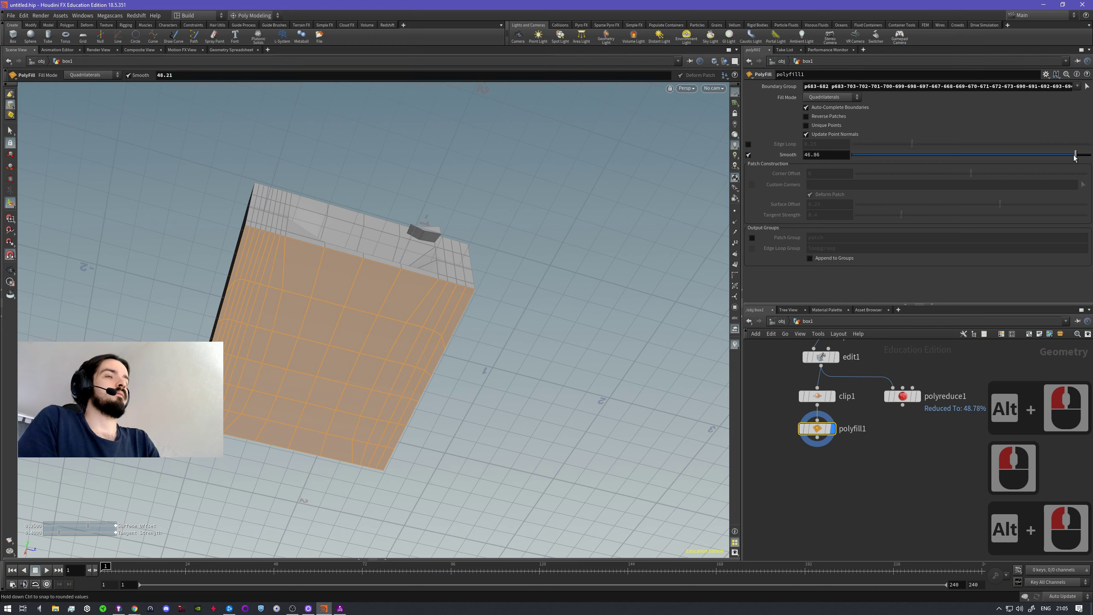
left_click_drag(902, 158, 1091, 157)
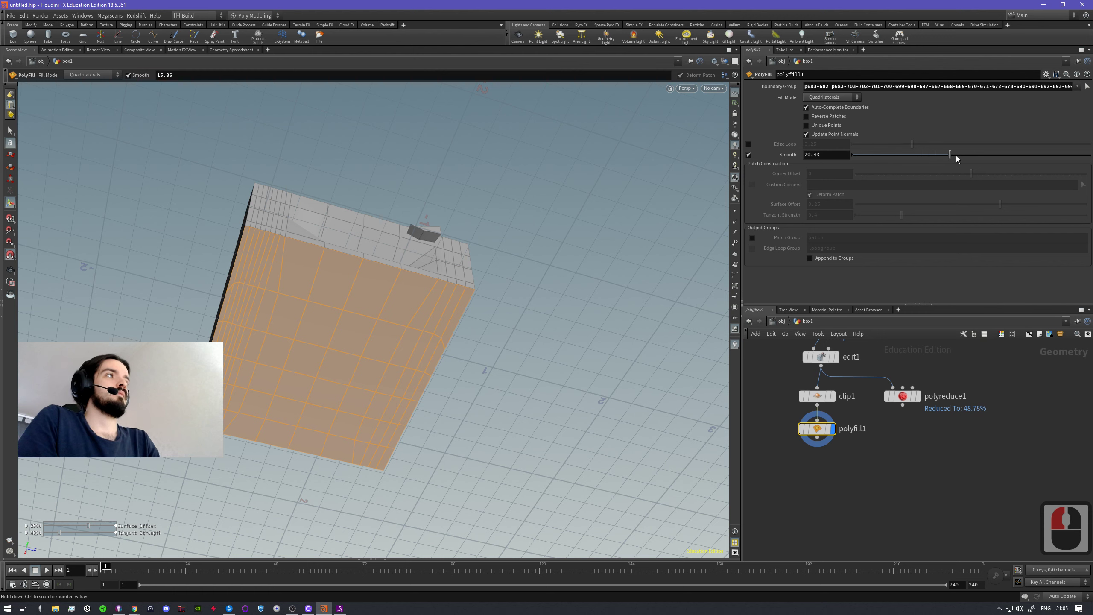
left_click_drag(924, 156, 959, 156)
- Turn on Reverse Patches for the PolyFill so the faces of the bottom cap flip, and check the underside
left_click(834, 117)
left_click(834, 117)
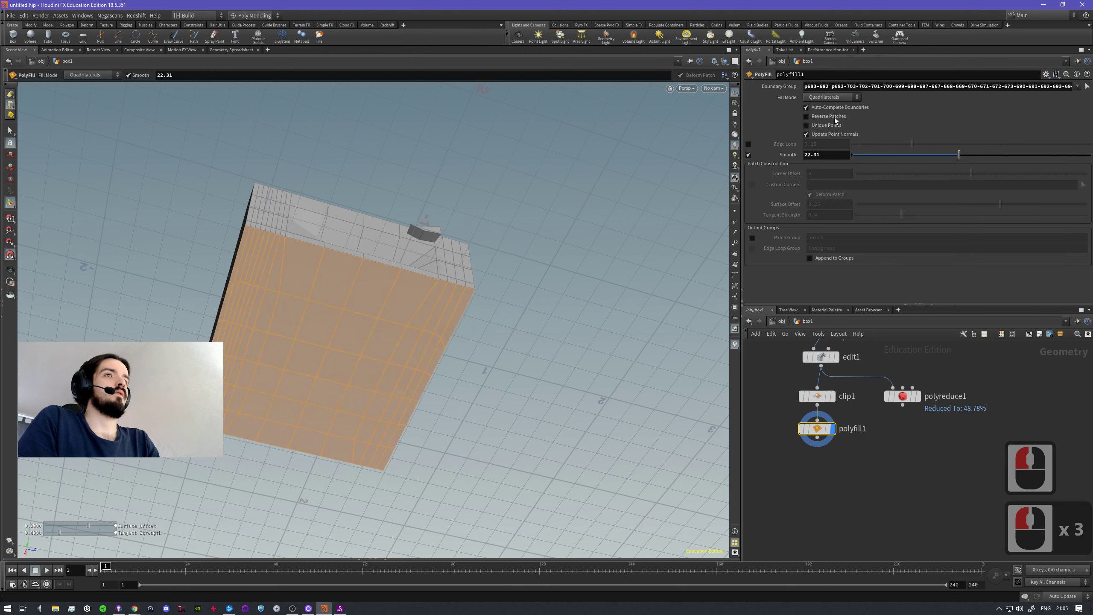
left_click(835, 117)
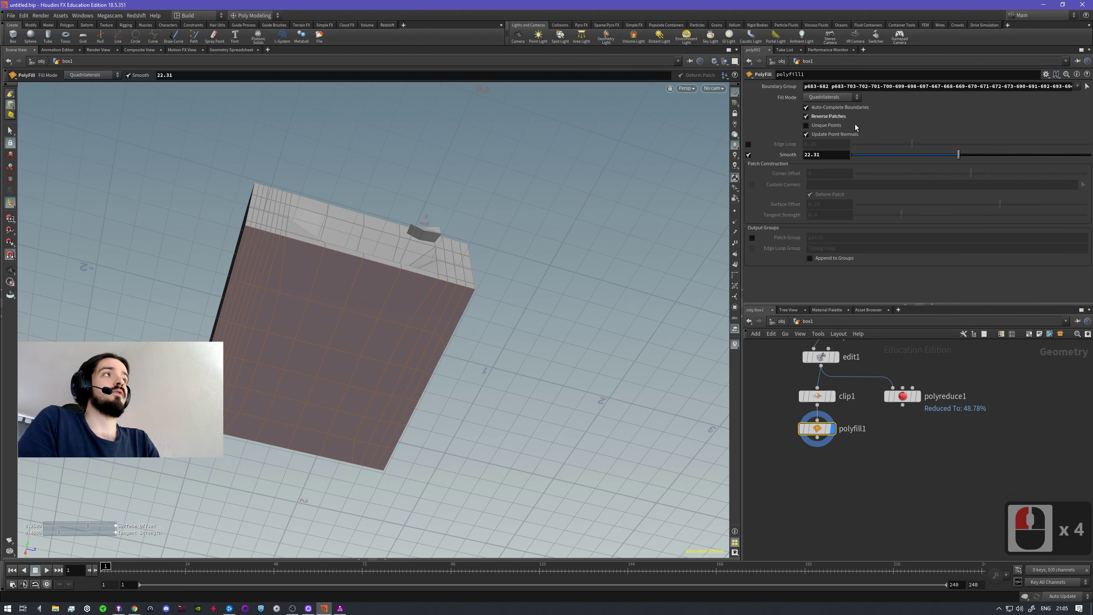
key("Escape")
left_click_drag(551, 372, 510, 373)
right_click_drag(510, 373, 495, 362, "alt")
left_click_drag(495, 362, 469, 372, "alt")
right_click_drag(583, 390, 456, 405, "alt")
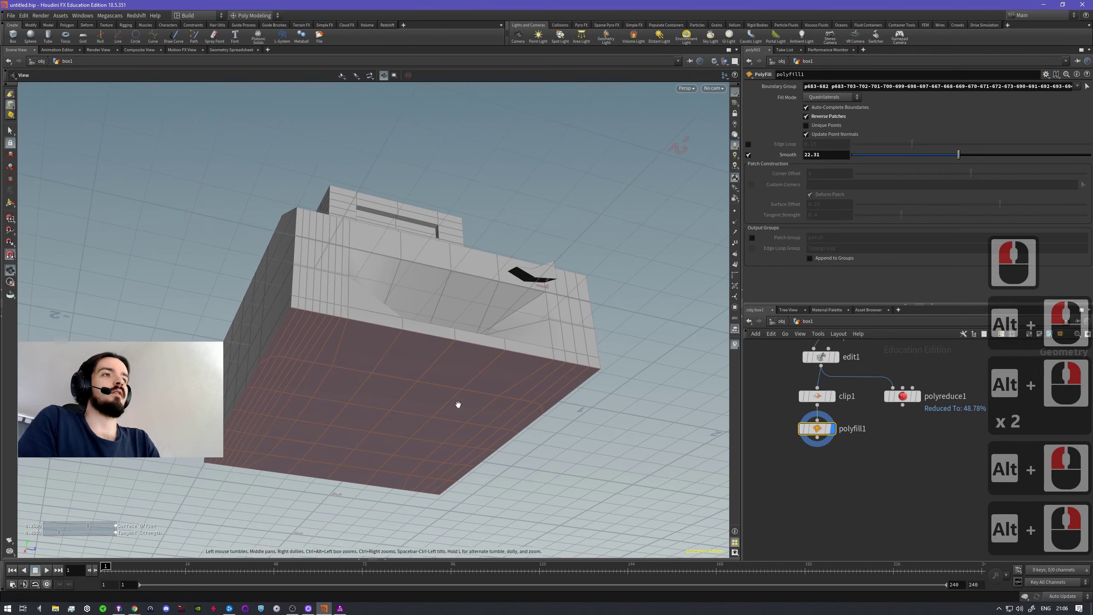
middle_click_drag(528, 430, 517, 400, "alt")
key("Return")
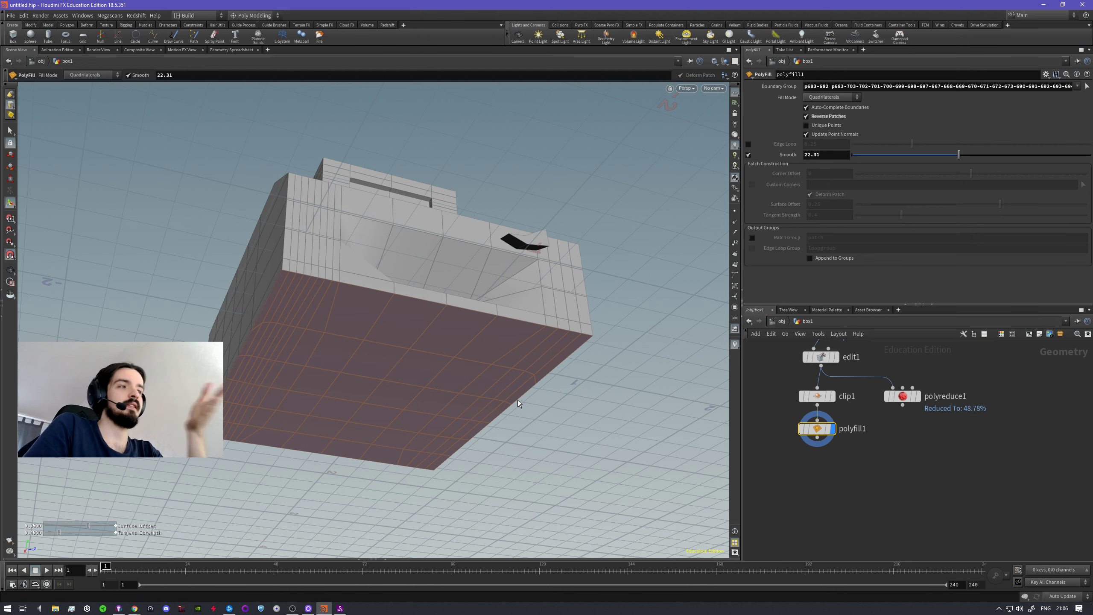
- Add a Normal node wired below the PolyFill node and display it, keeping Compute Normals on
left_click(829, 463)
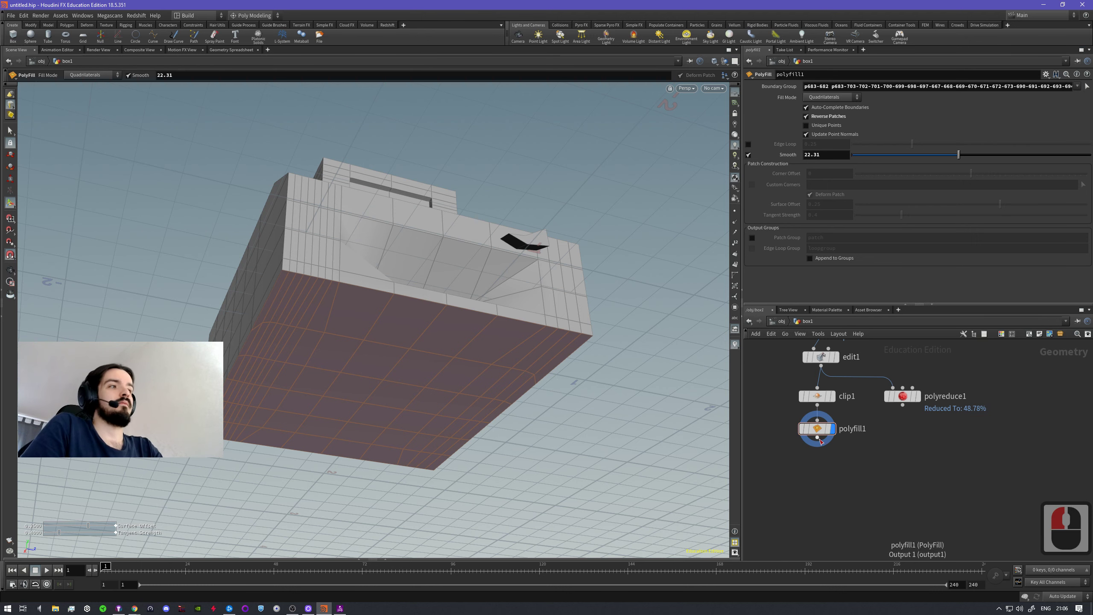
left_click_drag(818, 439, 822, 477)
key("Tab")
left_click(818, 466)
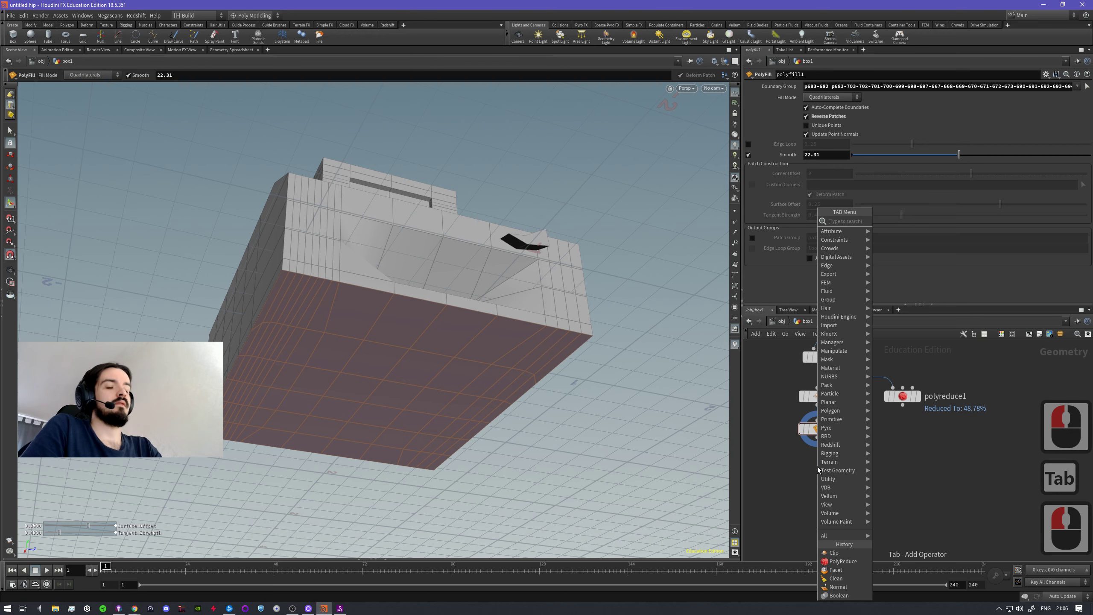
type("noa")
key("BackSpace")
key("Return")
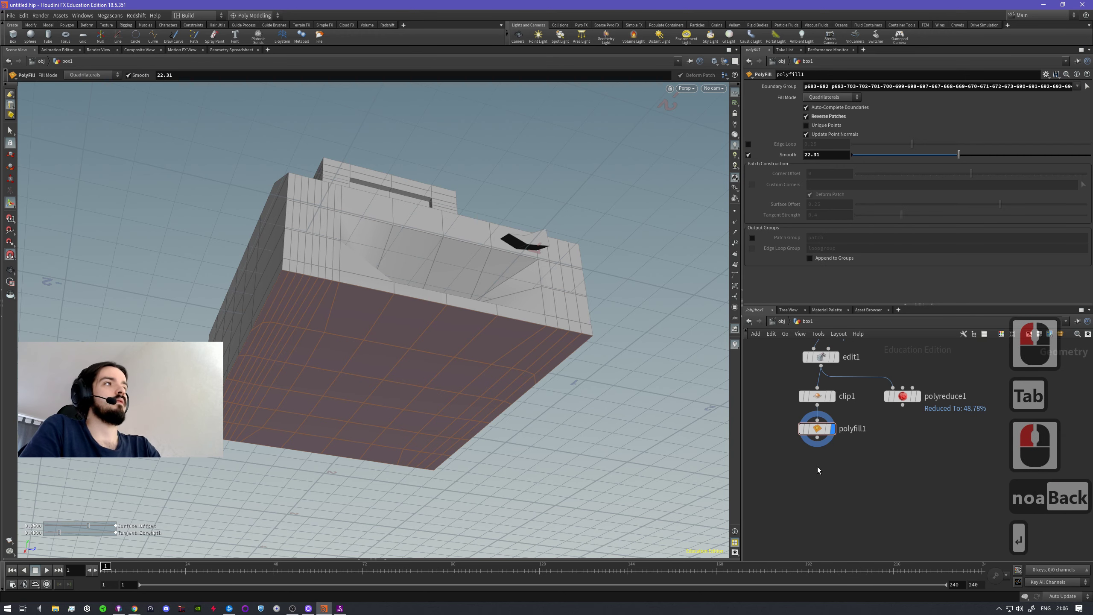
left_click(833, 468)
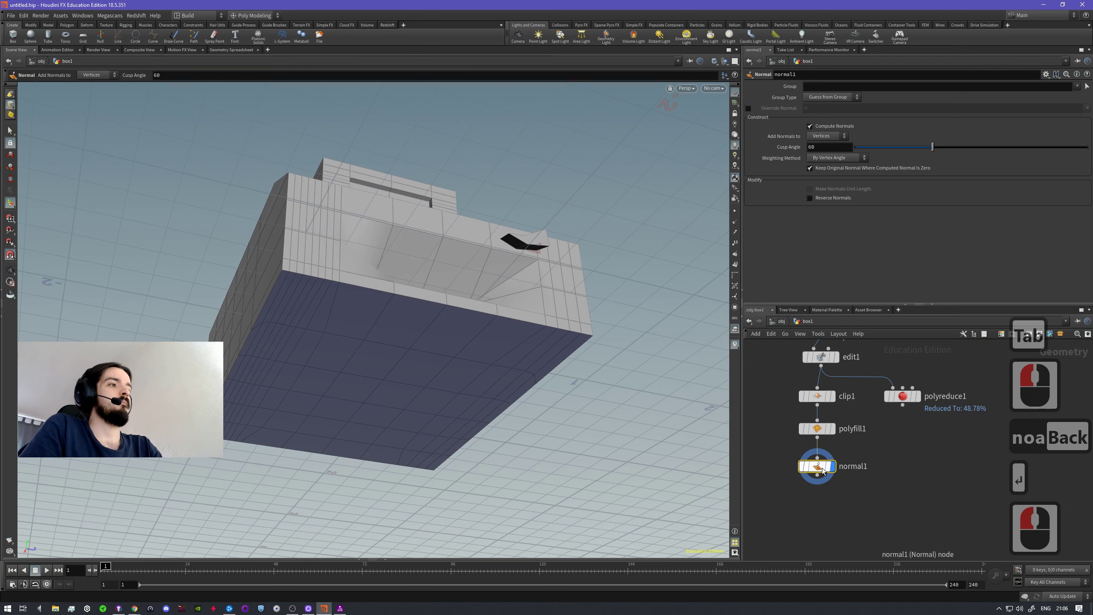
left_click(818, 467)
left_click_drag(486, 337, 503, 320, "alt")
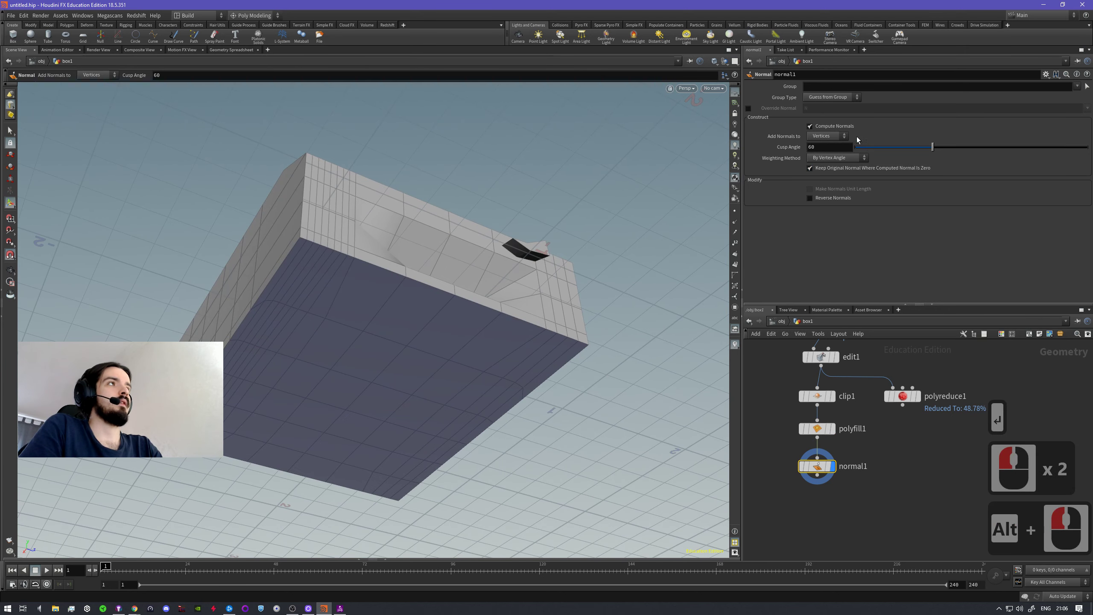
double_click(843, 126)
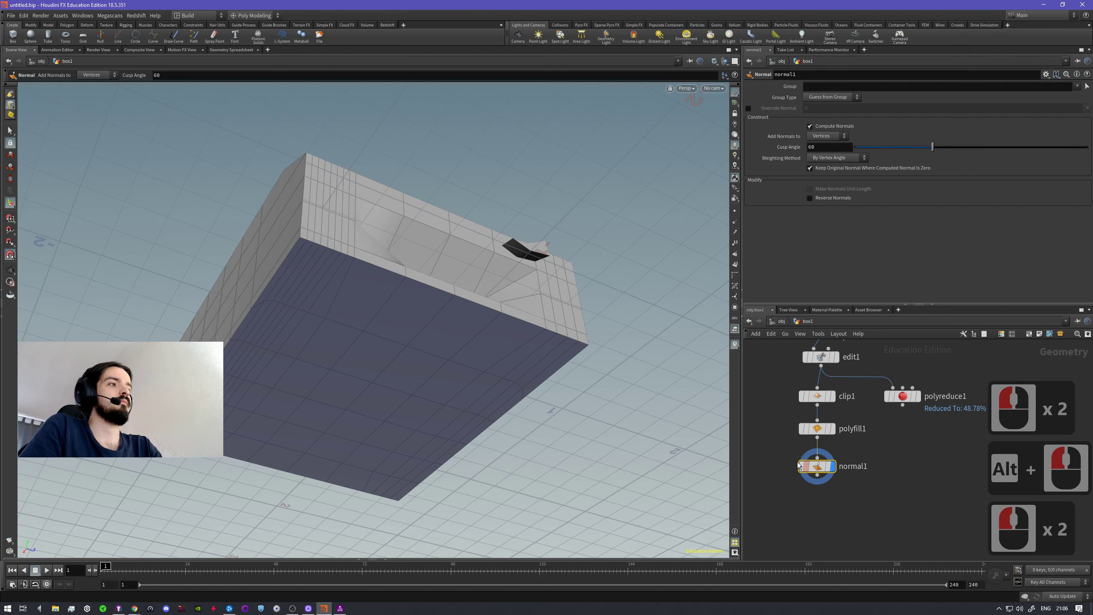
- Turn on the display of normals in the viewport for the capped model
mouse_move(493, 352)
left_mouse_down("alt")
mouse_move(515, 227)
mouse_move(553, 183)
mouse_move(469, 245)
mouse_move(449, 226)
mouse_move(450, 292)
mouse_move(484, 337)
left_mouse_up("alt")
key("s")
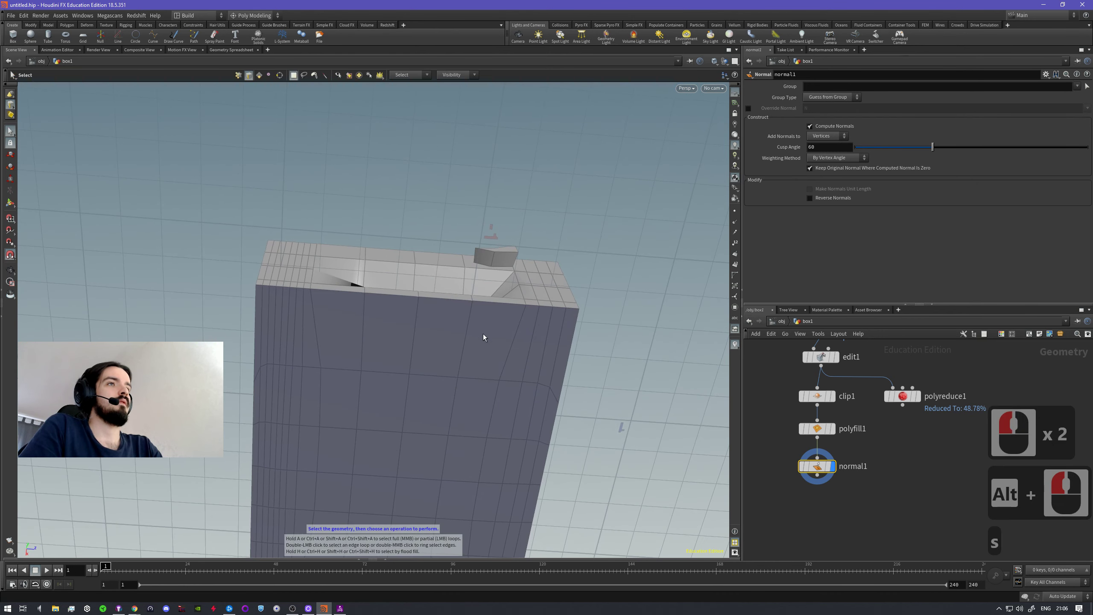
right_click_drag(583, 343, 433, 348, "alt")
left_click_drag(432, 348, 441, 335, "alt")
right_click_drag(441, 335, 712, 283, "alt")
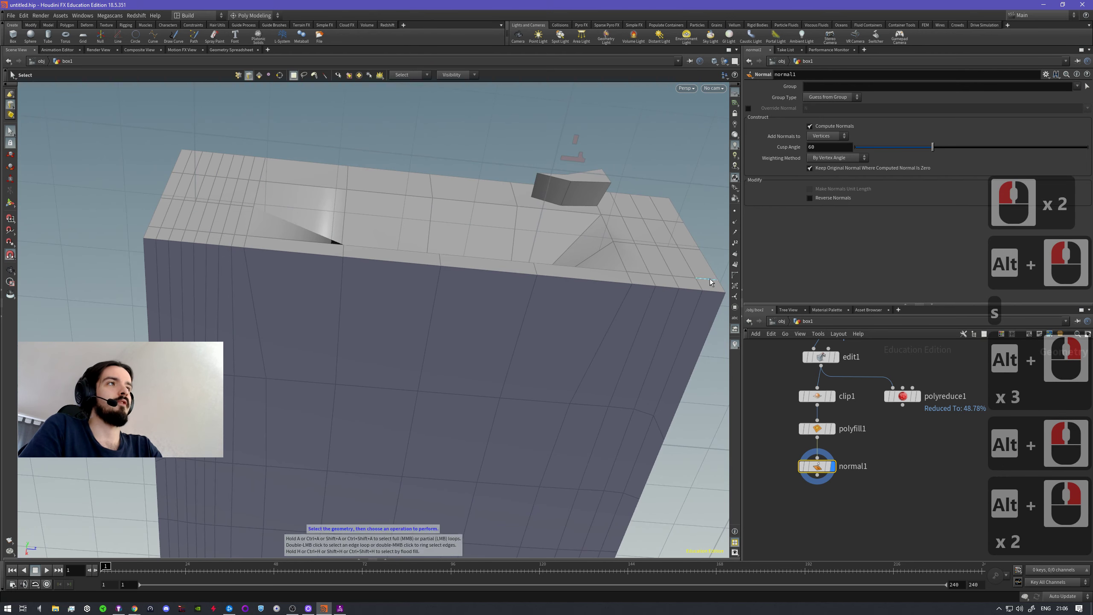
left_click(735, 222)
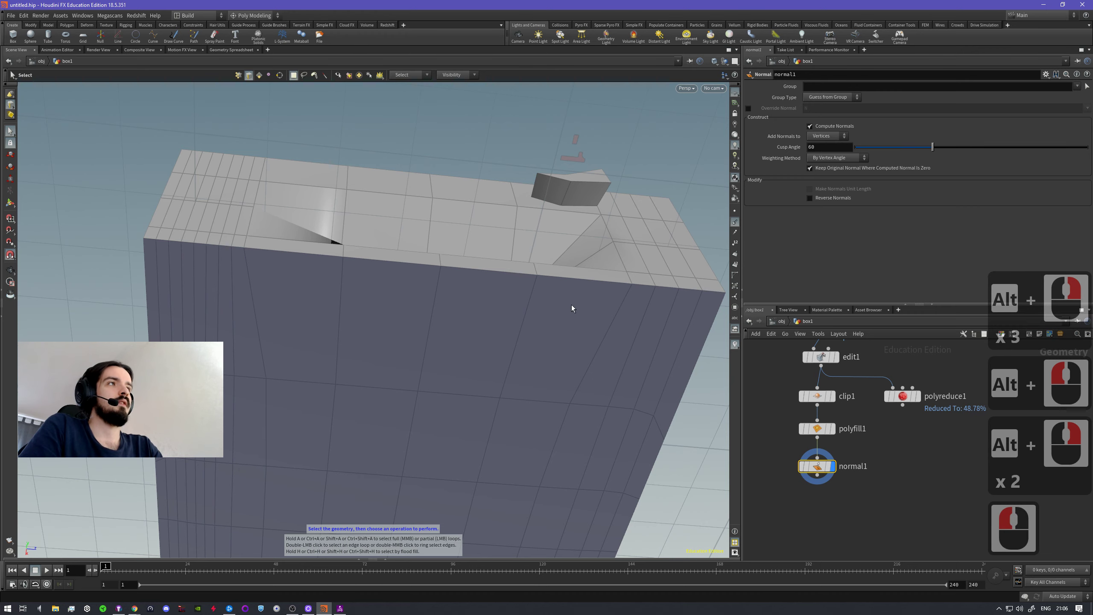
- Examine the direction of the normals on the outer walls, the interior and the bottom cap
left_click_drag(594, 286, 581, 406, "alt")
right_click_drag(581, 405, 525, 264, "alt")
middle_click_drag(524, 263, 566, 358, "alt")
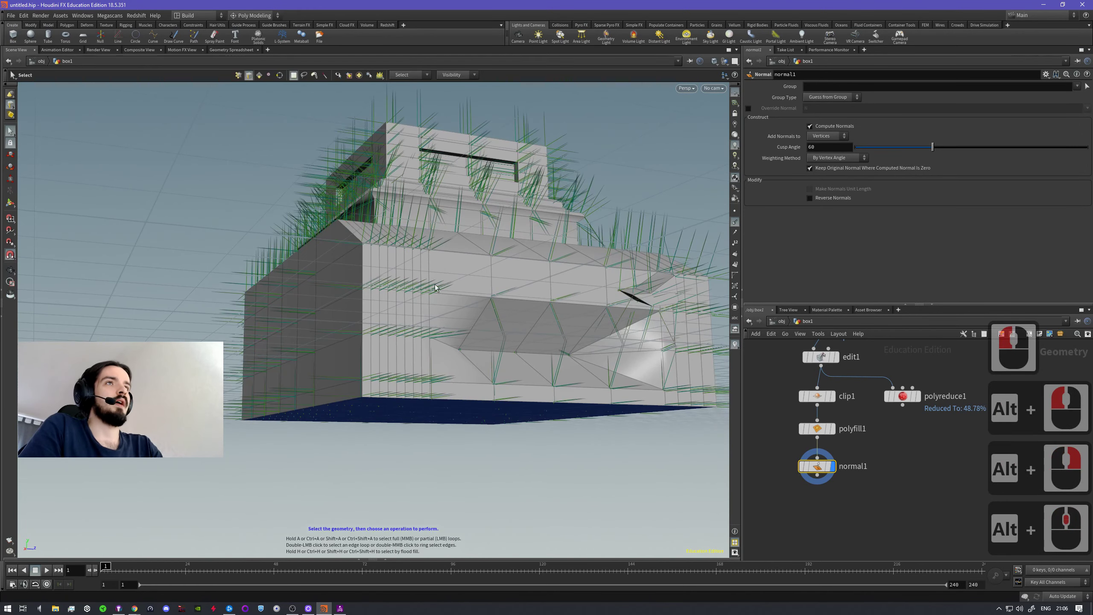
middle_click_drag(461, 386, 453, 337, "alt")
right_click_drag(454, 337, 469, 281, "alt")
left_click_drag(469, 281, 534, 259, "alt")
right_click_drag(535, 259, 441, 259, "alt")
left_click_drag(440, 259, 463, 315, "alt")
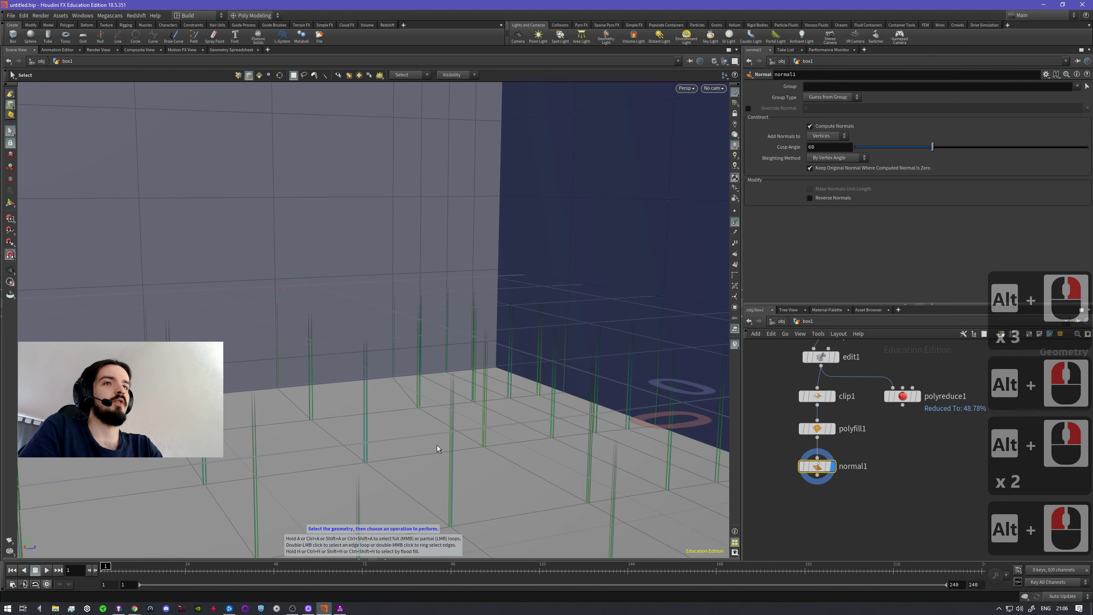
right_click_drag(484, 469, 451, 401, "alt")
left_click_drag(452, 401, 521, 334, "alt")
middle_click_drag(528, 534, 502, 308, "alt")
right_click_drag(503, 308, 490, 420, "alt")
middle_click_drag(478, 393, 459, 361, "alt")
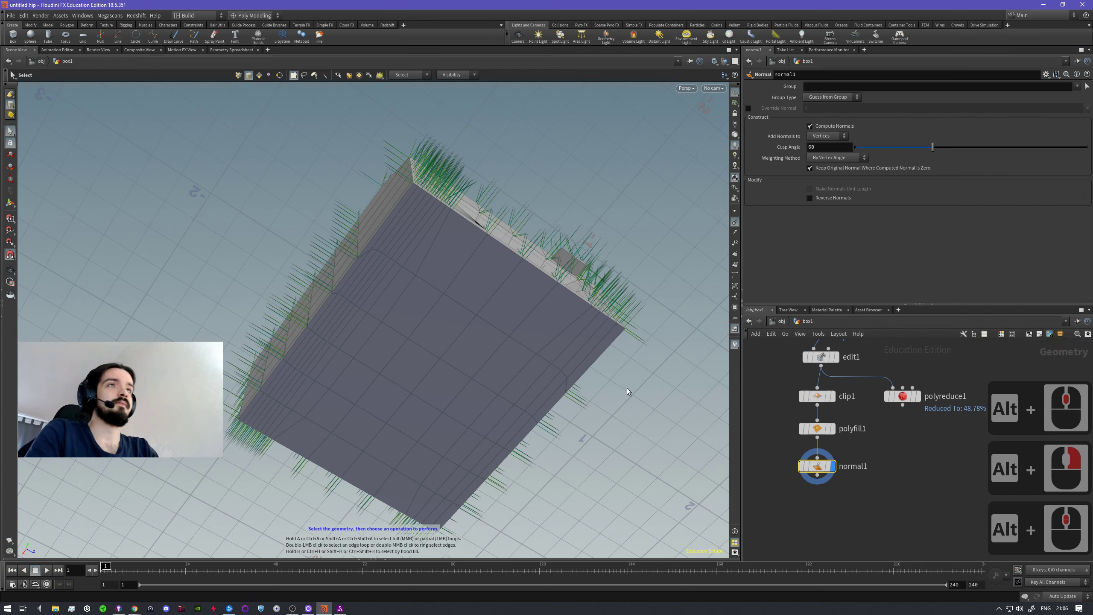
- Try Reverse Normals on the Normal node, check the underside, and switch the option off again
left_click(822, 198)
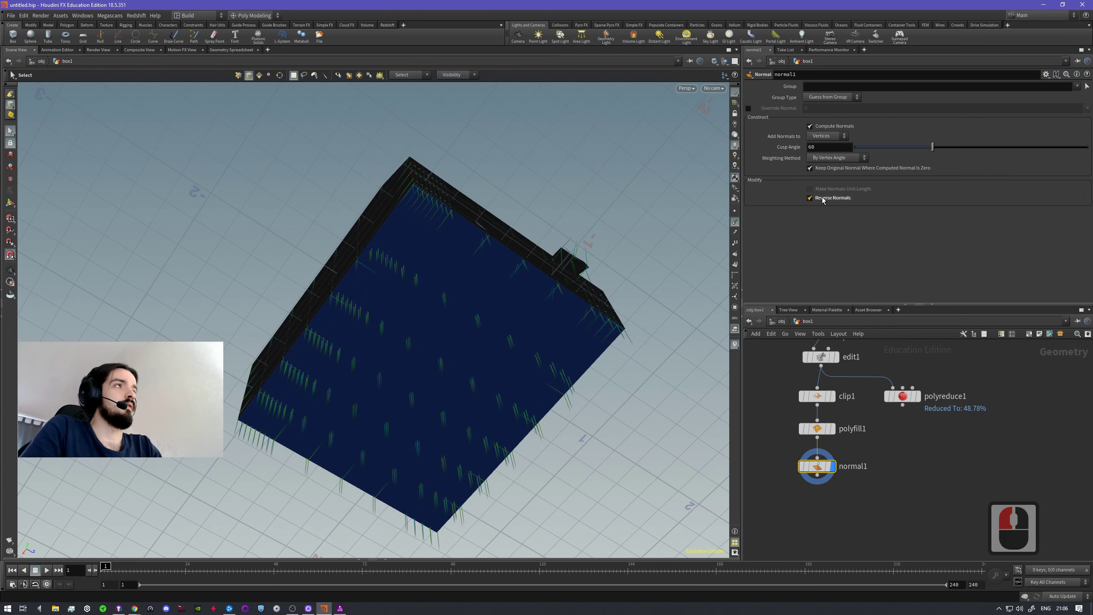
left_click_drag(471, 324, 479, 383, "alt")
left_click(826, 198)
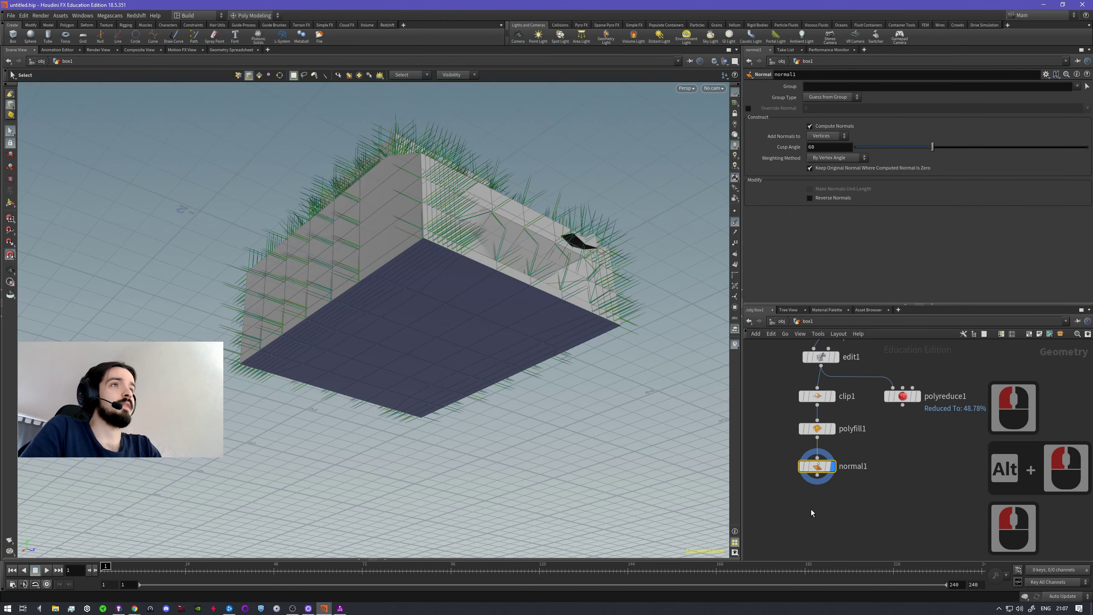
- Limit the Normal node's group to the bottom cap by selecting all of the cap's primitives in the viewport
left_click_drag(819, 470, 819, 515)
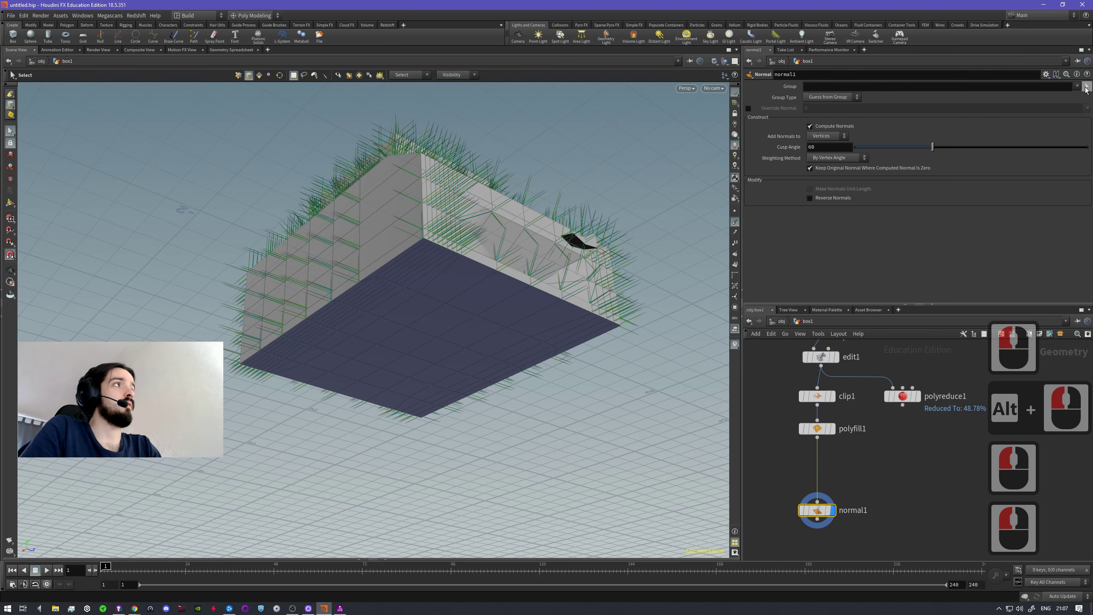
left_click(1086, 87)
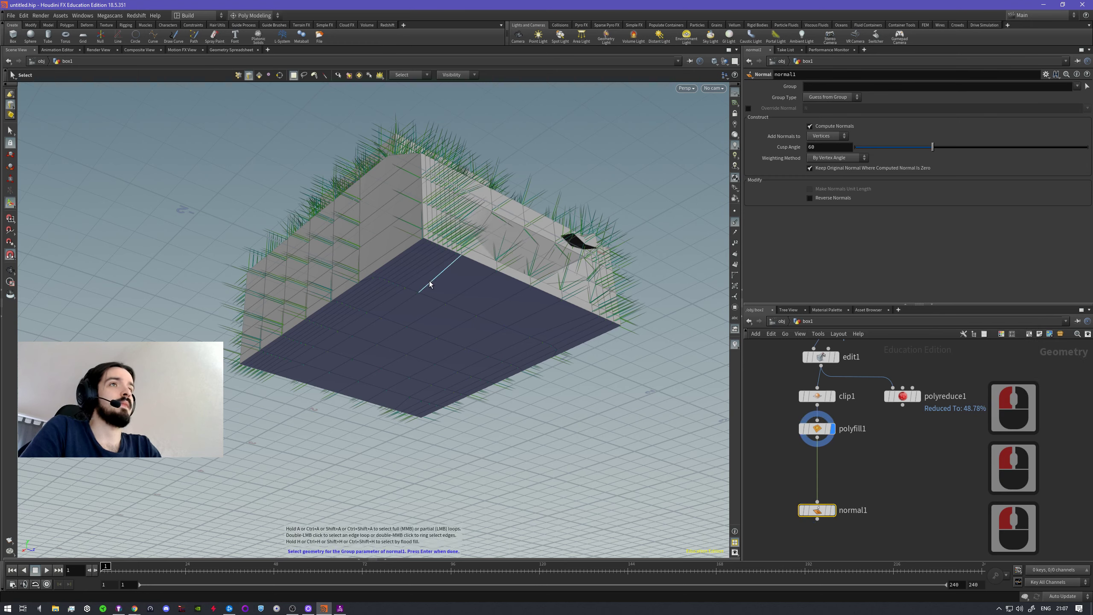
key("4")
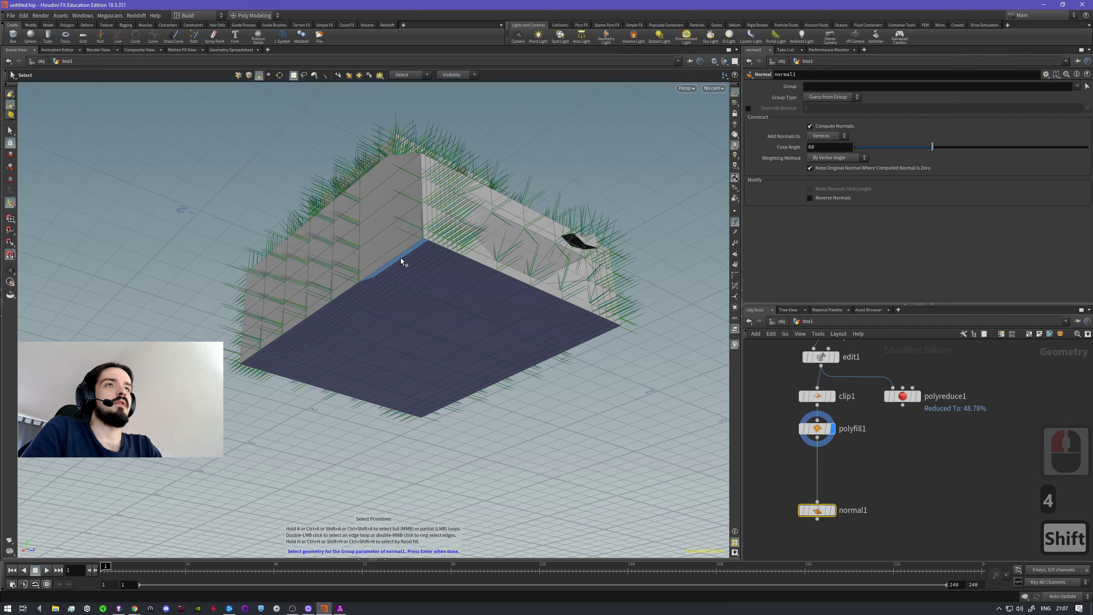
left_click_drag(401, 258, 545, 331, "shift")
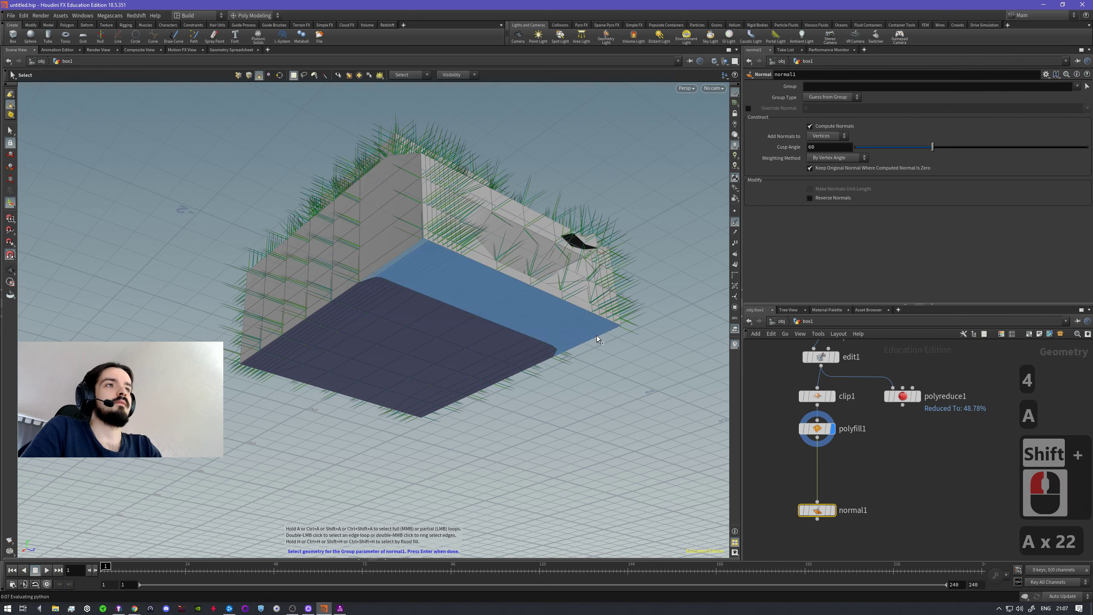
left_click(596, 336, "shift")
left_click(433, 412, "shift")
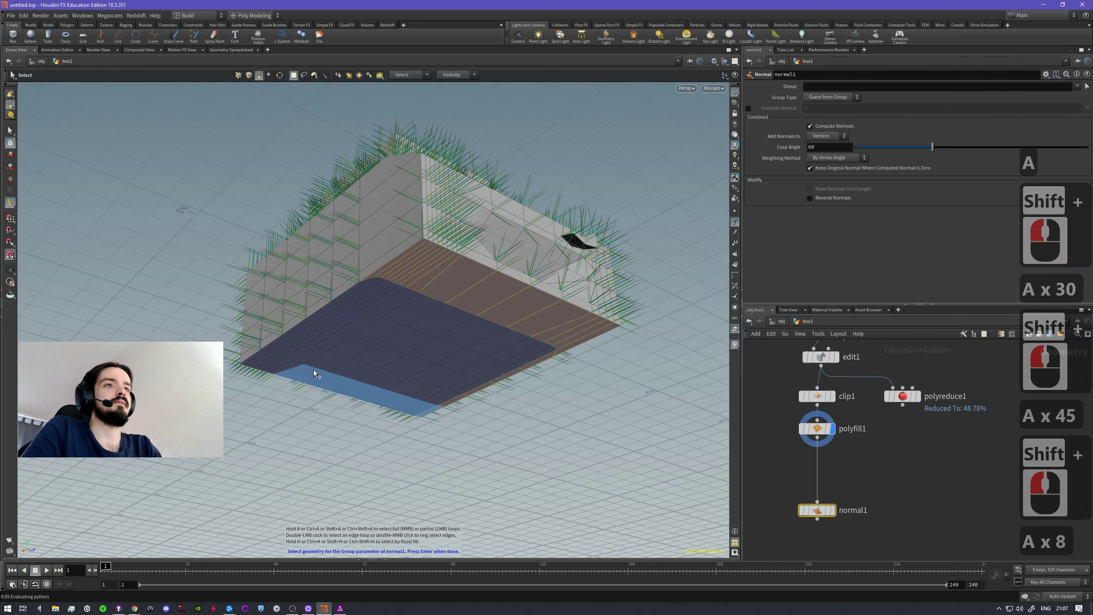
left_click(258, 355, "shift")
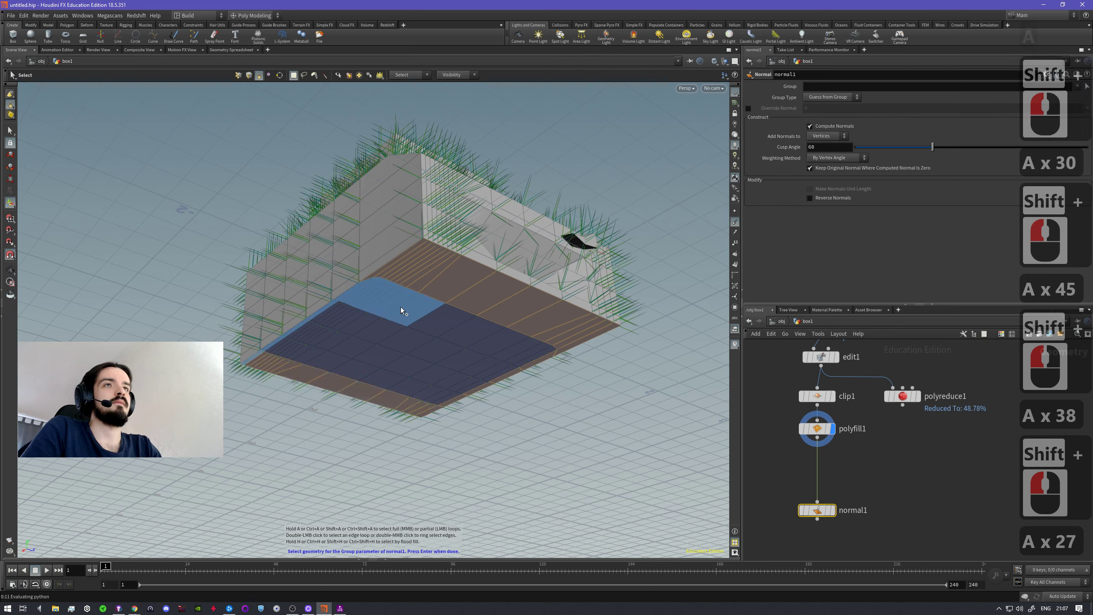
left_click(535, 361, "shift")
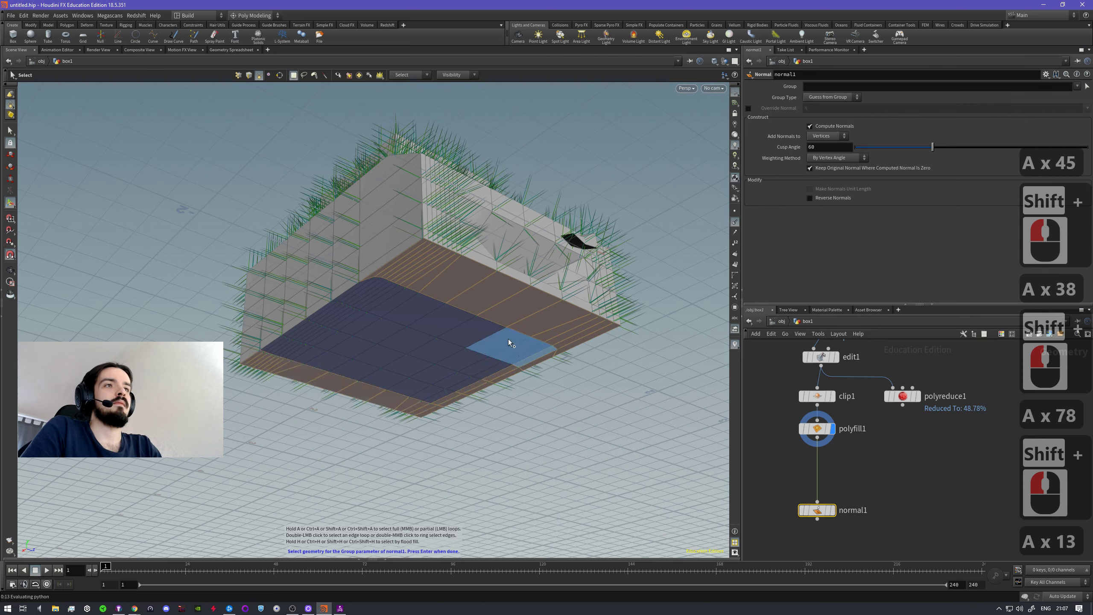
left_click(509, 339, "shift")
left_click(420, 313, "shift")
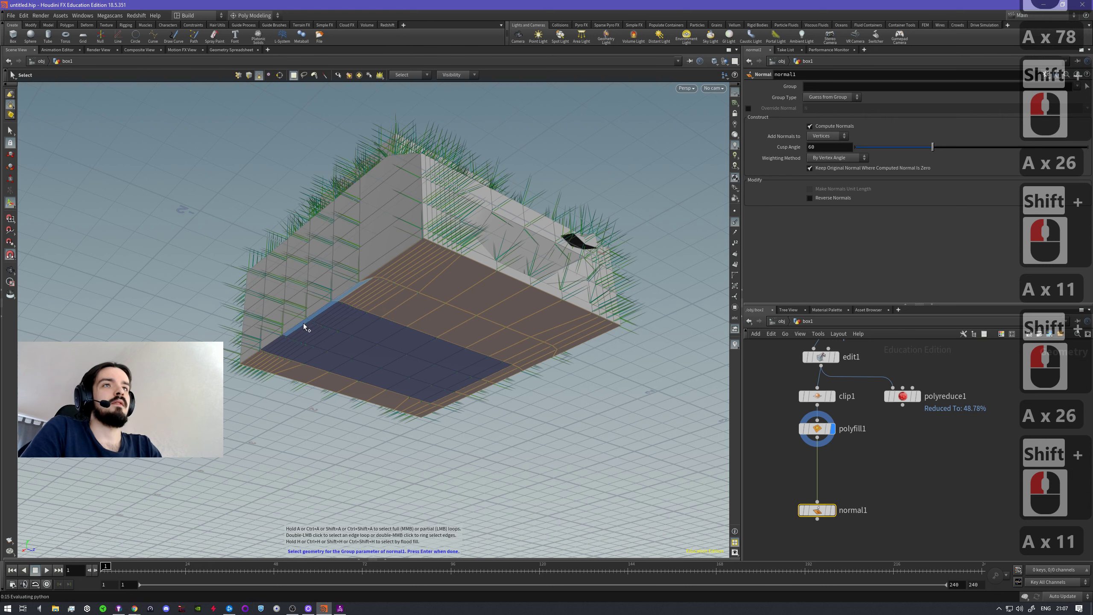
left_click(291, 352, "shift")
left_click(357, 329, "shift")
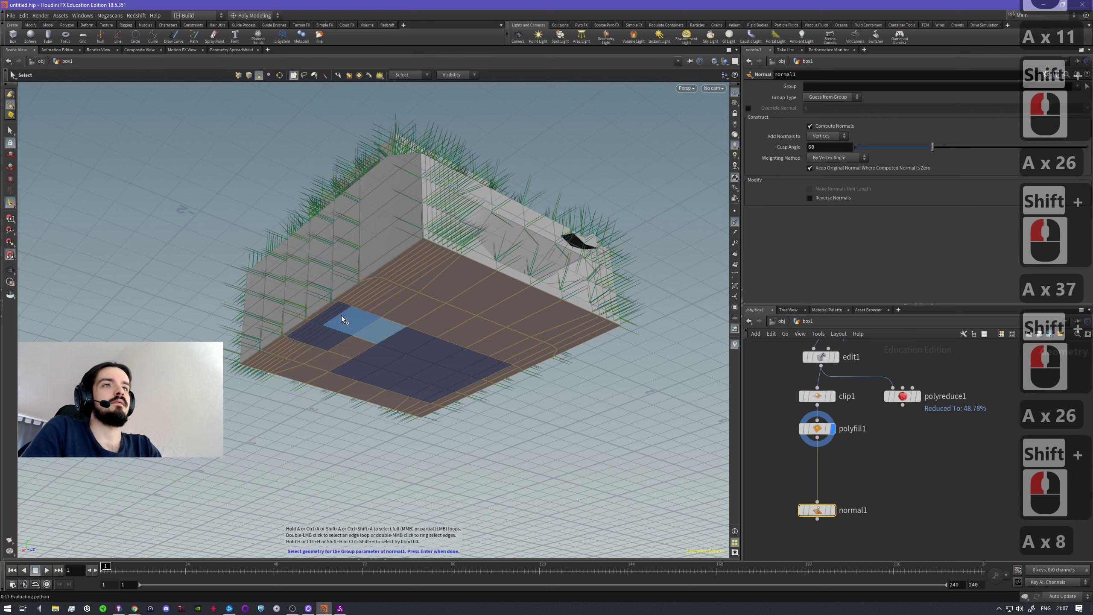
left_click(333, 316, "shift")
left_click(338, 344, "shift")
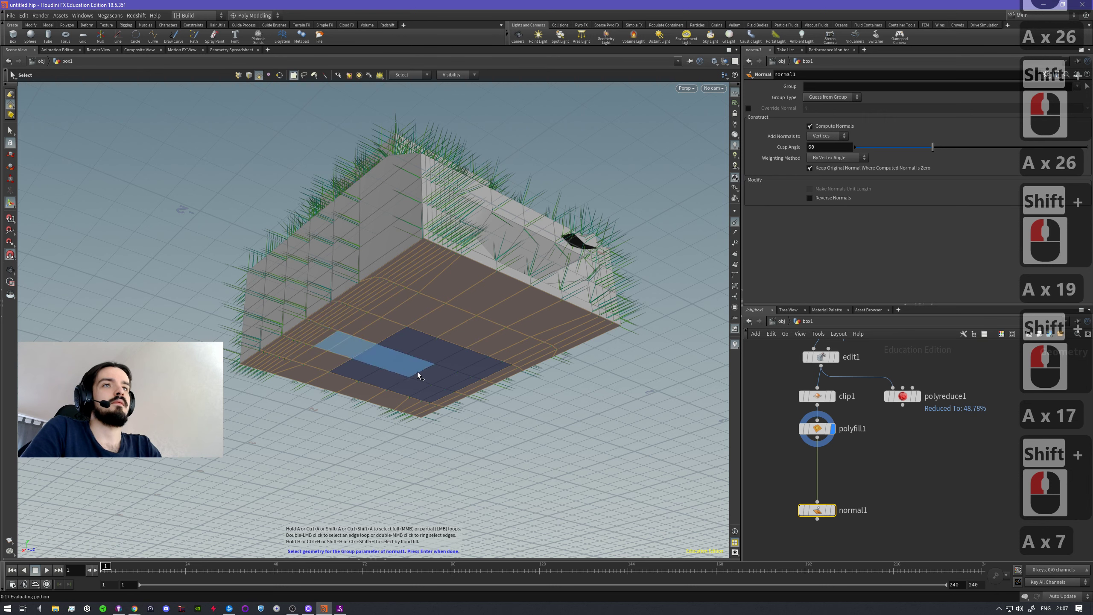
left_click(407, 343, "shift")
left_click(481, 368, "shift")
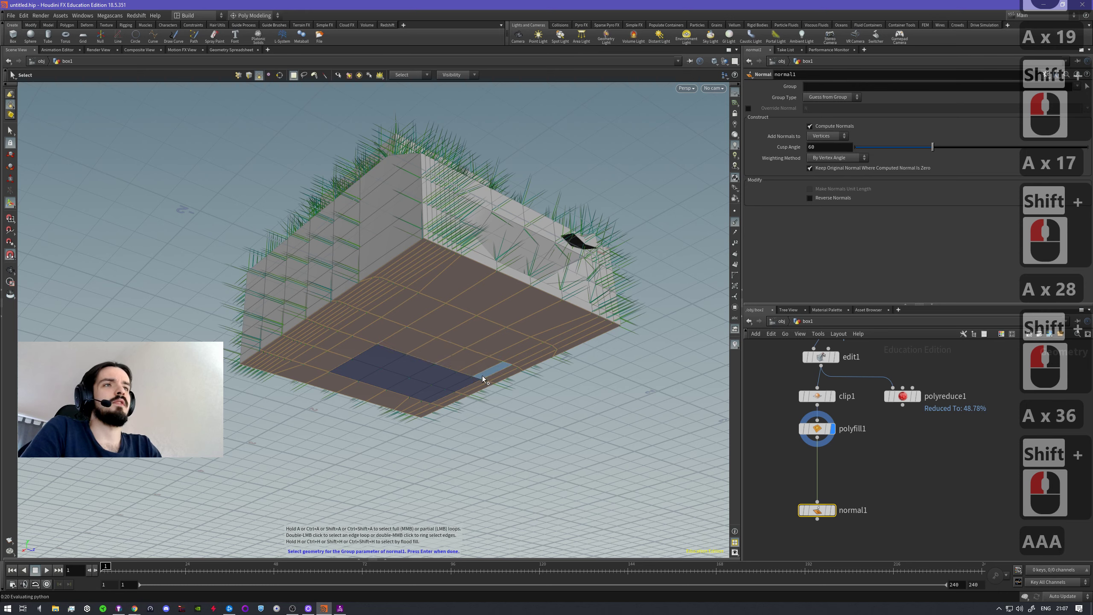
left_click(445, 396, "shift")
left_click(444, 385, "shift")
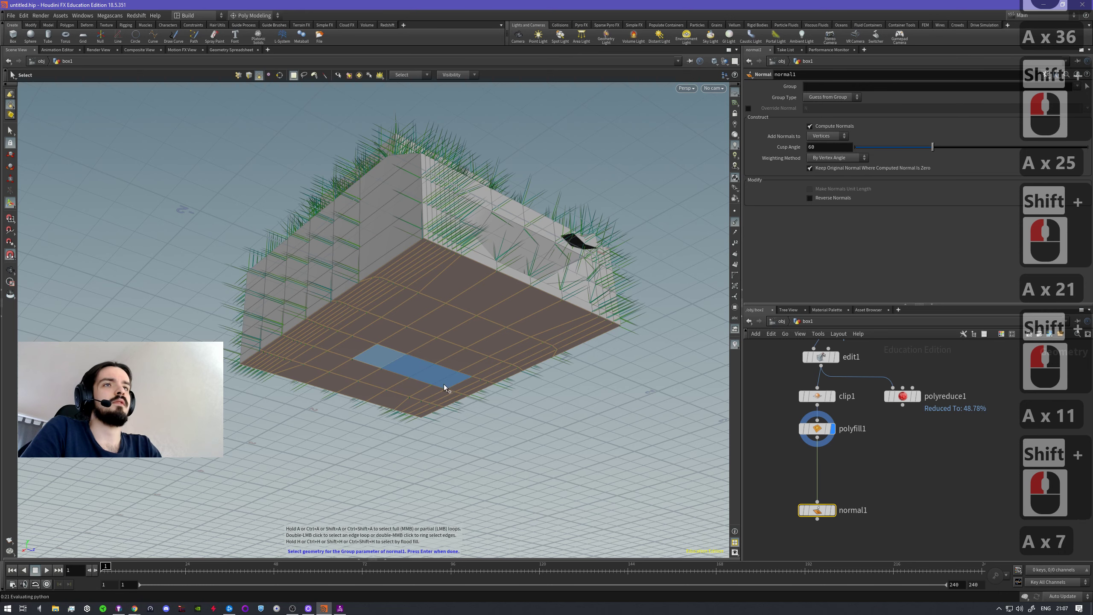
left_click(448, 381, "shift")
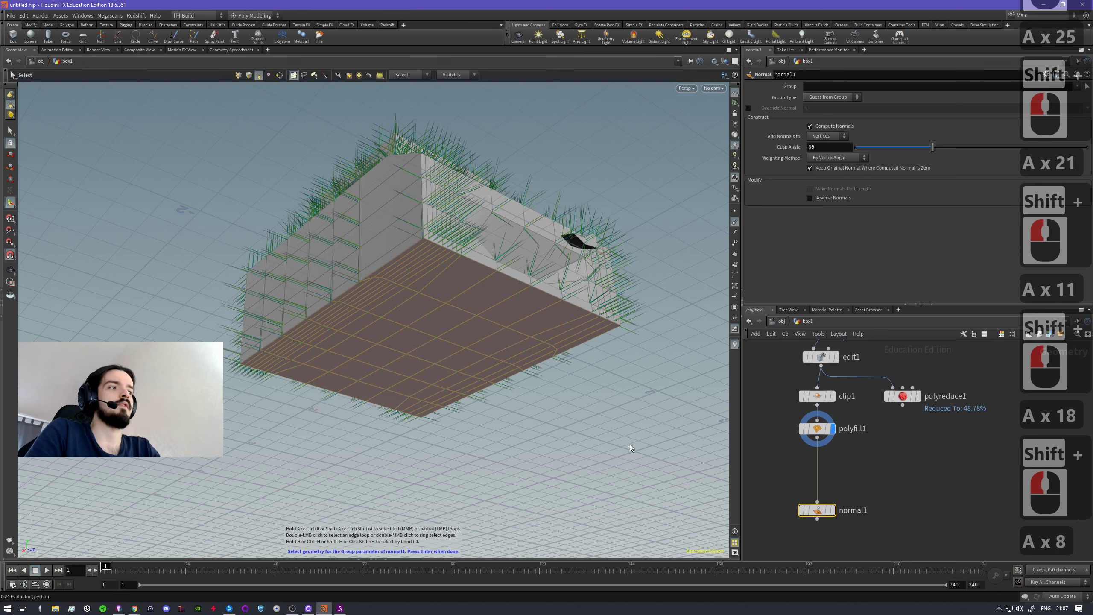
key("Return")
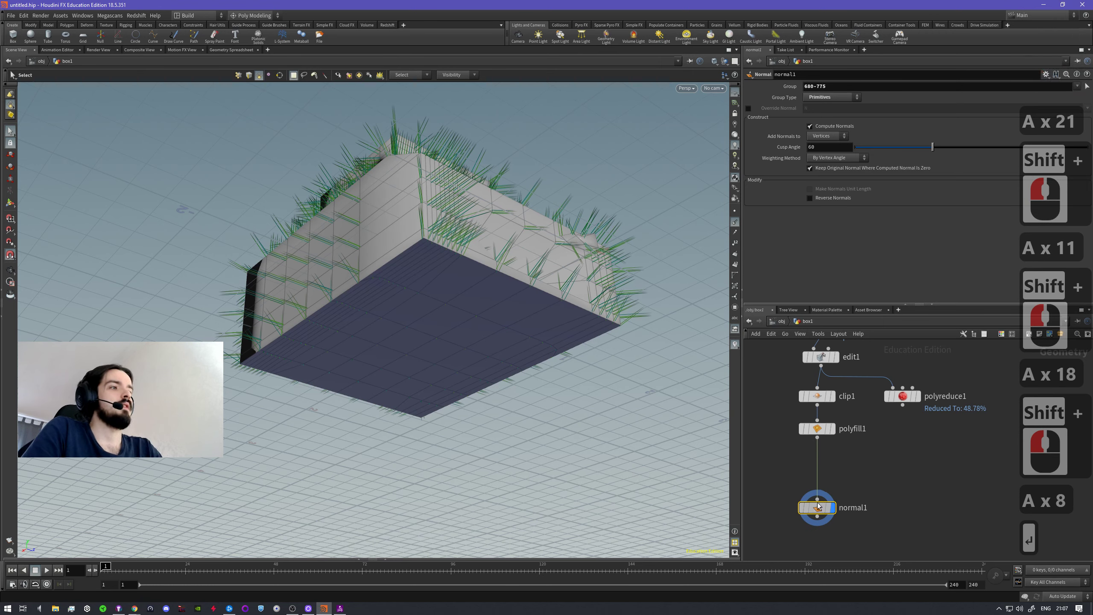
- Place the Normal node closer below PolyFill and turn on Reverse Normals for the bottom cap's primitives
left_click_drag(818, 507, 818, 471)
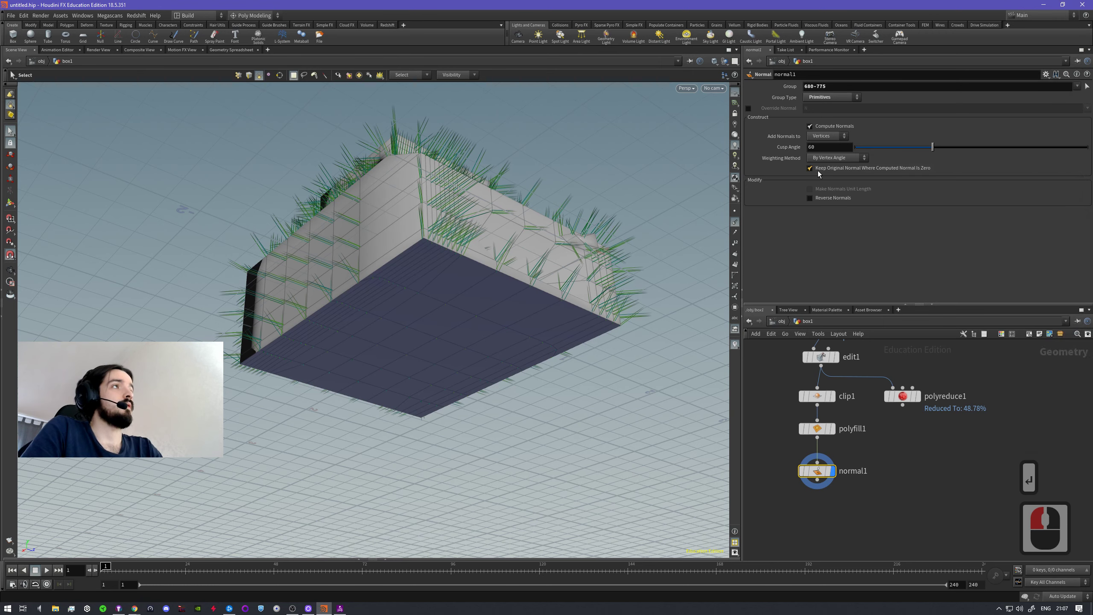
left_click(819, 198)
key("space")
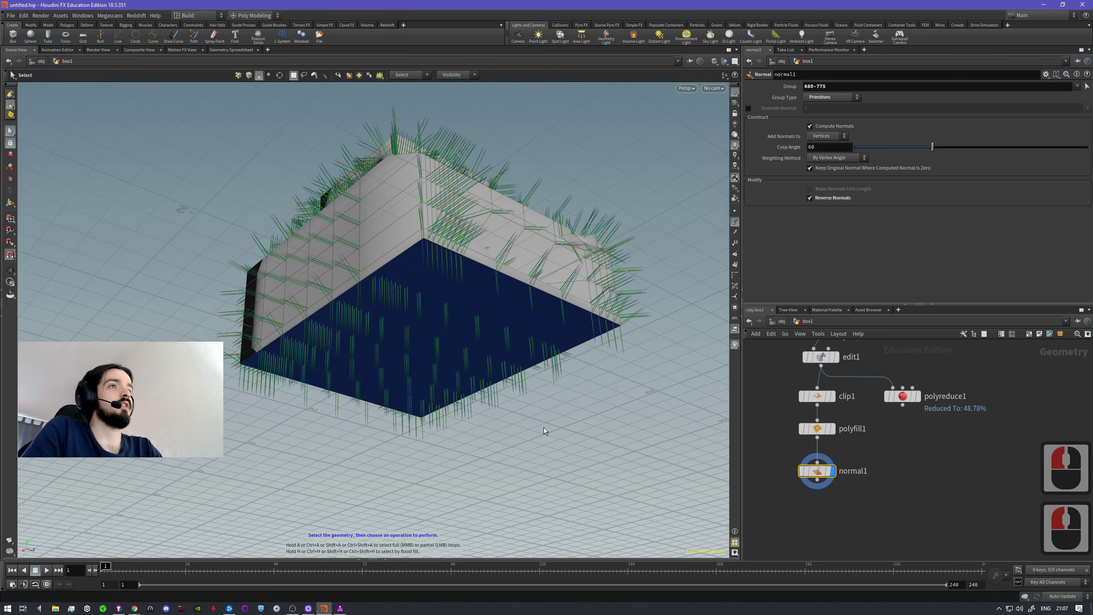
left_click_drag(543, 427, 588, 337)
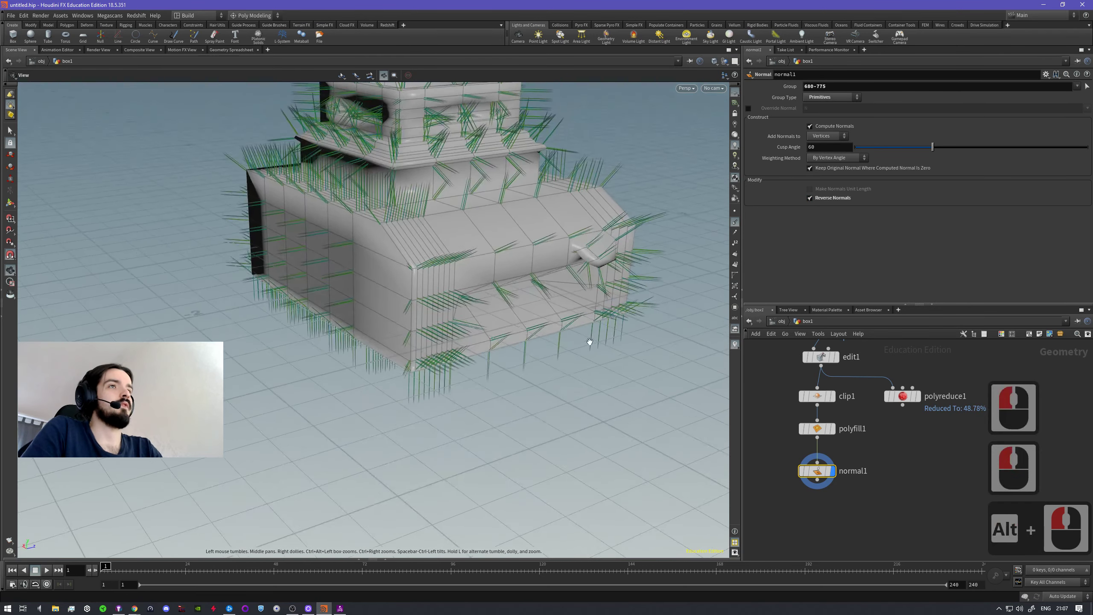
right_click_drag(588, 337, 585, 366, "alt")
middle_click_drag(585, 366, 560, 354, "alt")
left_click_drag(560, 353, 480, 376, "alt")
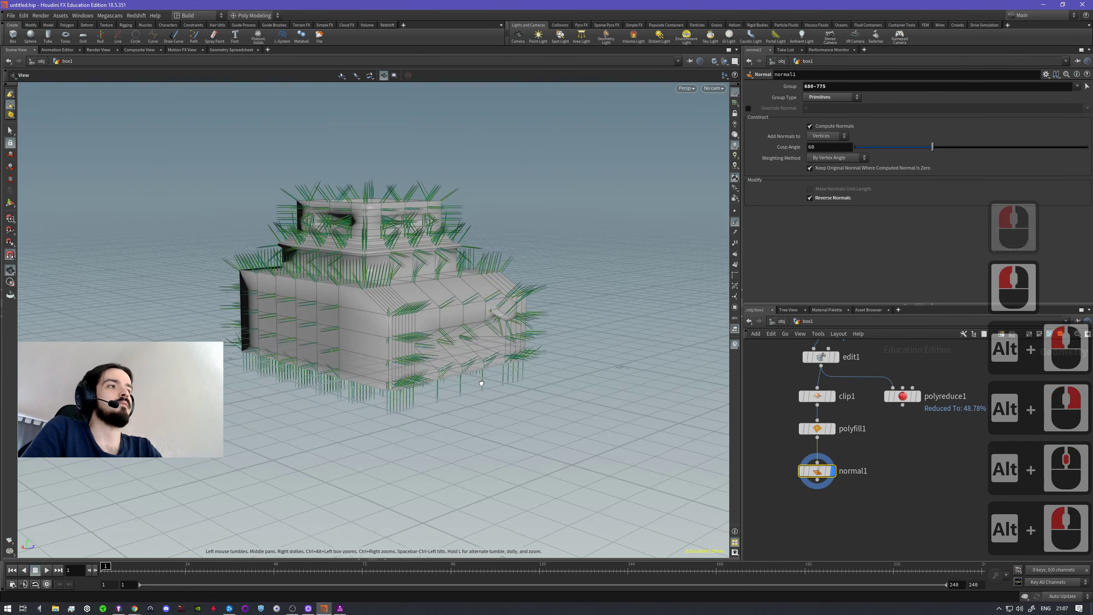
key("s")
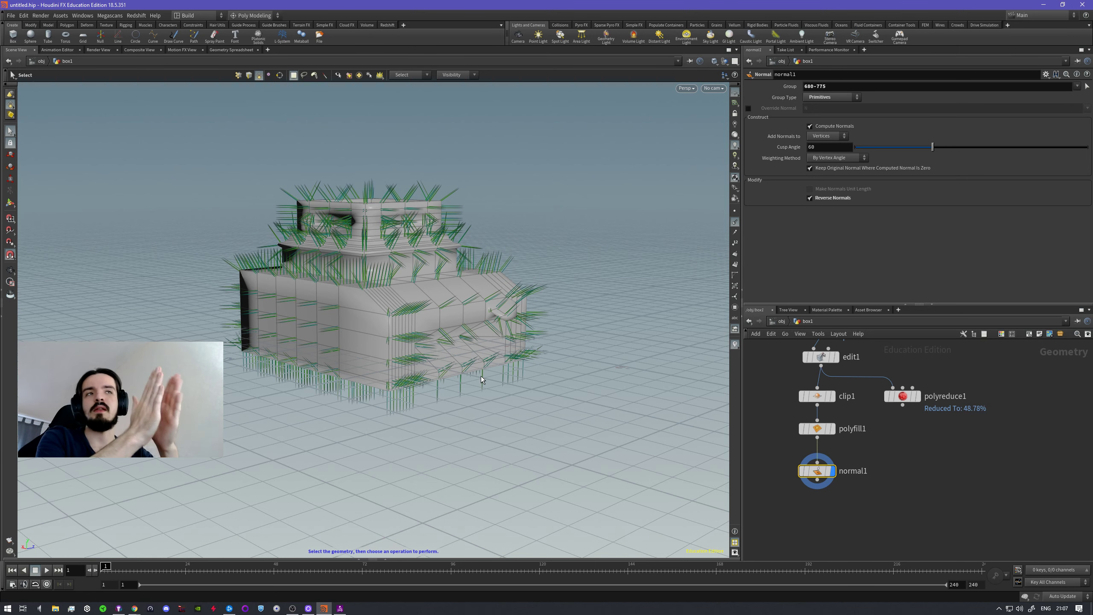
double_click(477, 403, "alt")
left_click_drag(477, 403, 534, 426)
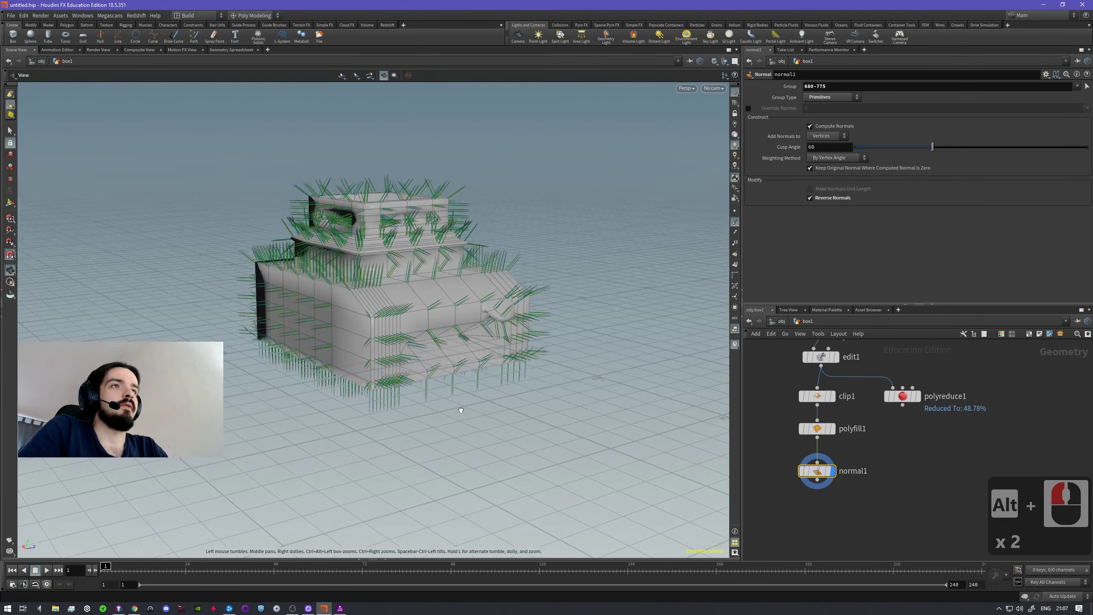
- Try disabling the viewport lighting and check how the walls and bottom cap look without shading
left_click(735, 137)
left_click(734, 125)
left_click(735, 125)
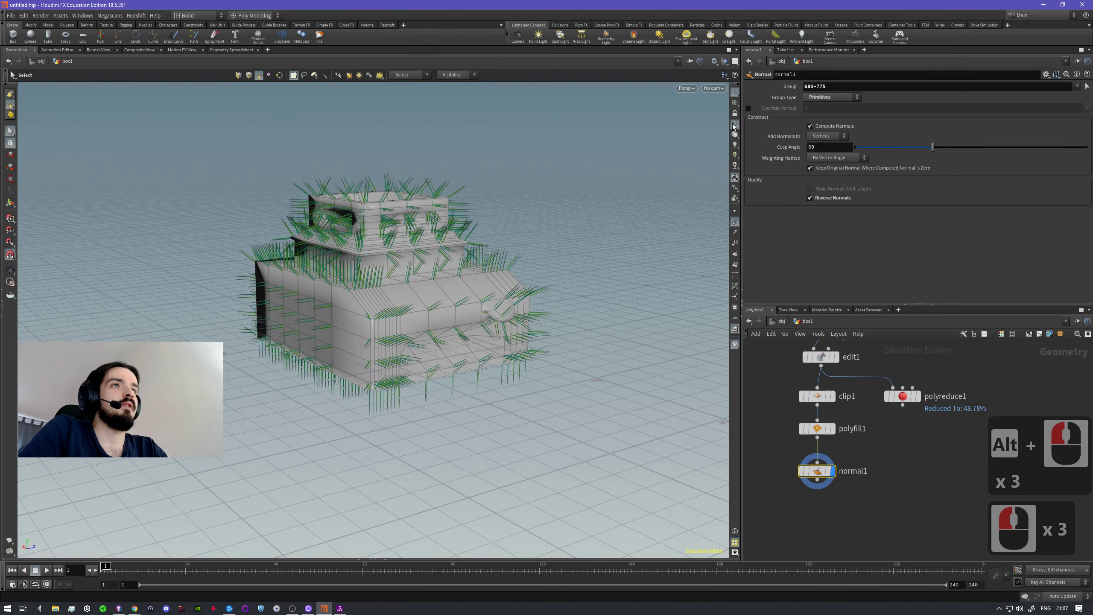
left_click(734, 126)
left_click_drag(544, 353, 525, 313, "alt")
right_click_drag(525, 313, 489, 304, "alt")
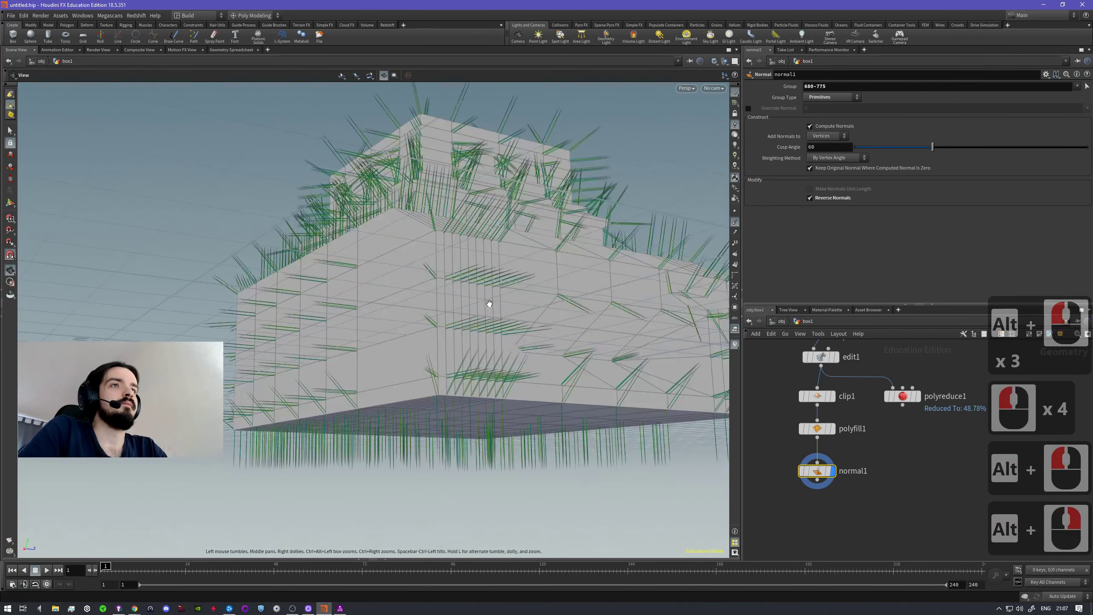
left_click_drag(489, 303, 492, 271, "alt")
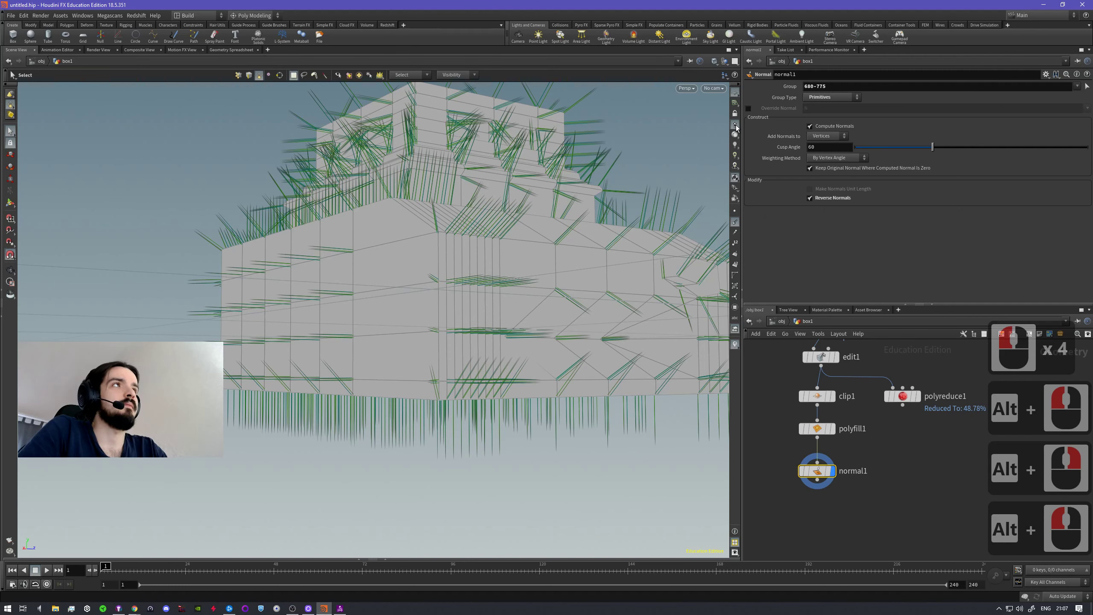
- Compare the viewport's shaded lighting modes with each other and with the unlit display
left_click(735, 135)
left_click(735, 125)
left_click(734, 146)
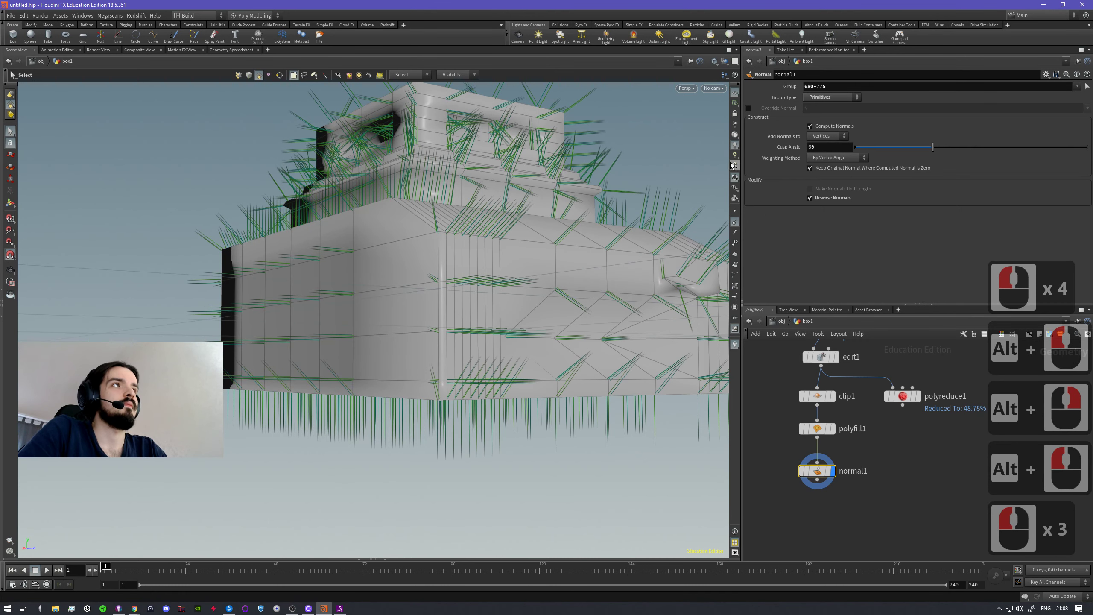
left_click(734, 165)
left_click(735, 166)
left_click(735, 148)
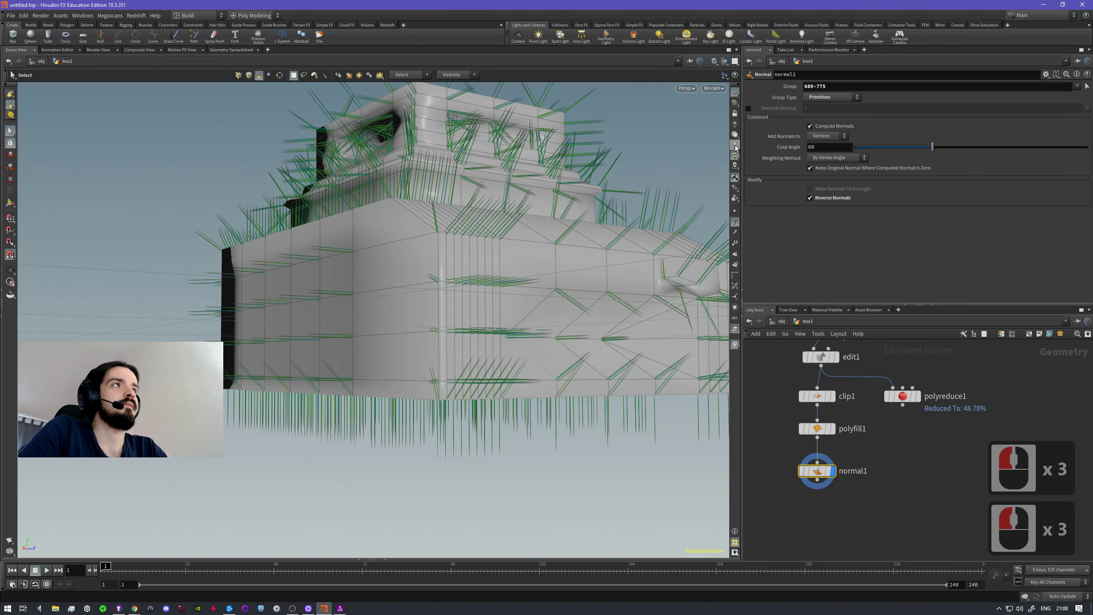
left_click(734, 127)
left_click(736, 125)
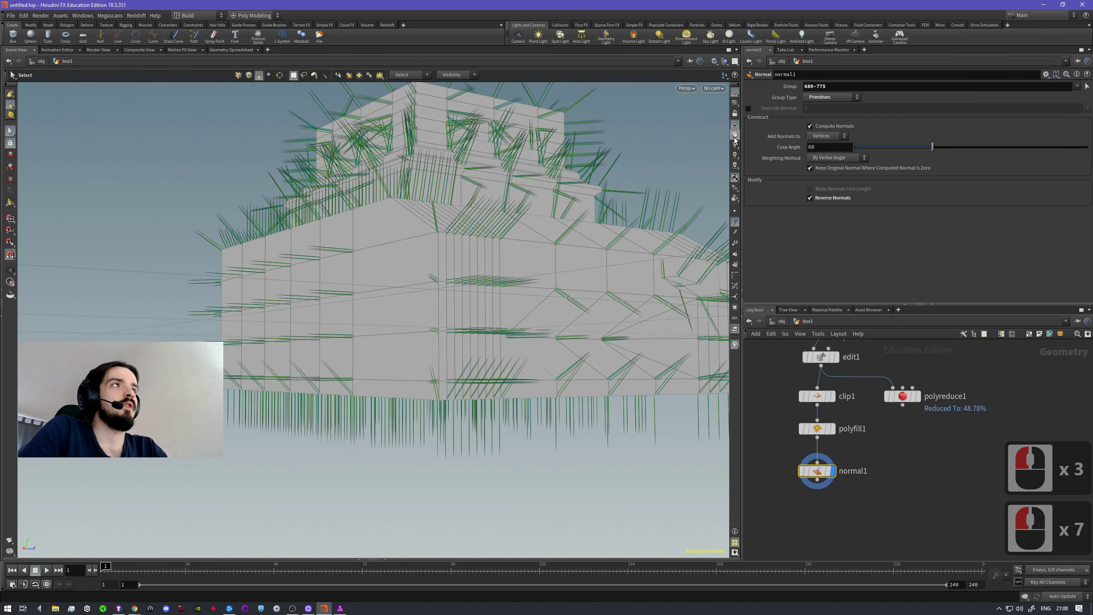
- Go through the lit viewport modes and set the lighting to High Quality Lighting with Shadows
left_click(734, 137)
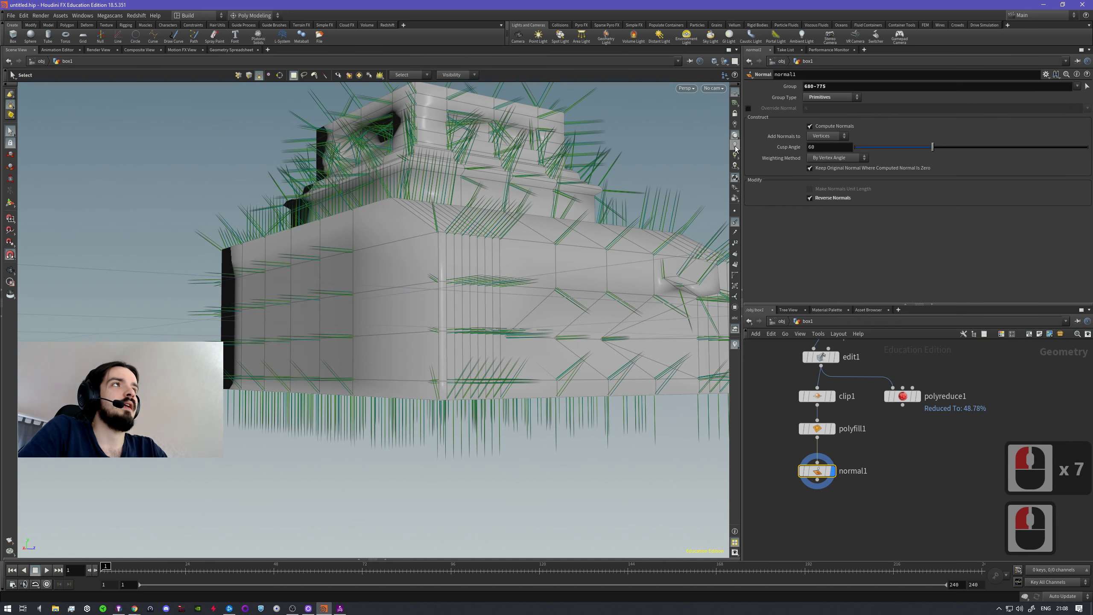
left_click(735, 148)
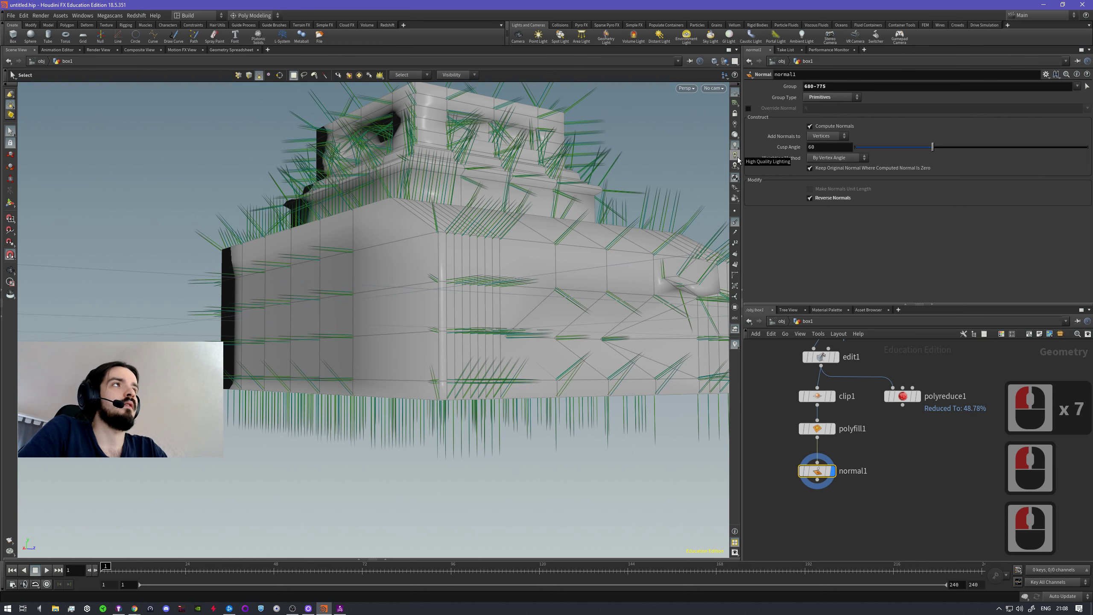
left_click(738, 159)
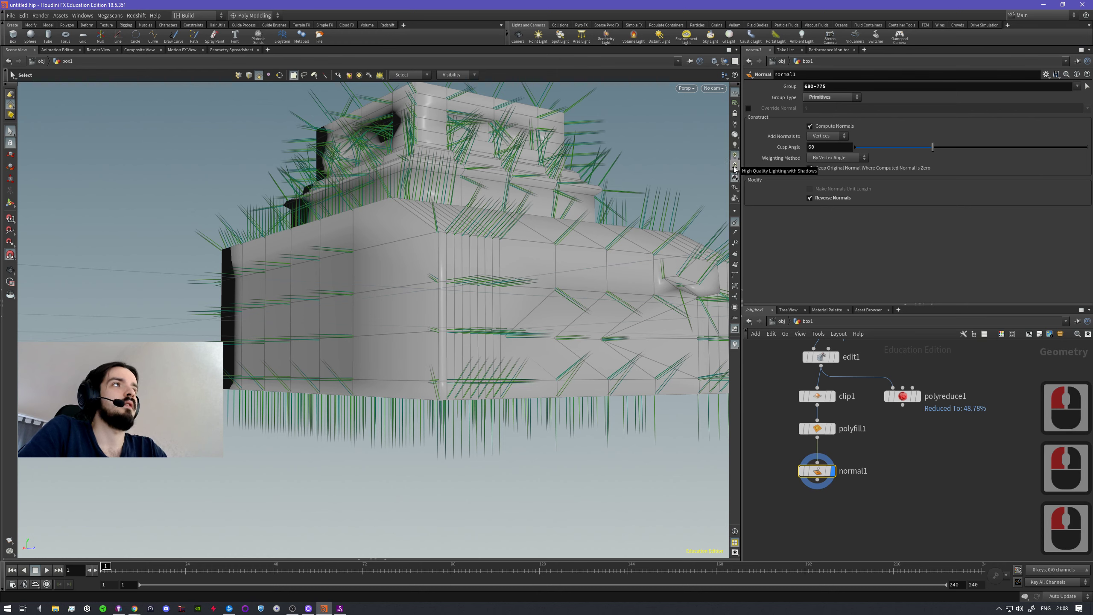
left_click(736, 155)
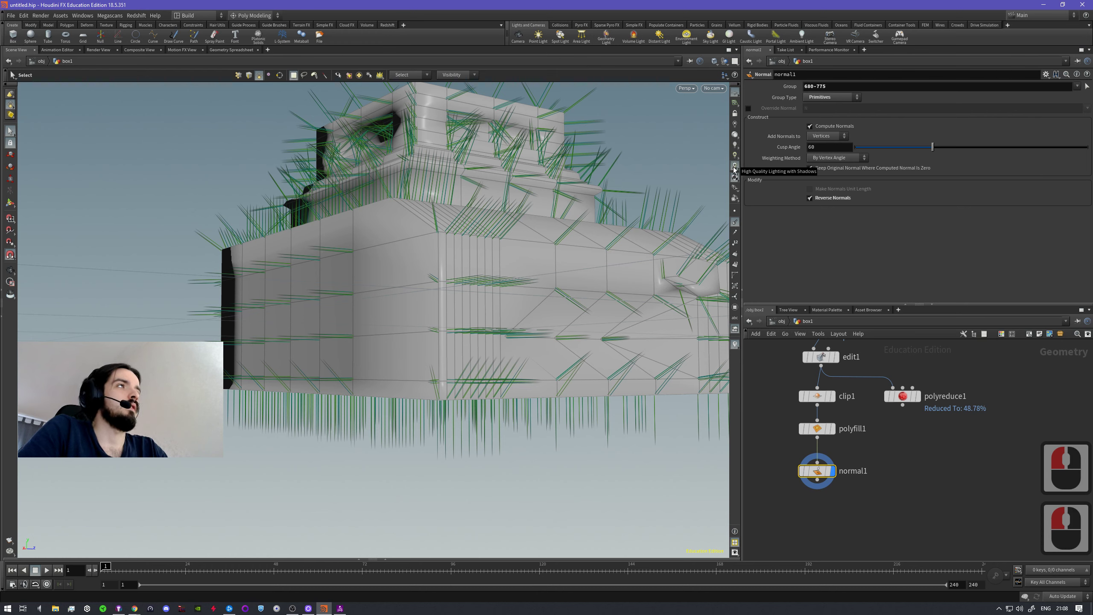
left_click(734, 167)
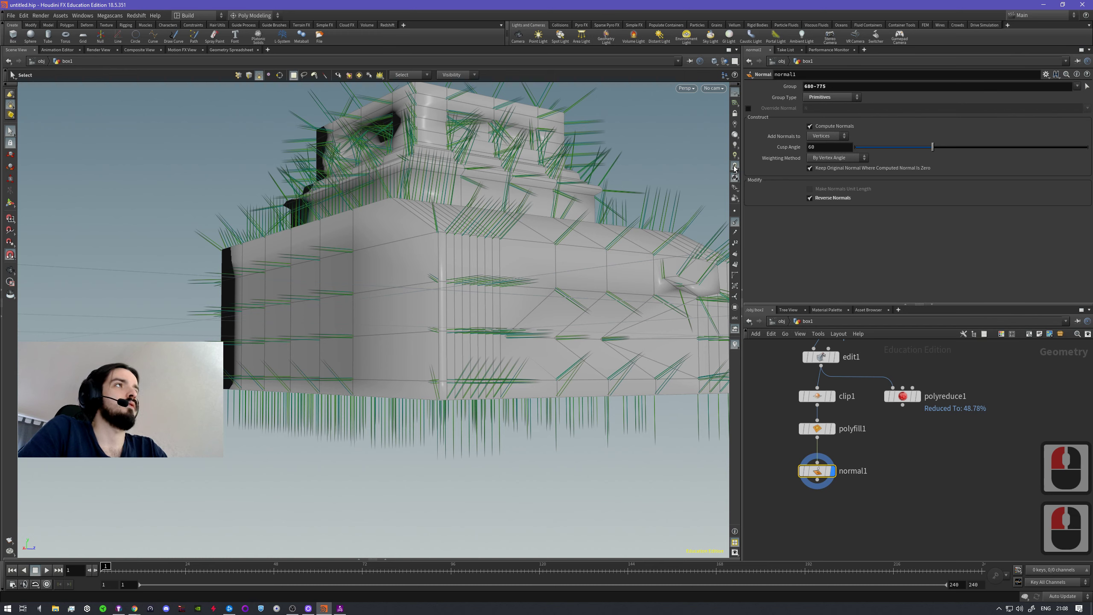
- Try Ambient Occlusion in the viewport's lighting options, check its effect on the model, and switch it off again
right_click(736, 167)
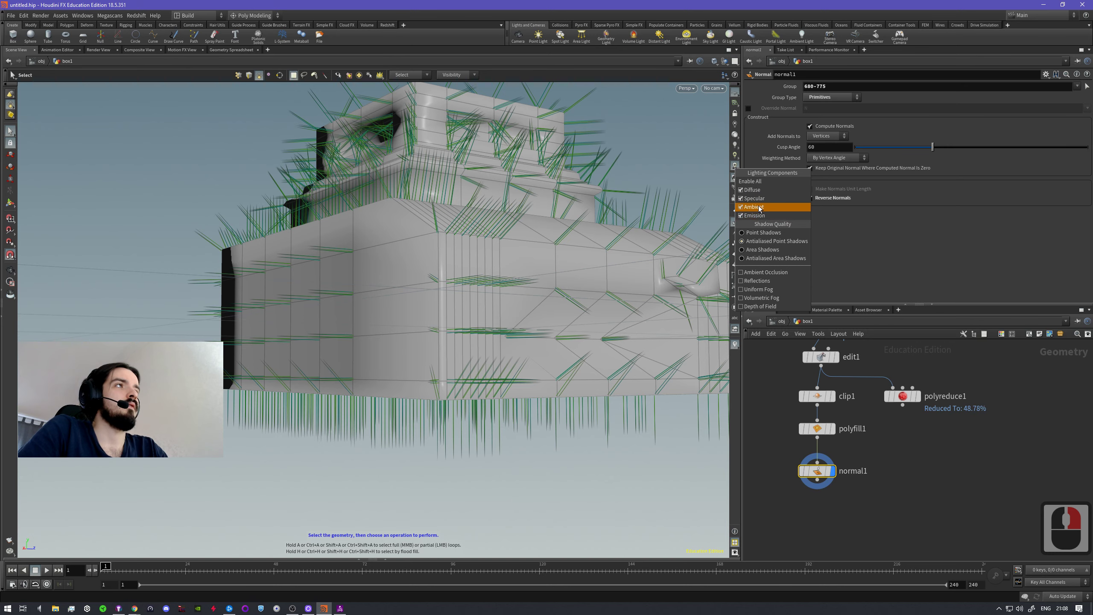
left_click(758, 272)
left_click_drag(561, 305, 734, 177, "alt")
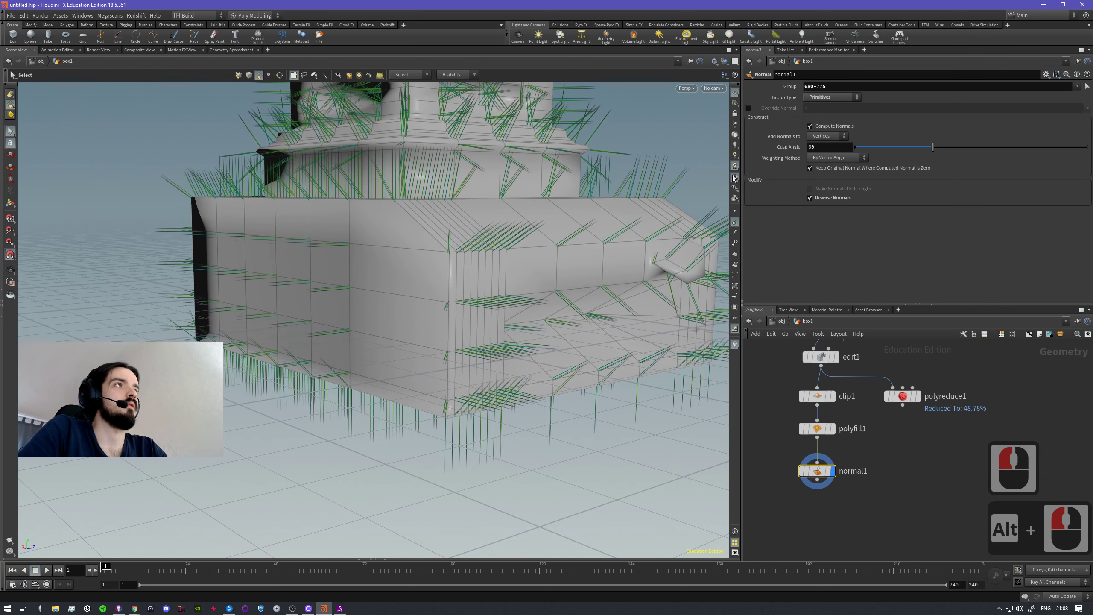
left_click(734, 165)
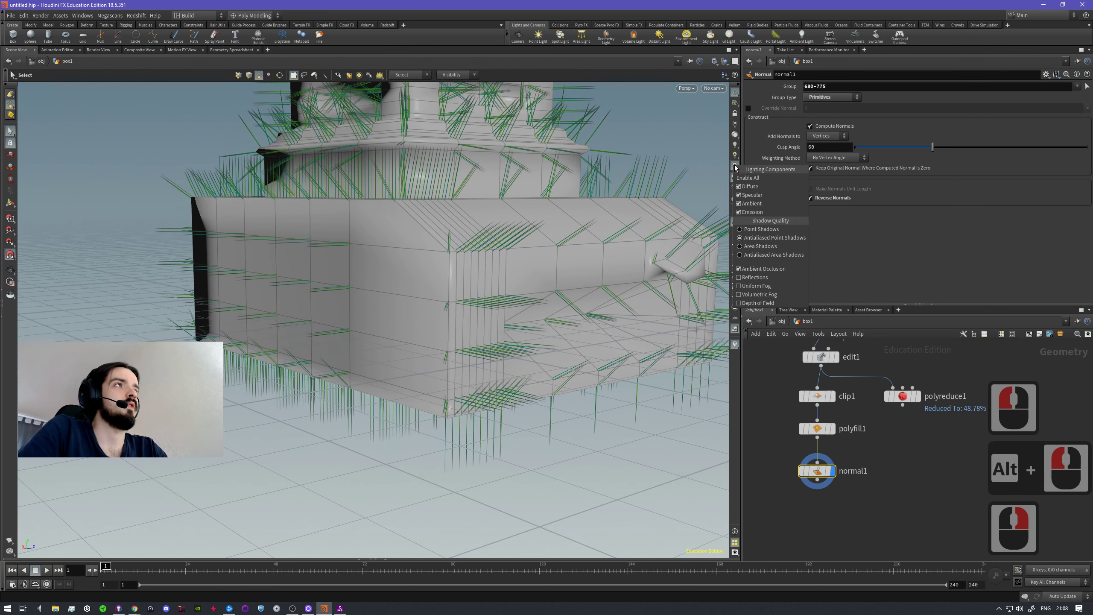
left_click(759, 271)
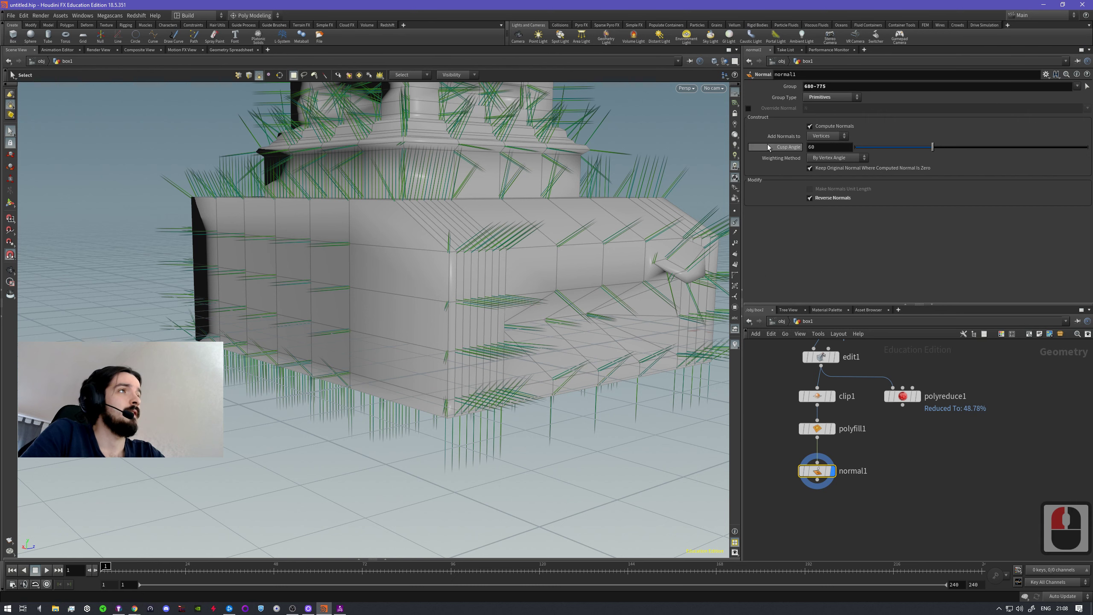
- Change the viewport's lighting mode and look over the whole building model with its normals displayed
left_click(736, 170)
left_click(735, 134)
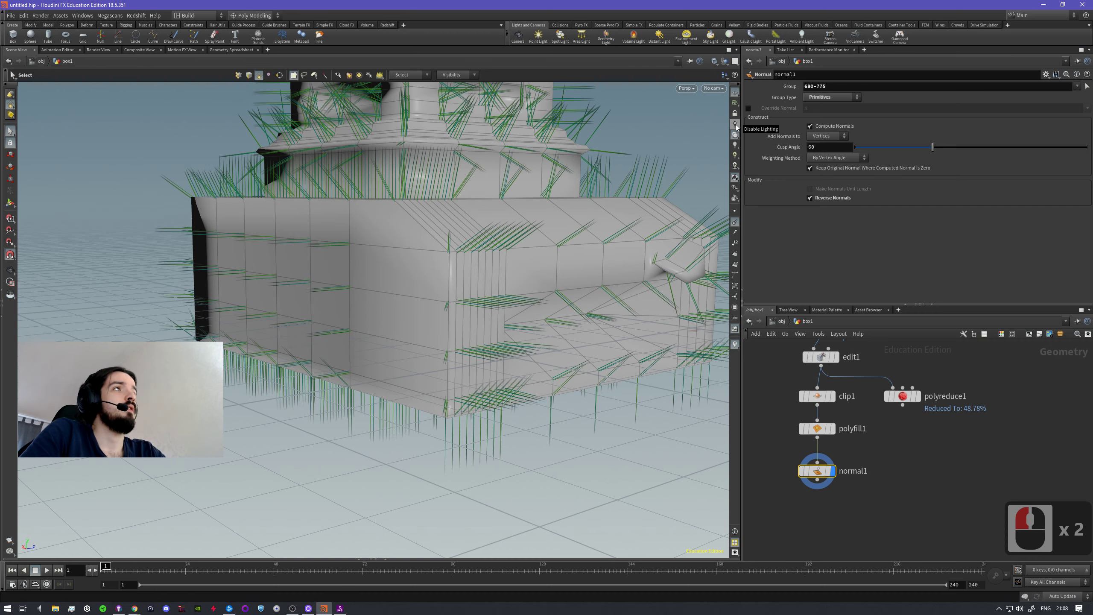
right_click_drag(662, 161, 624, 160, "alt")
right_click_drag(646, 160, 519, 160, "alt")
middle_click_drag(627, 140, 602, 211, "alt")
scroll(612, 218, "down", 1, "alt")
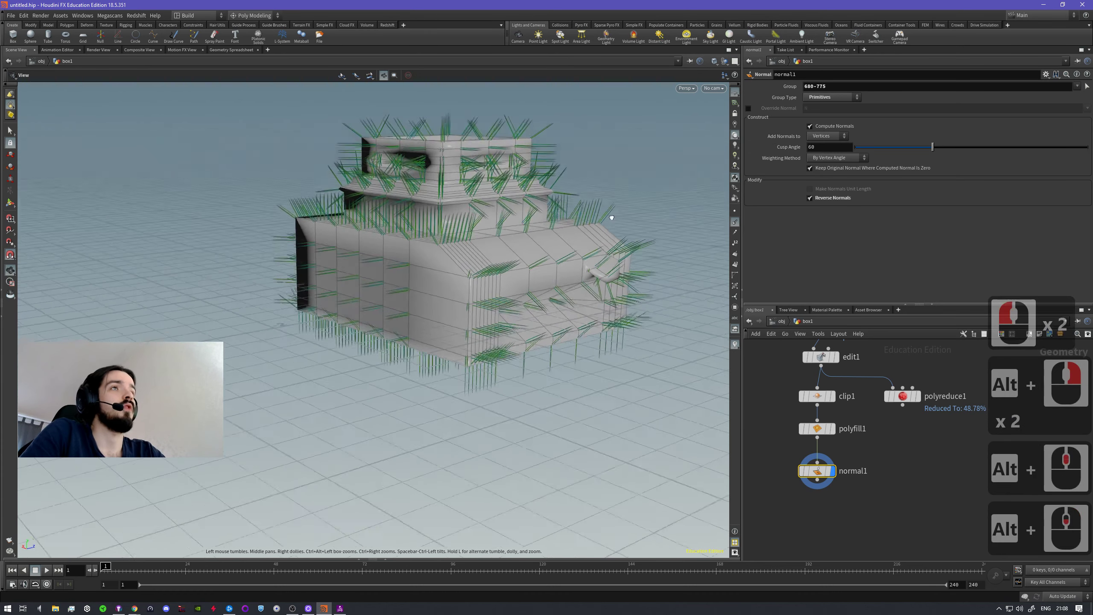
left_click_drag(611, 218, 625, 200, "alt")
middle_click_drag(625, 201, 535, 234, "alt")
left_click(735, 179)
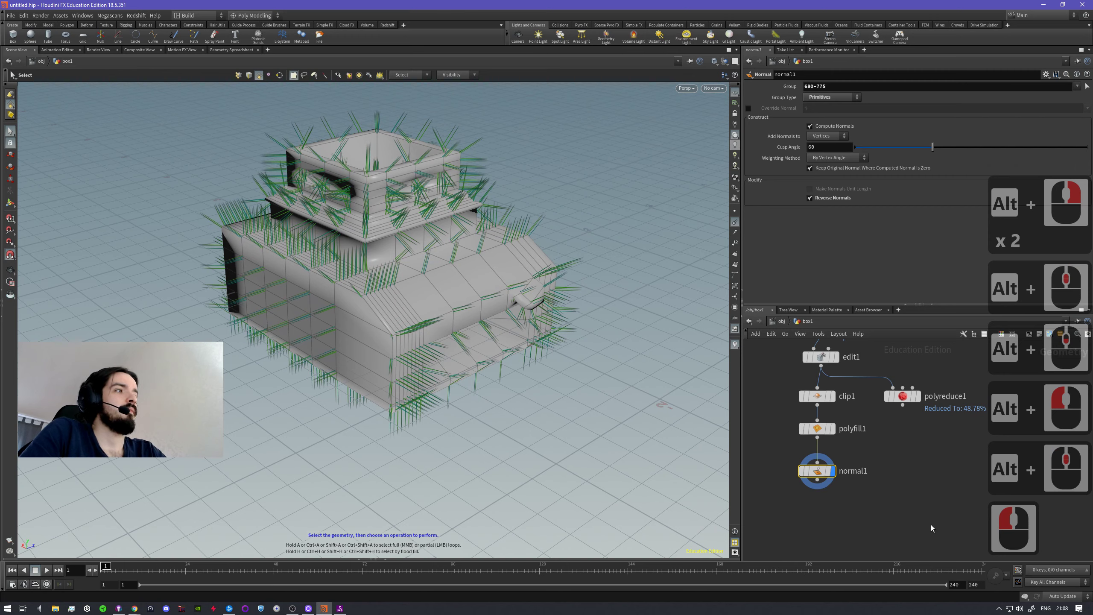
- Check the PolyFill node's Reverse Patches option and display that node's output with the bottom cap seen from below
left_click_drag(835, 415, 777, 353)
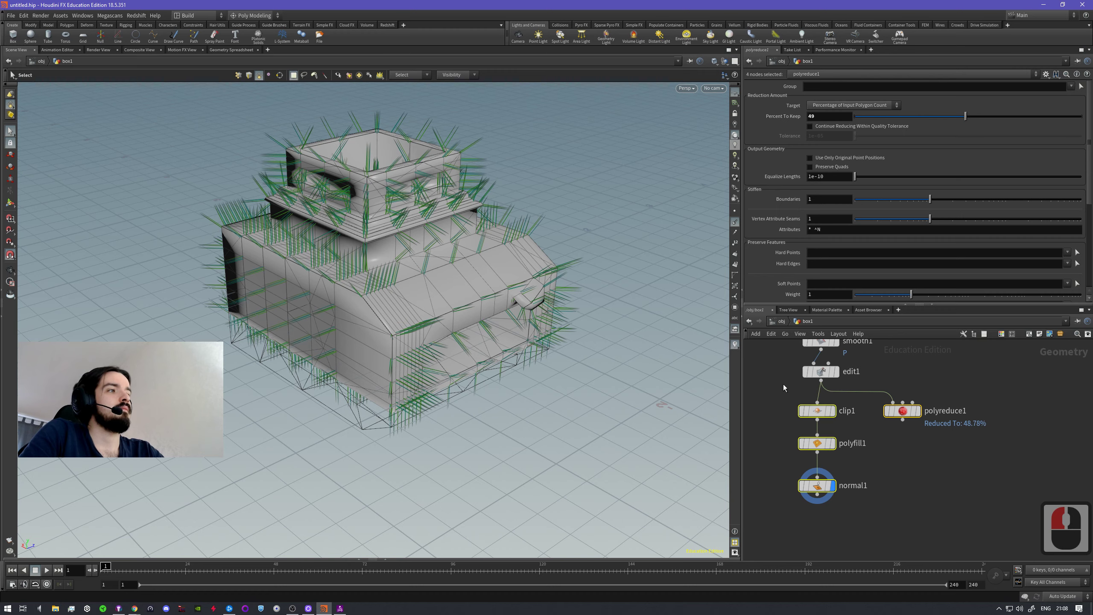
left_click(811, 444)
left_click(806, 116)
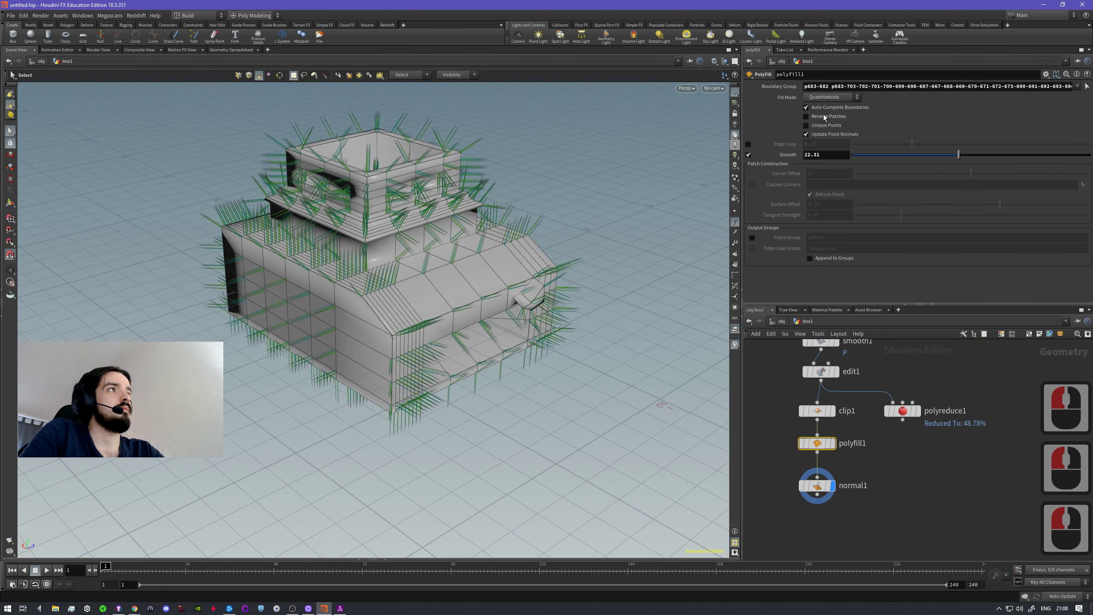
left_click_drag(474, 377, 520, 224, "alt")
left_click(834, 448)
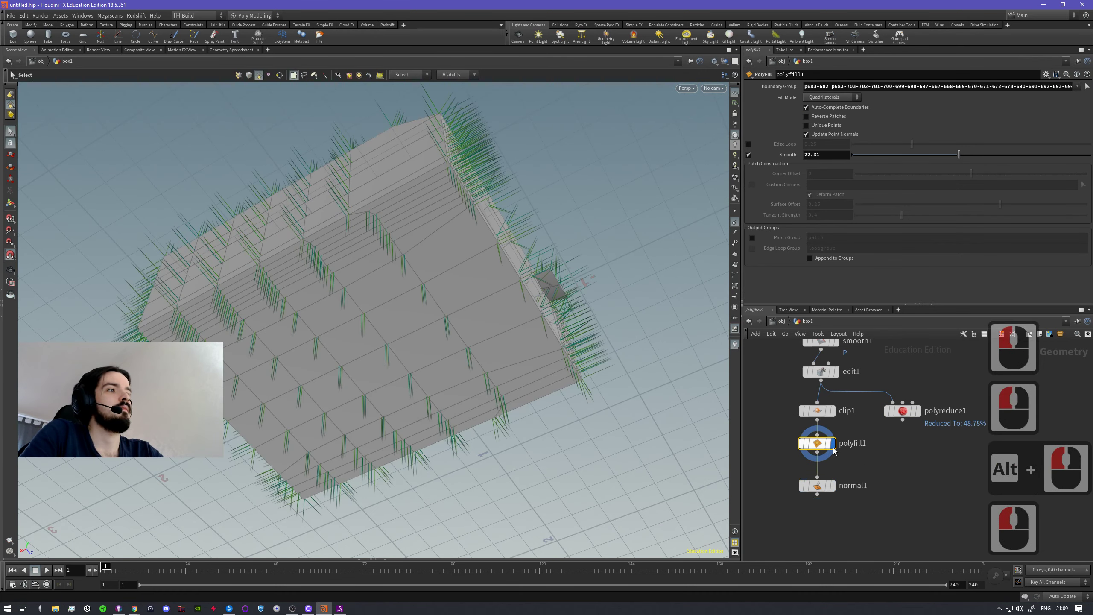
left_click(818, 447)
- Try deleting the Normal node after the PolyFill, and undo the deletion
left_click(830, 487)
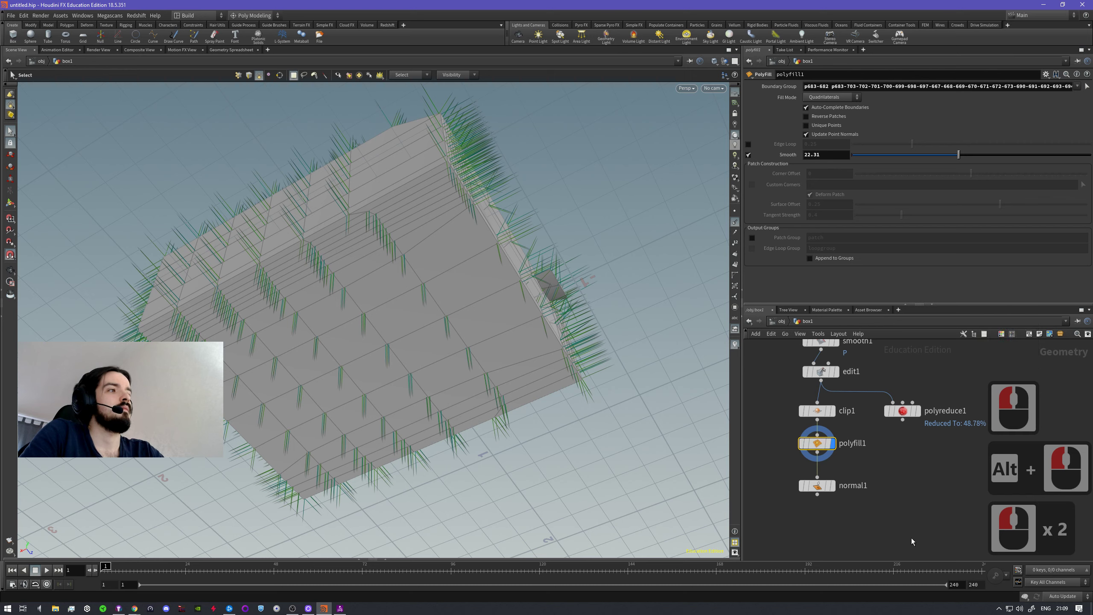
key("Delete")
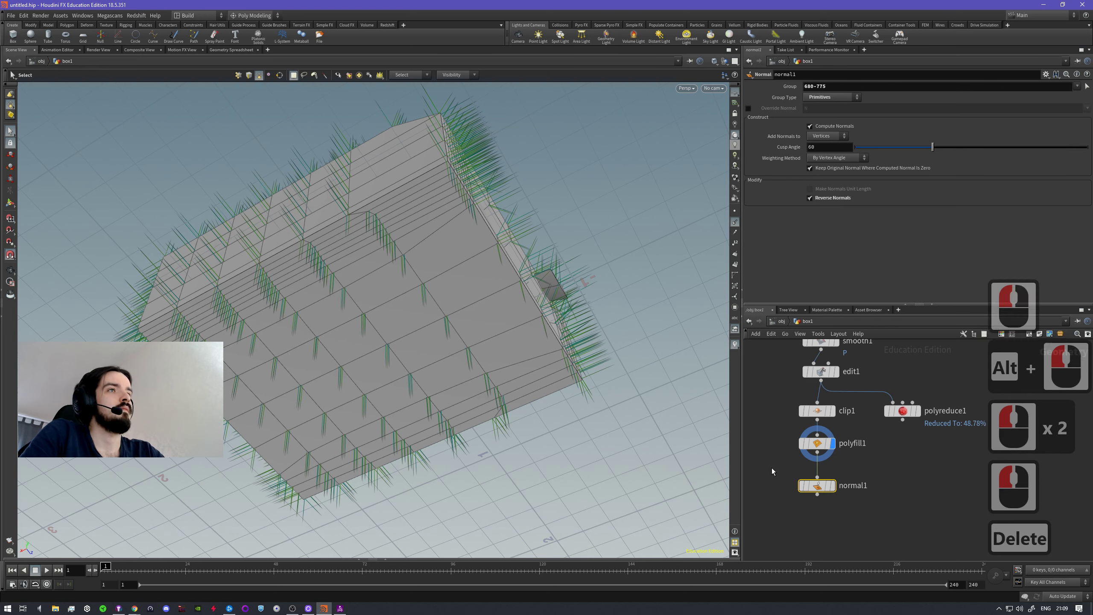
left_click(817, 452)
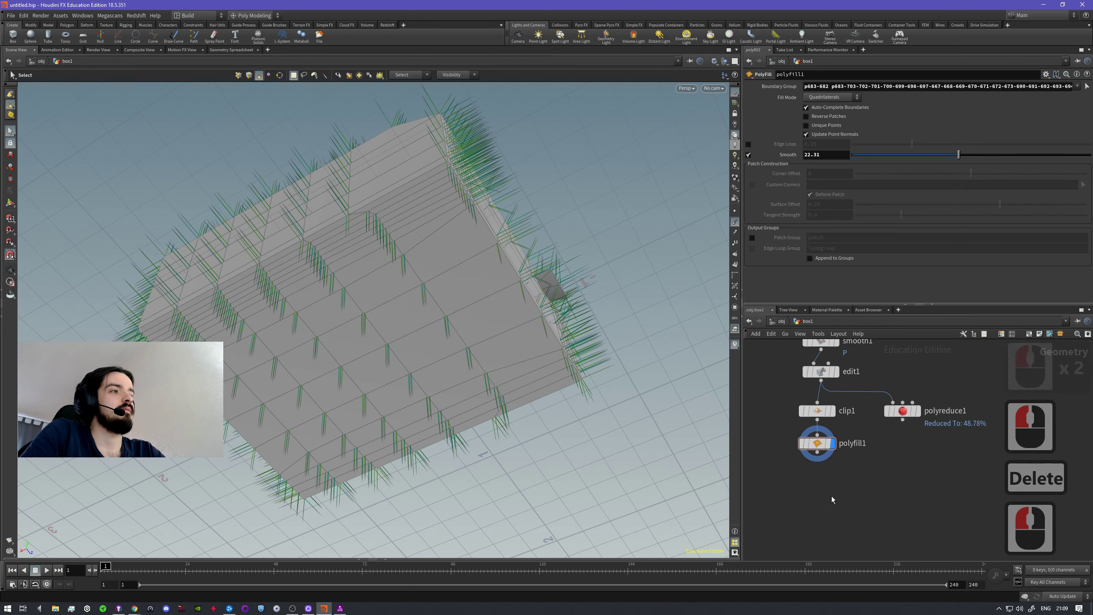
left_click(818, 486)
left_click(820, 487)
key("ctrl+z")
key("ctrl+z")
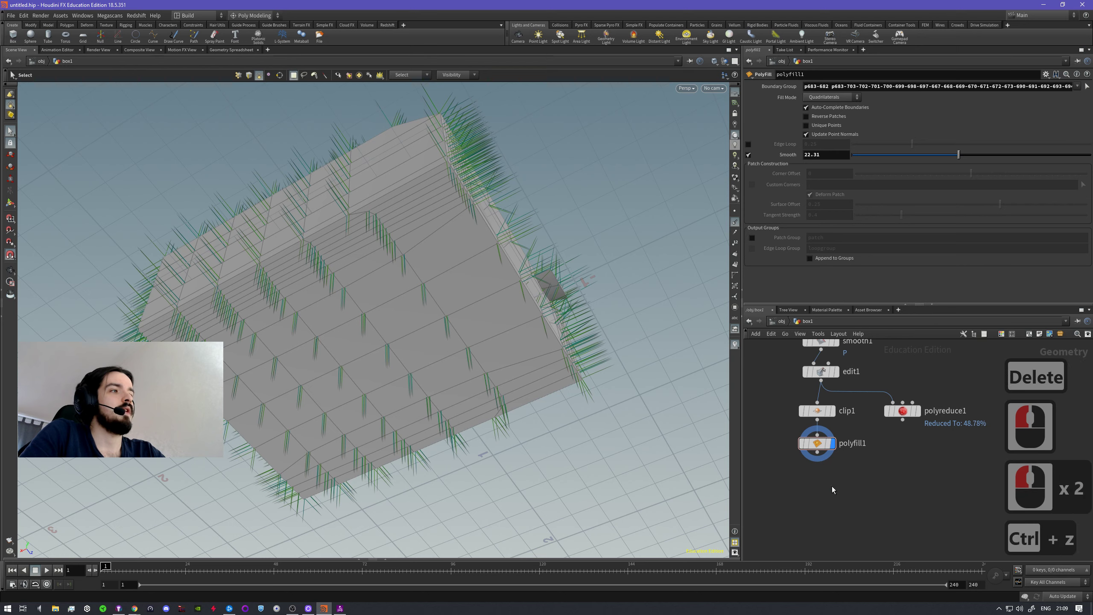
- Display the restored Normal node's output, turn off Reverse Normals, and check the bottom cap
left_click(833, 485)
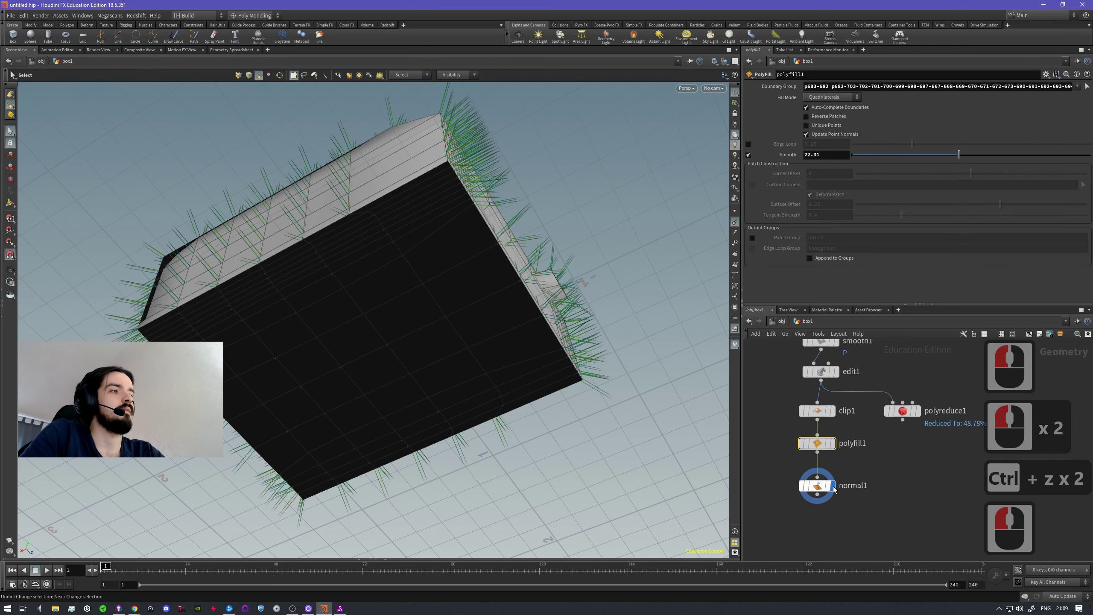
left_click(817, 485)
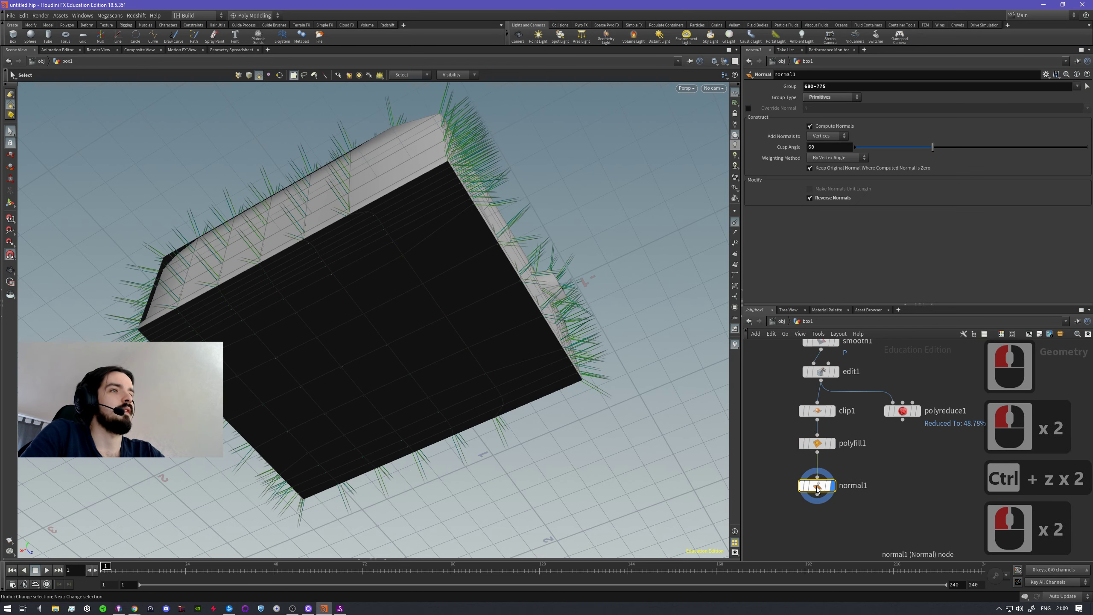
left_click(824, 202)
left_click(824, 202)
left_click(824, 202)
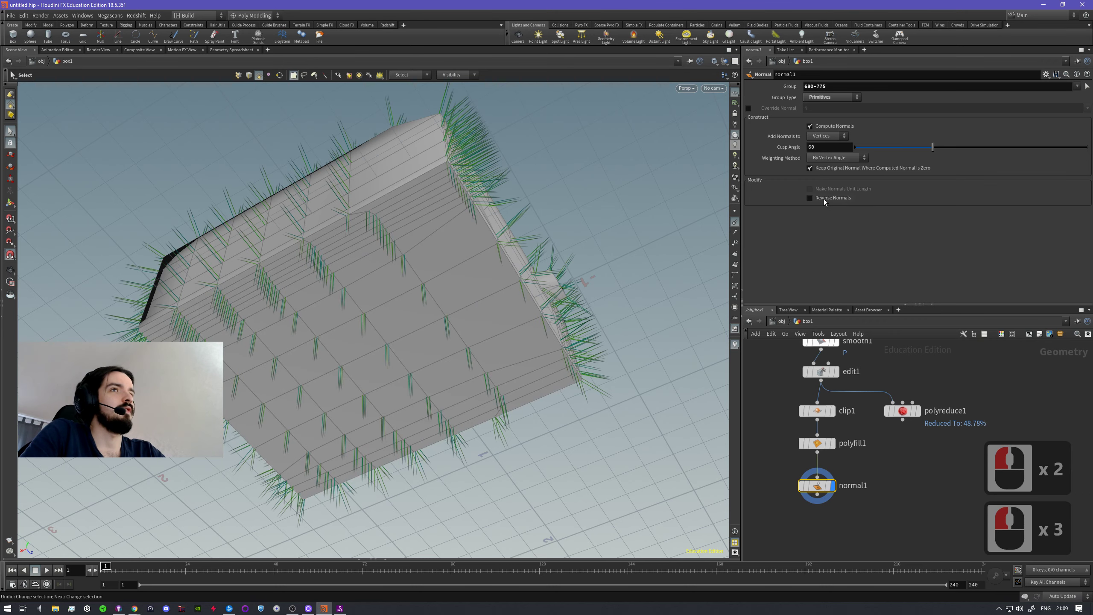
left_click_drag(390, 239, 441, 244, "alt")
left_click_drag(311, 343, 400, 337, "alt")
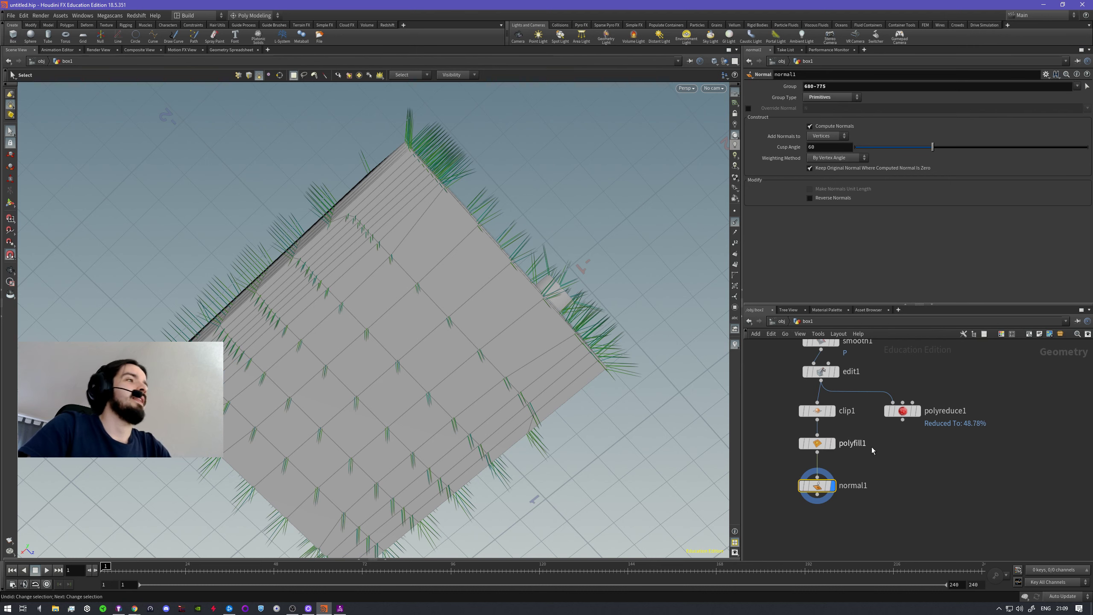
- Move the error-flagged node away from the main chain into empty space in the network
scroll(947, 452, "down", 5)
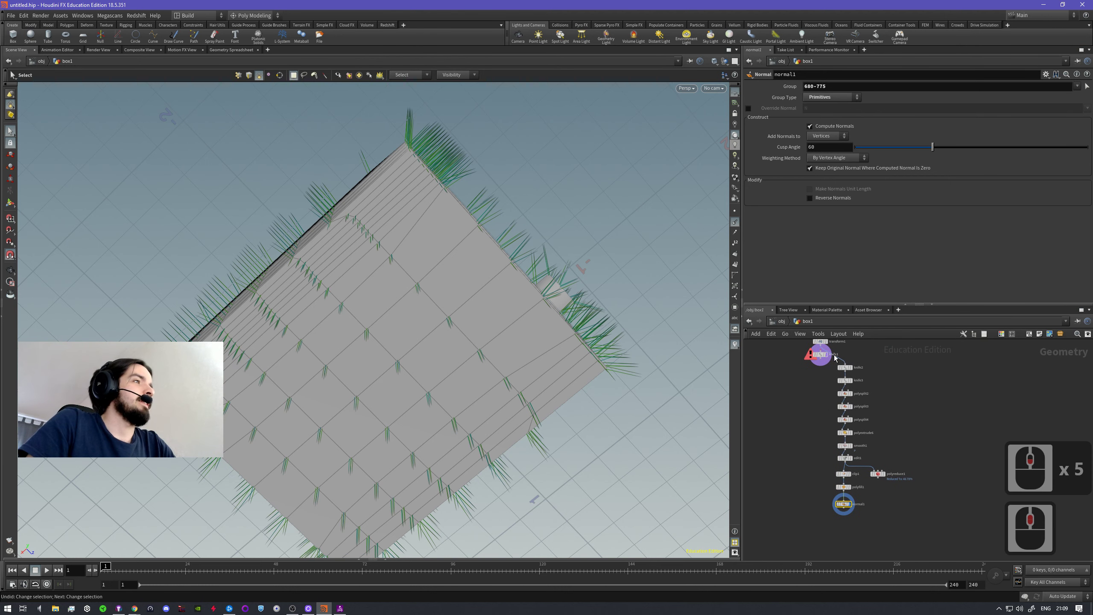
left_click_drag(822, 357, 932, 369)
left_click(905, 407)
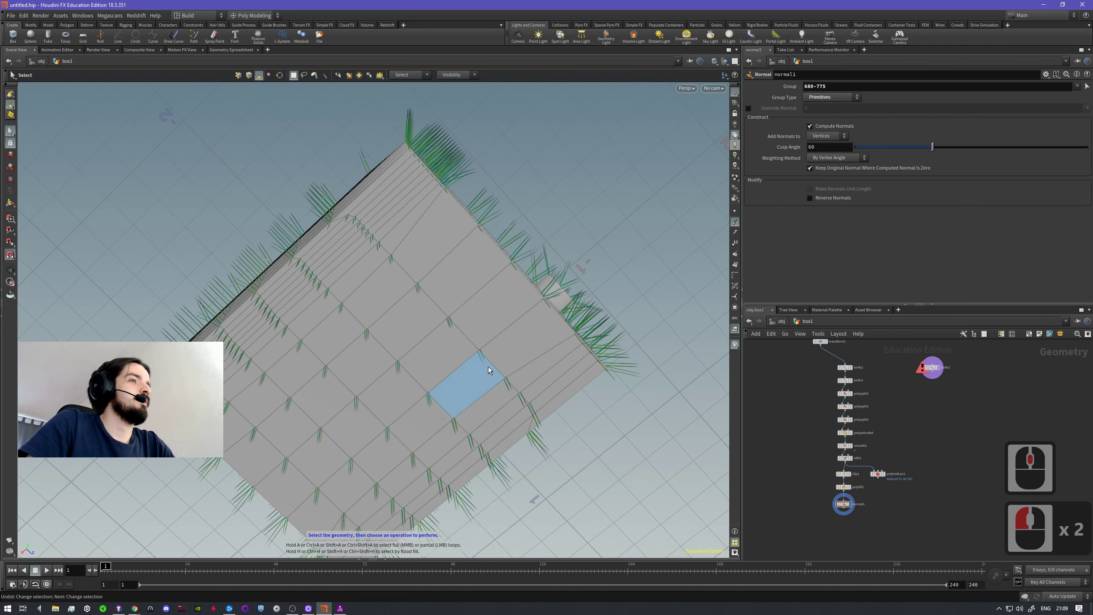
- Examine the complete building model and its normals from above and from several sides
left_click_drag(489, 368, 530, 490, "alt")
right_click_drag(530, 491, 605, 354, "alt")
middle_click_drag(605, 354, 532, 404, "alt")
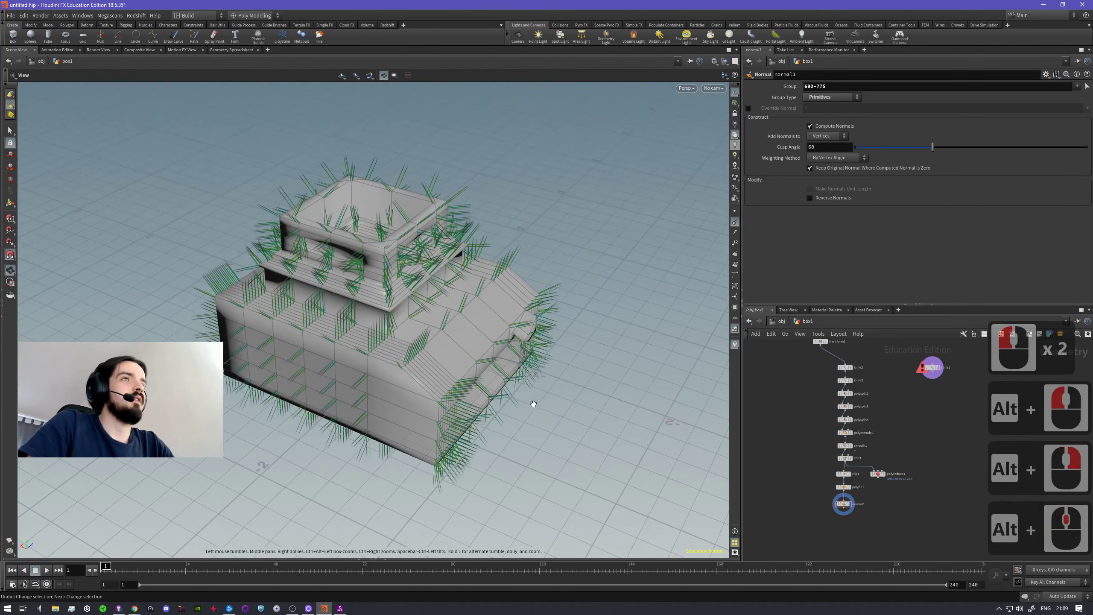
left_click_drag(532, 404, 450, 372, "alt")
key("s")
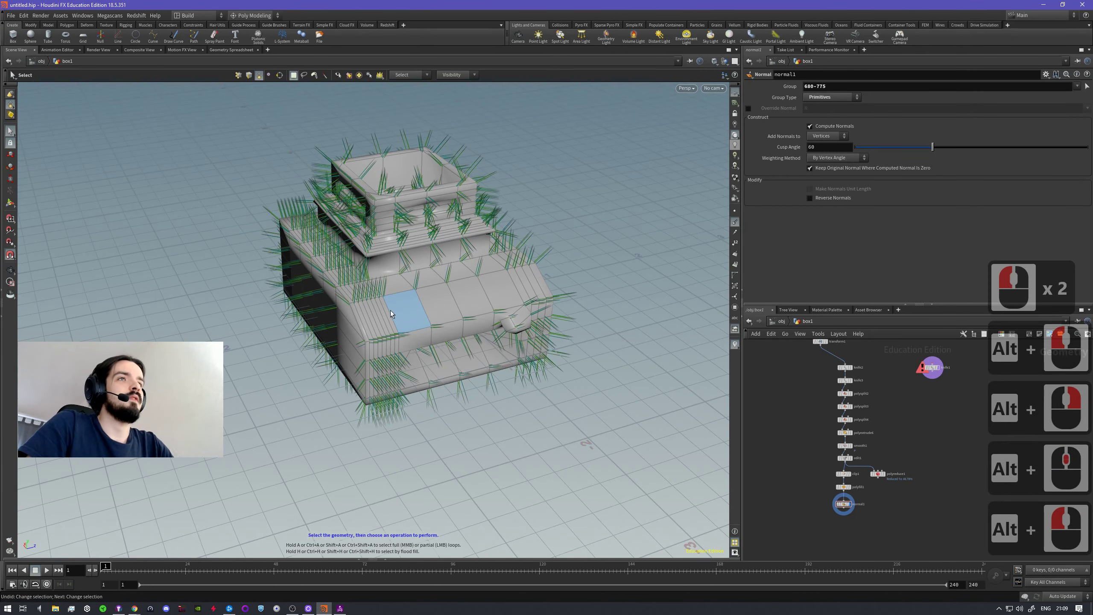
right_click_drag(558, 380, 463, 347, "alt")
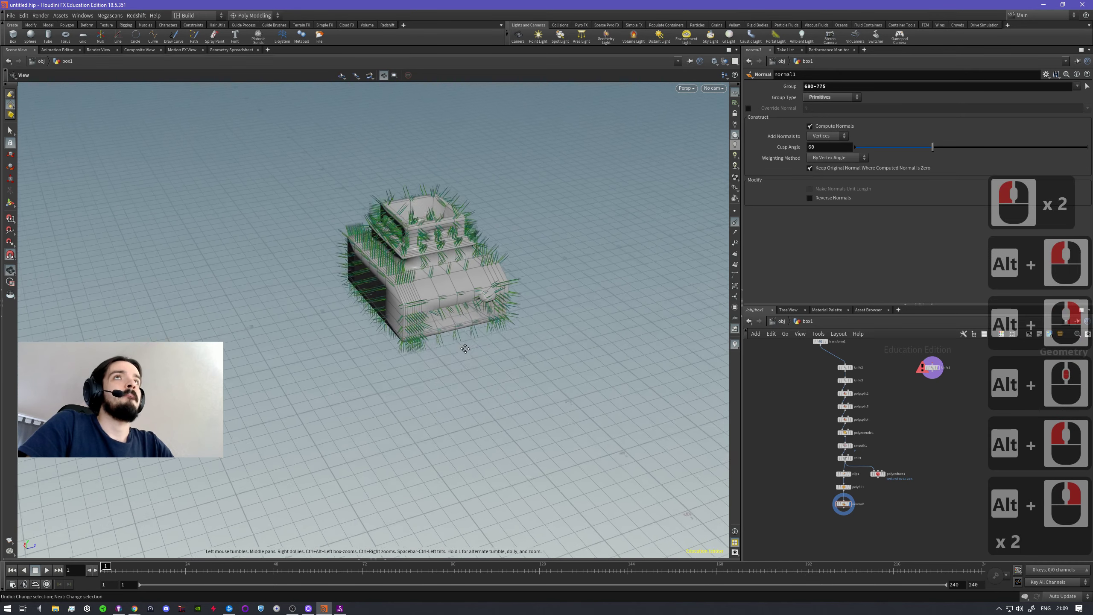
middle_click_drag(463, 348, 457, 330, "alt")
left_click_drag(401, 293, 420, 297, "alt")
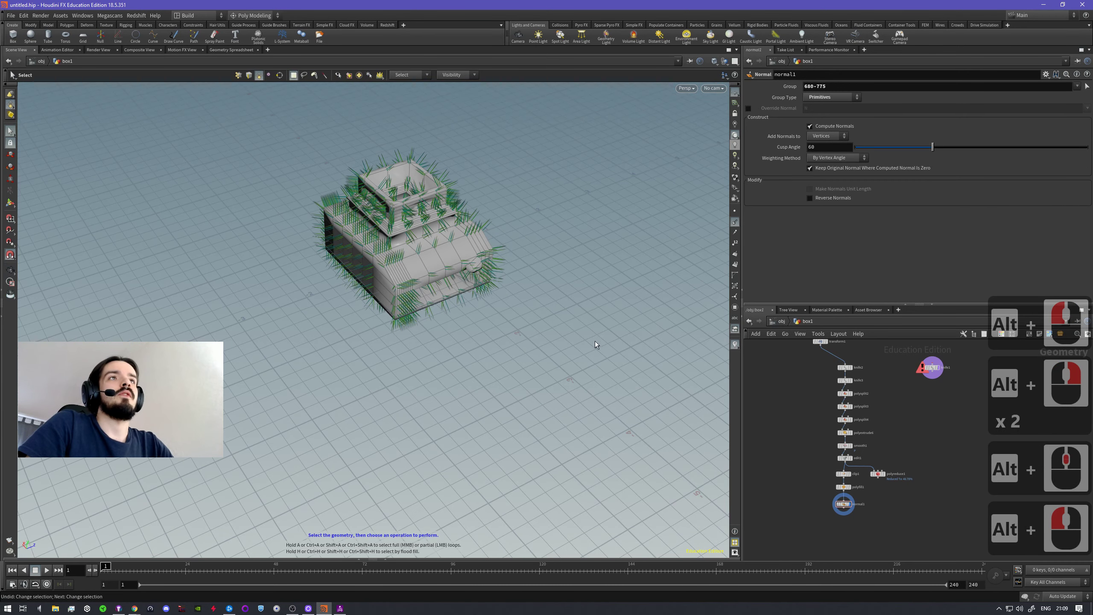
- Add a Grid node in empty network space beside the main chain and display it
middle_click_drag(885, 407, 810, 378)
left_click(808, 381)
key("Tab")
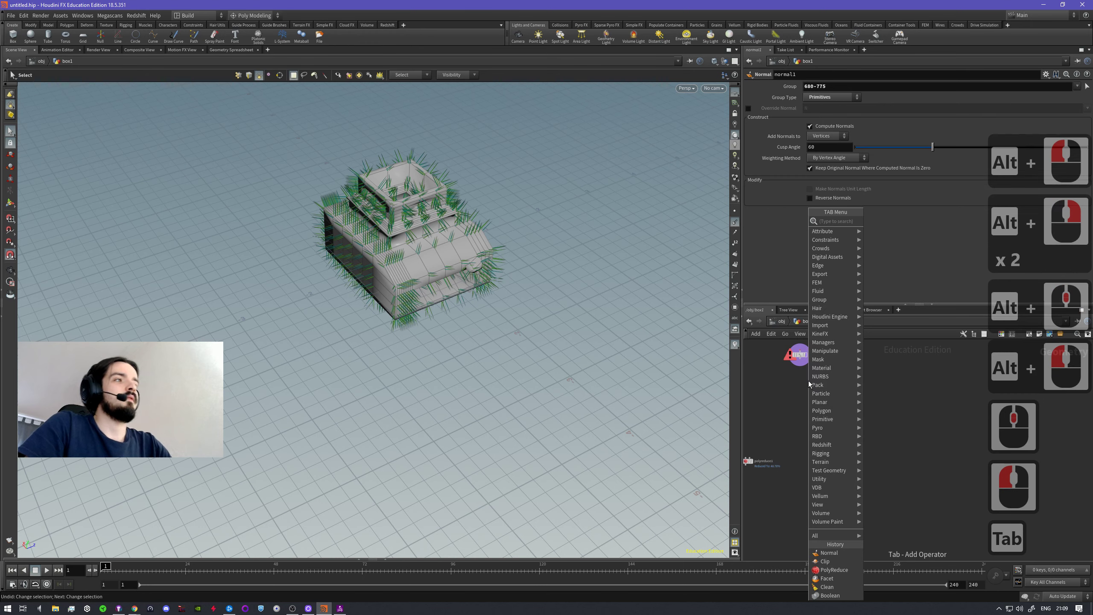
left_click(865, 384)
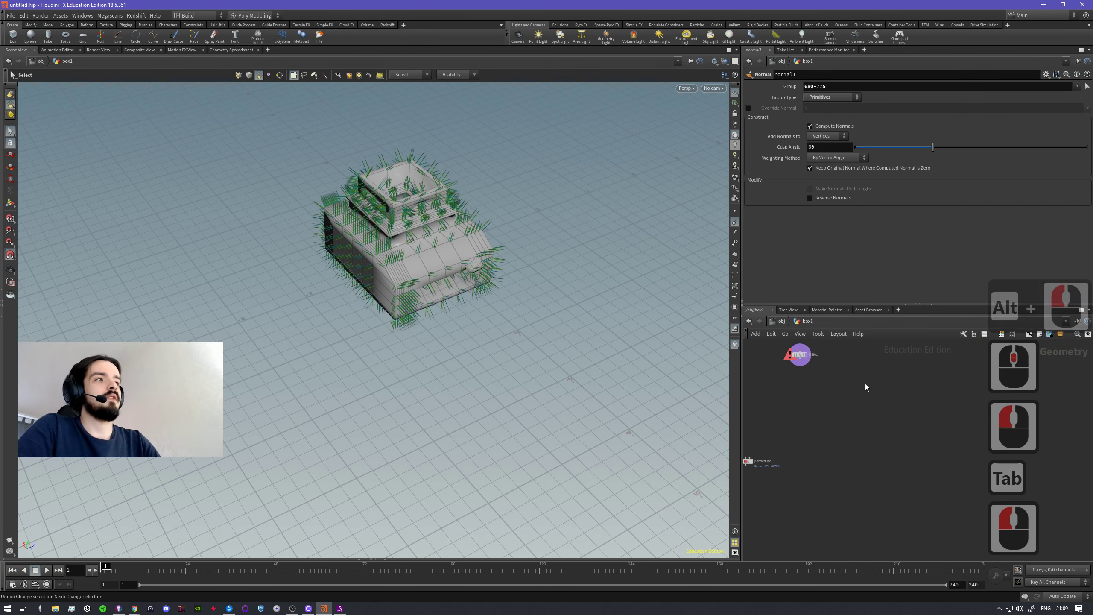
key("Tab")
type("grid")
key("Return")
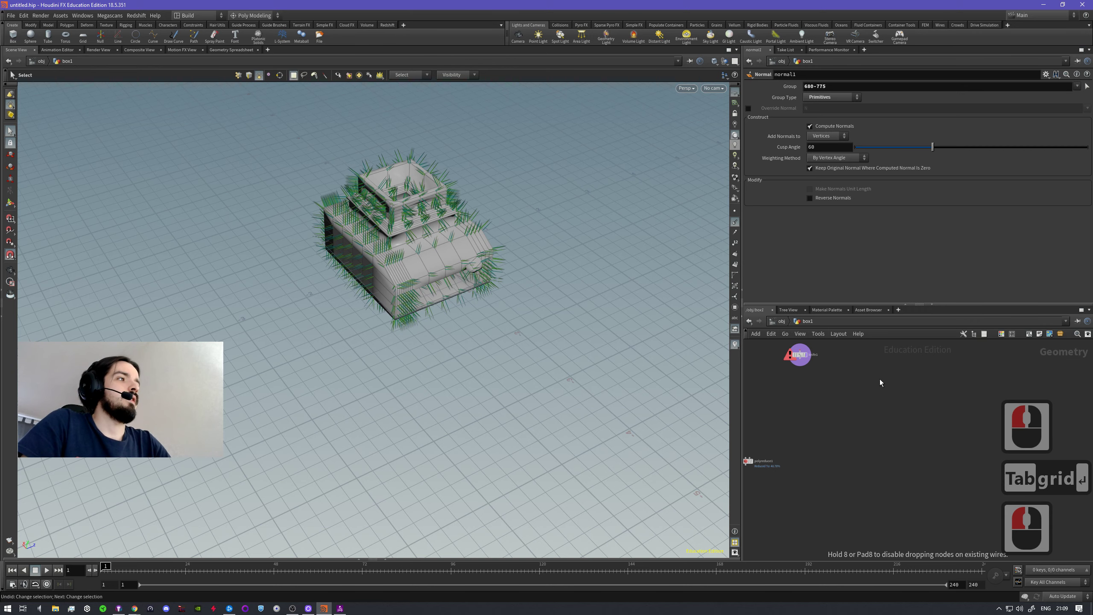
left_click(874, 381)
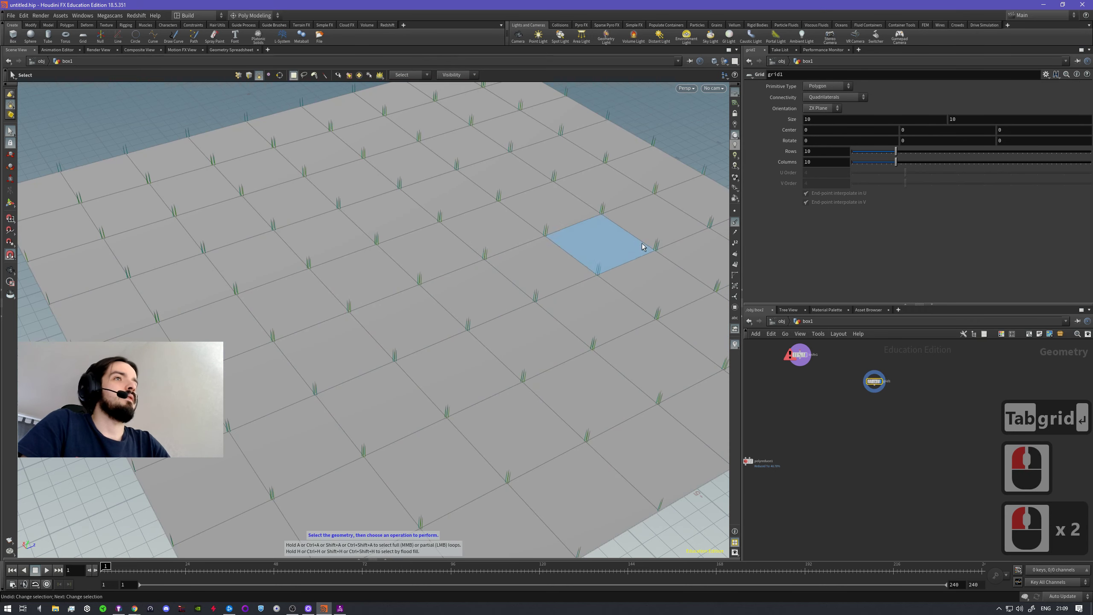
- Hide the normals in the viewport and place a Test Geometry: Crag node near the grid node
left_click(28, 26)
left_click(11, 27)
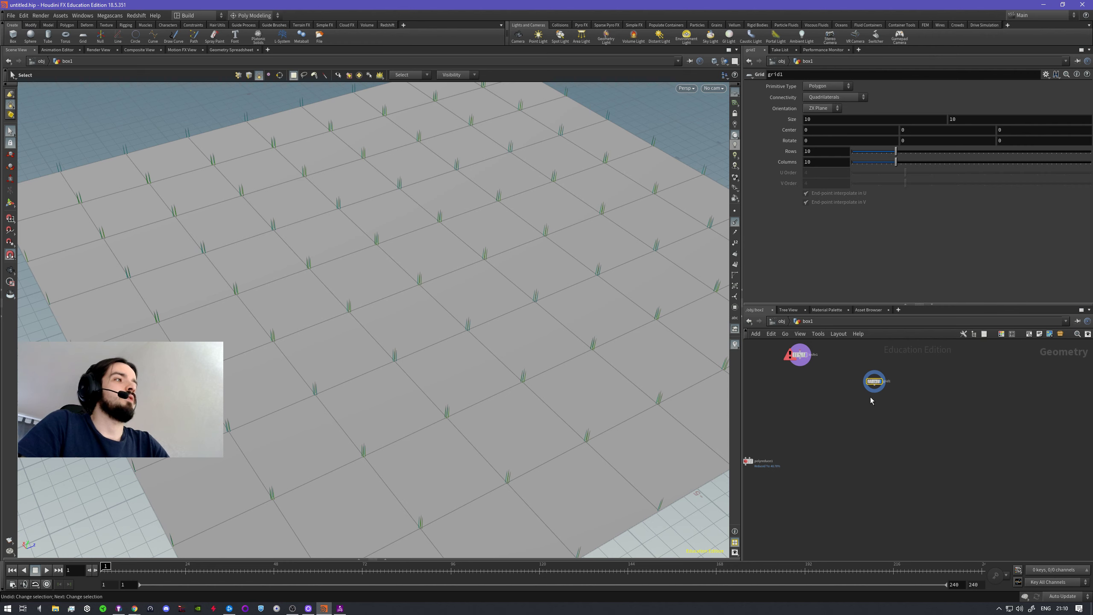
left_click(841, 396)
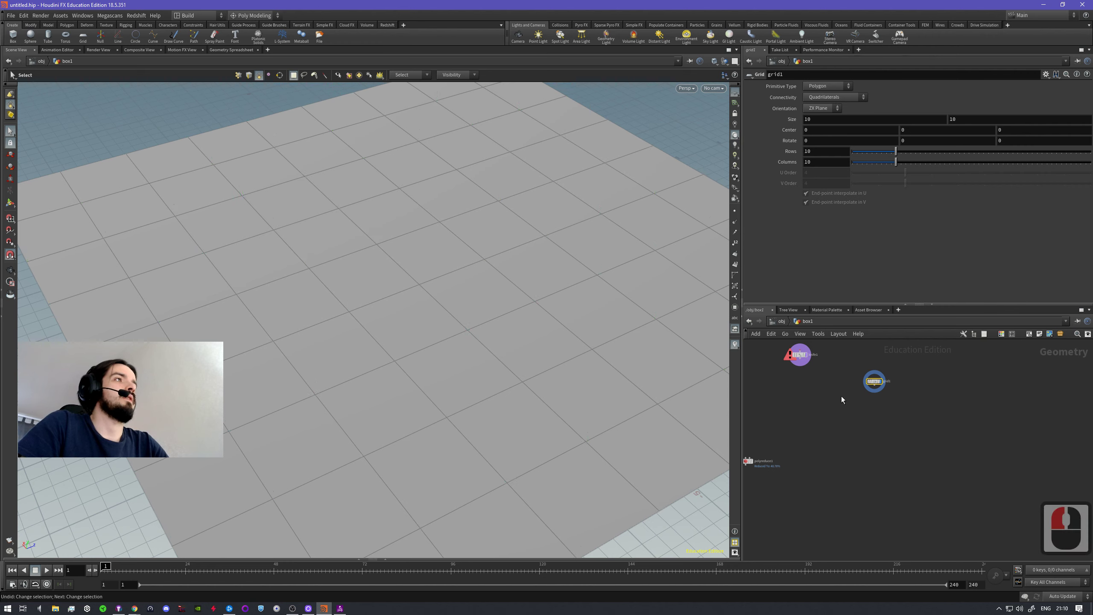
key("Tab")
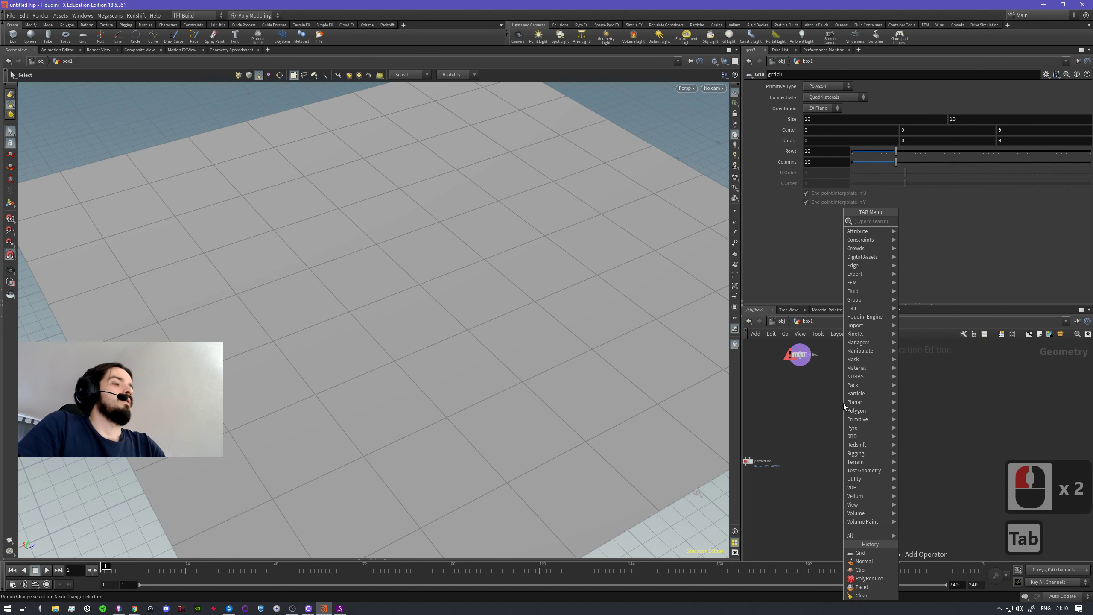
type("tes")
key("Return")
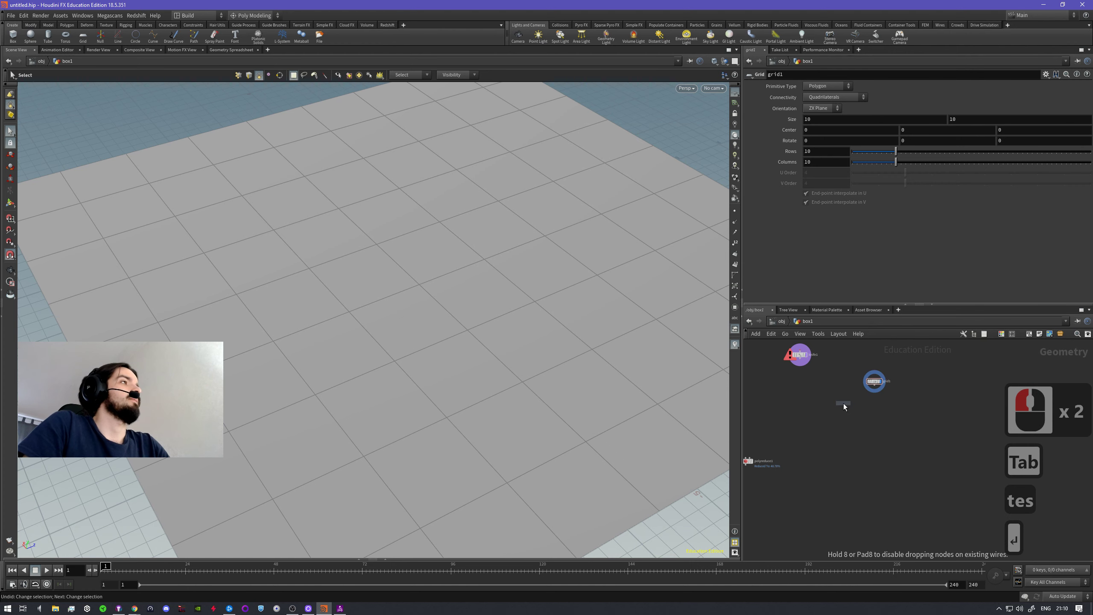
left_click(843, 403)
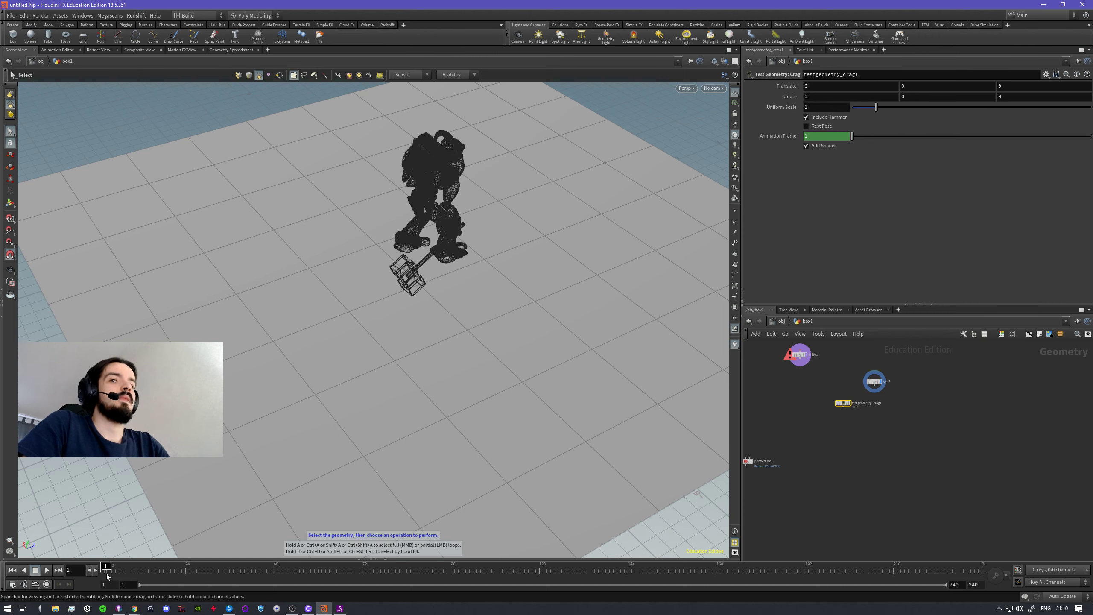
- Scrub the timeline to frame 212 and view the Crag character's pose, toggling between wireframe and shaded display
left_click_drag(112, 565, 886, 548)
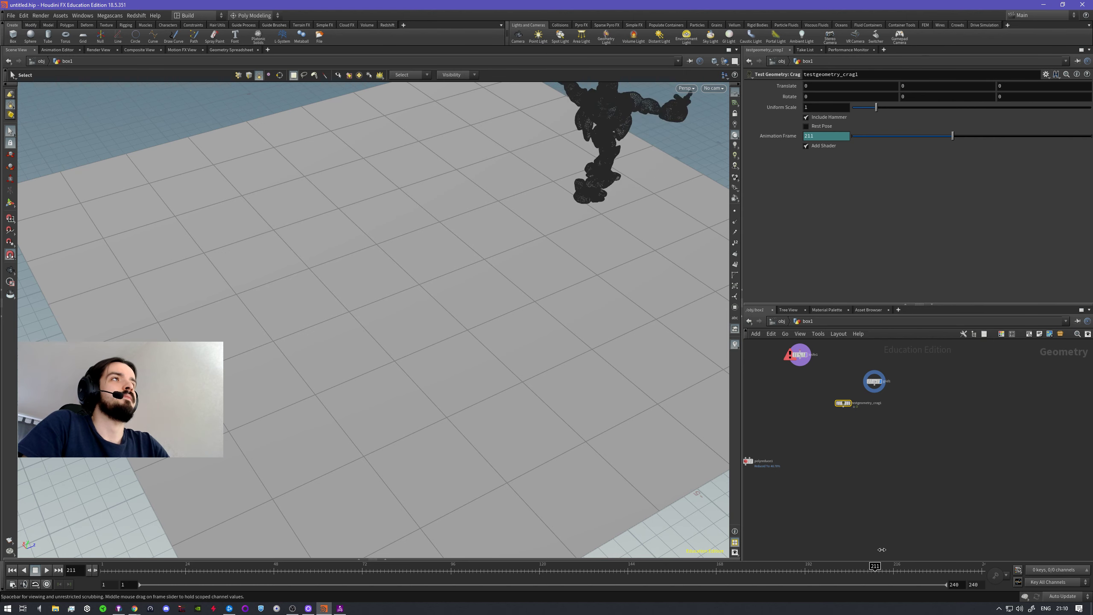
left_click_drag(581, 232, 720, 240, "alt")
right_click_drag(720, 239, 610, 303, "alt")
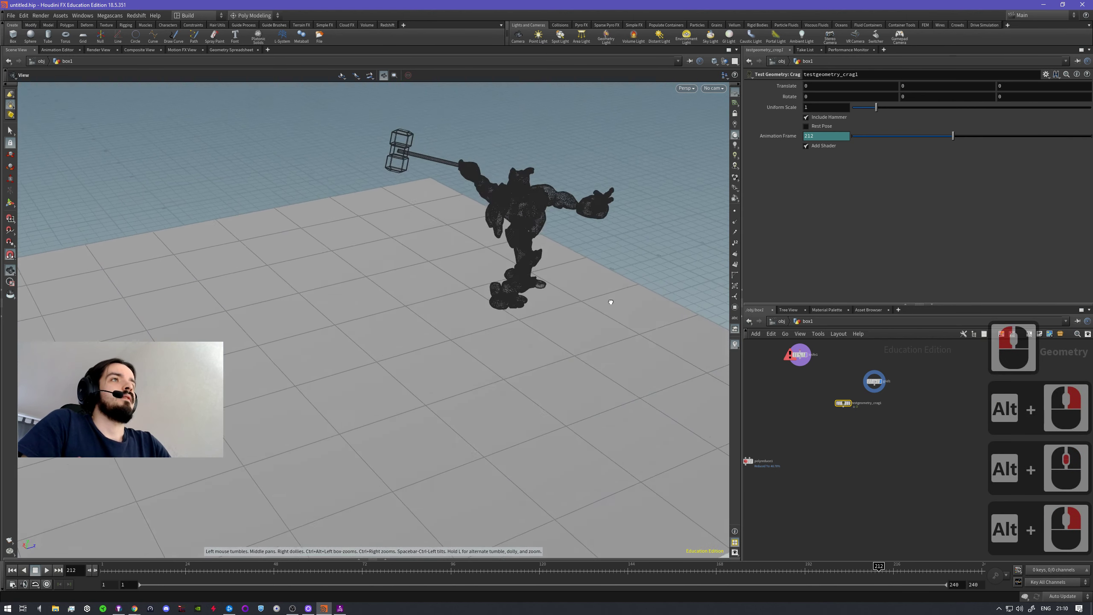
left_click_drag(610, 303, 614, 318, "alt")
key("w")
key("w")
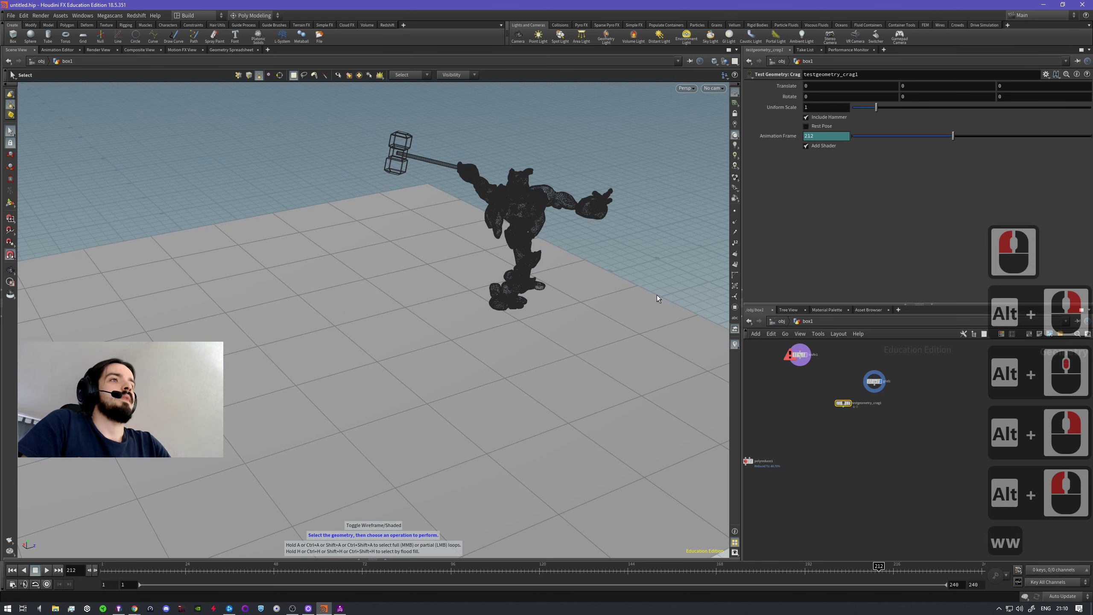
- Display the Test Geometry: Crag node instead of the grid and frame the whole character from the front
scroll(845, 404, "up", 6)
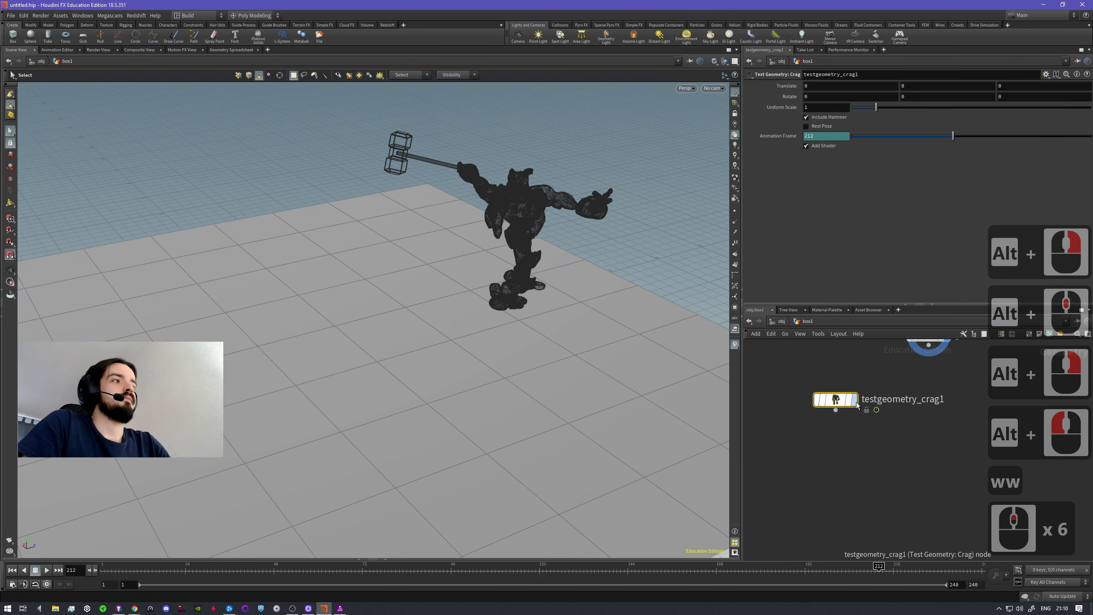
left_click(854, 400)
left_click(836, 399)
left_click_drag(534, 204, 448, 316, "alt")
middle_click_drag(448, 316, 366, 297, "alt")
right_click_drag(366, 297, 494, 323, "alt")
left_click_drag(495, 323, 500, 268, "alt")
middle_click_drag(500, 269, 439, 334, "alt")
scroll(440, 334, "down", 1, "alt")
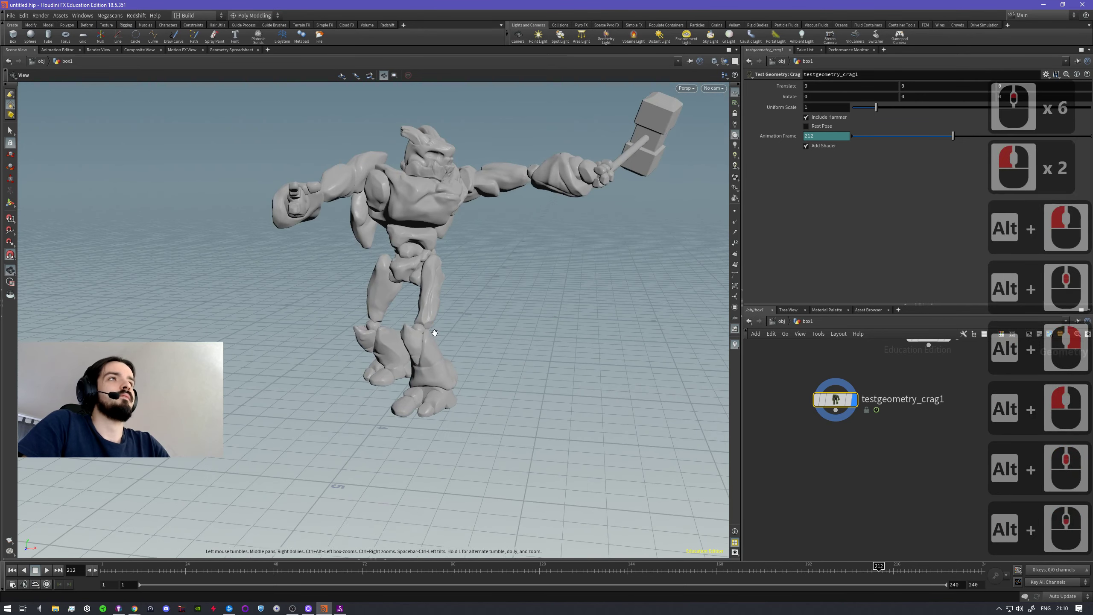
- Switch the viewport to wireframe display to inspect the Crag character's polygon mesh
key("w")
left_click_drag(440, 333, 492, 342, "alt")
key("e")
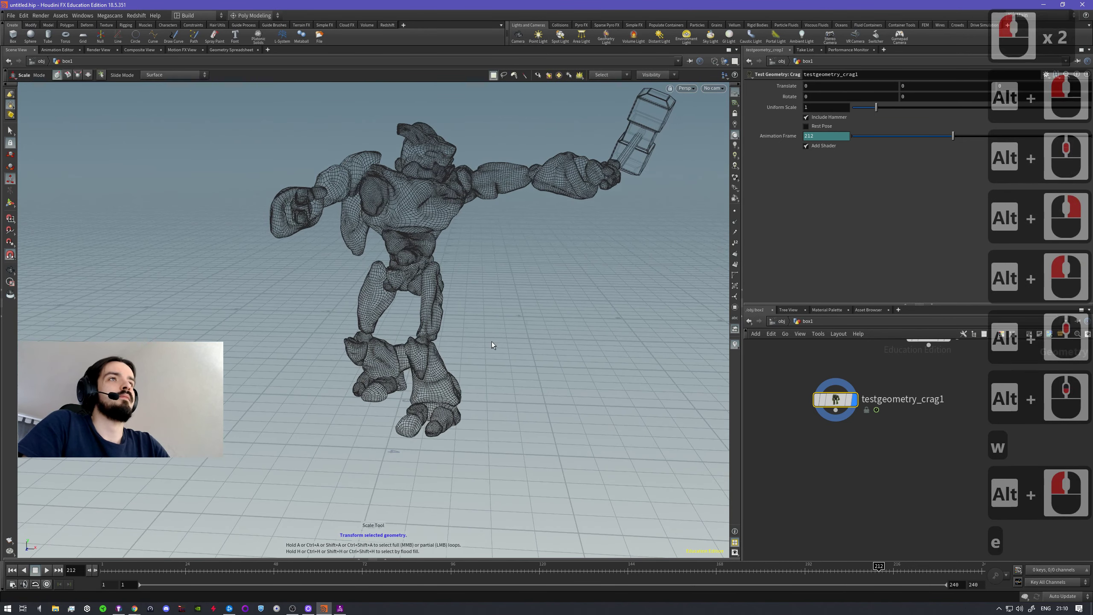
- Toggle the viewport from wireframe back to shaded display of the Crag character
key("w")
key("w")
key("w")
key("w")
key("w")
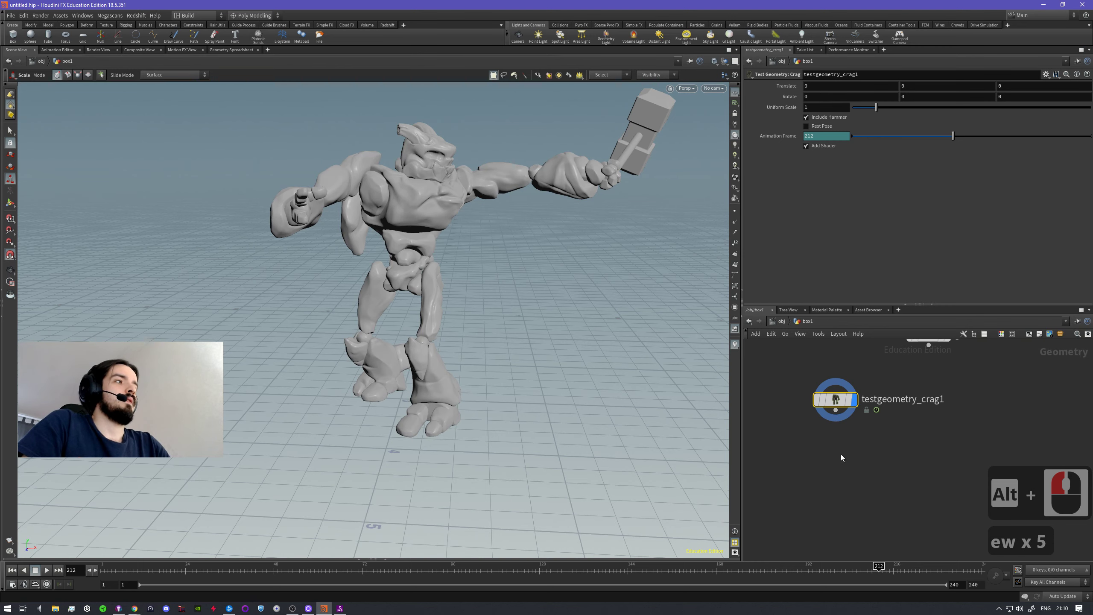
- Search the available nodes for "tes" and look over the test geometry options without adding one
key("Tab")
type("t")
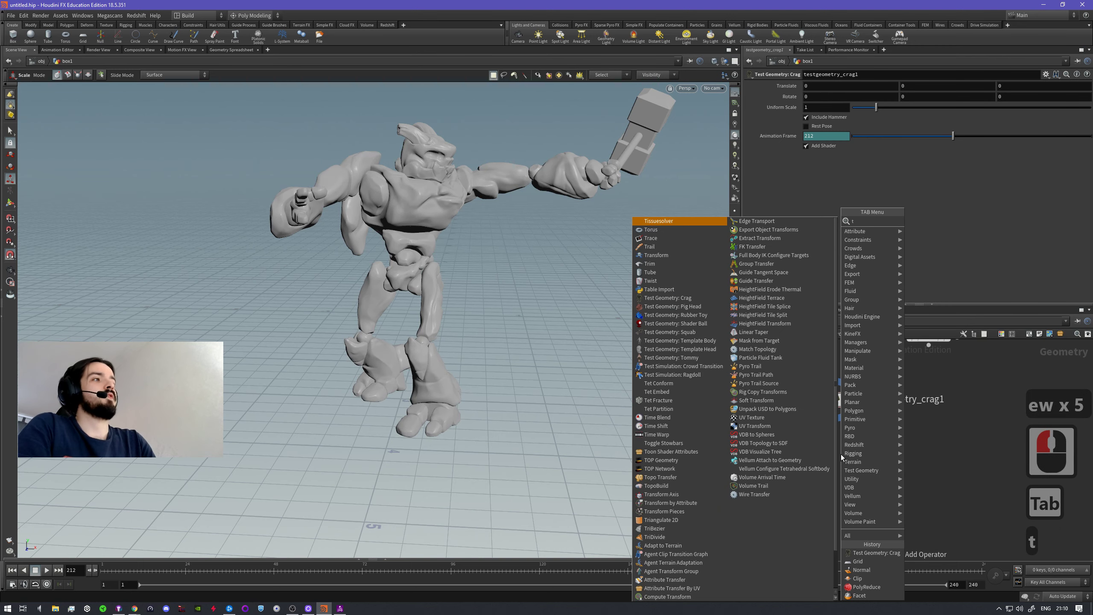
key("BackSpace")
key("BackSpace")
type("tes")
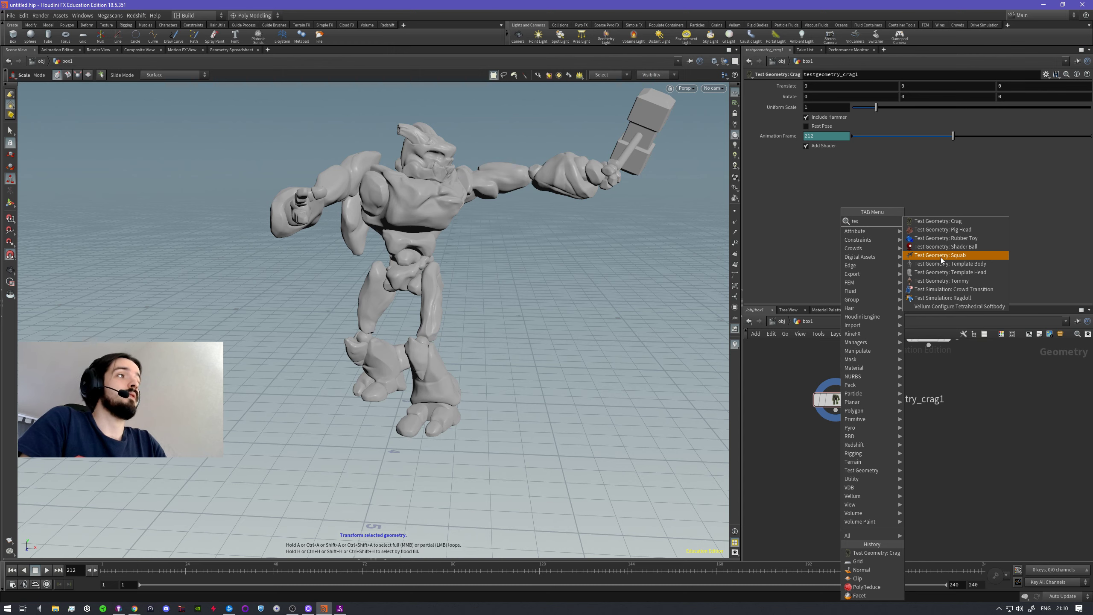
left_click(812, 439)
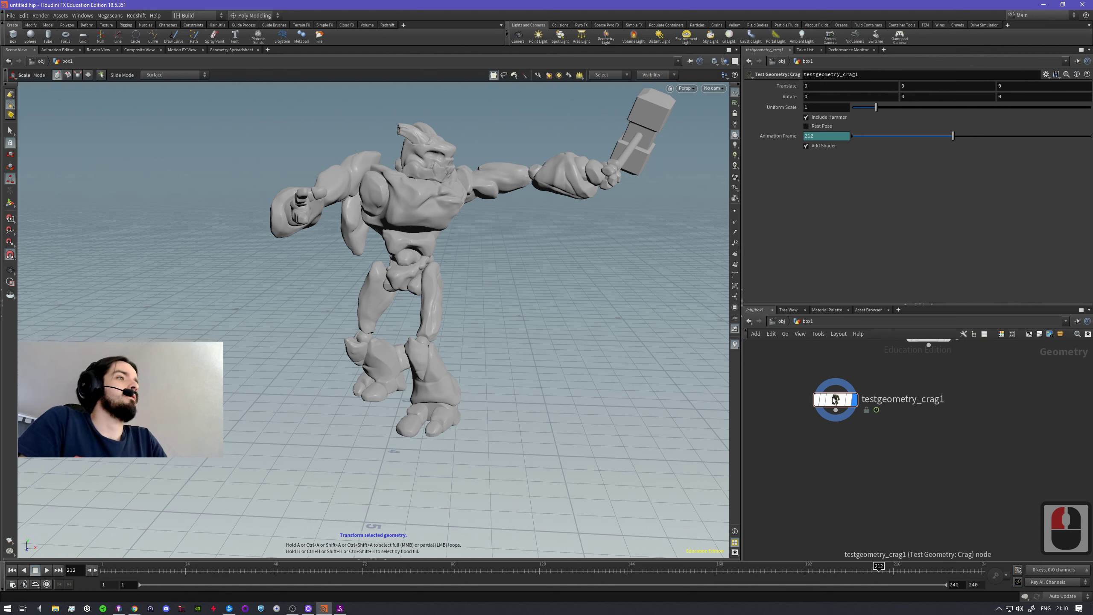
- Reposition the Crag node slightly and examine its node information for point, primitive and packed geometry counts
left_click_drag(840, 402, 851, 381)
left_click(851, 380)
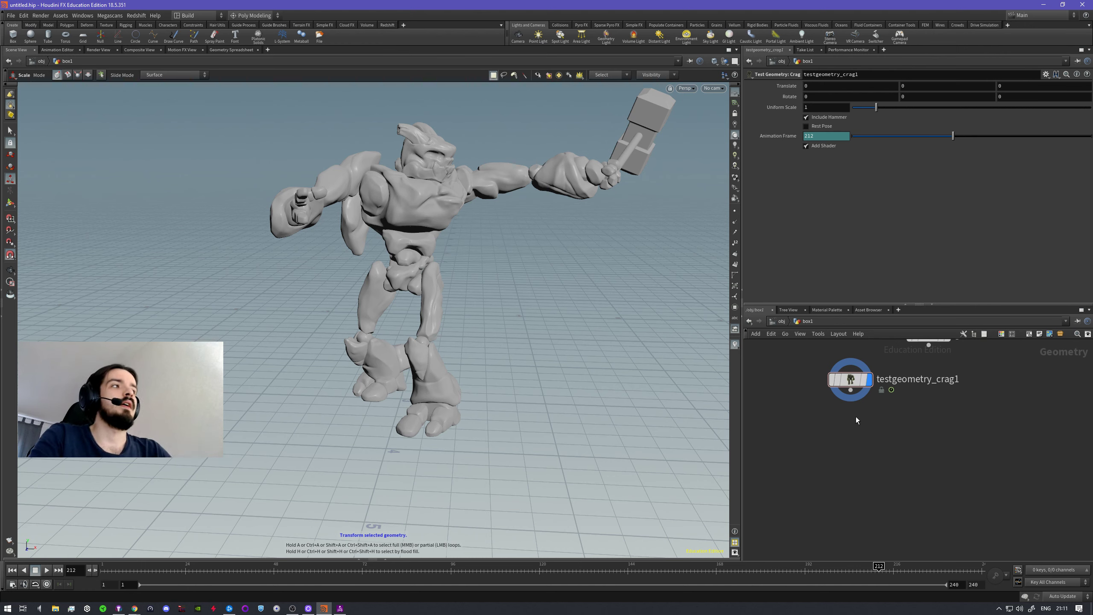
middle_click(848, 385)
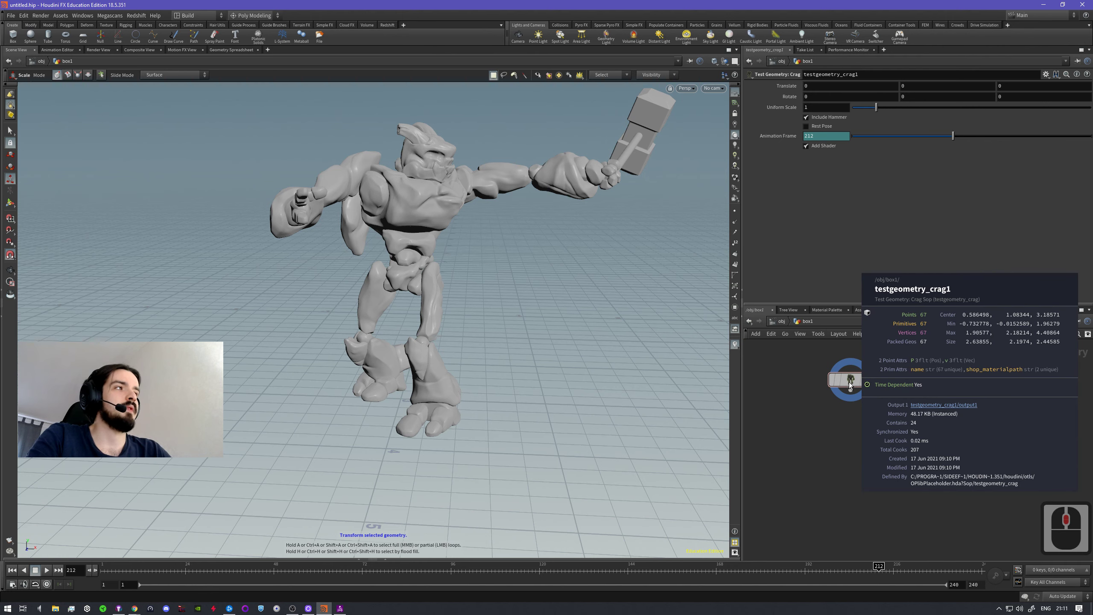
middle_click(850, 382, "ctrl")
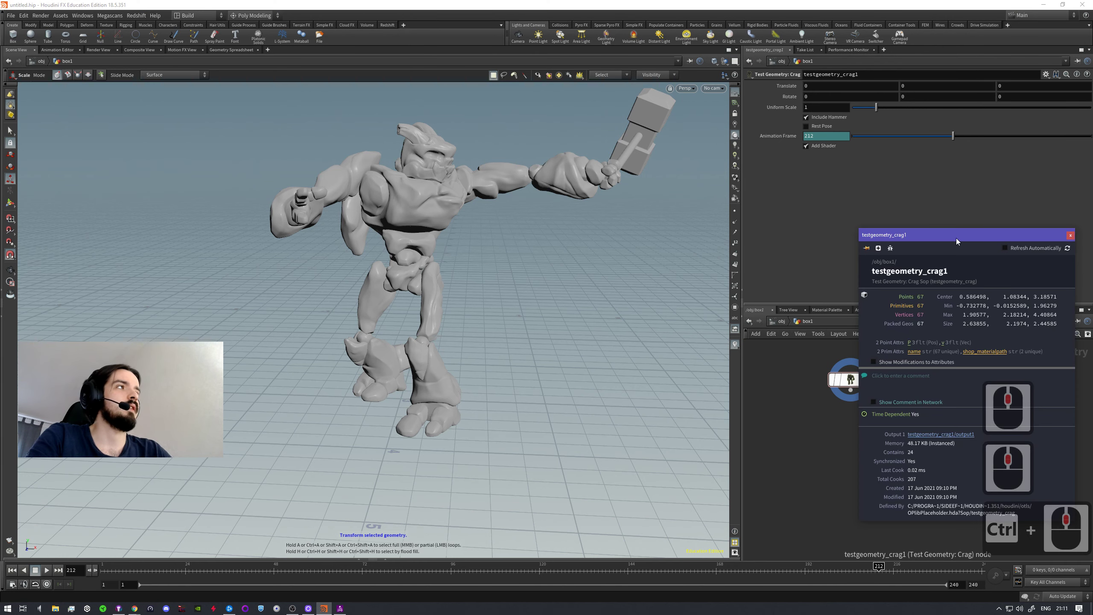
left_click_drag(956, 238, 605, 241)
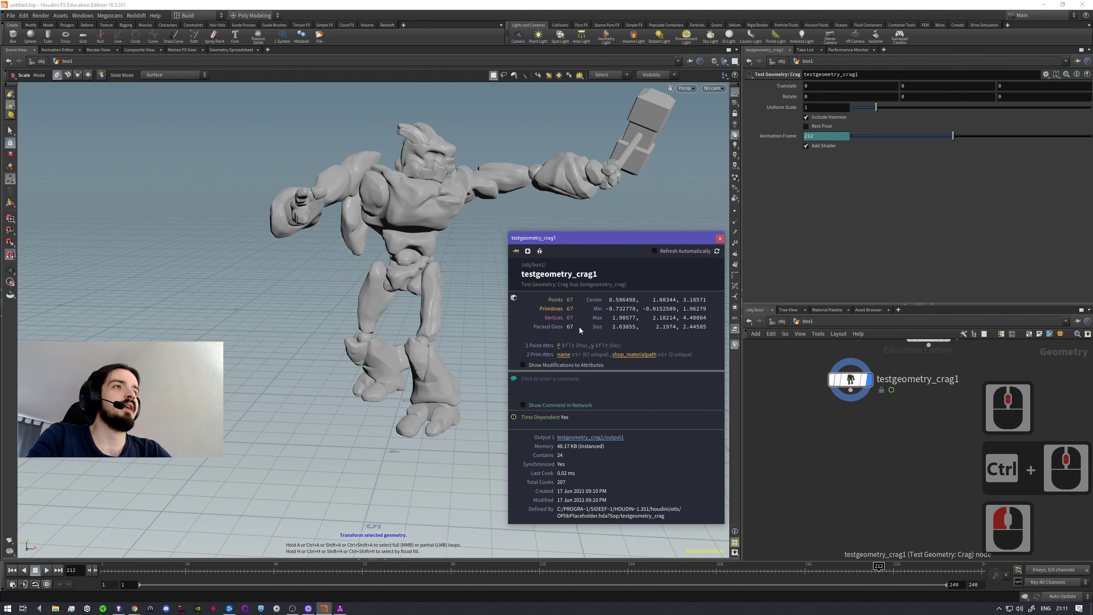
left_click(720, 239)
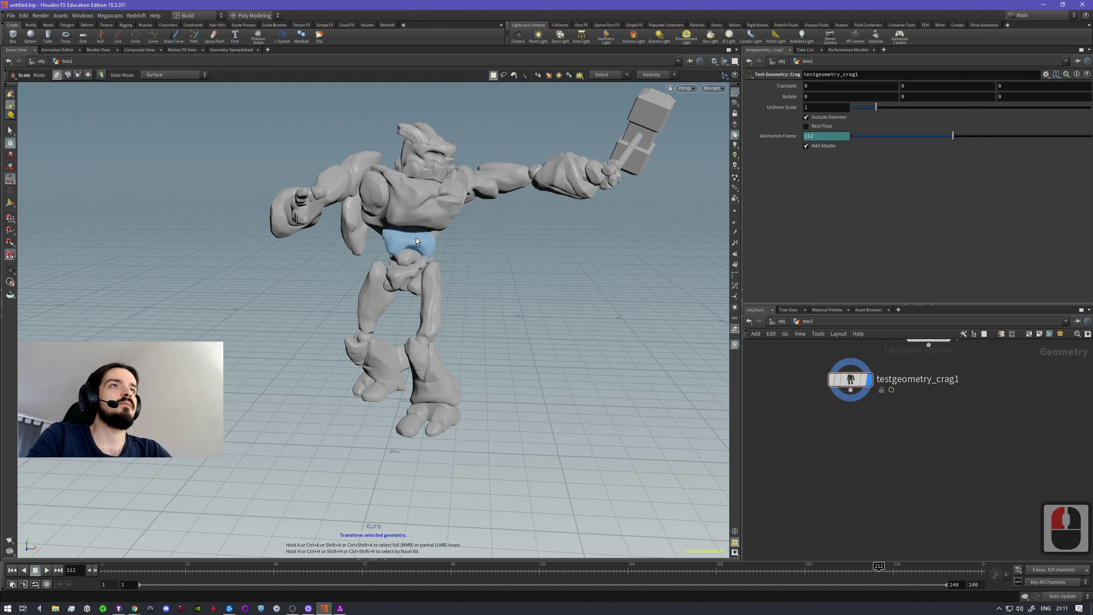
- Try to scale the Crag's packed torso piece through an Edit node, and discard that node
left_click(408, 209)
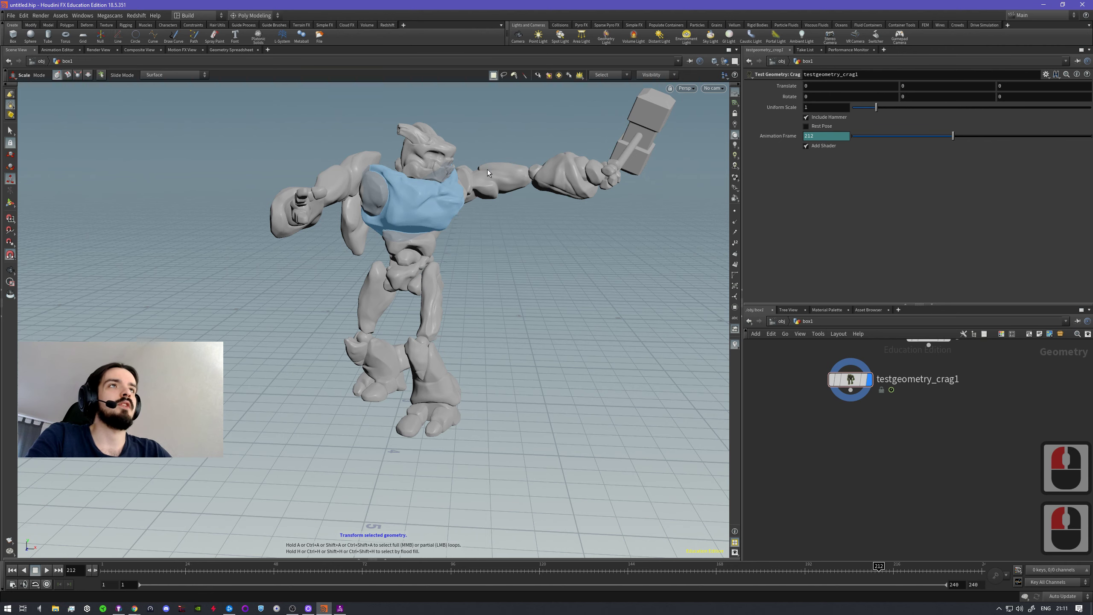
left_click(400, 202)
left_click_drag(400, 201, 413, 204, "alt")
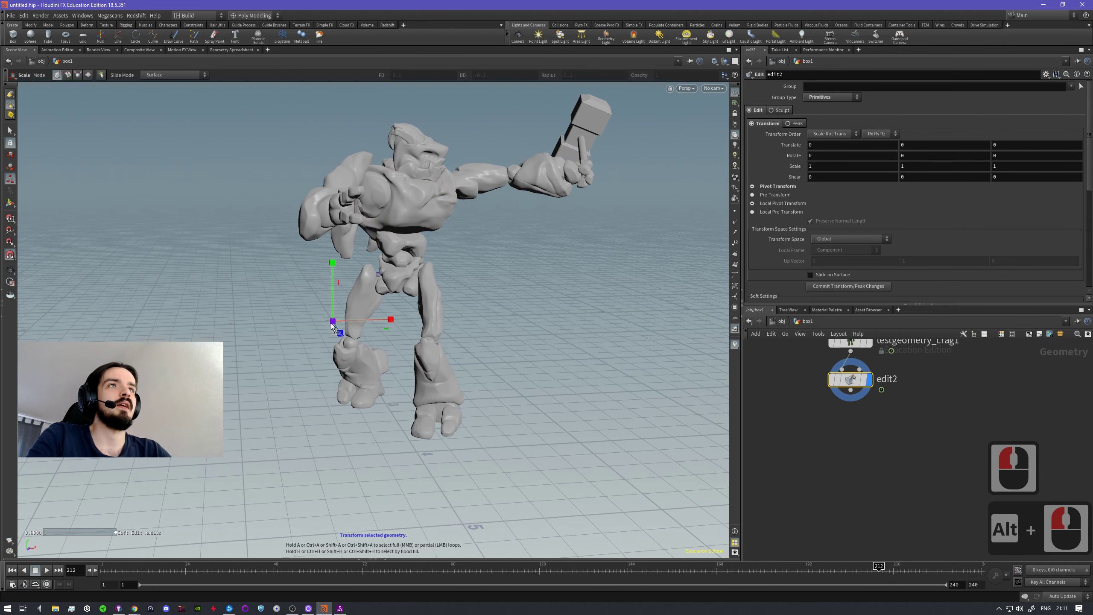
left_click_drag(332, 321, 422, 329)
key("ctrl+z")
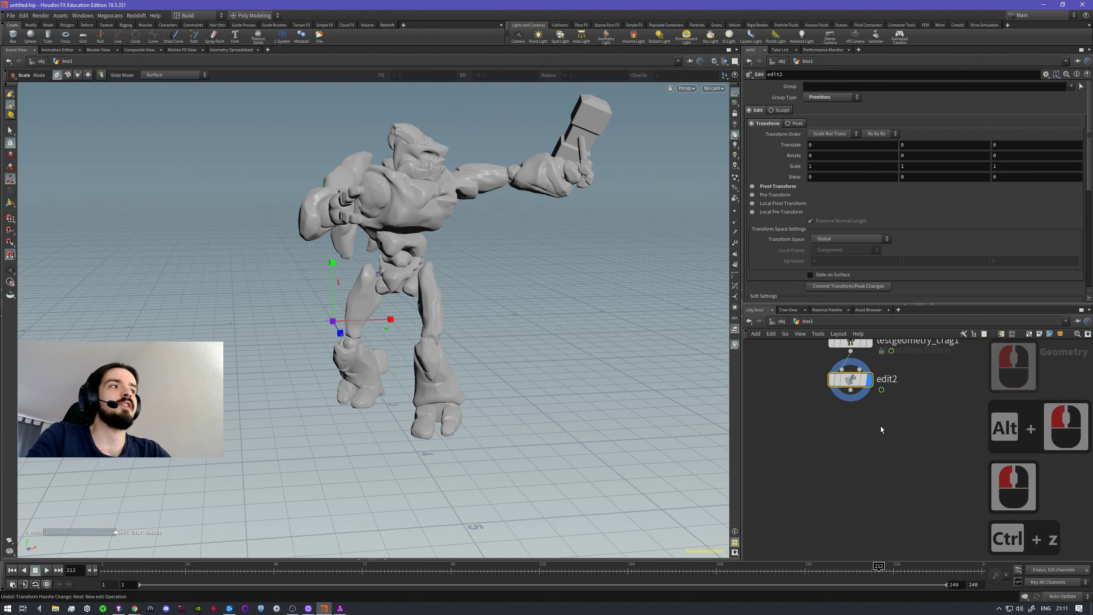
left_click(804, 369)
key("Delete")
left_click(815, 382)
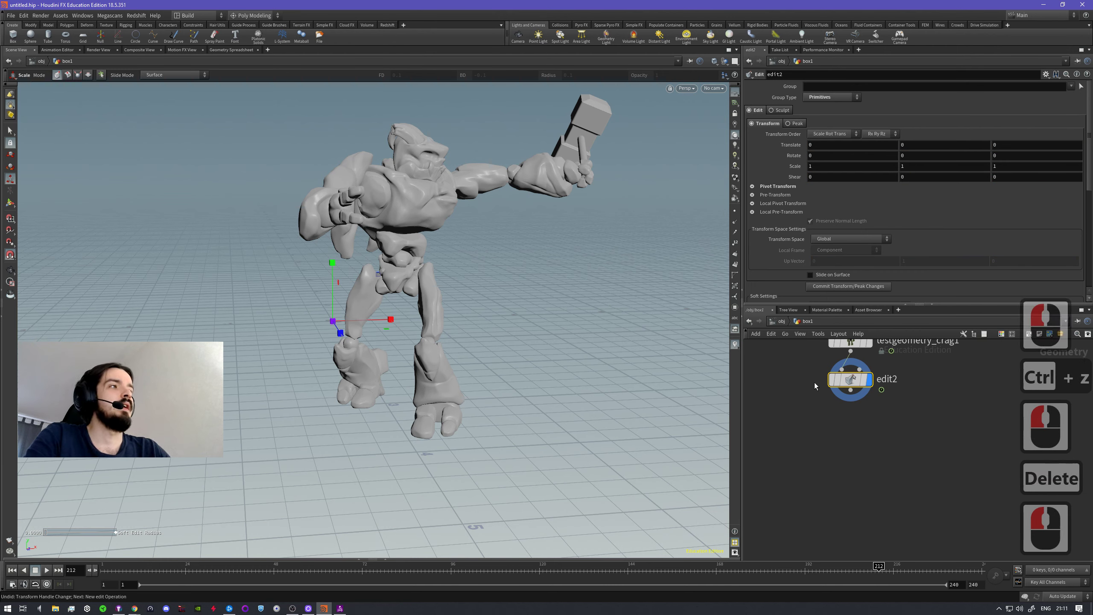
- Add an Unpack node below the Crag node and display its result
key("Tab")
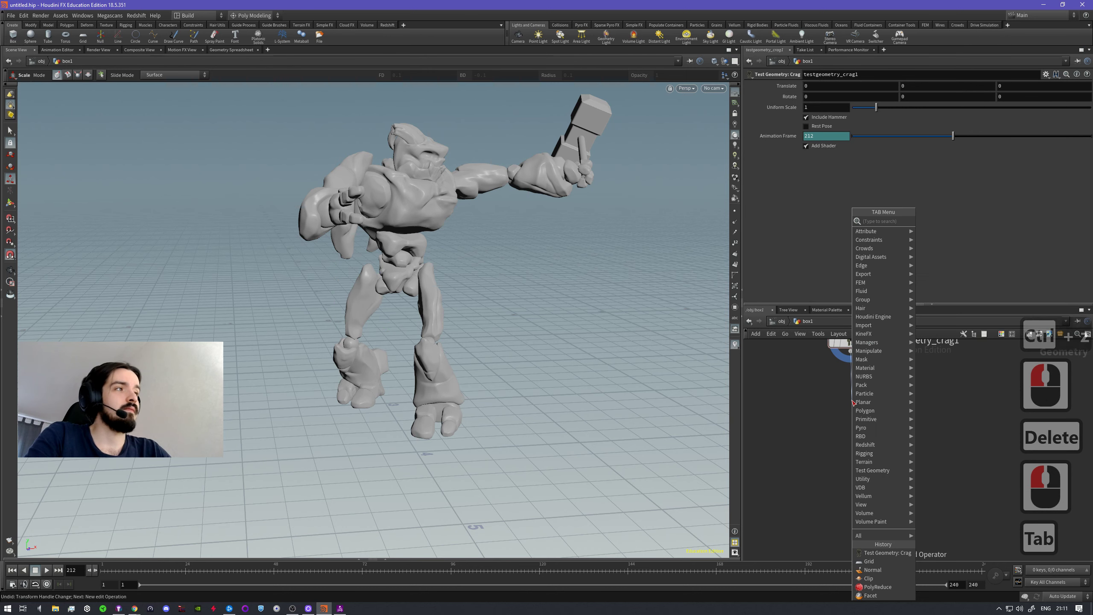
type("upn")
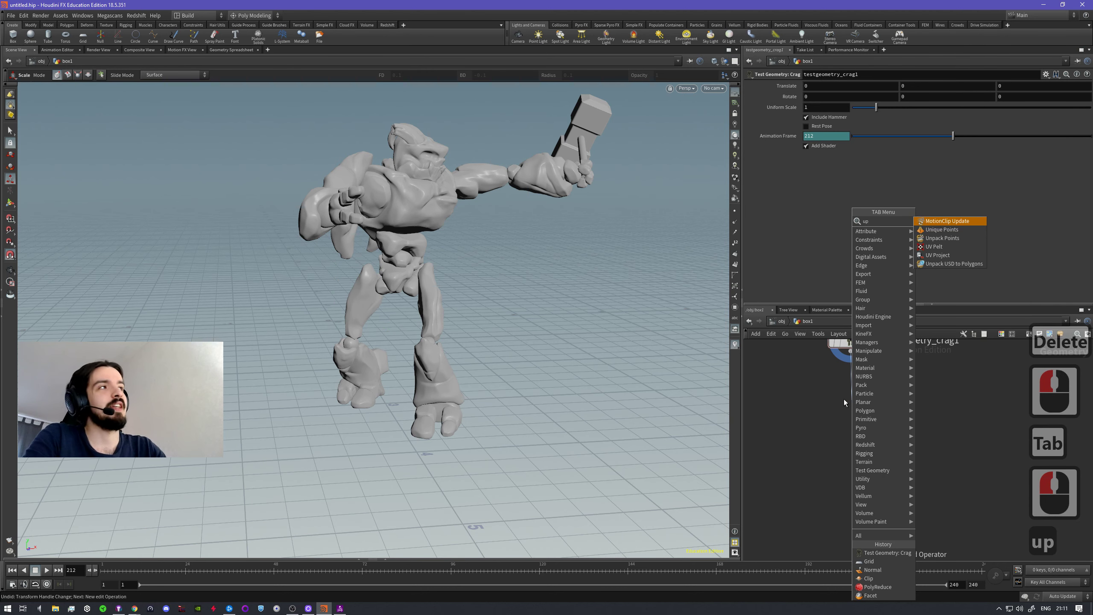
key("BackSpace")
key("BackSpace")
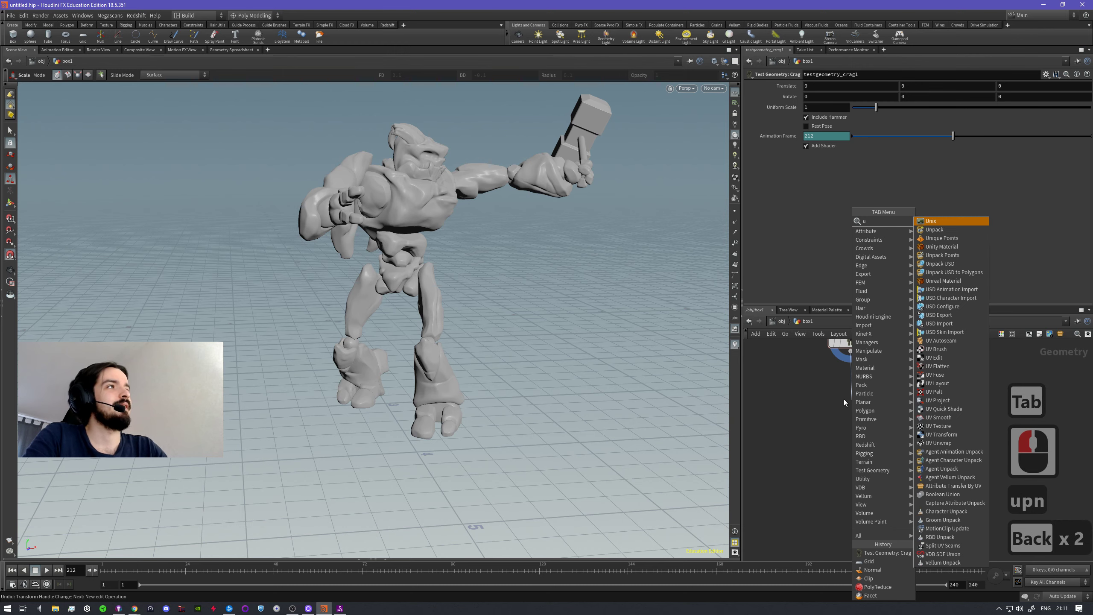
type("npa")
key("Return")
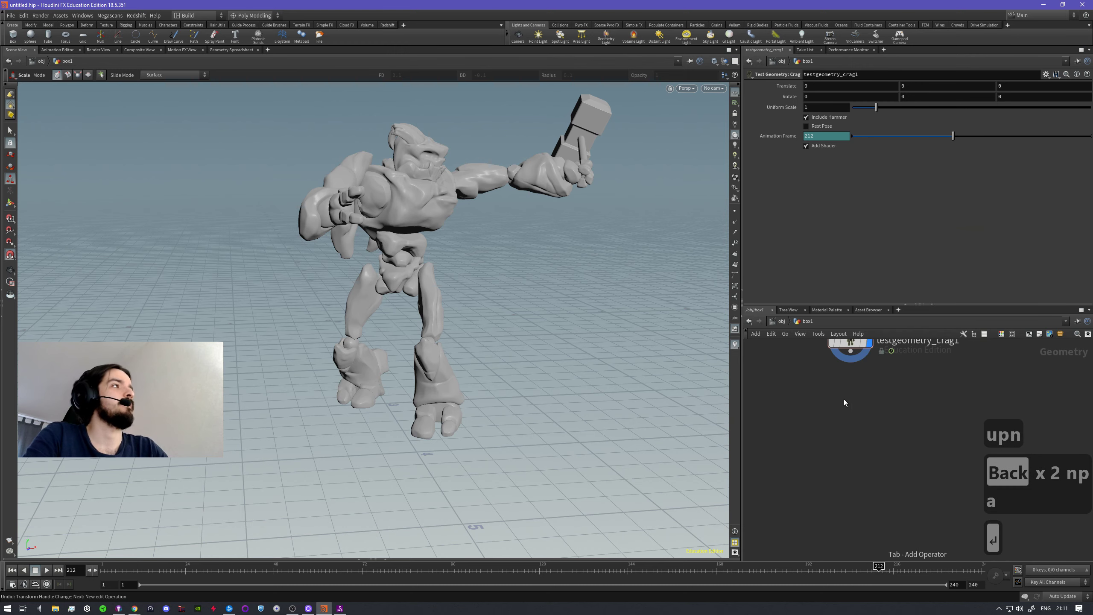
left_click(851, 400)
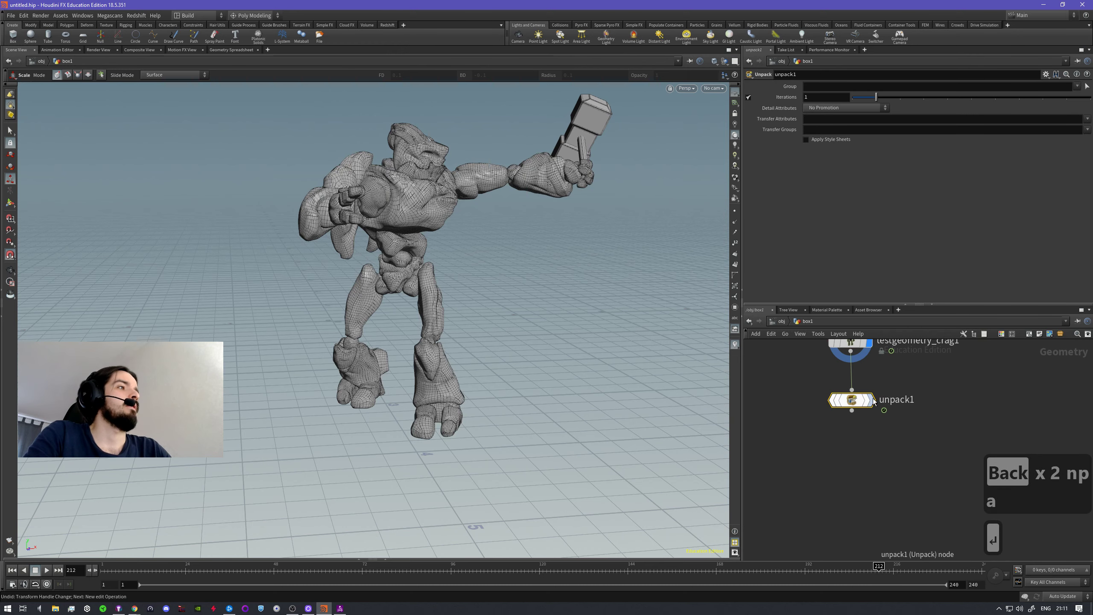
left_click(873, 398)
- Select a short strip of five adjoining polygons on the unpacked Crag's chest
mouse_move(495, 242)
left_mouse_down()
mouse_move(471, 226)
mouse_move(399, 224)
left_mouse_up()
right_click_drag(398, 224, 397, 210, "alt")
mouse_move(397, 210)
left_mouse_down("alt")
mouse_move(463, 190)
mouse_move(466, 166)
mouse_move(409, 207)
left_mouse_up("alt")
key("s")
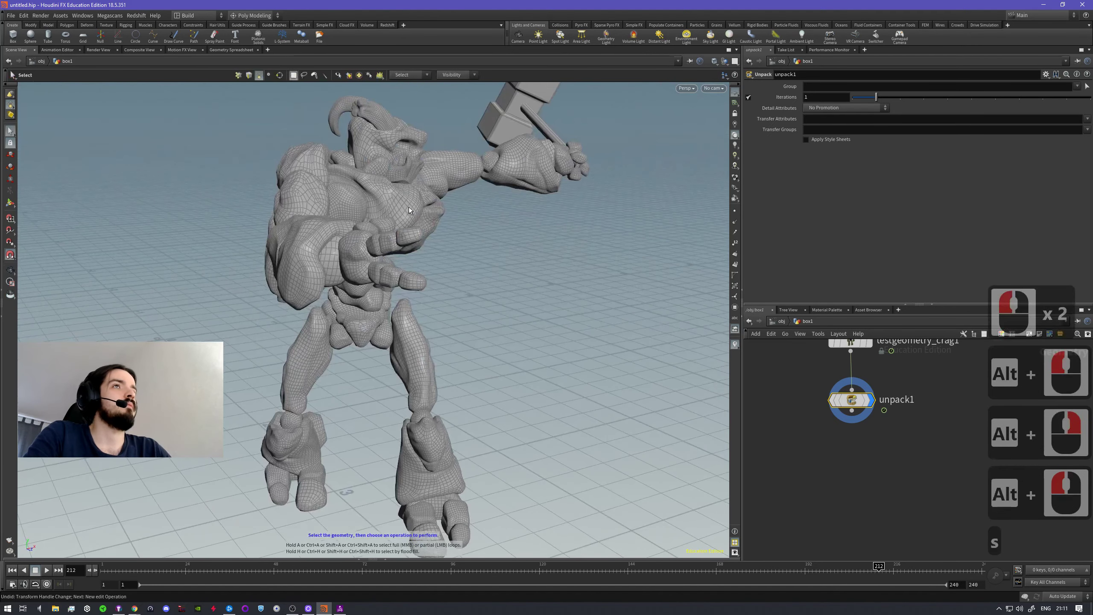
double_click(402, 205, "shift")
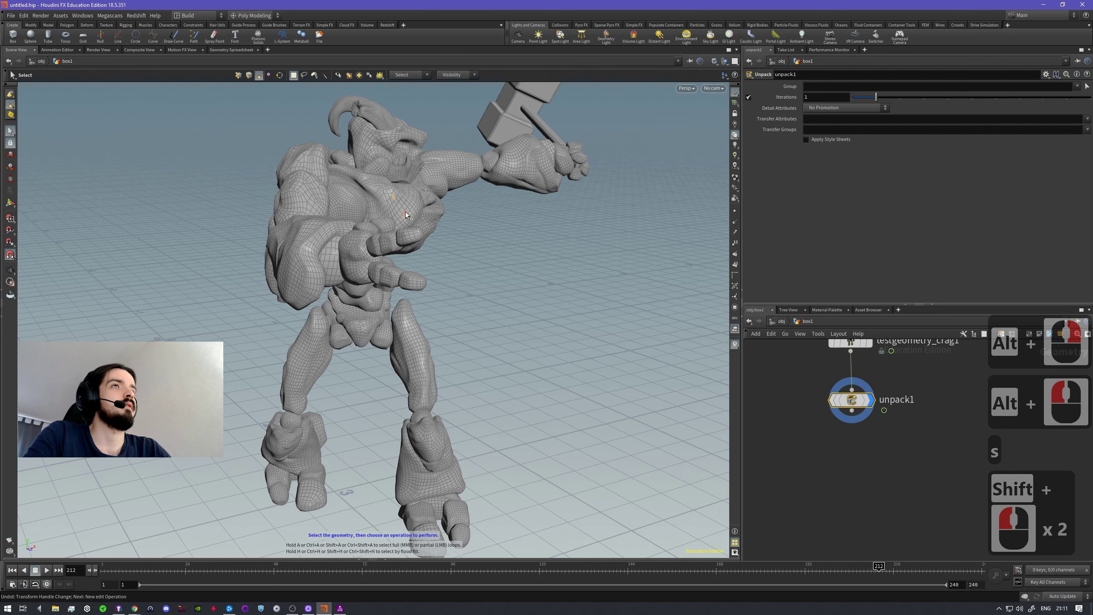
left_click(405, 212, "ctrl")
key("a")
key("a")
key("a")
key("a")
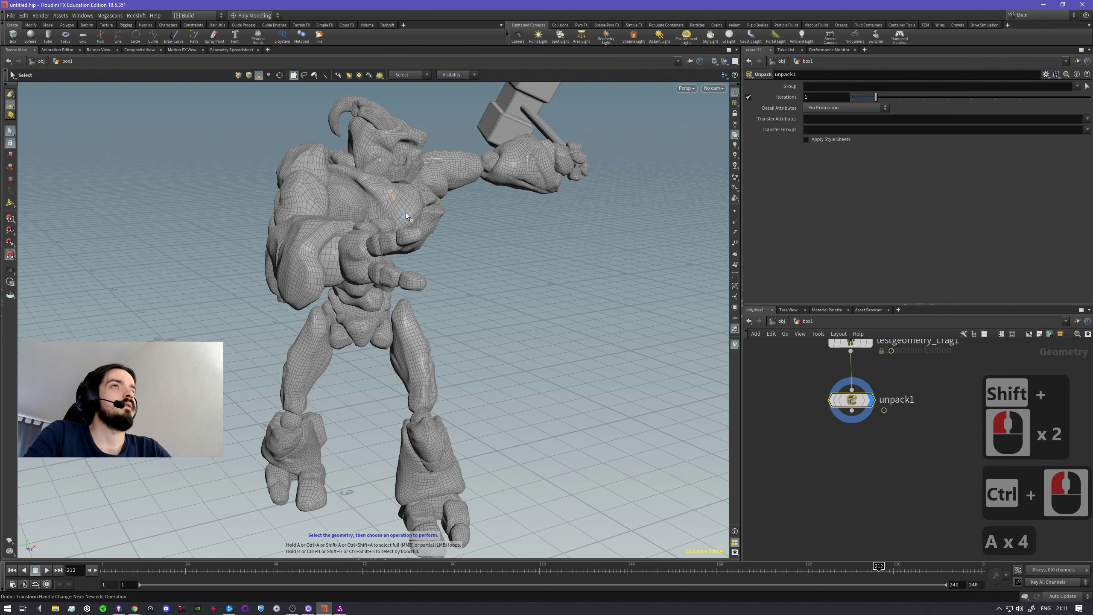
left_click(395, 200, "shift")
right_click_drag(378, 231, 459, 223, "alt")
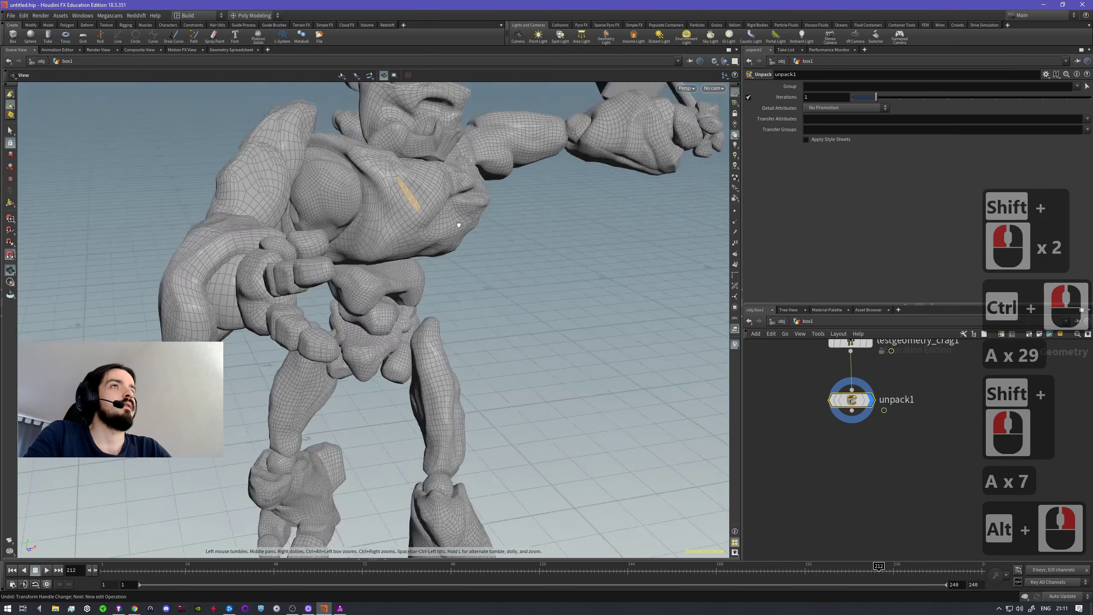
- Apply PolyExtrude to the selected chest polygons
left_click_drag(459, 222, 415, 240, "alt")
key("c")
key("c")
key("c")
key("c")
key("c")
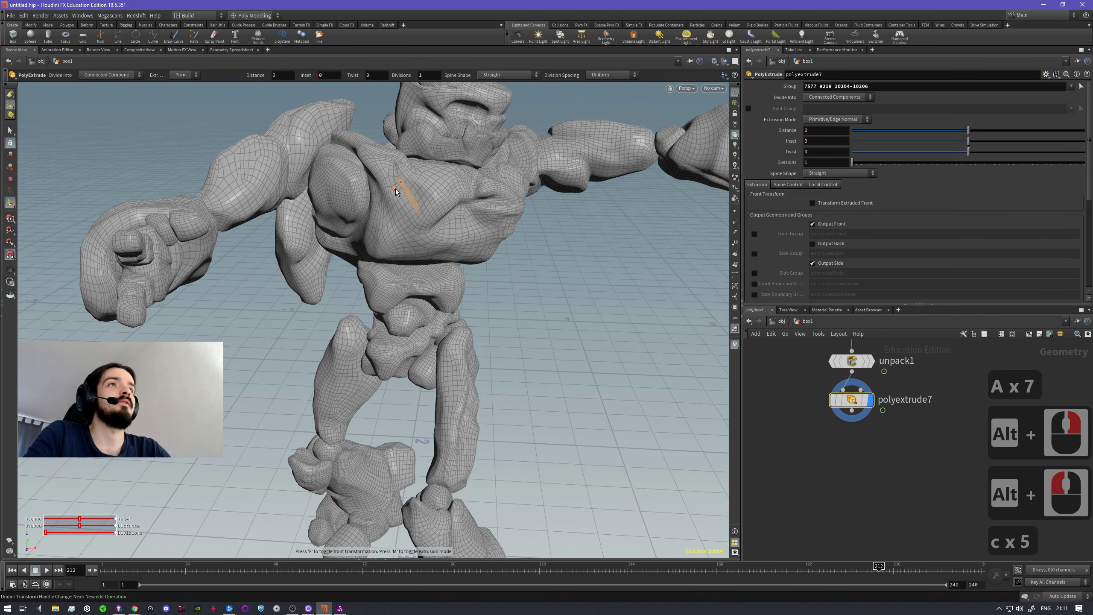
- Pull the chest strip's extrusion outward to a distance of about 0.08 and scrub the animation to frame 89
left_click_drag(399, 190, 470, 155)
left_click_drag(452, 259, 398, 276, "alt")
key("ctrl+z")
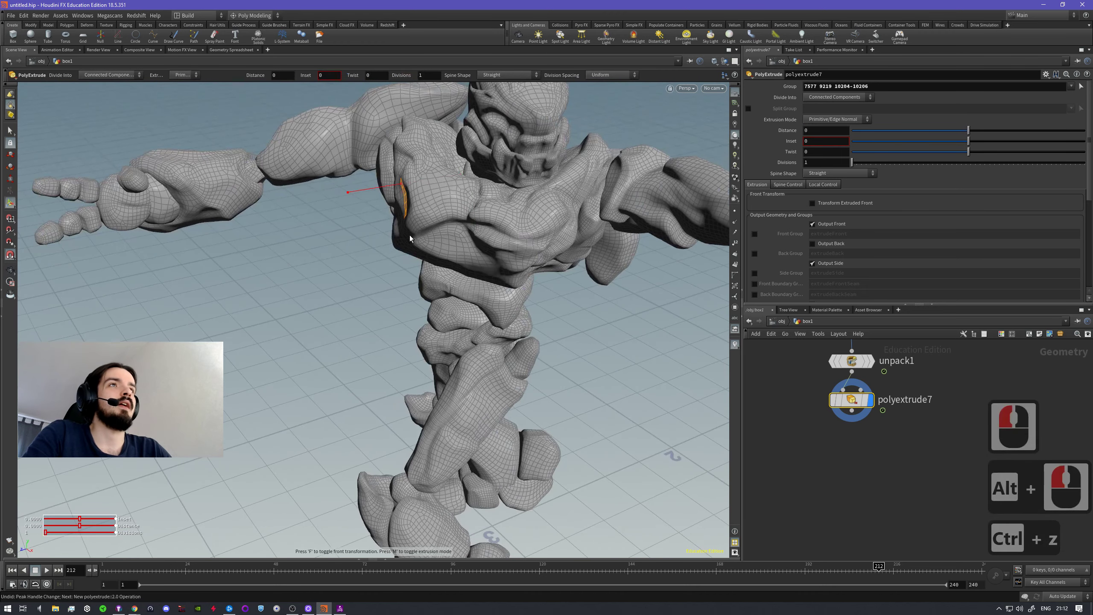
left_click_drag(363, 193, 336, 197)
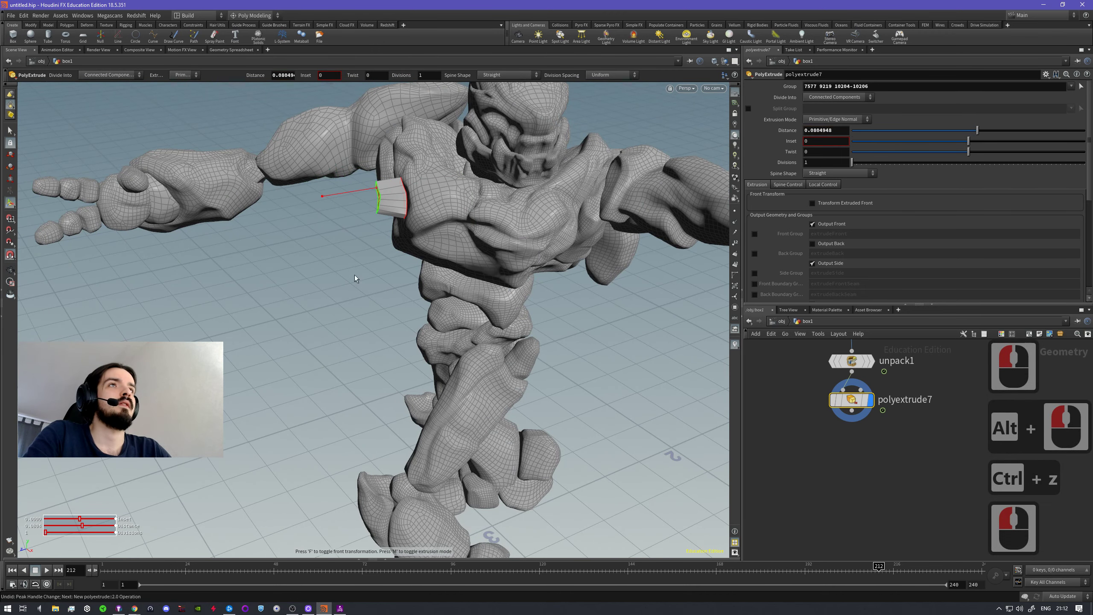
left_click_drag(355, 275, 322, 520, "alt")
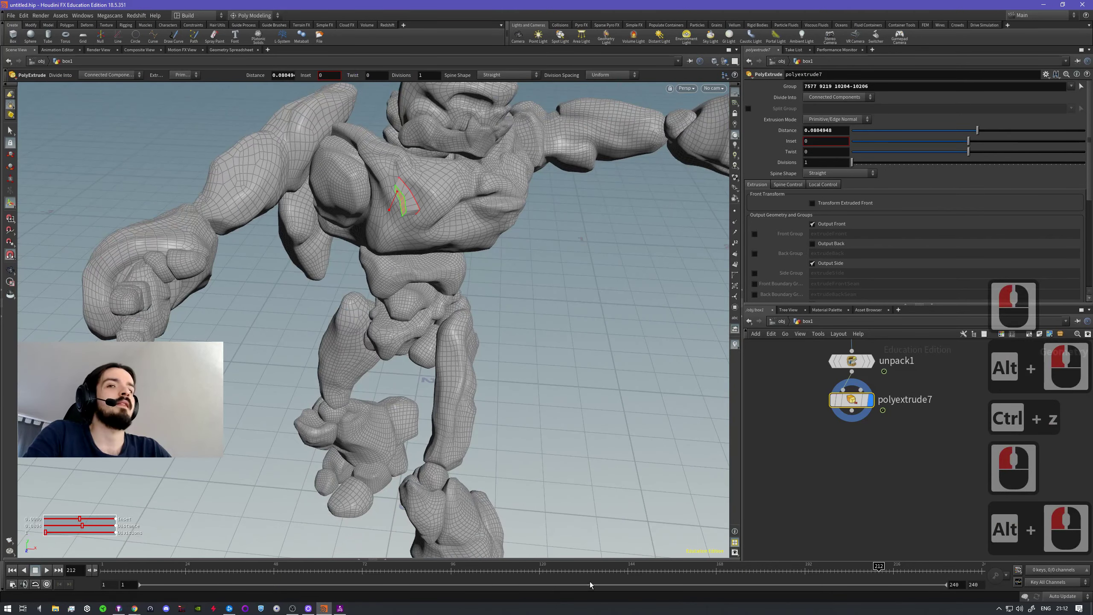
left_click_drag(880, 569, 425, 560)
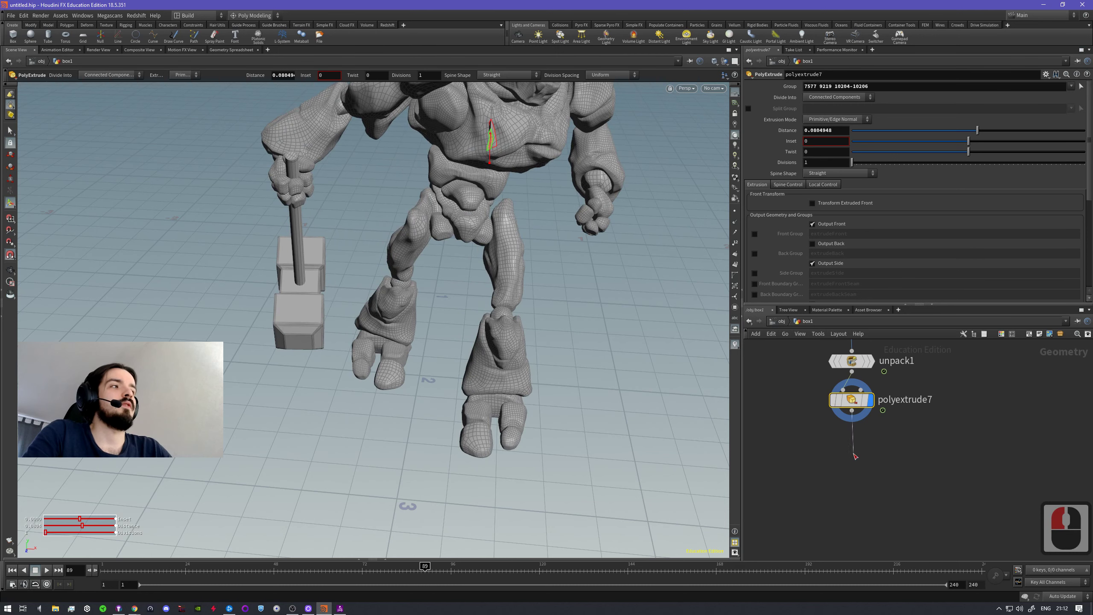
- Add a Pack node directly below the PolyExtrude node and align it with the chain
key("Tab")
type("pack")
key("Return")
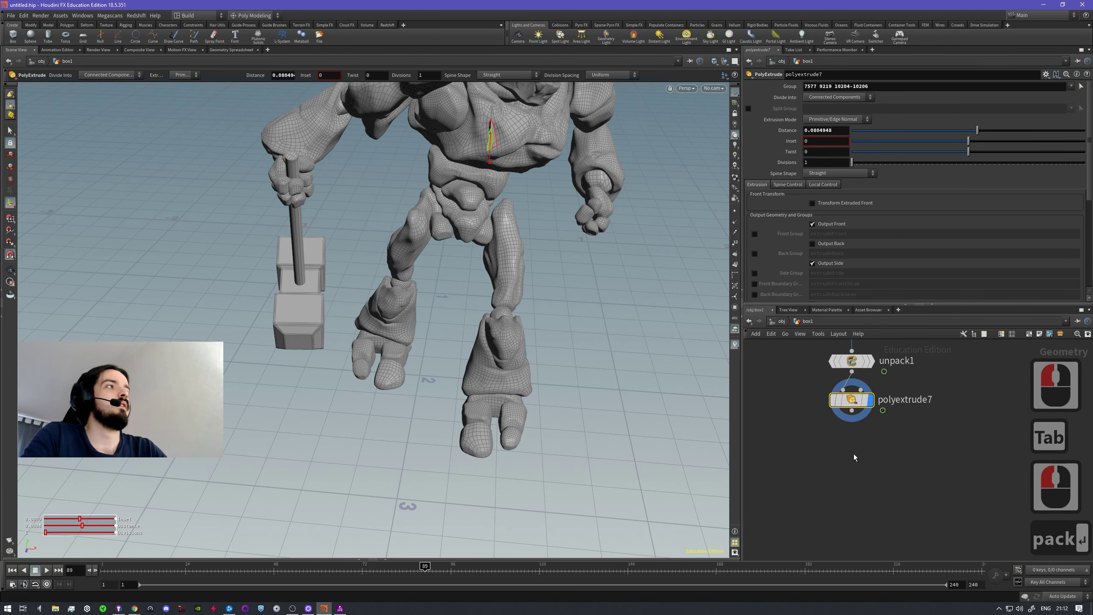
left_click(853, 452)
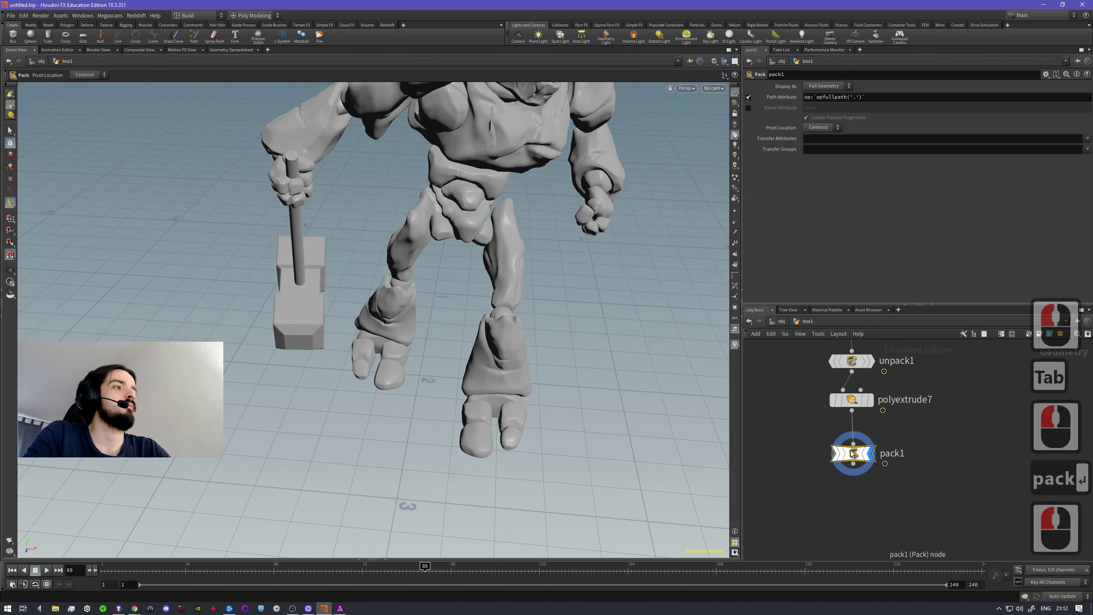
left_click_drag(855, 453, 851, 442)
- Compare the node information of the Pack node with that of the original Crag node
middle_click(851, 441)
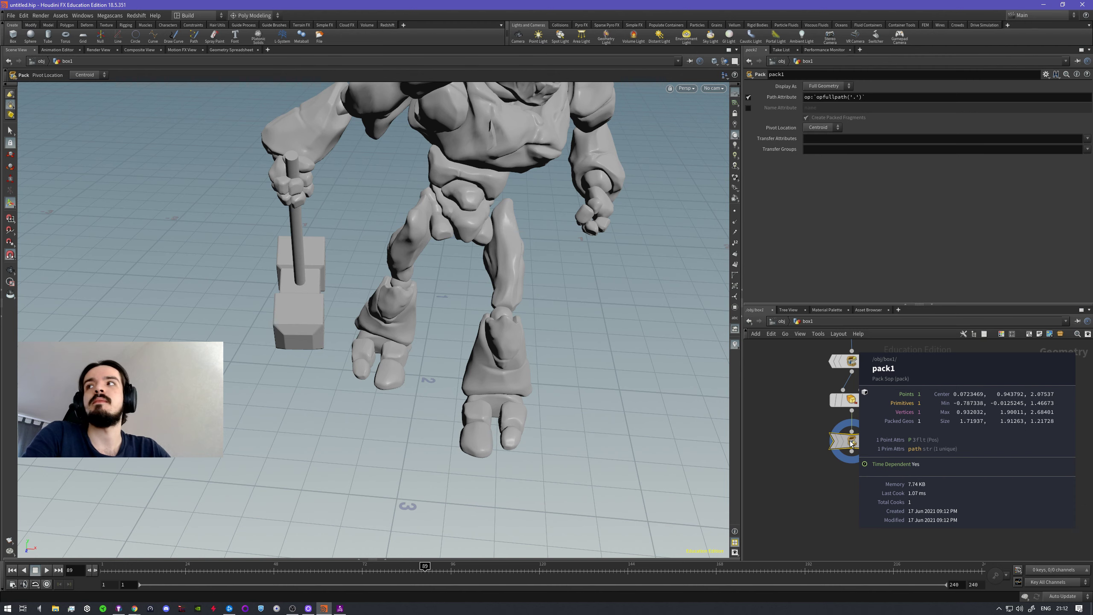
middle_click(851, 443)
middle_click_drag(900, 390, 888, 432)
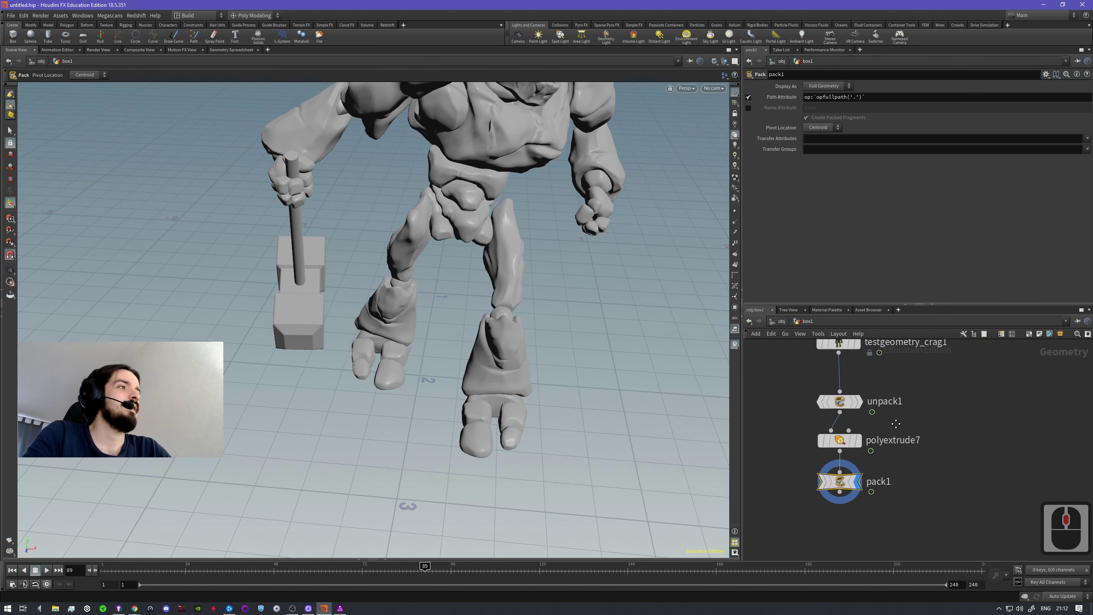
middle_click(842, 343)
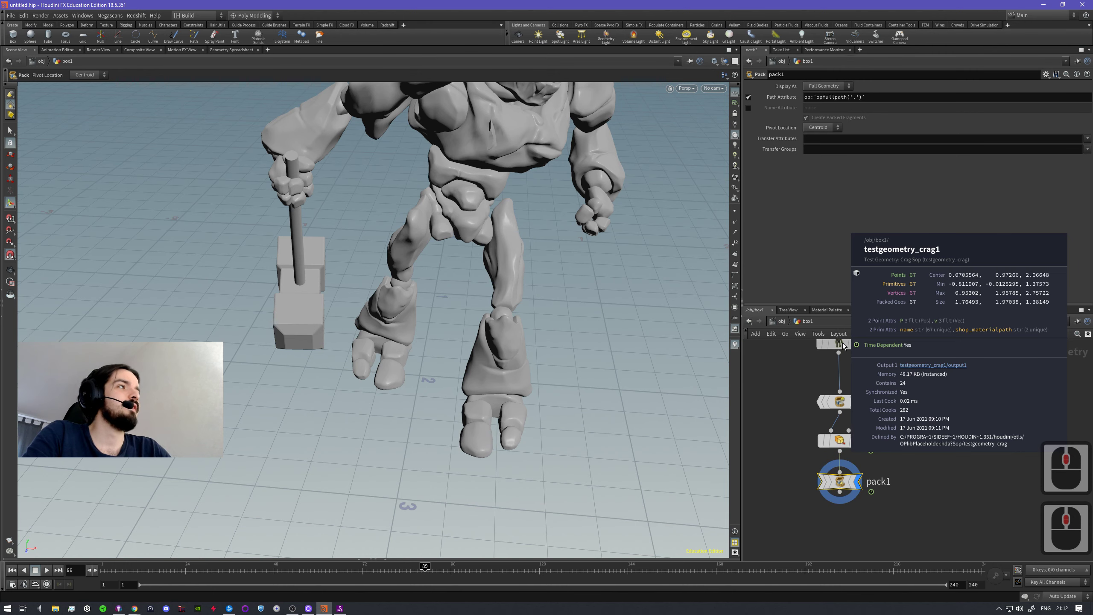
middle_click(840, 482)
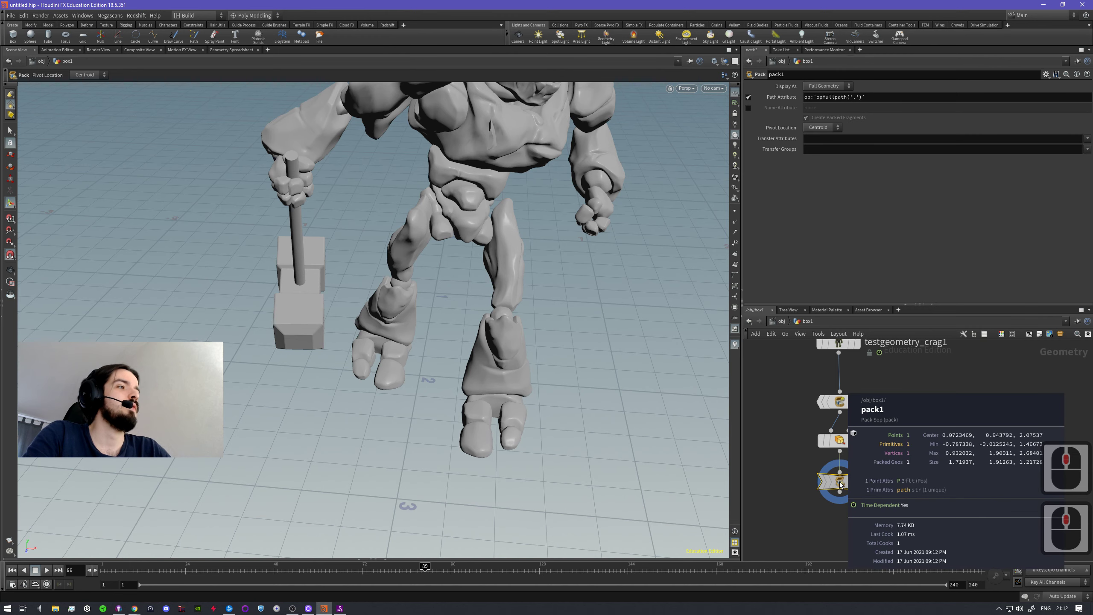
- Reveal the Geometry Spreadsheet below the viewport and display the Unpack node to examine its point data
left_click(390, 558)
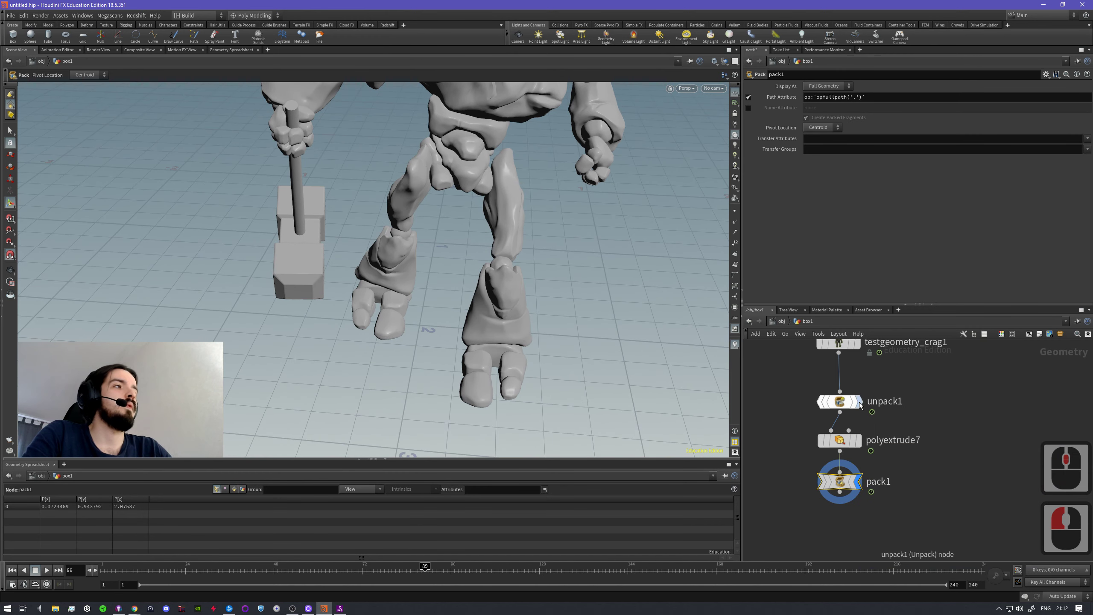
double_click(846, 402)
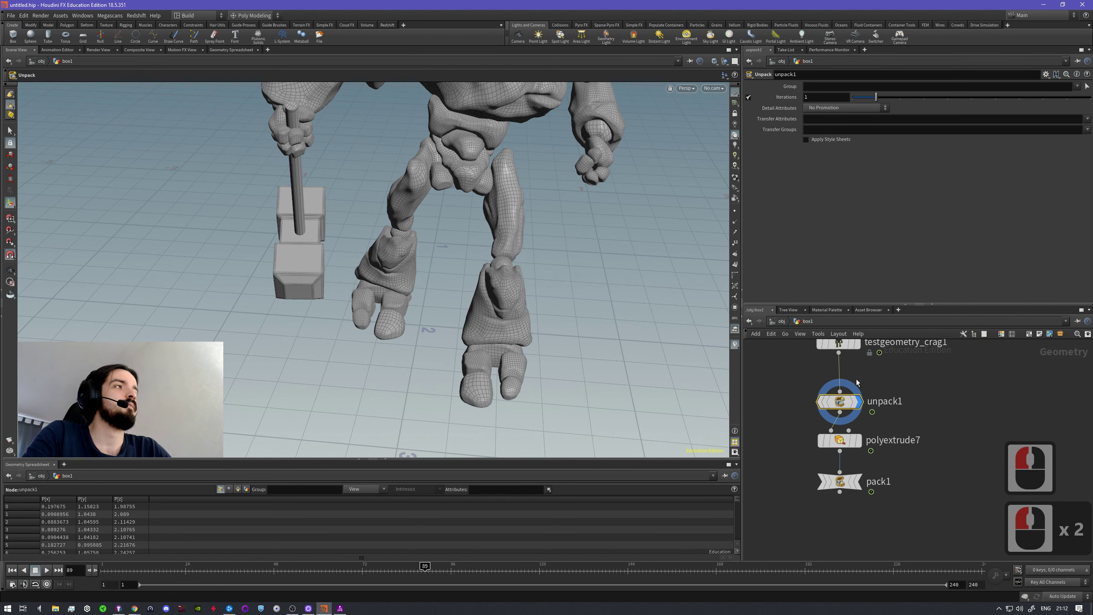
- Display the original Crag node and examine its primitive name attribute in the Geometry Spreadsheet, widening the name column
middle_click_drag(846, 402, 834, 435)
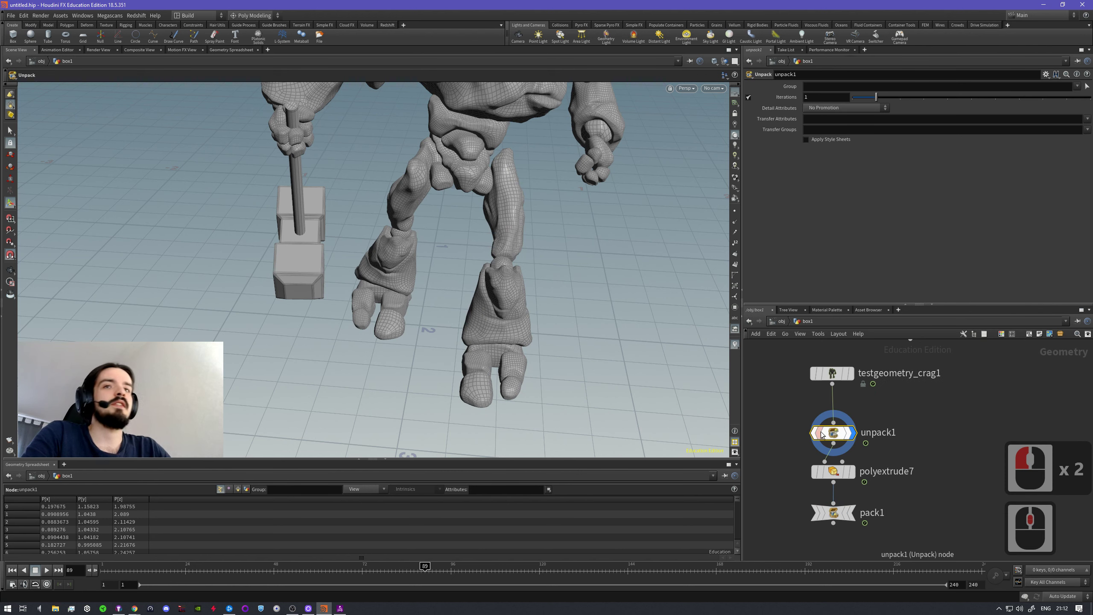
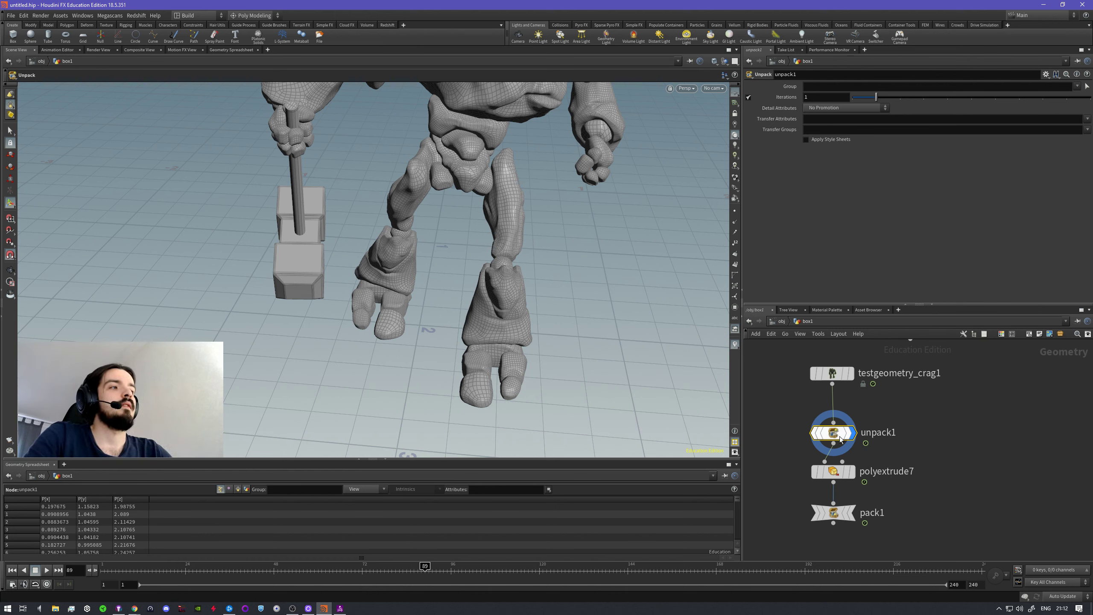
double_click(848, 377)
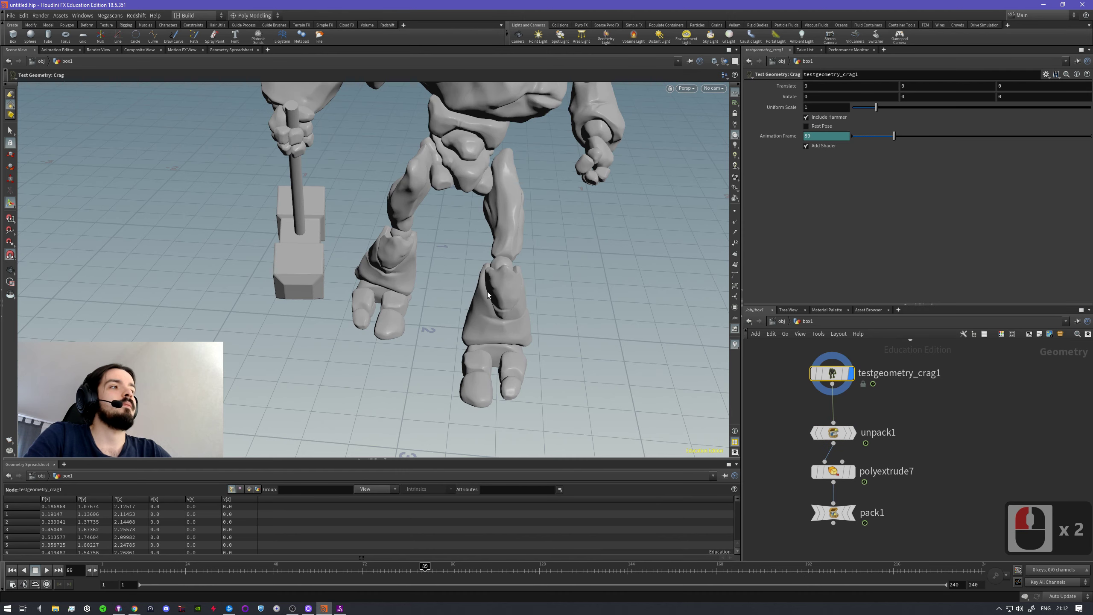
middle_click_drag(489, 296, 499, 336, "alt")
middle_click_drag(500, 250, 507, 286, "alt")
key("s")
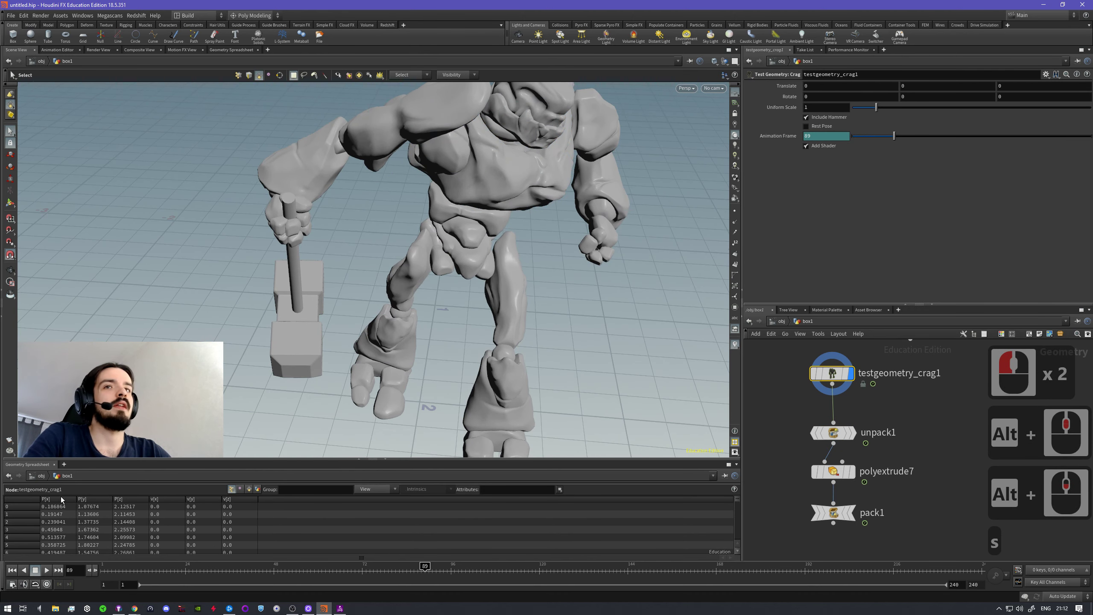
left_click(249, 490)
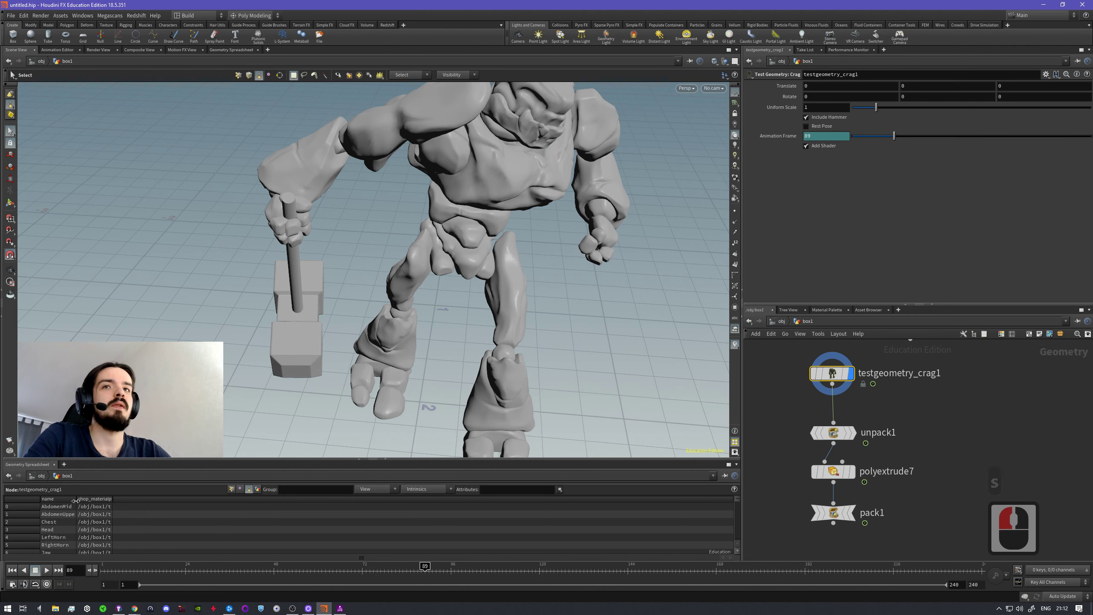
left_click_drag(76, 501, 123, 500)
scroll(78, 522, "down", 1)
scroll(48, 517, "up", 1)
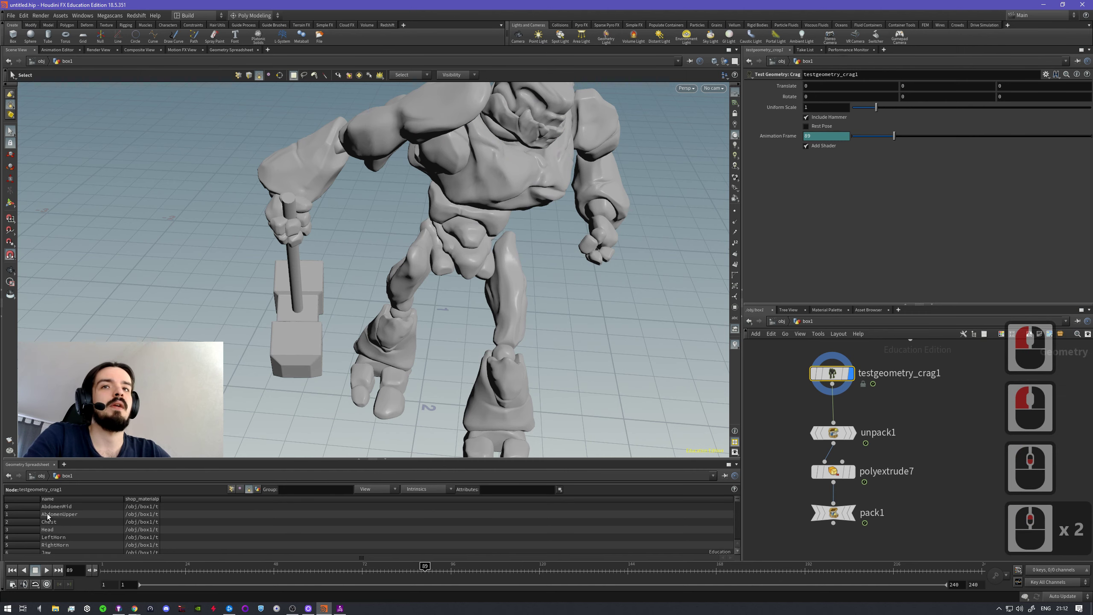
scroll(64, 513, "down", 1)
scroll(91, 517, "up", 1)
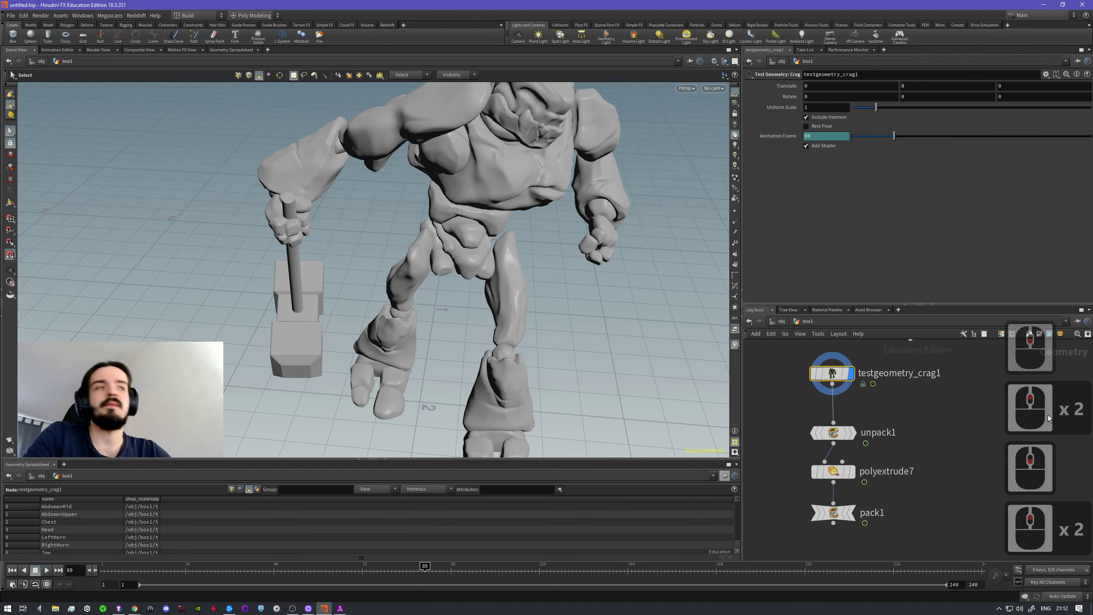
- Add a Name node branching off the Crag node beside the Unpack chain and display it
left_click(937, 441)
scroll(936, 441, "down", 2)
middle_click_drag(925, 418, 851, 419)
key("Tab")
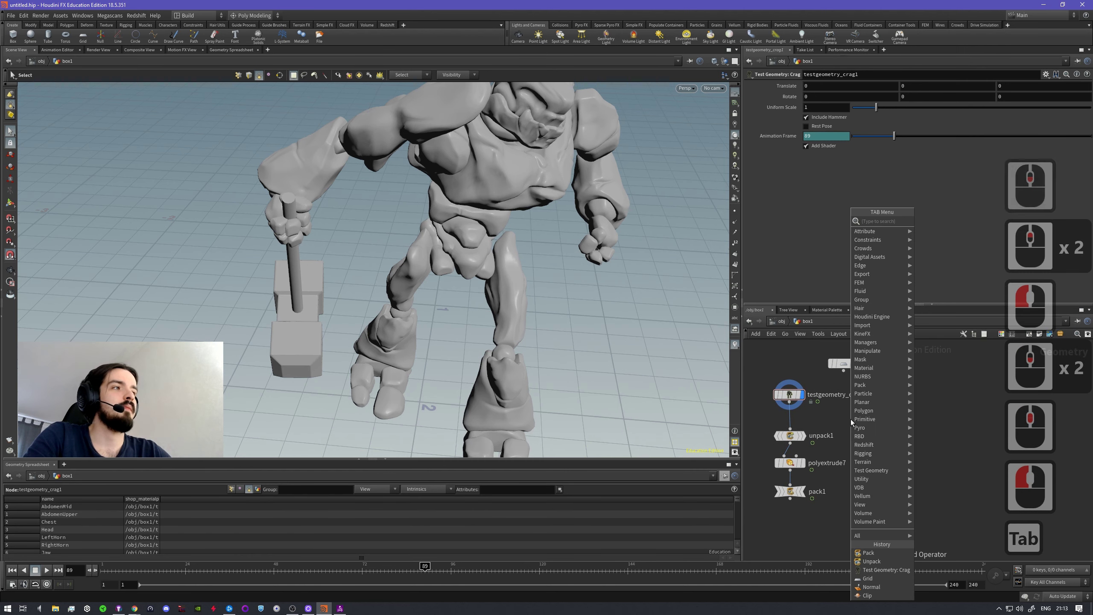
type("name")
key("Return")
left_click(851, 418)
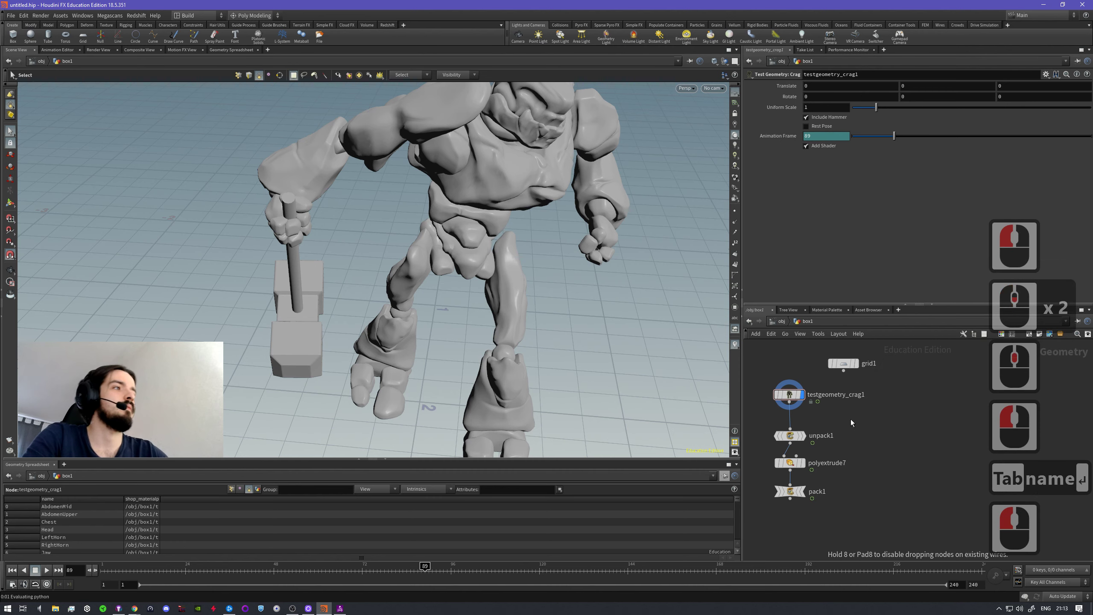
left_click_drag(849, 417, 864, 433)
left_click(866, 428)
left_click(878, 435)
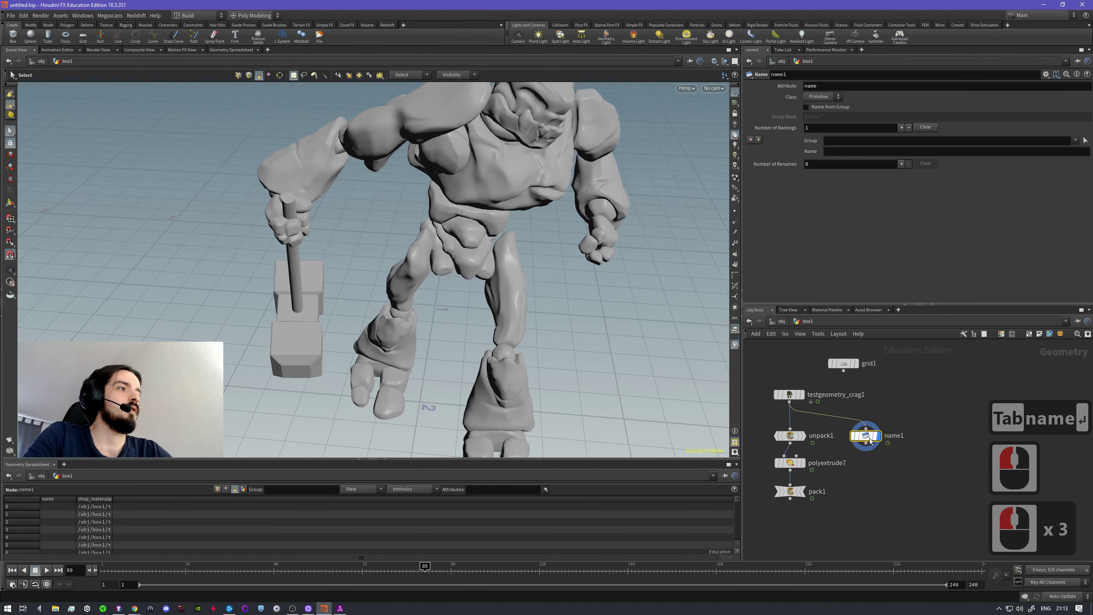
- Select the chest piece in the viewport and set the Name node's name value to "sdasdasddasdsa"
left_click(555, 338)
left_click(495, 192, "shift")
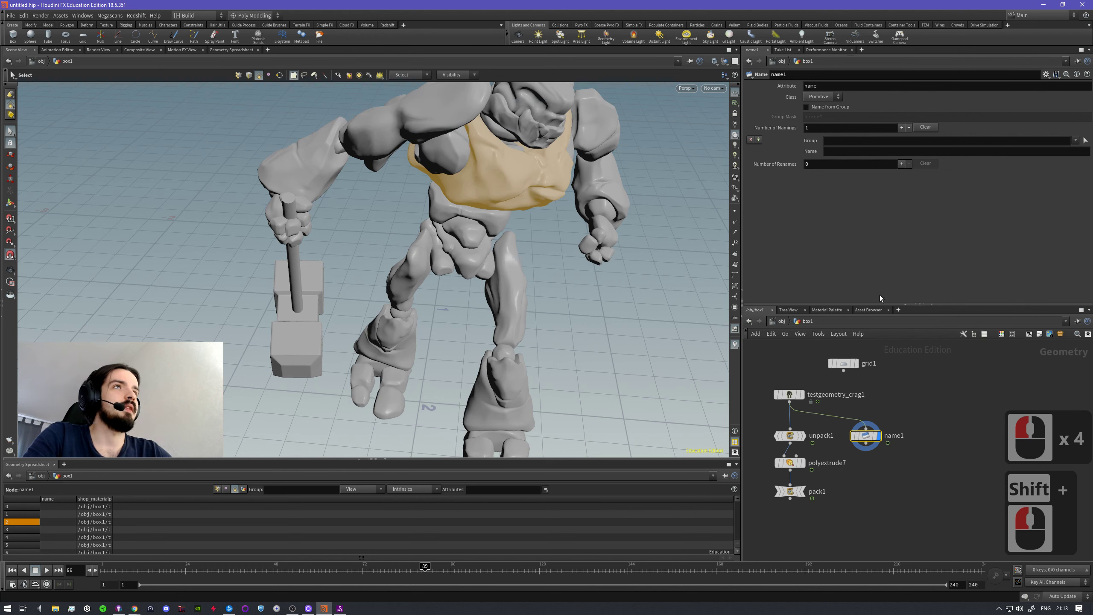
left_click(847, 152)
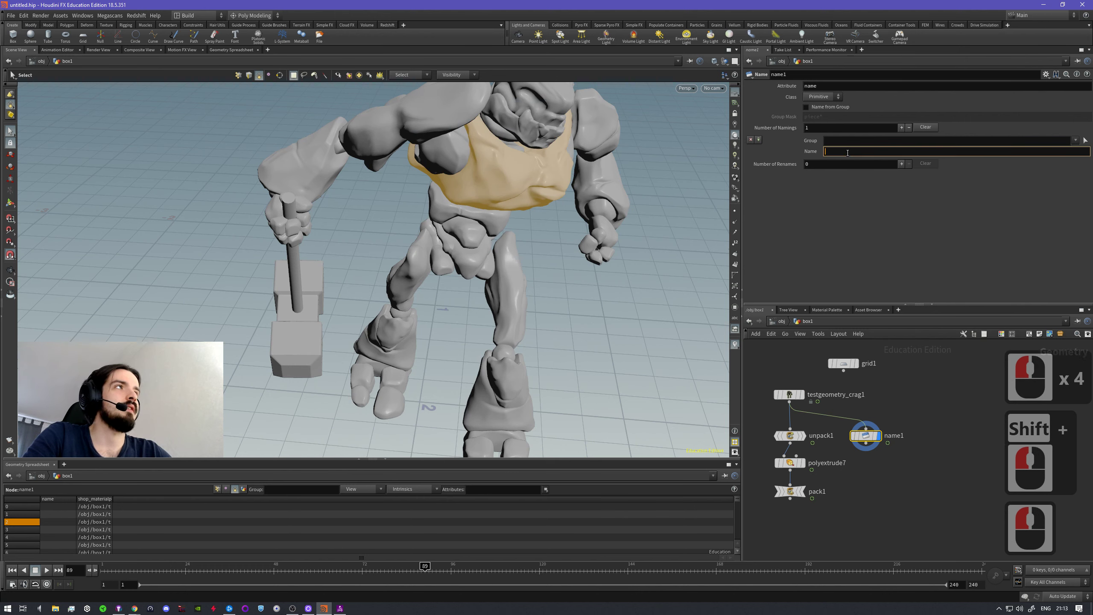
type("sdasd")
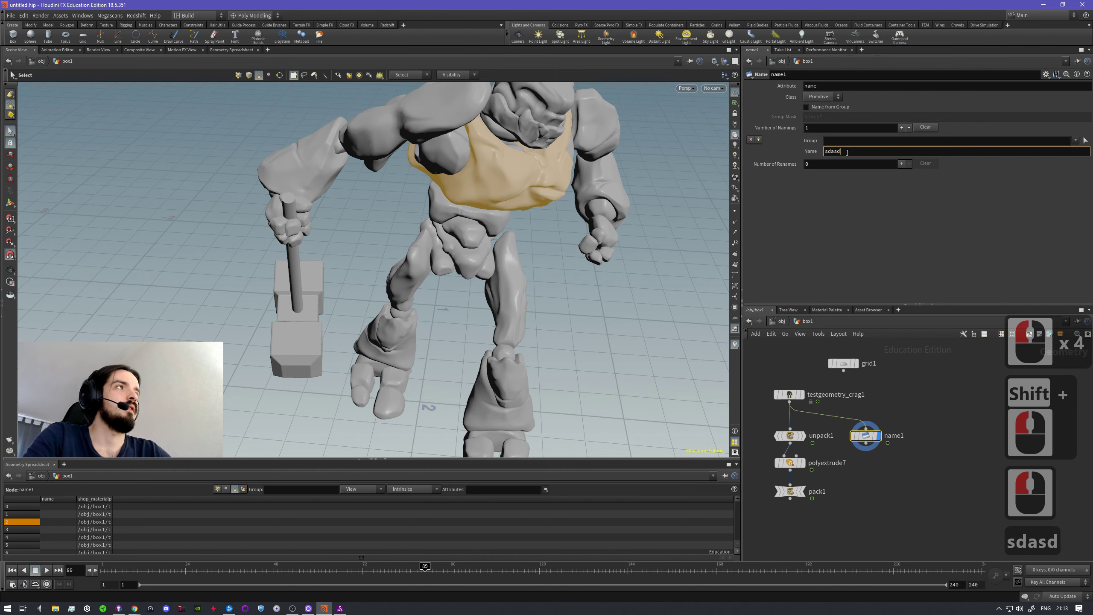
type("asddasdsa")
left_click(883, 268)
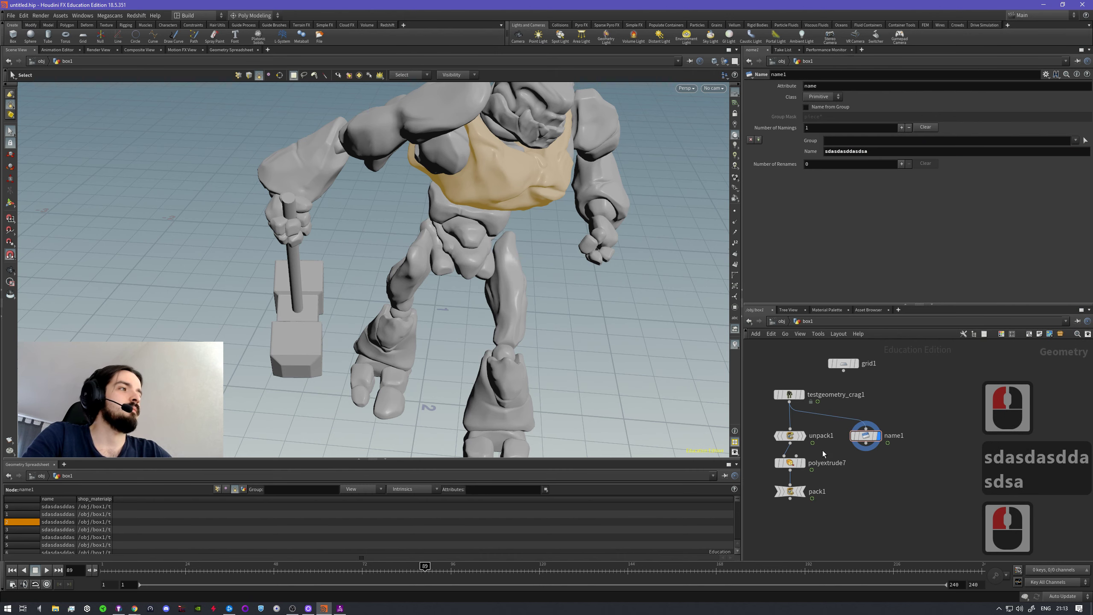
- Widen the spreadsheet's name column and examine the name of every primitive on the Name node
left_click_drag(75, 499, 163, 499)
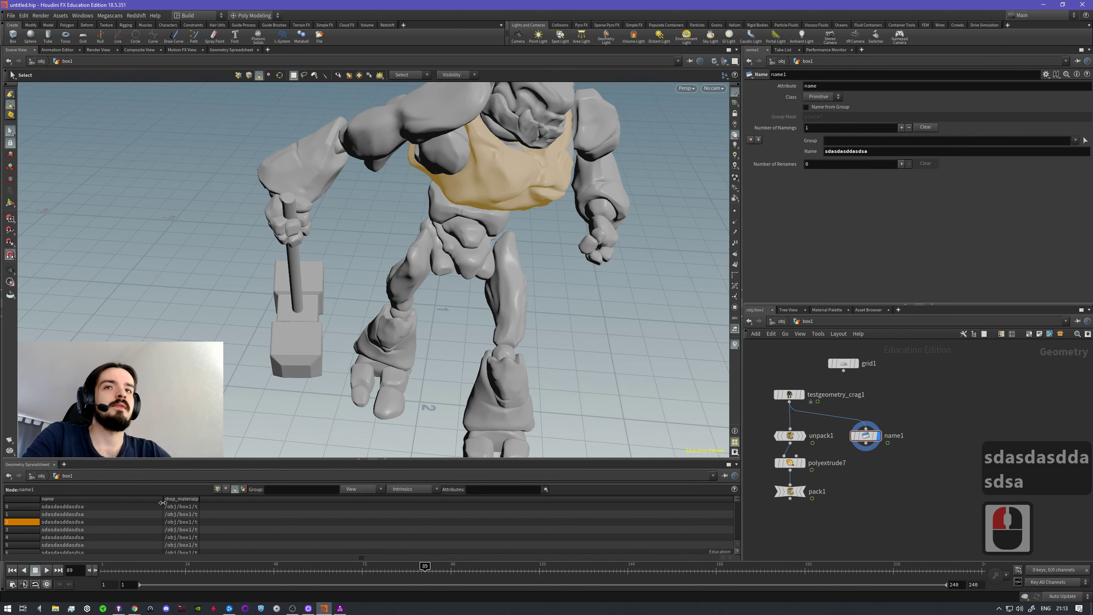
scroll(96, 518, "down", 20)
scroll(95, 521, "down", 18)
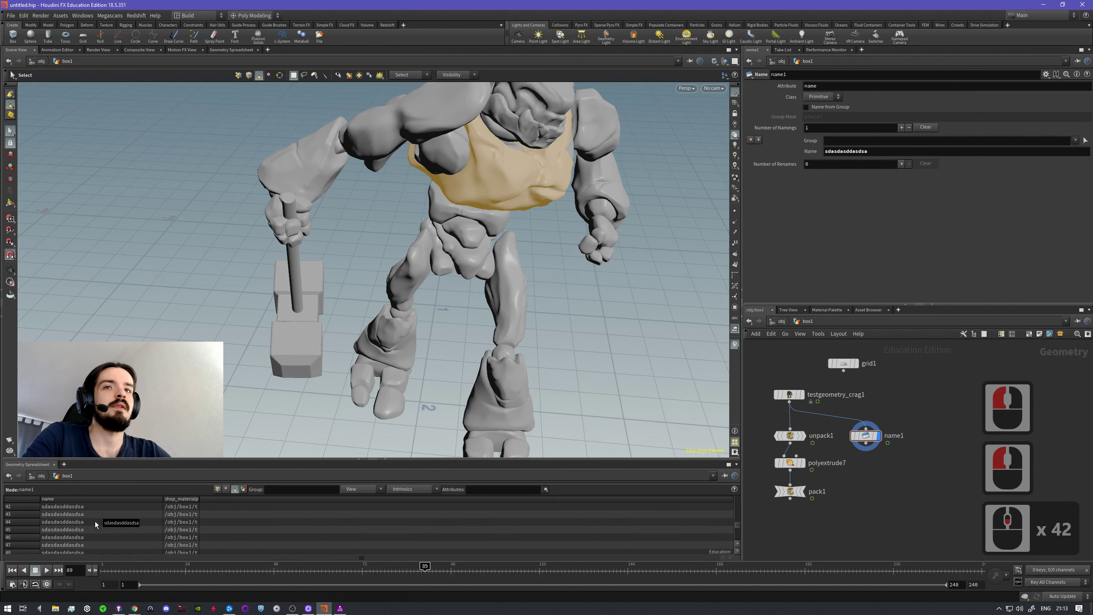
scroll(96, 521, "up", 20)
scroll(97, 513, "up", 8)
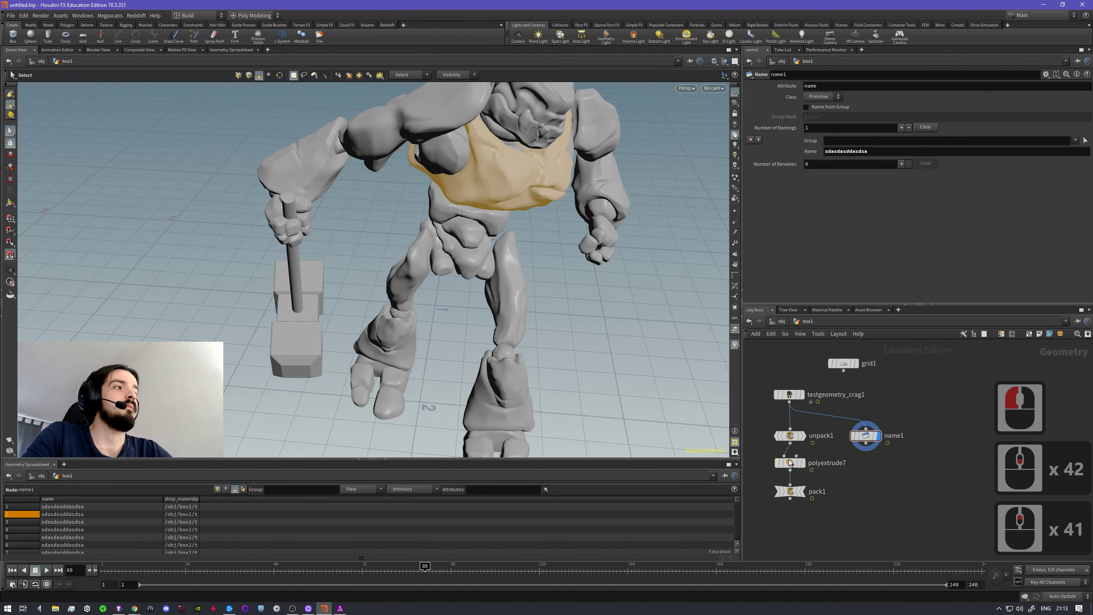
- Insert a Group node between the Crag node and the Name node, moving the Name node down to make room
left_click_drag(866, 443, 875, 488)
left_click(868, 465)
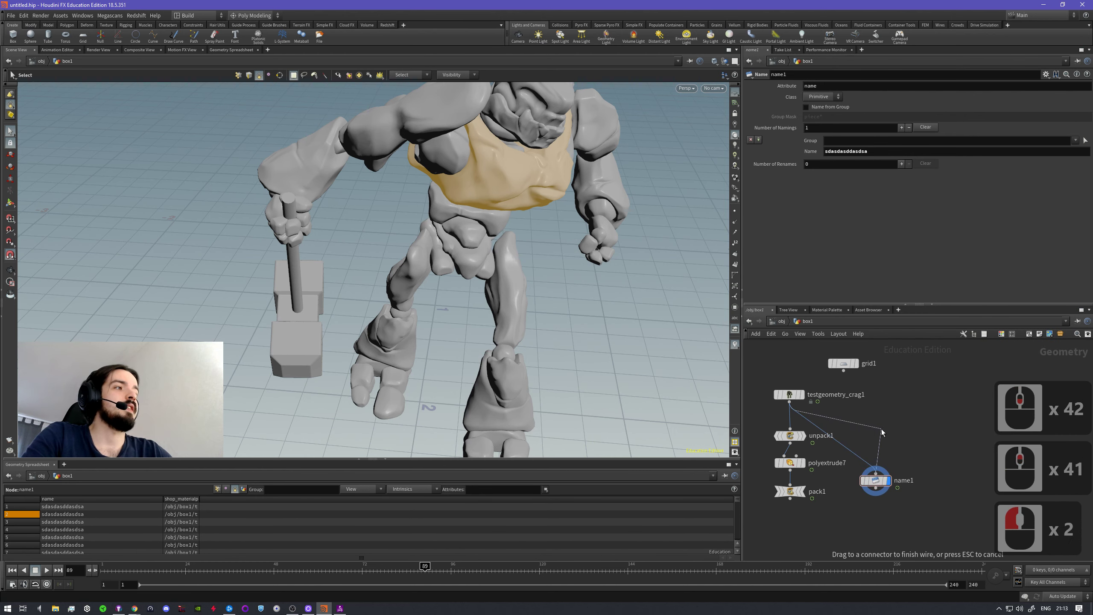
key("Tab")
type("gorup")
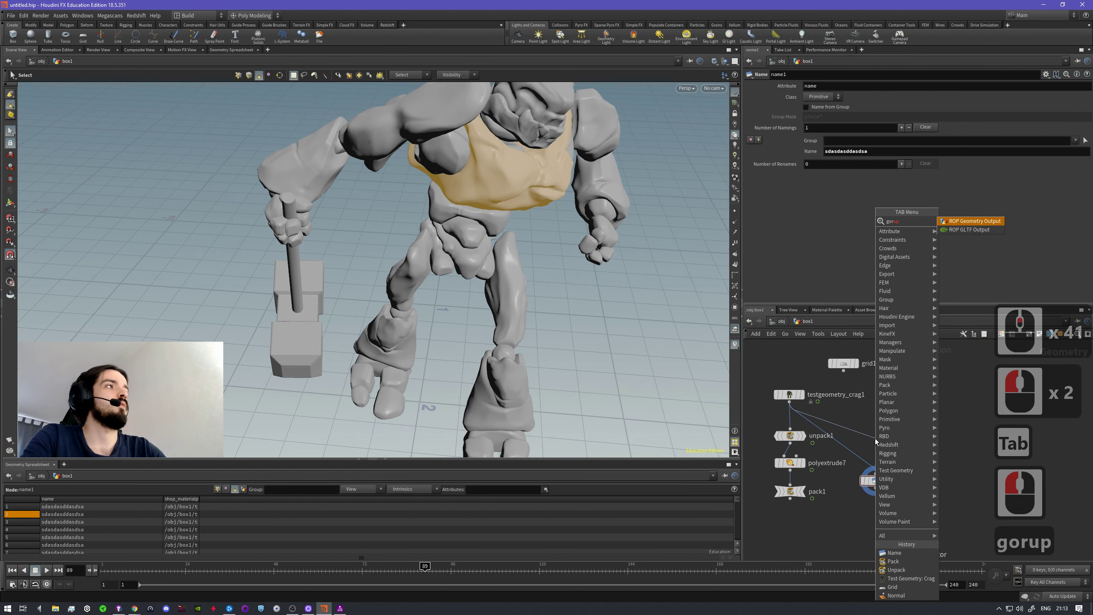
key("BackSpace")
key("BackSpace")
key("BackSpace")
key("BackSpace")
type("roup")
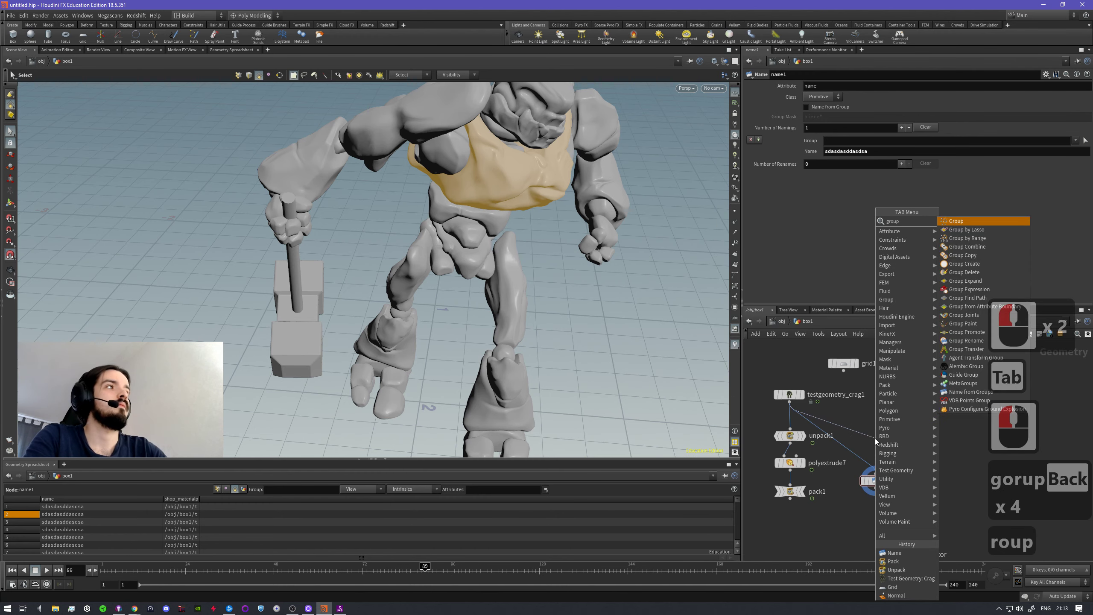
key("Return")
left_click(875, 441)
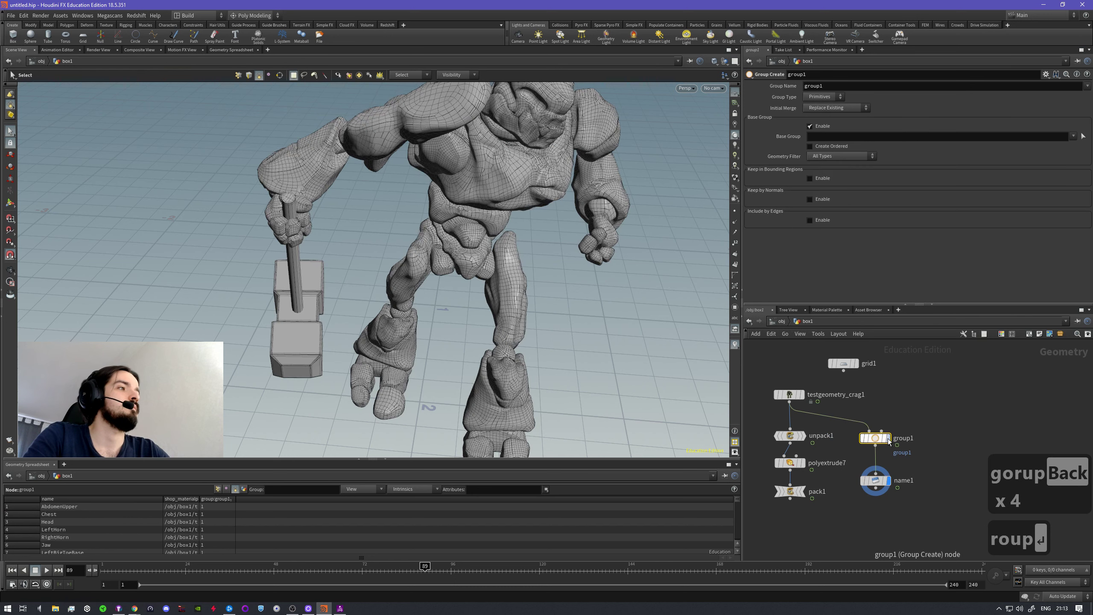
- Limit the Group node's base group to the Crag's chest piece and display the Name node again
left_click(875, 438)
left_click(1083, 136)
left_click(504, 181)
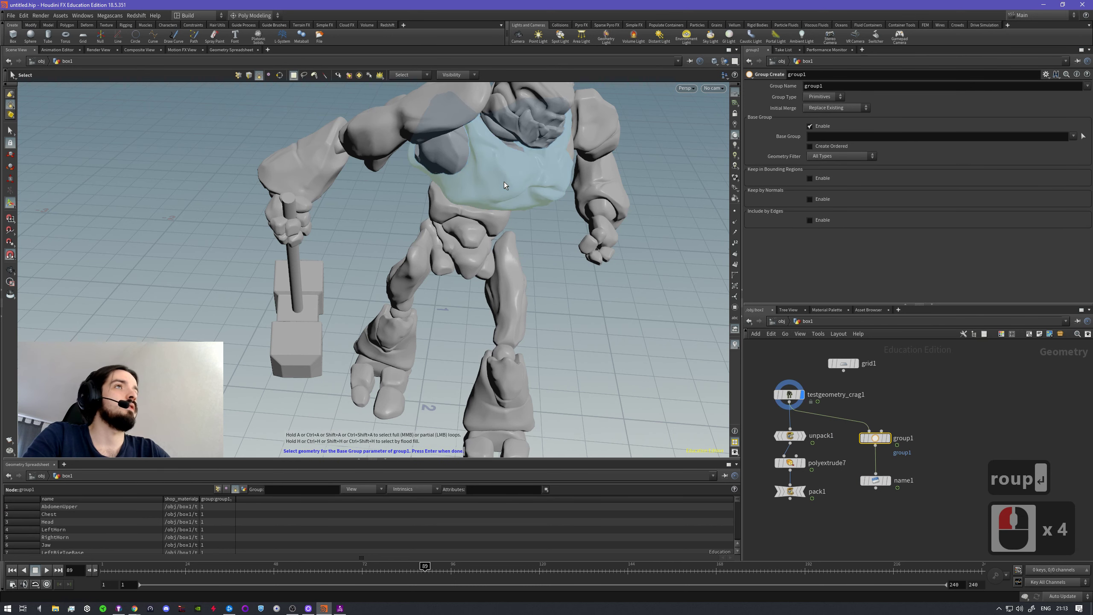
key("Return")
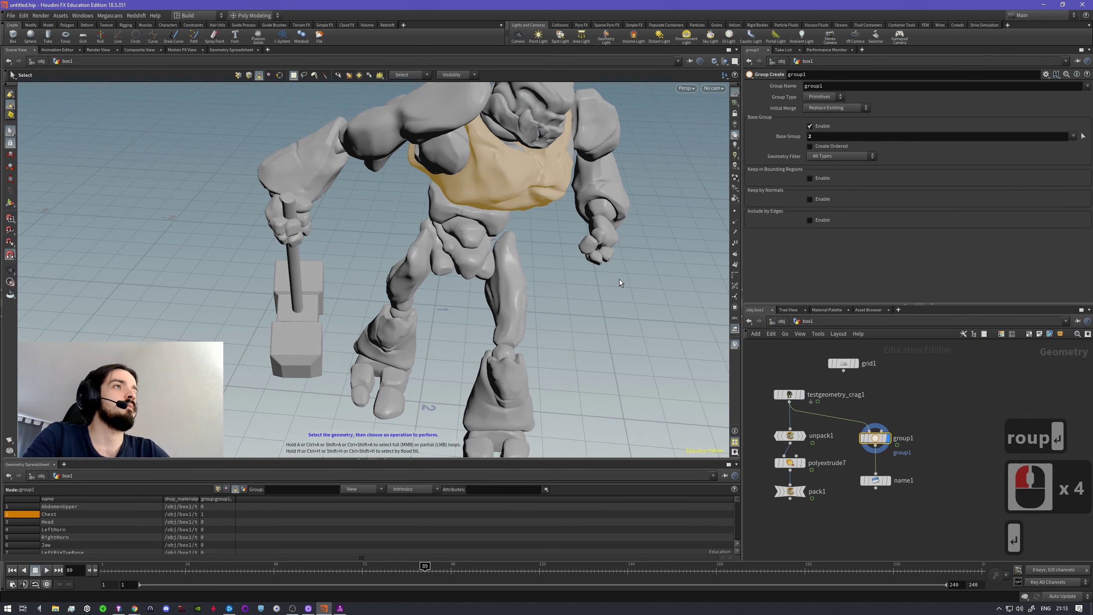
left_click(887, 480)
left_click(875, 480)
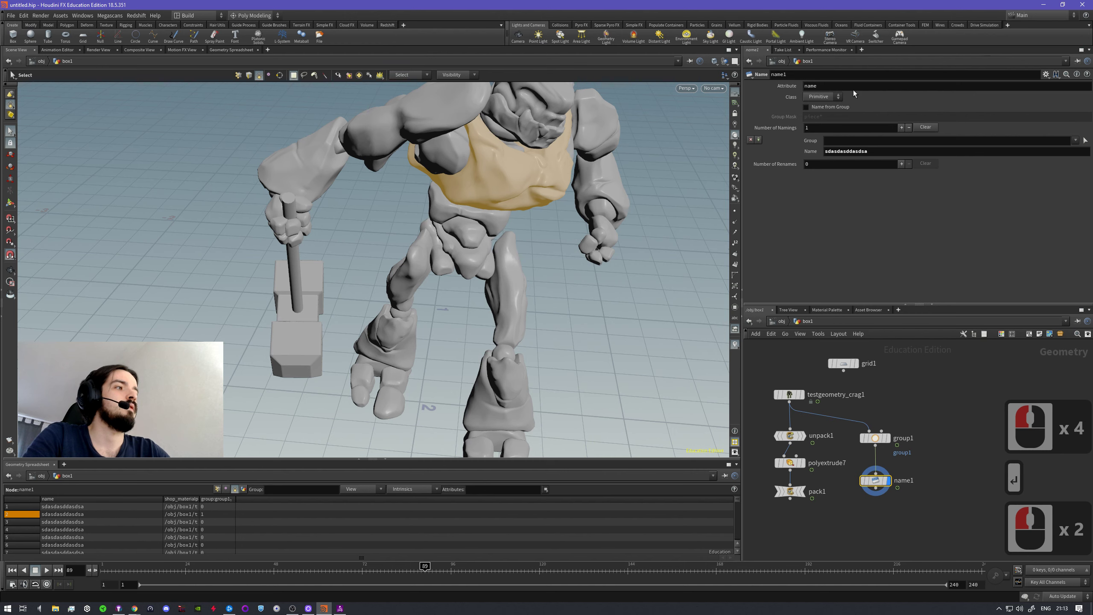
middle_click(831, 124)
middle_click(833, 123)
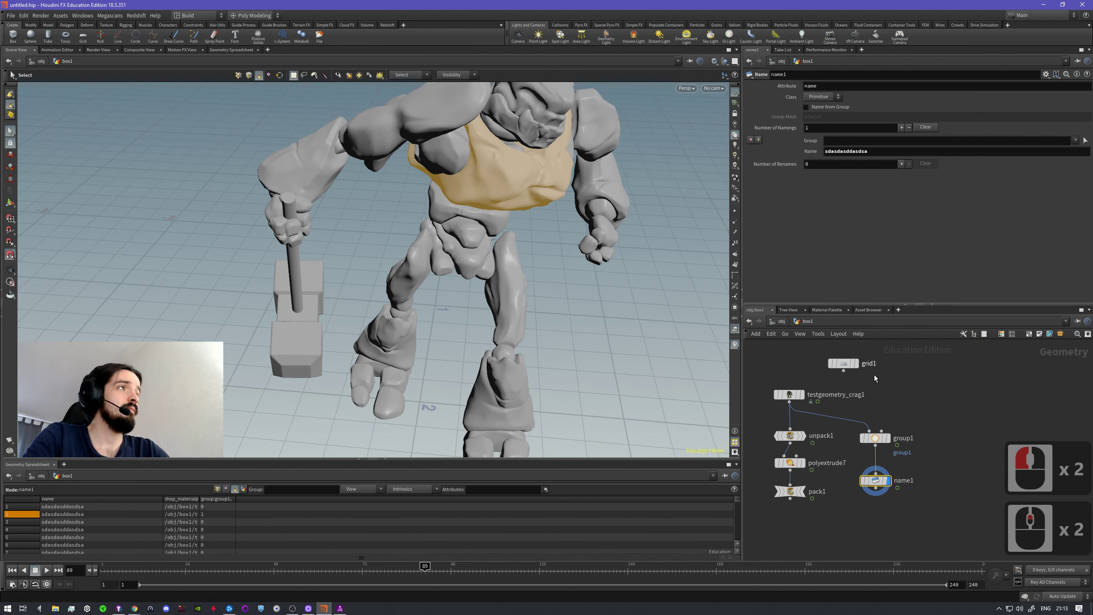
- Insert a Blast node between the Group node and the Name node
left_click(876, 473)
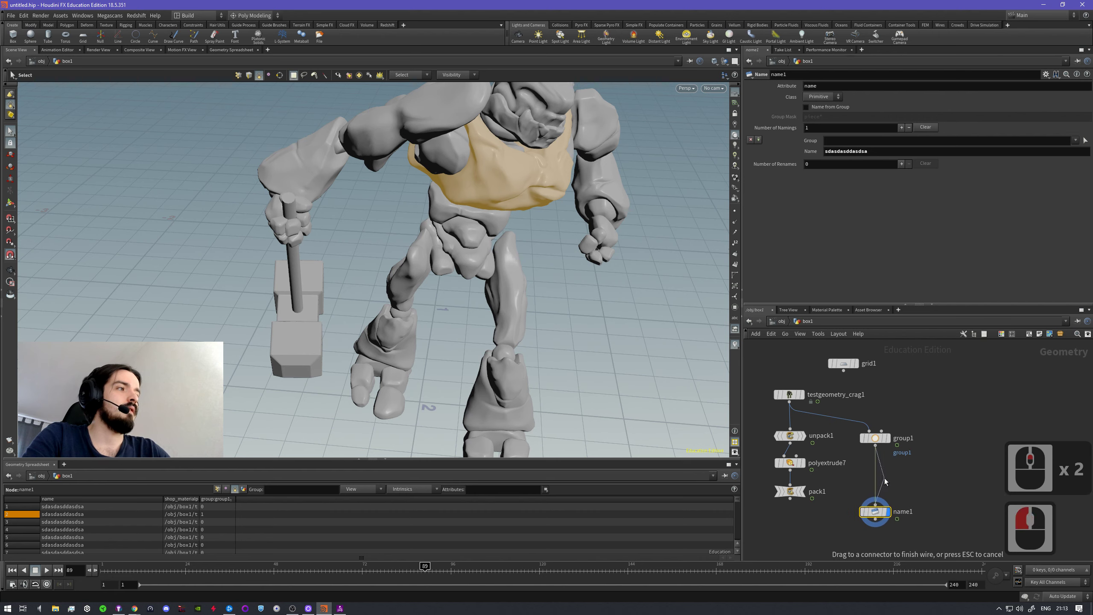
key("Tab")
type("bla")
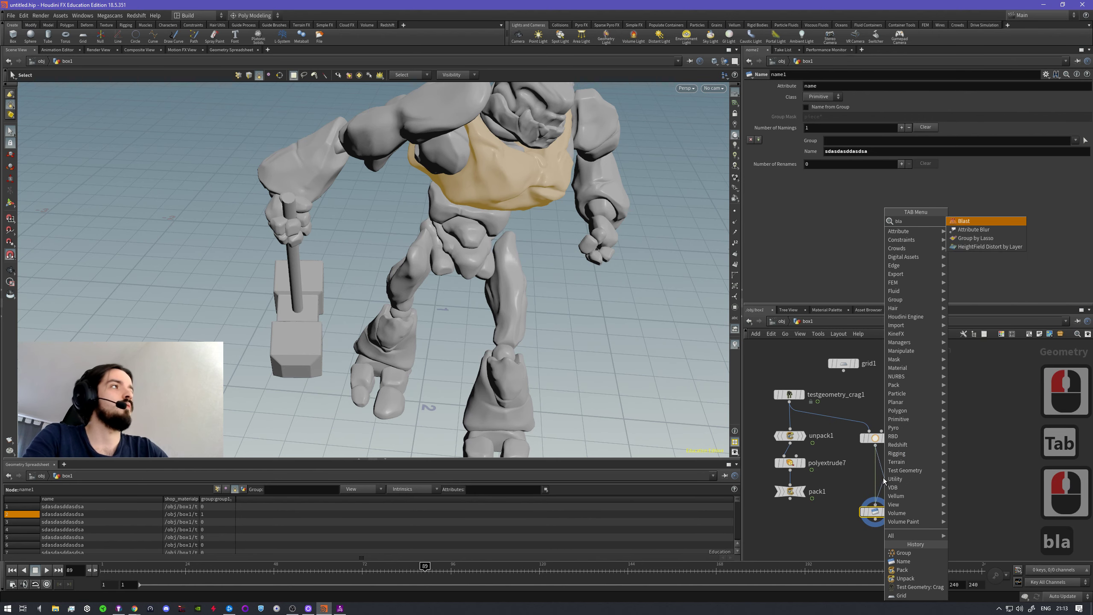
key("Return")
left_click(882, 477)
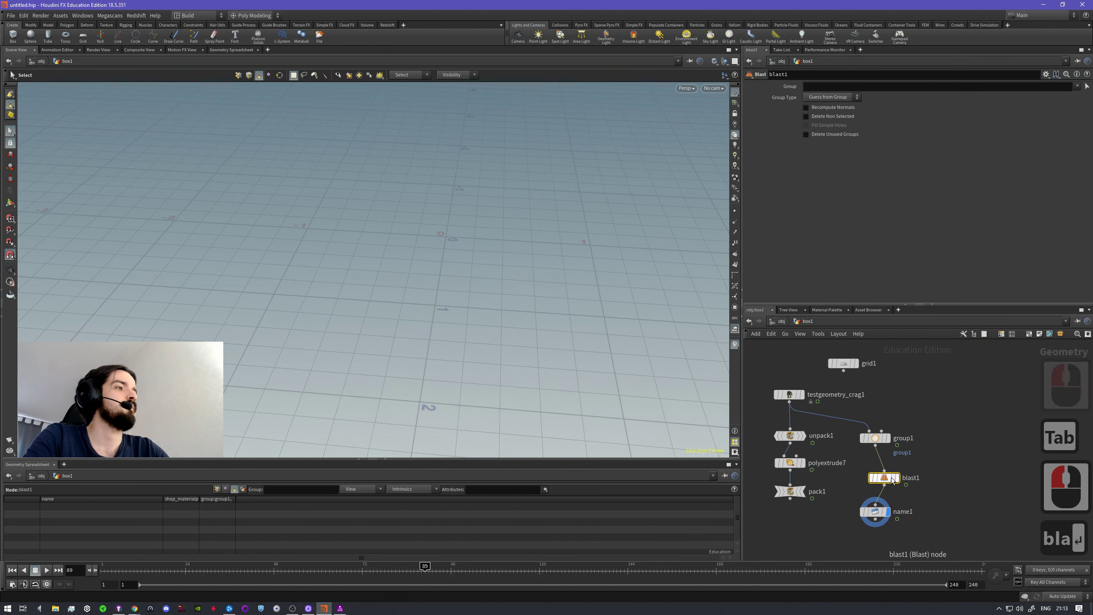
- Set the Blast node's group to group1
double_click(837, 86)
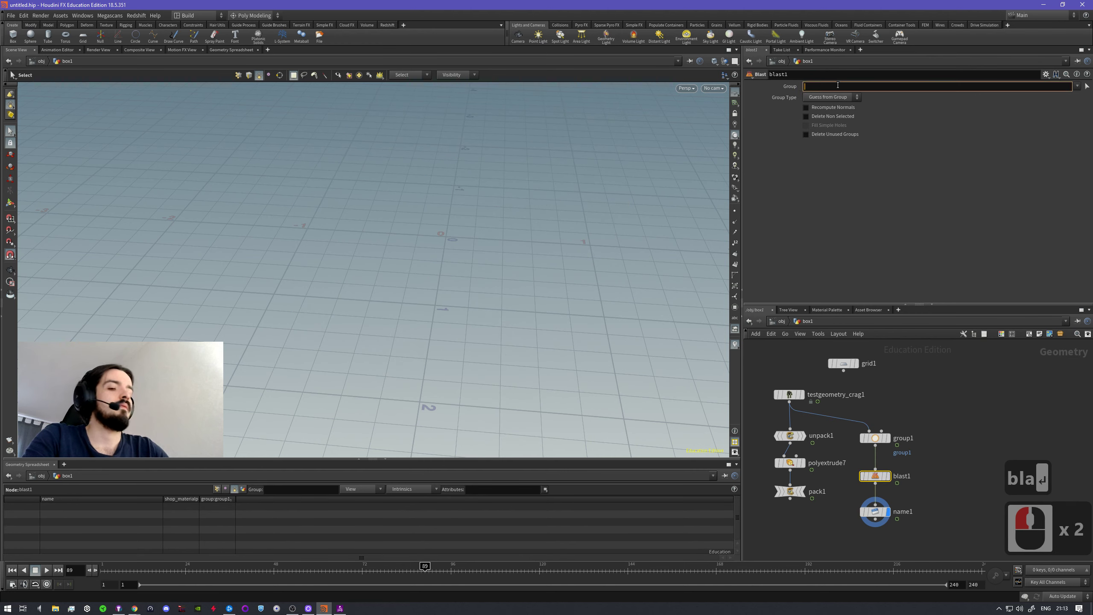
type("group2")
key("Return")
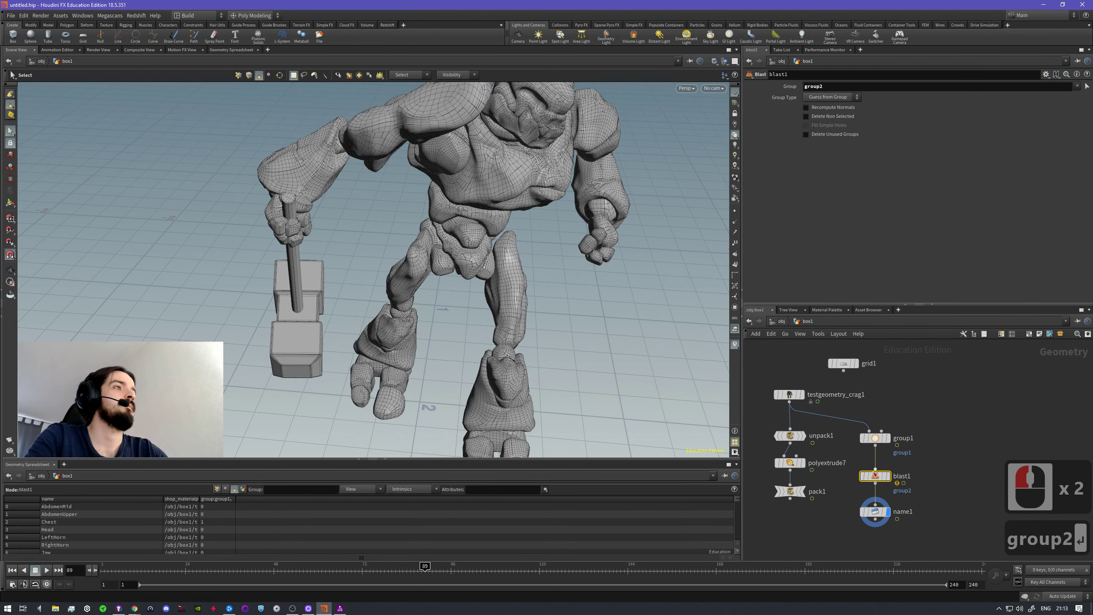
left_click(824, 86)
key("BackSpace")
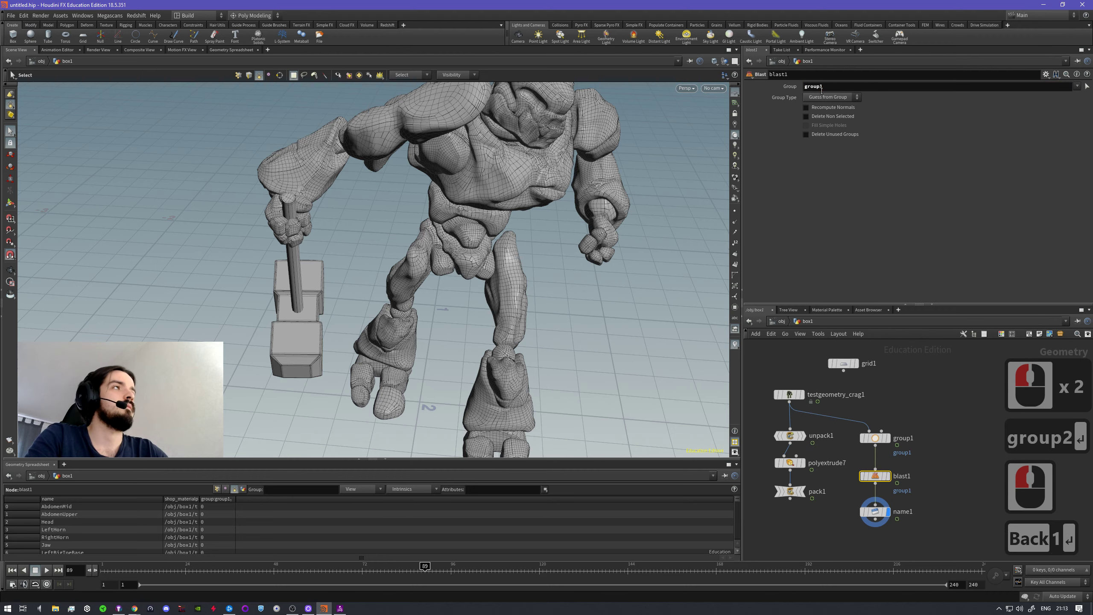
type("1")
key("Return")
- Make the Blast node delete non-selected geometry so only the chest piece is kept, and select the Name node
left_click_drag(520, 292, 515, 240, "alt")
right_click_drag(515, 239, 383, 247, "alt")
middle_click_drag(383, 248, 366, 265, "alt")
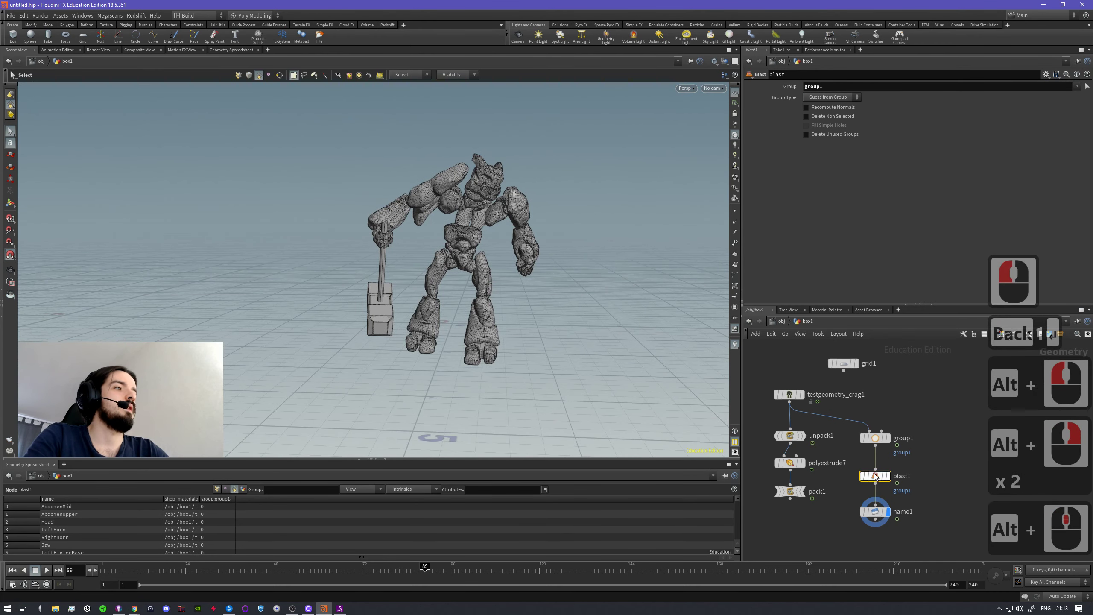
left_click(826, 117)
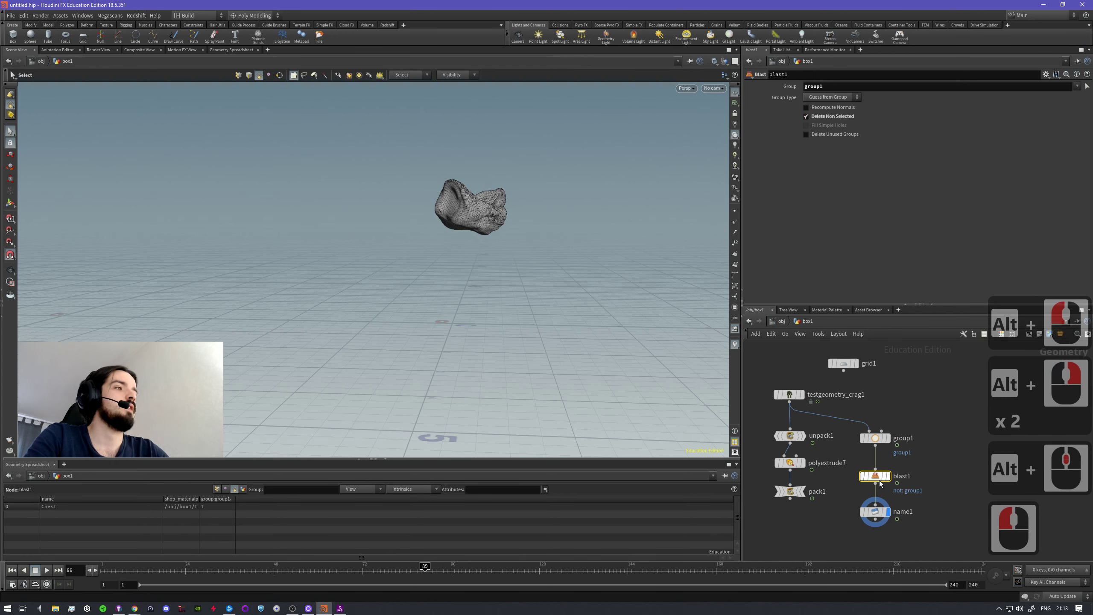
left_click_drag(879, 481, 880, 480)
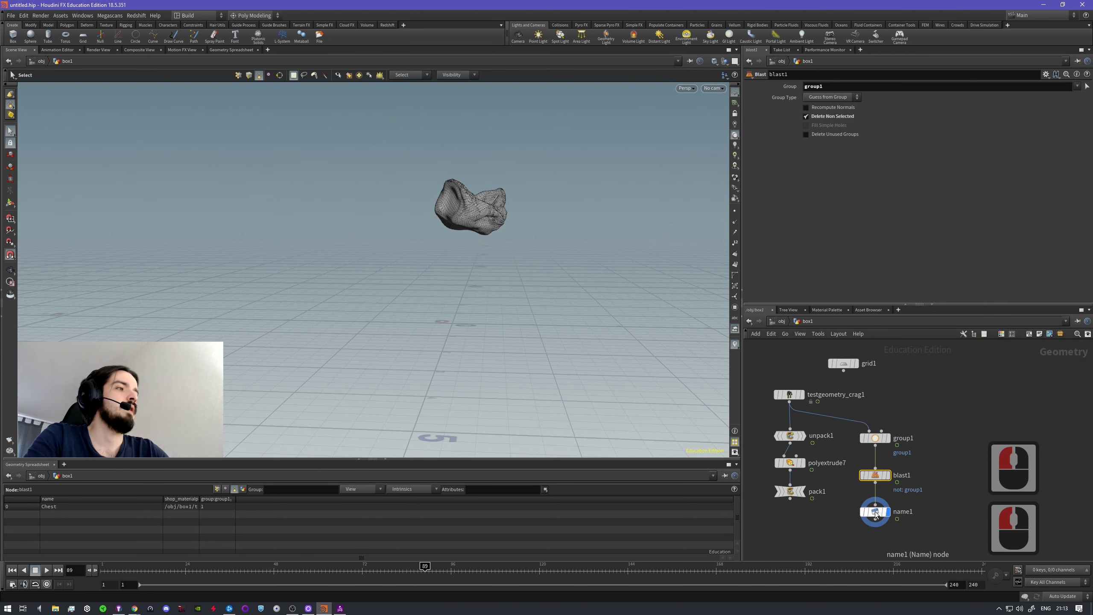
left_click(875, 512)
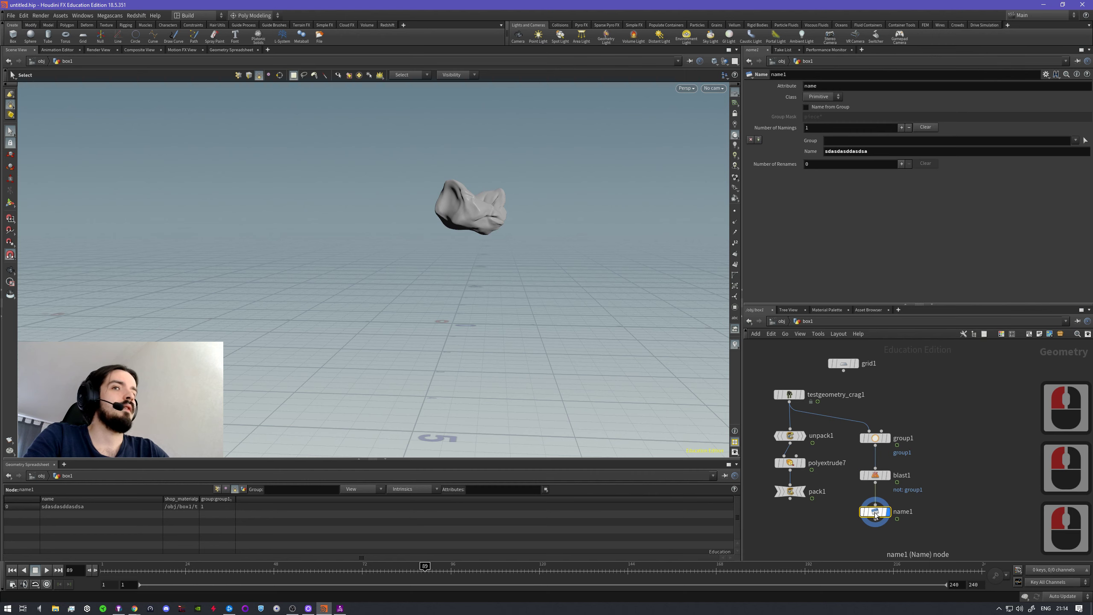
- Duplicate the Blast node below the Group node, turn off its Delete Non Selected option, and merge it with the Name node
mouse_move(928, 536)
left_mouse_down()
mouse_move(867, 425)
mouse_move(946, 421)
mouse_move(910, 477)
mouse_move(889, 460)
left_mouse_up()
left_click(955, 459)
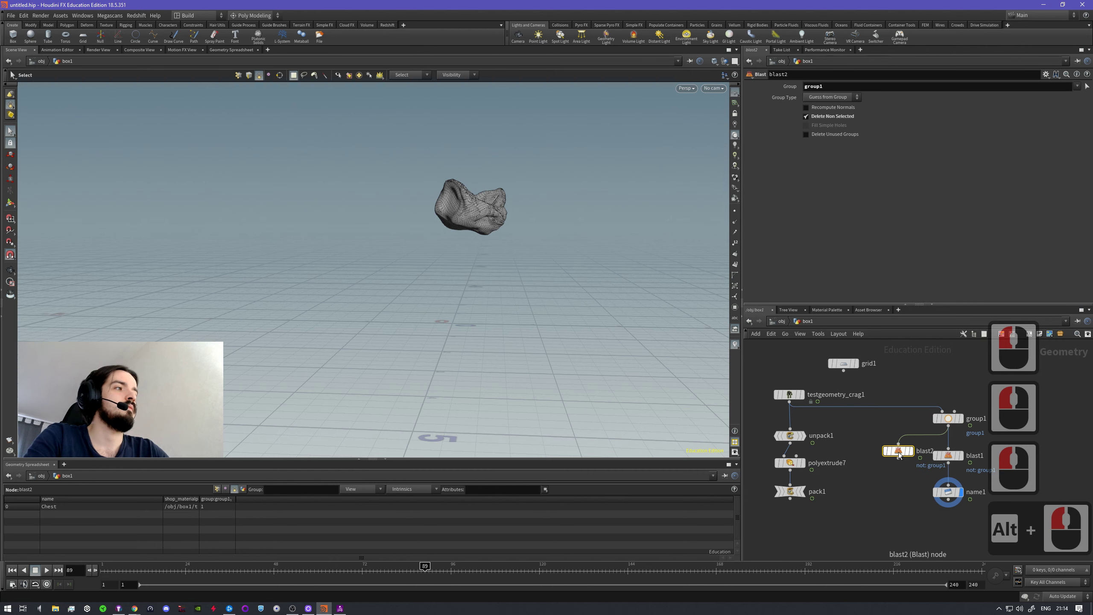
left_click(807, 117)
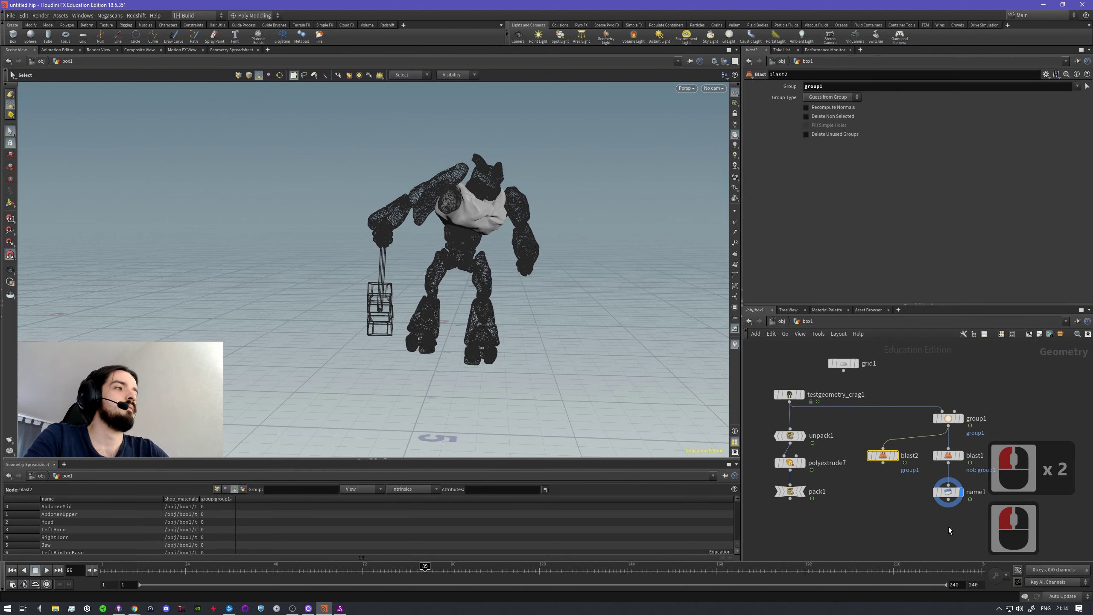
left_click_drag(948, 526, 900, 485)
left_click_drag(897, 499, 888, 534, "shift")
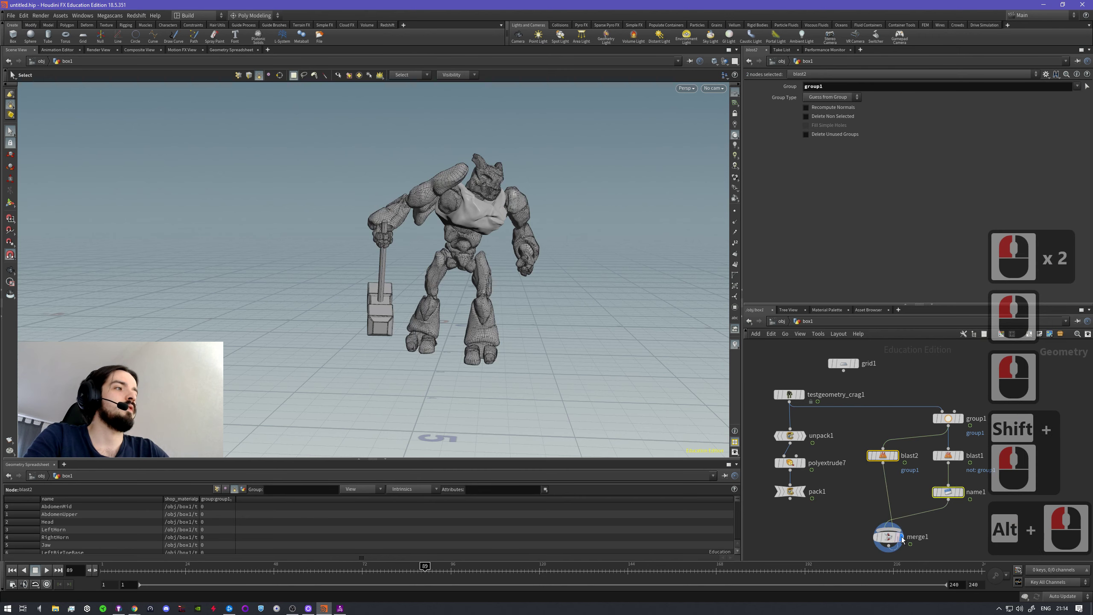
- Examine the piece names in the geometry spreadsheet for the second Blast, the Name and the displayed Merge node
scroll(137, 523, "down", 14)
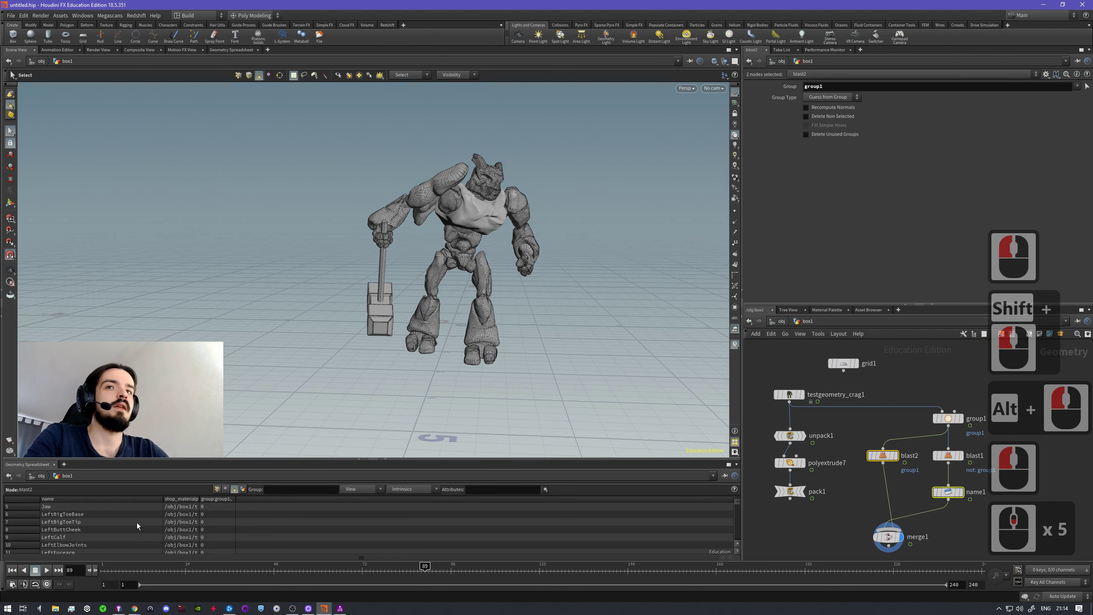
scroll(130, 517, "down", 20)
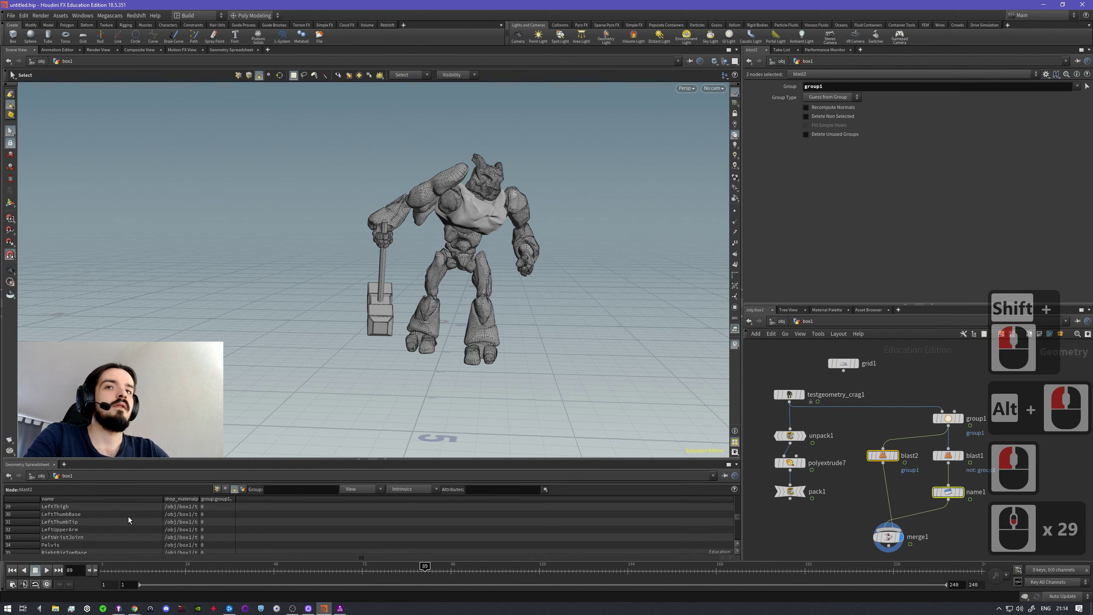
scroll(122, 523, "down", 8)
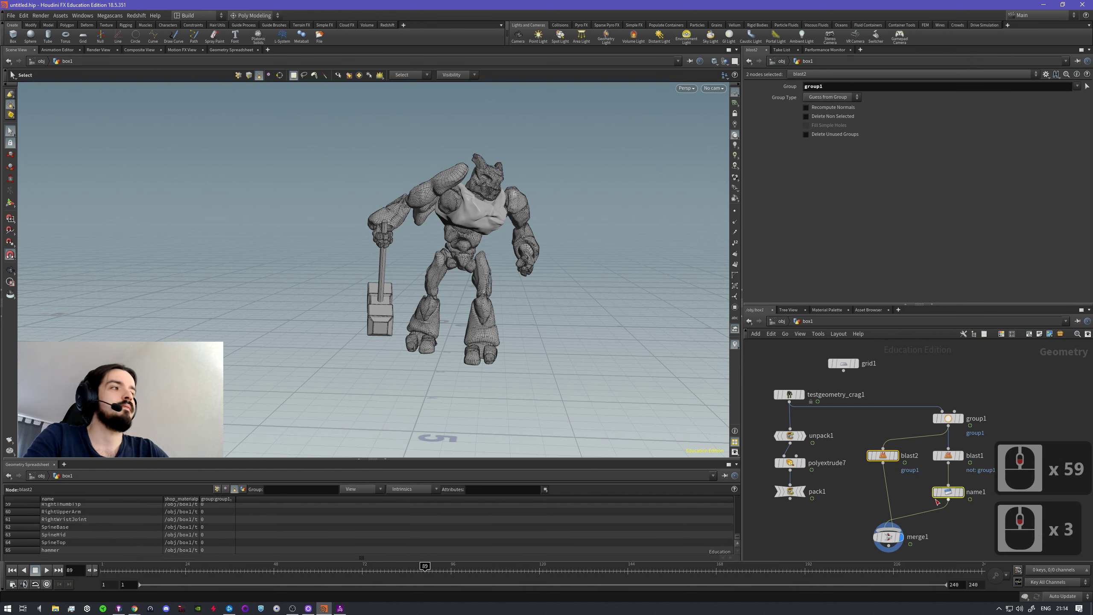
left_click(961, 492)
left_click(946, 492)
left_click_drag(420, 459, 446, 282)
left_click(900, 537)
left_click(887, 536)
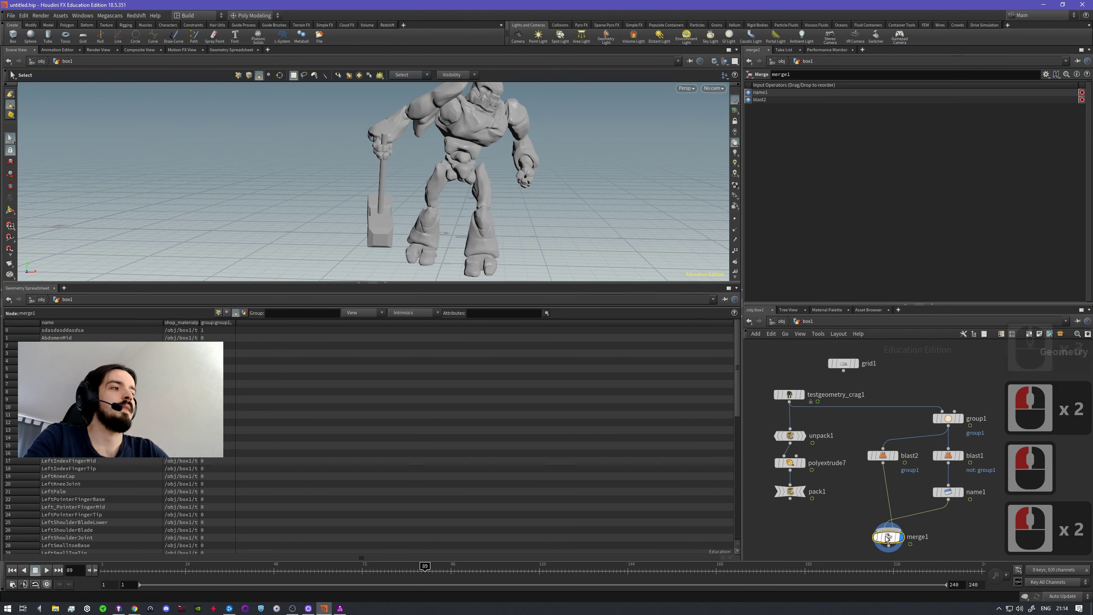
scroll(366, 439, "down", 5)
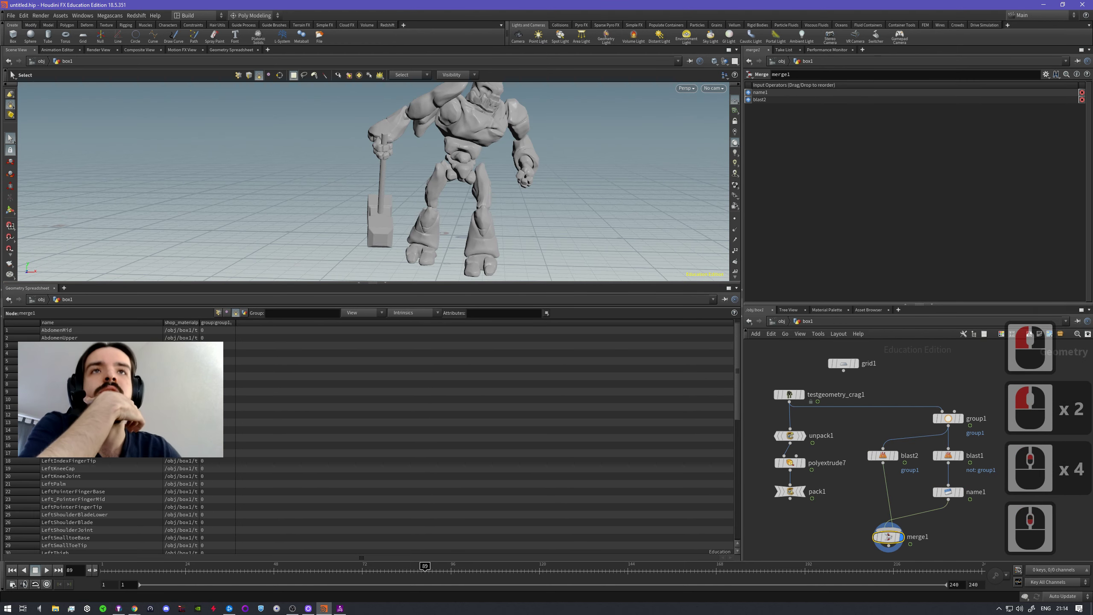
scroll(366, 439, "down", 20)
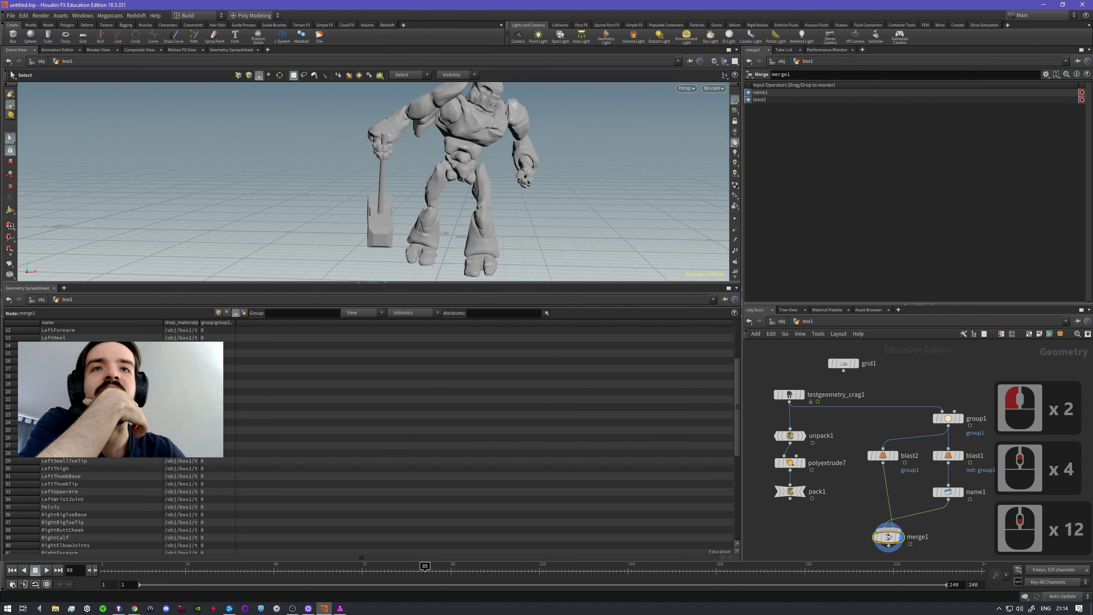
scroll(366, 439, "down", 17)
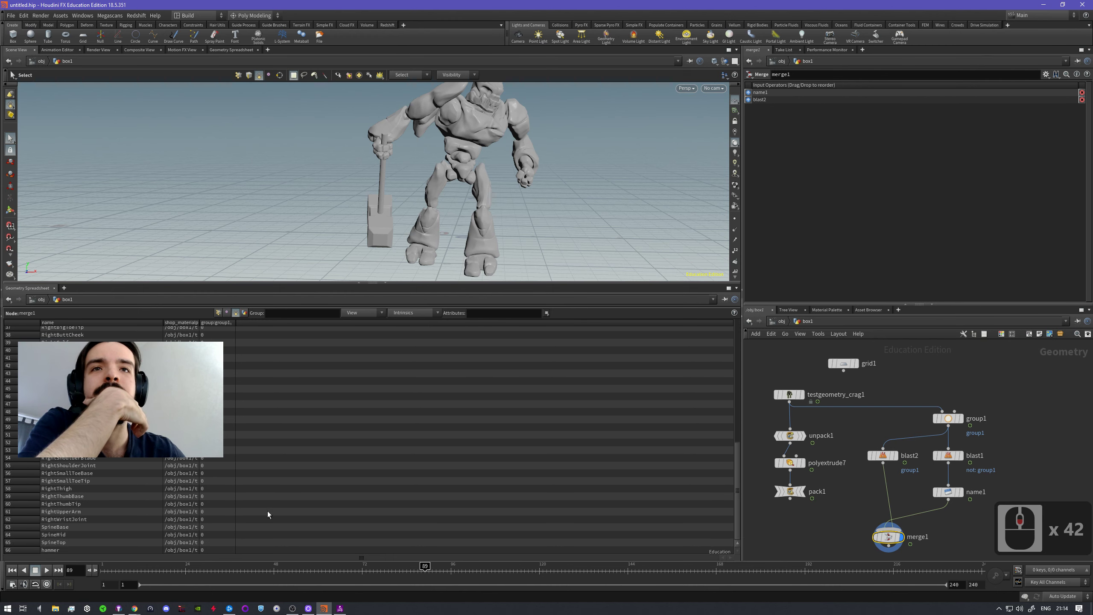
- Set the Name node's name to a long string of repeated "s" characters and check the first rows of the Merge node's data
left_click(948, 492)
double_click(893, 150)
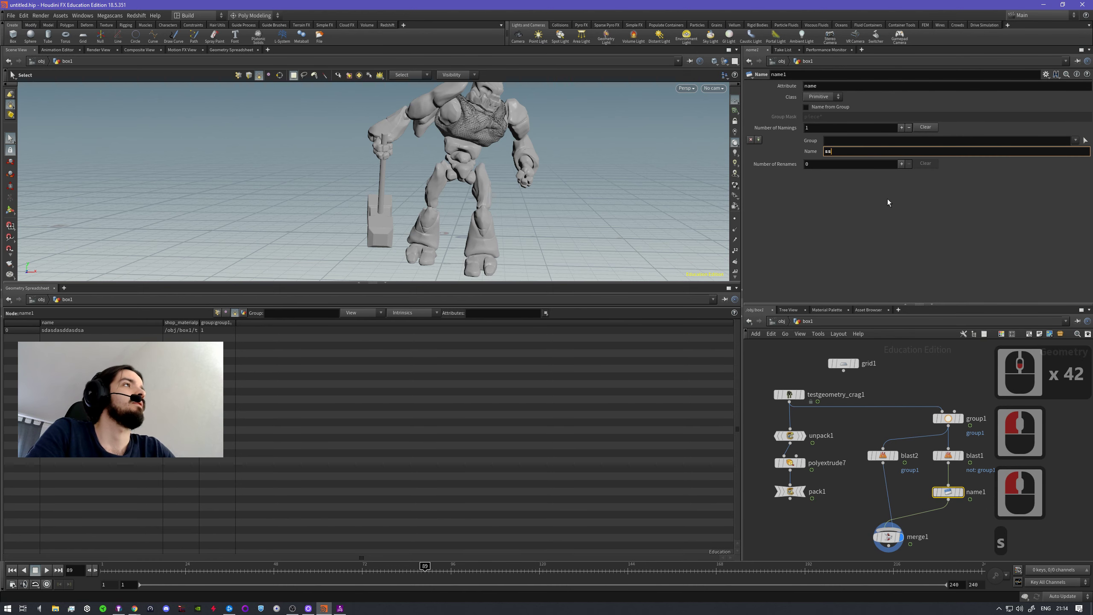
type("ssssssssssssssssssssssssssssssssssssssssssssssss")
left_click(859, 252)
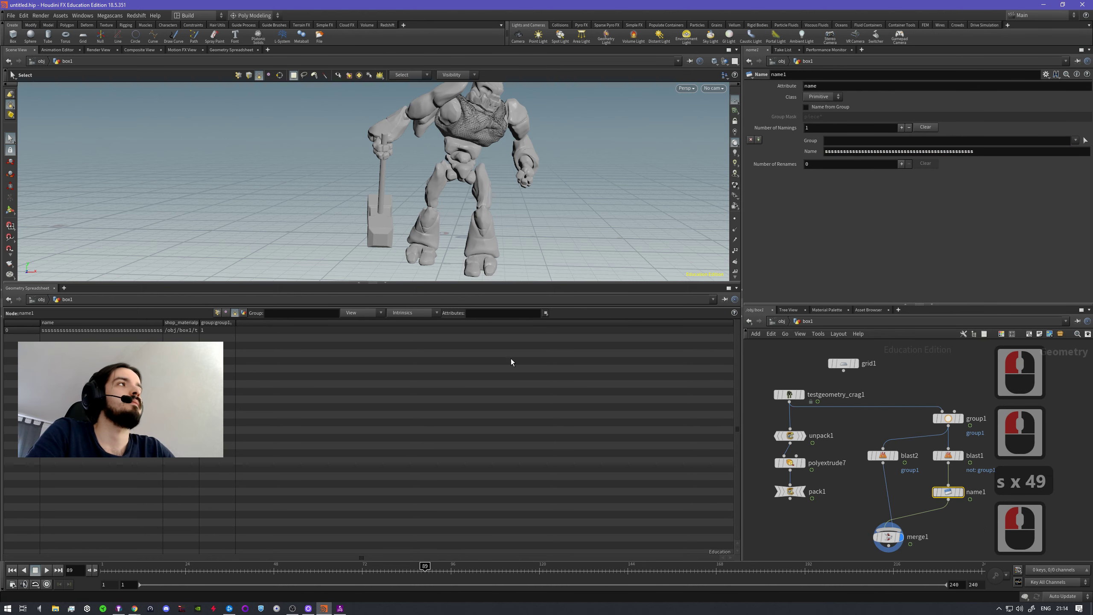
left_click(888, 537)
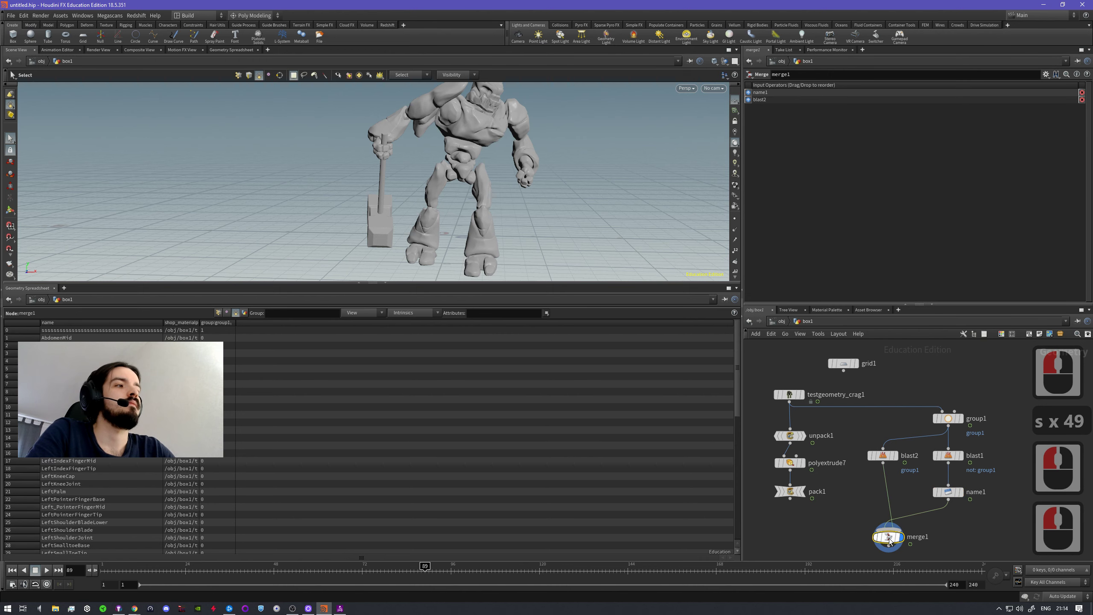
scroll(112, 331, "up", 4)
left_click(112, 330)
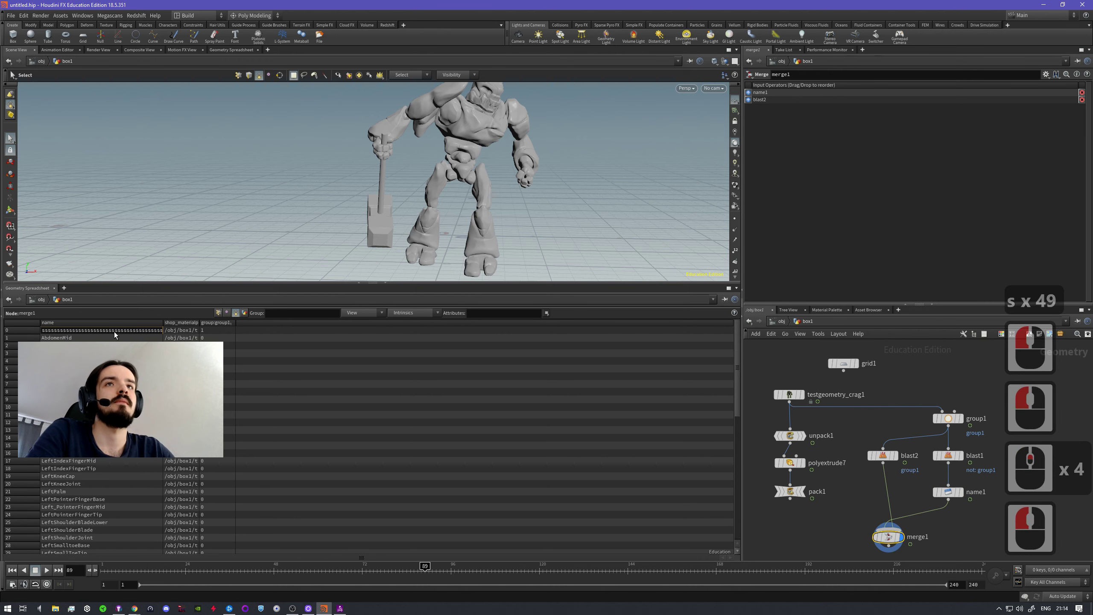
left_click(142, 337)
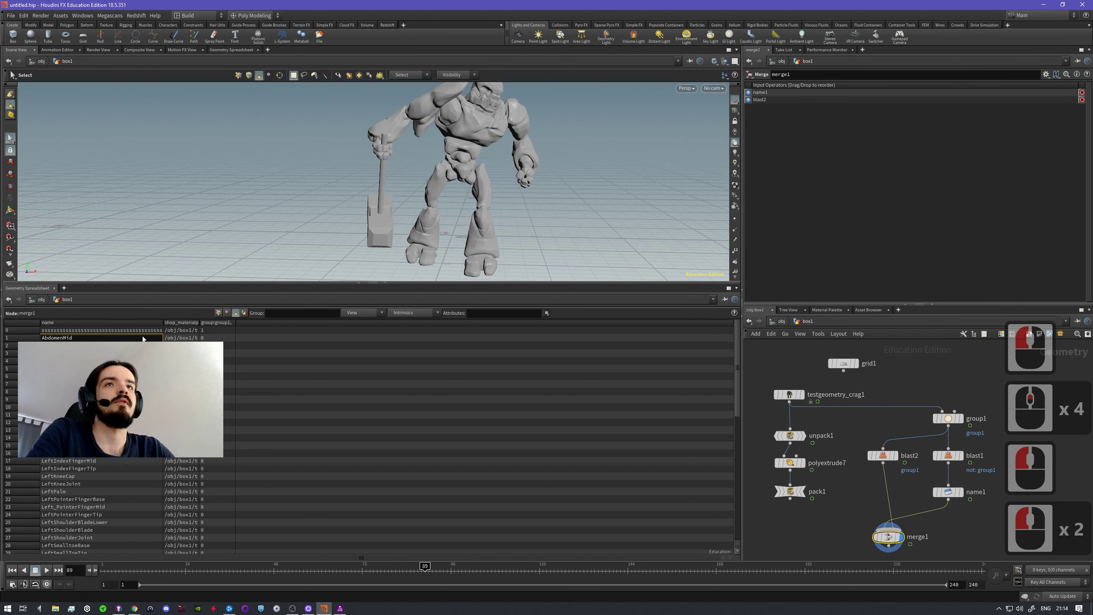
- Delete the Group, both Blast, the Name and the Merge nodes, and display the Pack node
left_click_drag(980, 552, 875, 411)
key("Delete")
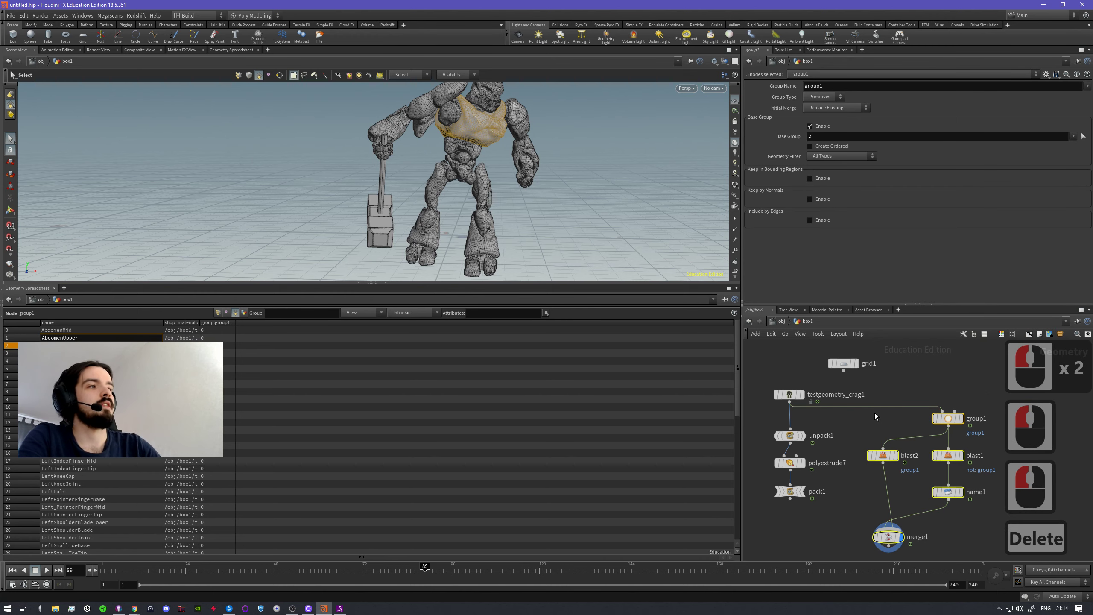
left_click(802, 495)
double_click(791, 494)
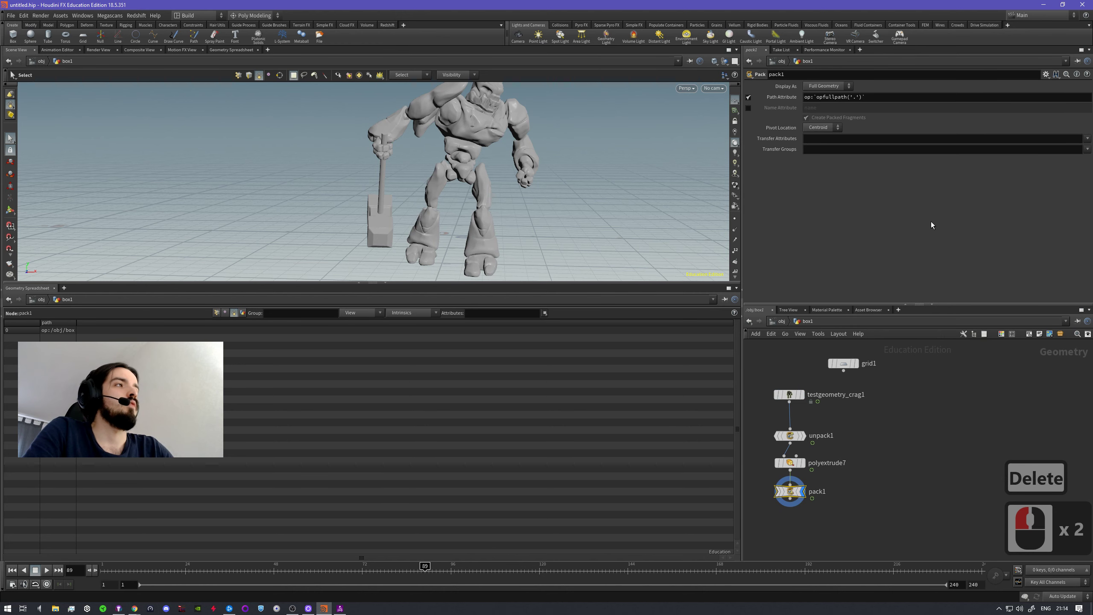
- Enable the Pack node's Name Attribute and inspect the full path values in the widened spreadsheet column
left_click(749, 108)
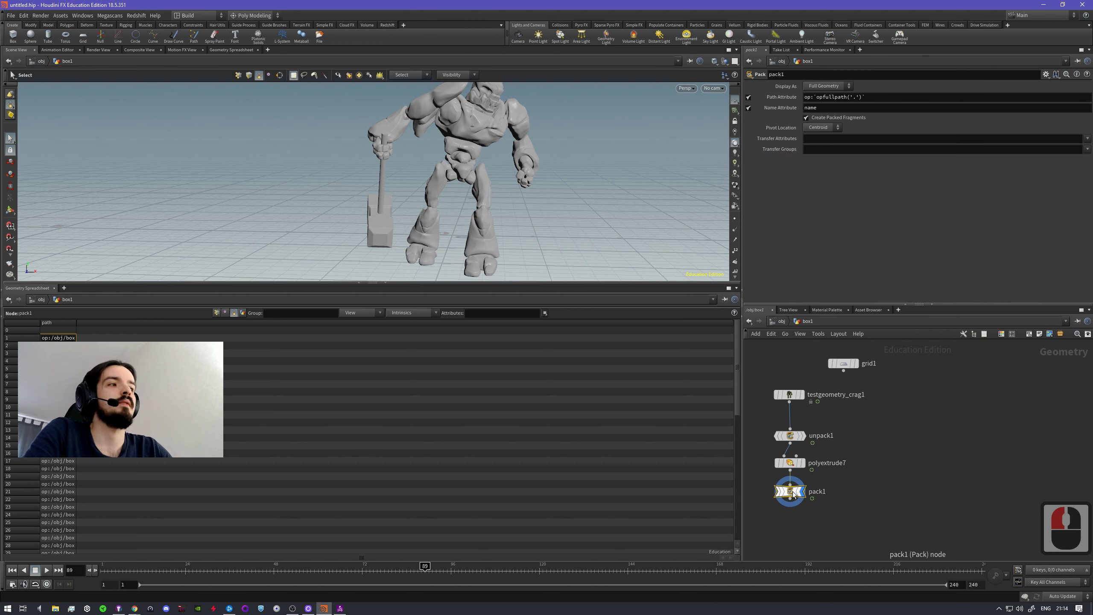
middle_click(793, 492)
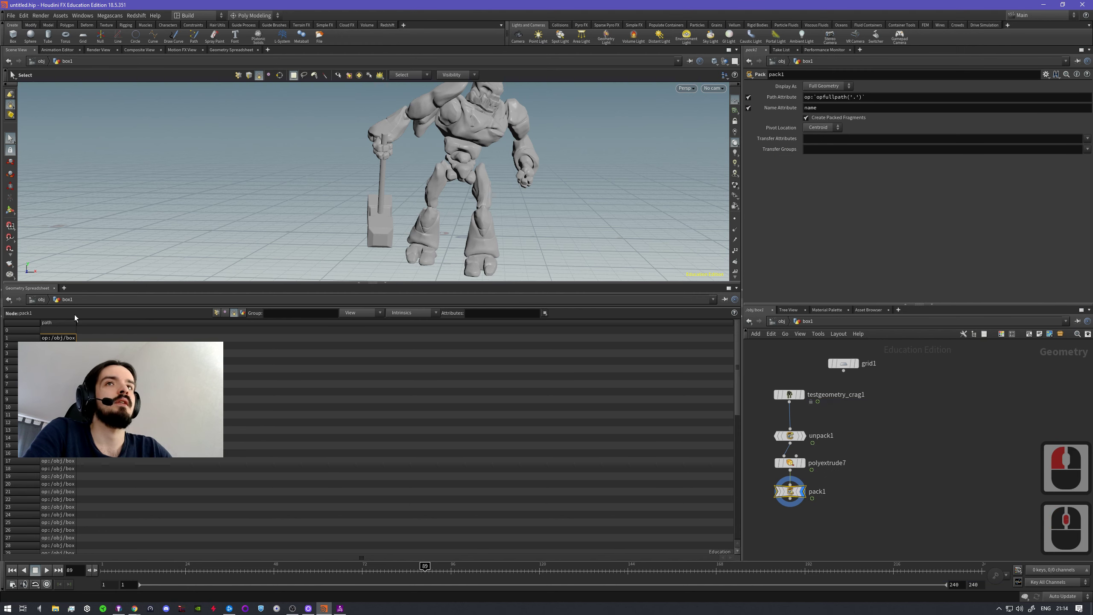
left_click_drag(75, 327, 263, 326)
scroll(265, 325, "down", 9)
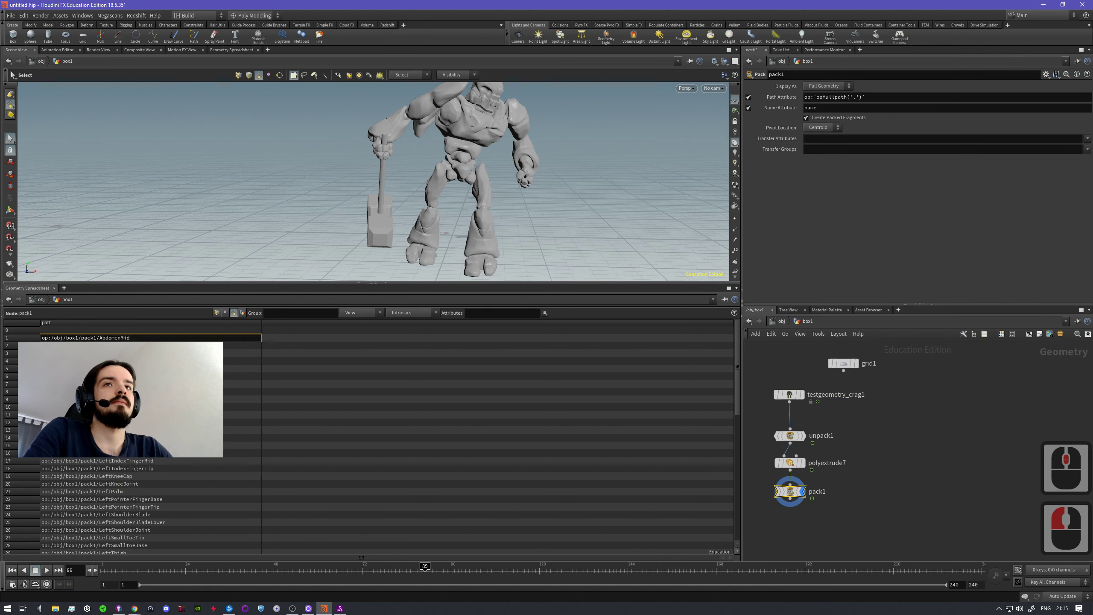
scroll(265, 326, "down", 20)
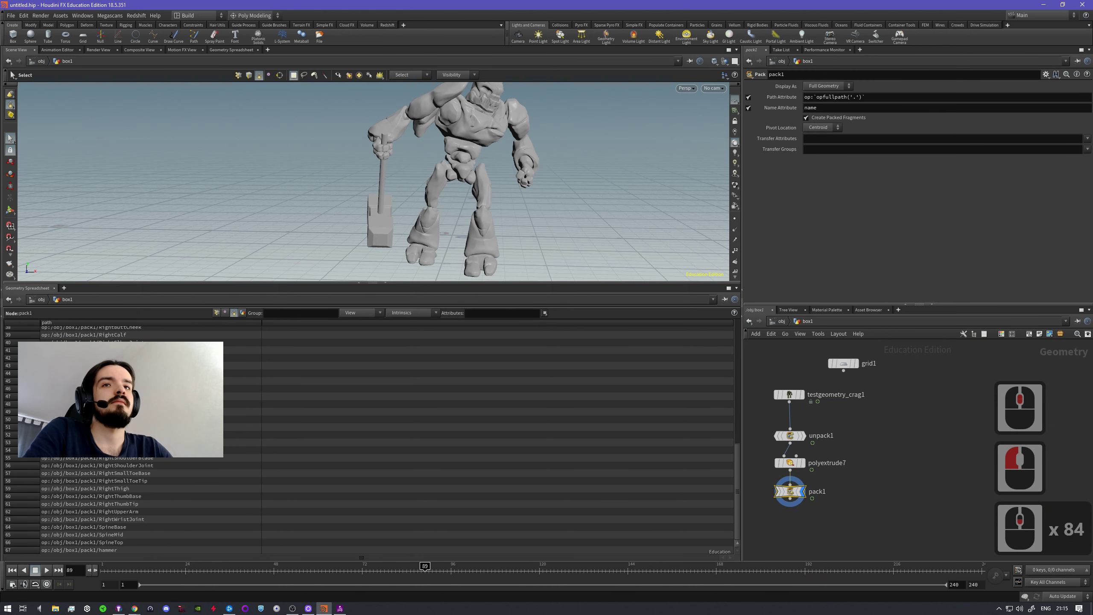
scroll(265, 326, "up", 1)
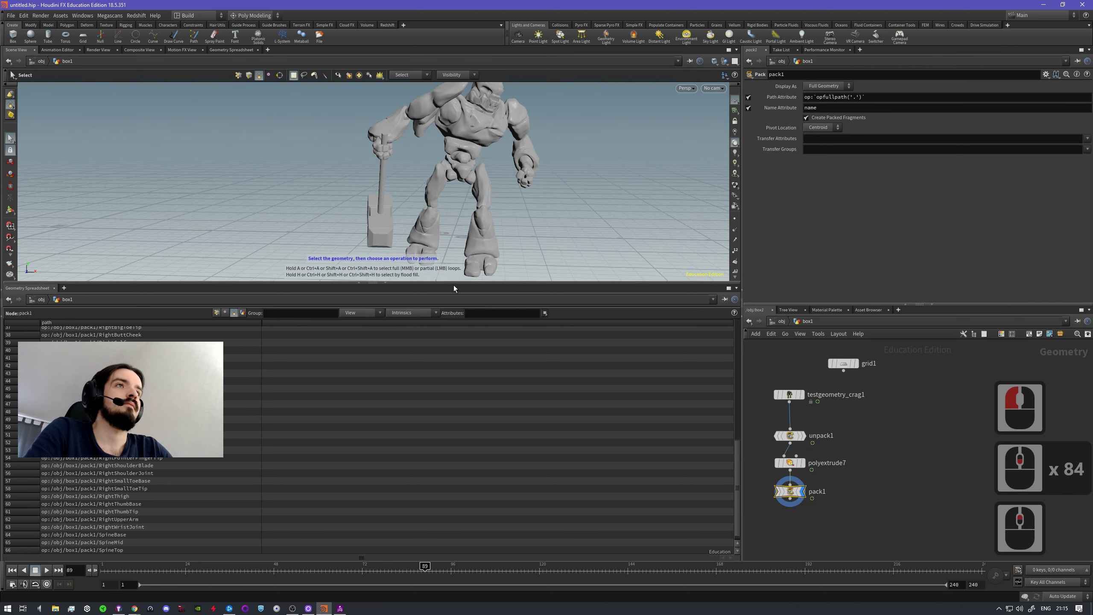
left_click_drag(453, 284, 456, 460)
- Review the modeling tools offered in the Poly Modeling radial menu over the Crag character
key("Escape")
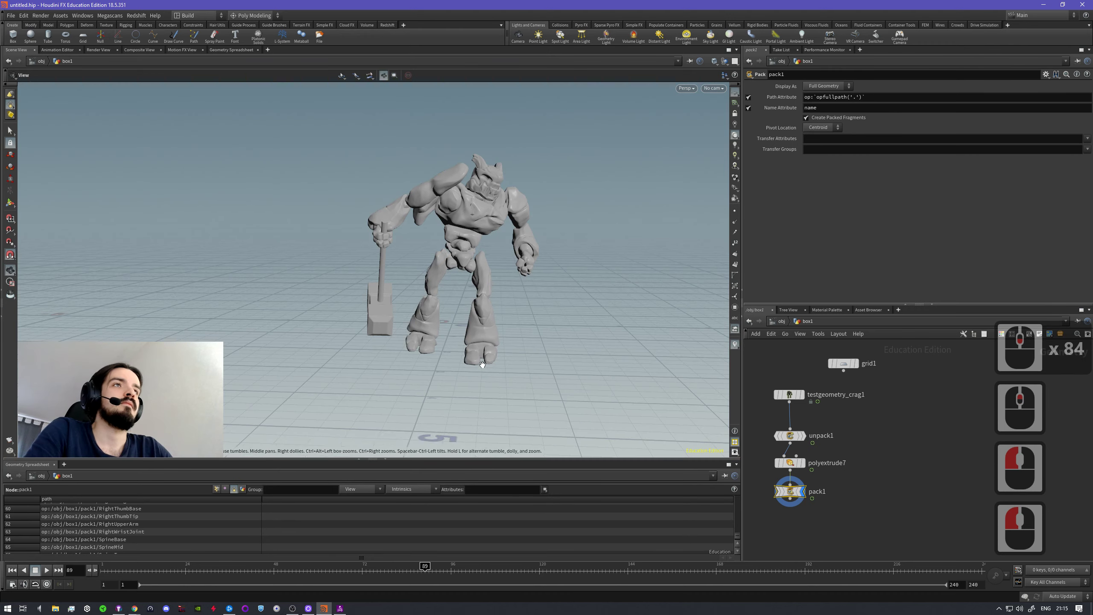
left_click_drag(482, 364, 525, 301, "alt")
right_click_drag(525, 300, 507, 281, "alt")
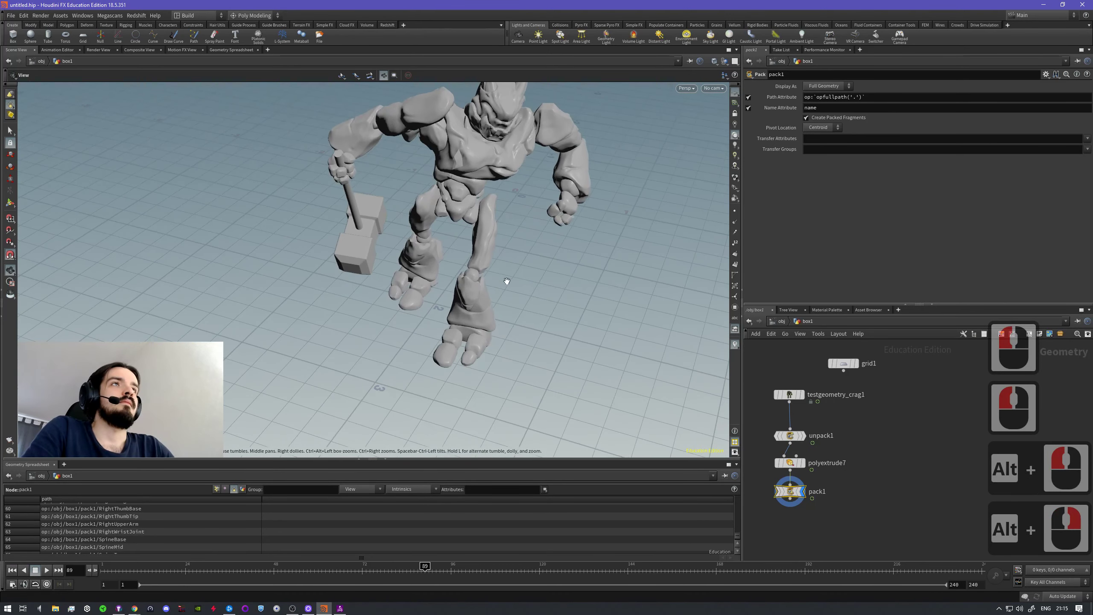
key("s")
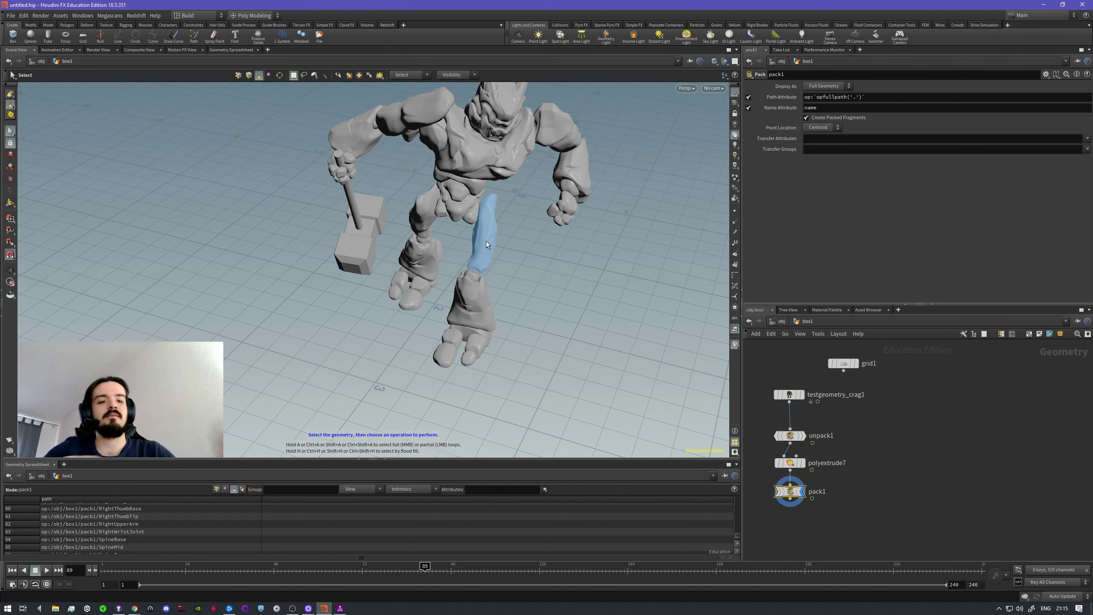
left_click(241, 16)
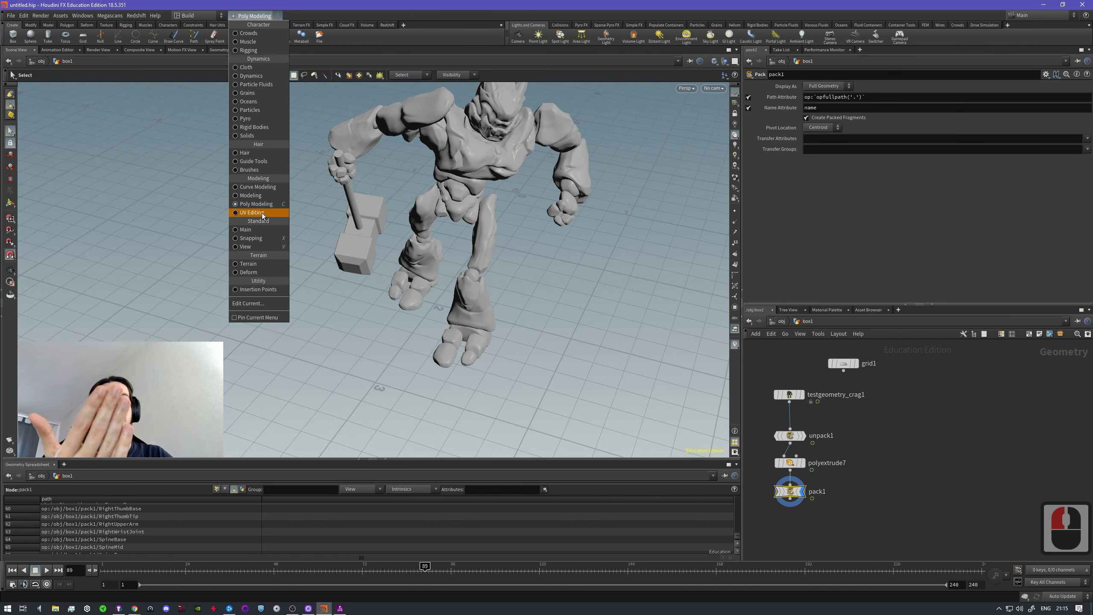
left_click(592, 239)
key("c")
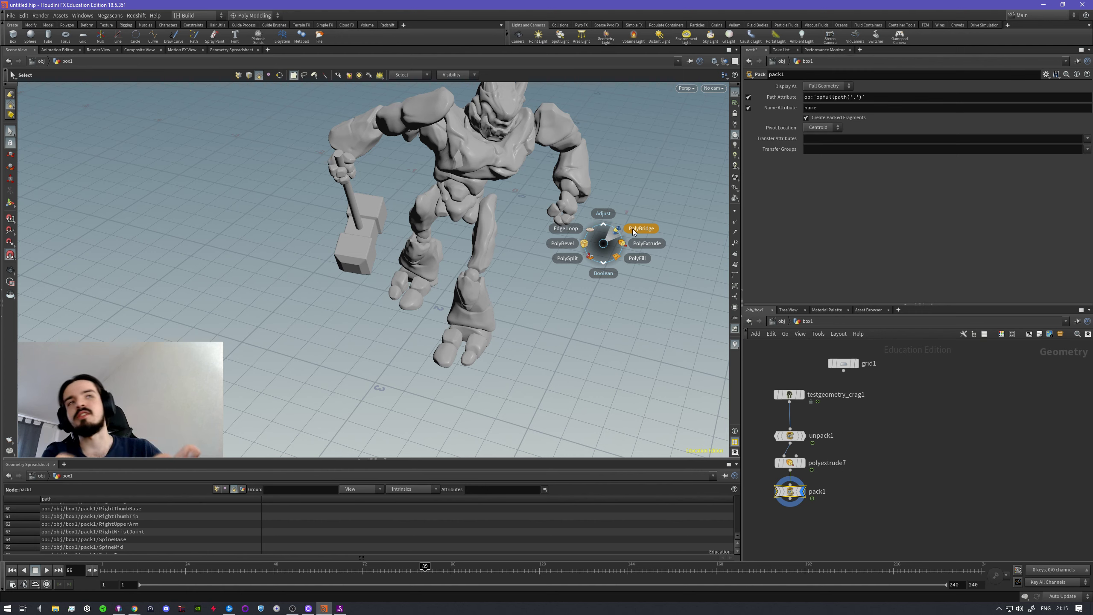
left_click(553, 315)
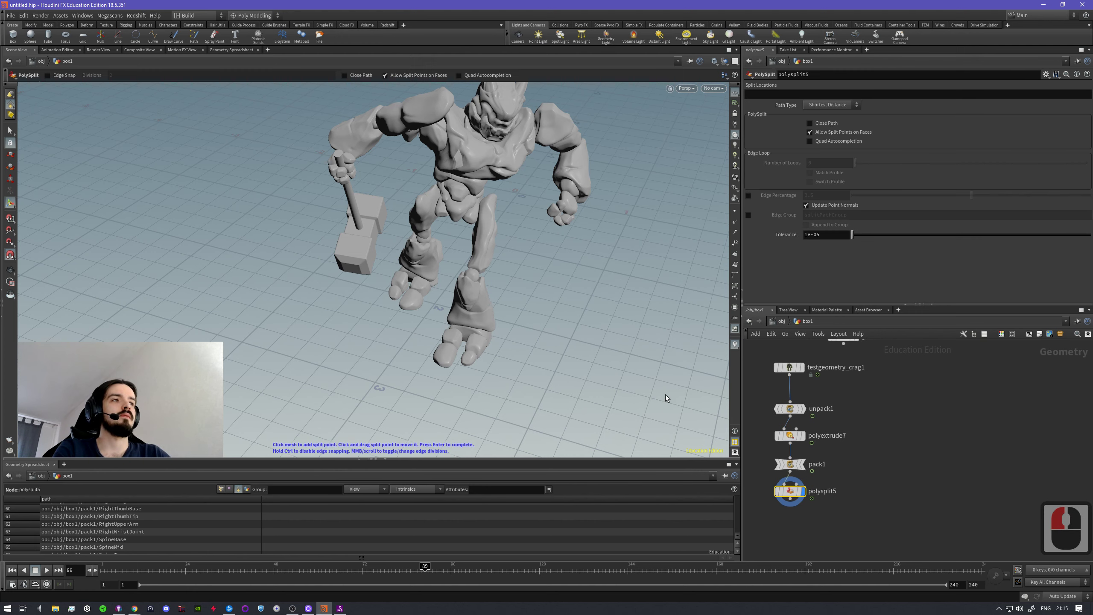
left_click(766, 483)
key("Delete")
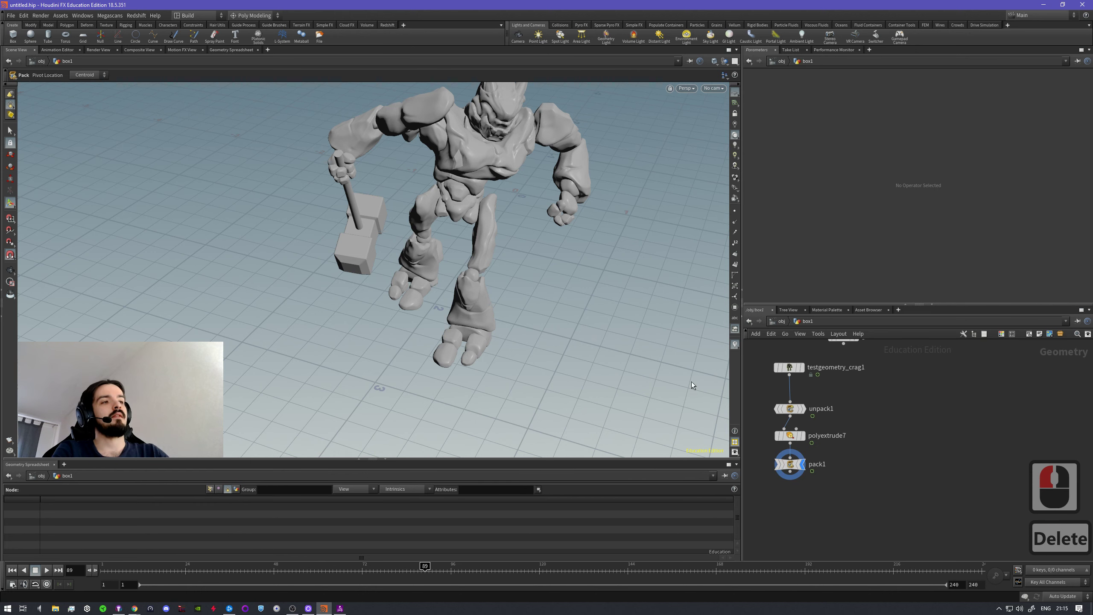
left_click(667, 371)
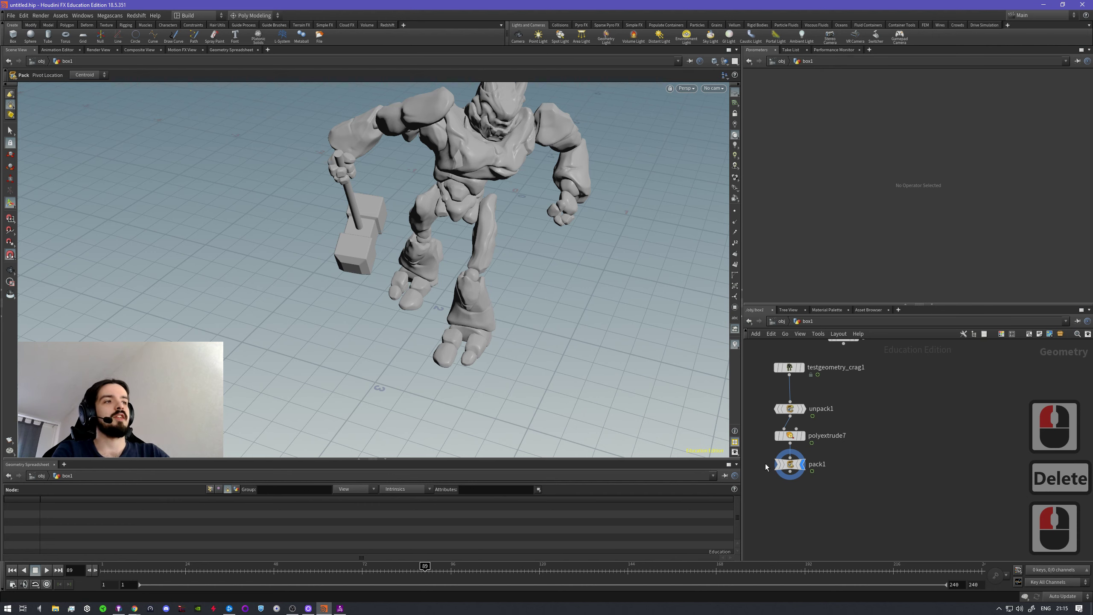
- Open the Houdini help window from the Pack node and place it over the viewport
left_click(791, 466)
key("F1")
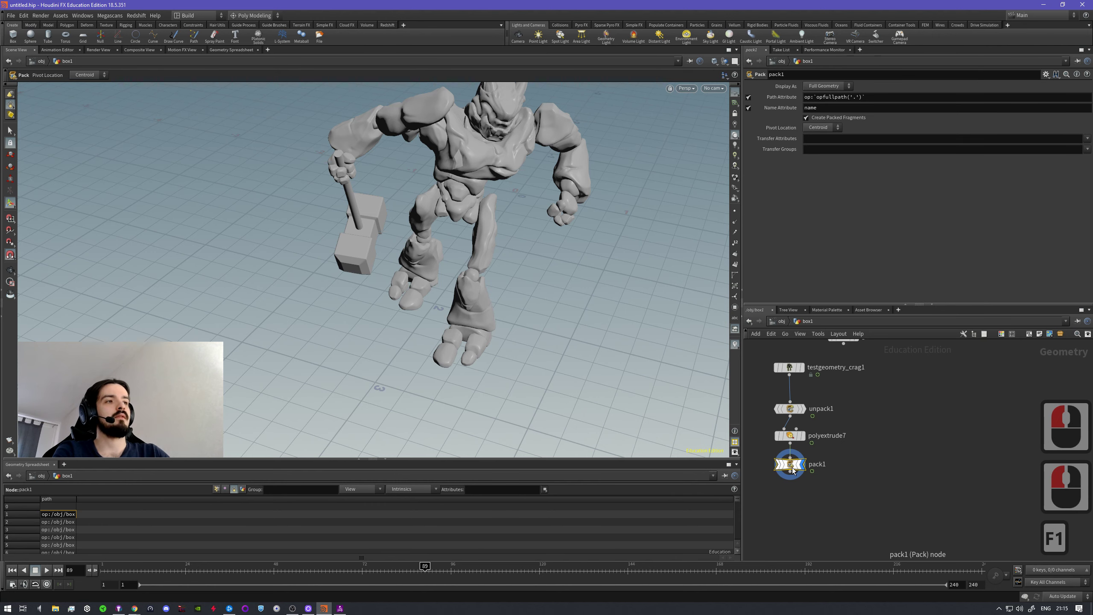
left_click_drag(130, 301, 238, 191)
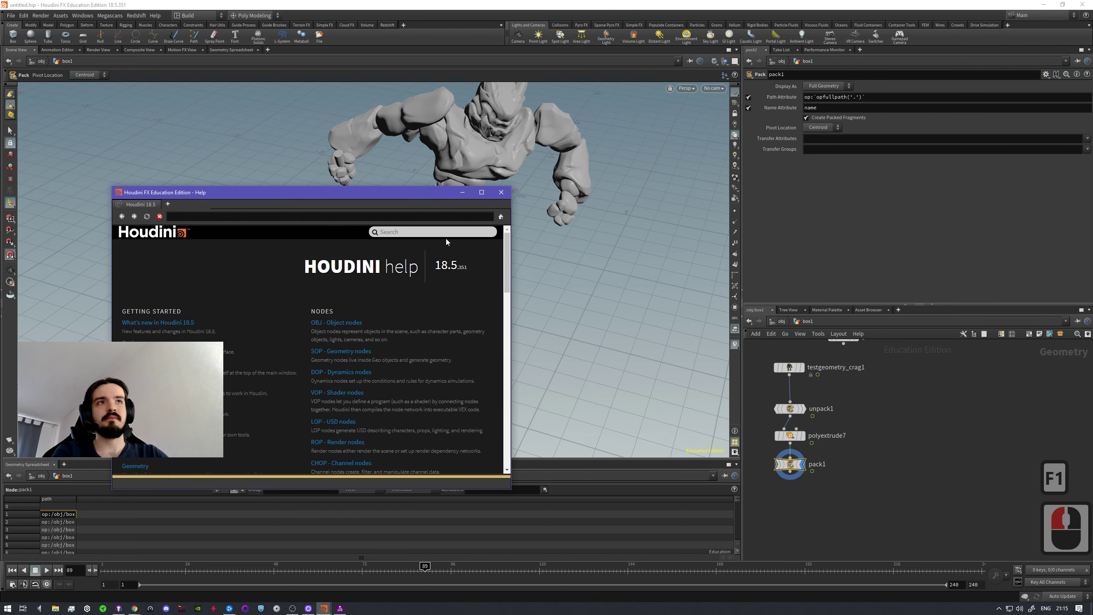
left_click(434, 233)
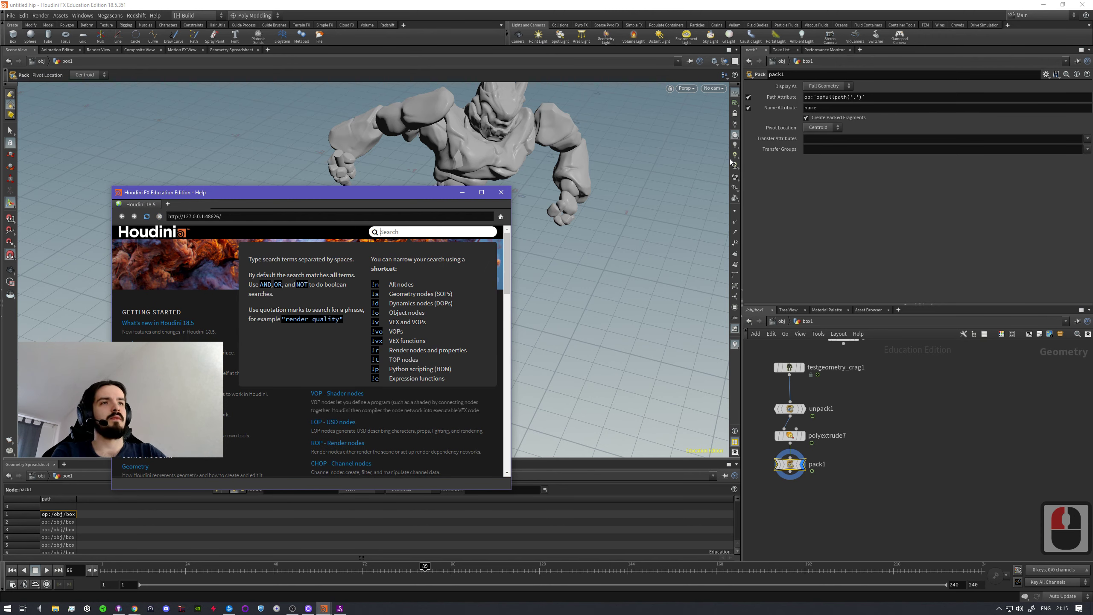
type("c")
left_click(673, 311)
key("c")
key("c")
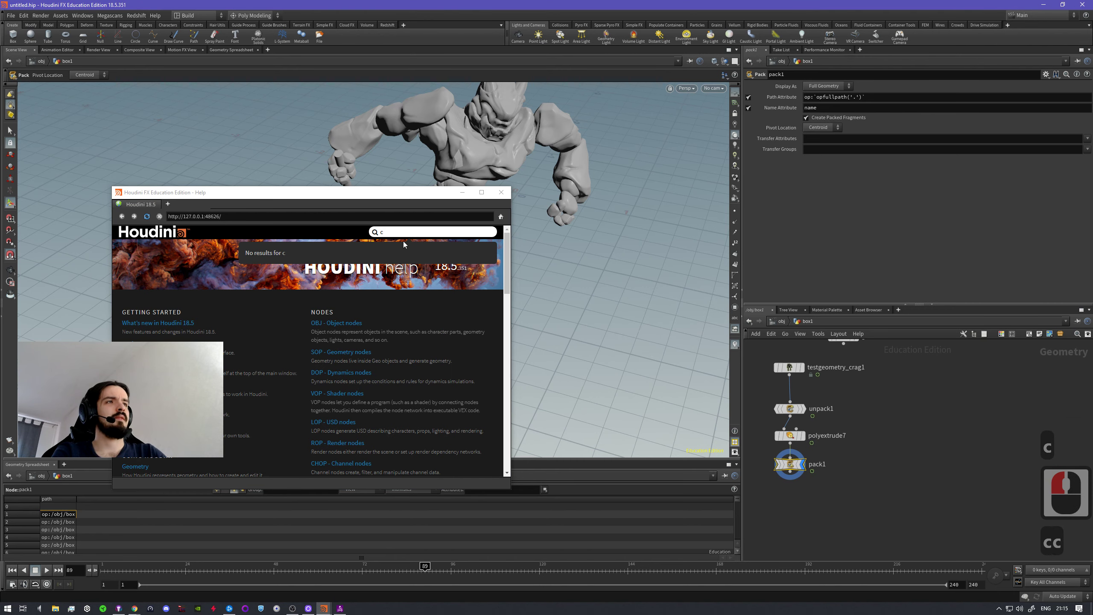
- Search the help for "polyb" and view the Poly Bridge geometry node page before closing the help window
left_click(406, 233)
left_click(405, 232)
key("BackSpace")
type("poly")
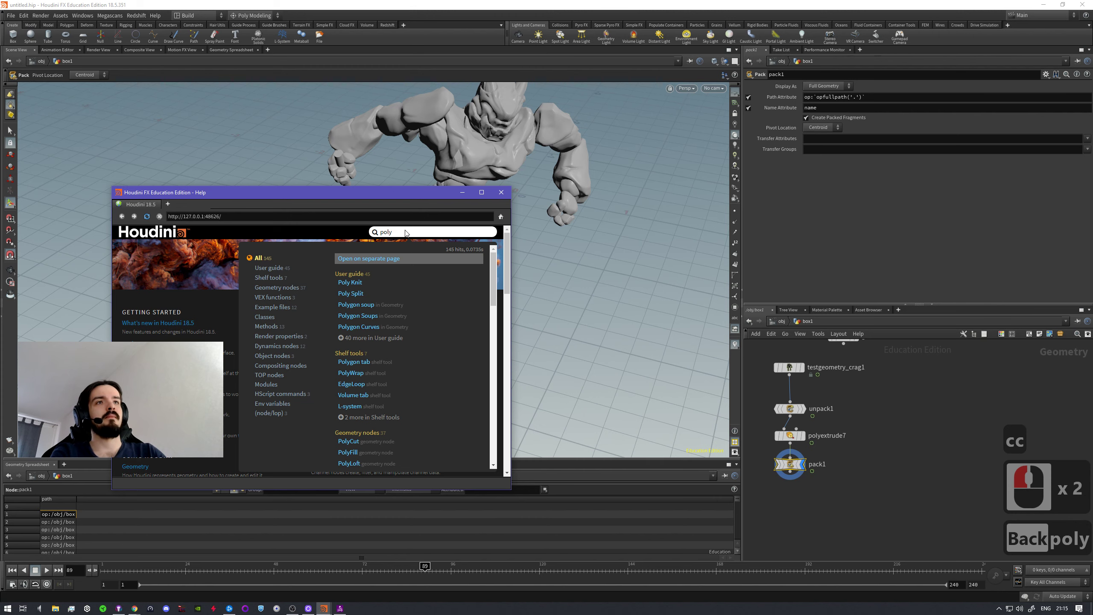
type("b")
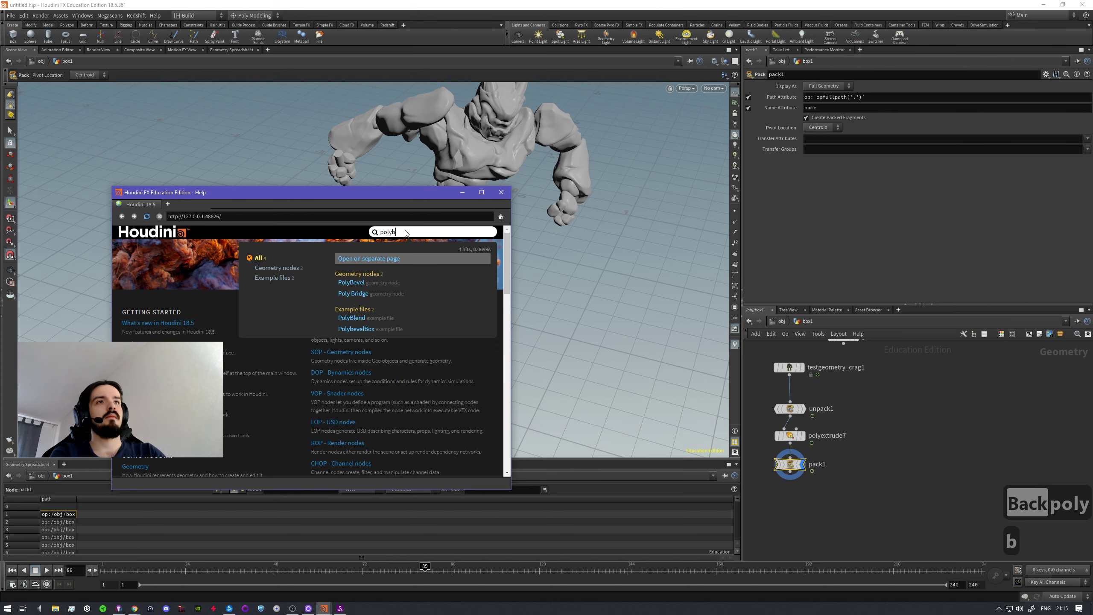
left_click(377, 295)
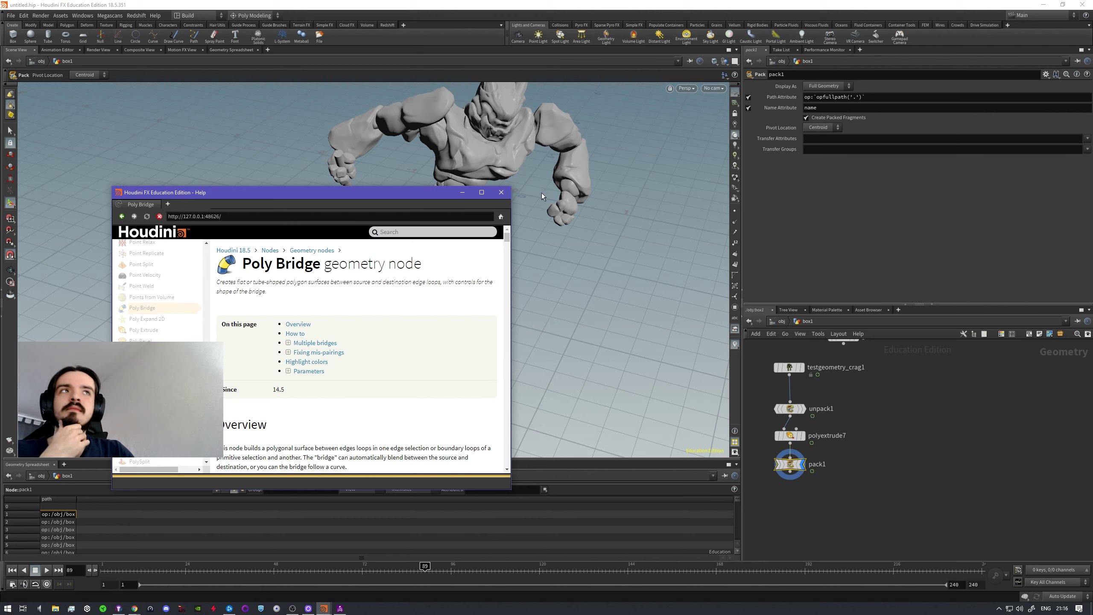
left_click(506, 194)
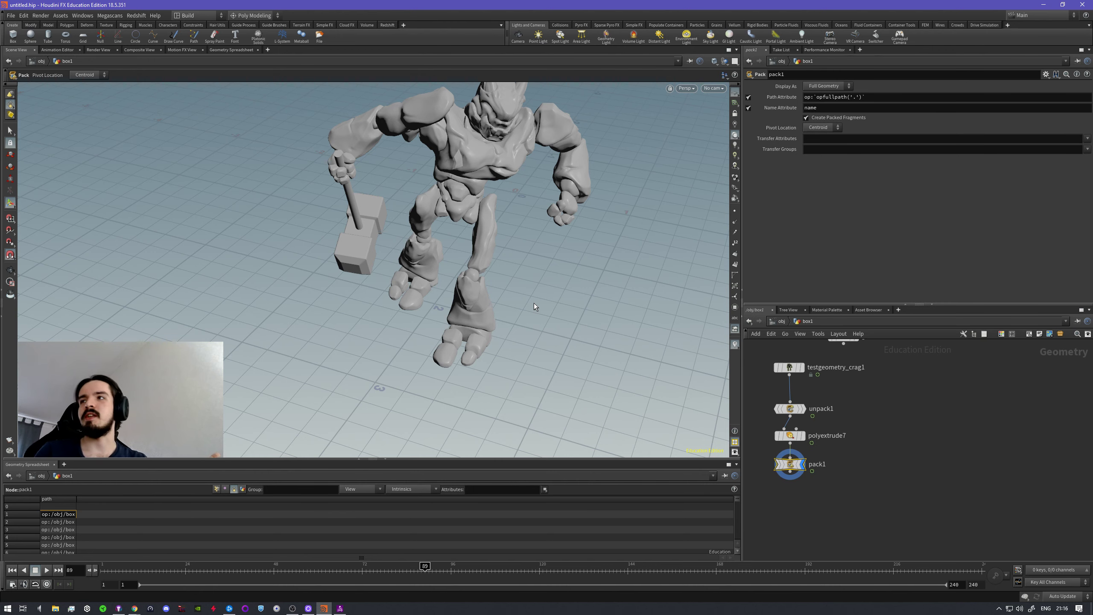
left_click(541, 236)
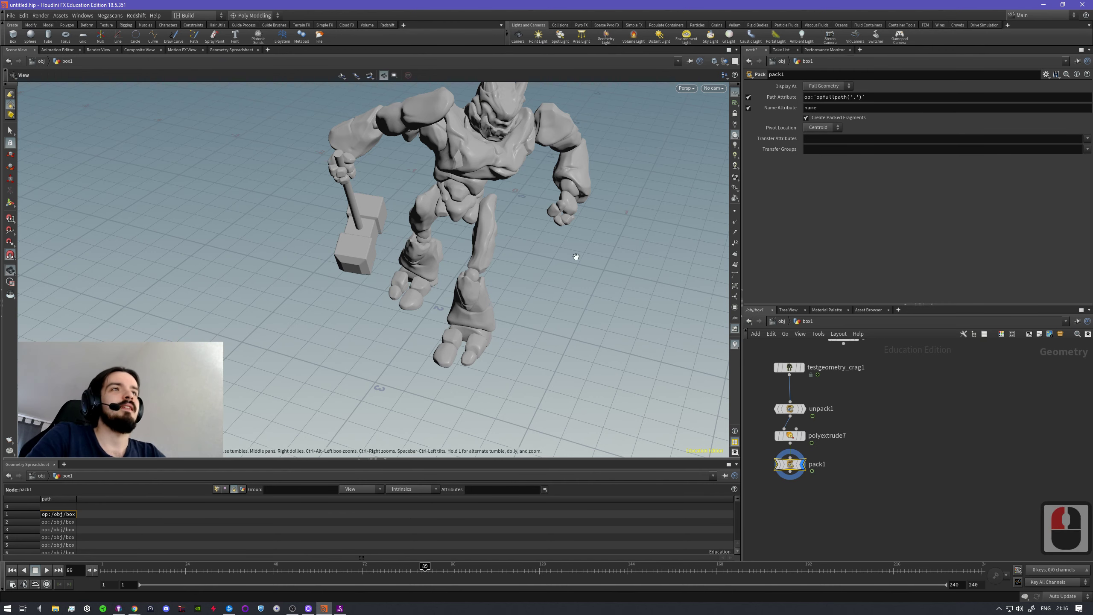
right_click_drag(542, 236, 566, 255, "alt")
left_click_drag(565, 255, 485, 330, "alt")
key("Return")
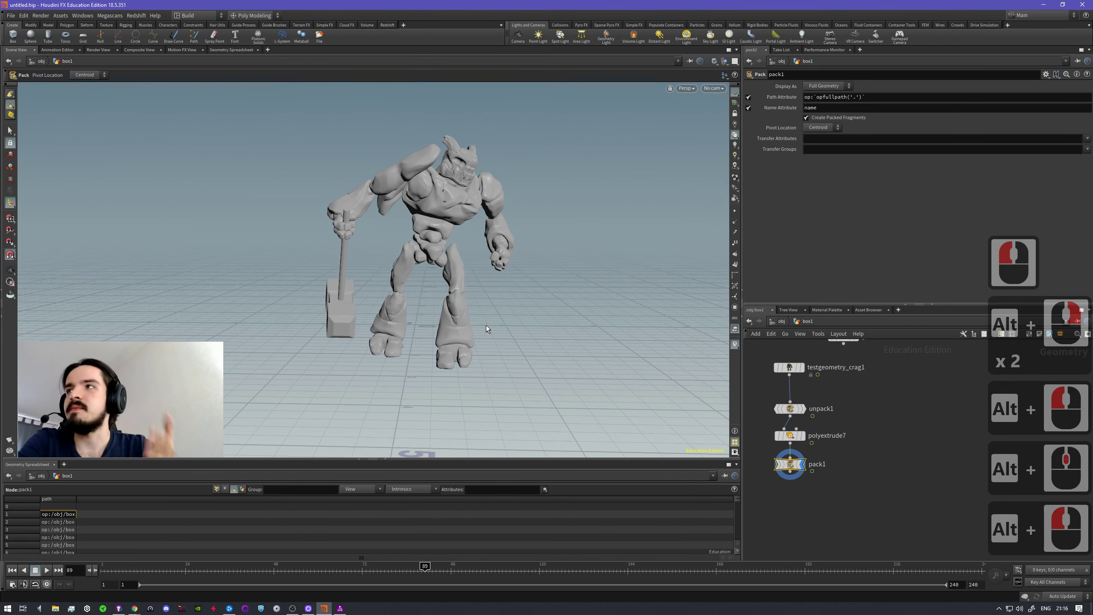